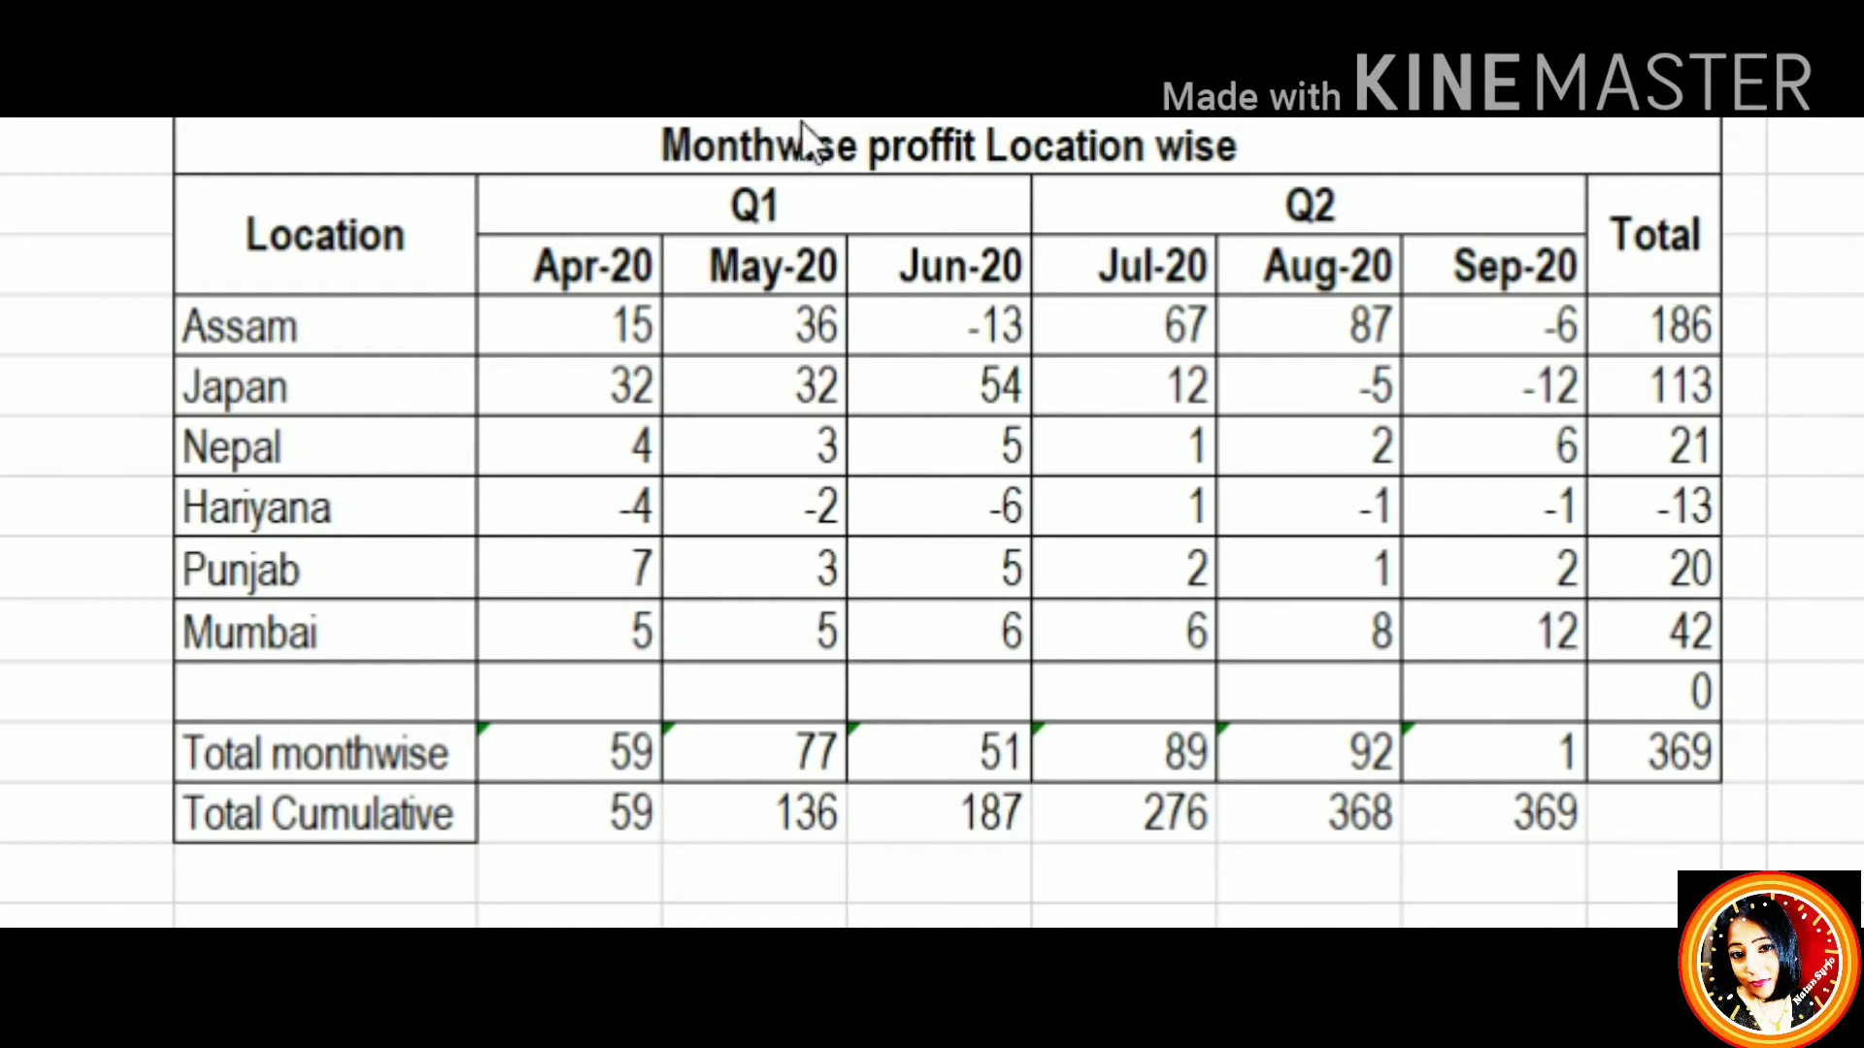
Select the profit table and browse the line and column chart choices without inserting one
key("ctrl+a")
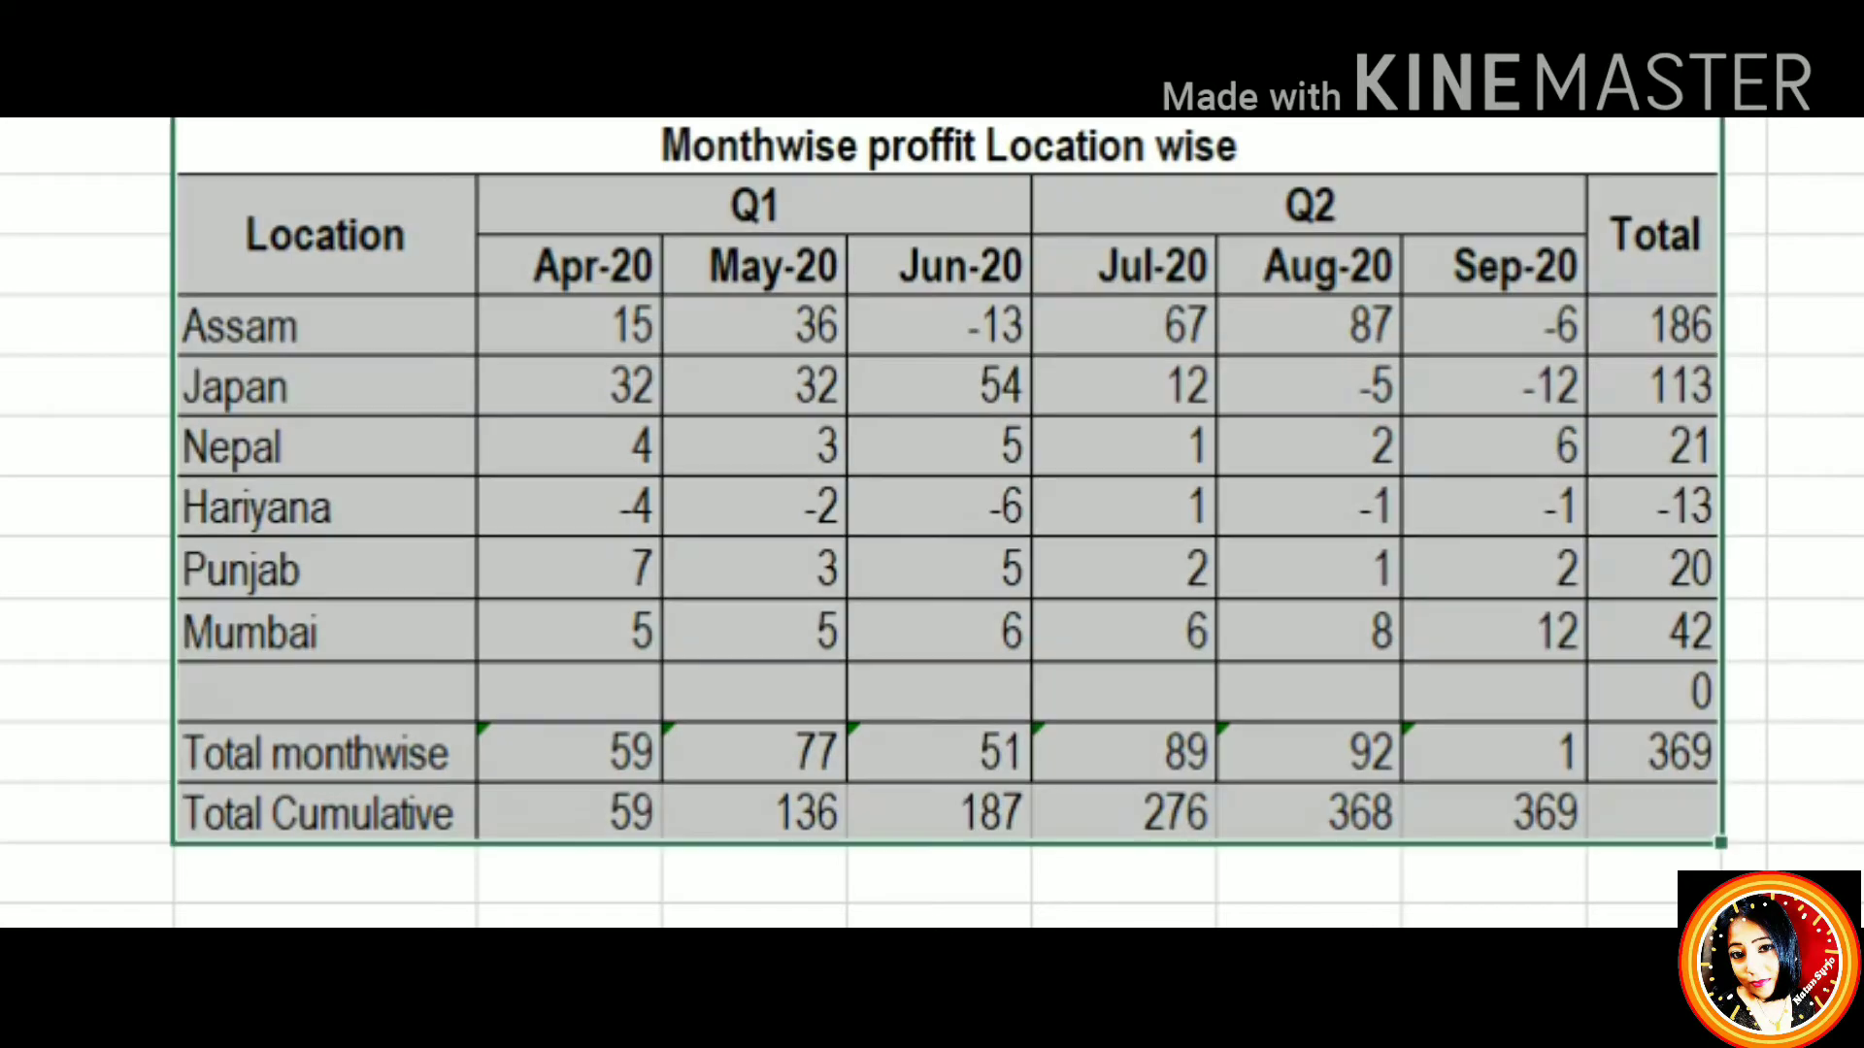
left_click(1174, 145)
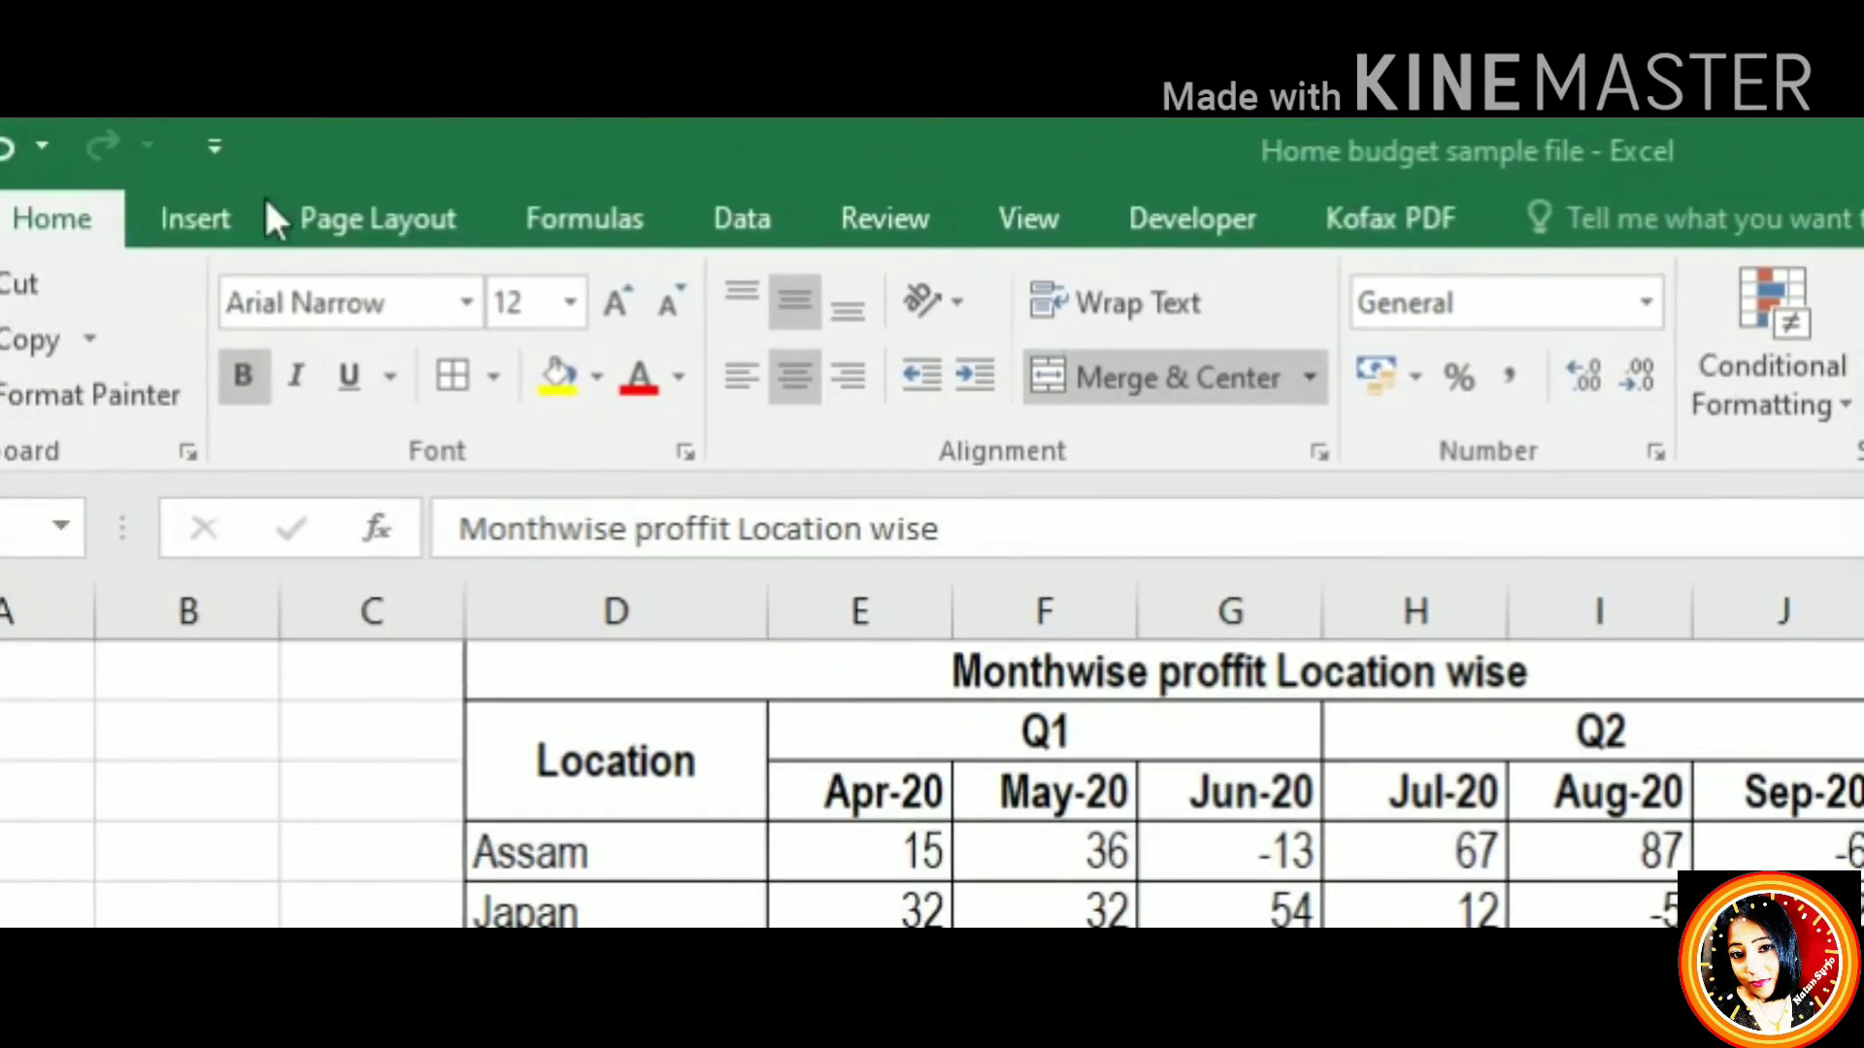
key("ctrl+a")
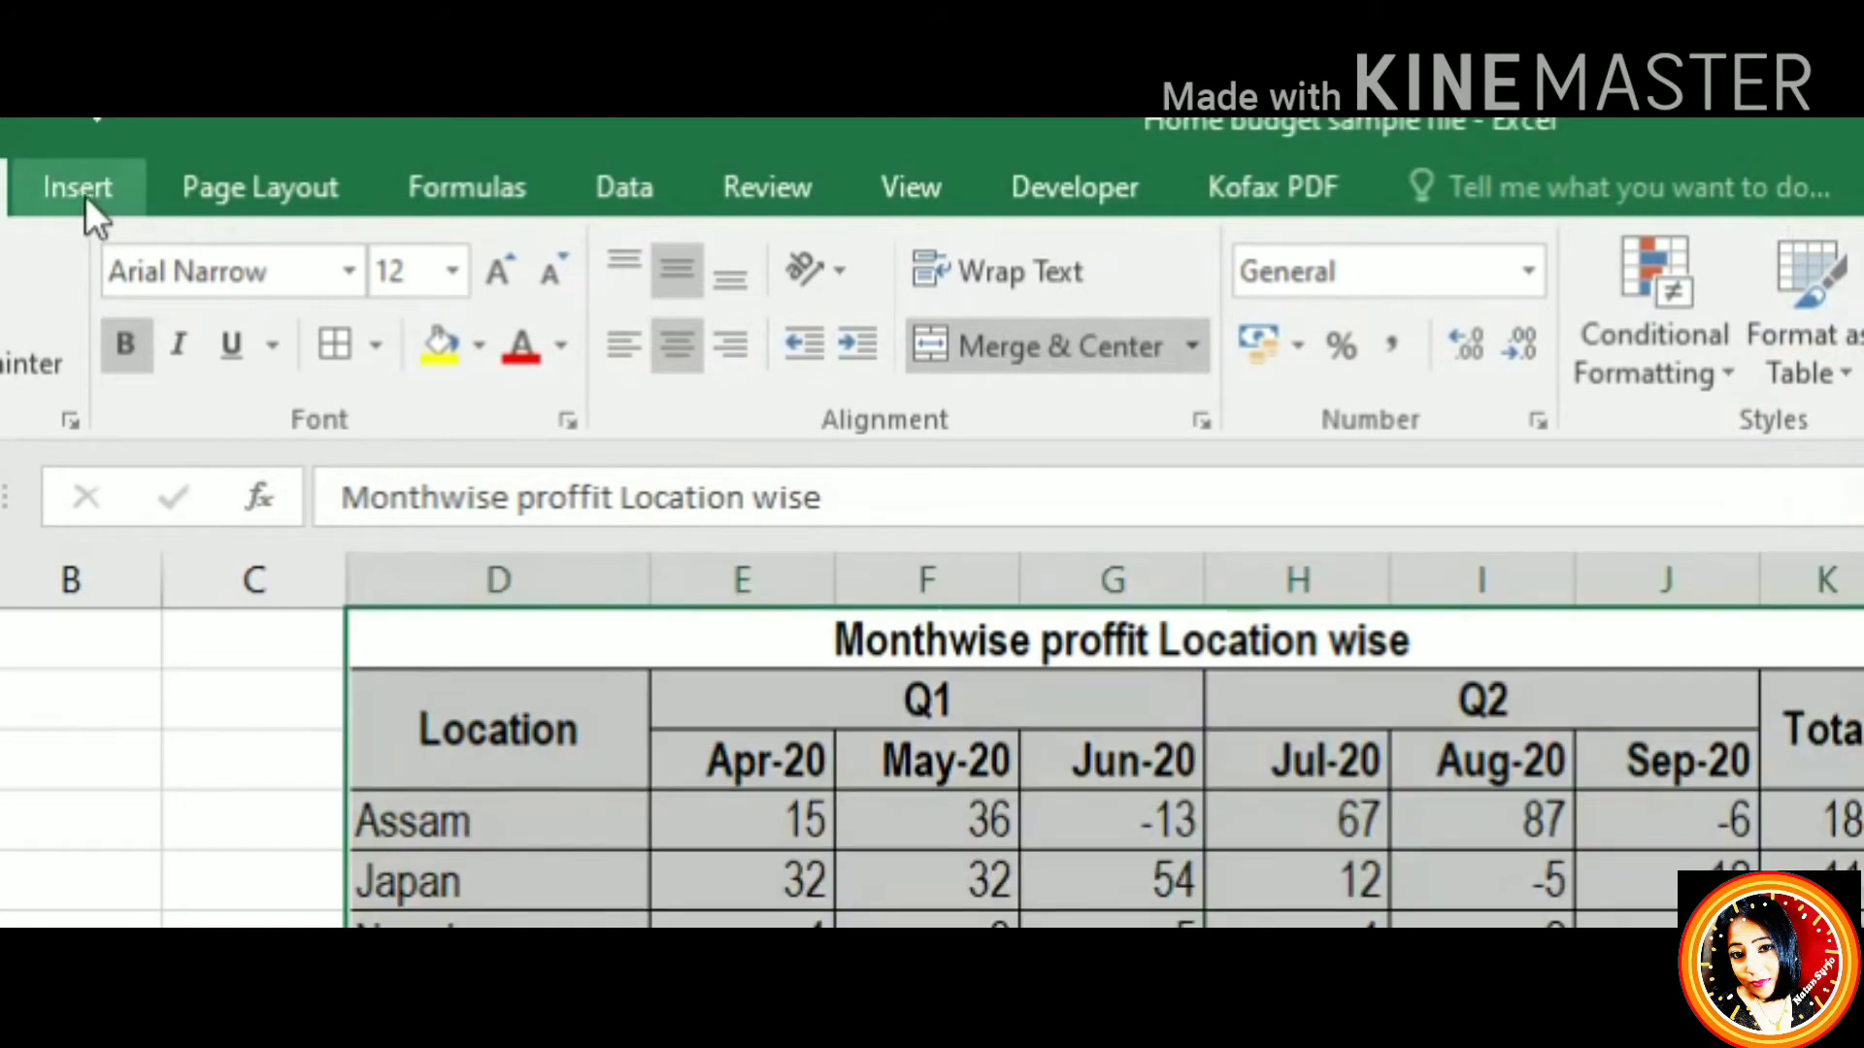
left_click(87, 194)
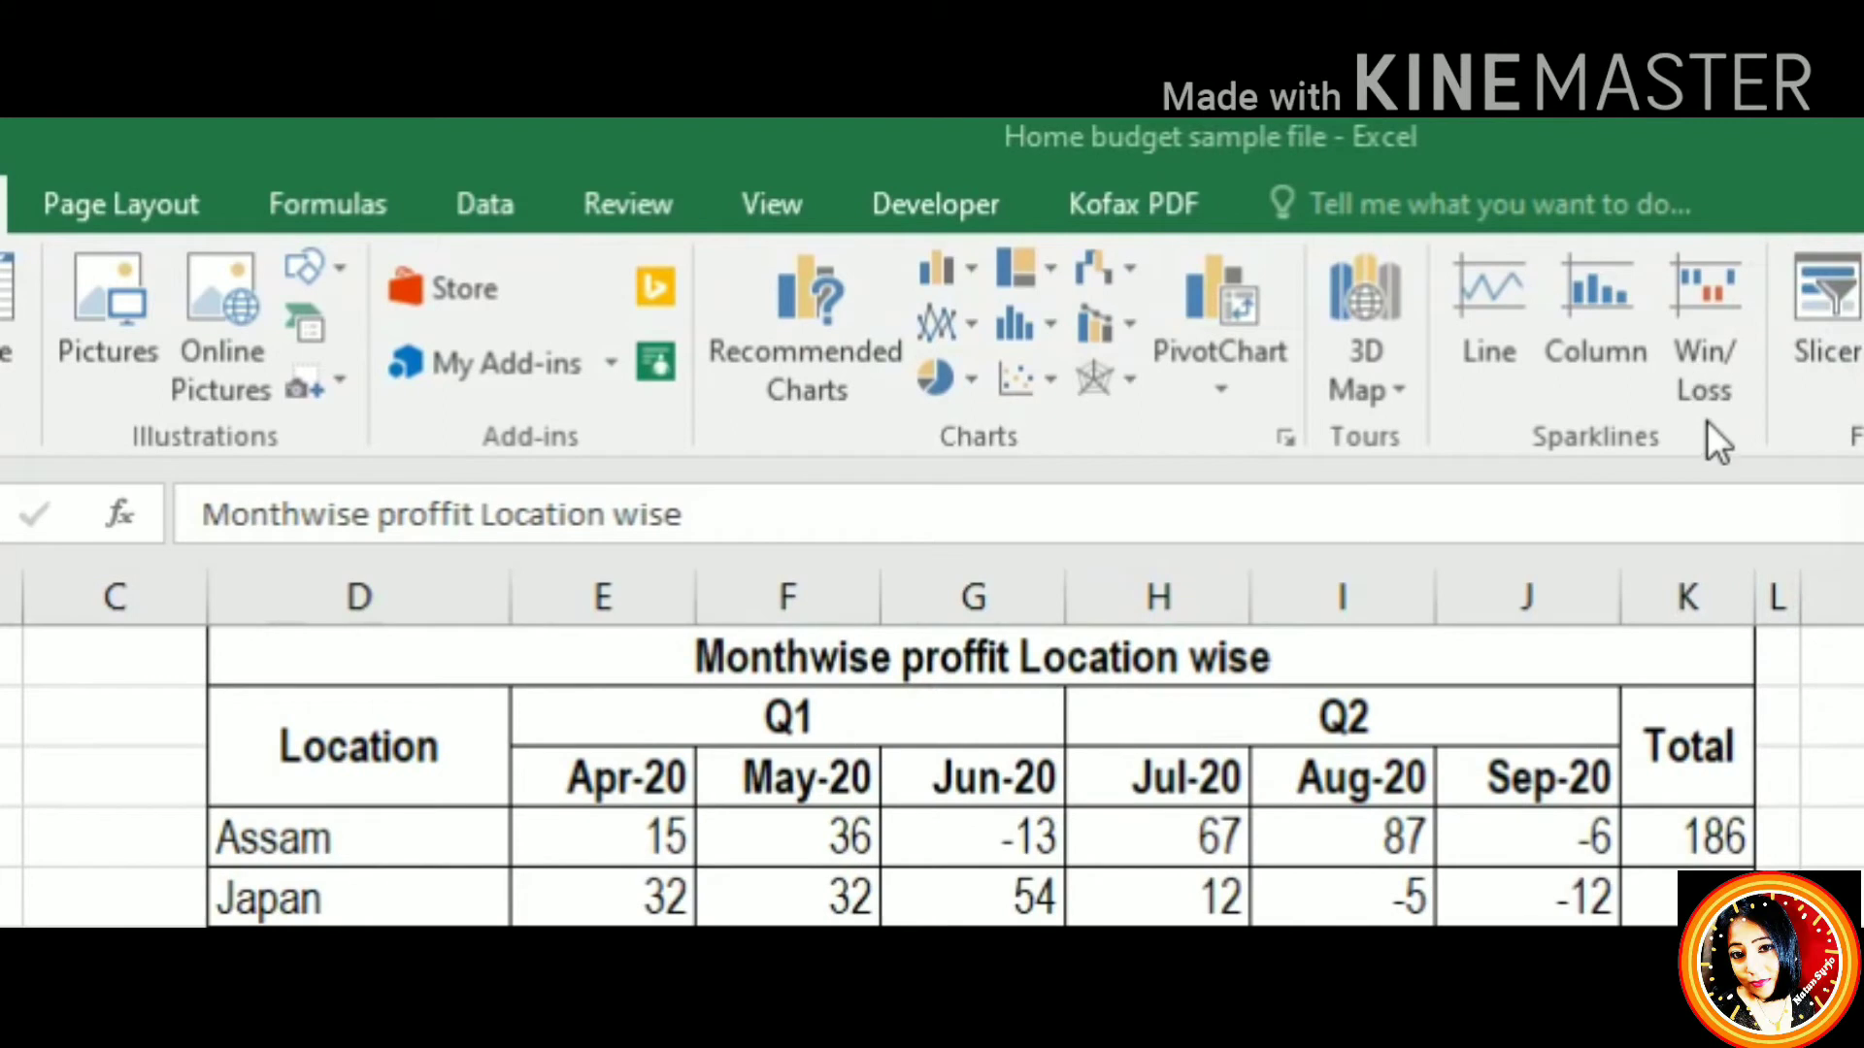
key("ctrl+a")
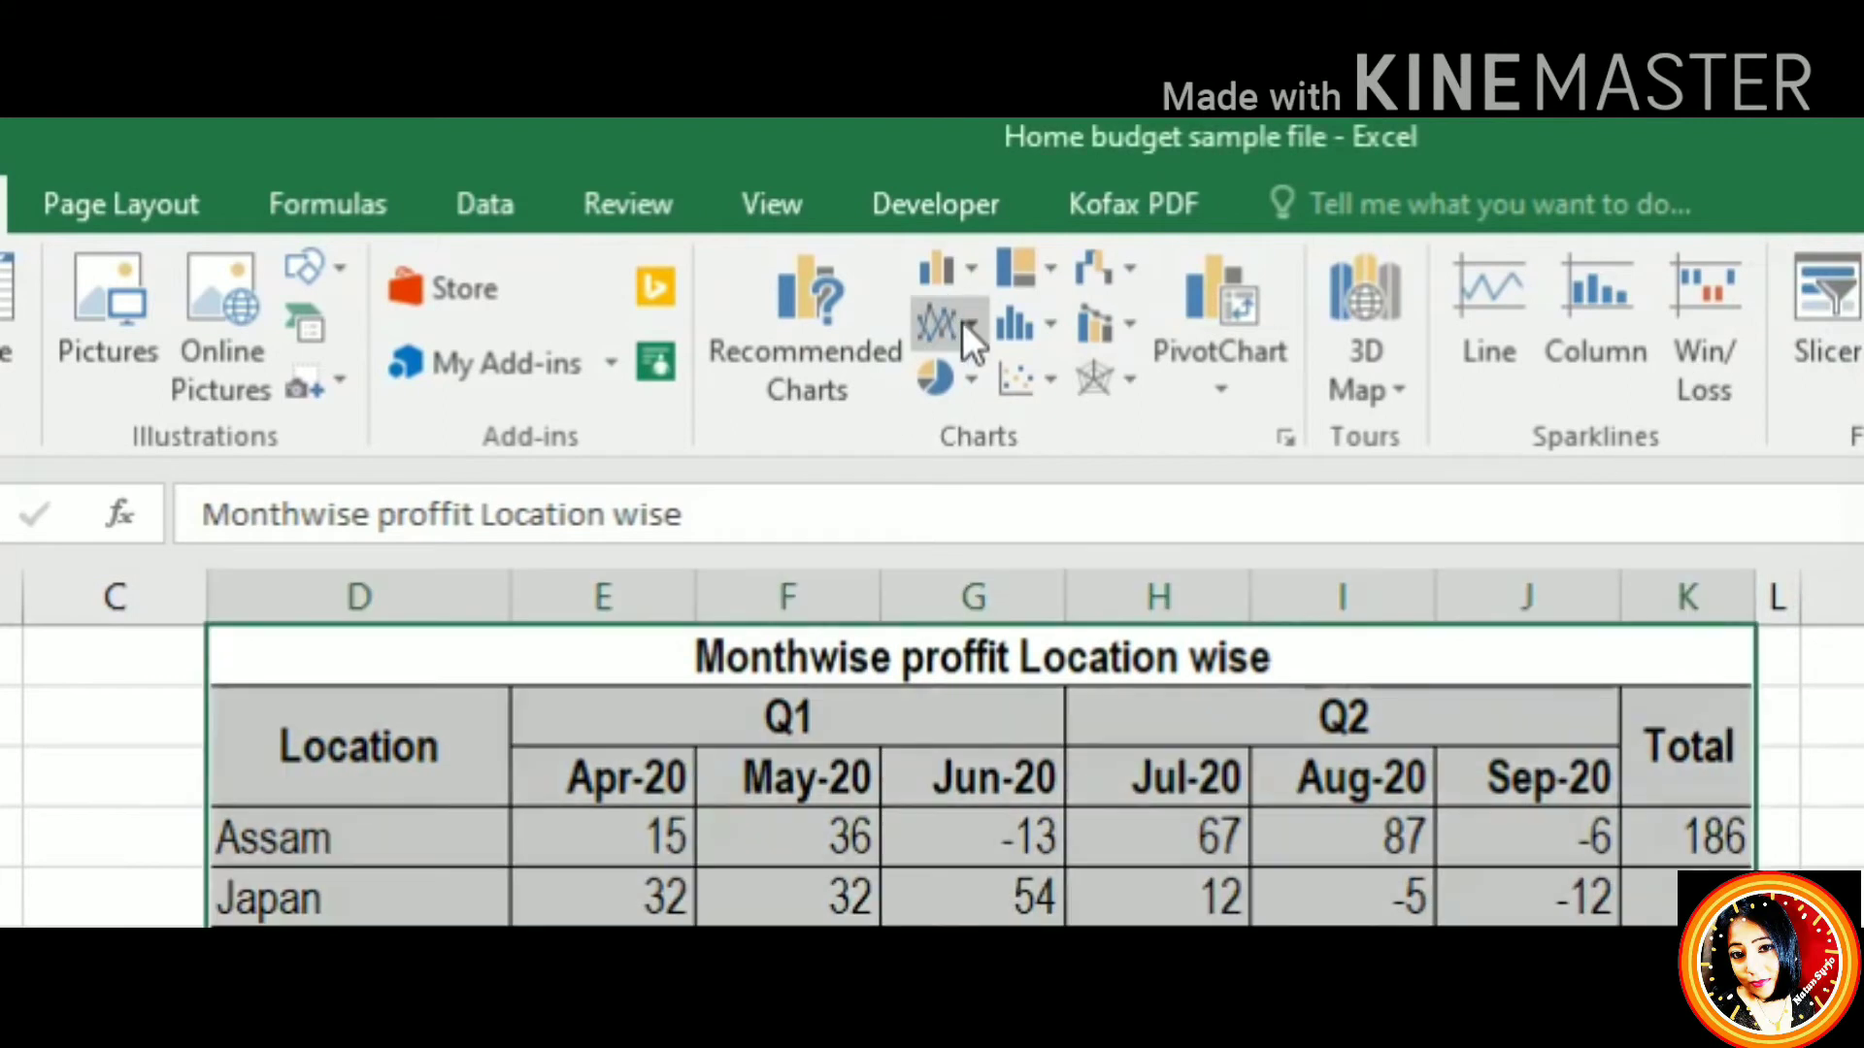
left_click(971, 326)
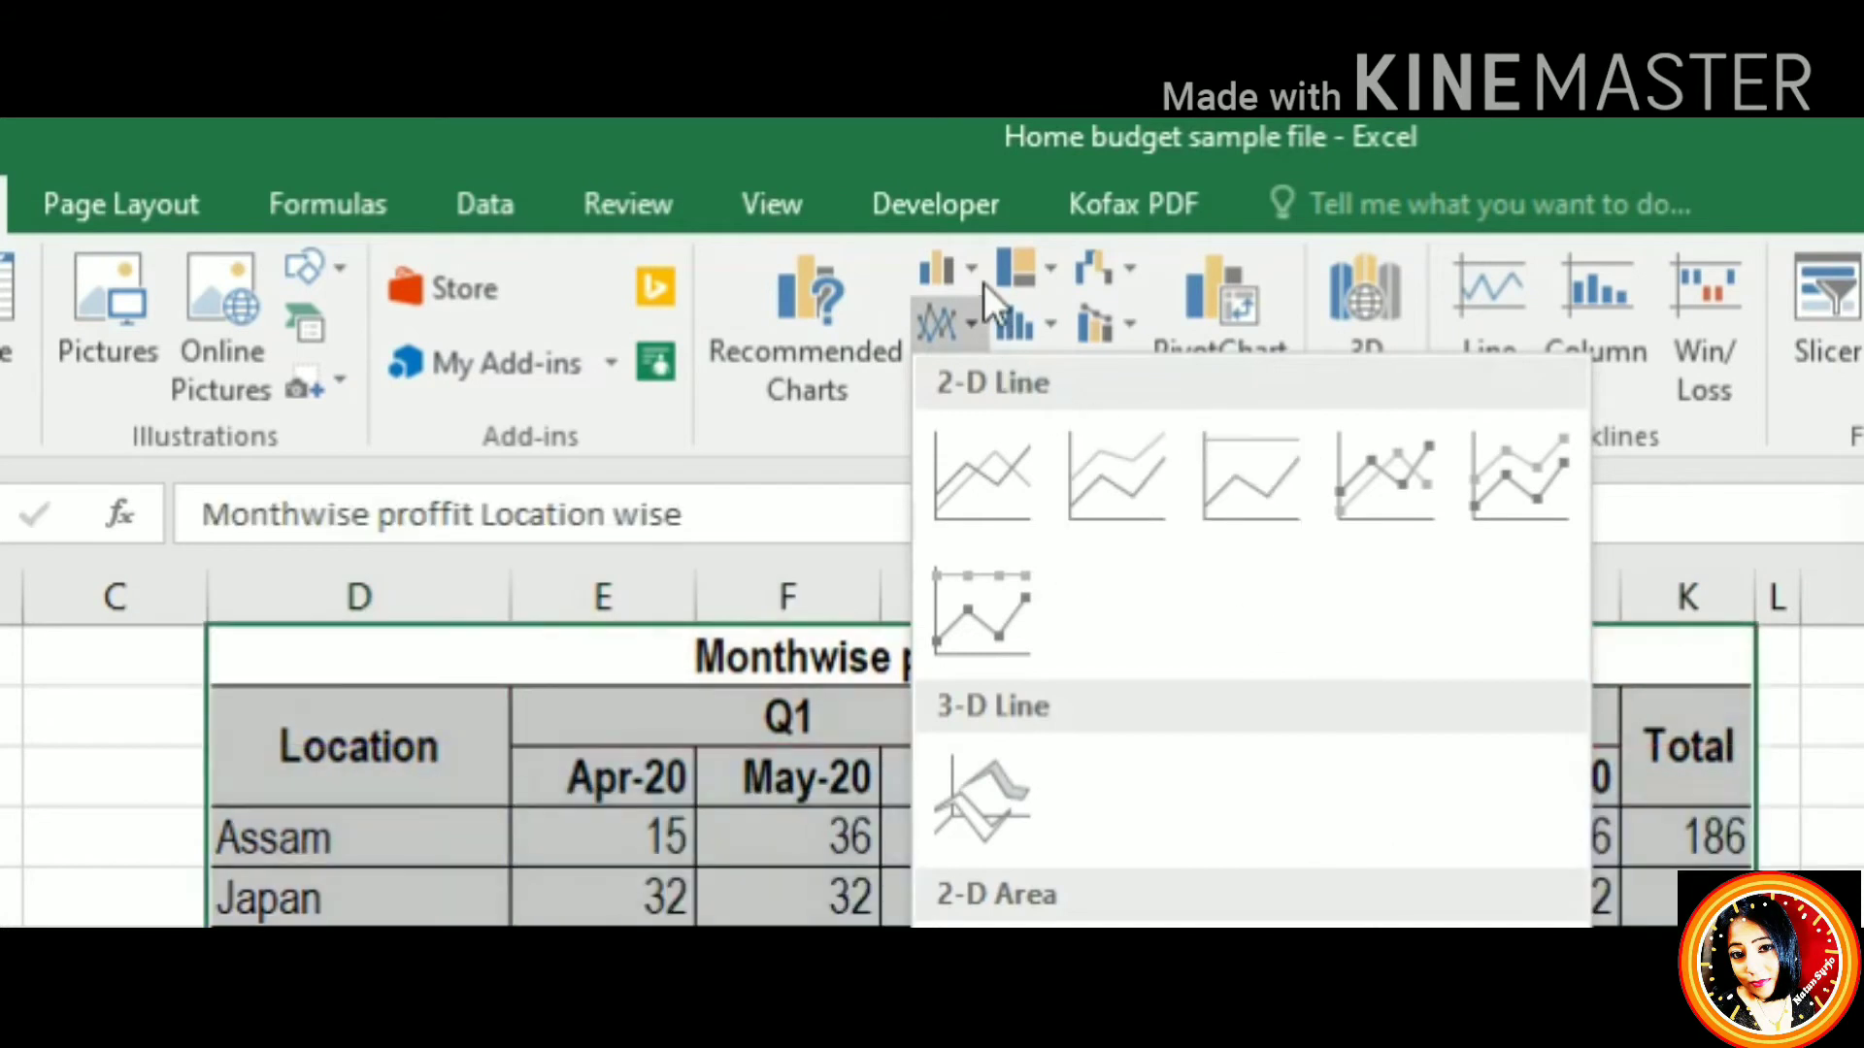
left_click(976, 276)
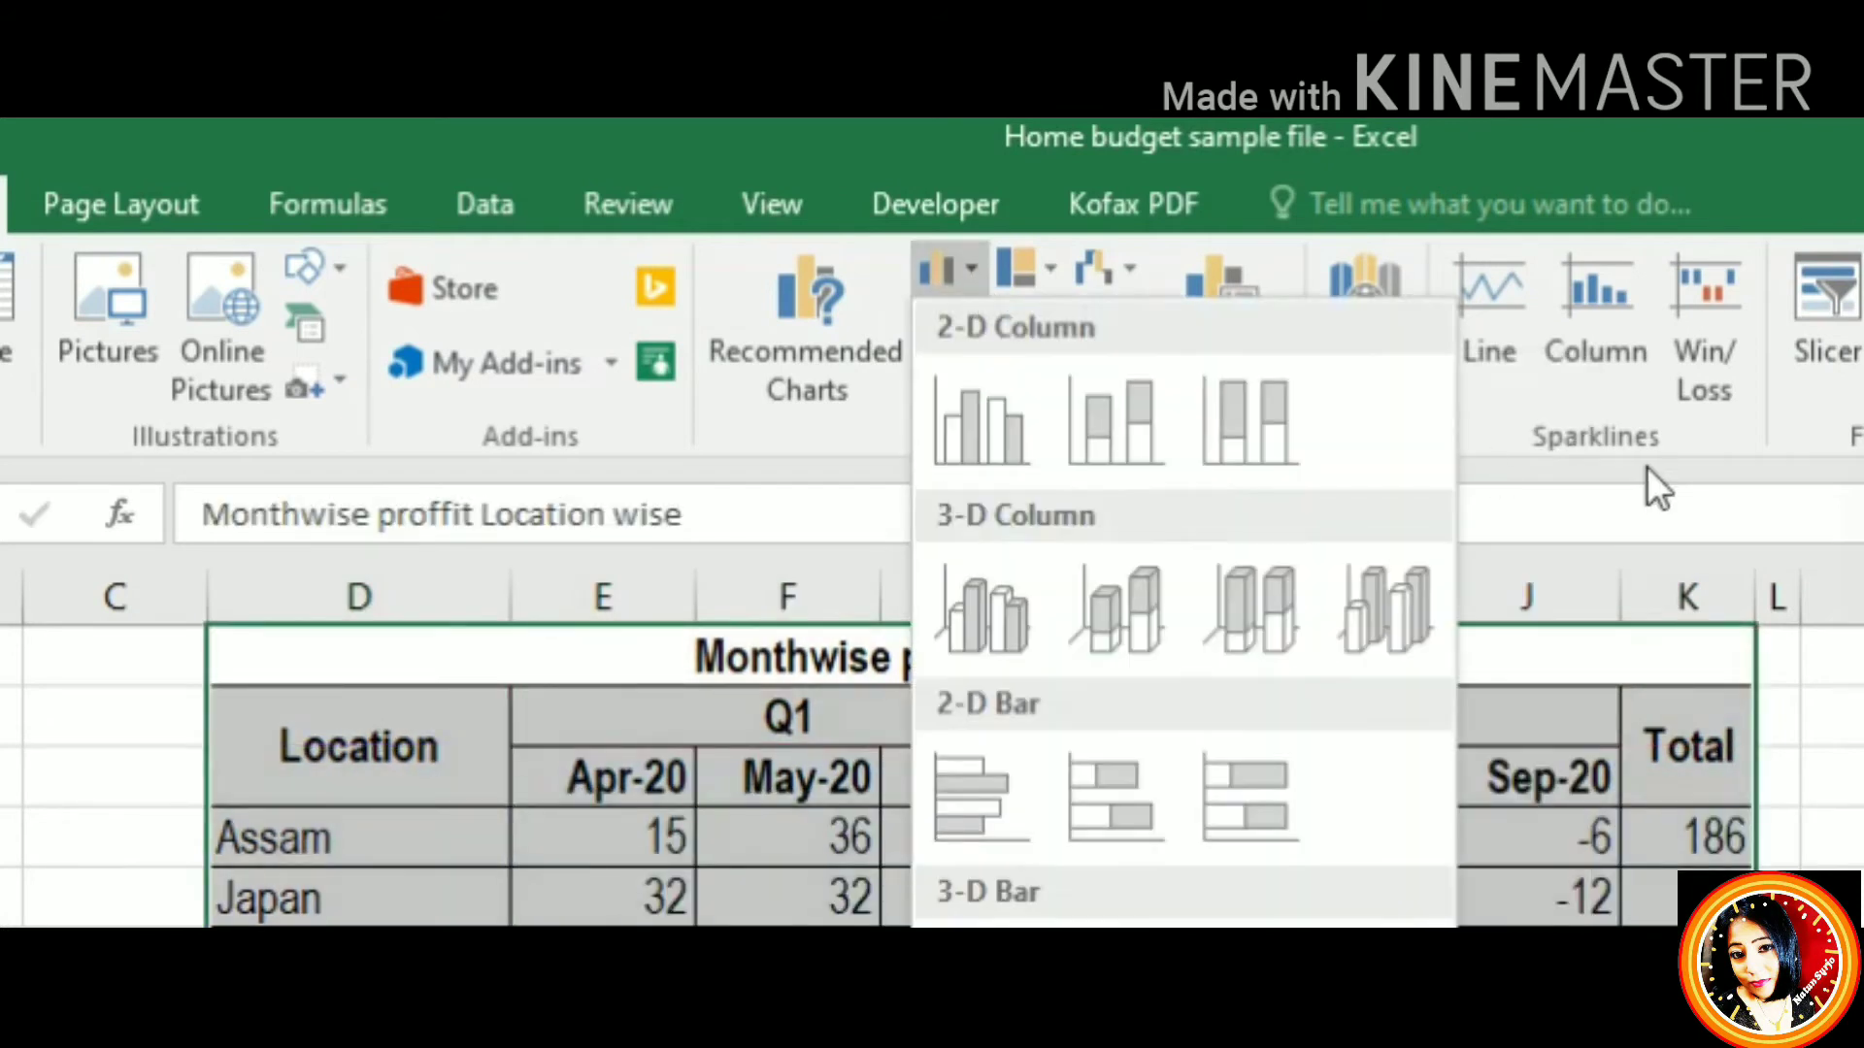
left_click(1774, 509)
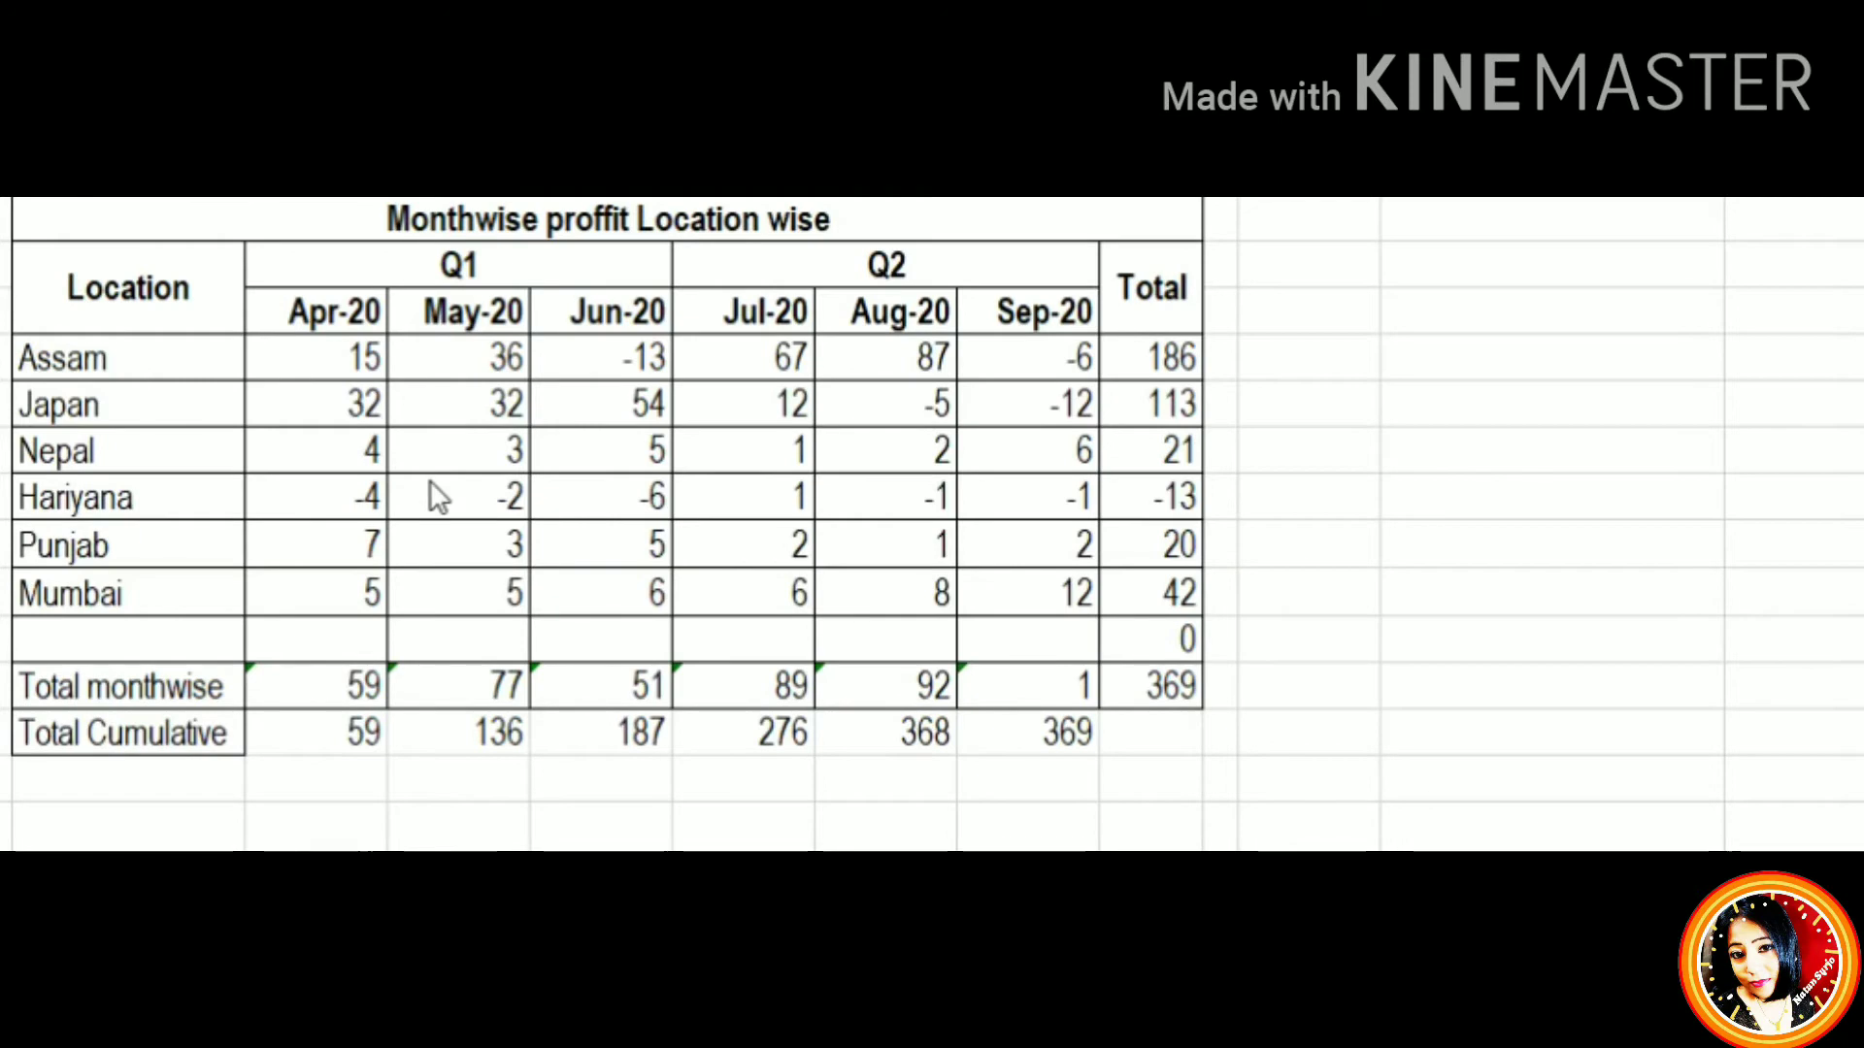
Create a win/loss sparkline in N3 from Assam's monthly profits D4:J4
mouse_move(92, 358)
left_mouse_down()
mouse_move(603, 399)
mouse_move(1056, 374)
left_mouse_up()
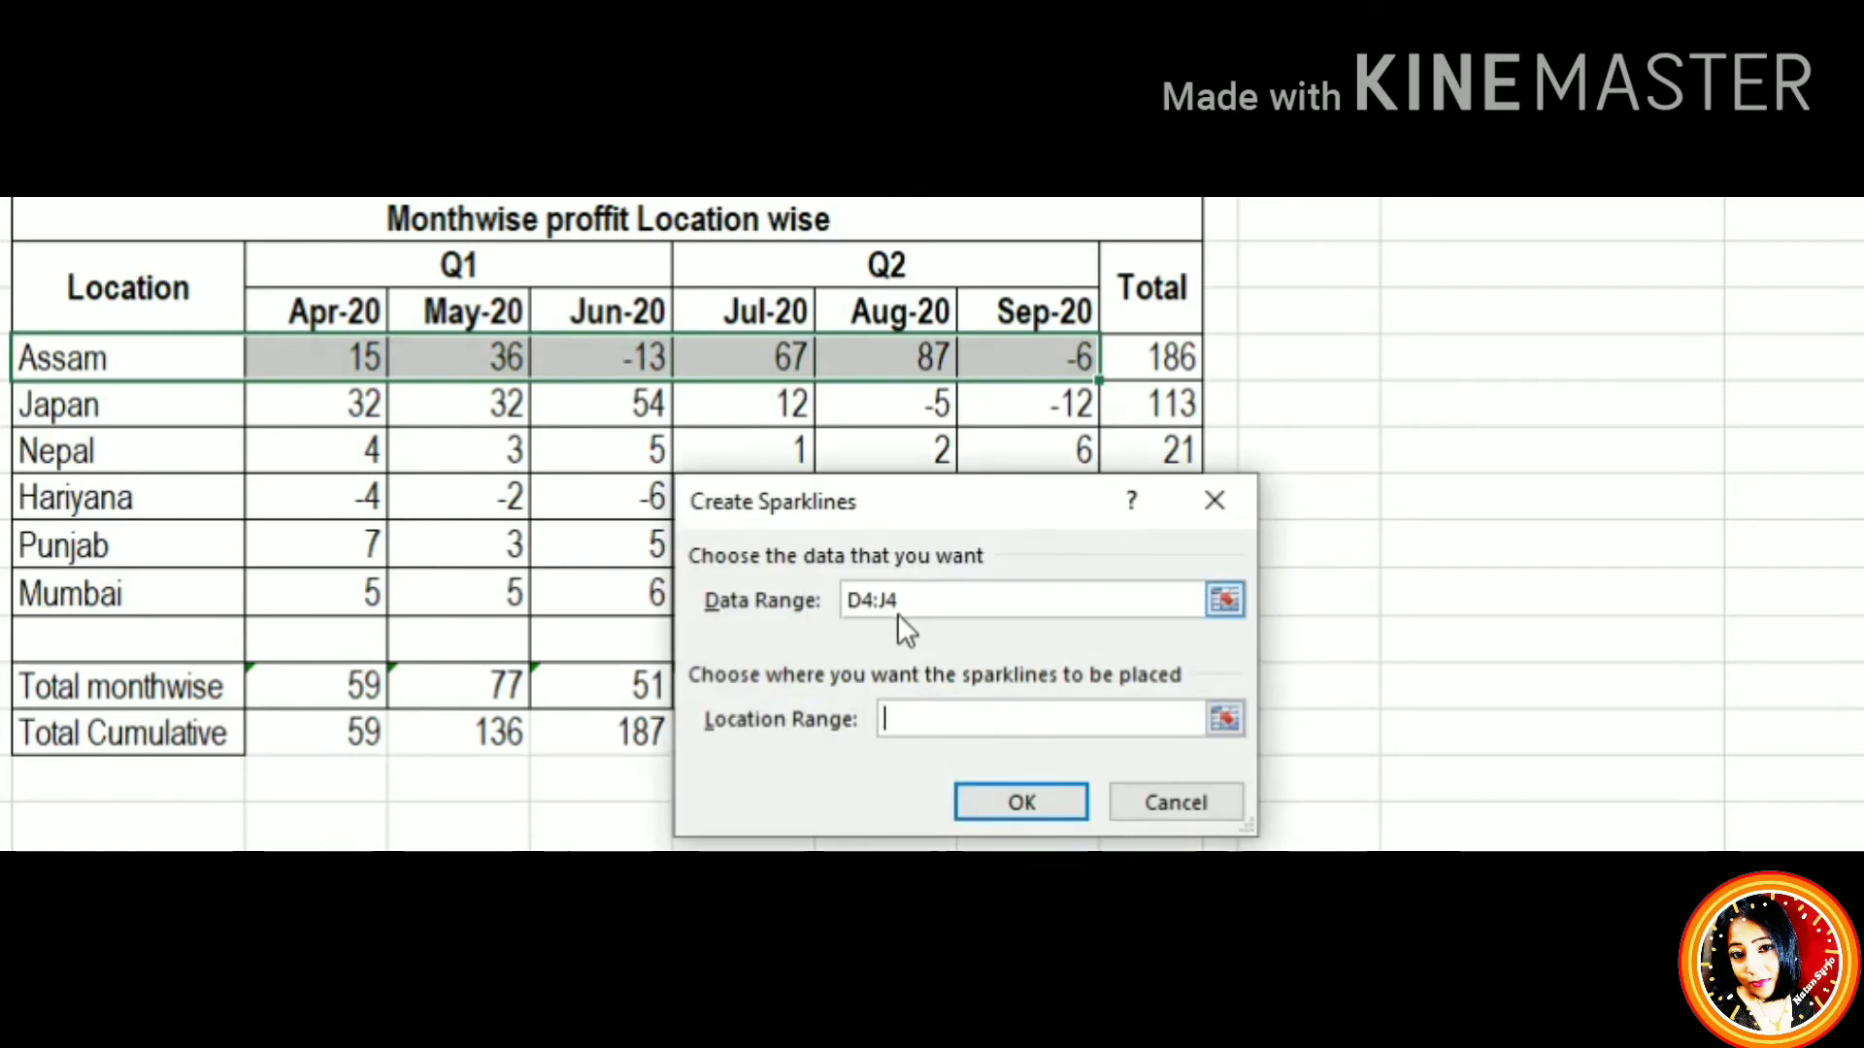
left_click(1488, 317)
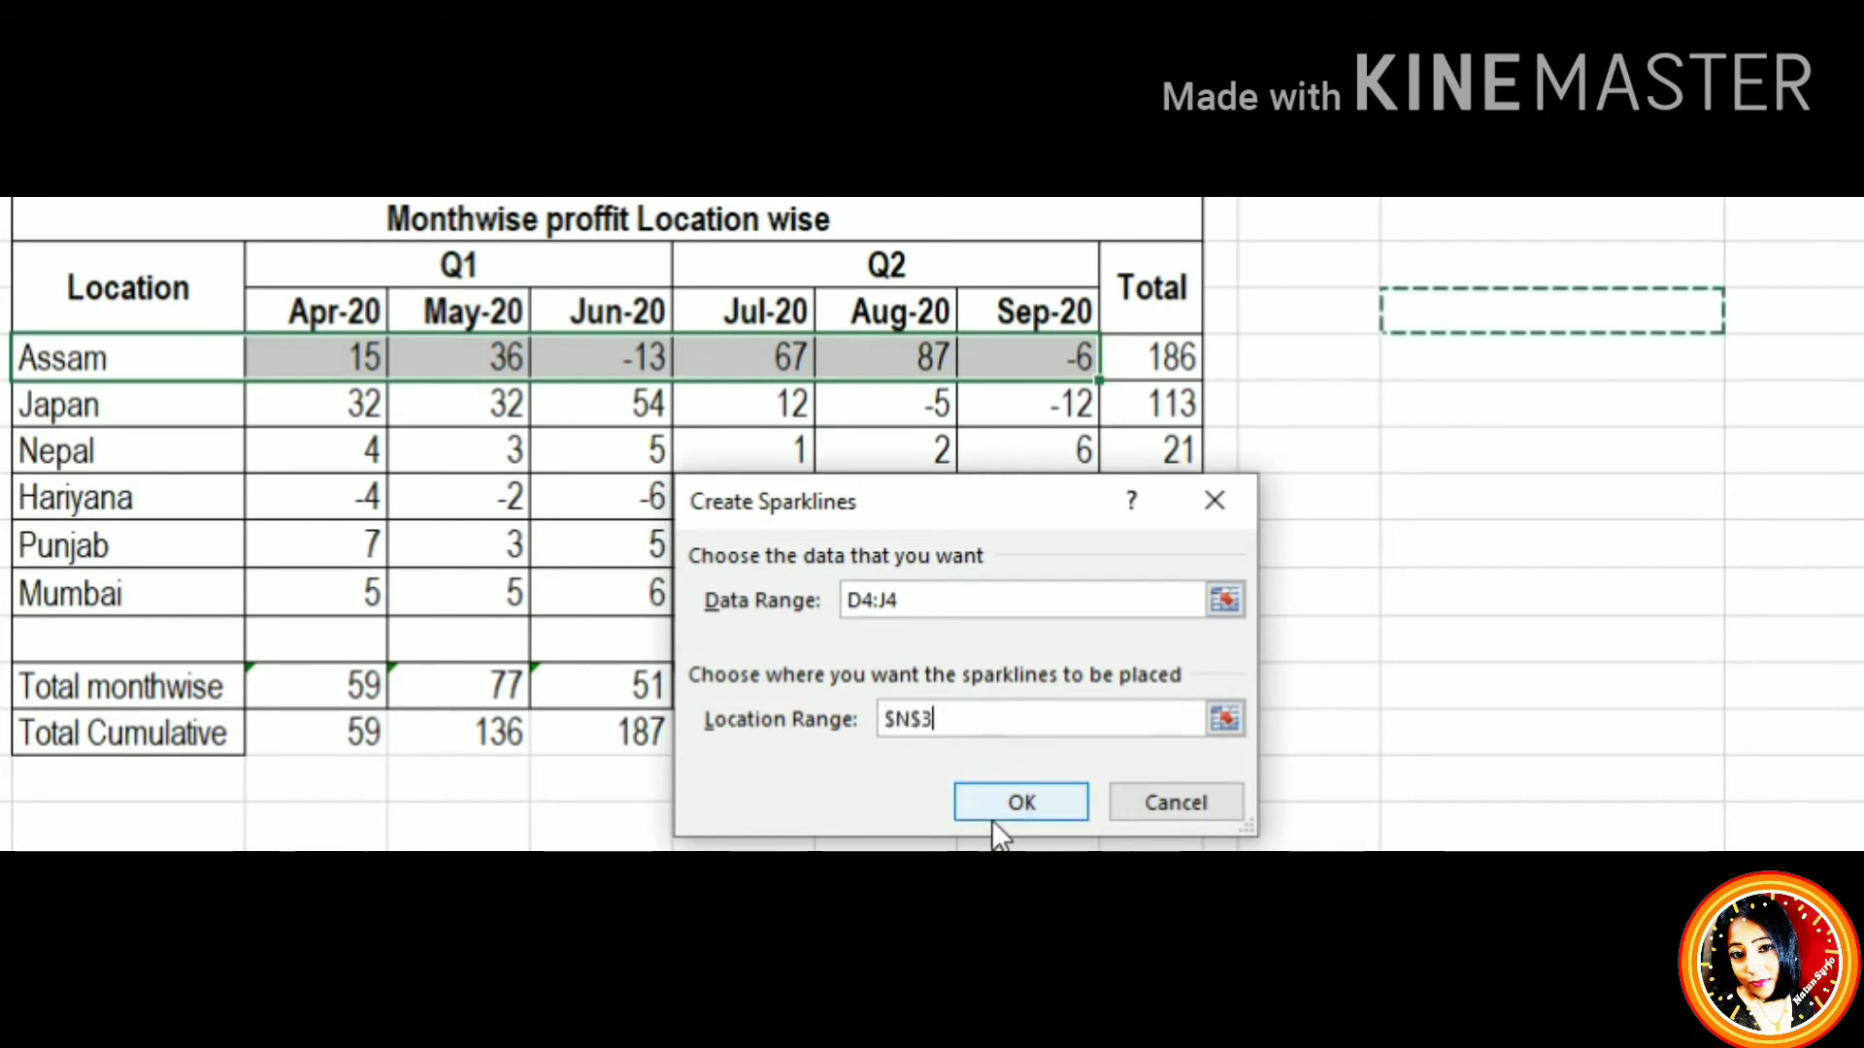
left_click(1005, 806)
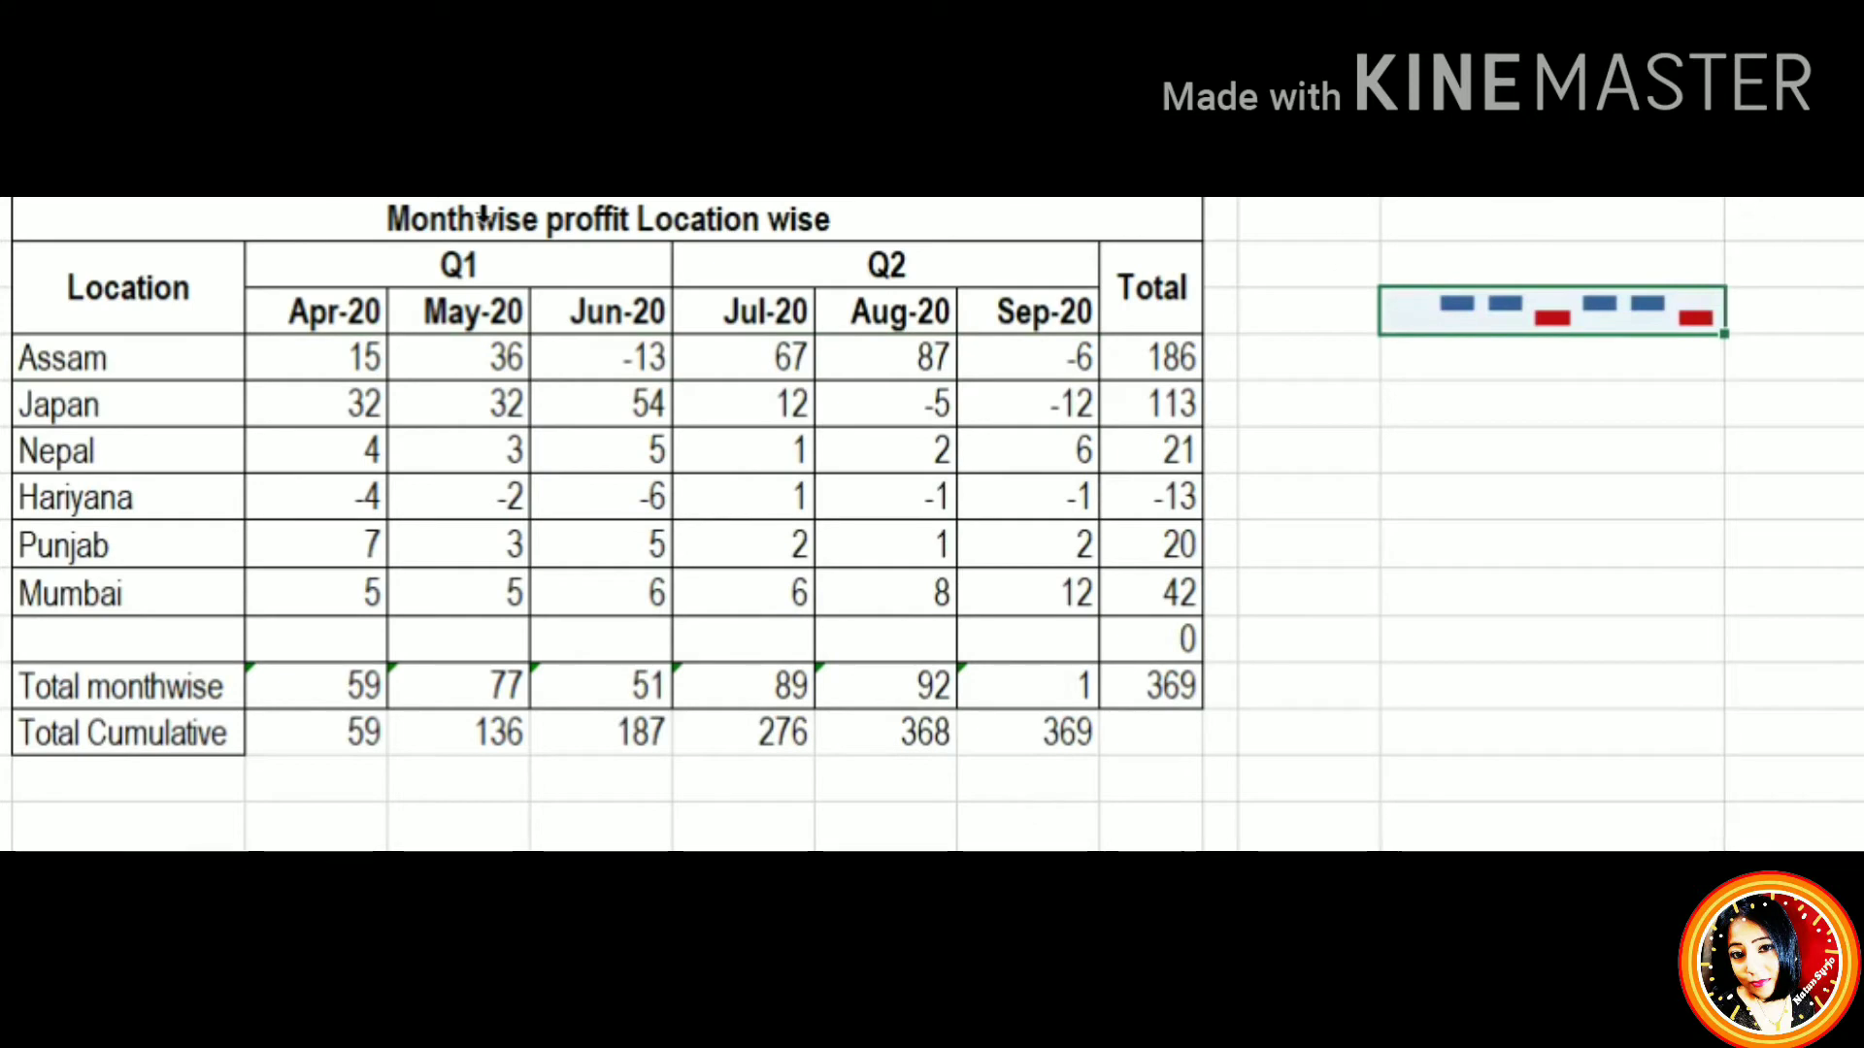
Copy the location names Assam to Mumbai into M3 and resize column M to fit them
left_click_drag(155, 378, 190, 609)
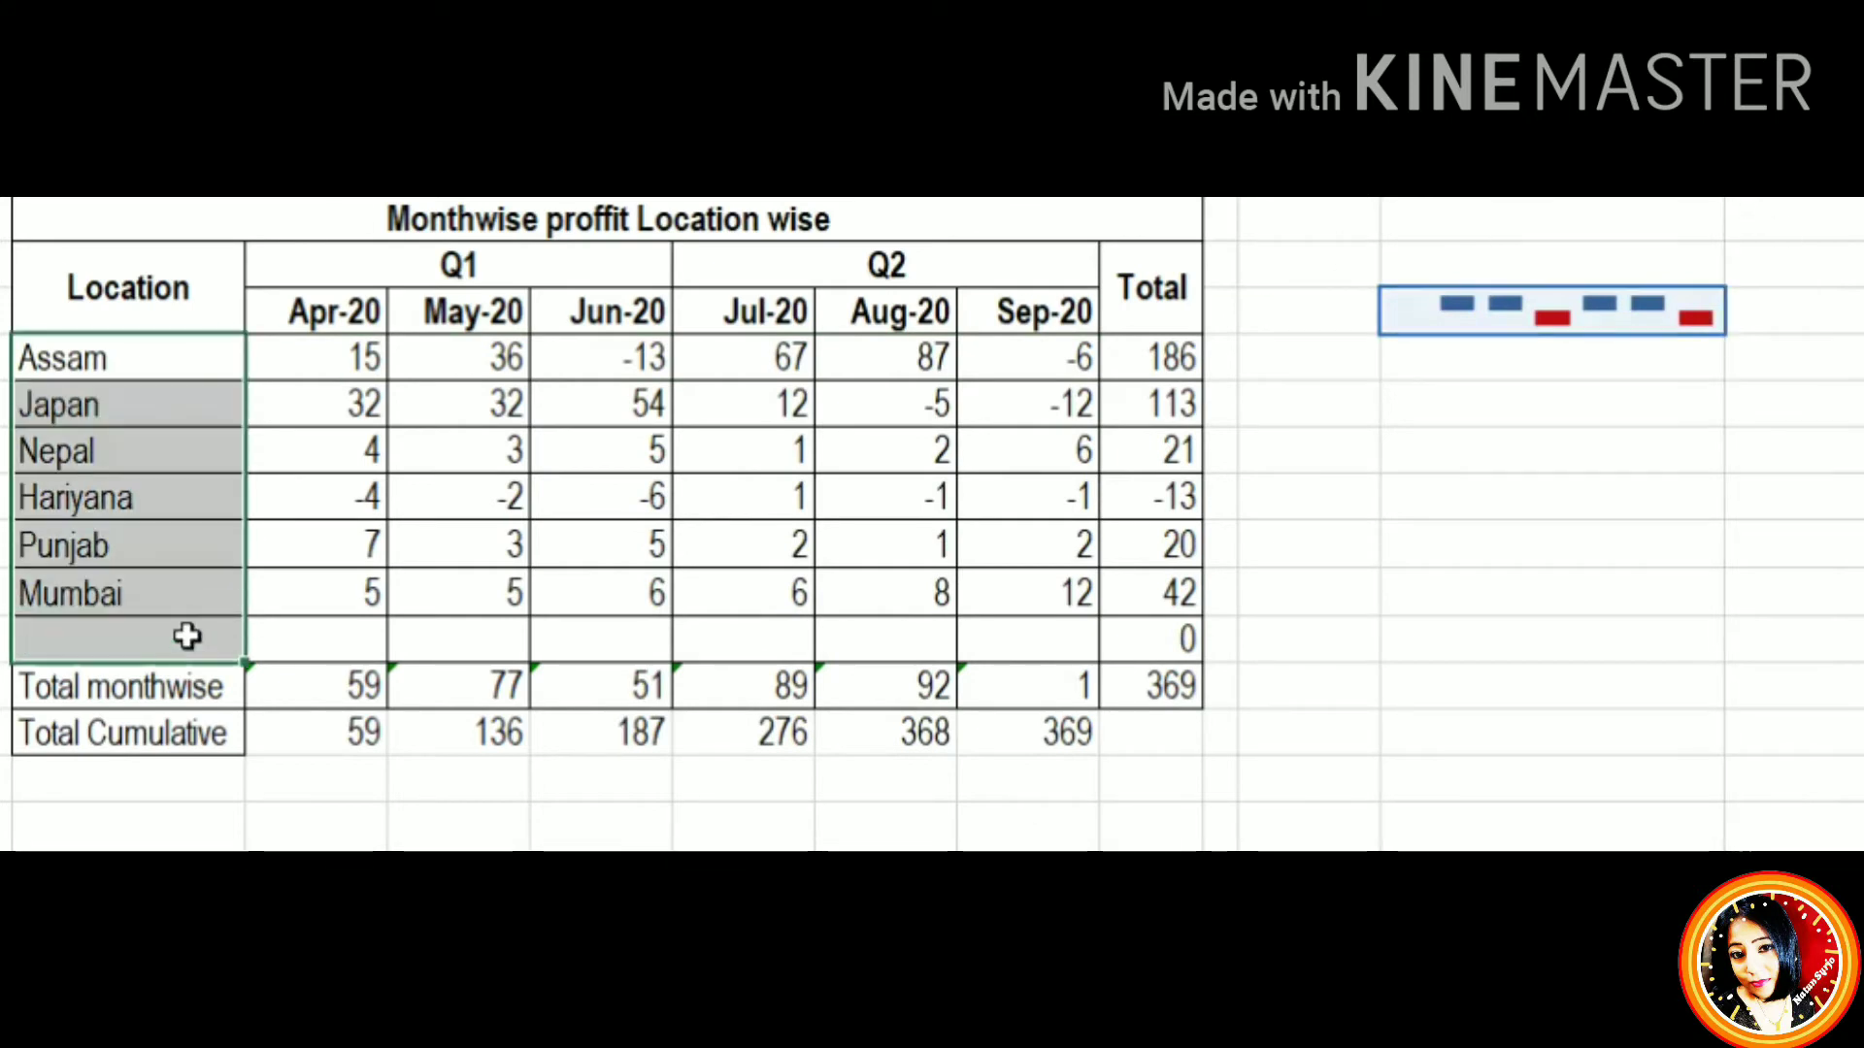
key("ctrl+c")
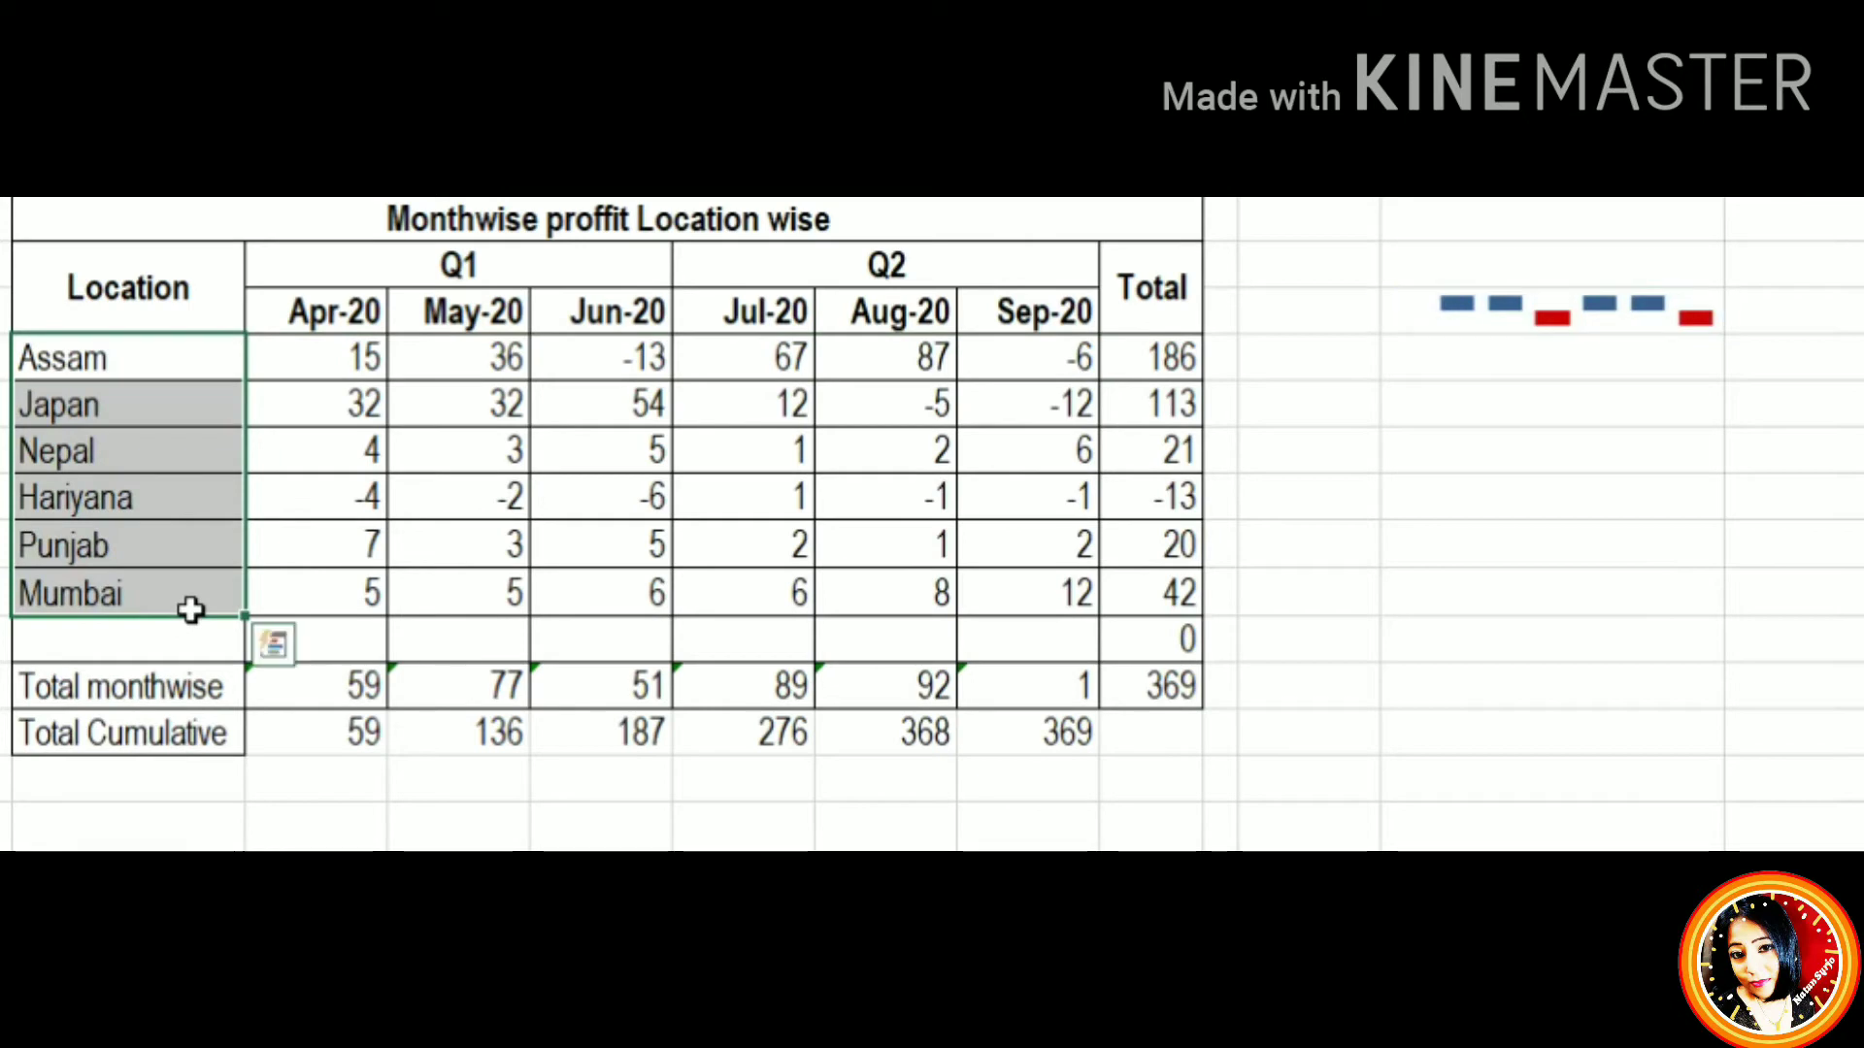
left_click(1348, 320)
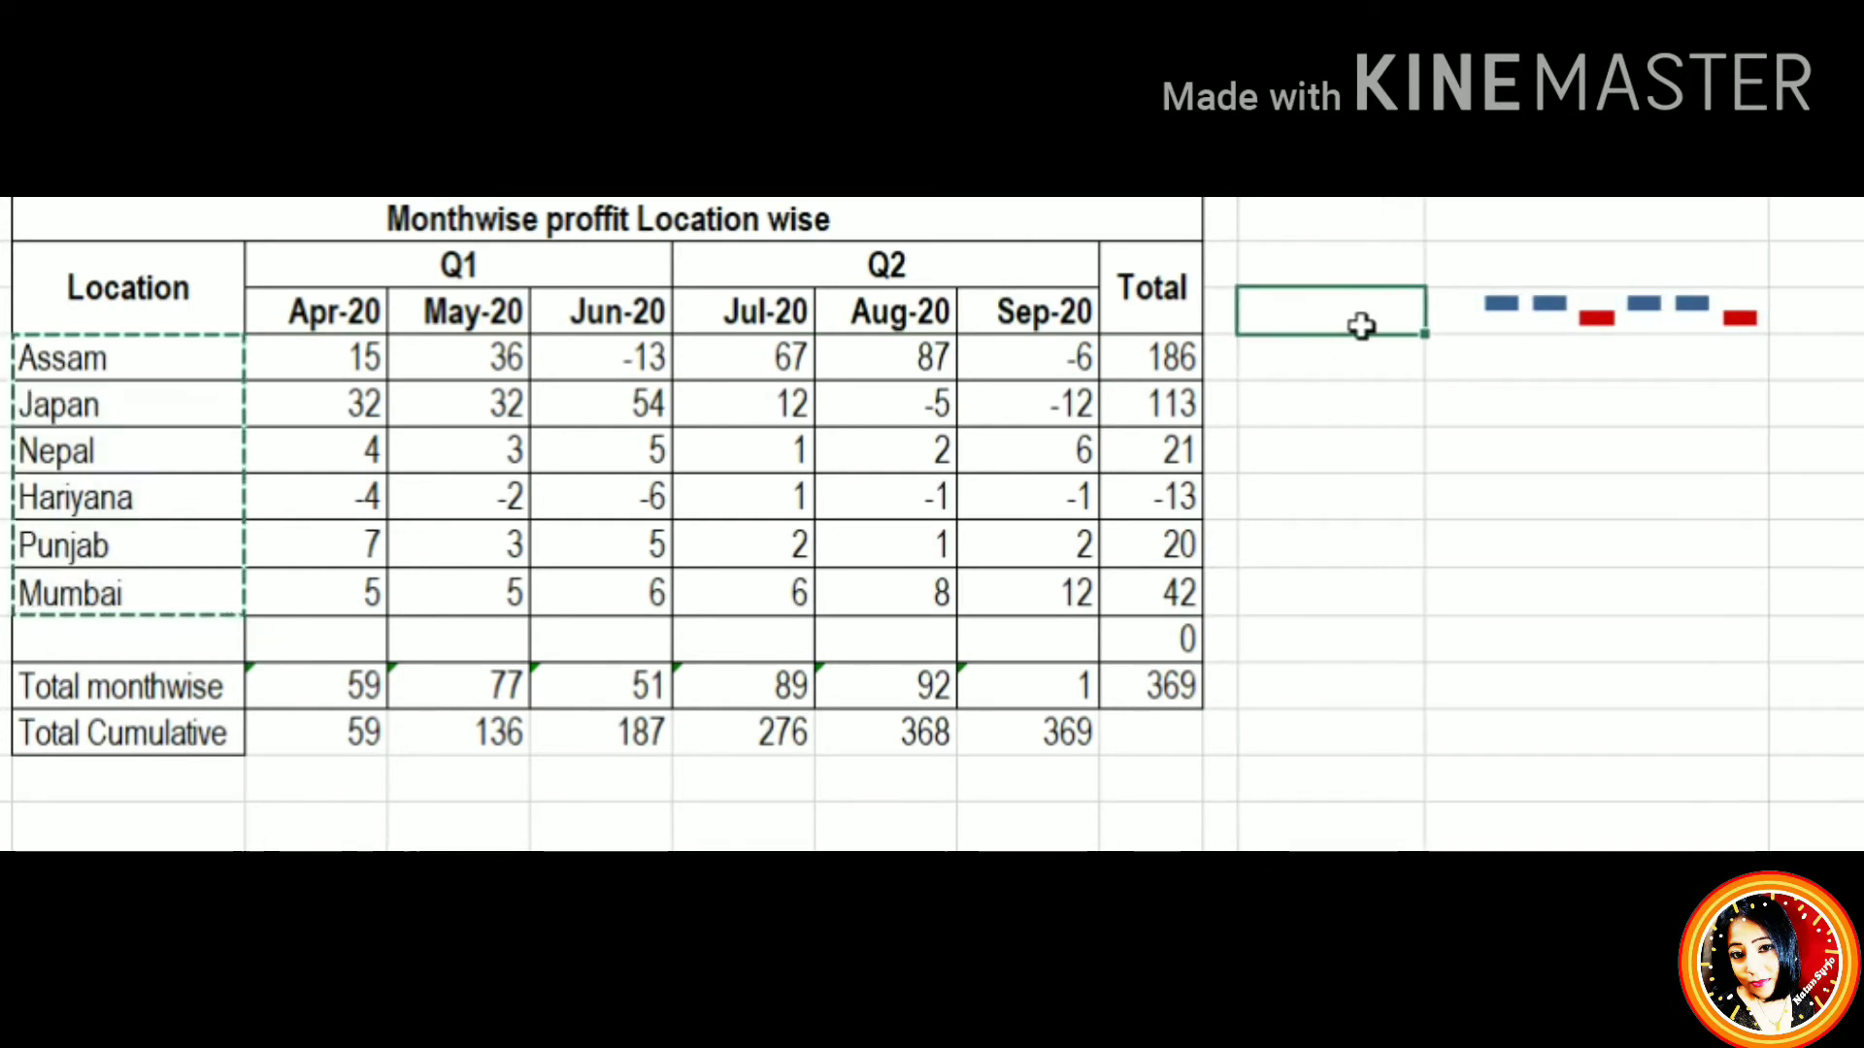
key("ctrl+v")
left_click_drag(1425, 194, 1378, 197)
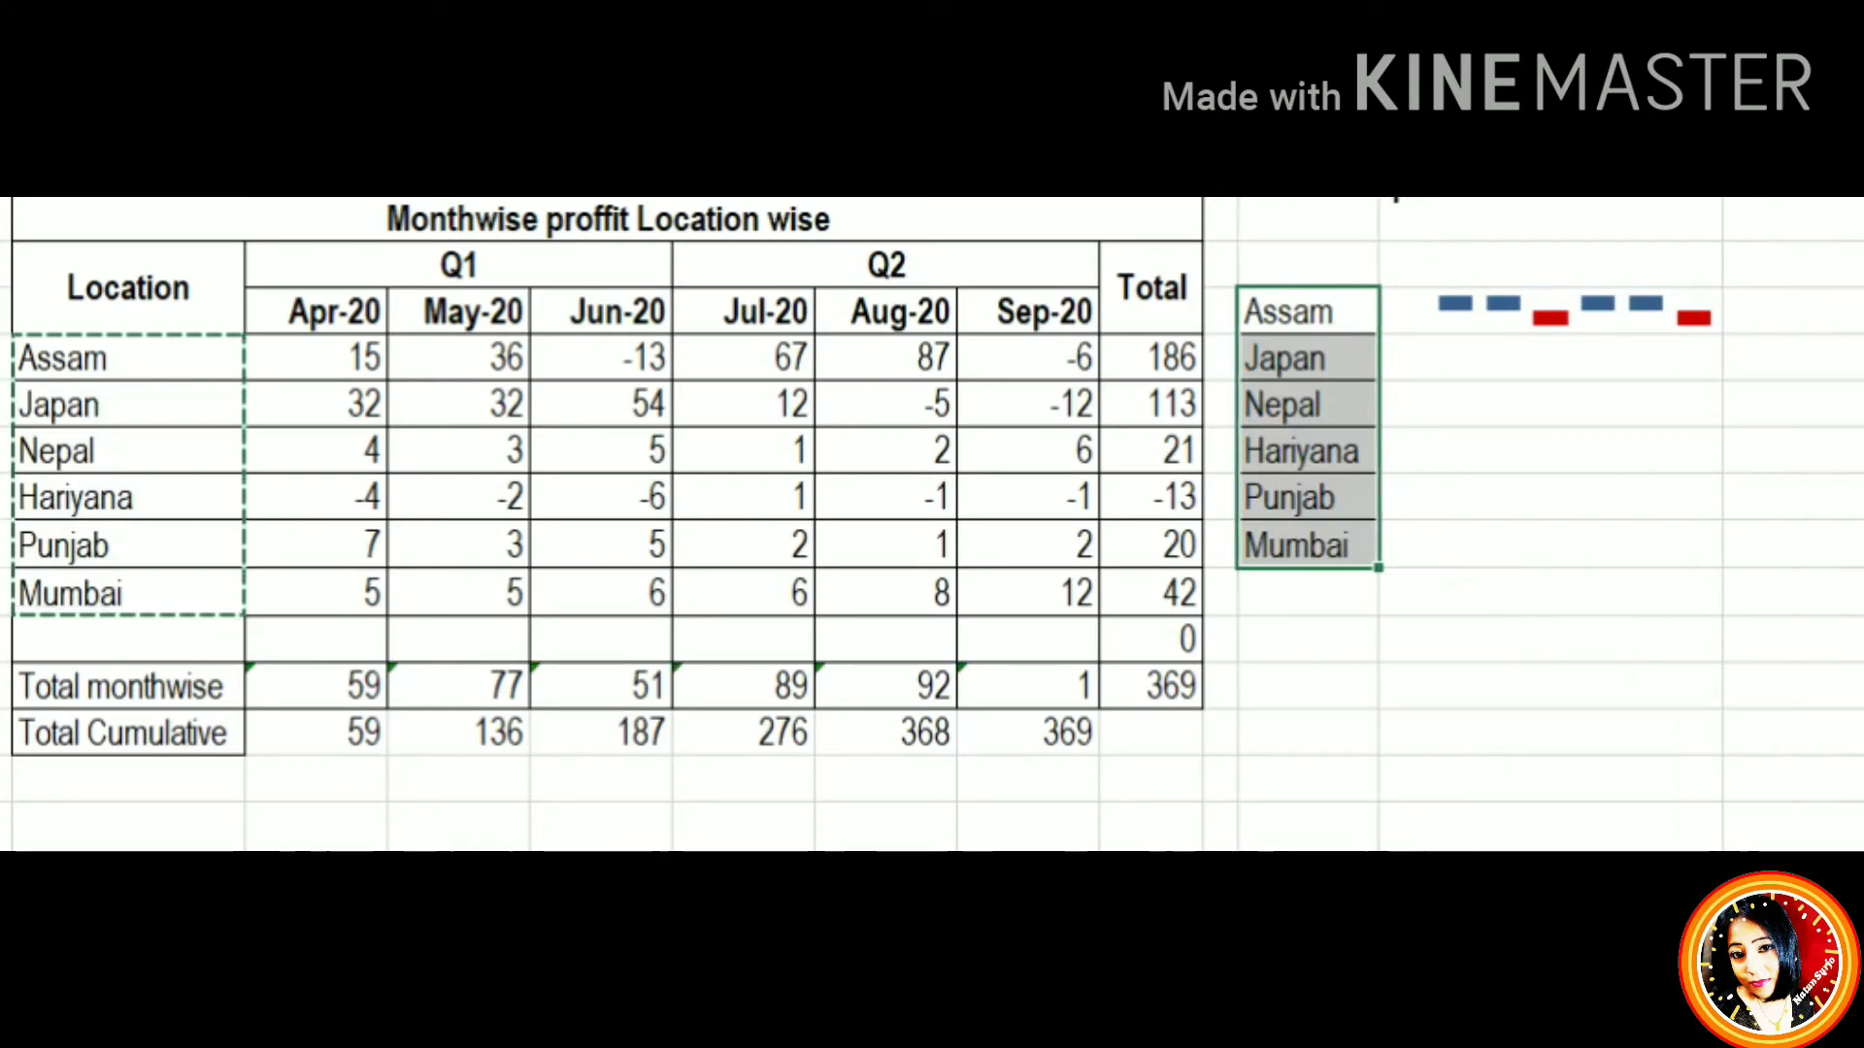
left_click(1631, 330)
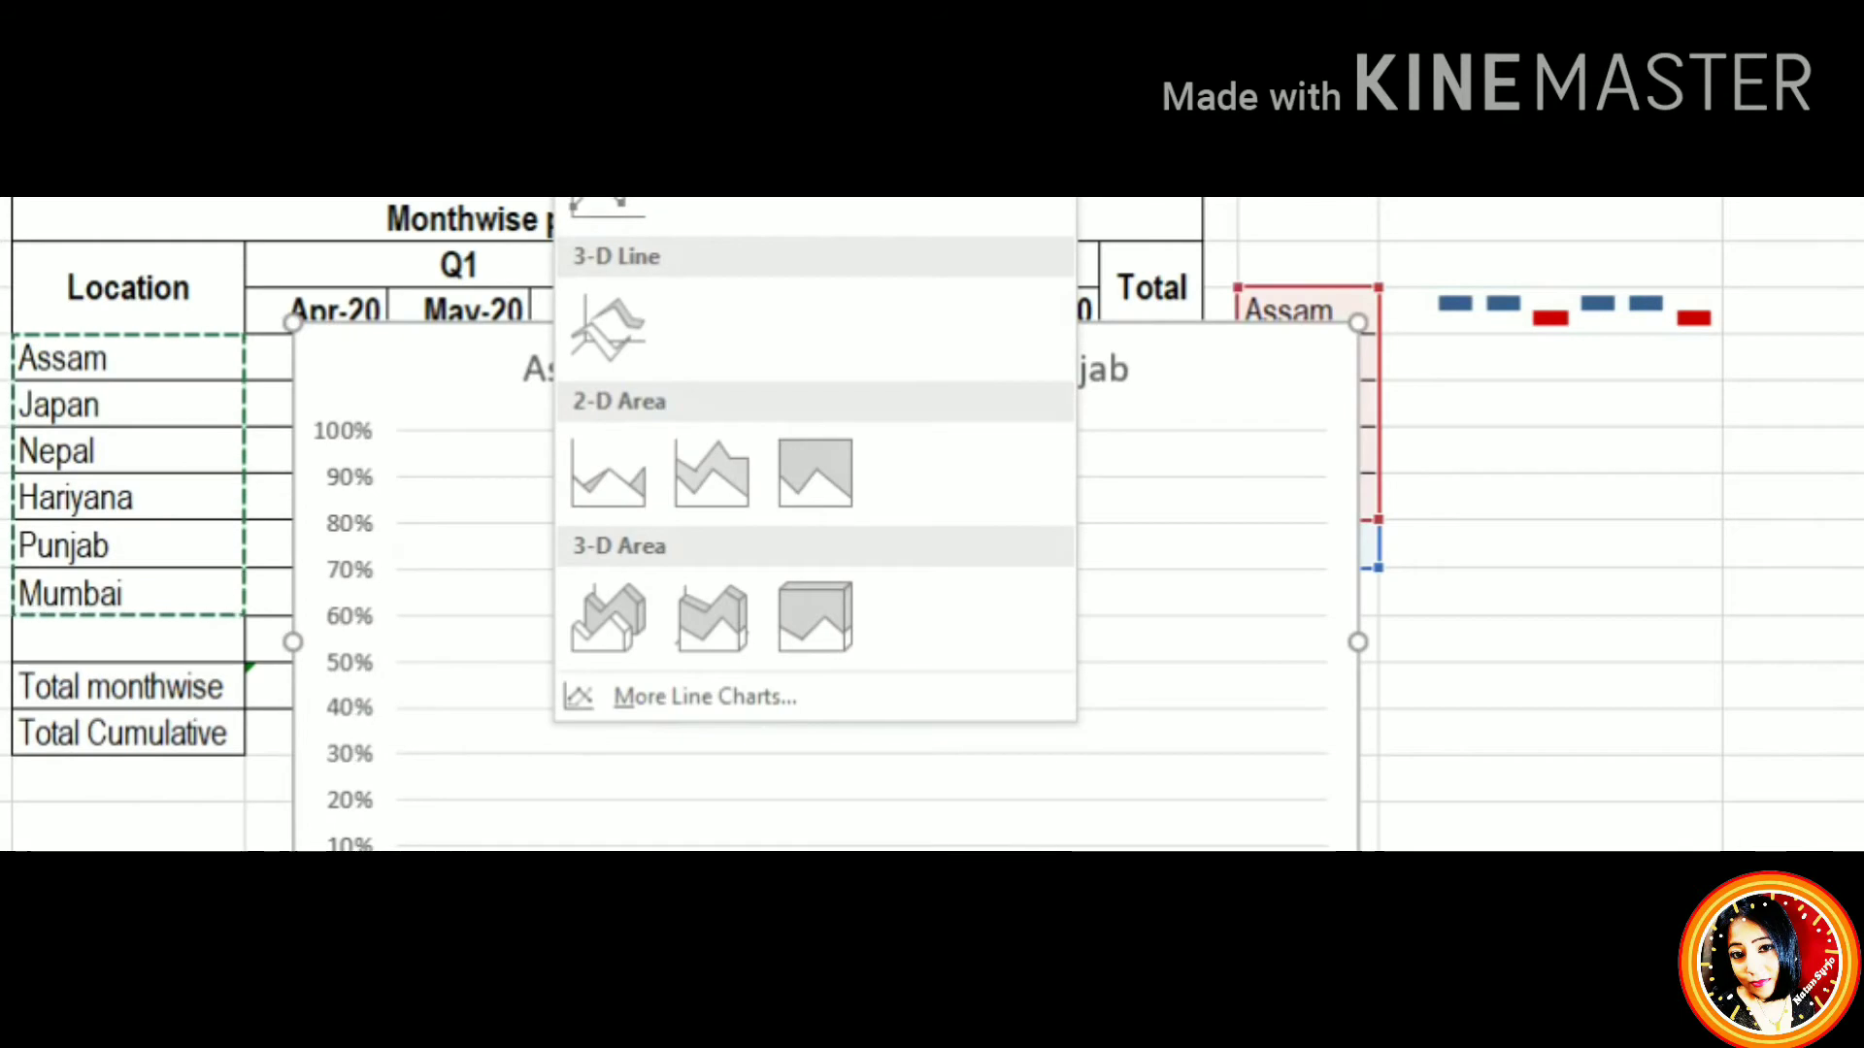
Nudge the line chart's title slightly up and right, then select its value gridlines
left_click(1273, 533)
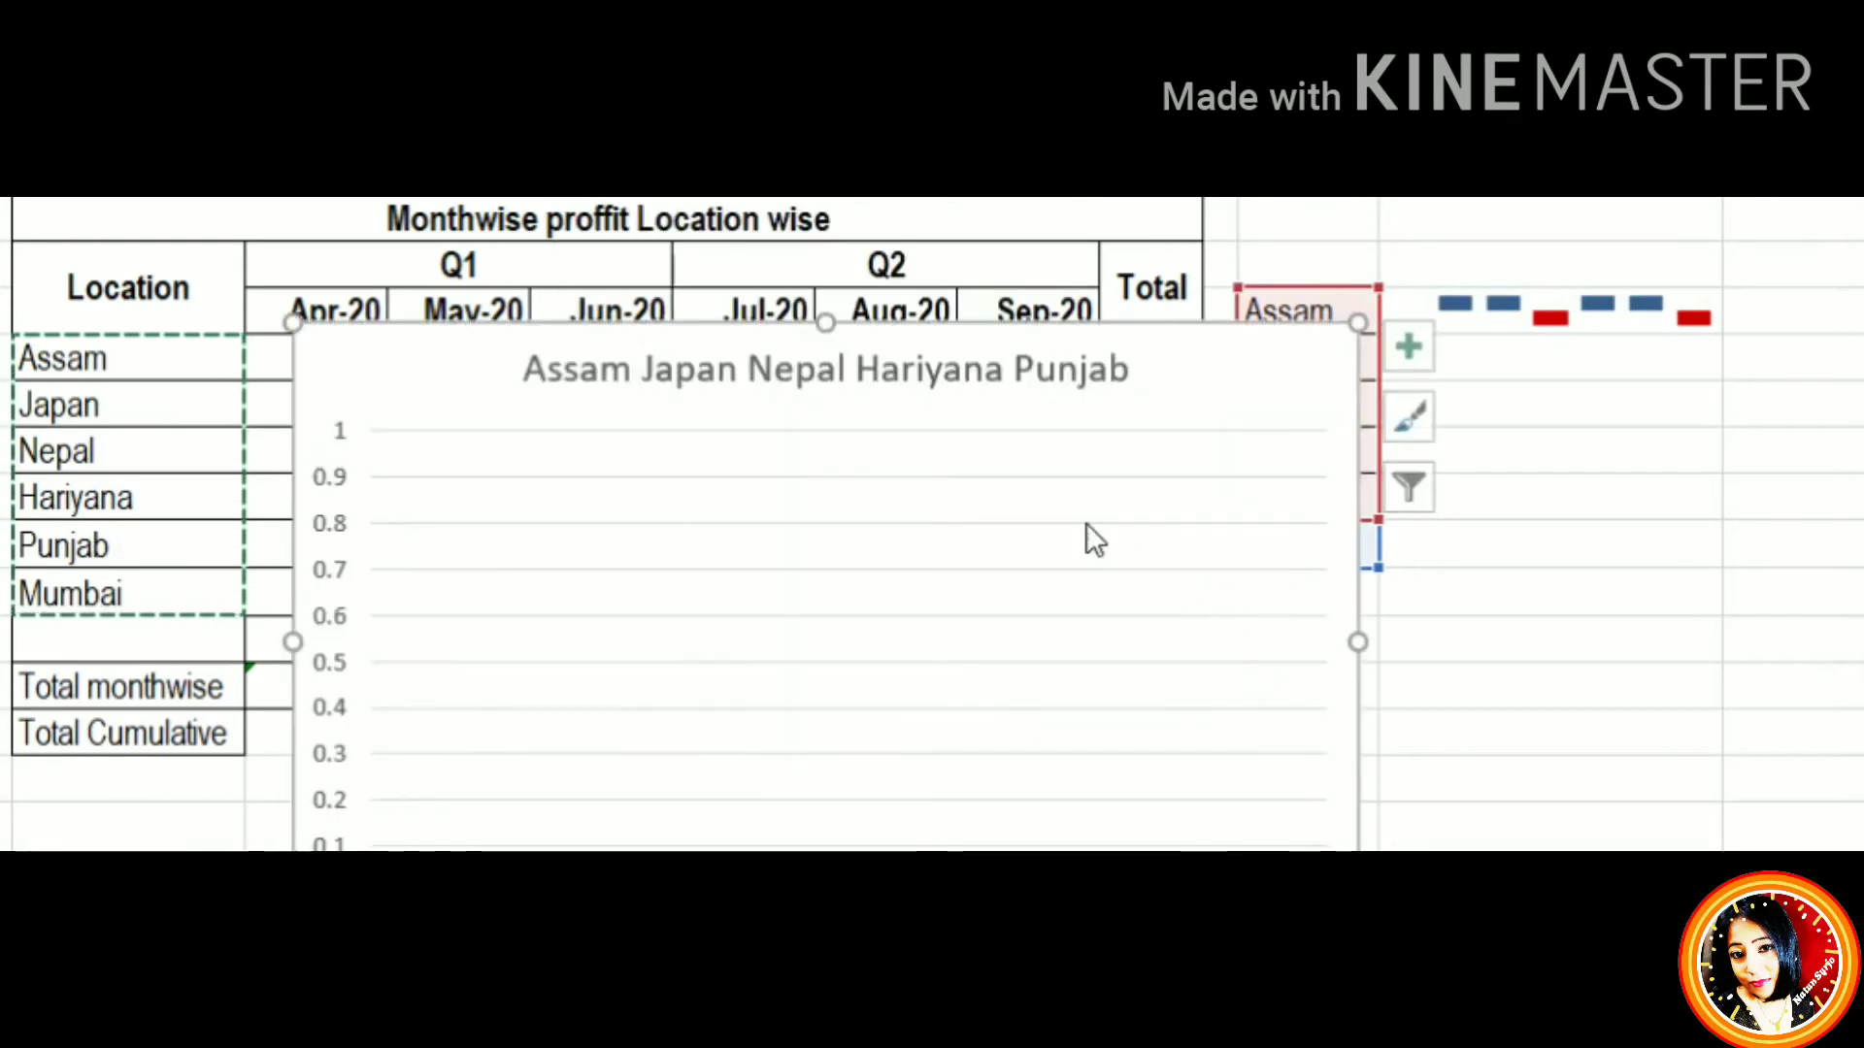
left_click(1100, 367)
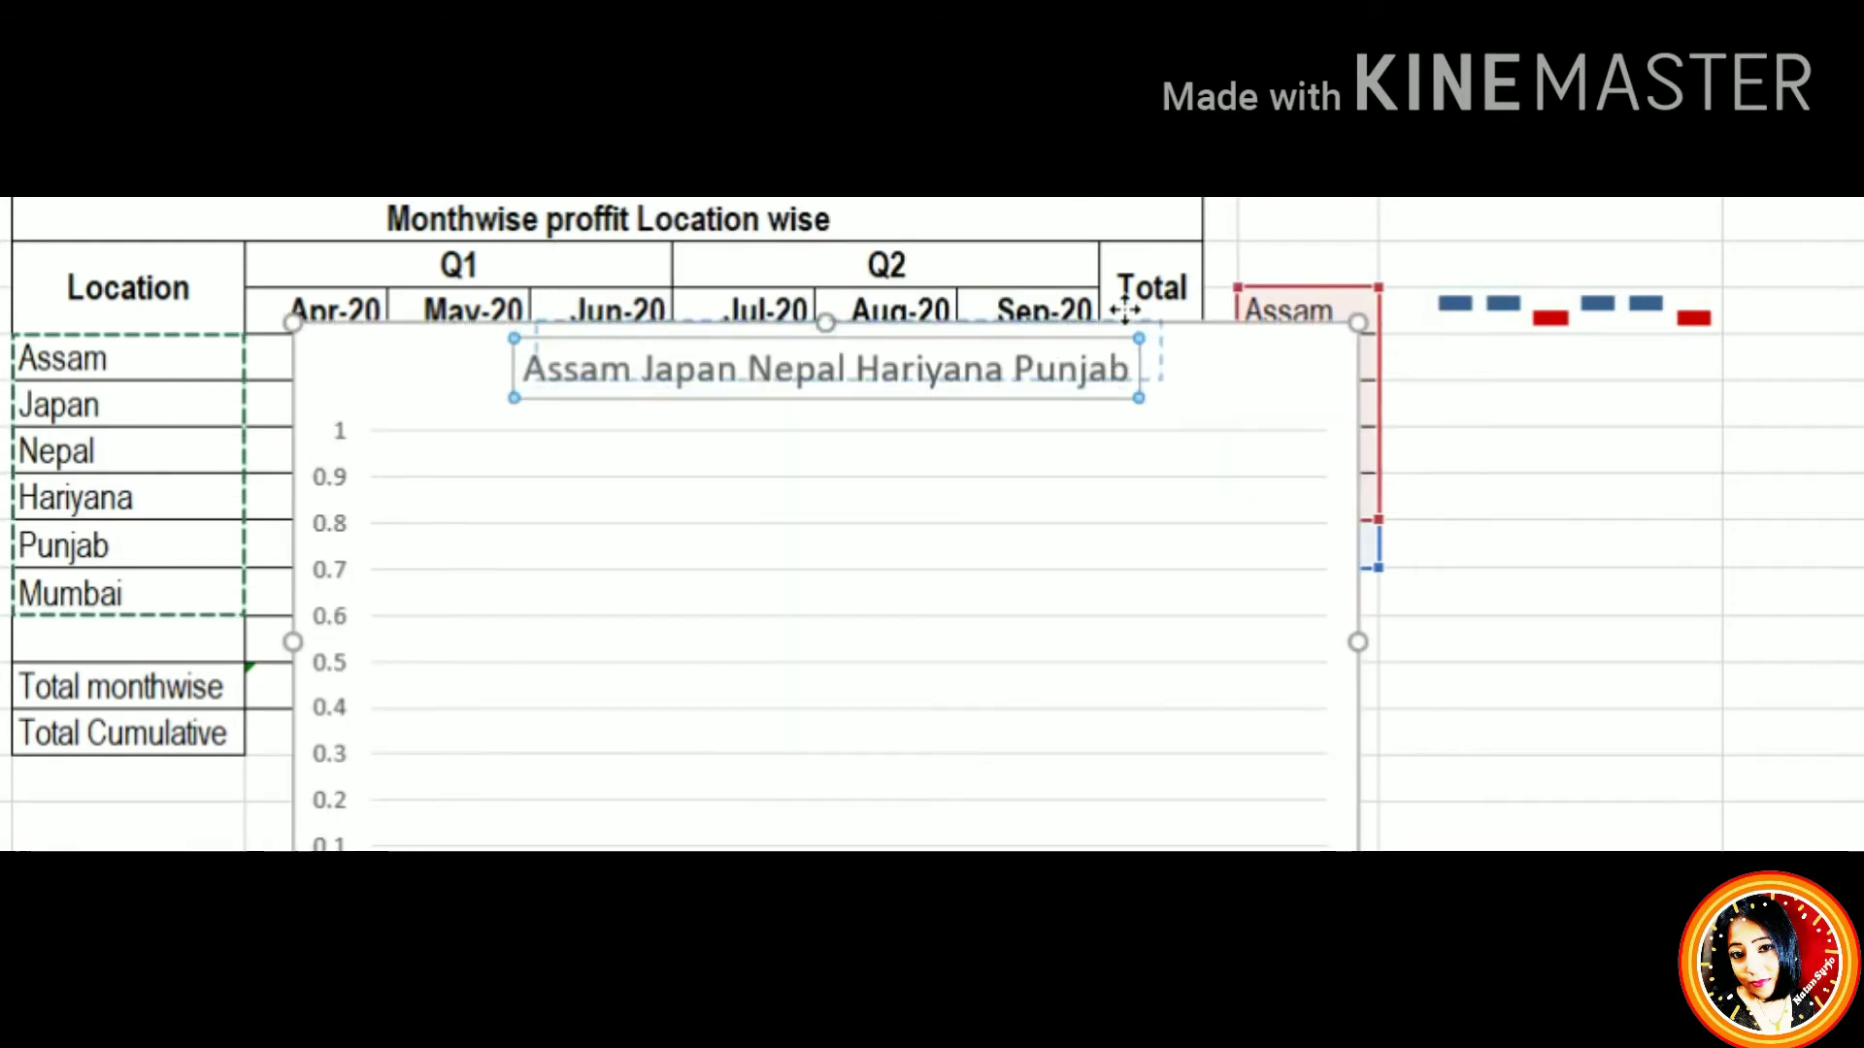
left_click_drag(1123, 341, 1143, 323)
left_click(1233, 375)
left_click(982, 664)
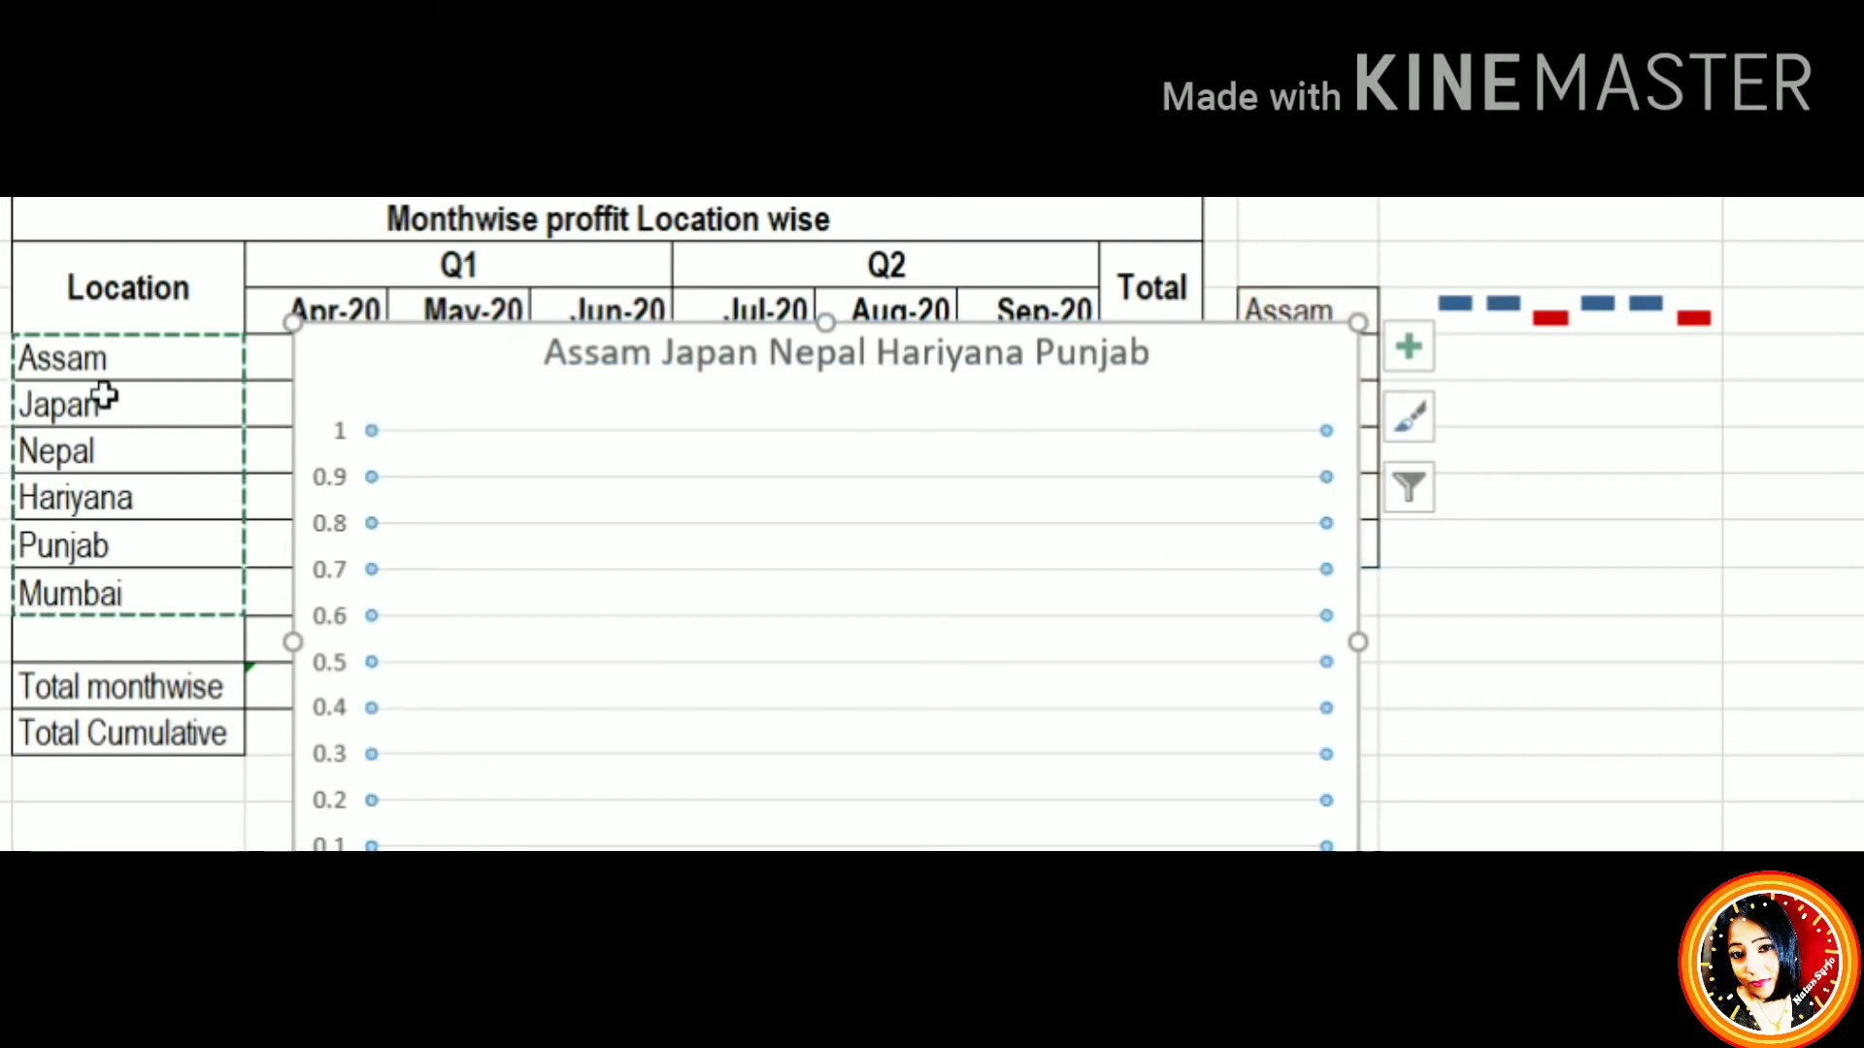
Point the line chart's data at Sheet2!$D$4:$I$11, then delete the chart
left_click_drag(116, 372, 973, 664)
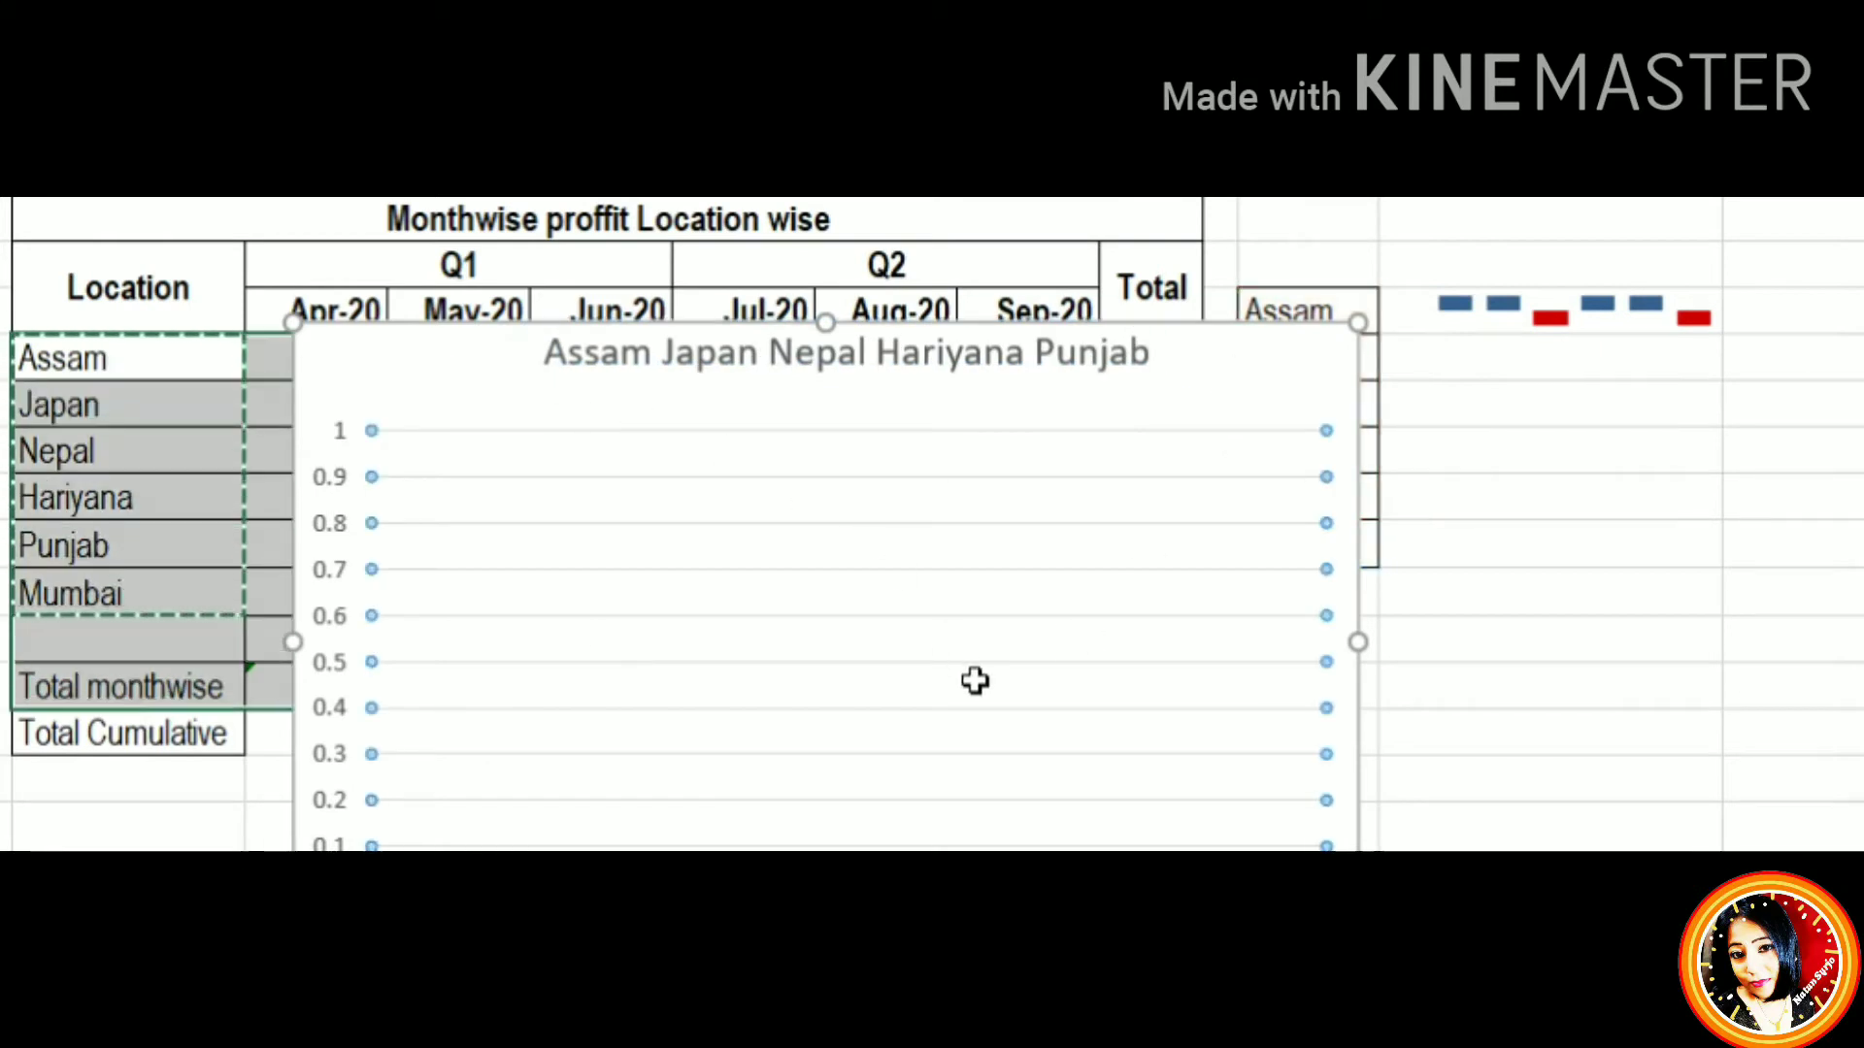
right_click(828, 530)
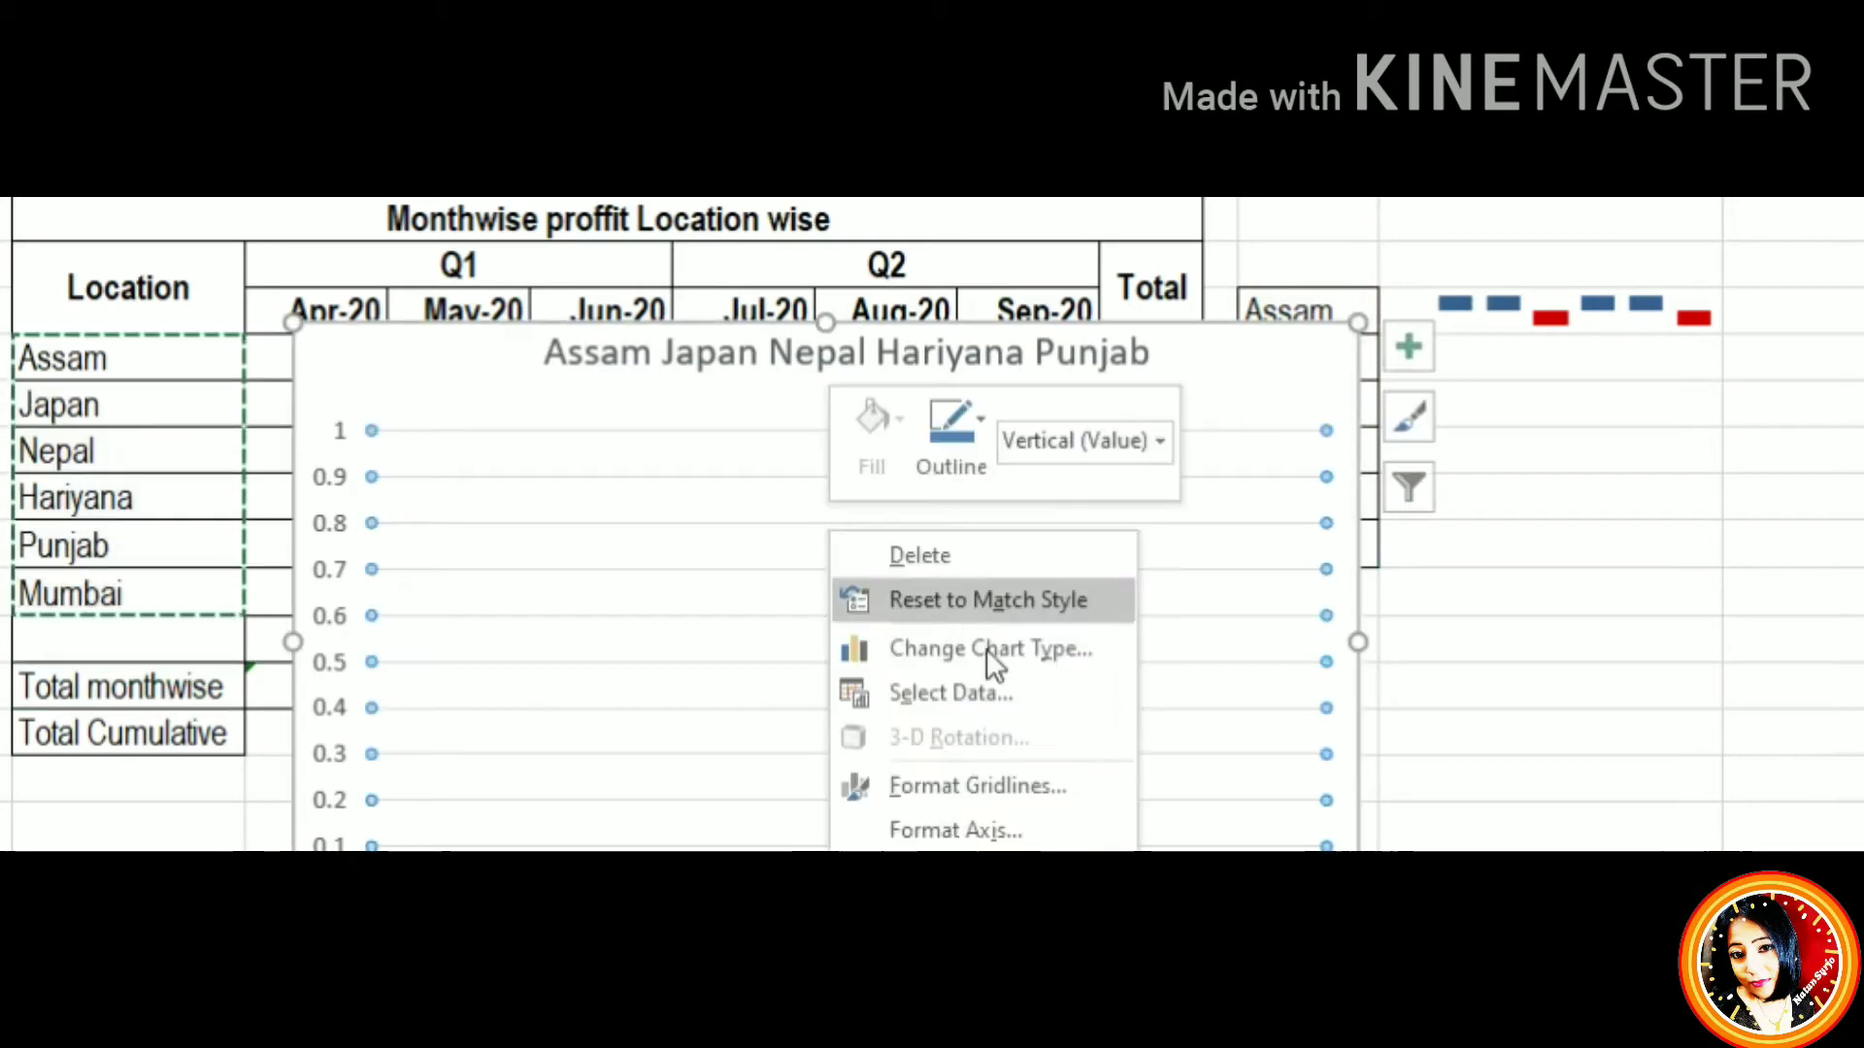
left_click(1004, 703)
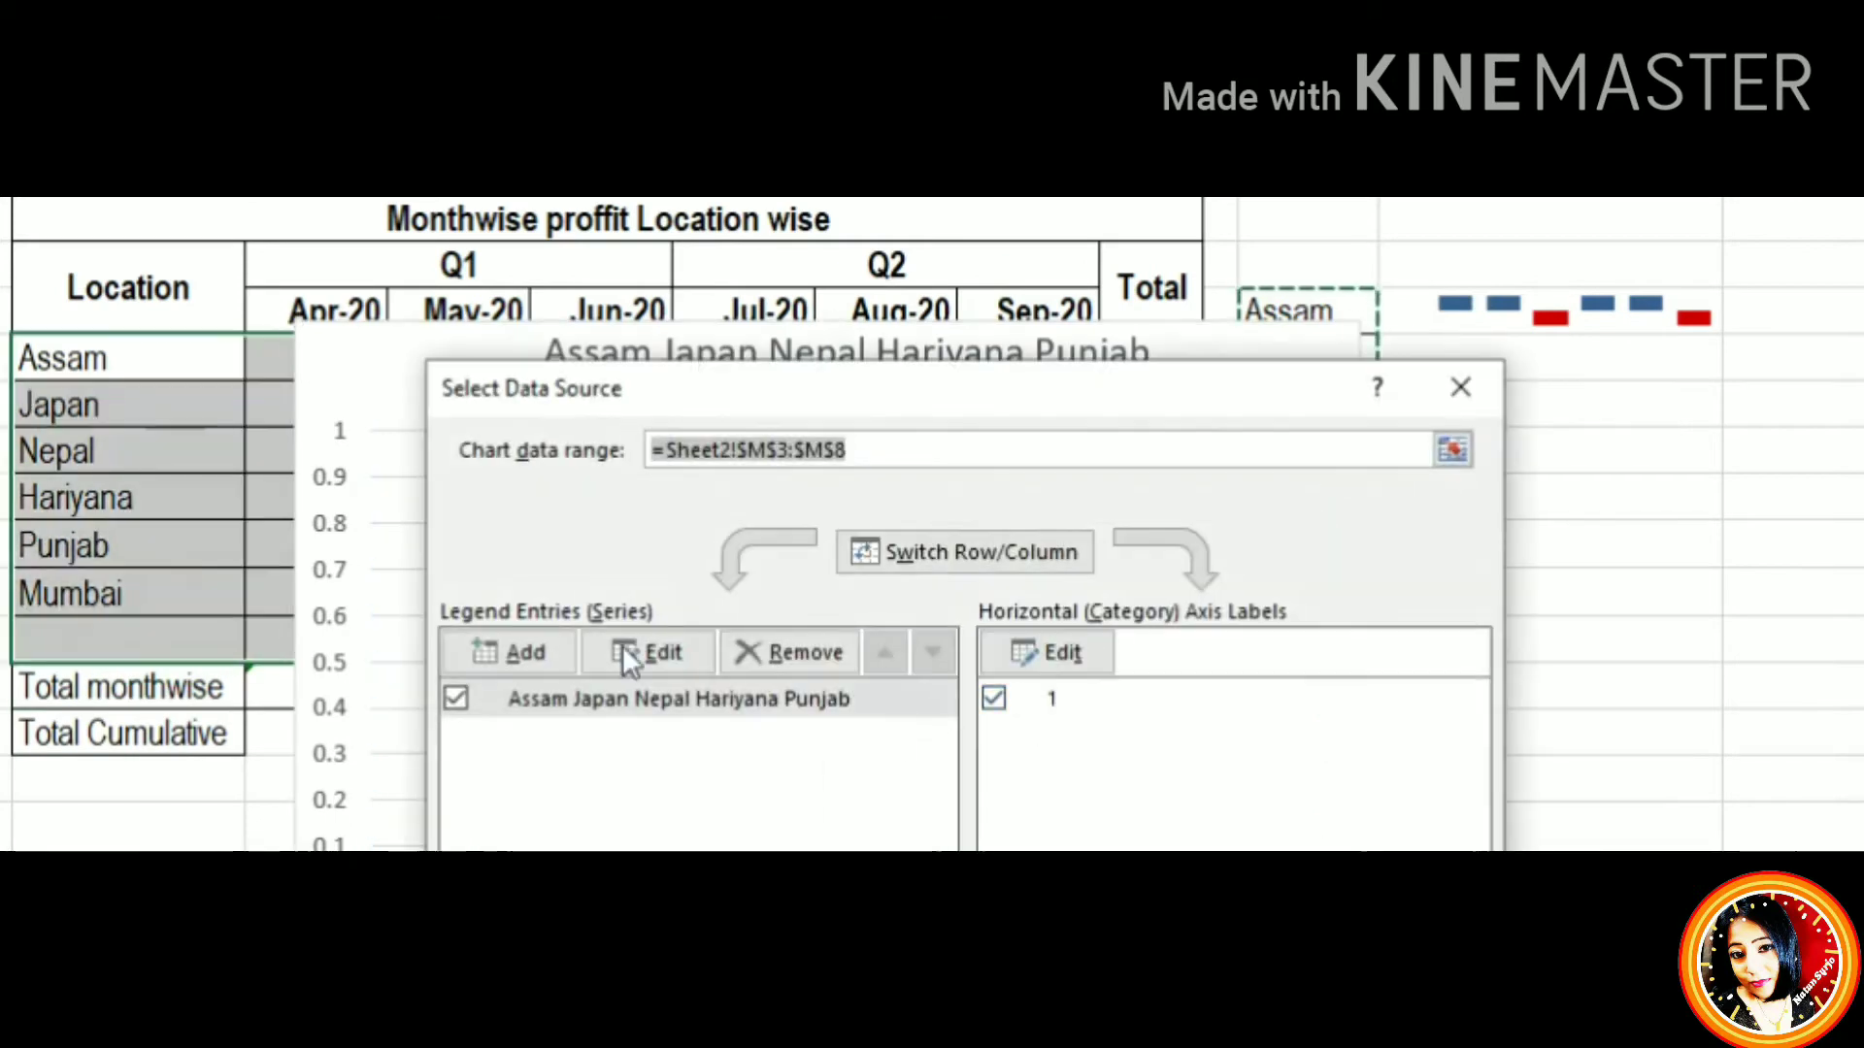
left_click(97, 374)
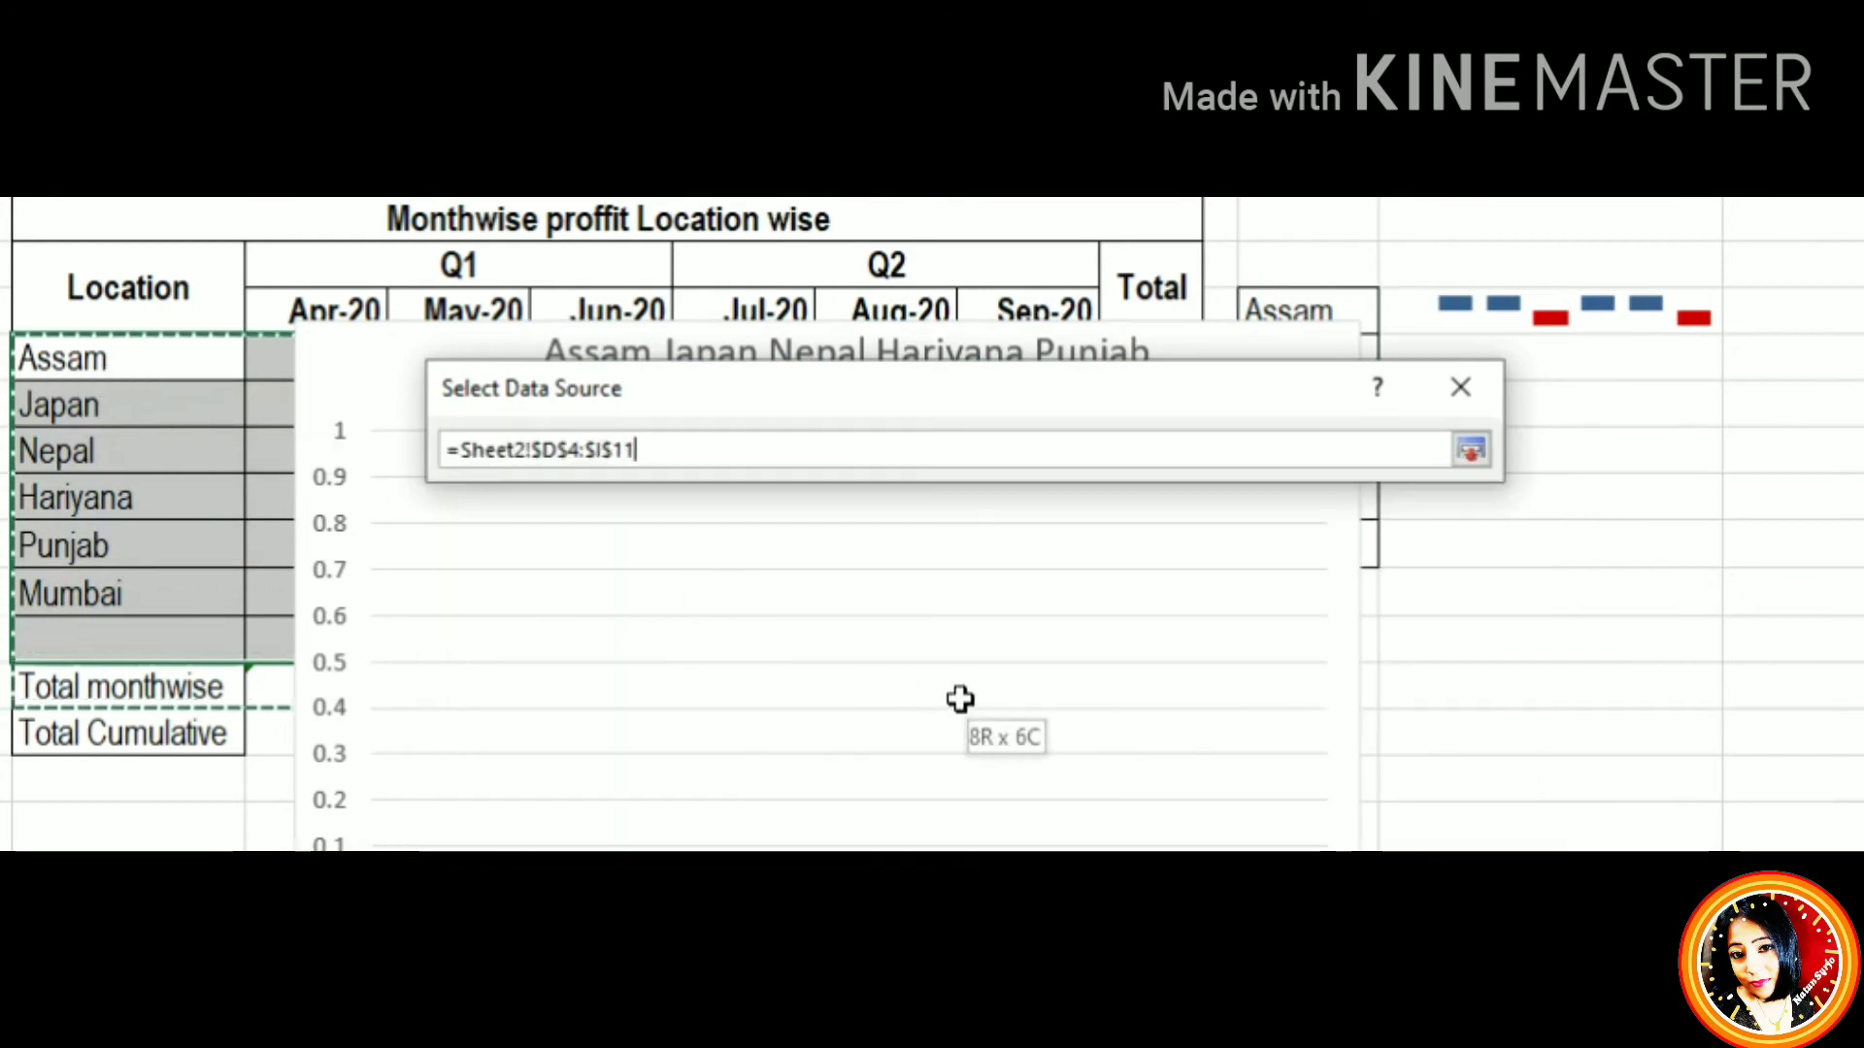
left_click_drag(398, 490, 954, 697)
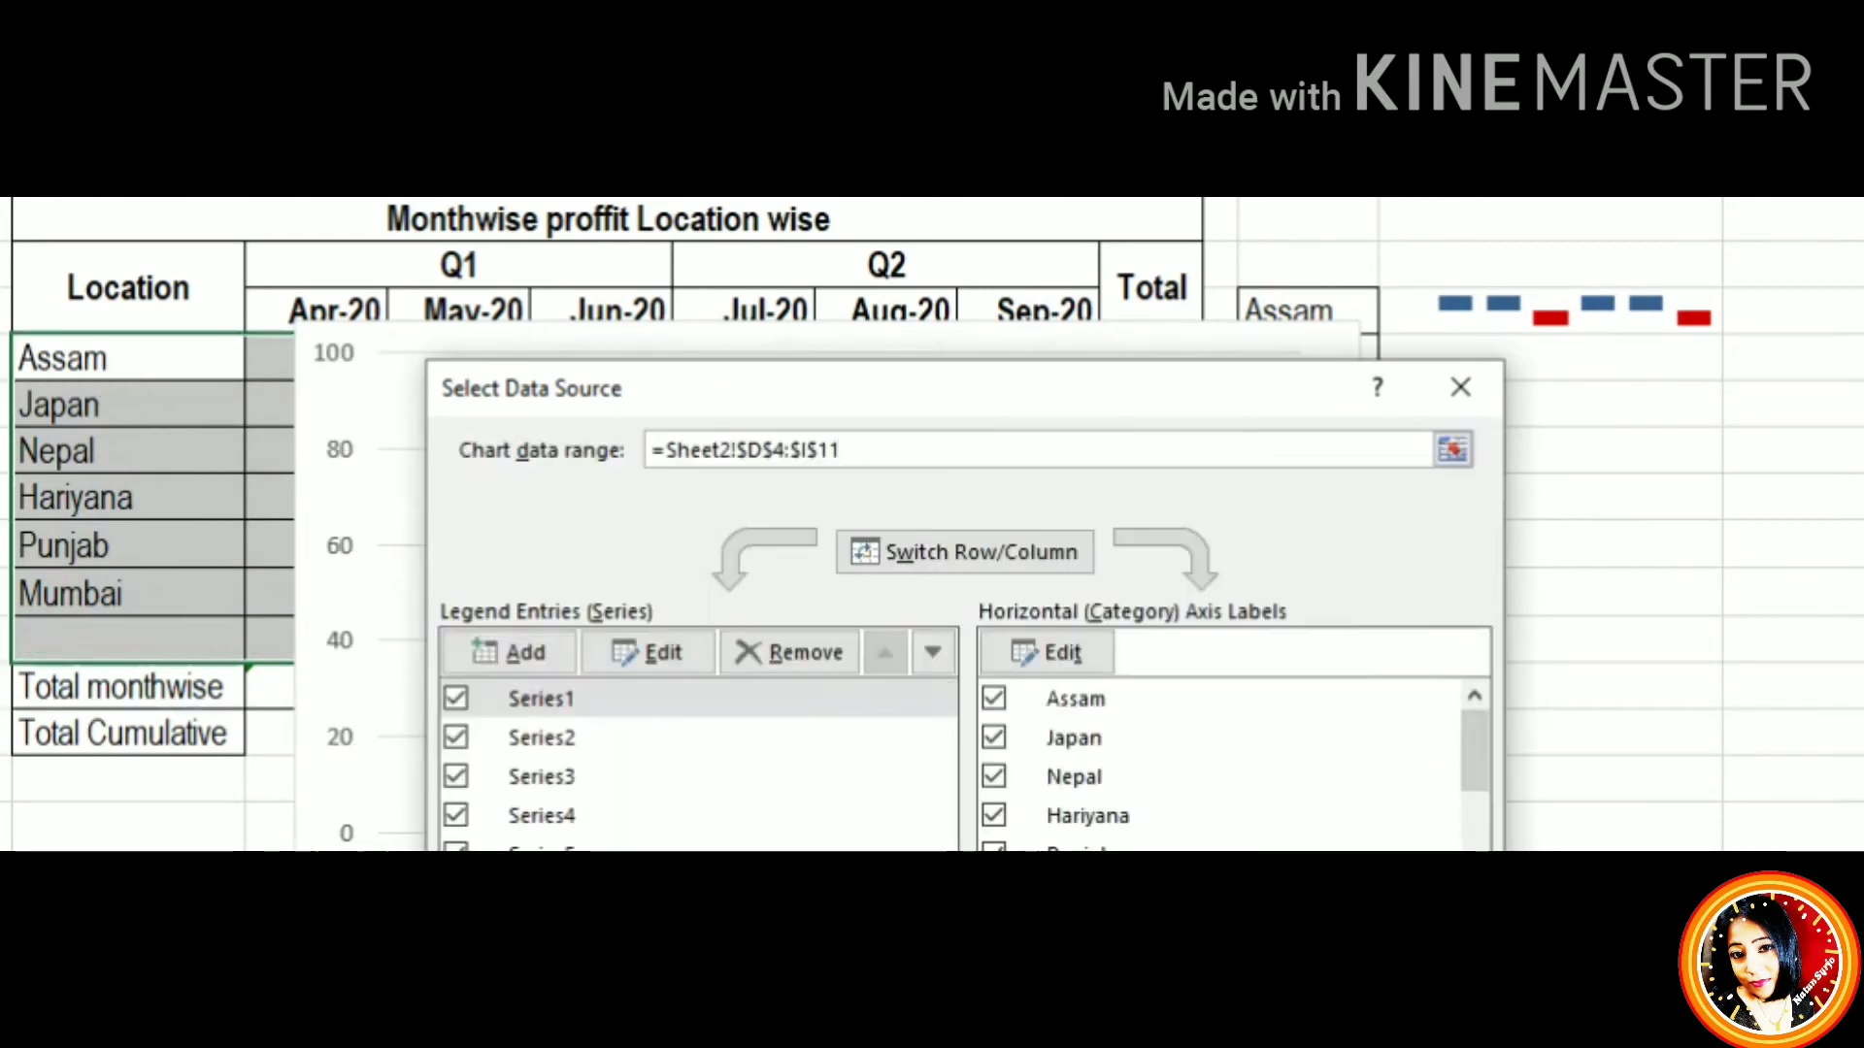
key("Return")
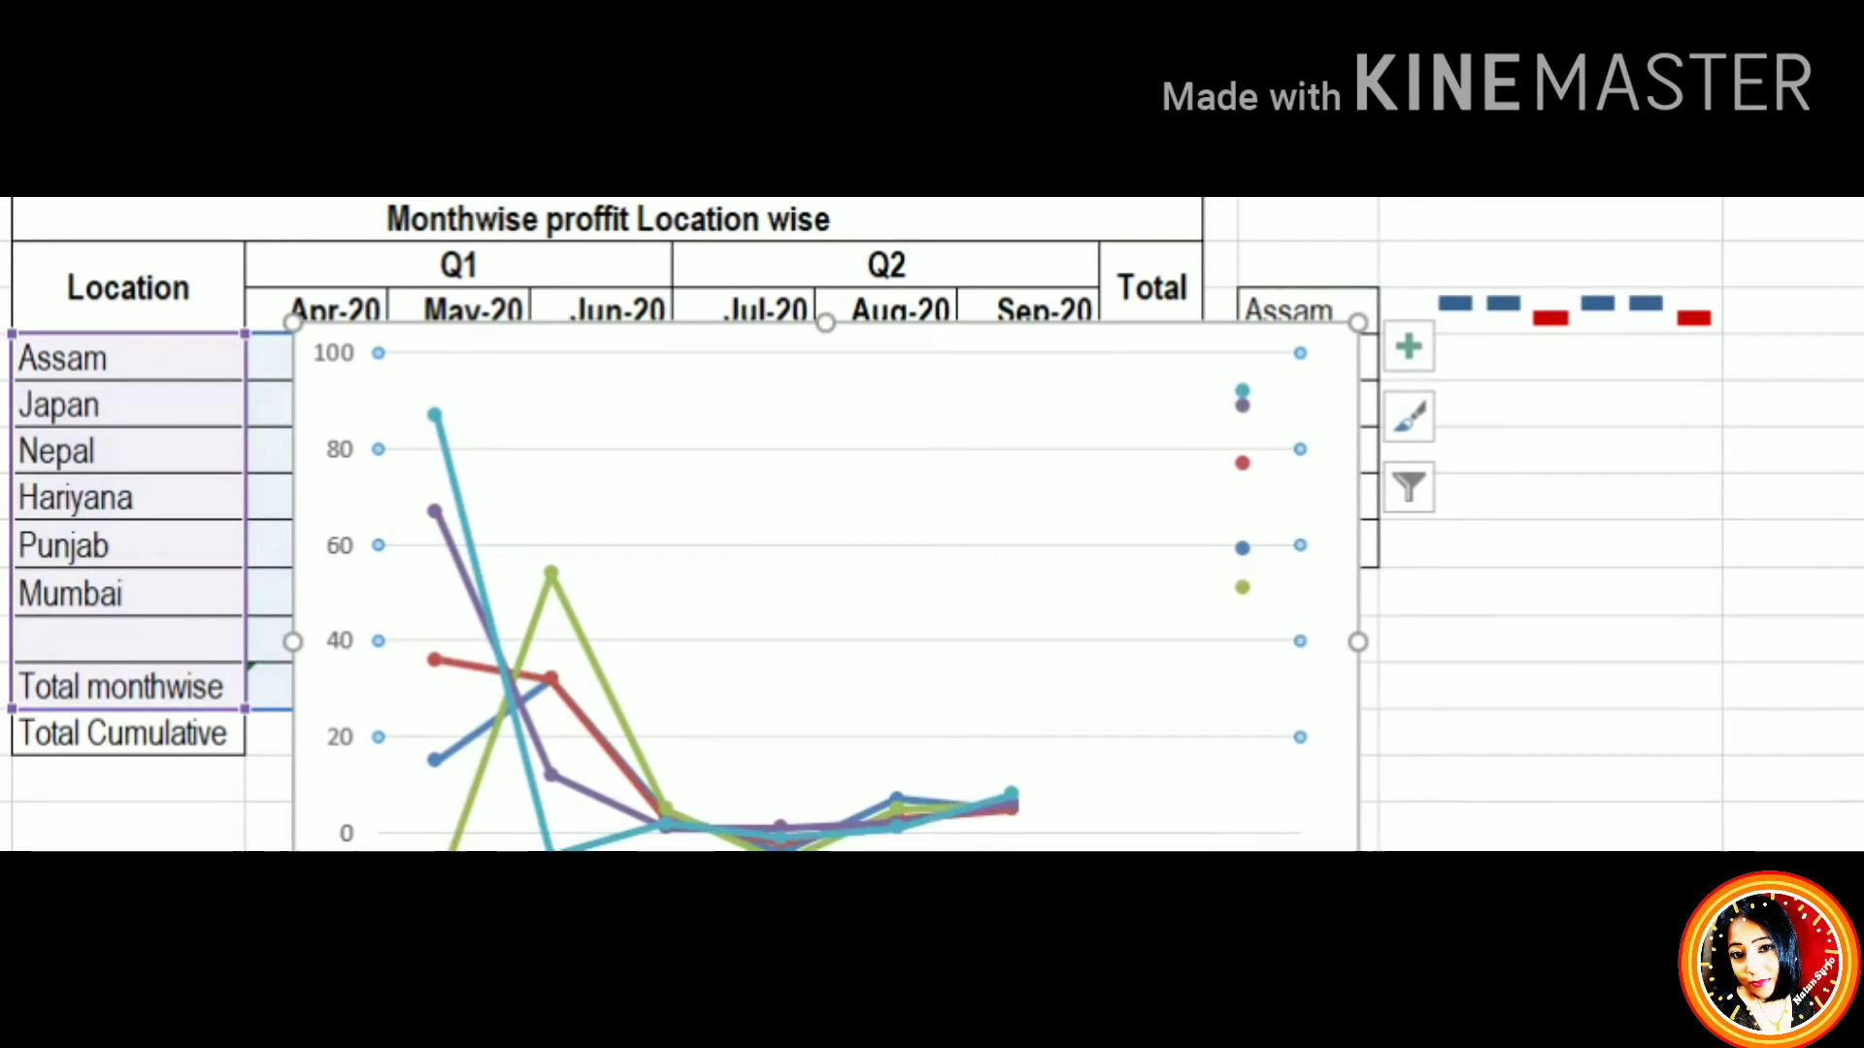
key("Delete")
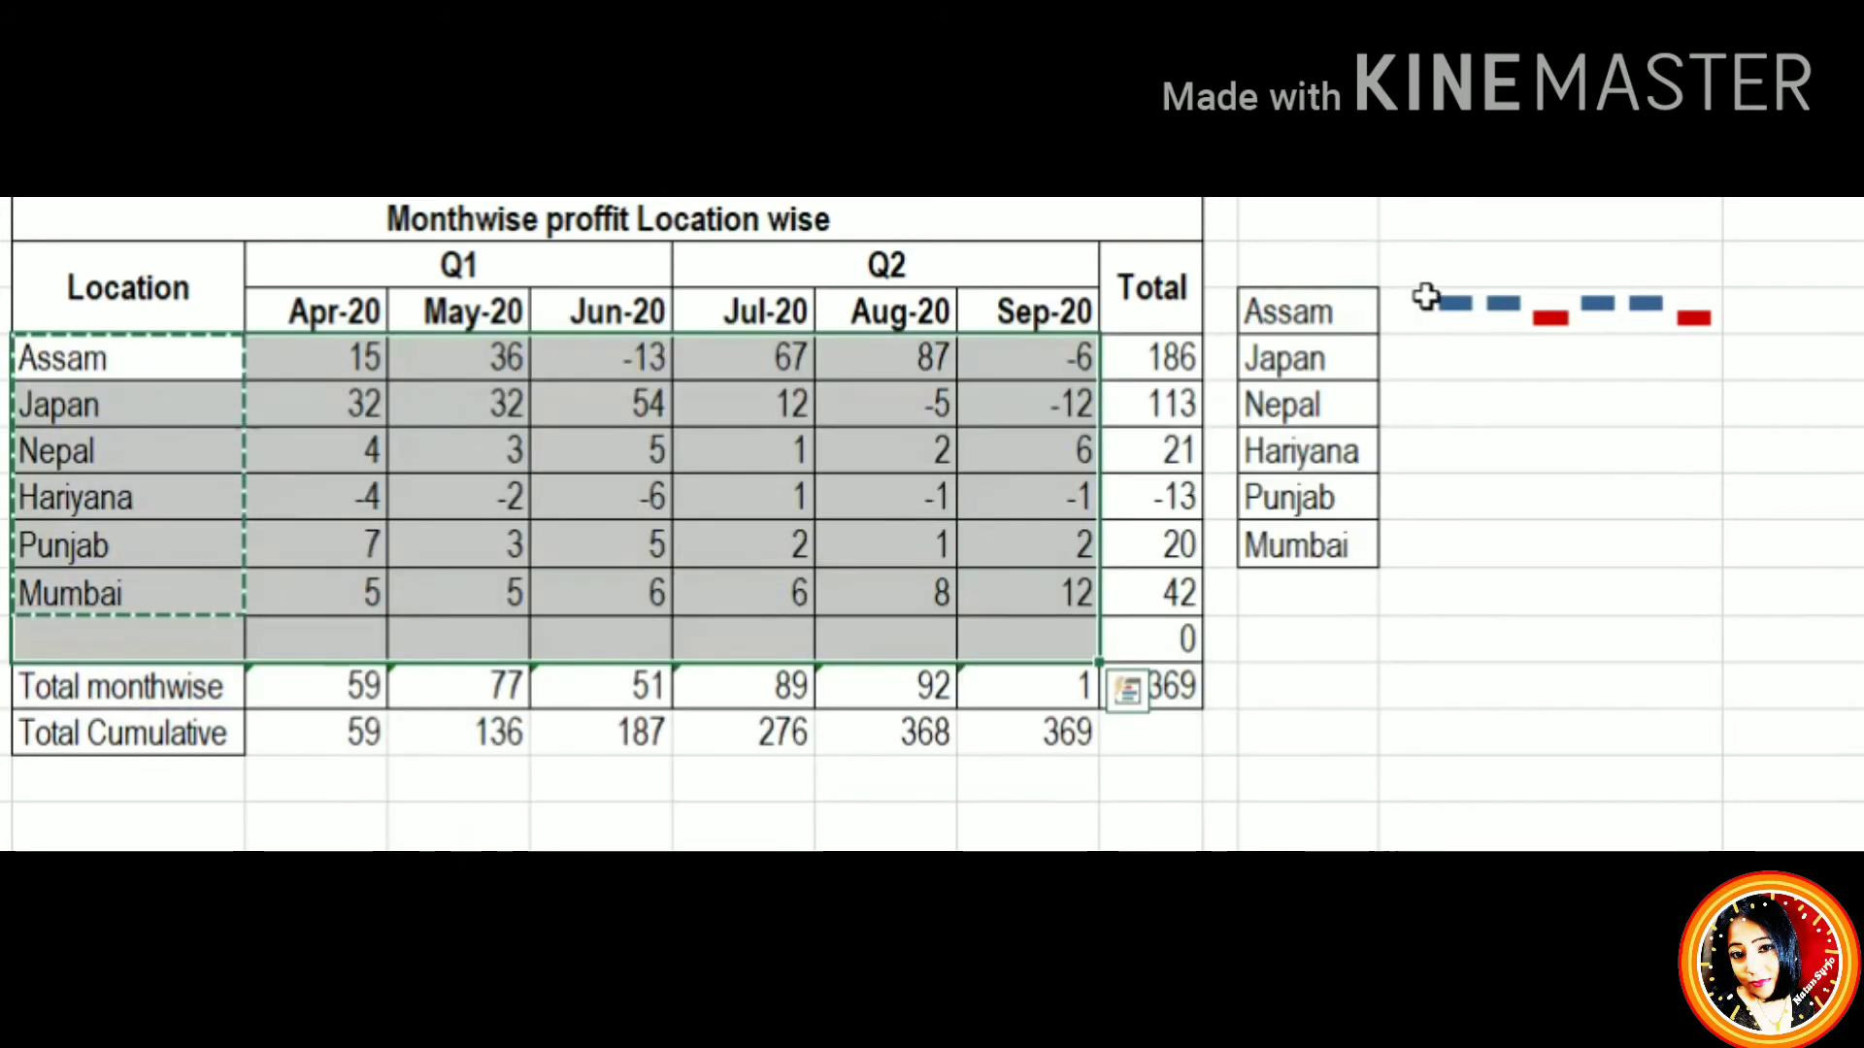
Fill Assam's sparkline from N3 down to N8 and narrow column N
left_click(1554, 369)
left_click(1631, 325)
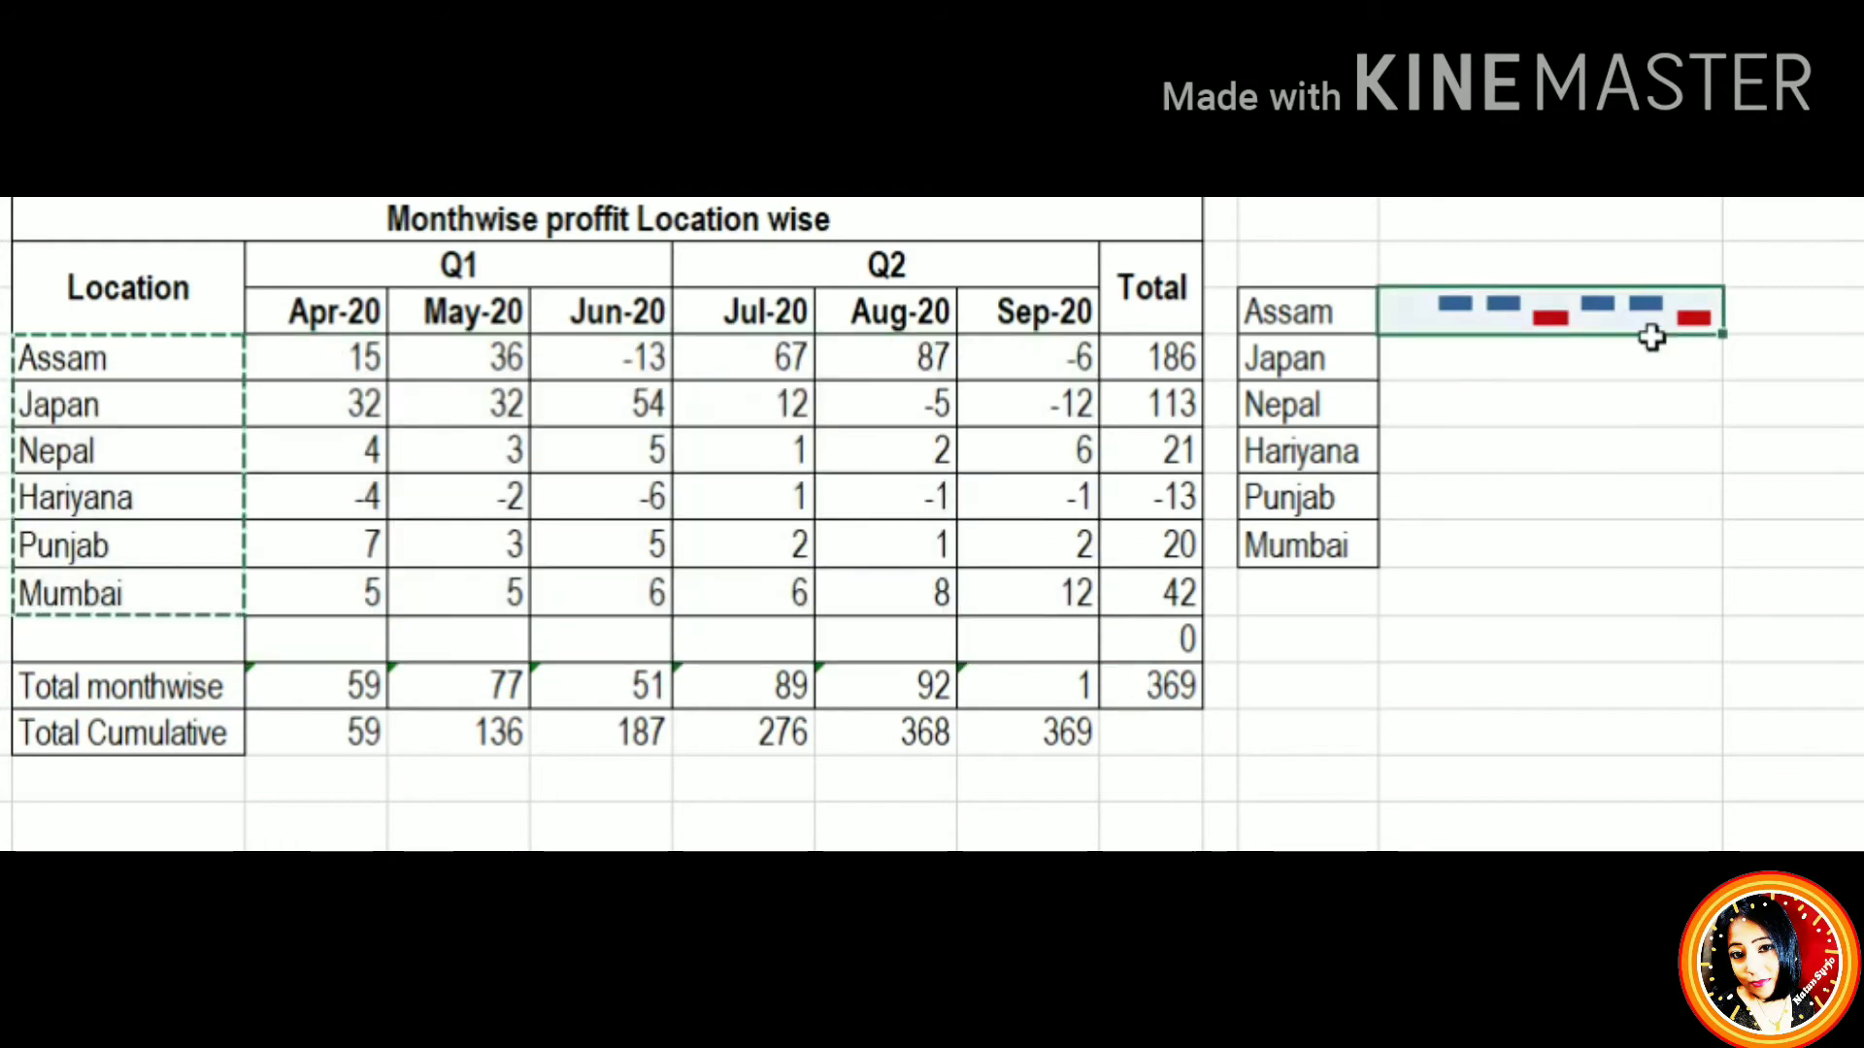
left_click_drag(1724, 335, 1768, 588)
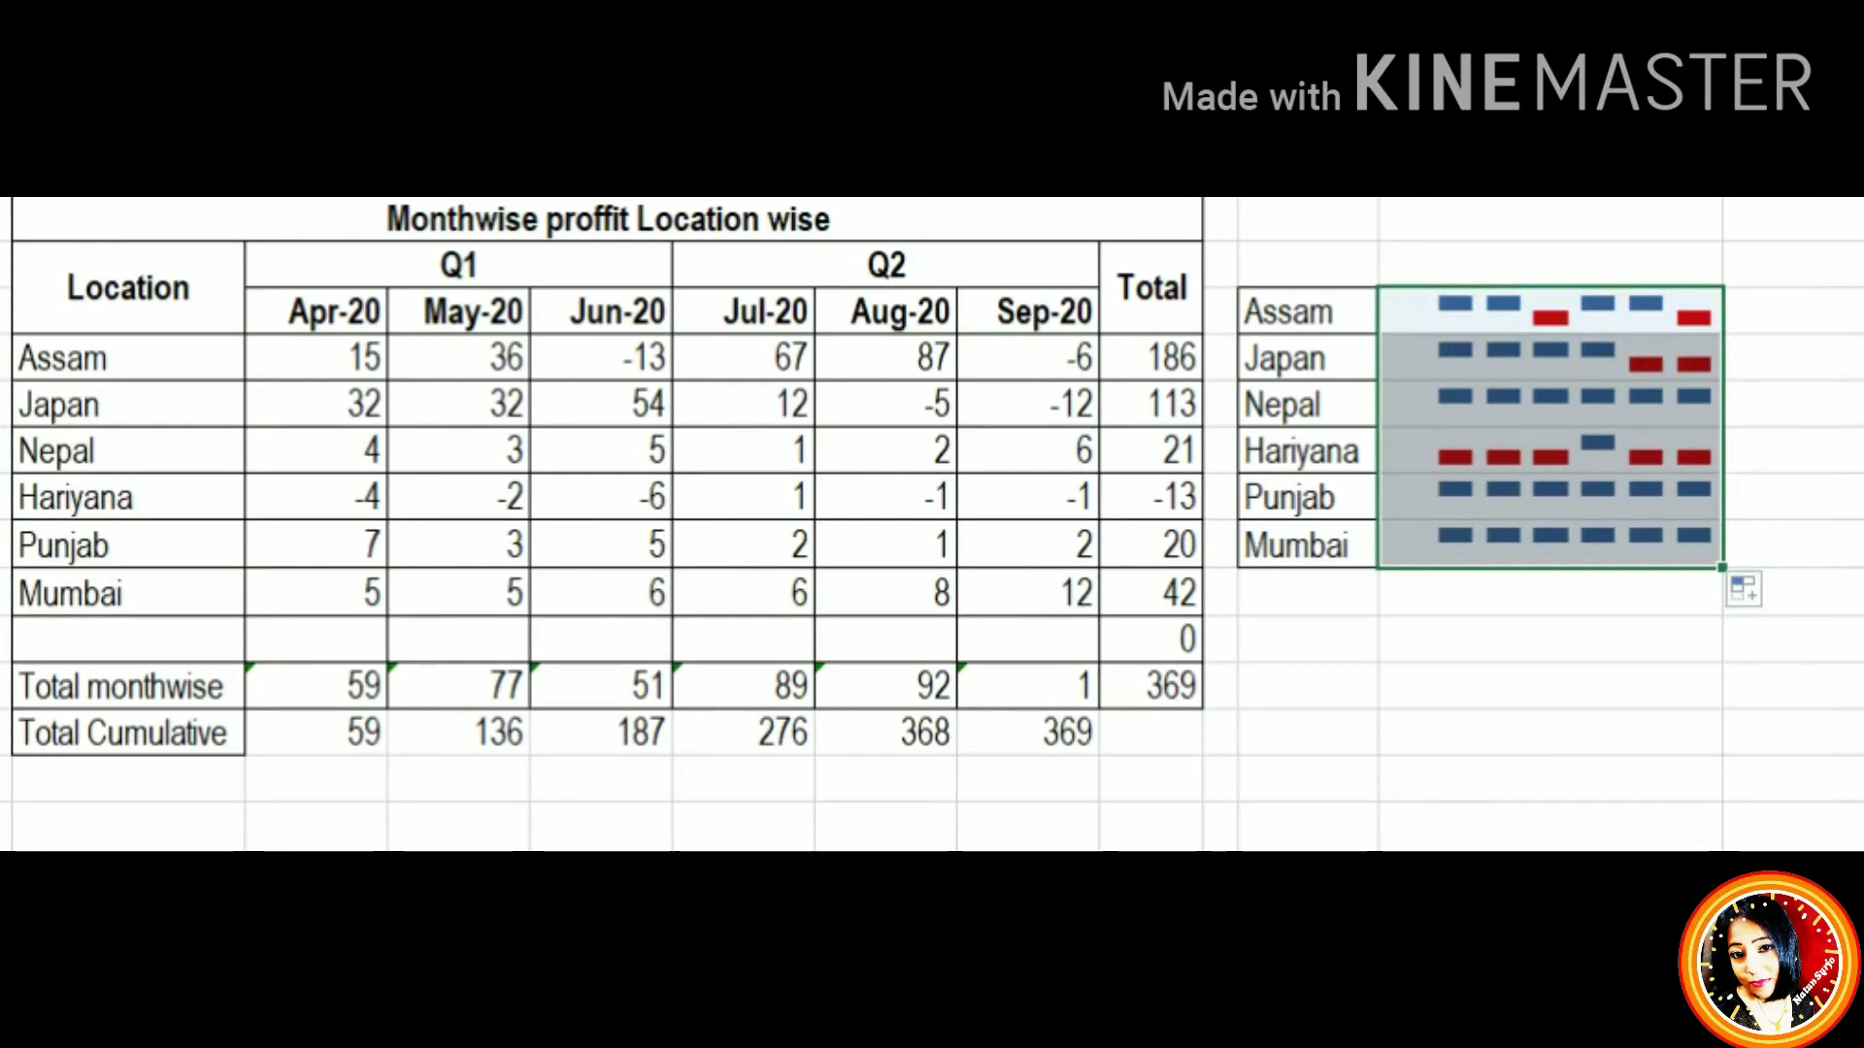
left_click_drag(1719, 211, 1607, 198)
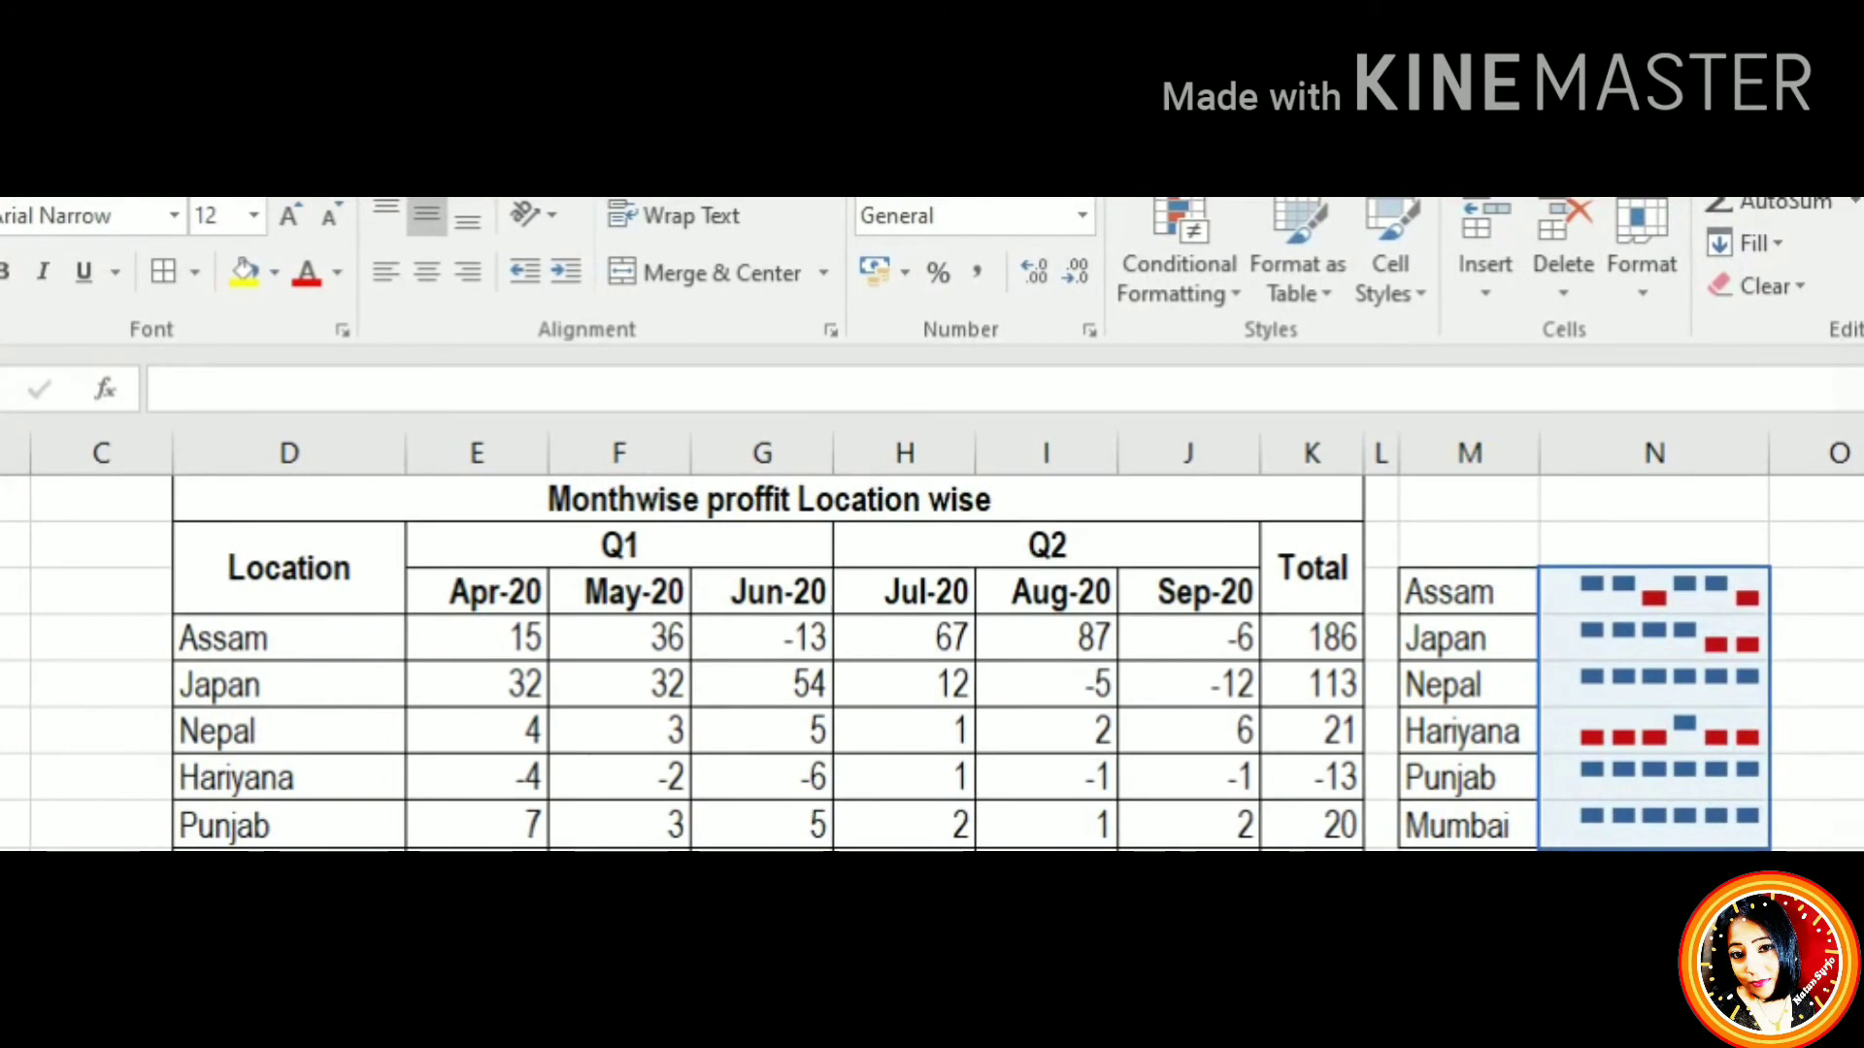
Select the N3:N8 win/loss sparkline group and display its Sparkline Design options
left_click_drag(1651, 592, 1650, 825)
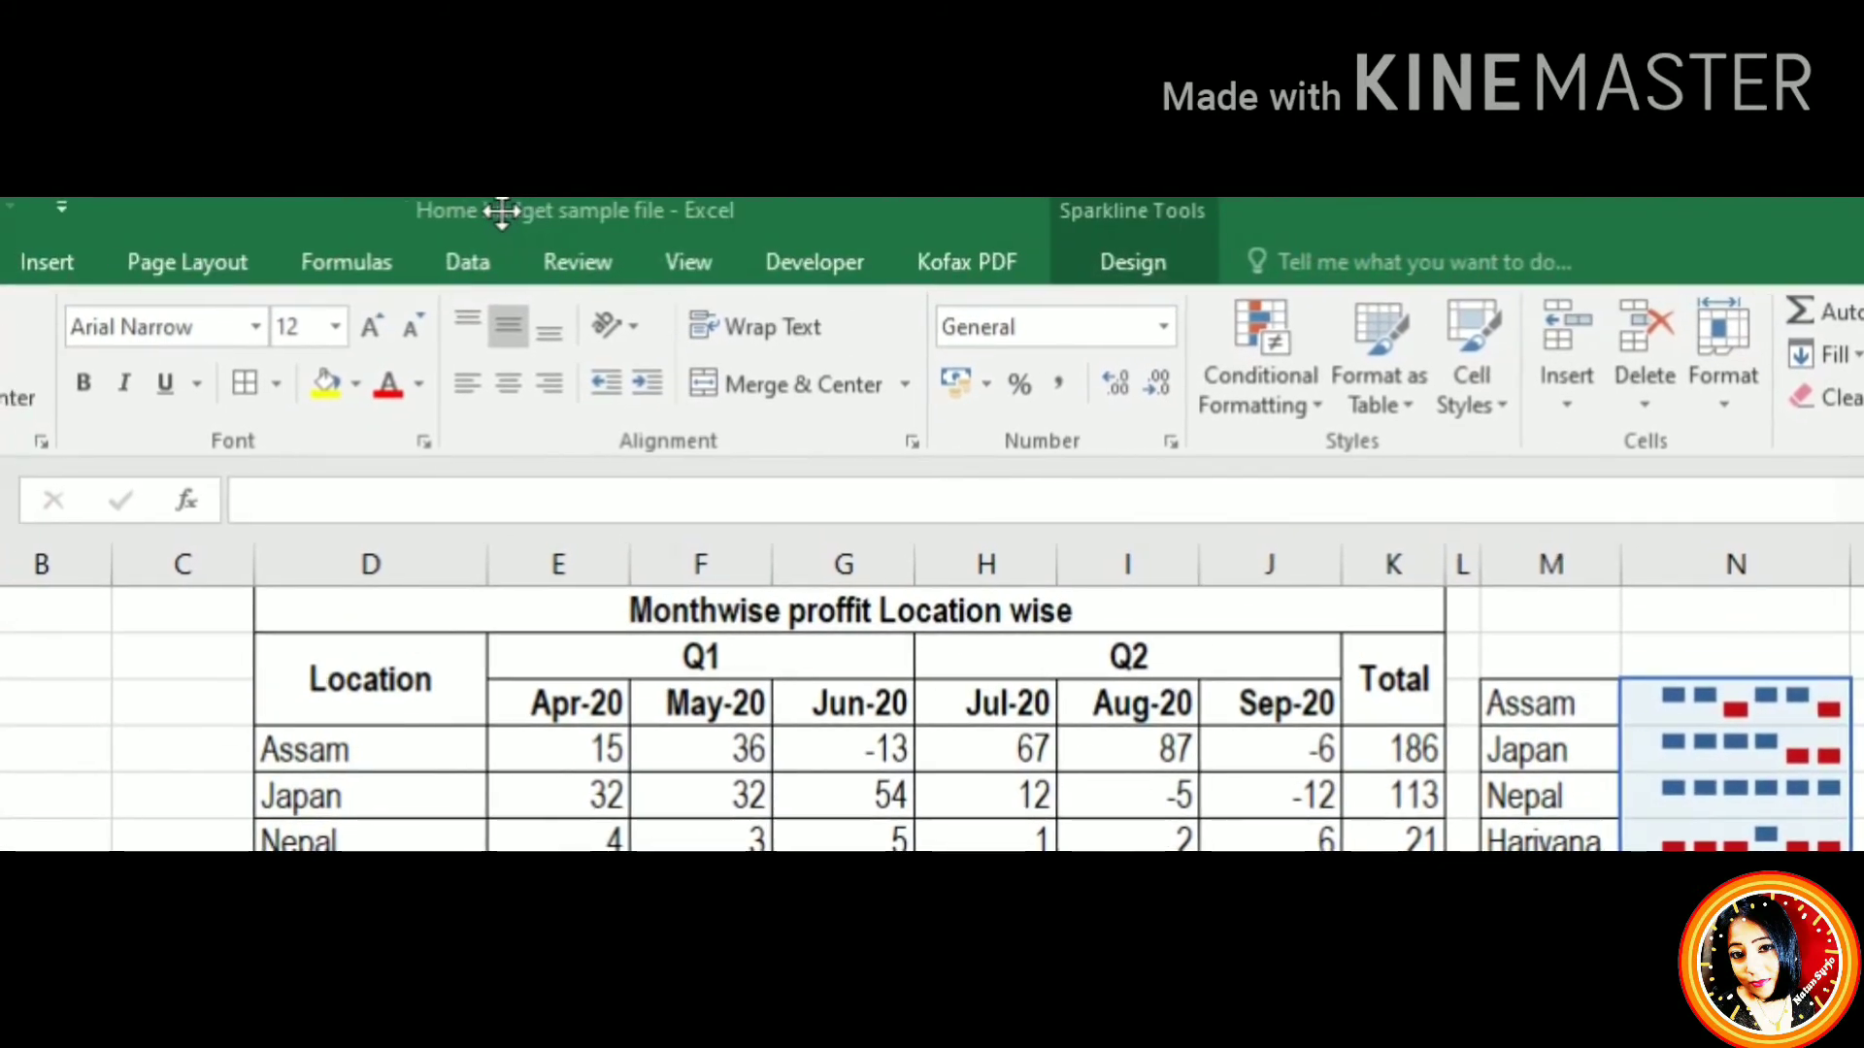
left_click(1755, 715)
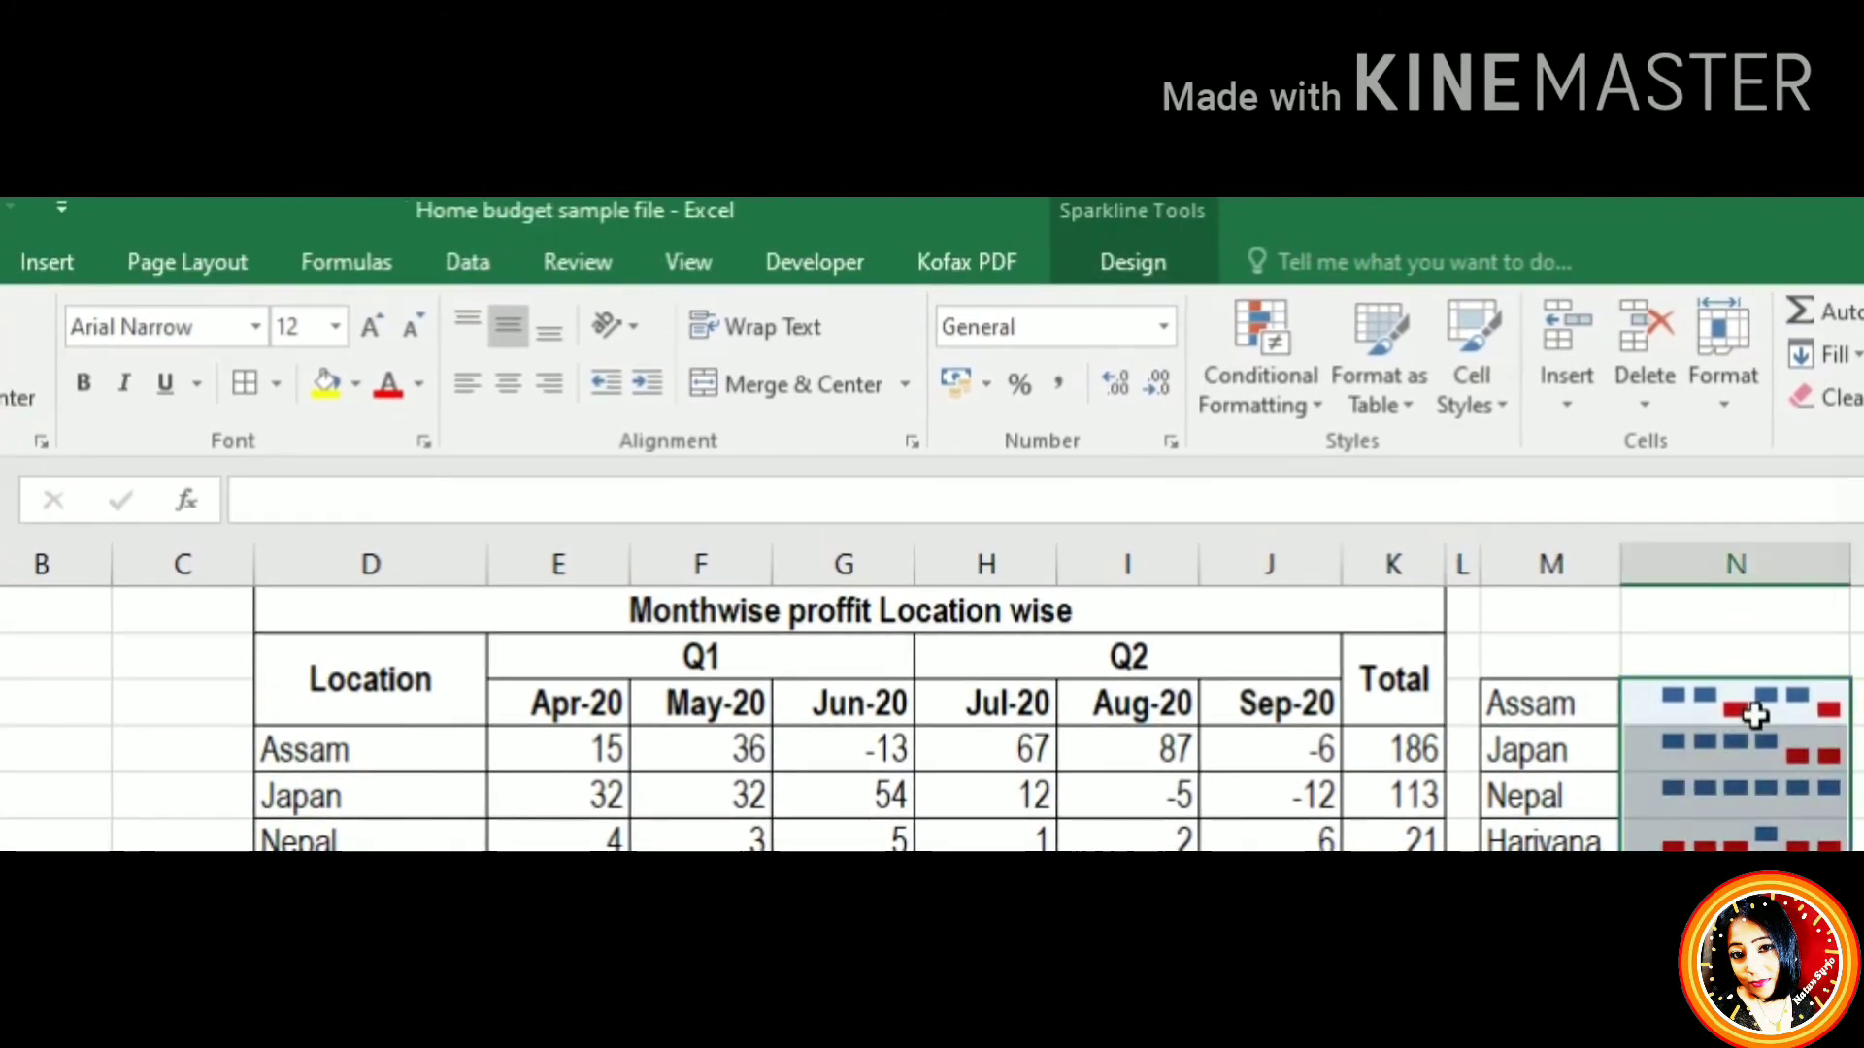
left_click(43, 264)
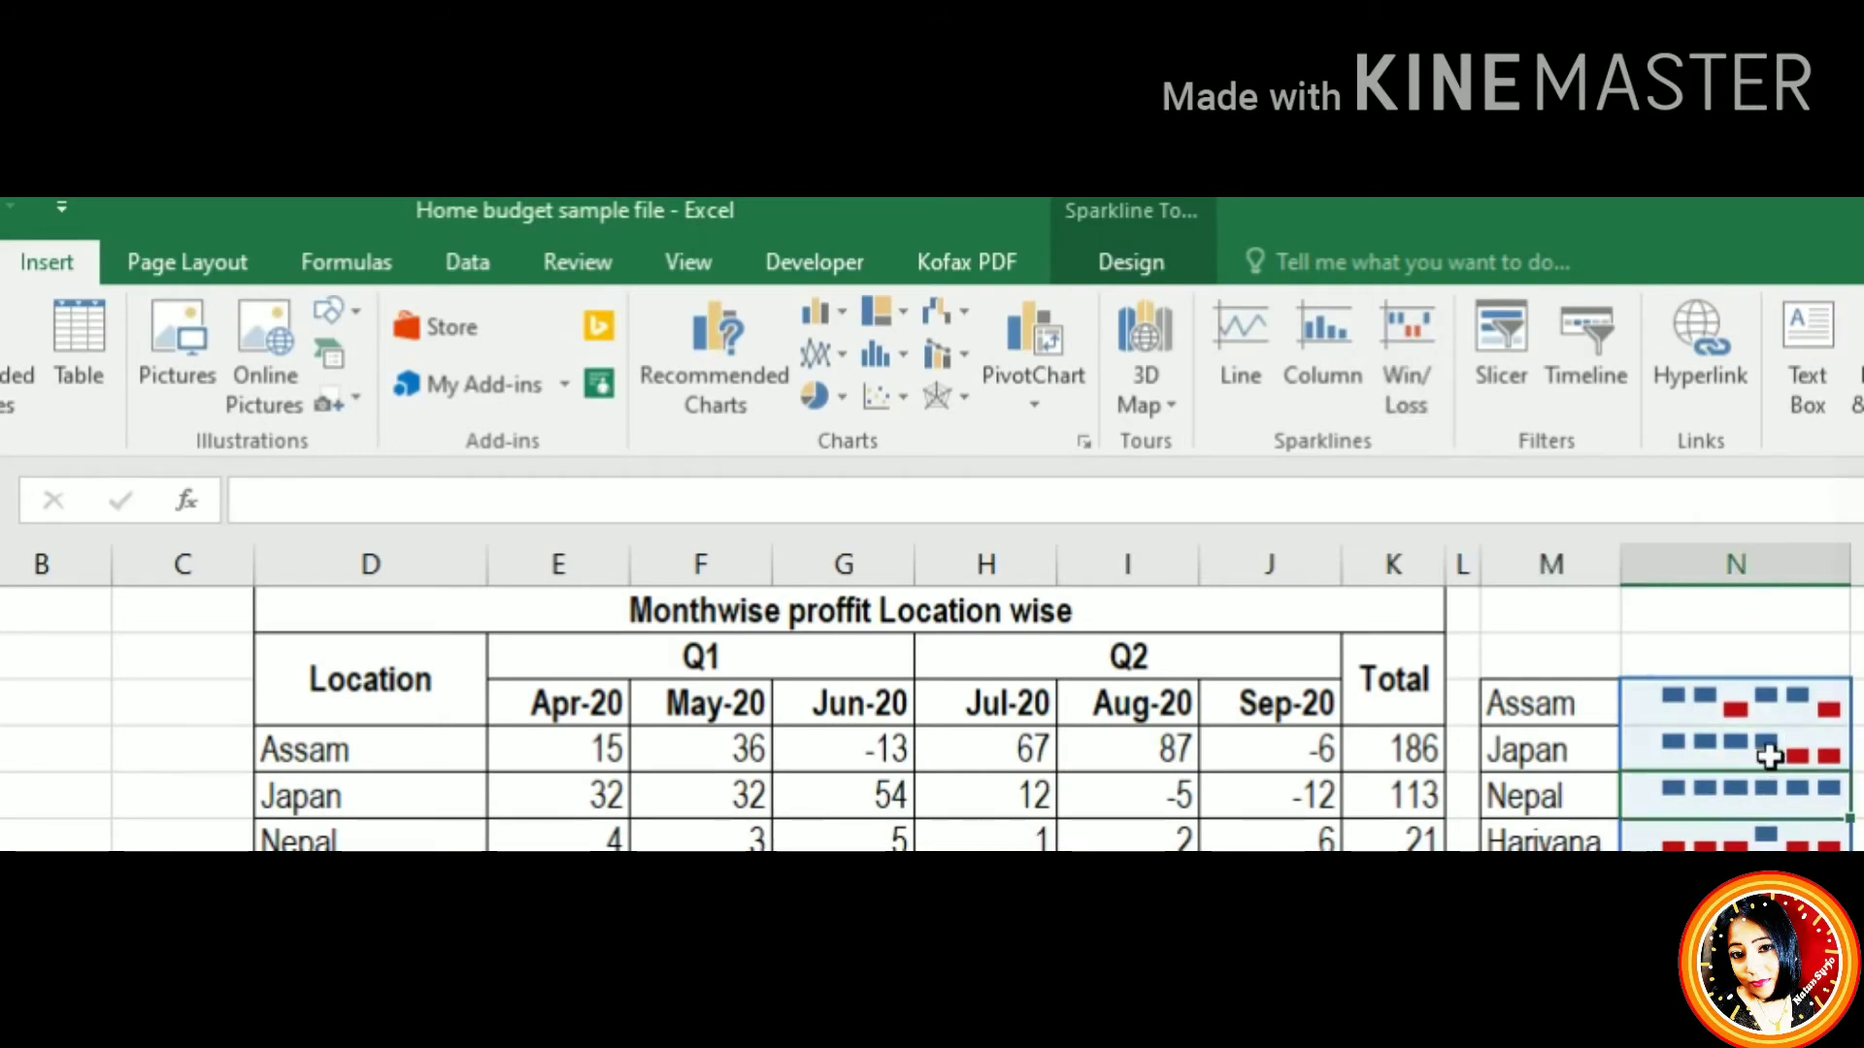
left_click(1776, 723)
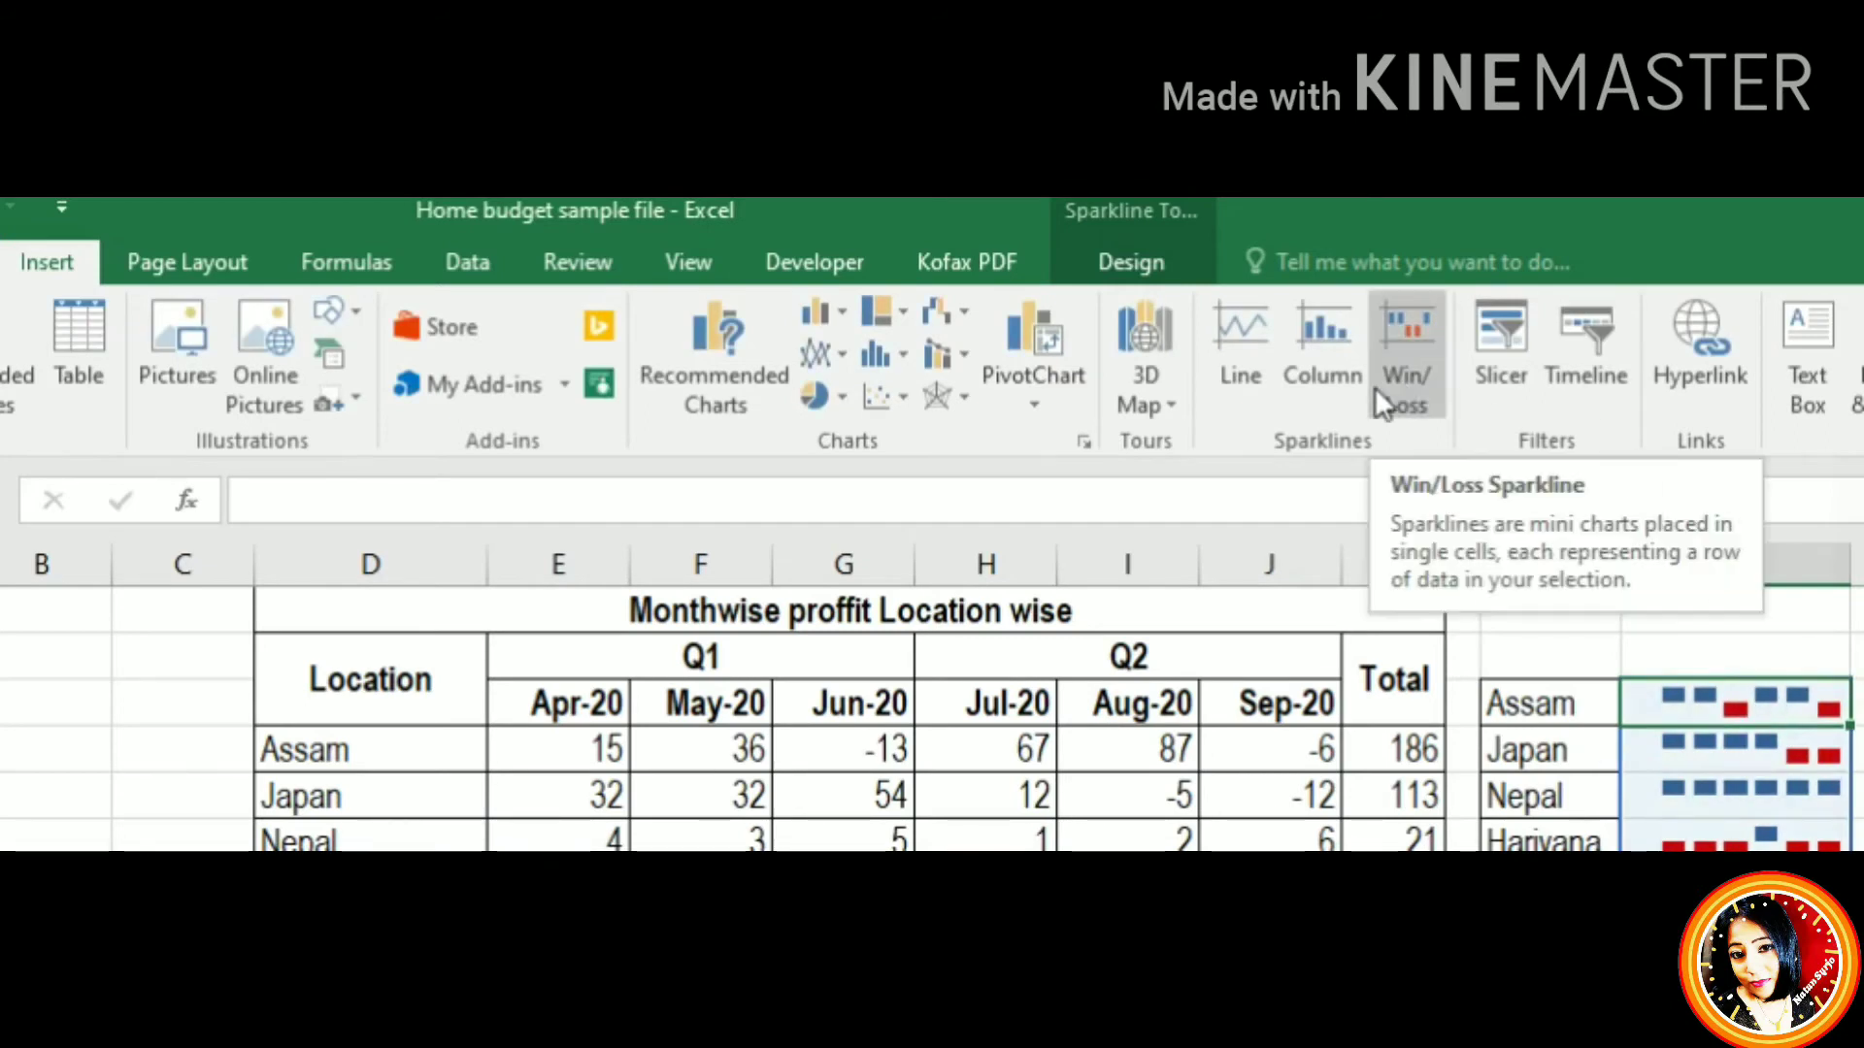
left_click(1095, 262)
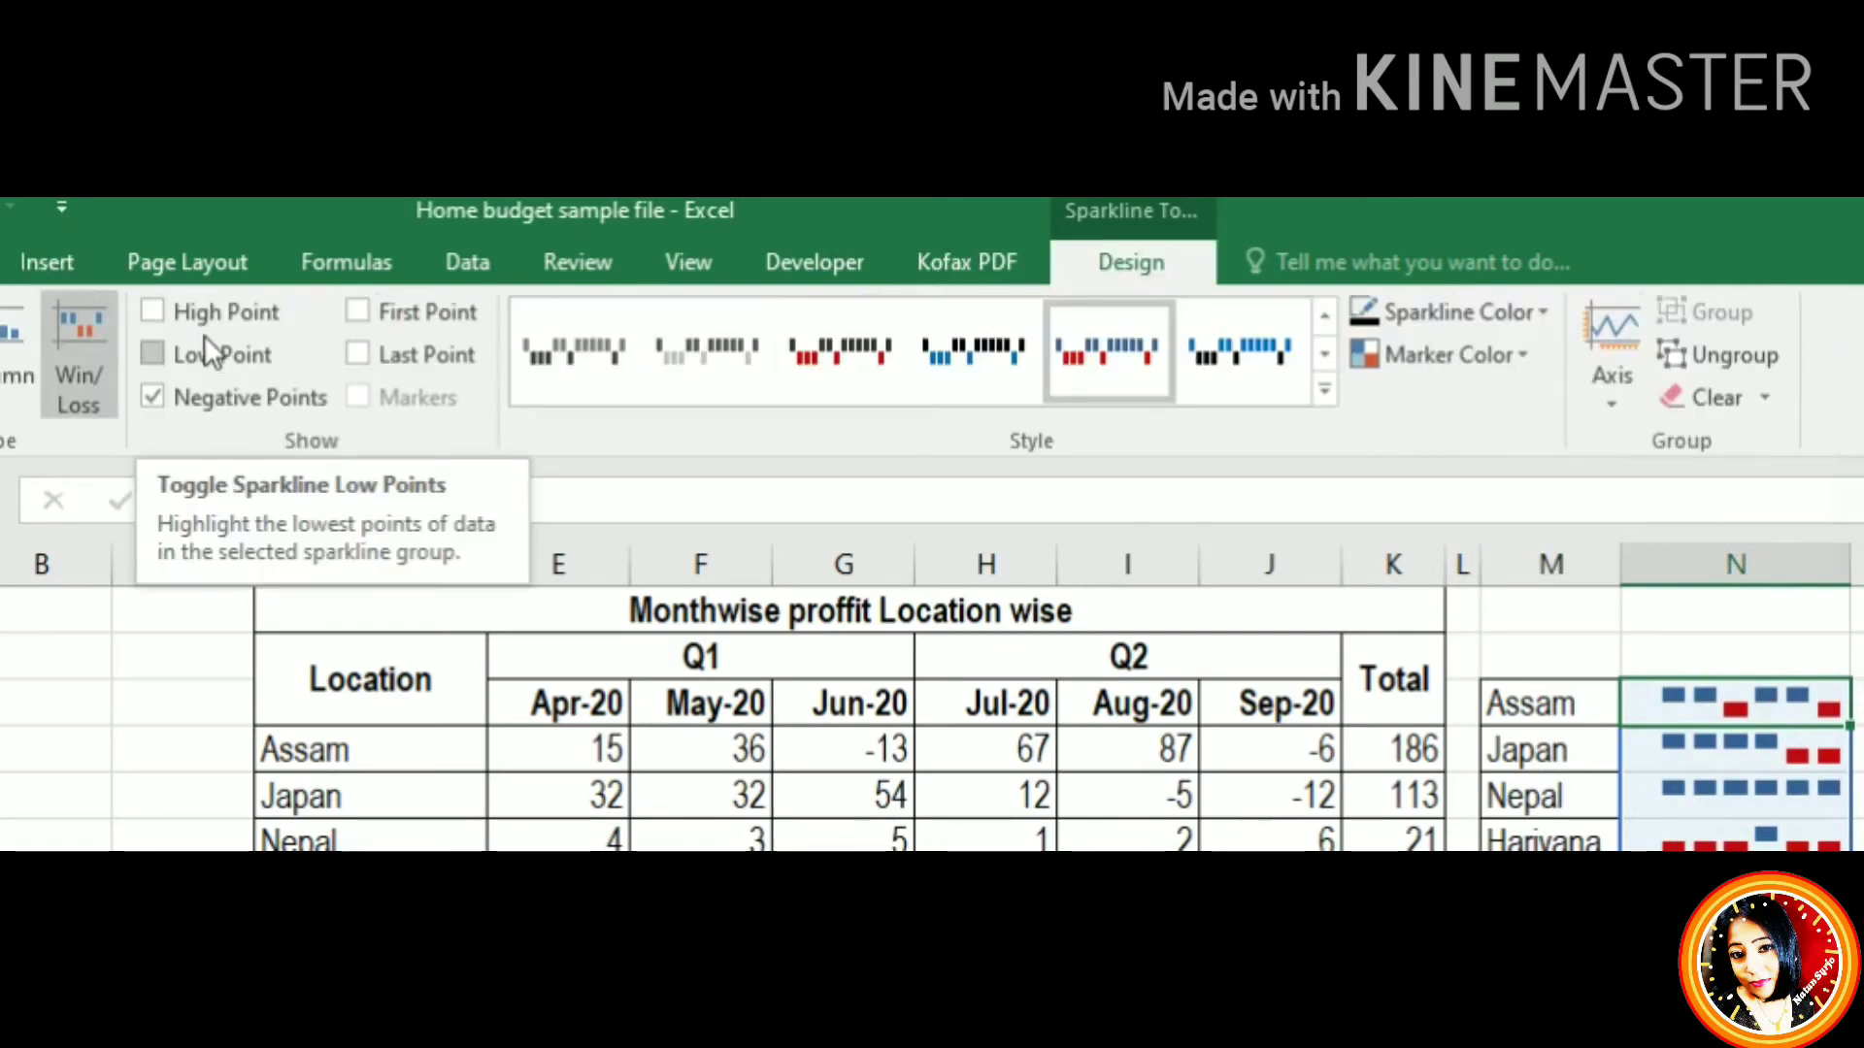
Set the Negative Points marker colour of the column N sparklines to orange
left_click(1530, 359)
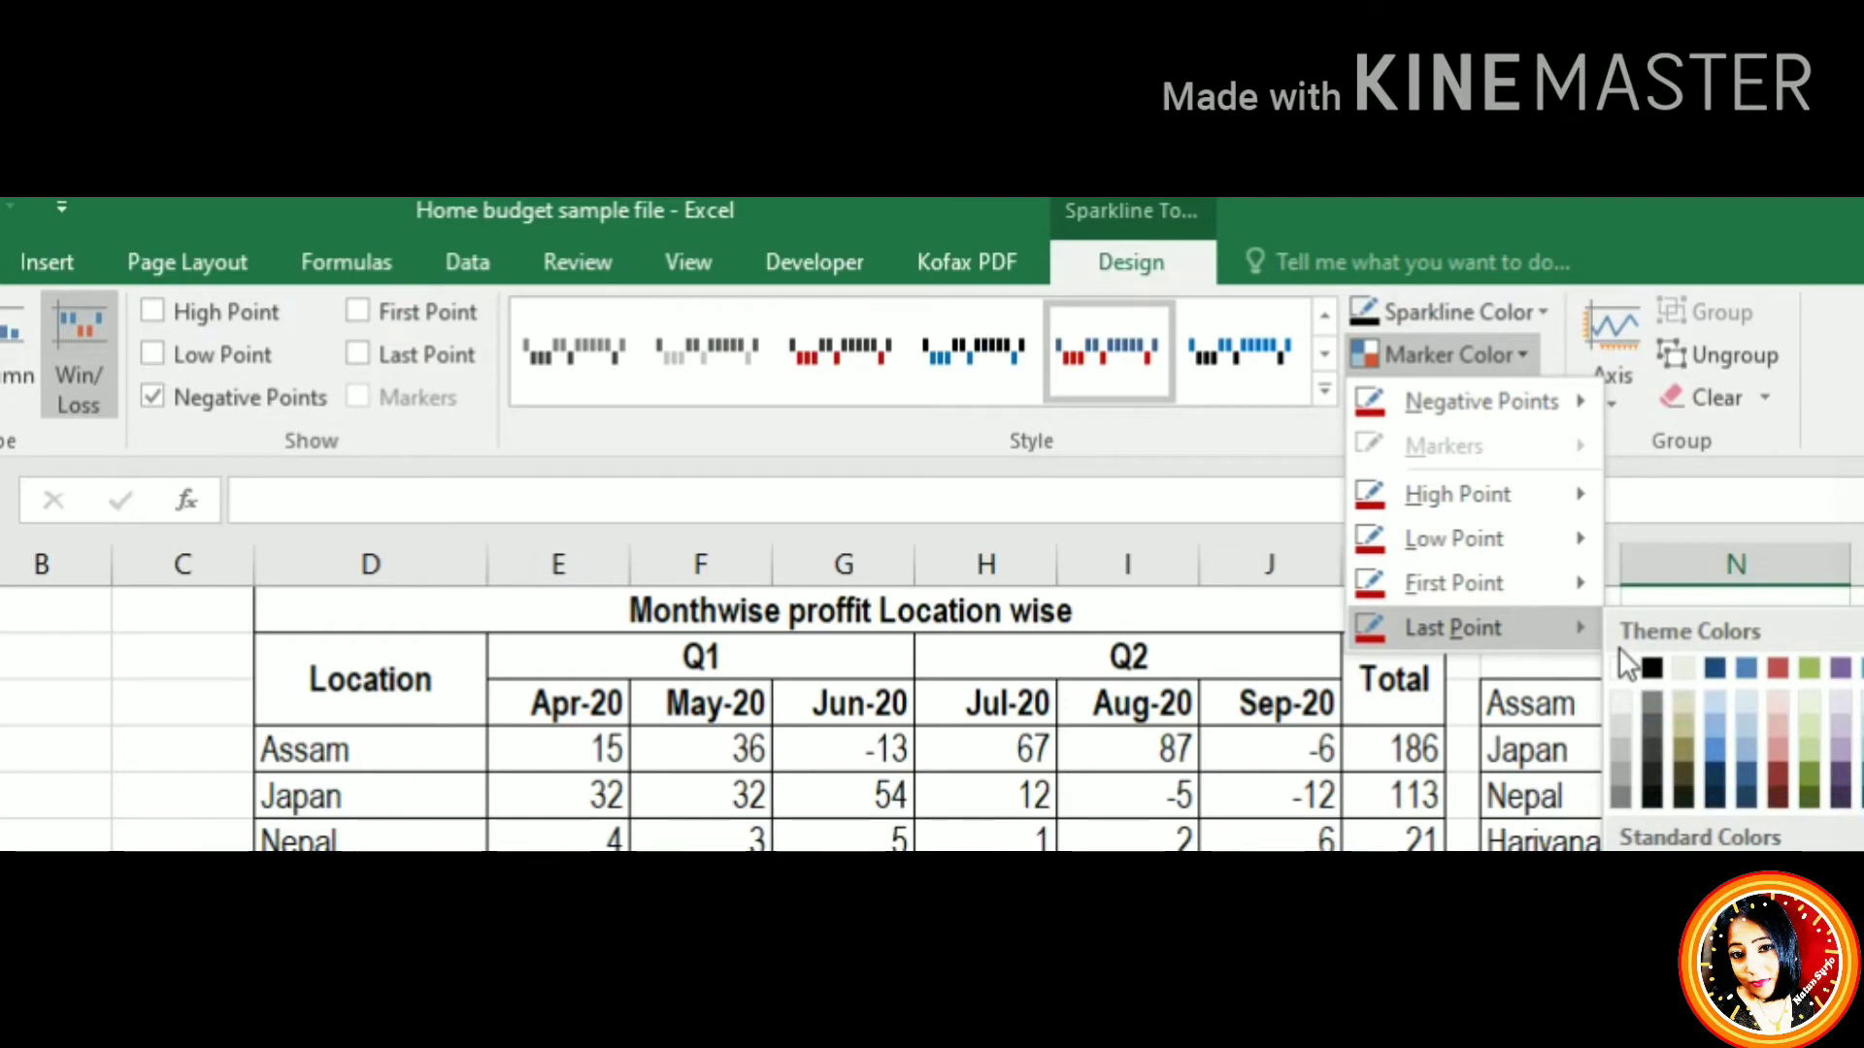
mouse_move(1479, 402)
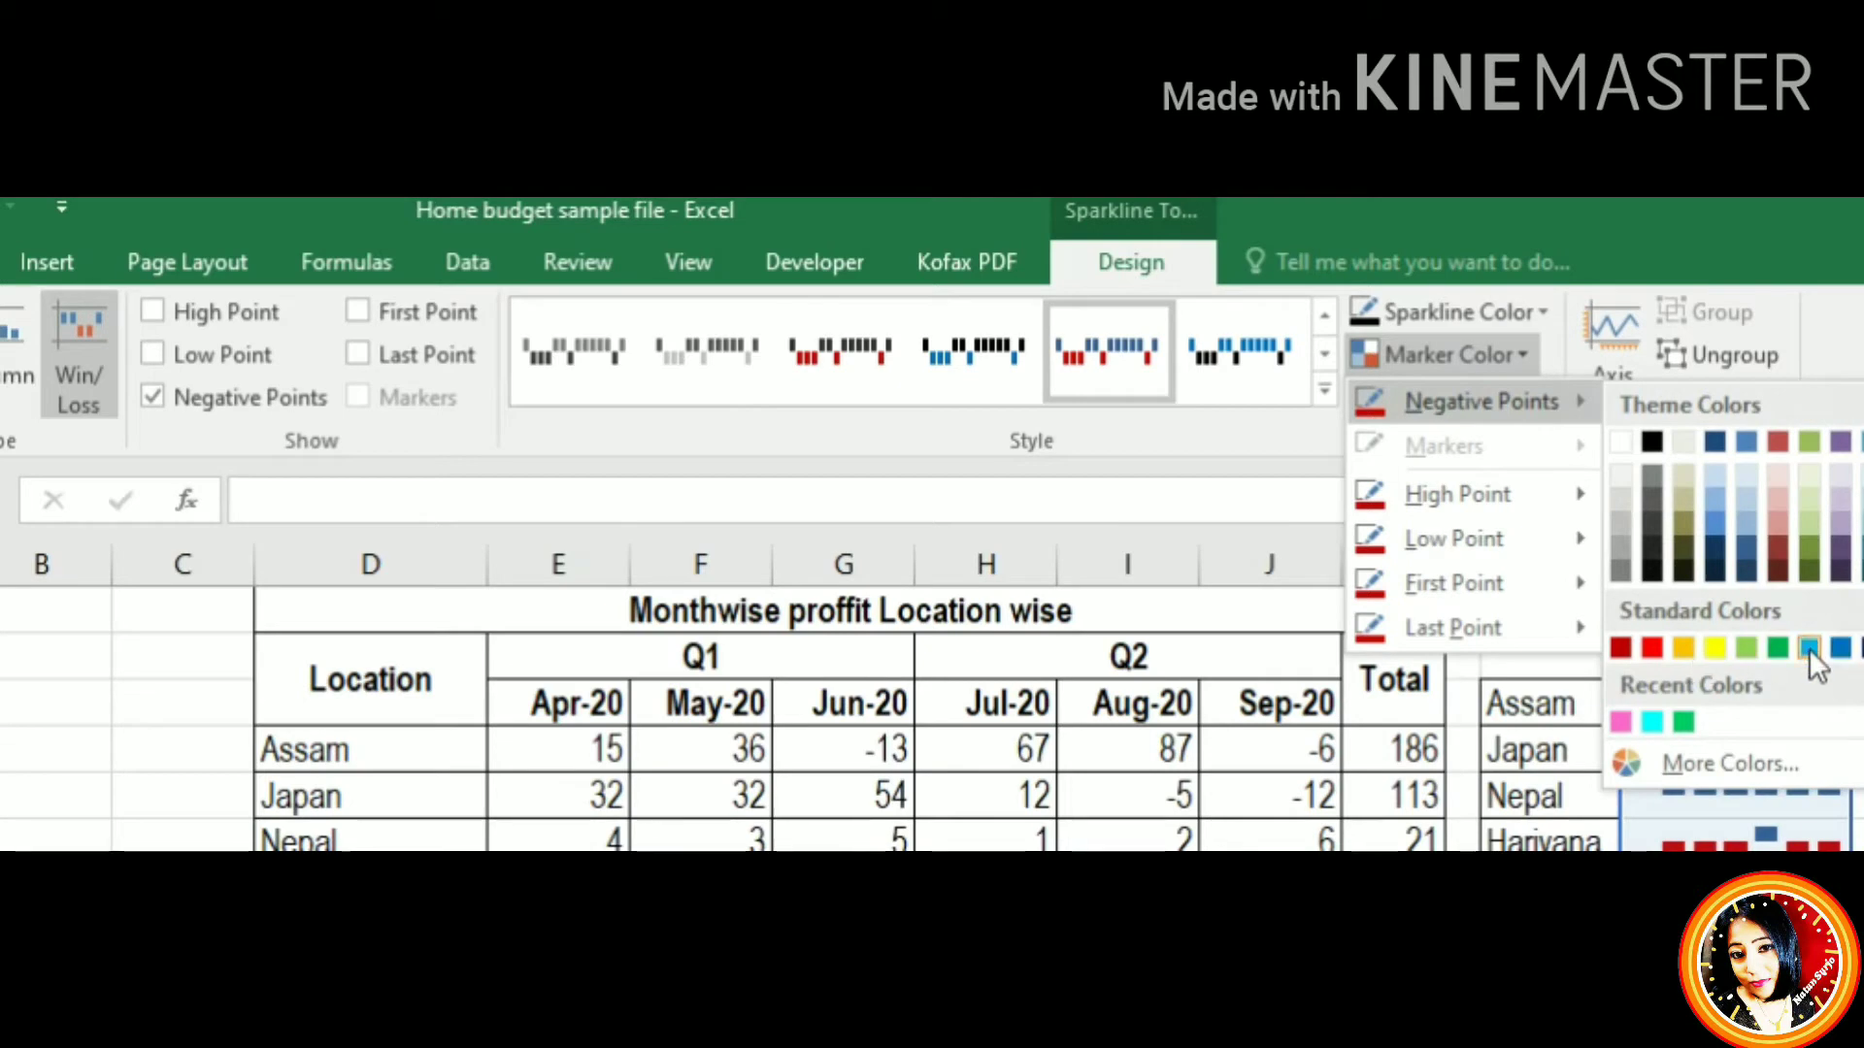
left_click(1682, 648)
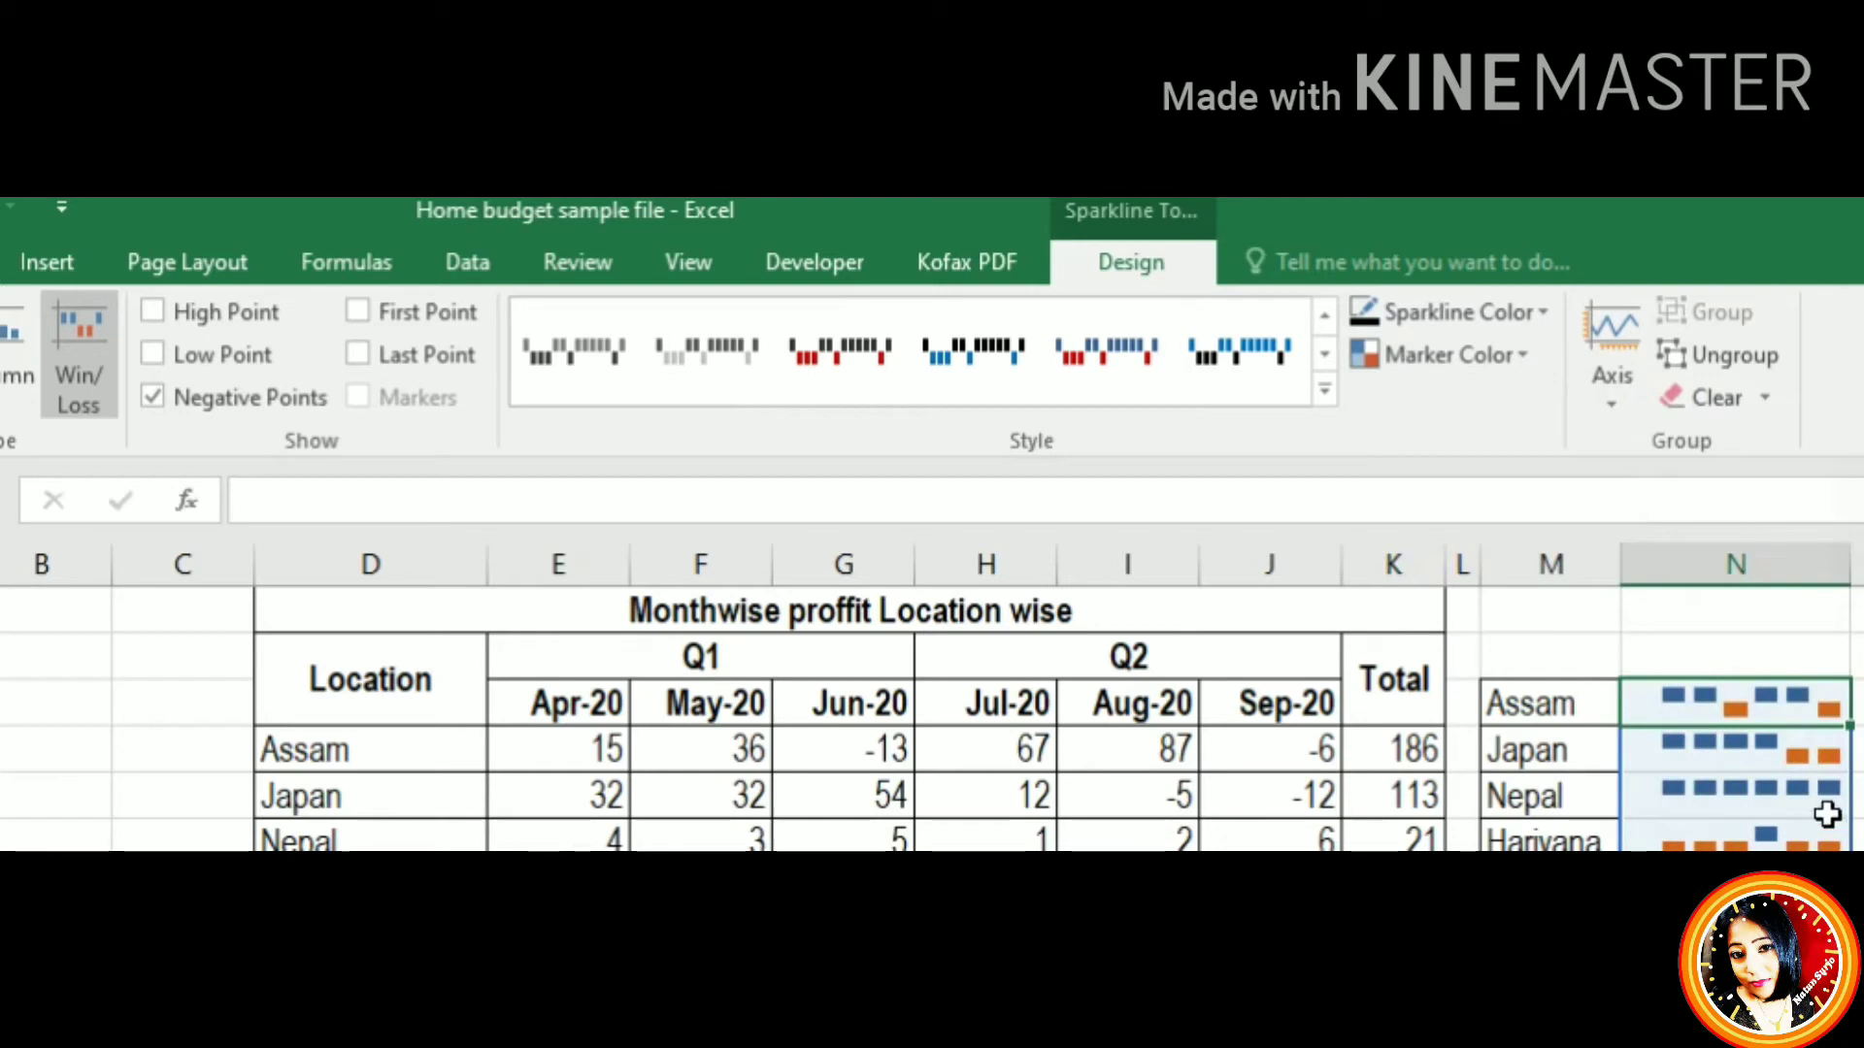
Set the High Point marker colour to green and the Low Point colour to tan, then white
left_click(1528, 353)
mouse_move(1458, 493)
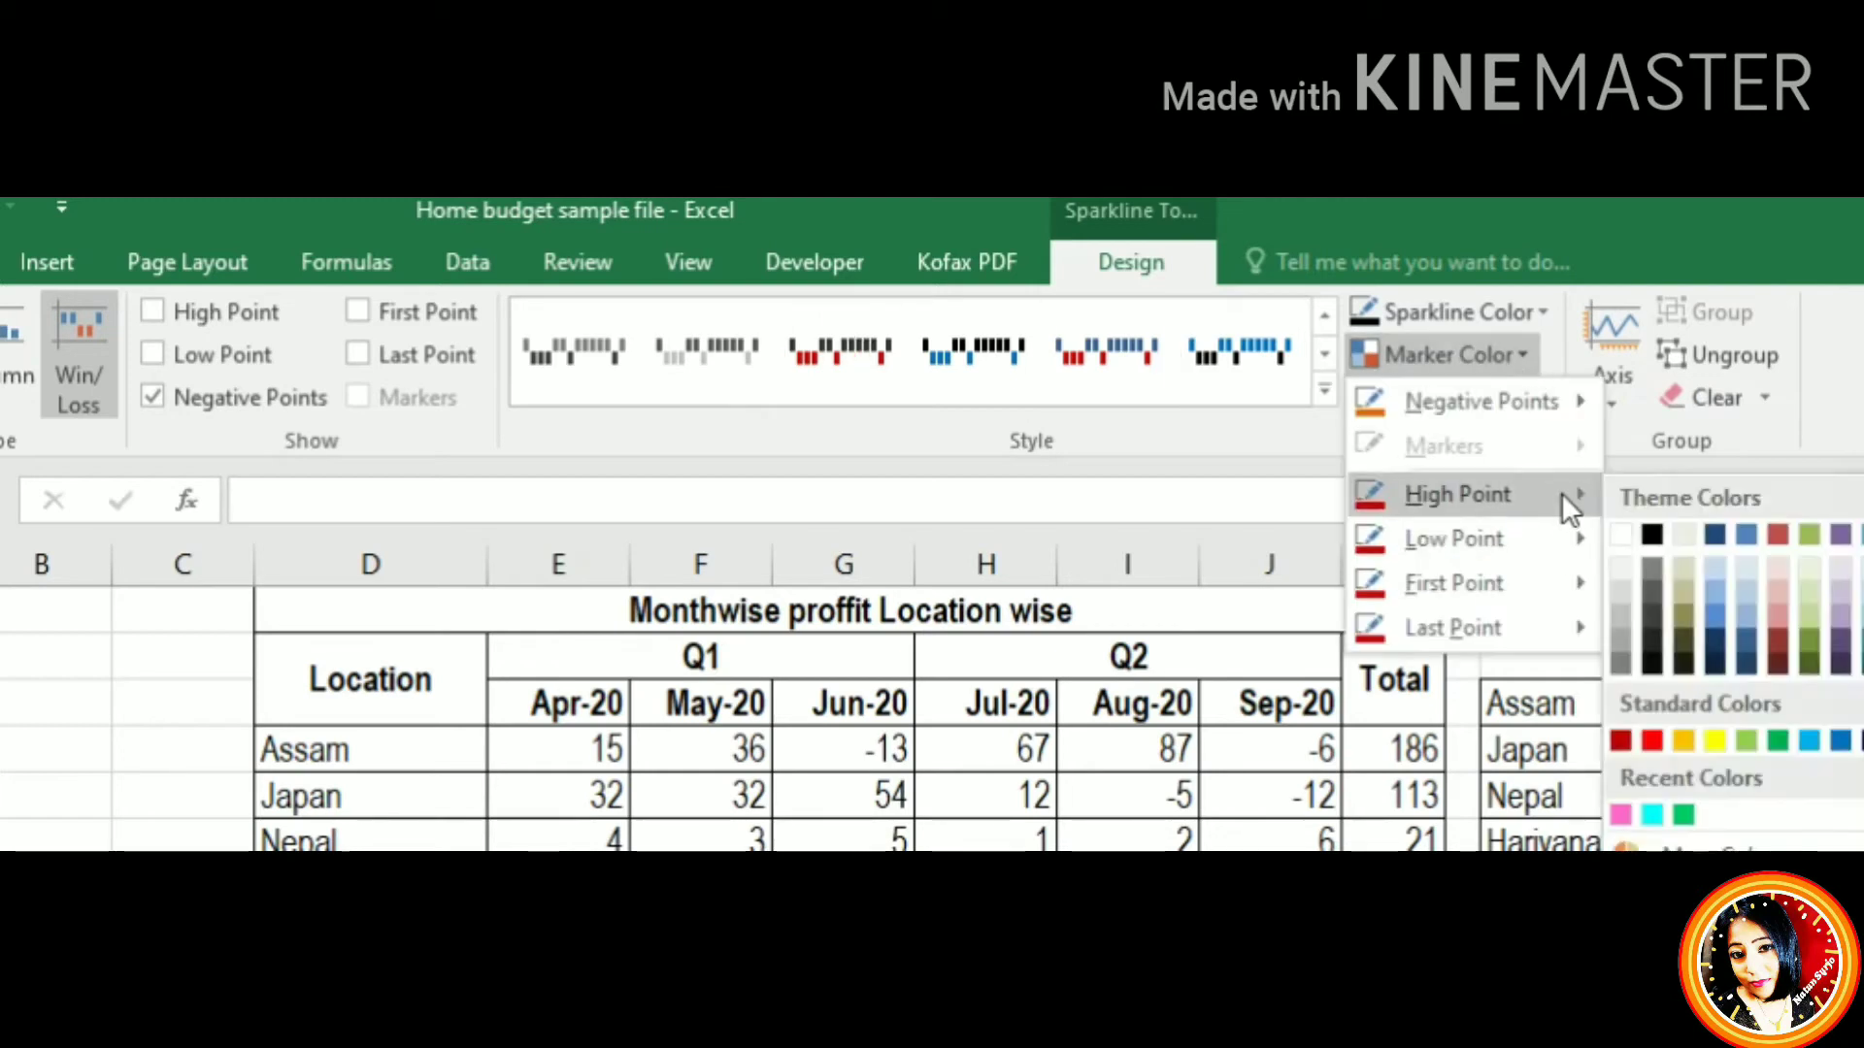
left_click(1778, 741)
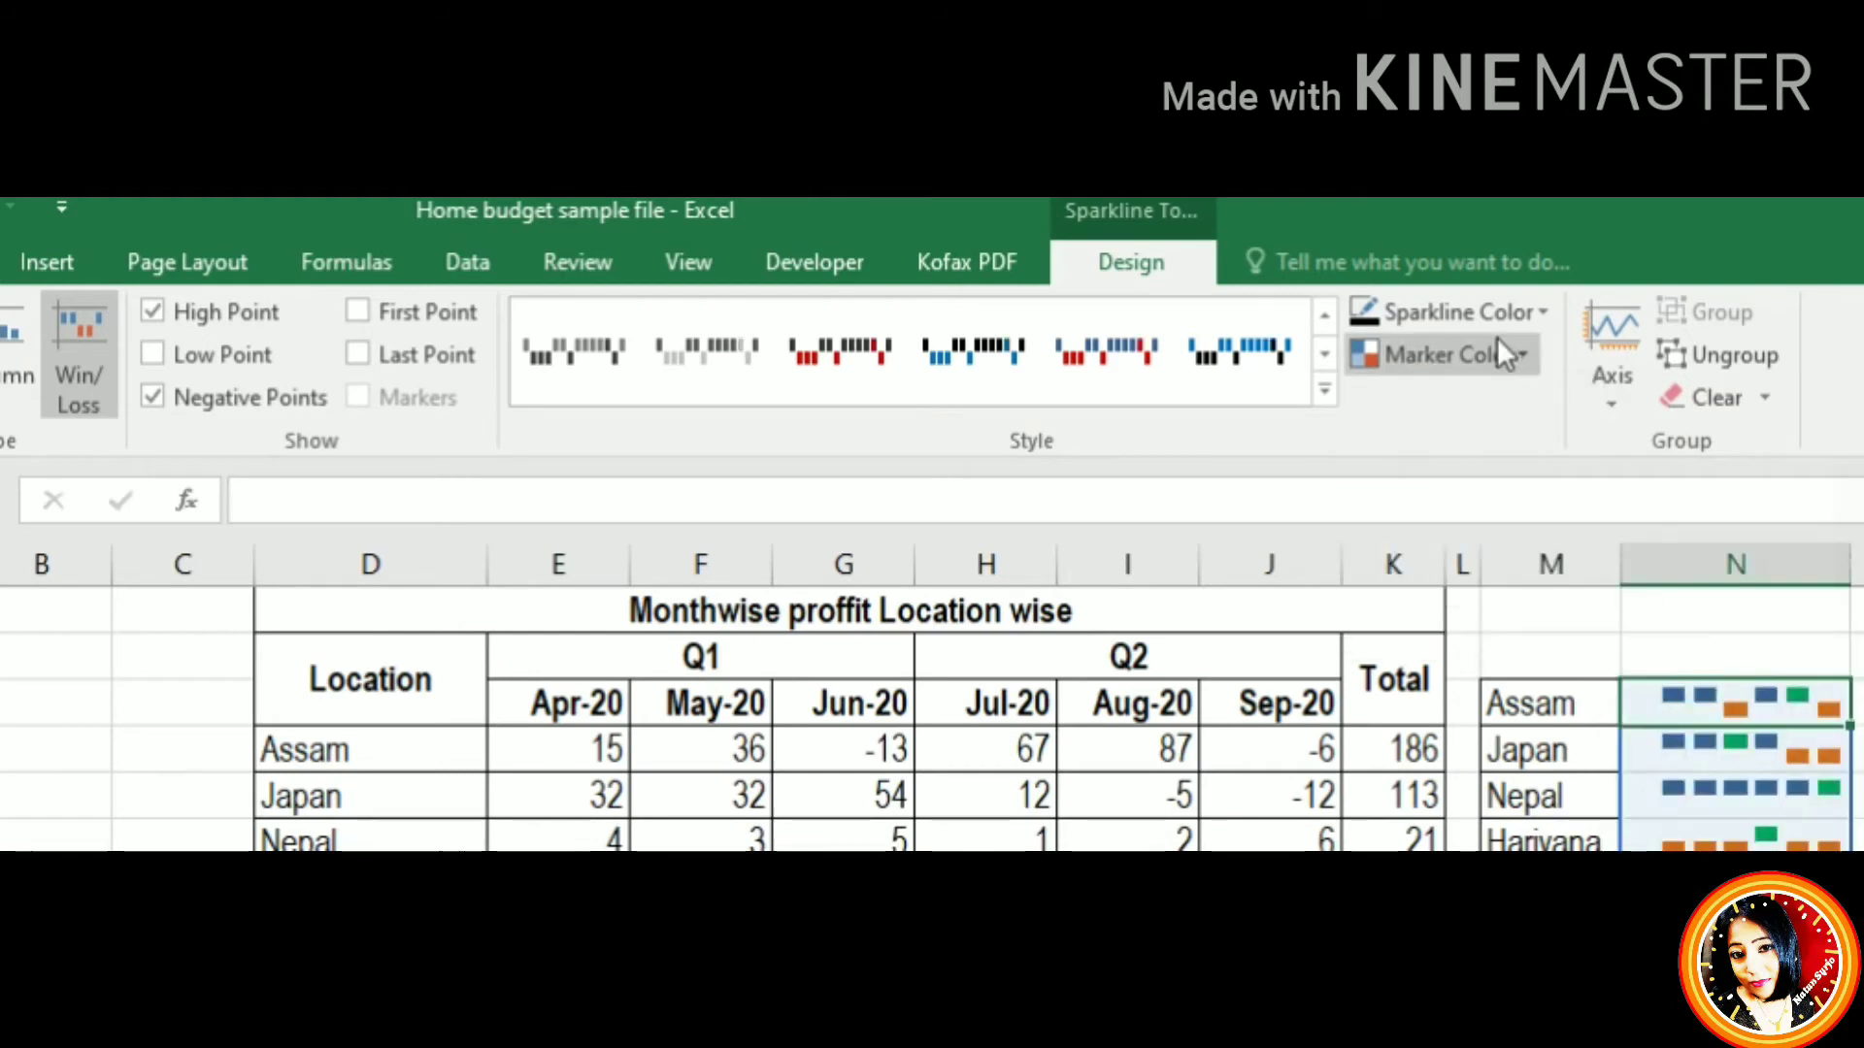
left_click(1525, 357)
mouse_move(1453, 539)
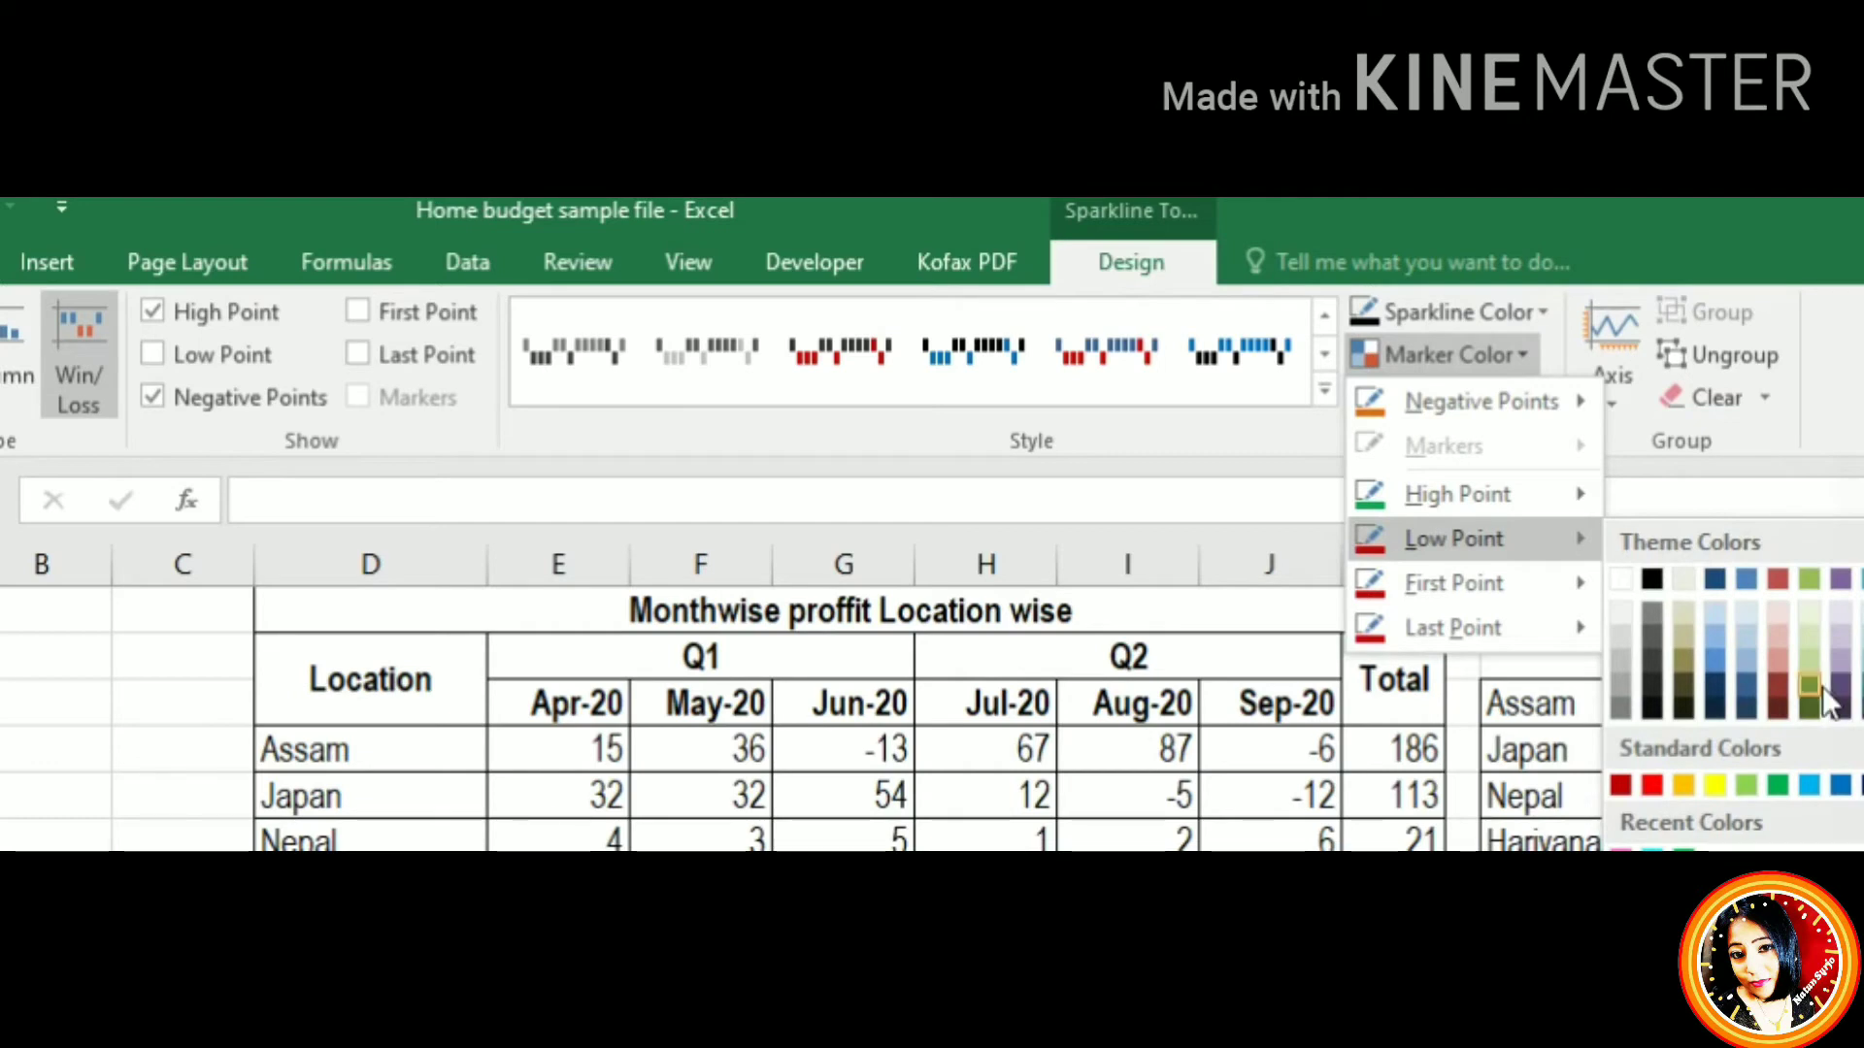
left_click(1685, 665)
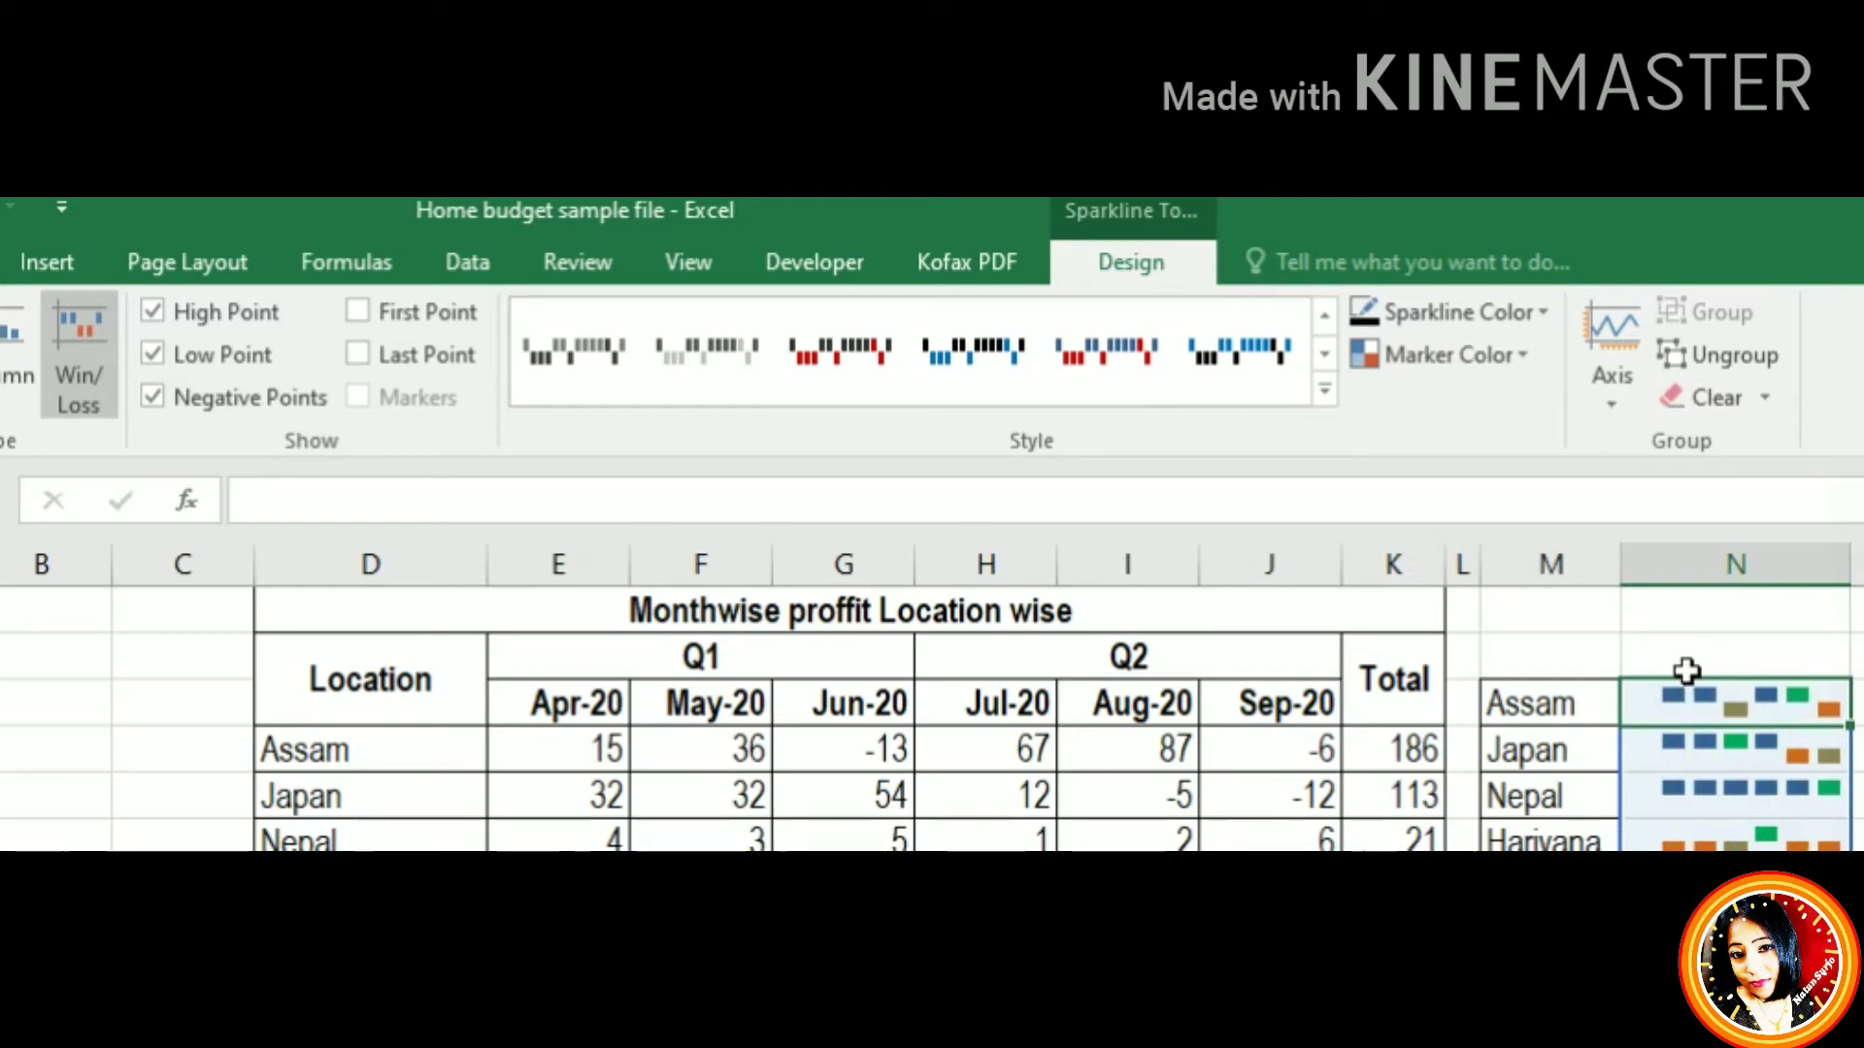
left_click(1511, 361)
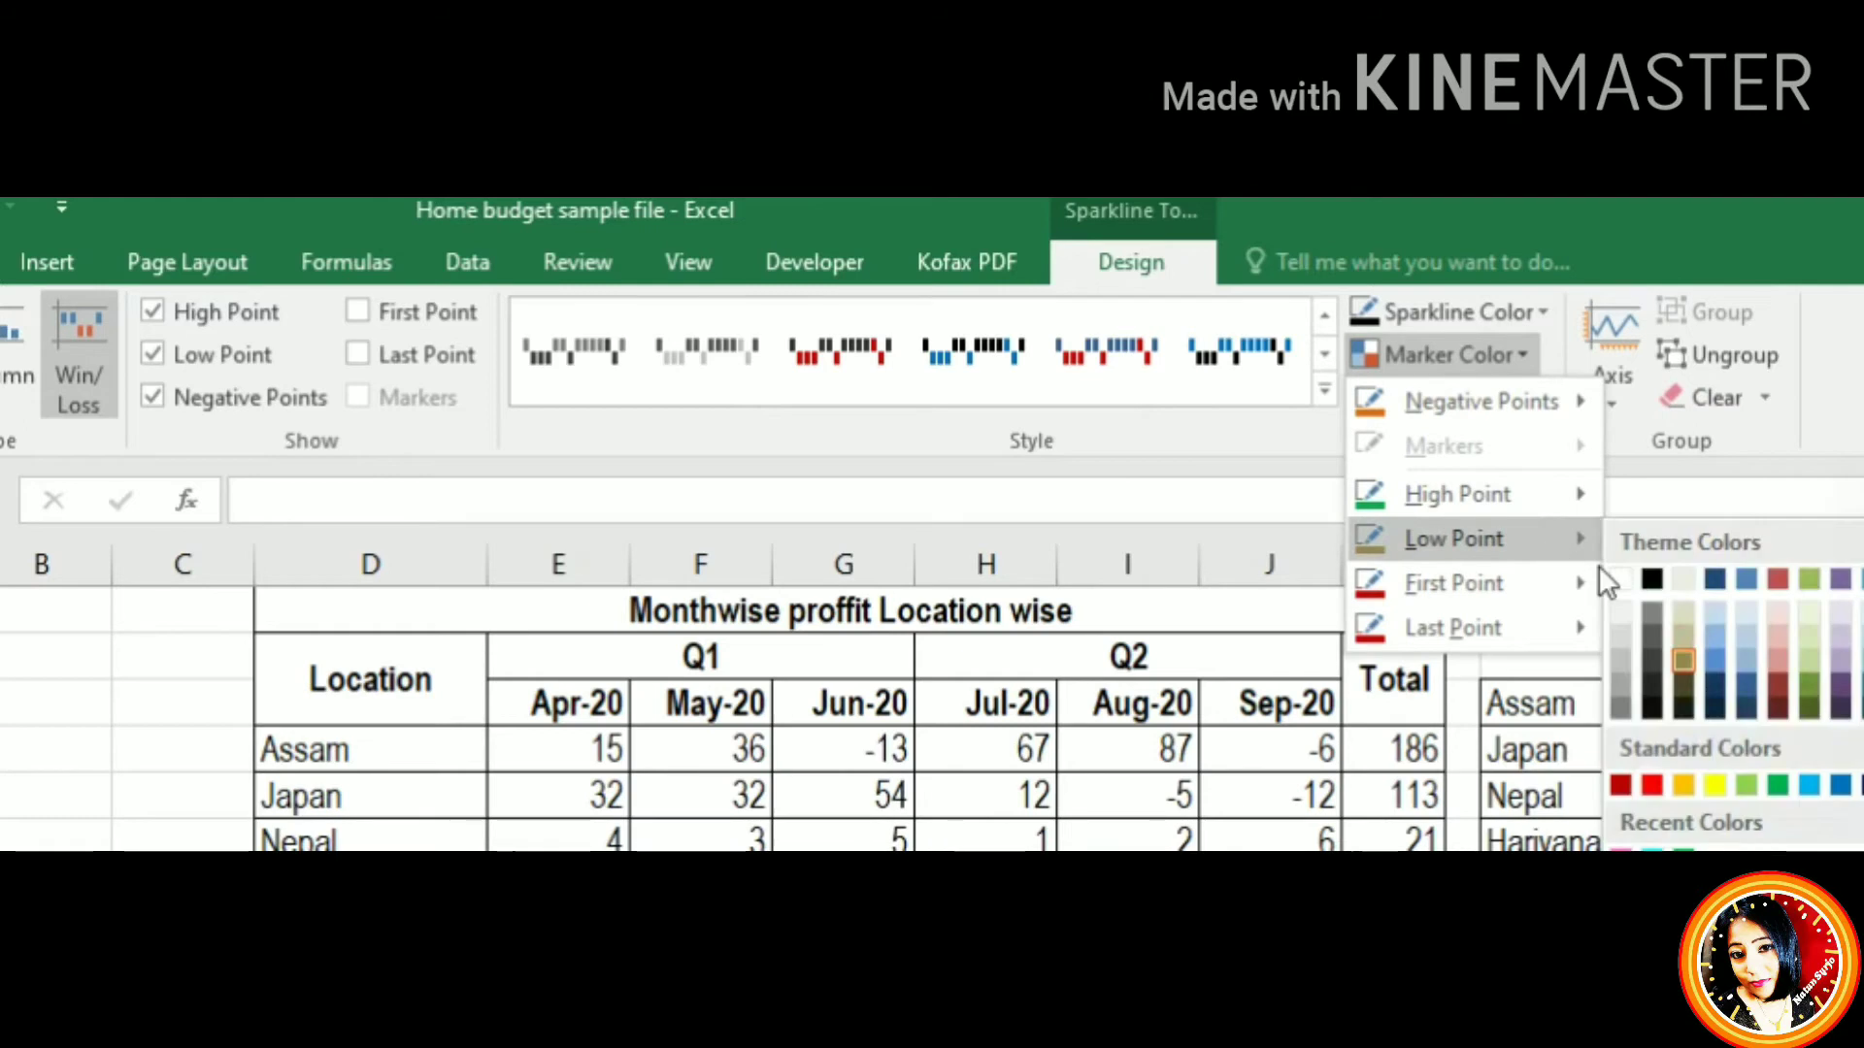
left_click(1628, 577)
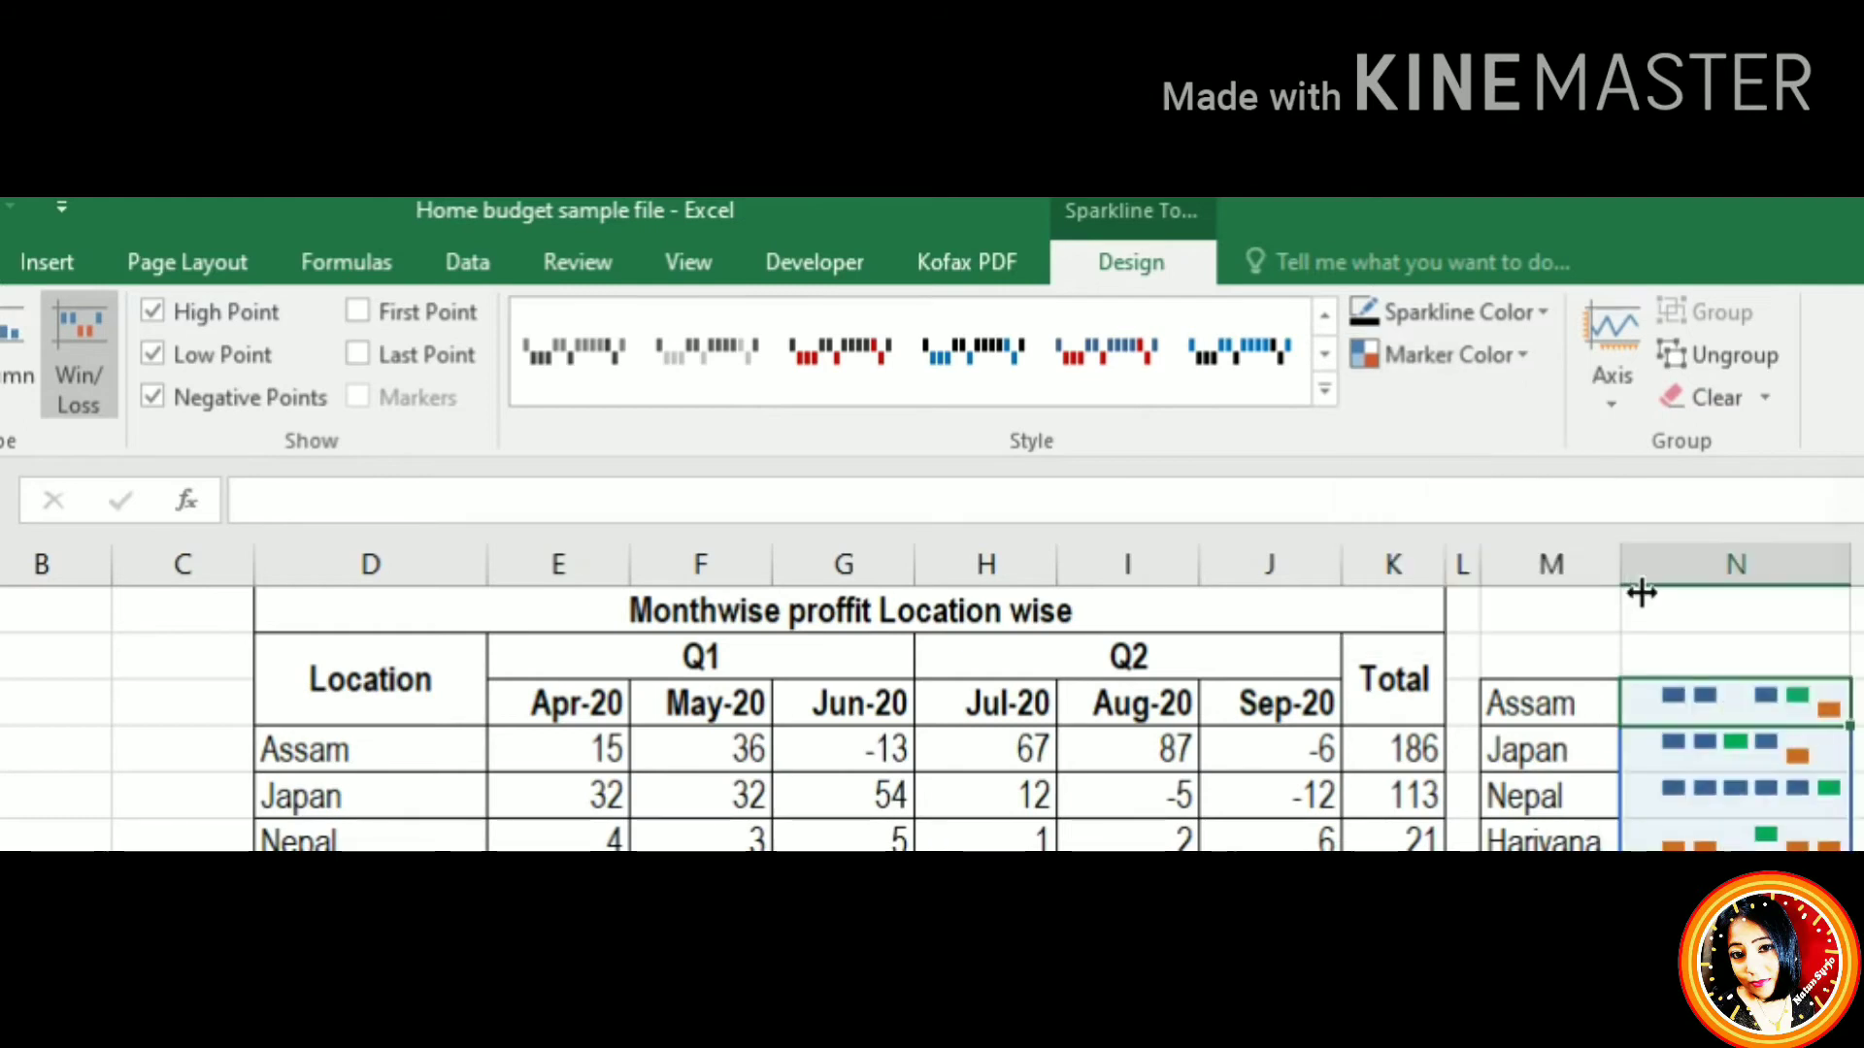
Give first points a standard marker colour and turn on red last-point markers
left_click(1522, 342)
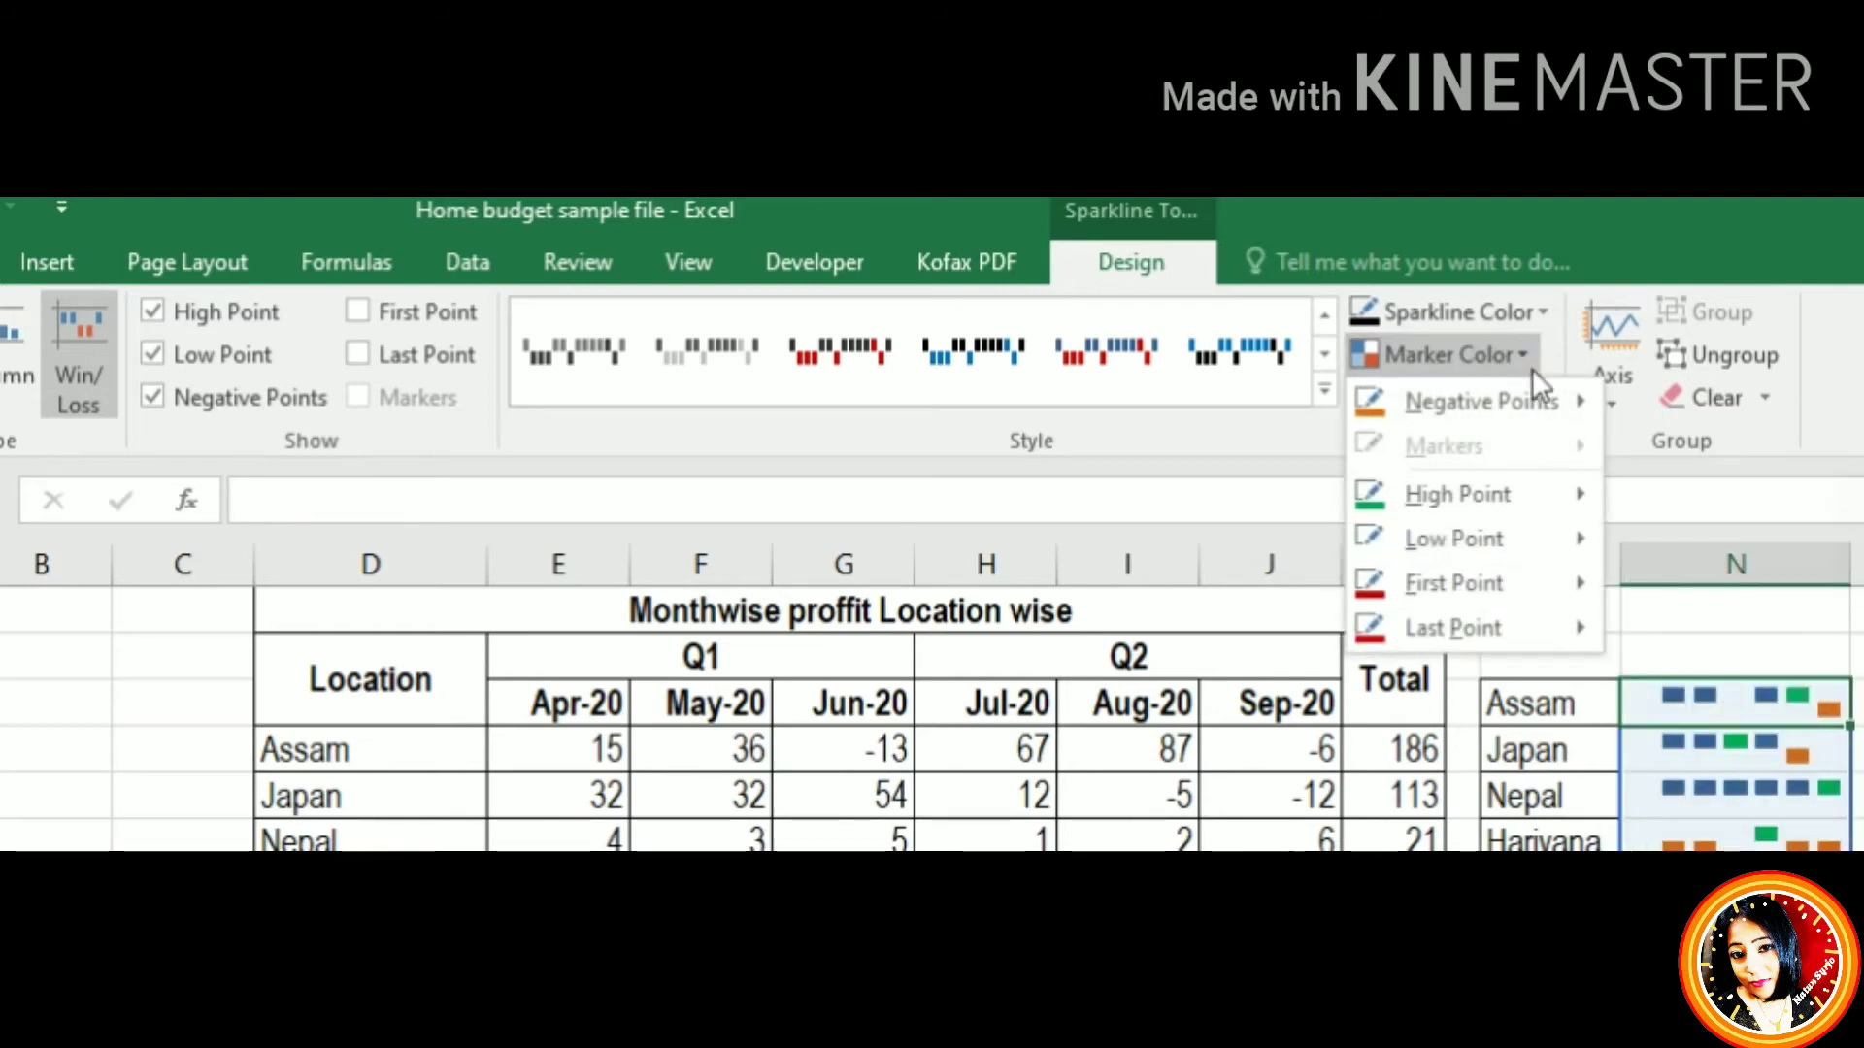
mouse_move(1453, 583)
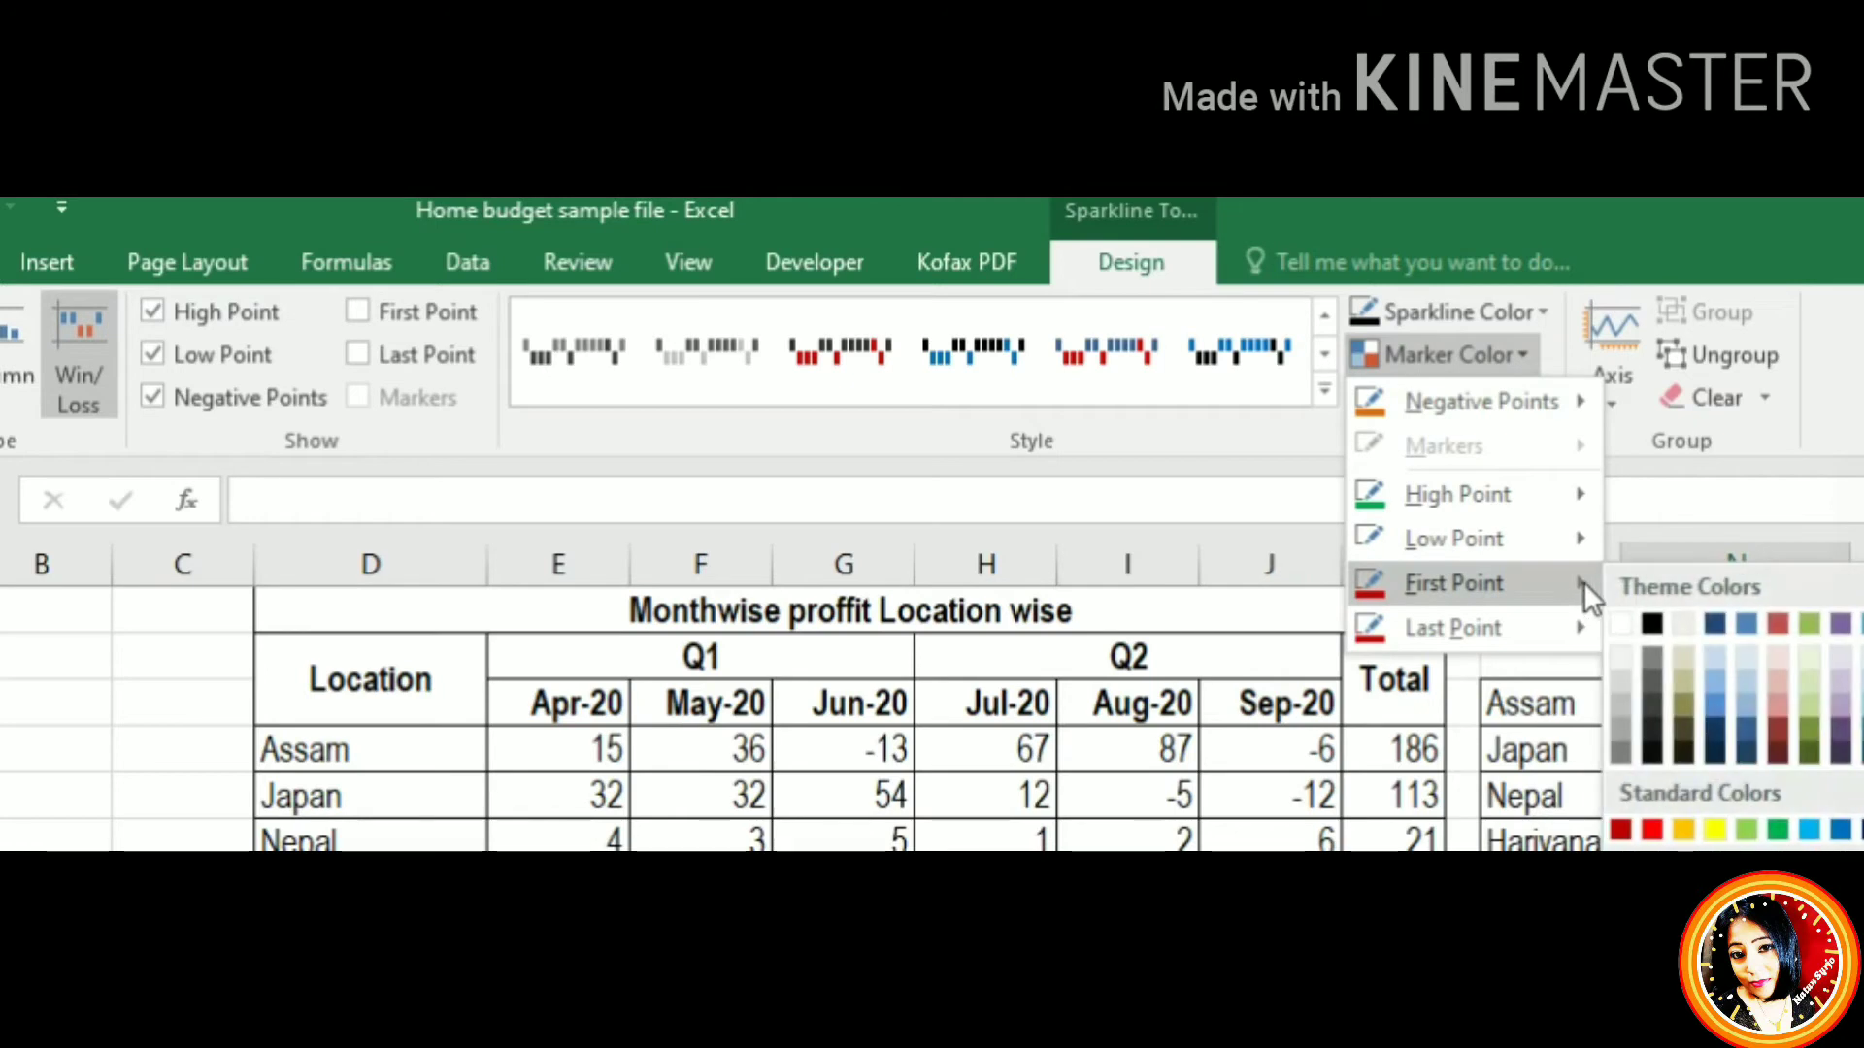
left_click(1716, 830)
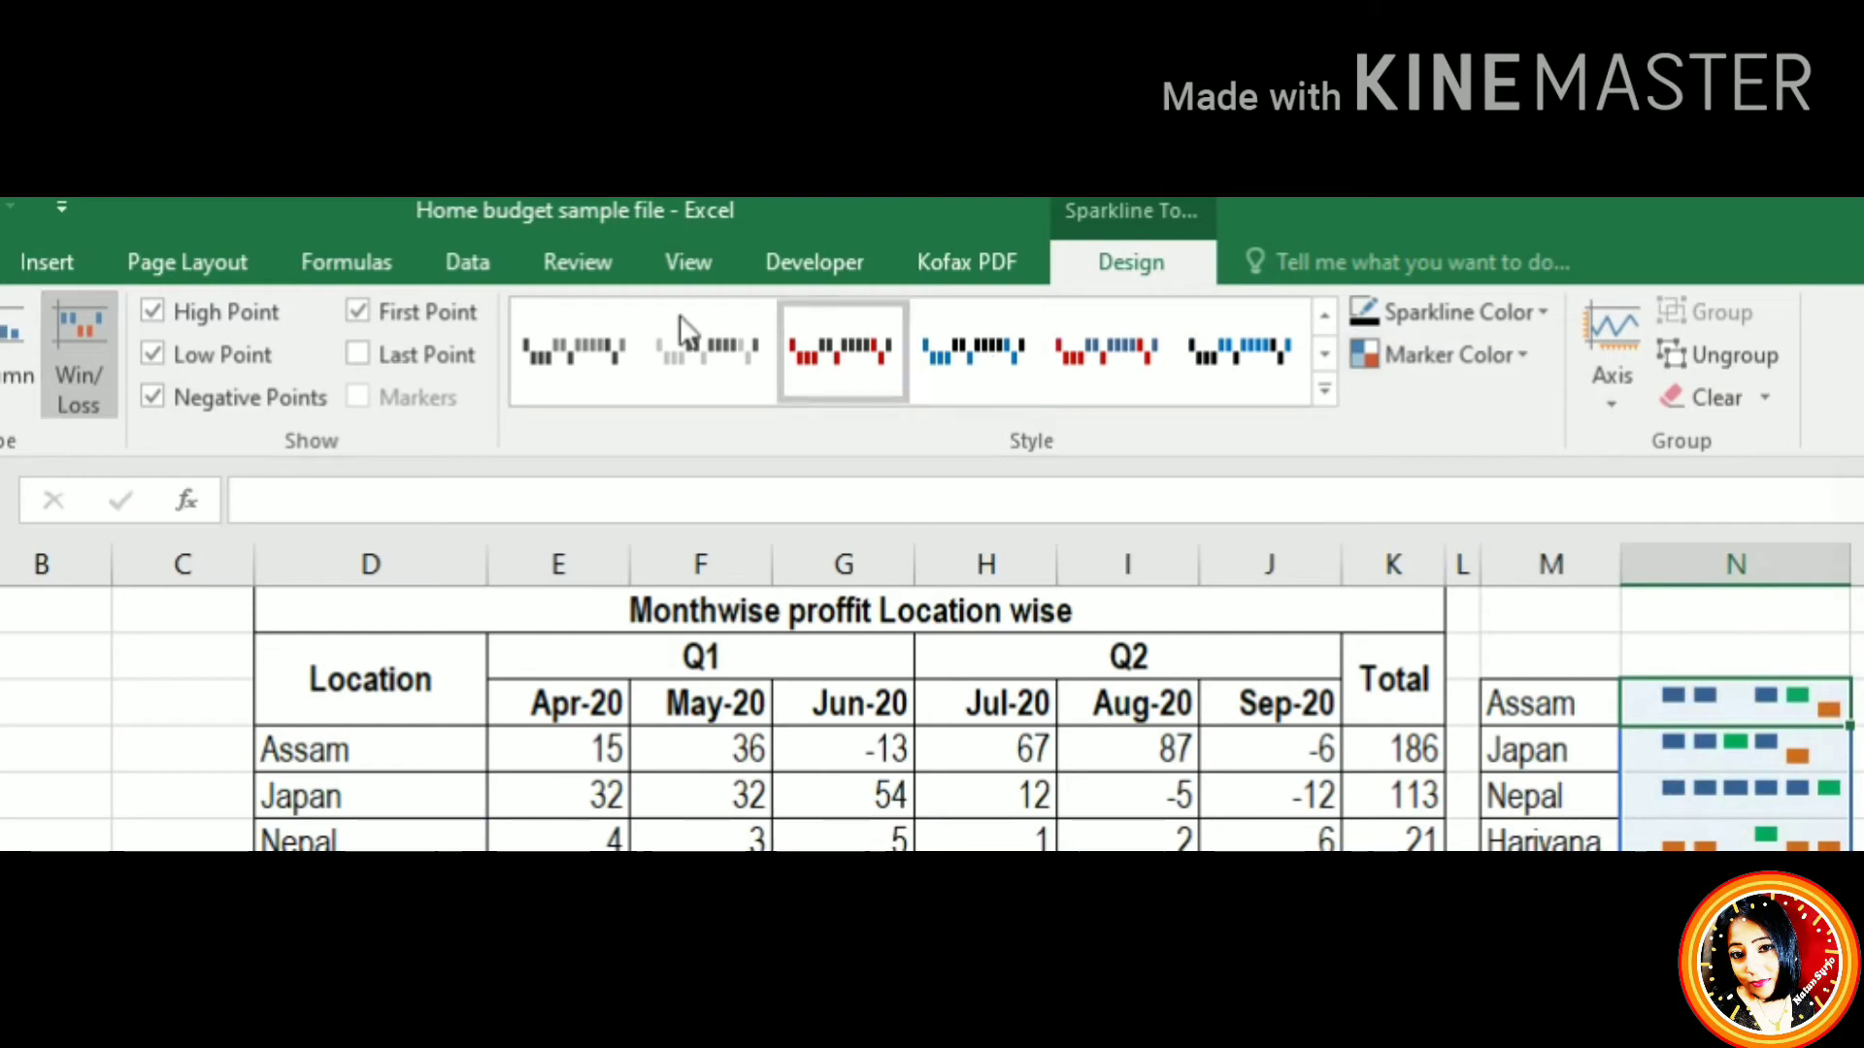
left_click(1526, 355)
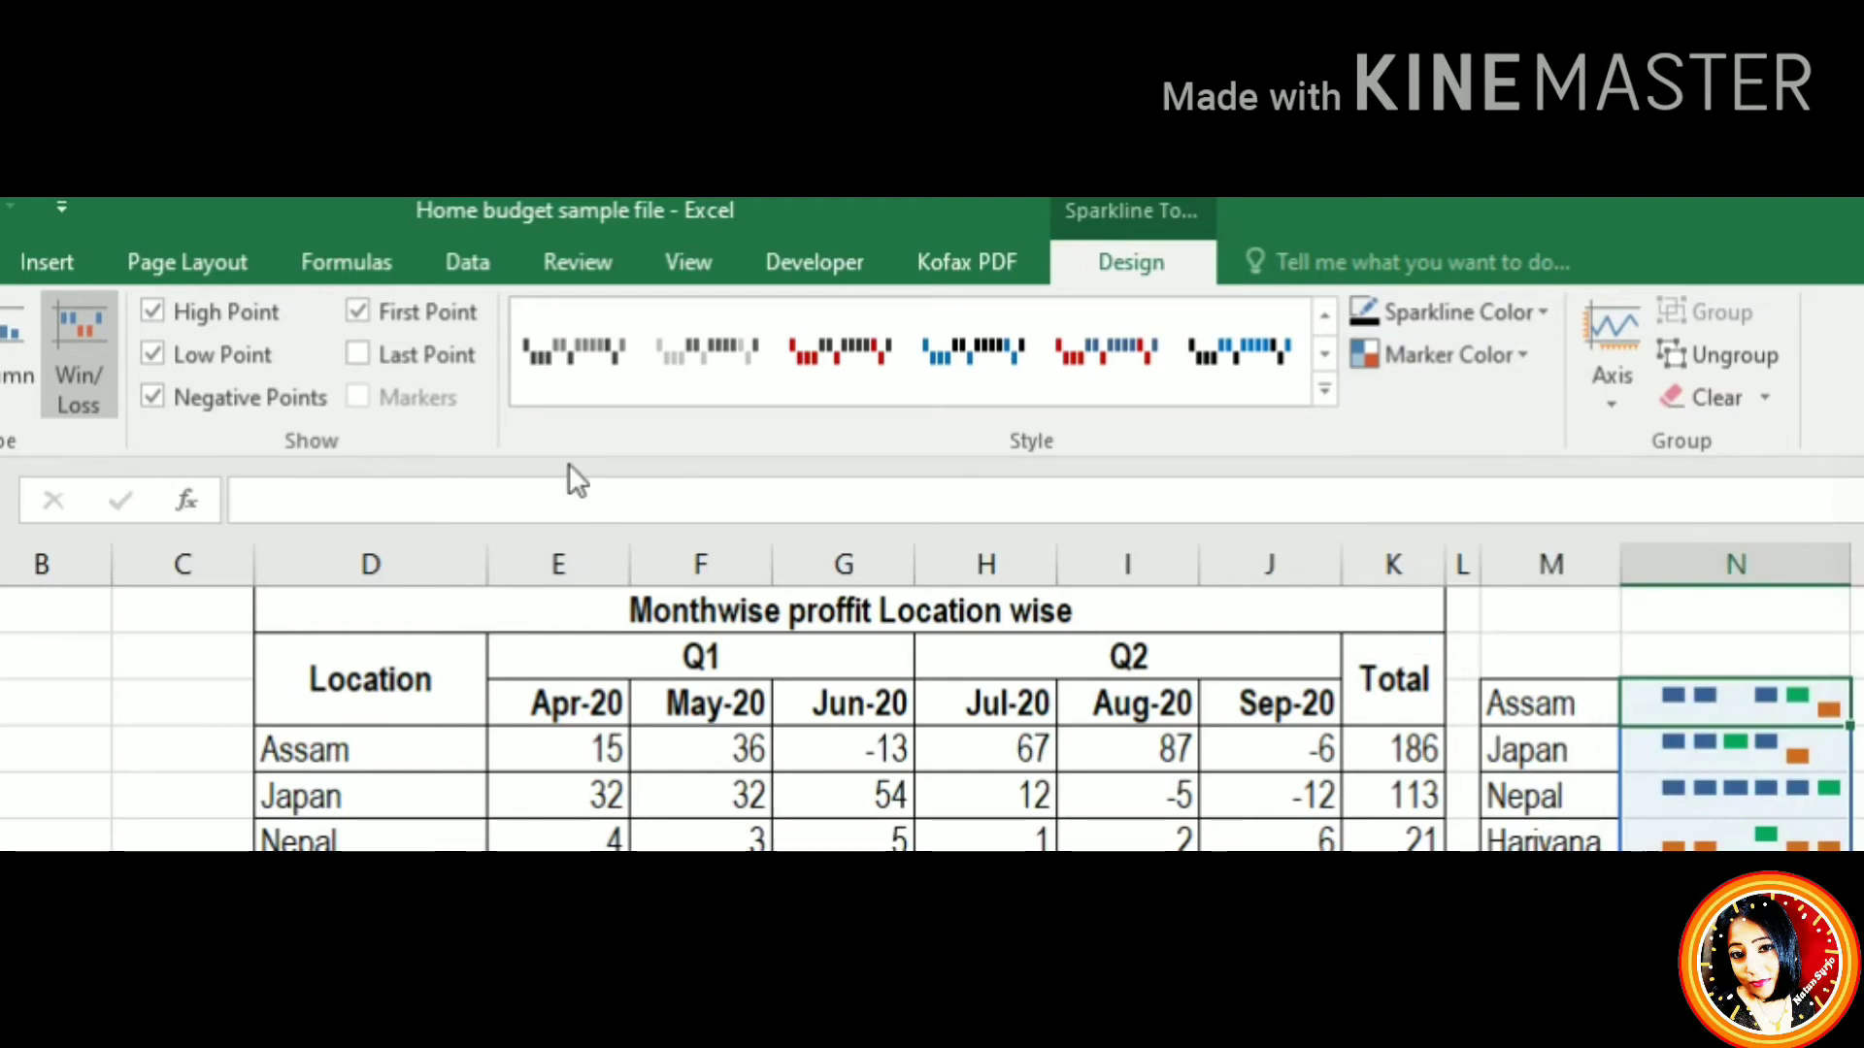
left_click(446, 357)
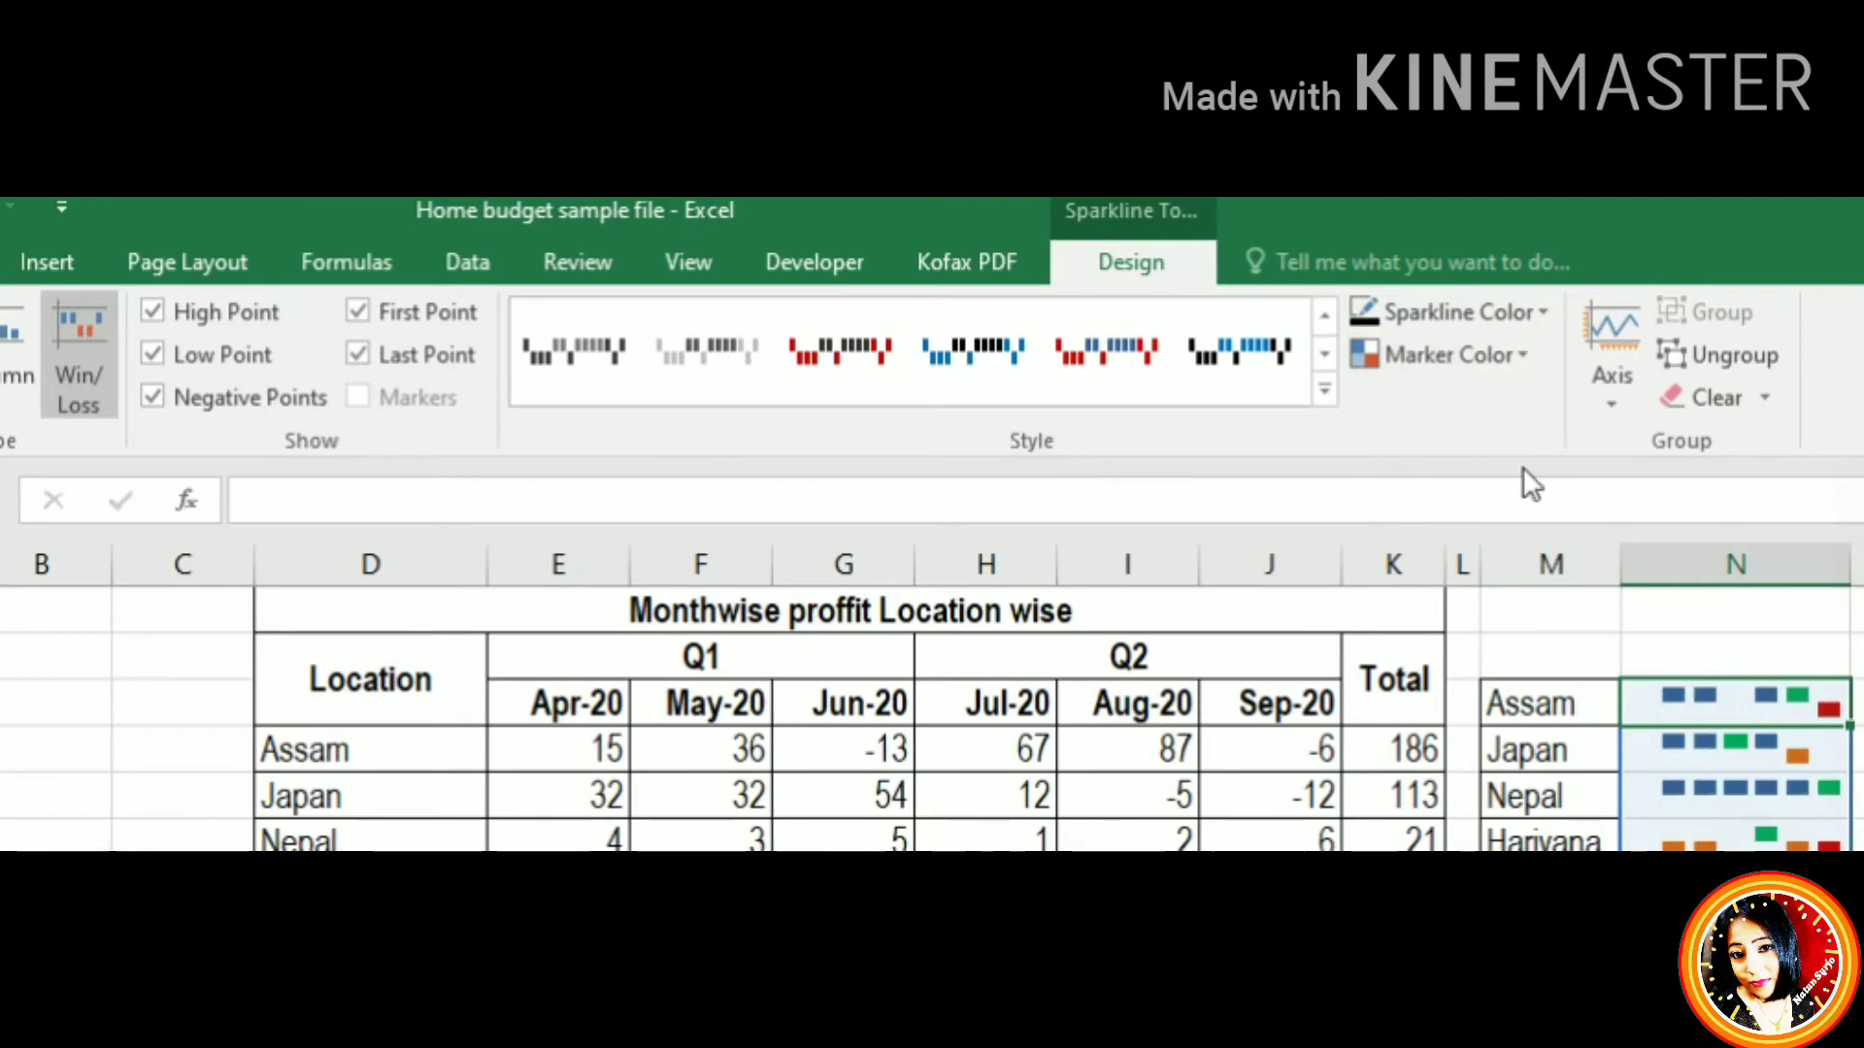
left_click(1524, 357)
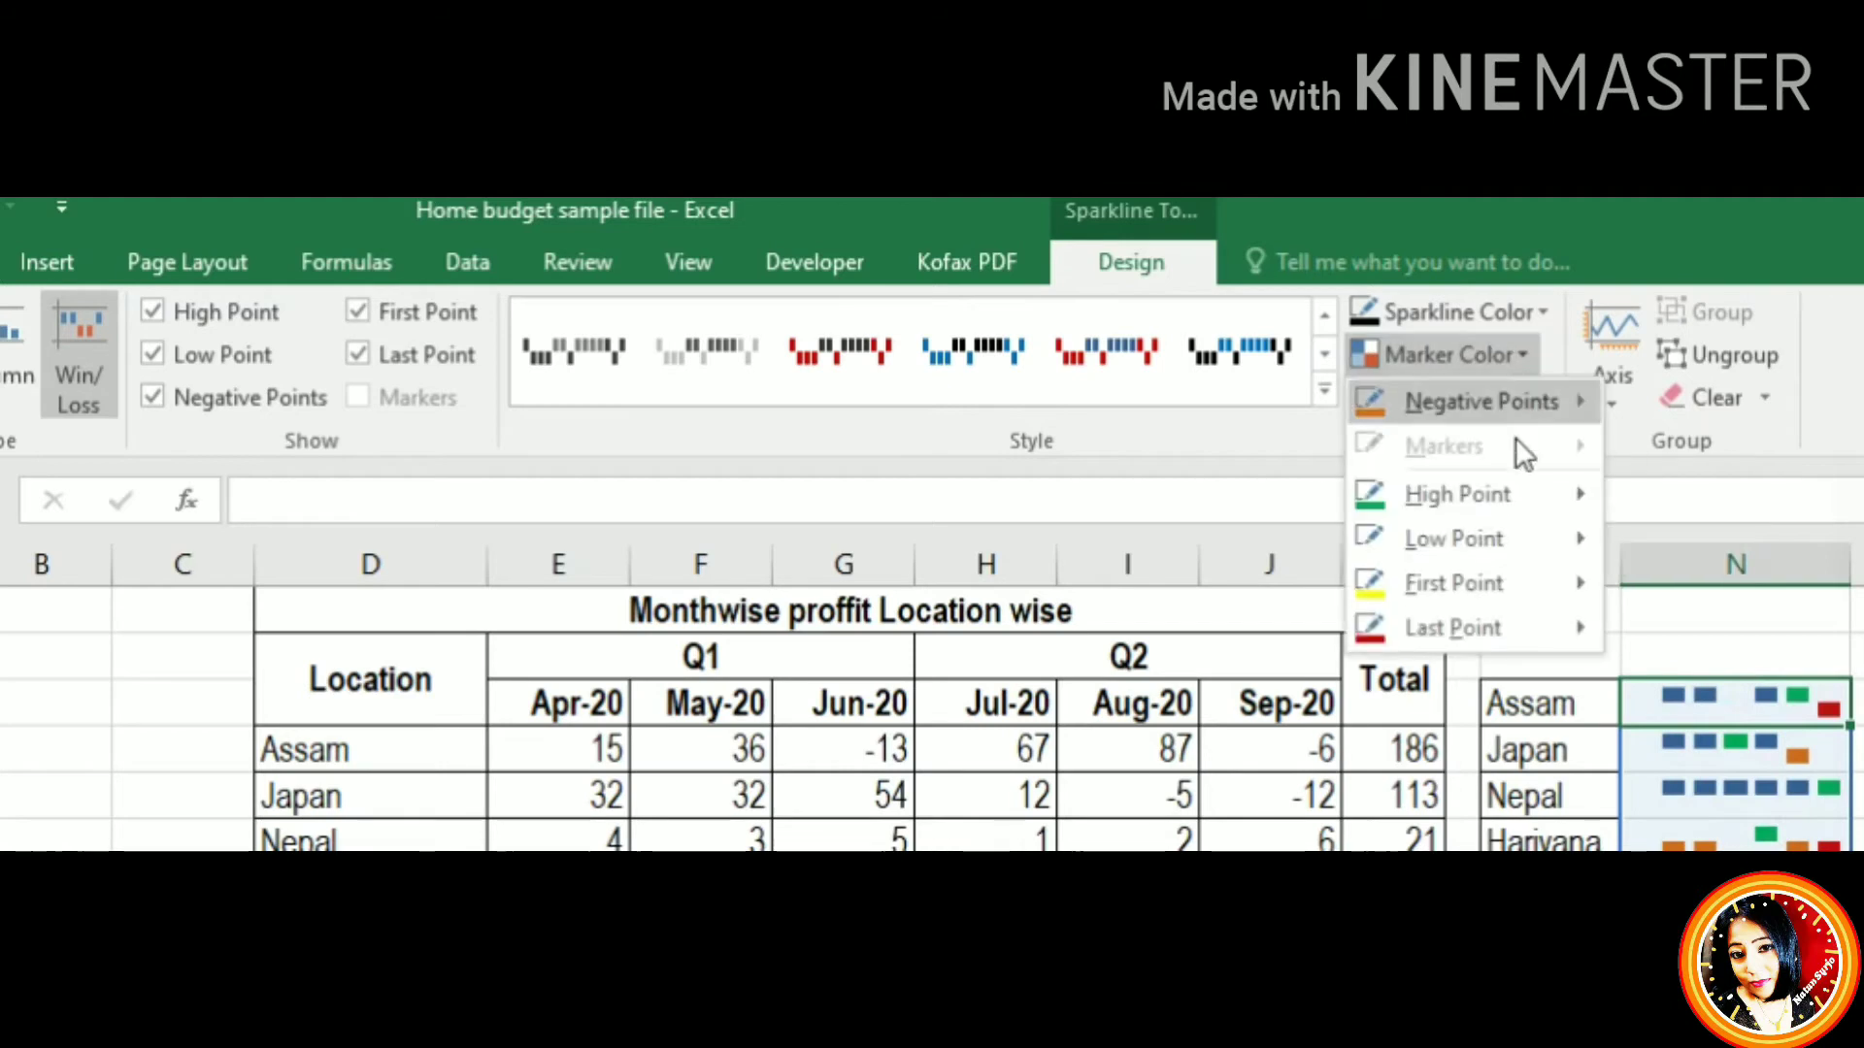
mouse_move(1452, 627)
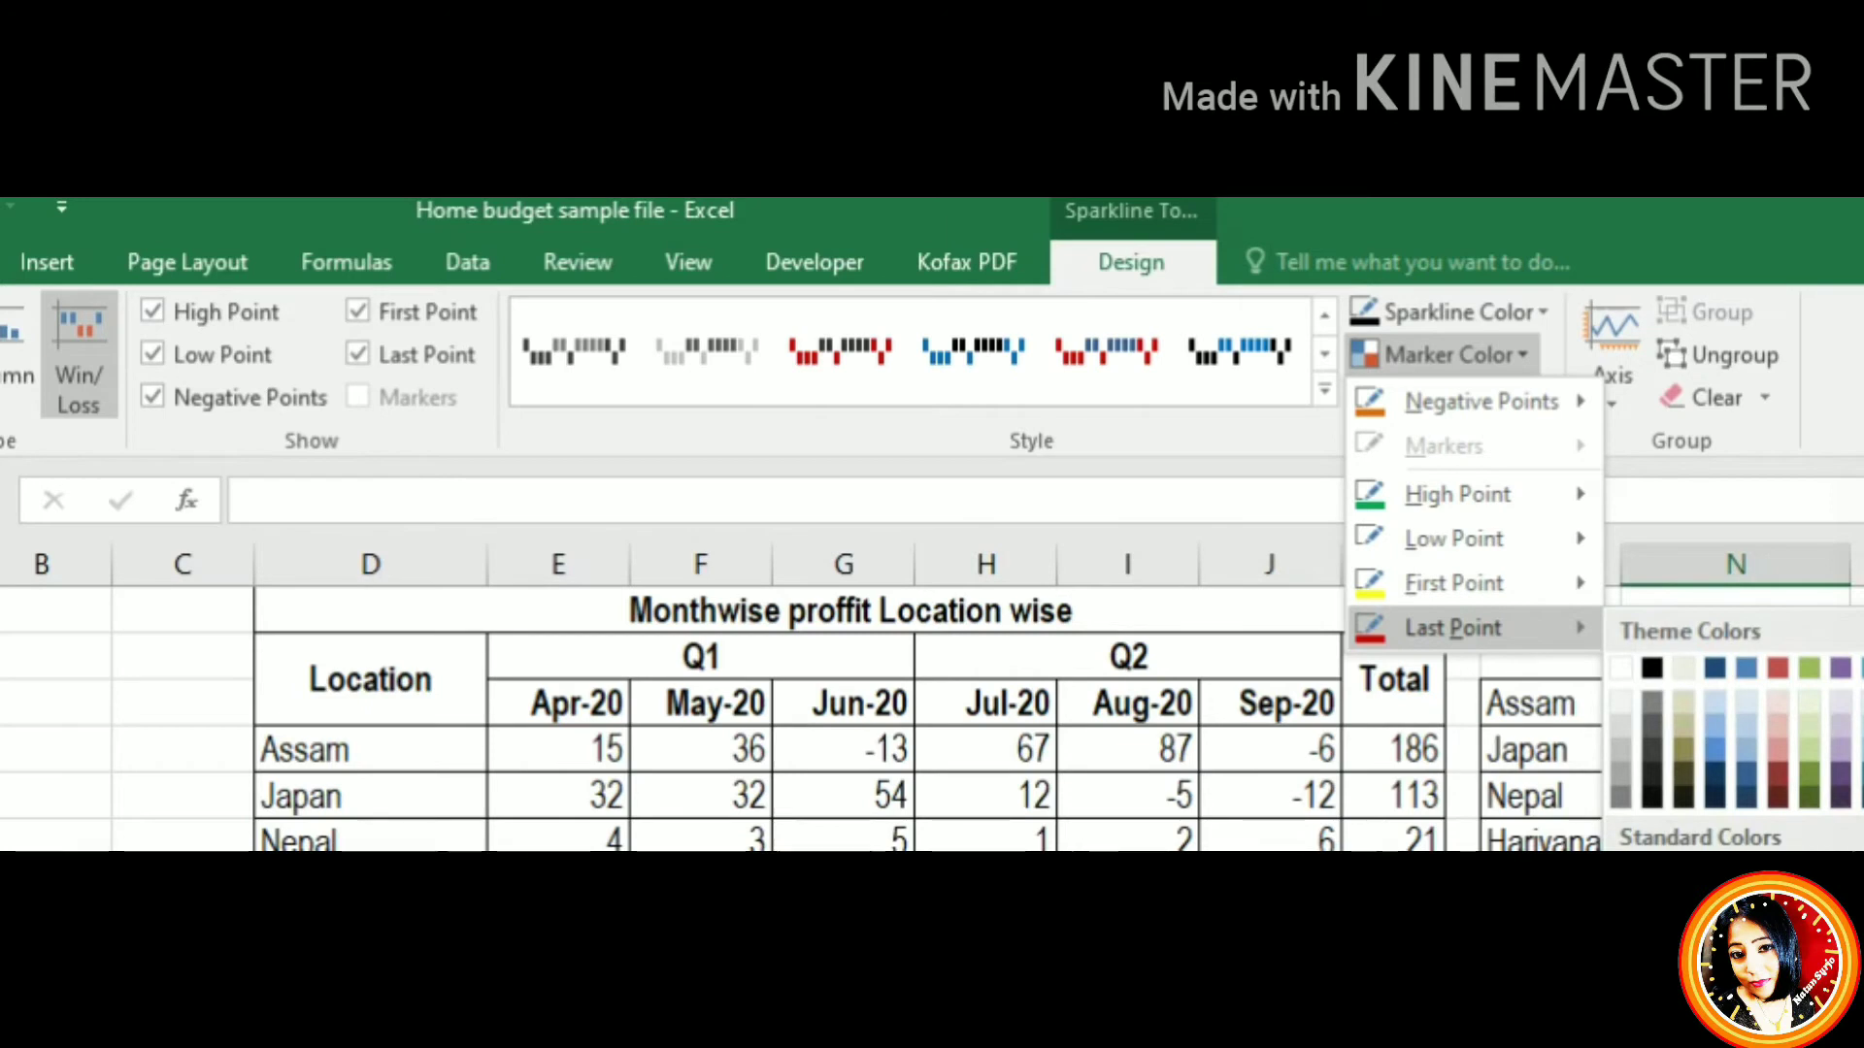
left_click(1652, 868)
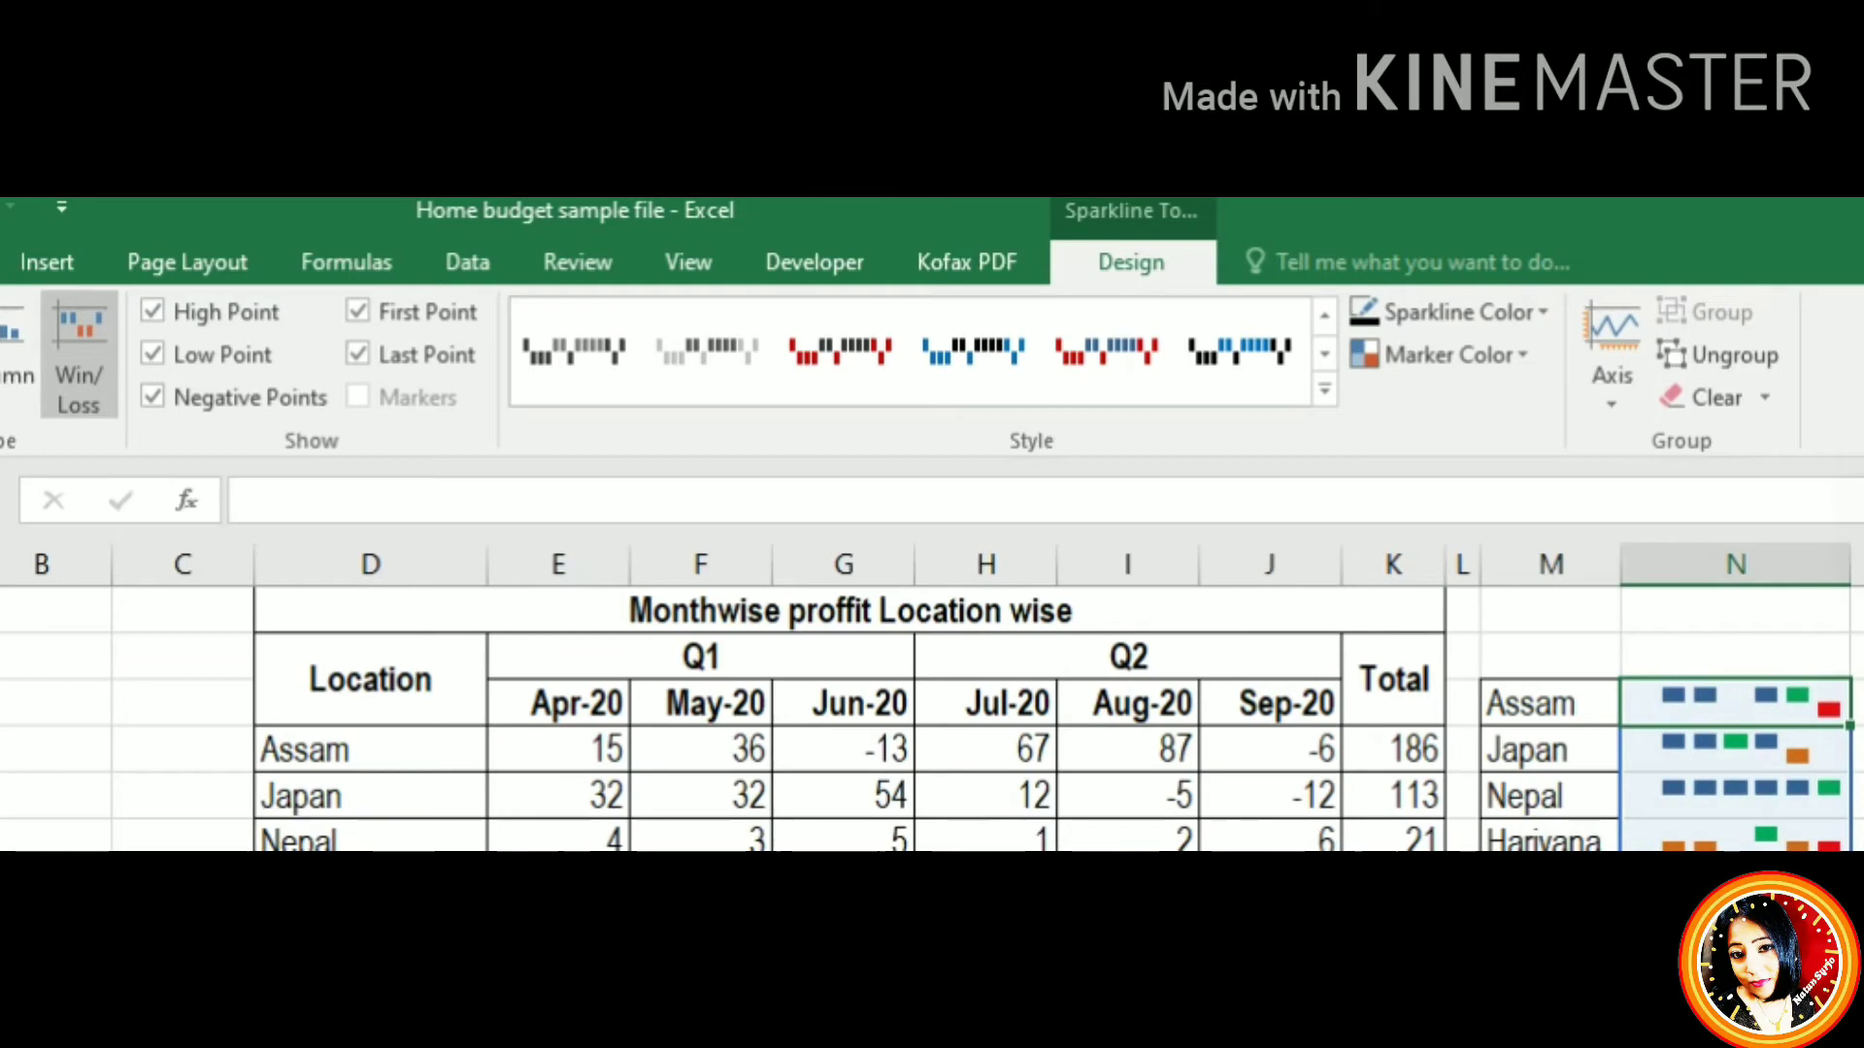
left_click(1841, 769)
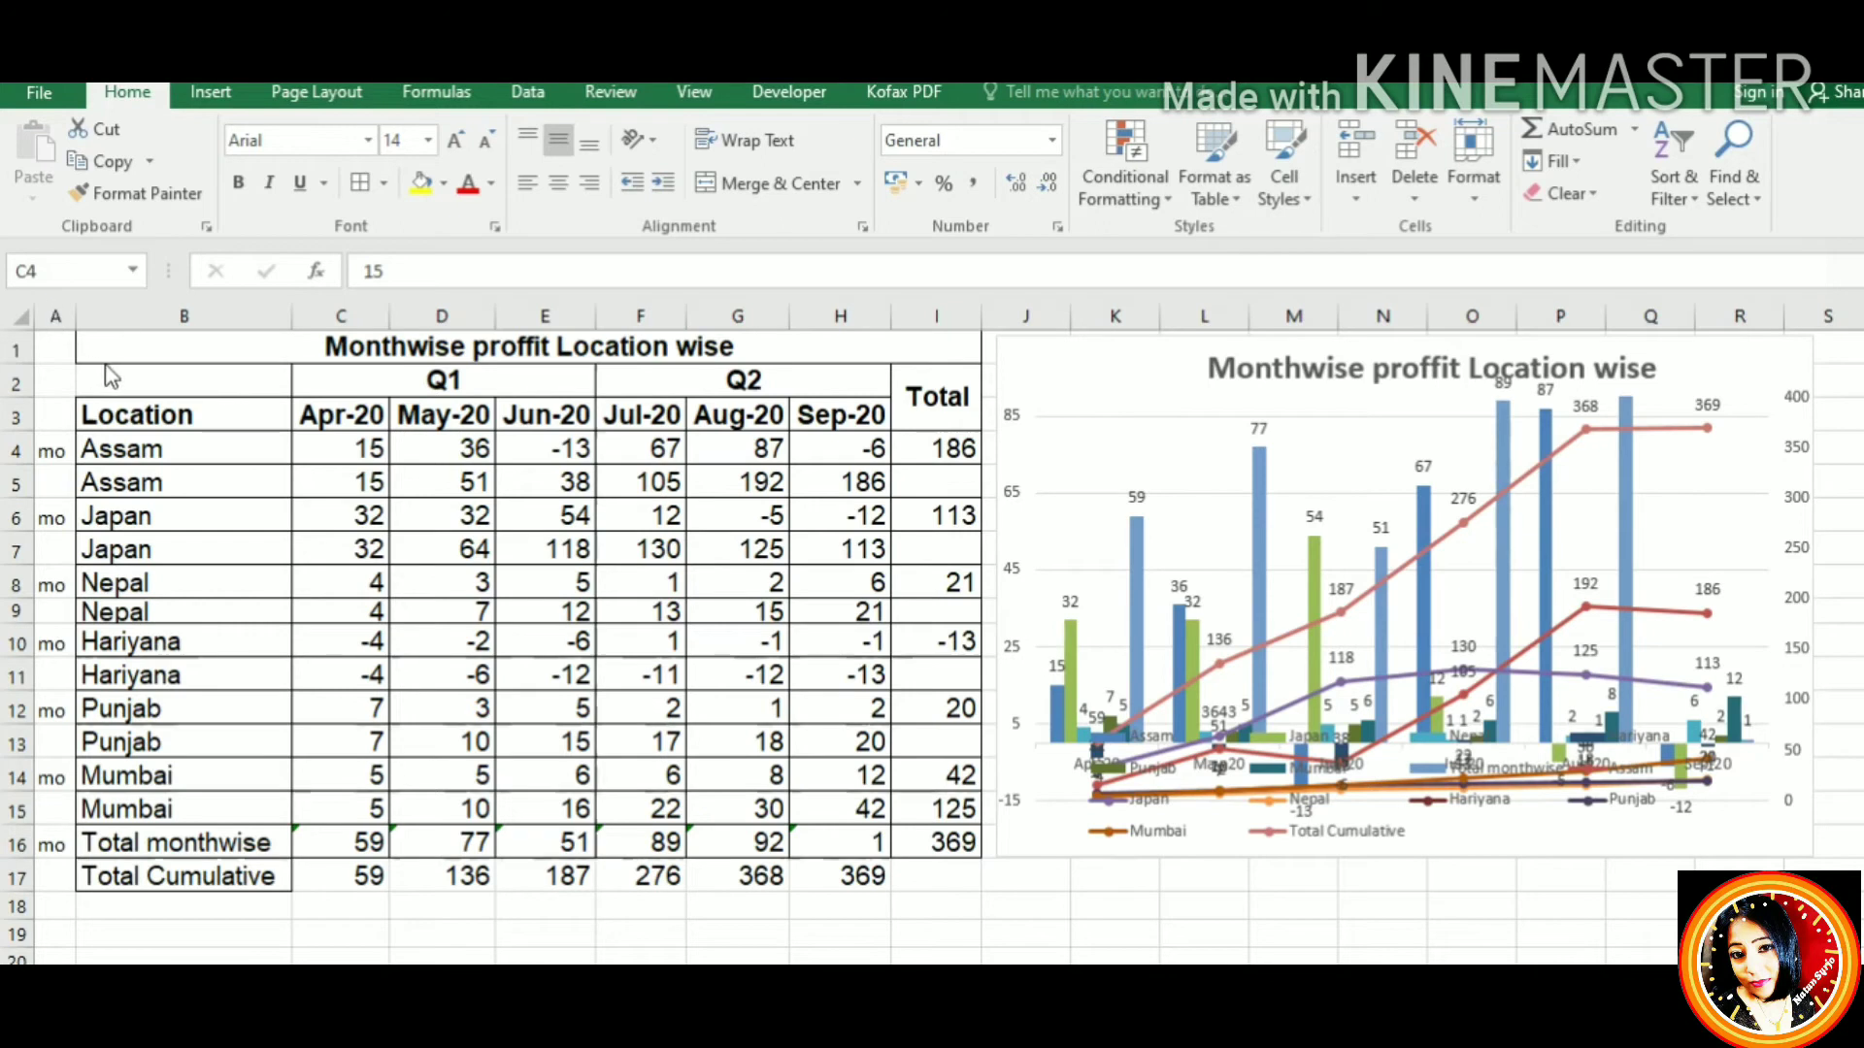
Select the whole monthwise profit table B1:I17
key("shift+Right")
key("shift+Right")
key("shift+Right")
left_click(143, 389)
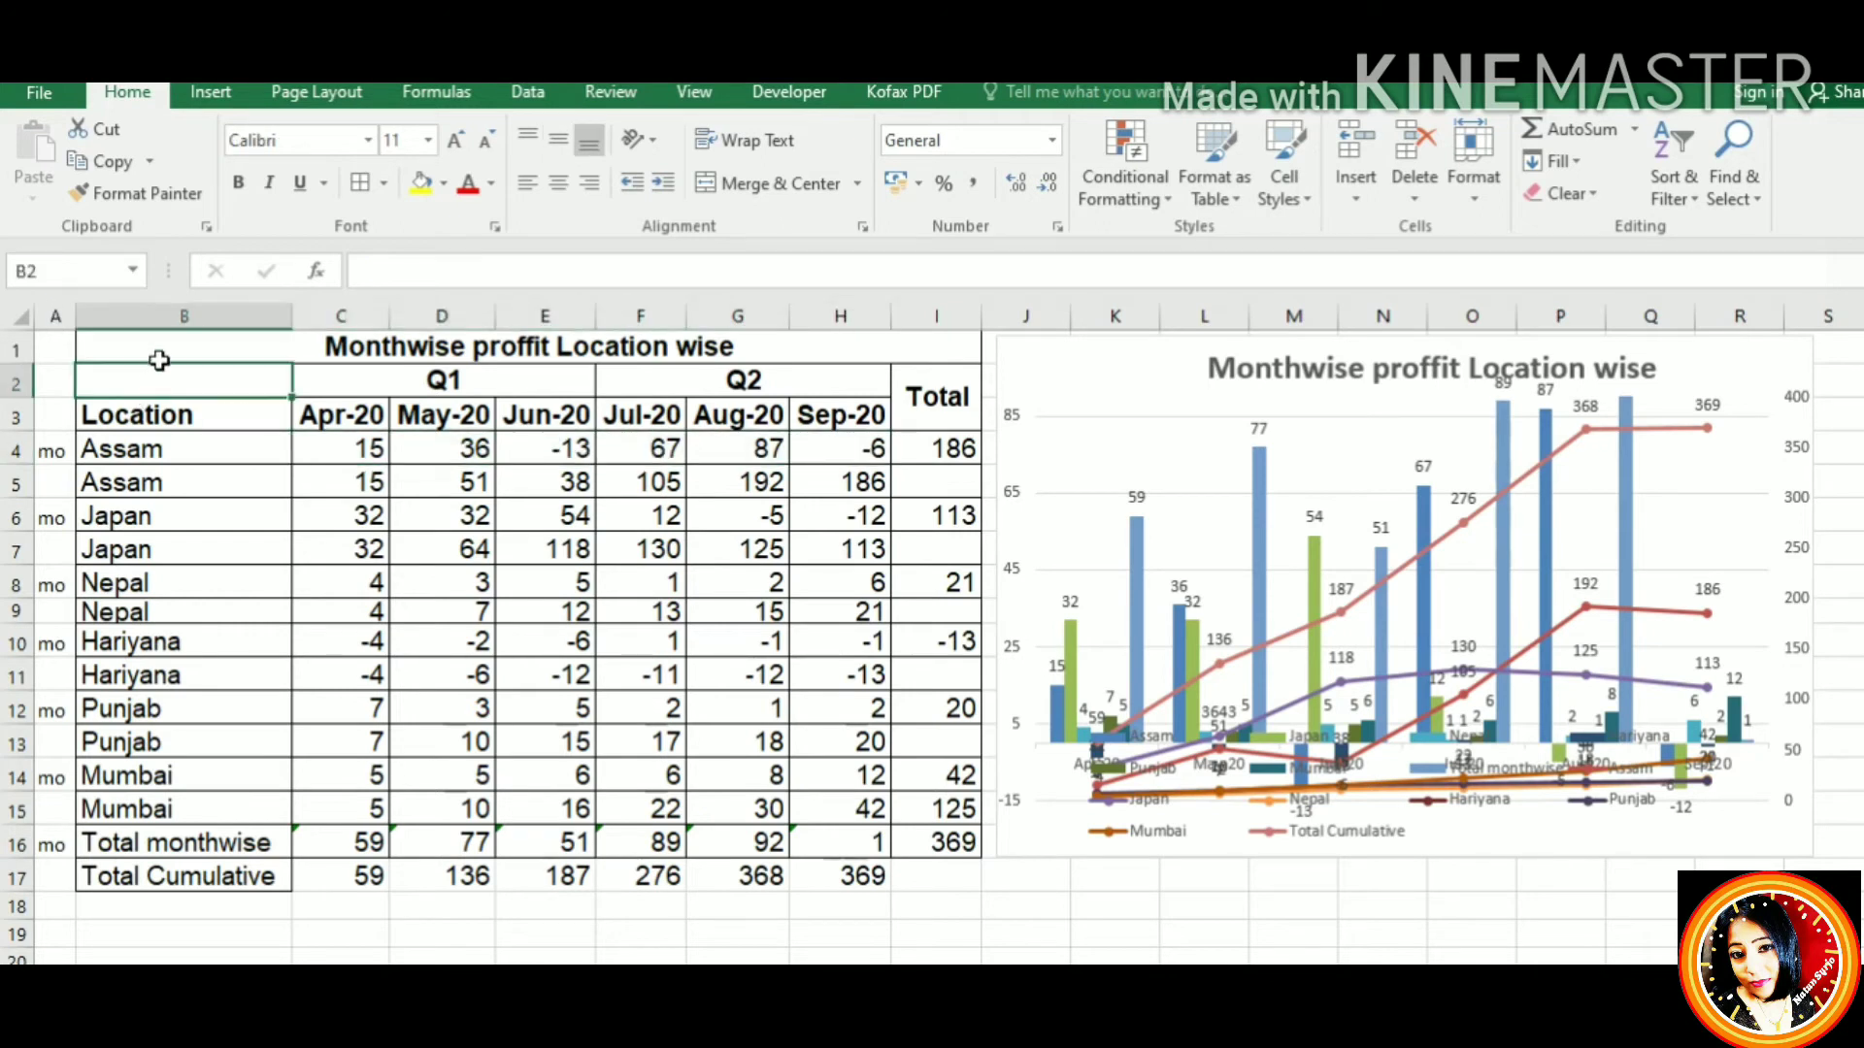
left_click_drag(158, 357, 740, 869)
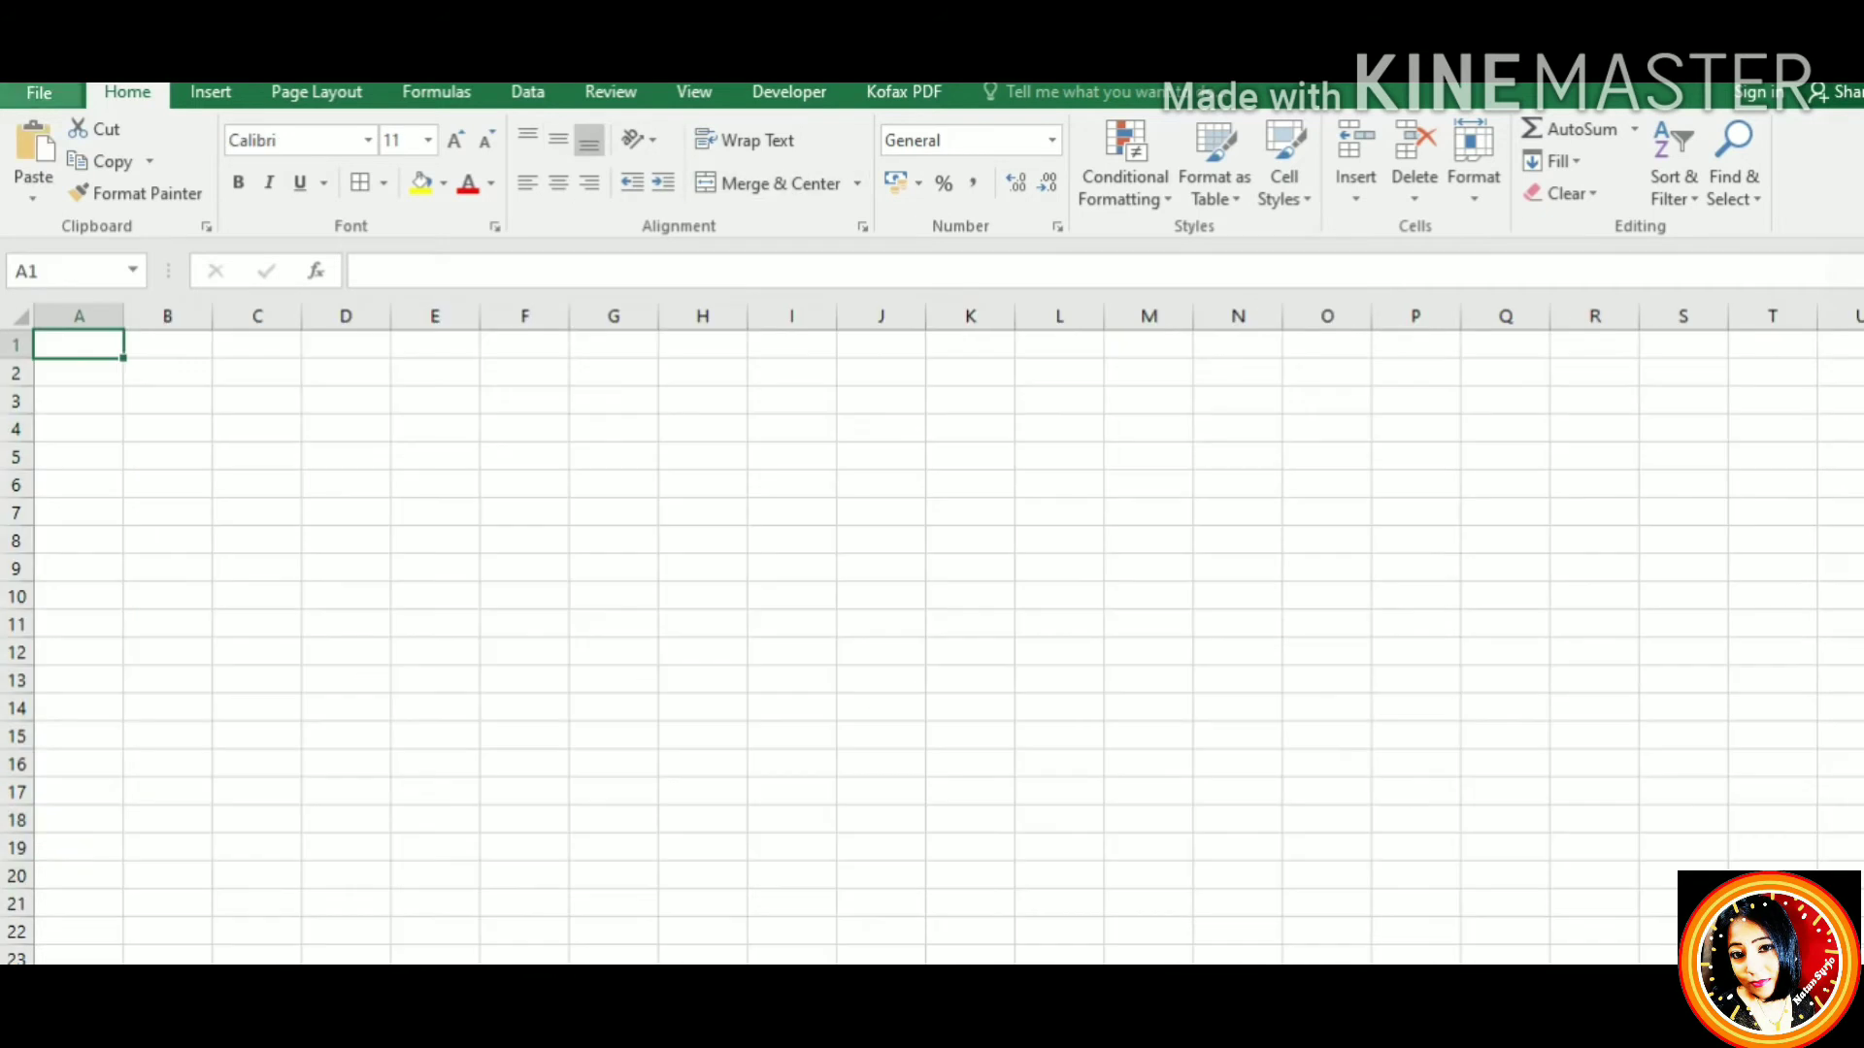
Paste the profit table at B1 on the new sheet and widen month columns C to H
left_click(171, 356)
right_click(173, 360)
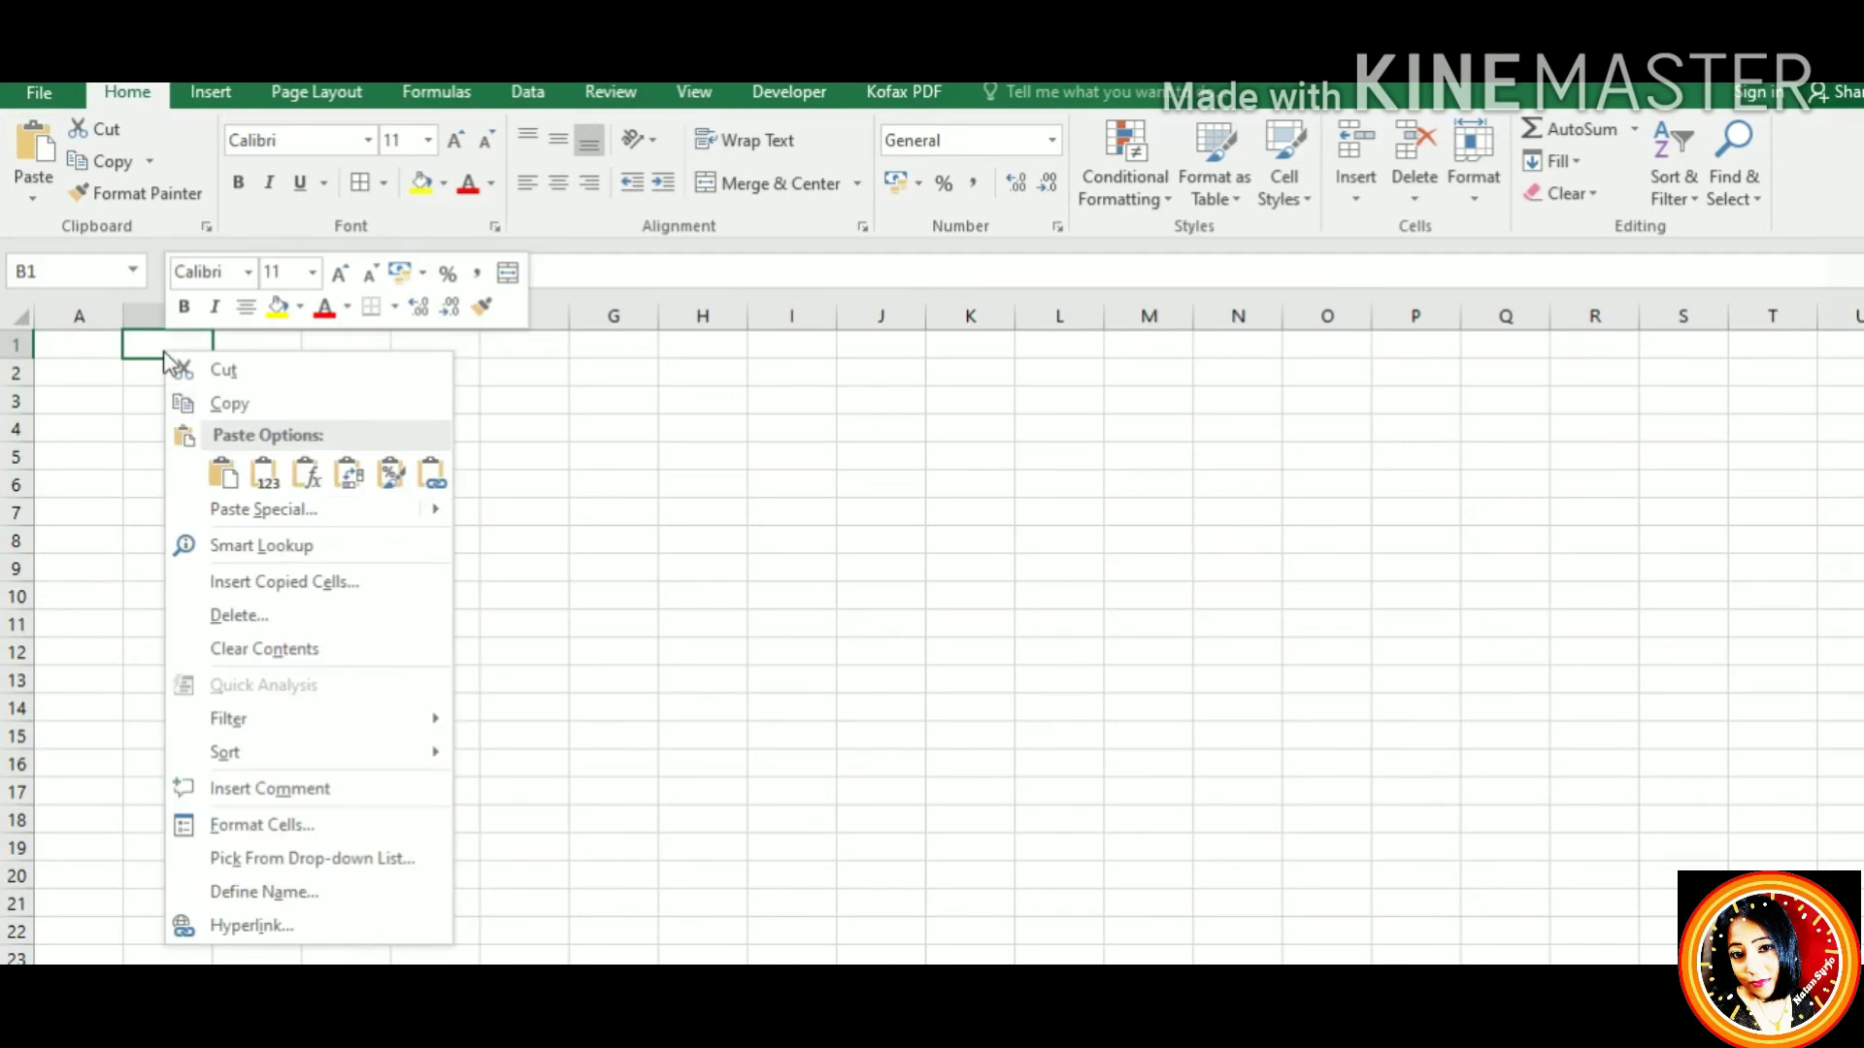
left_click(225, 472)
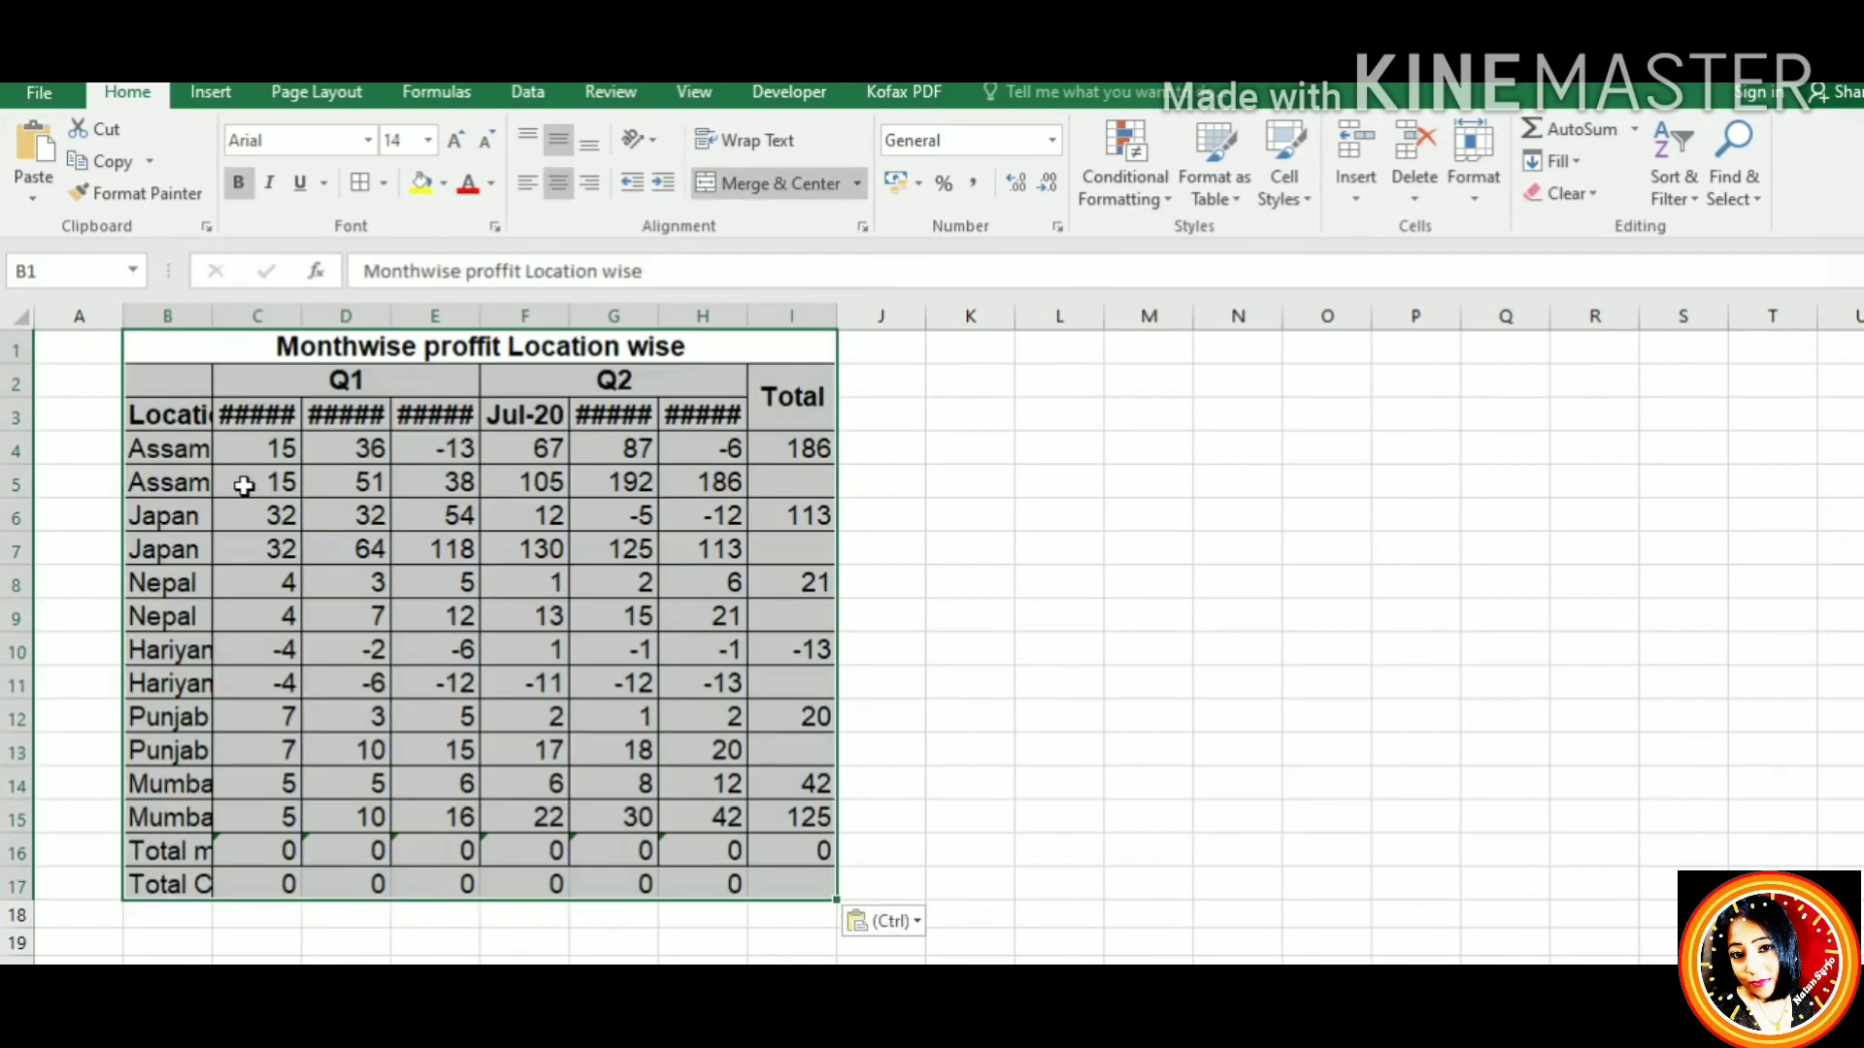
left_click_drag(248, 318, 694, 376)
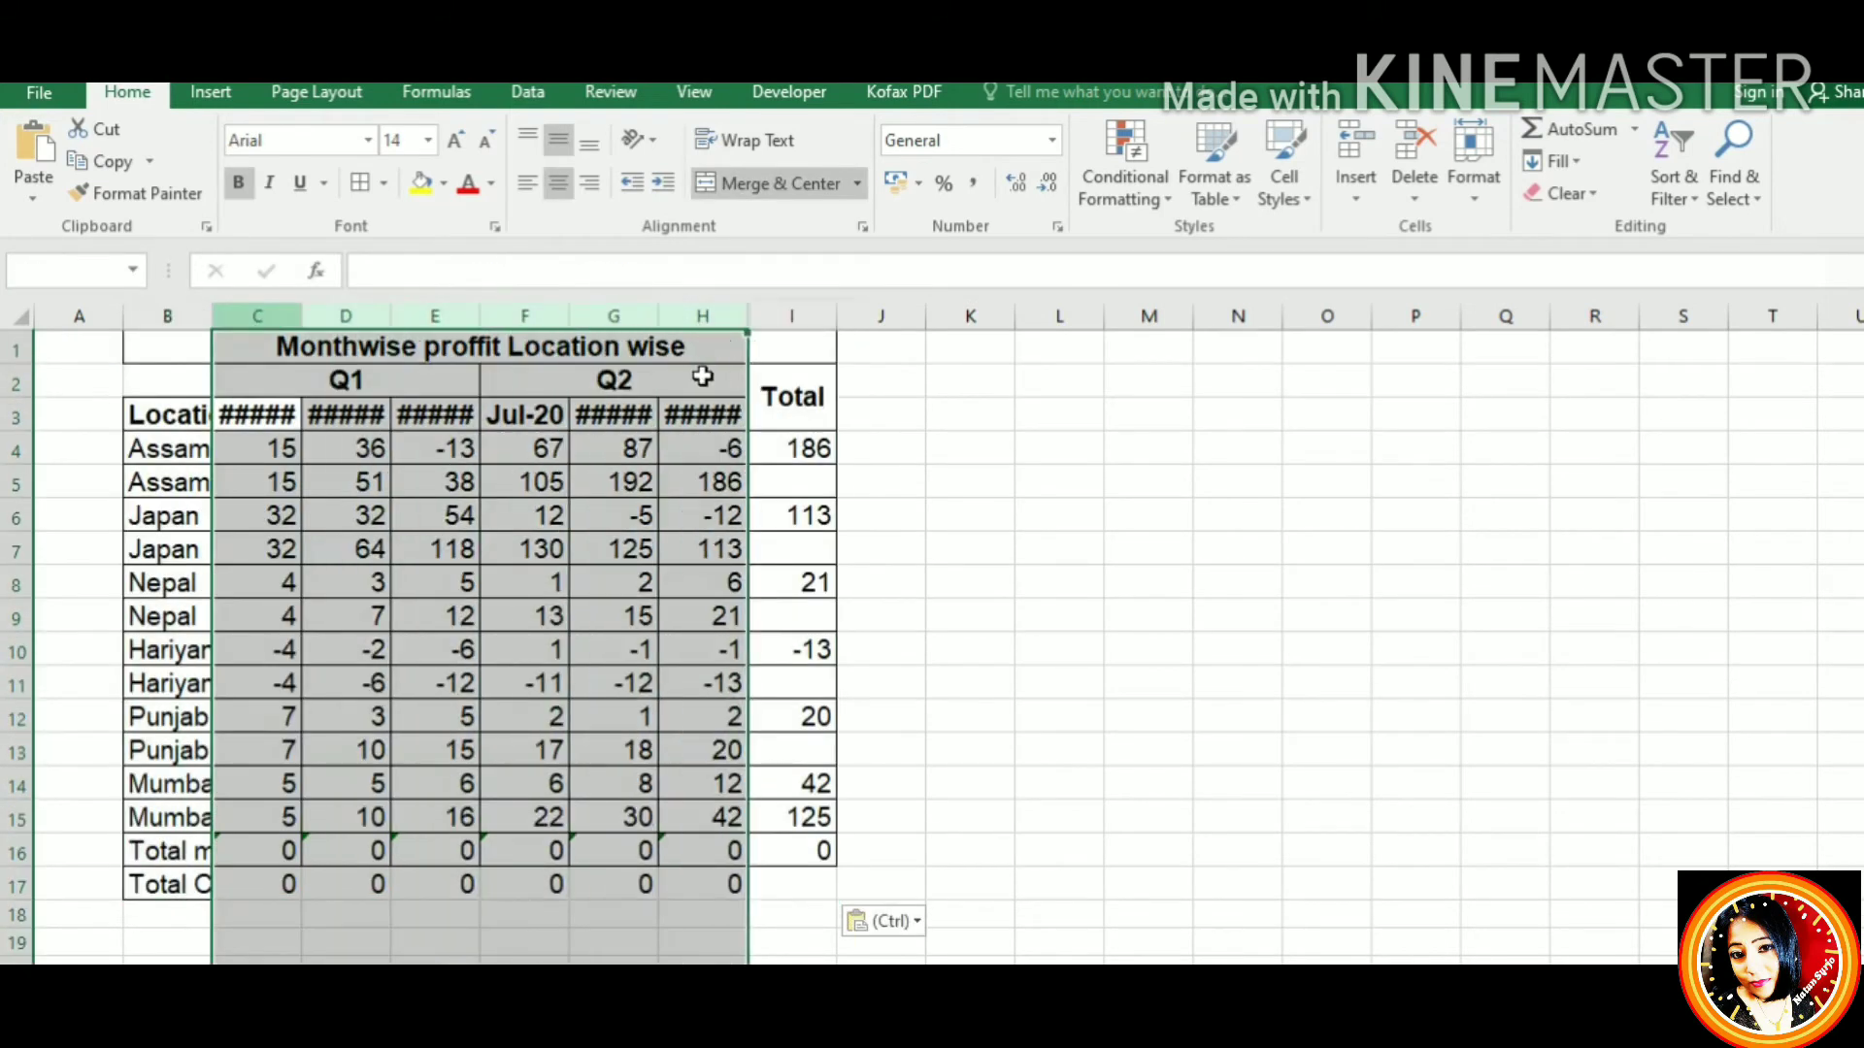
left_click_drag(747, 318, 770, 319)
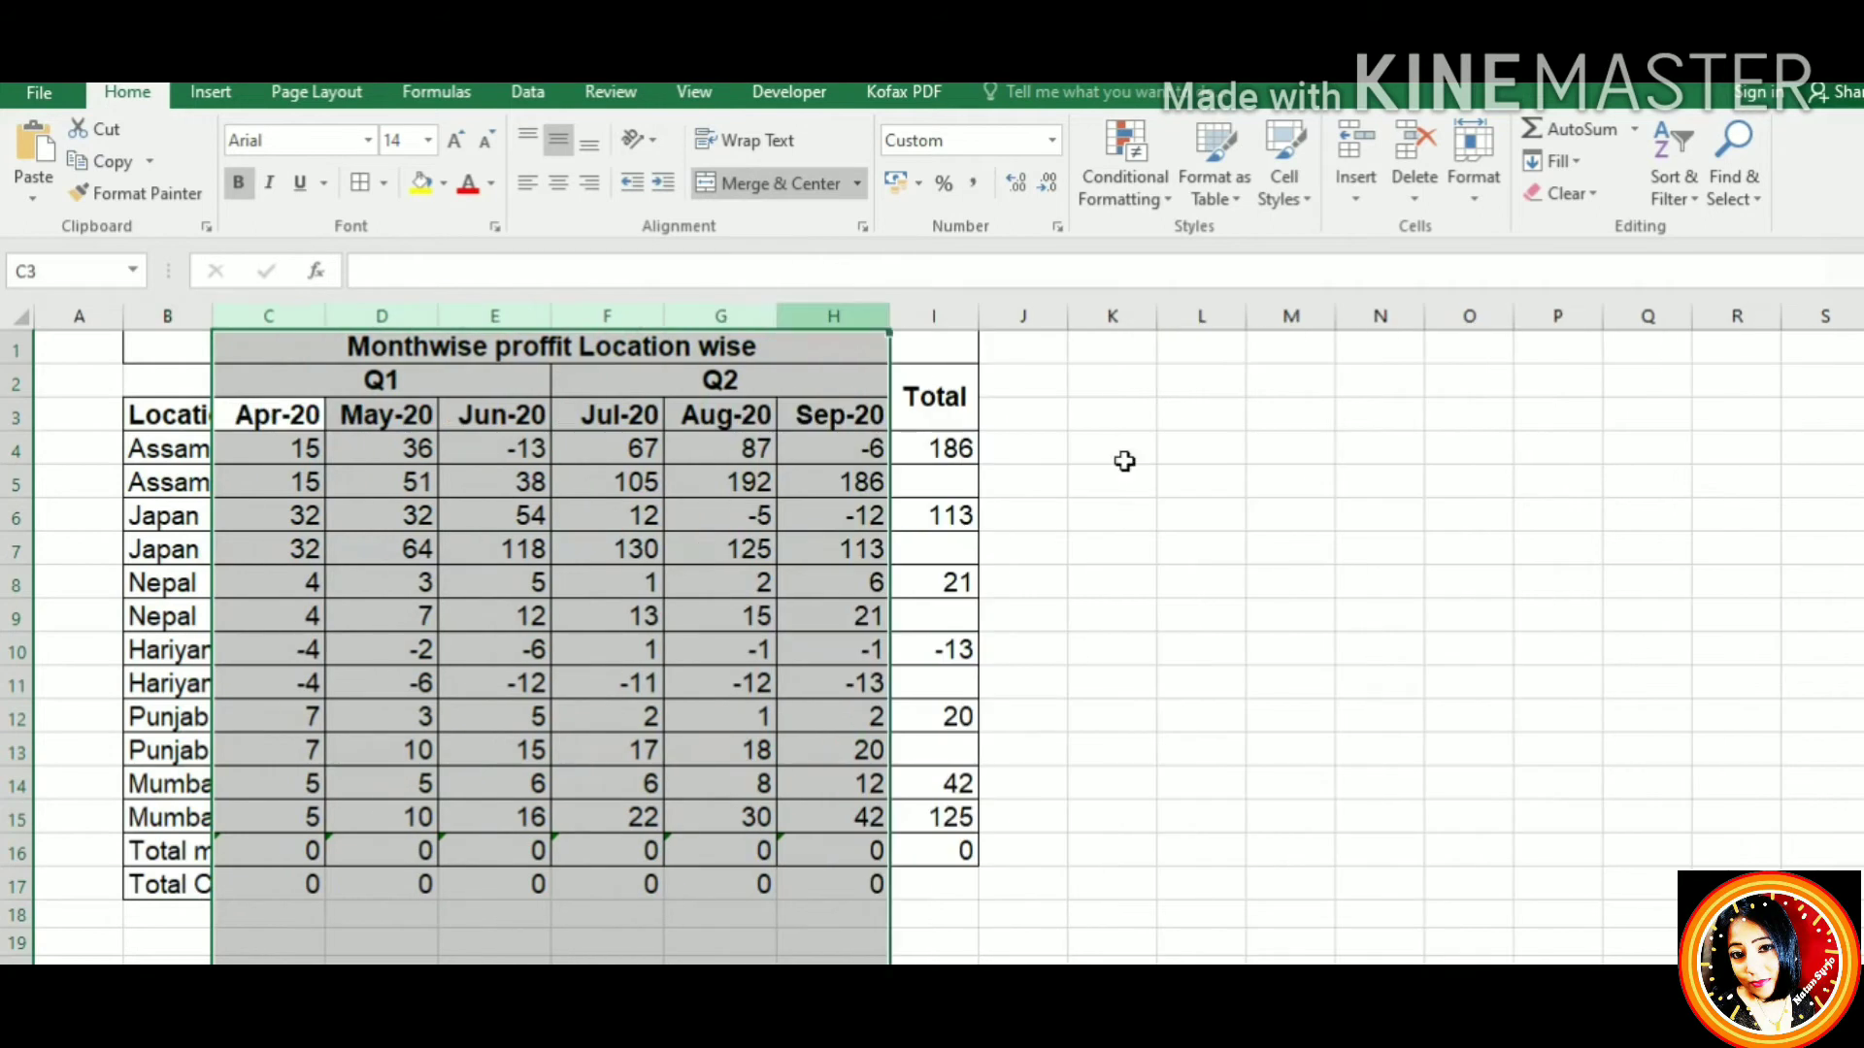
left_click(1184, 611)
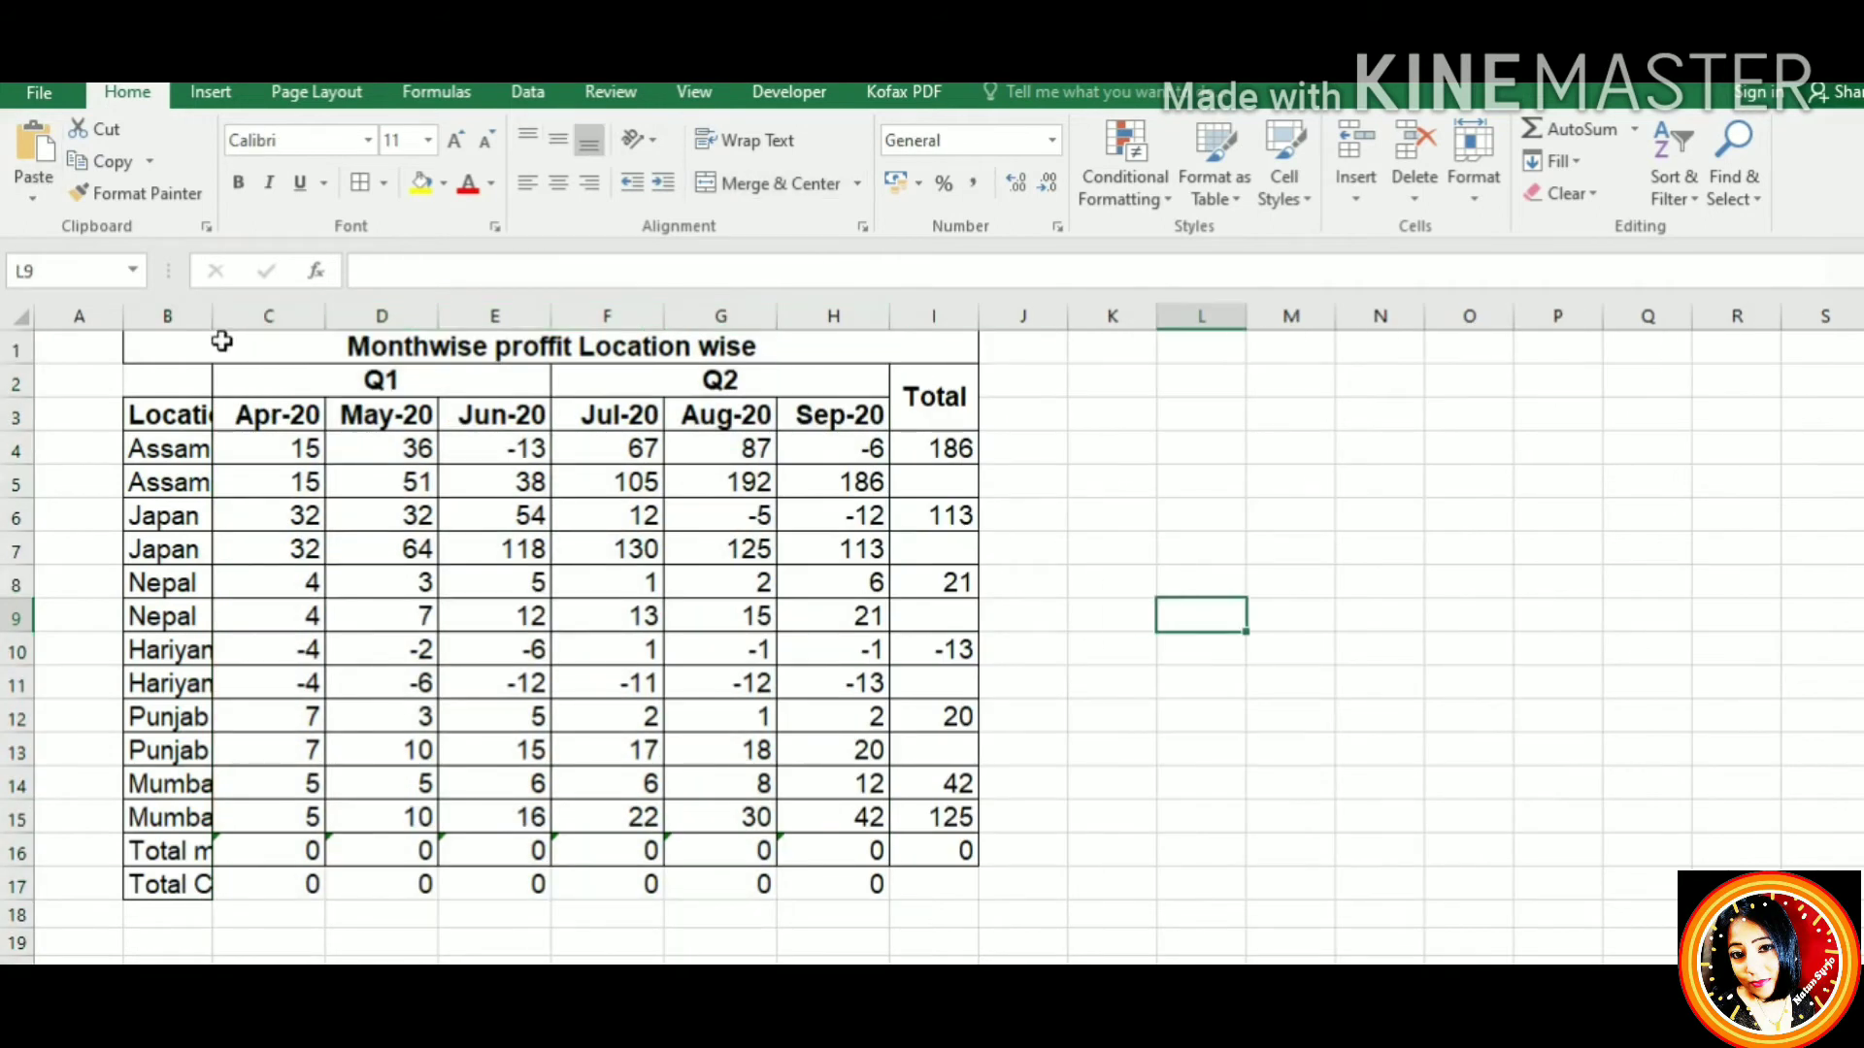
Narrow column A, widen column B for the total labels, and select C17:I17
left_click_drag(213, 324, 251, 324)
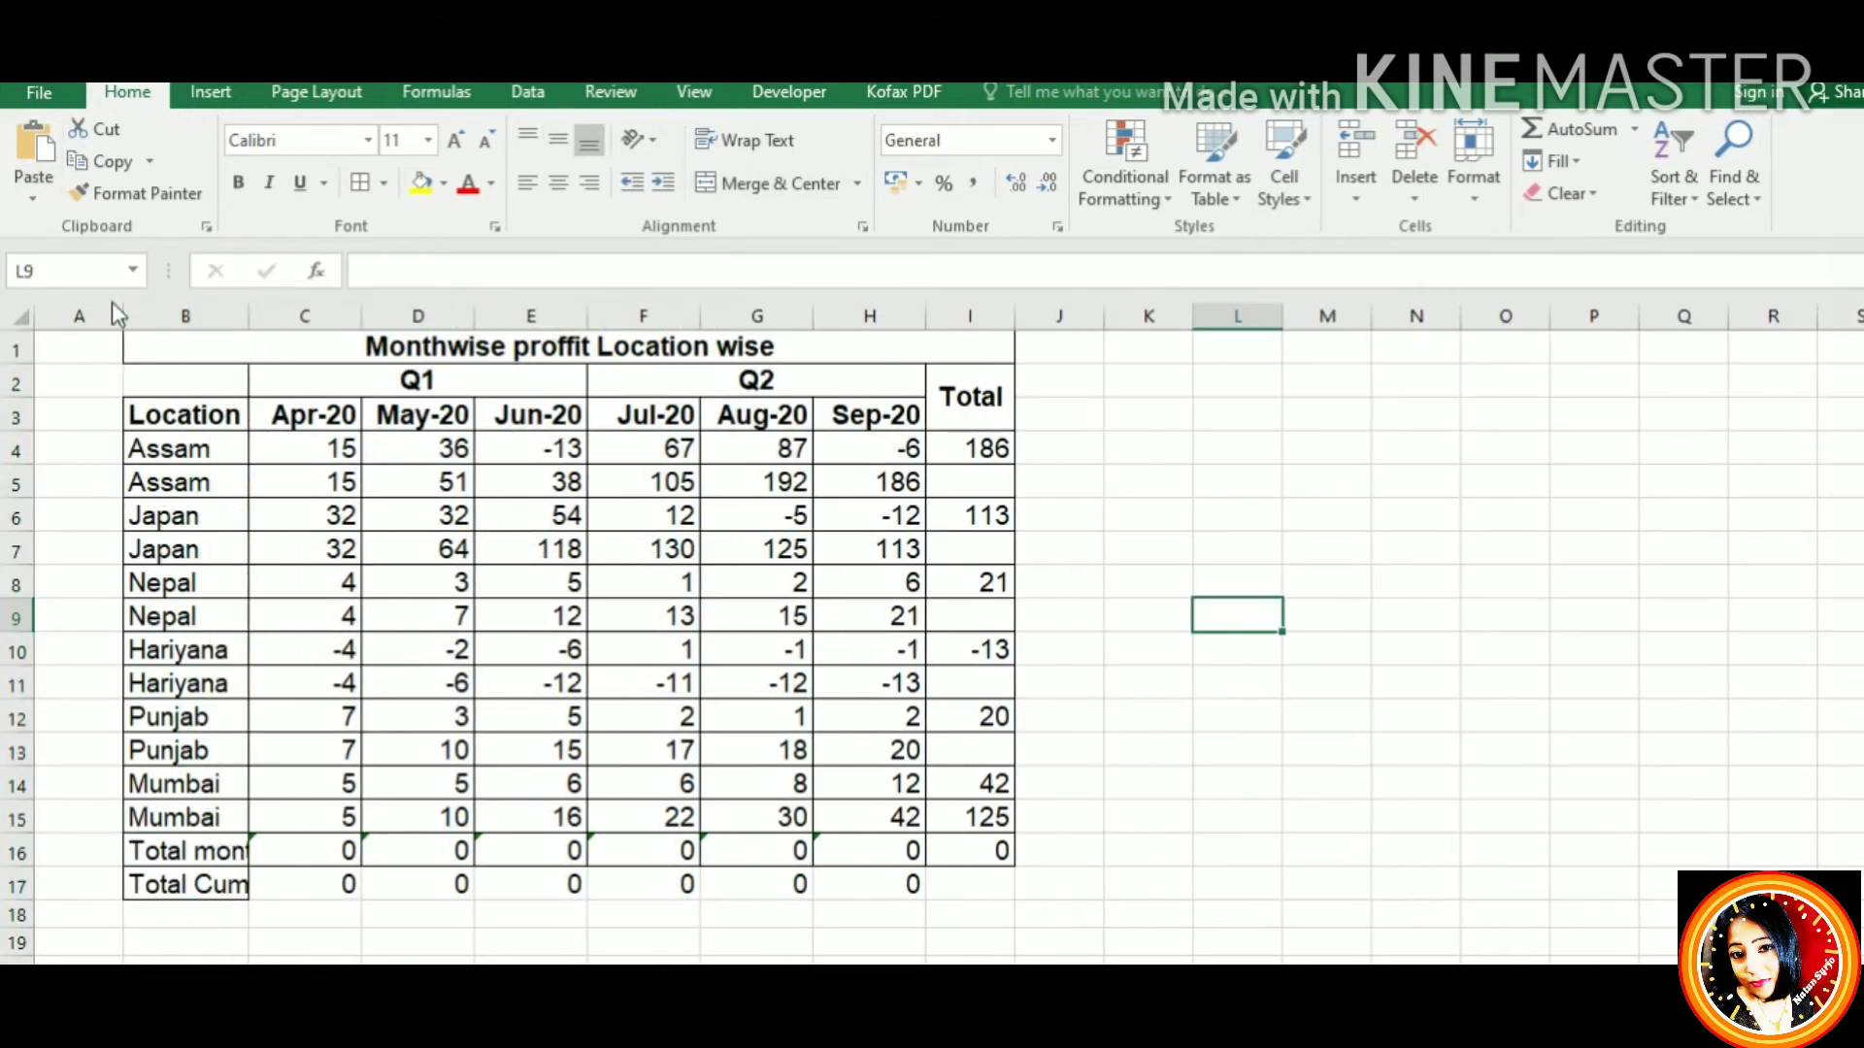
left_click_drag(125, 319, 74, 318)
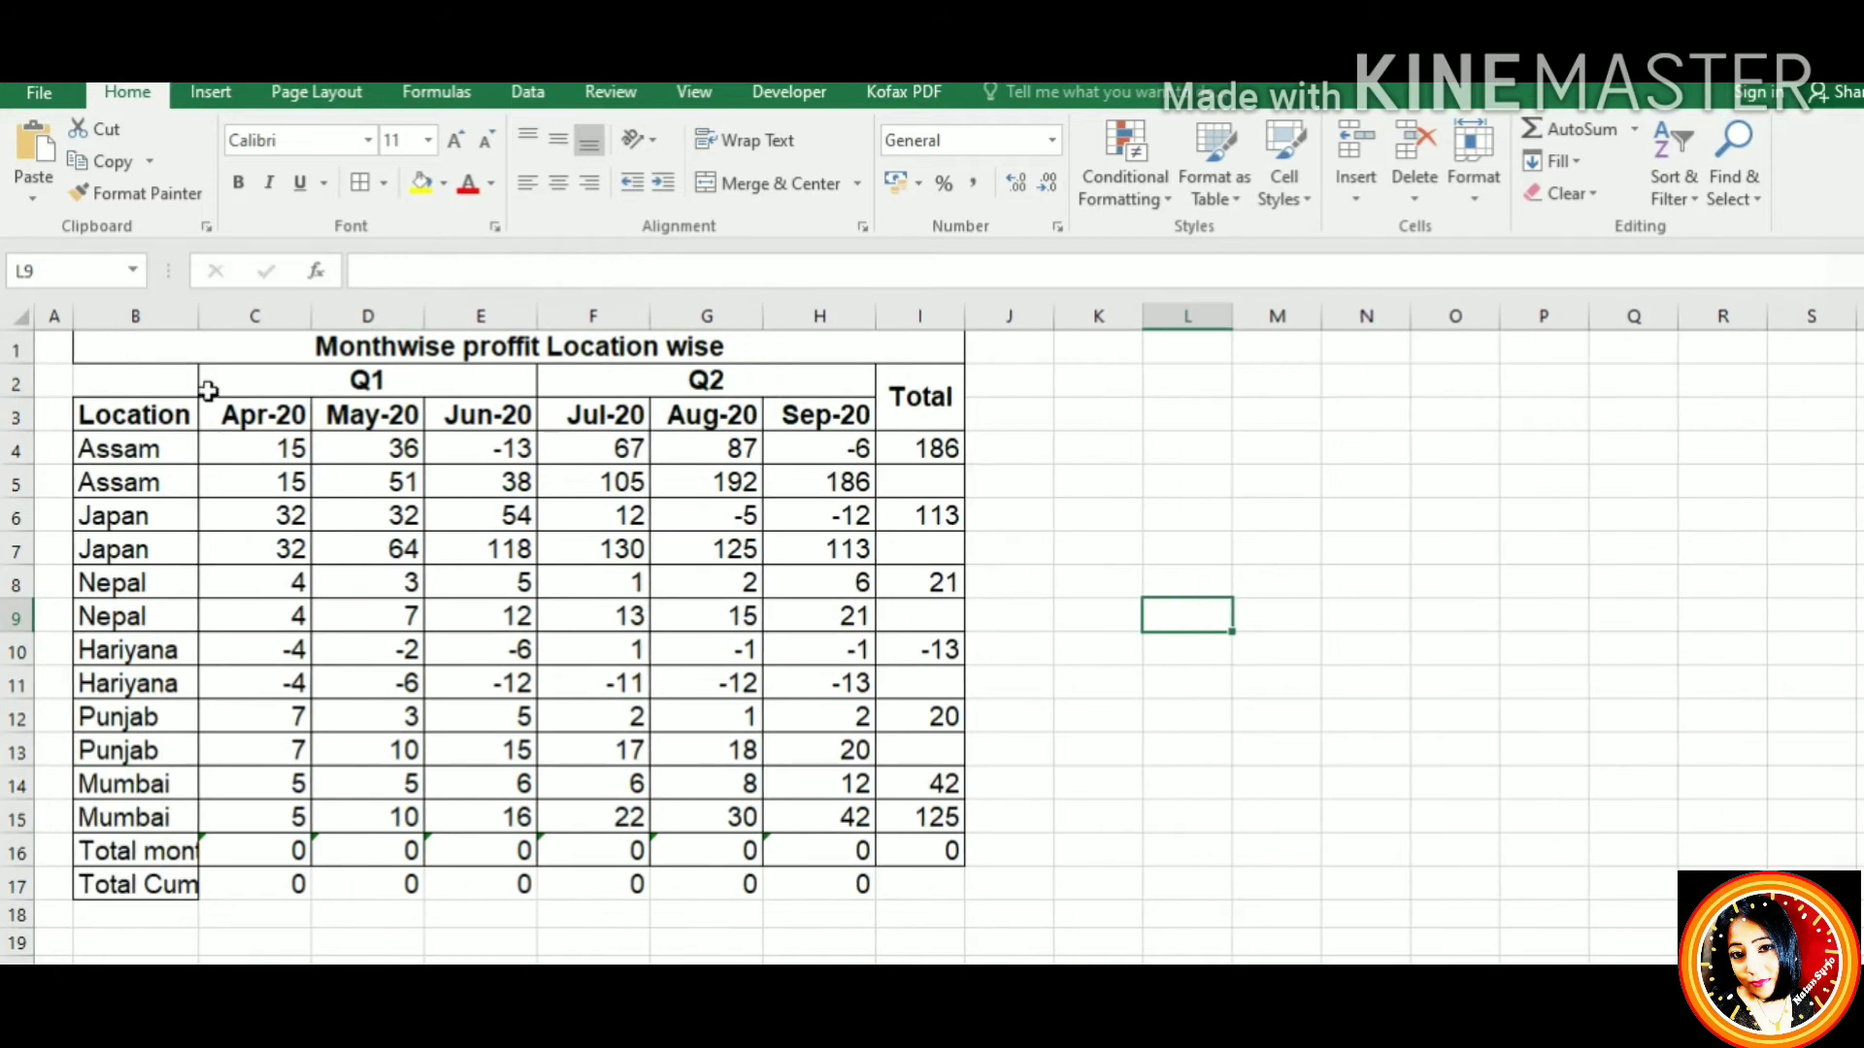
left_click_drag(200, 325, 284, 322)
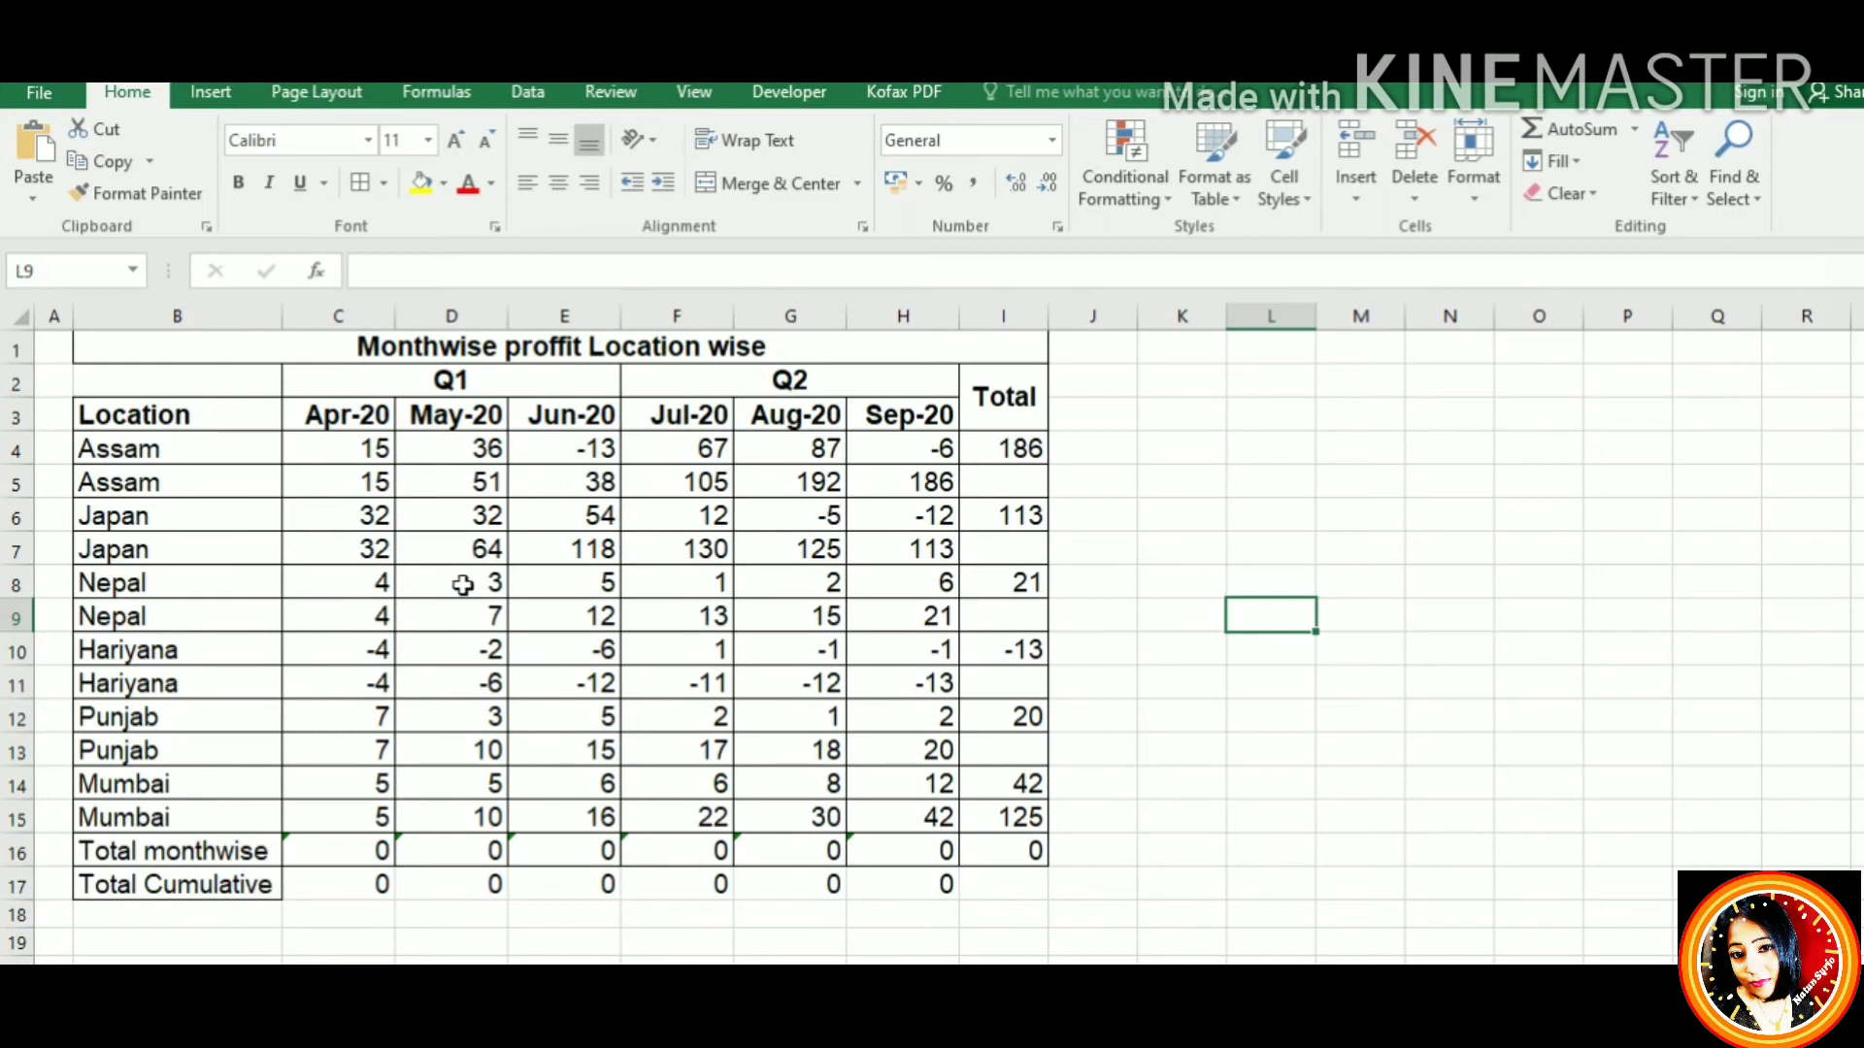
left_click(357, 889)
left_click_drag(350, 885, 1019, 888)
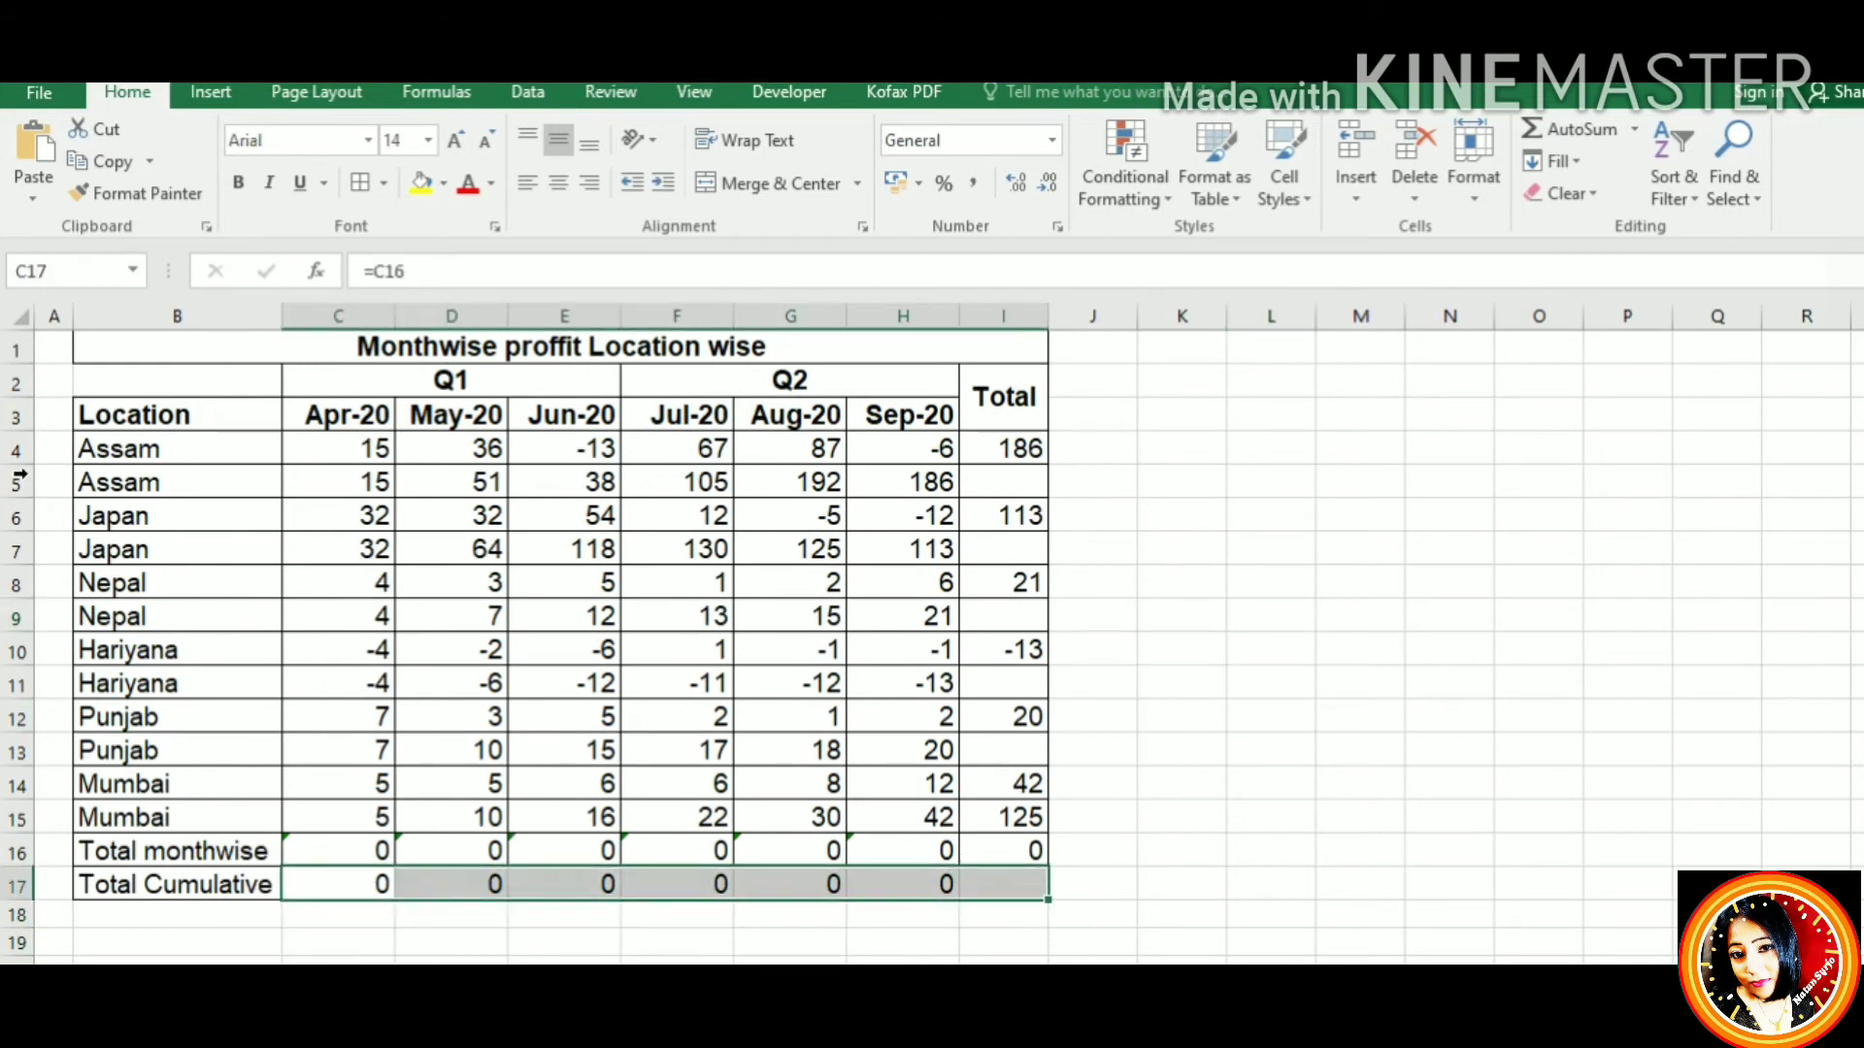
Mark A4, A6, A8, A10, A12 and A14 with 'mo' beside each location's first row
left_click(62, 419)
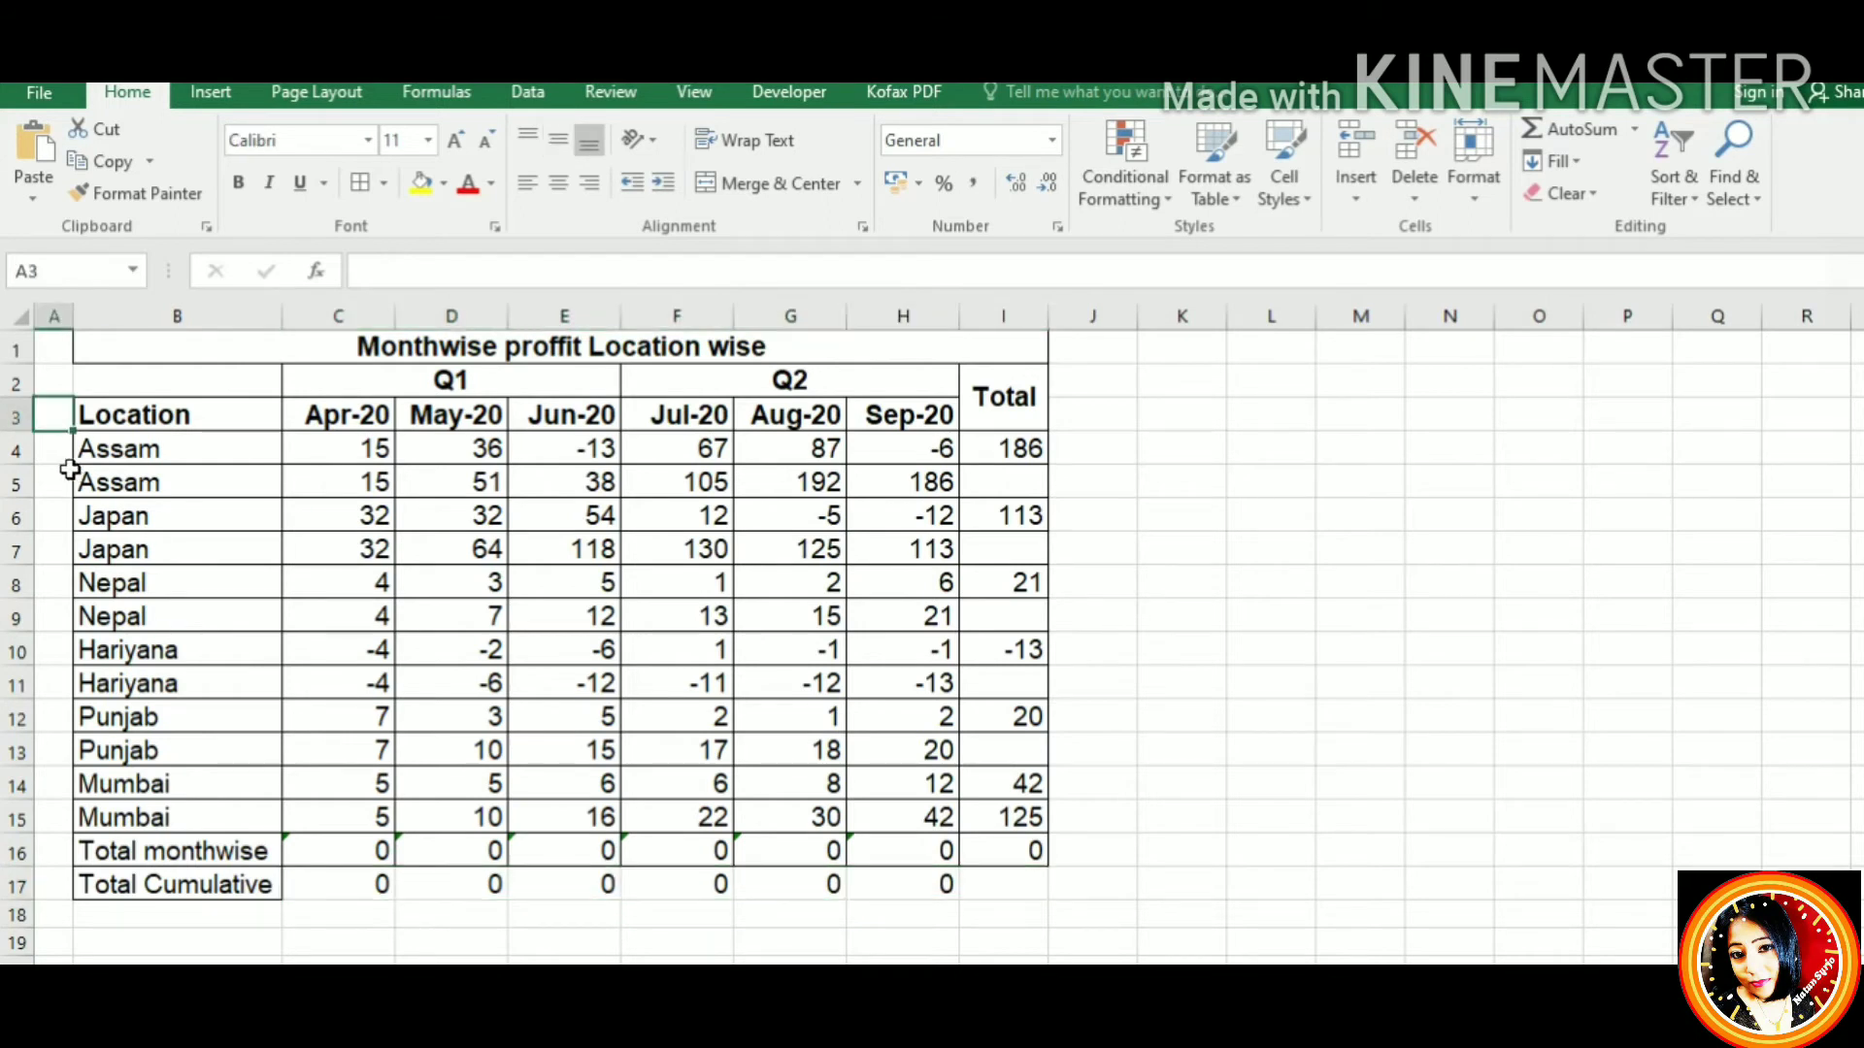
left_click(73, 461)
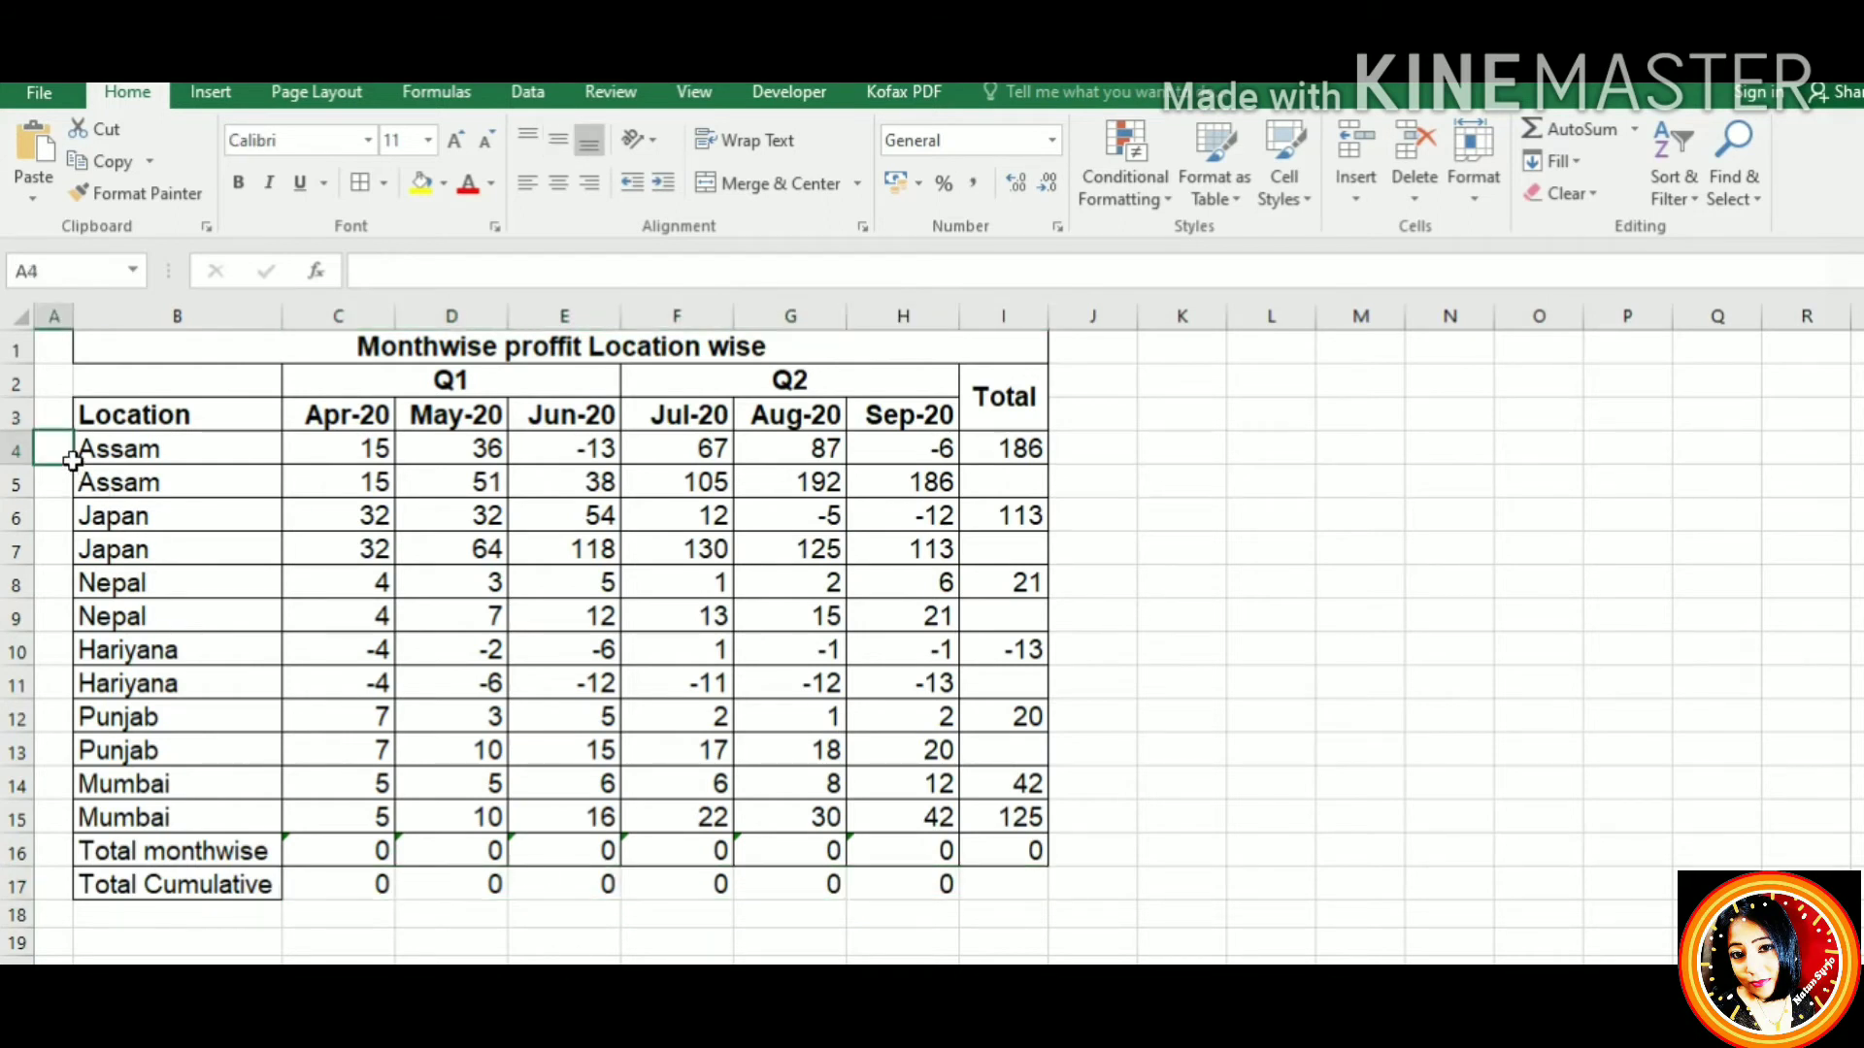
type("mo")
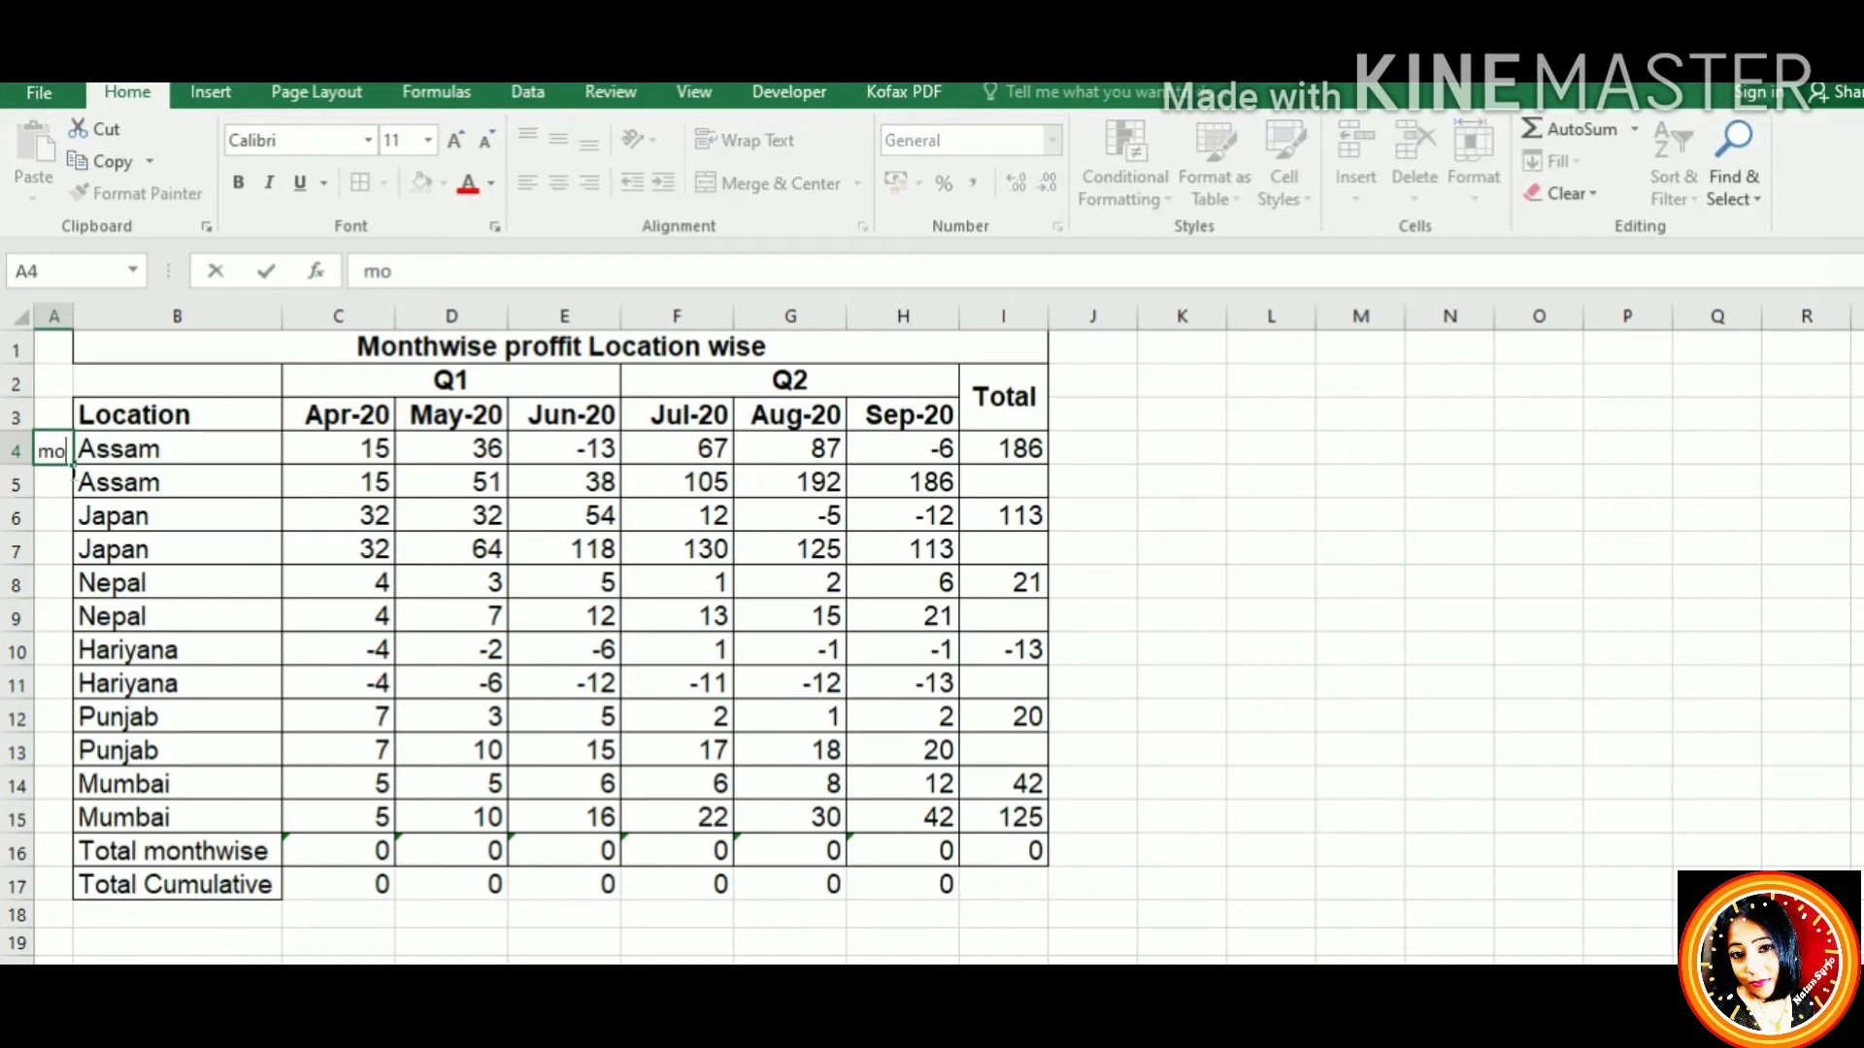
left_click(54, 532)
type("mo")
key("Return")
left_click(61, 602)
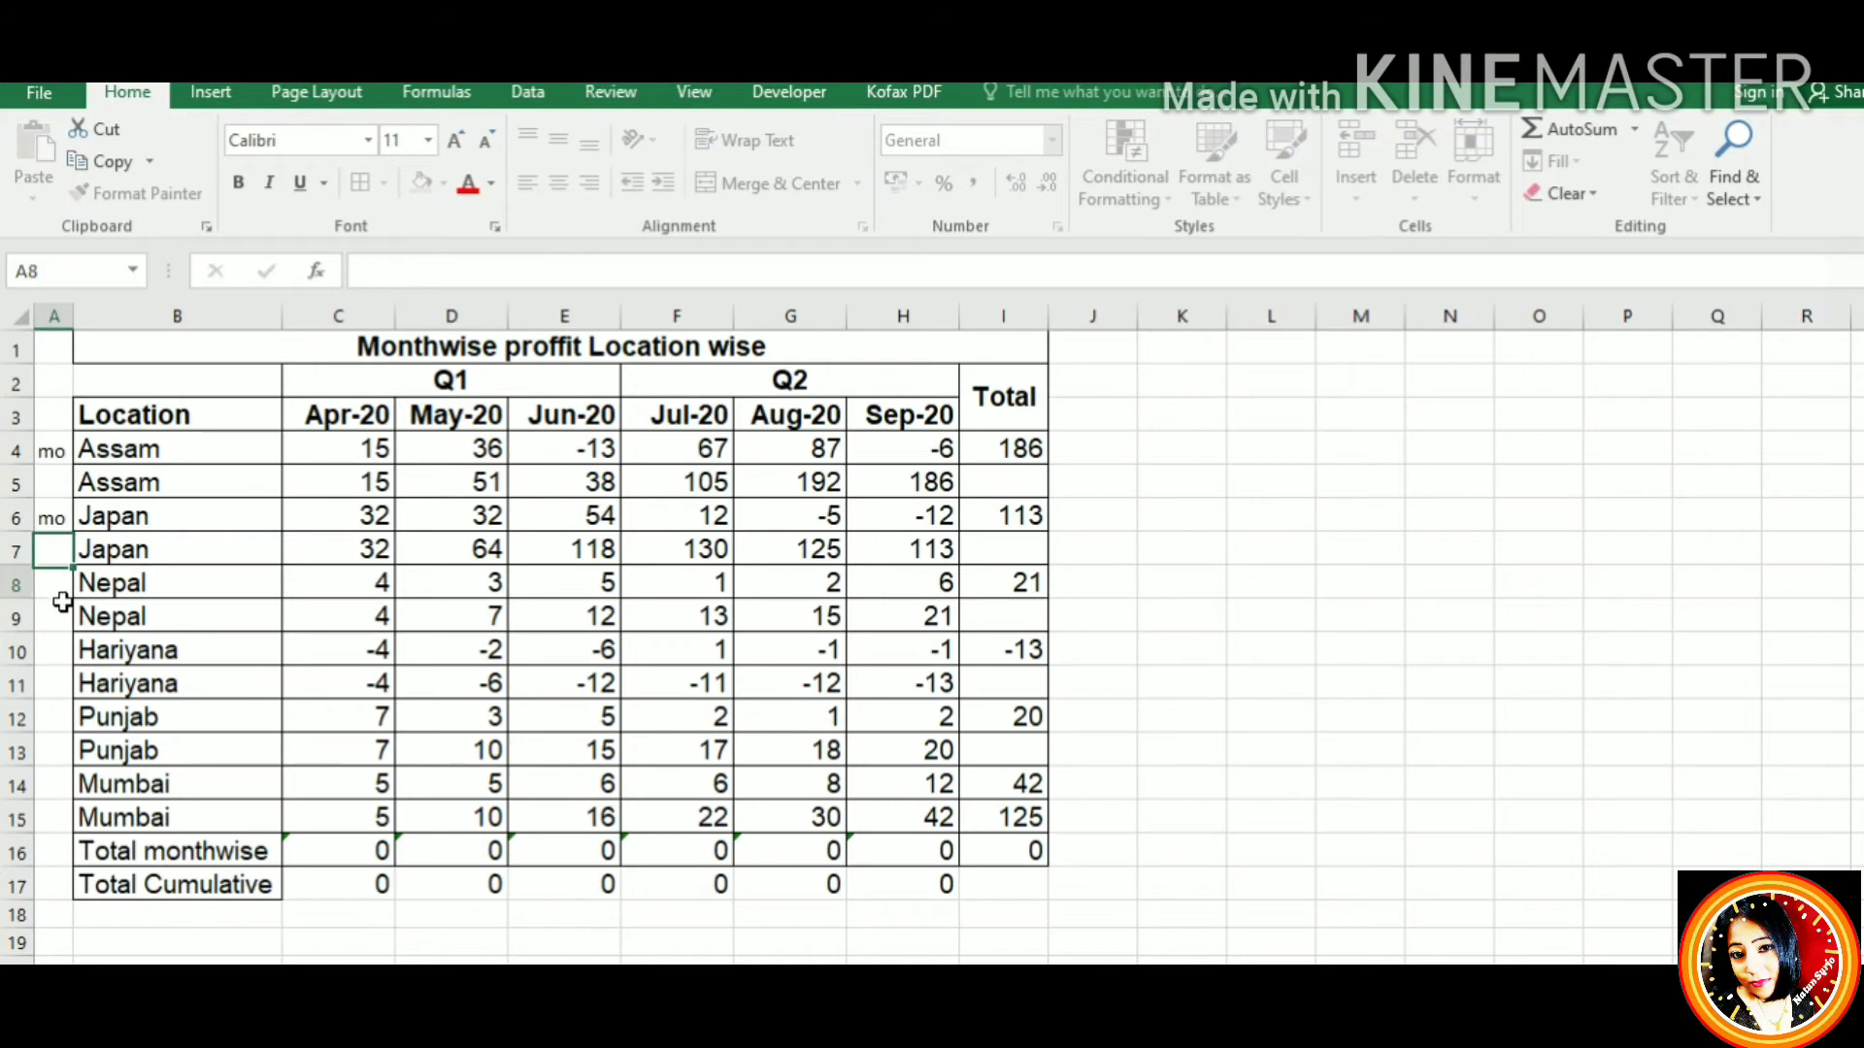
type("mo")
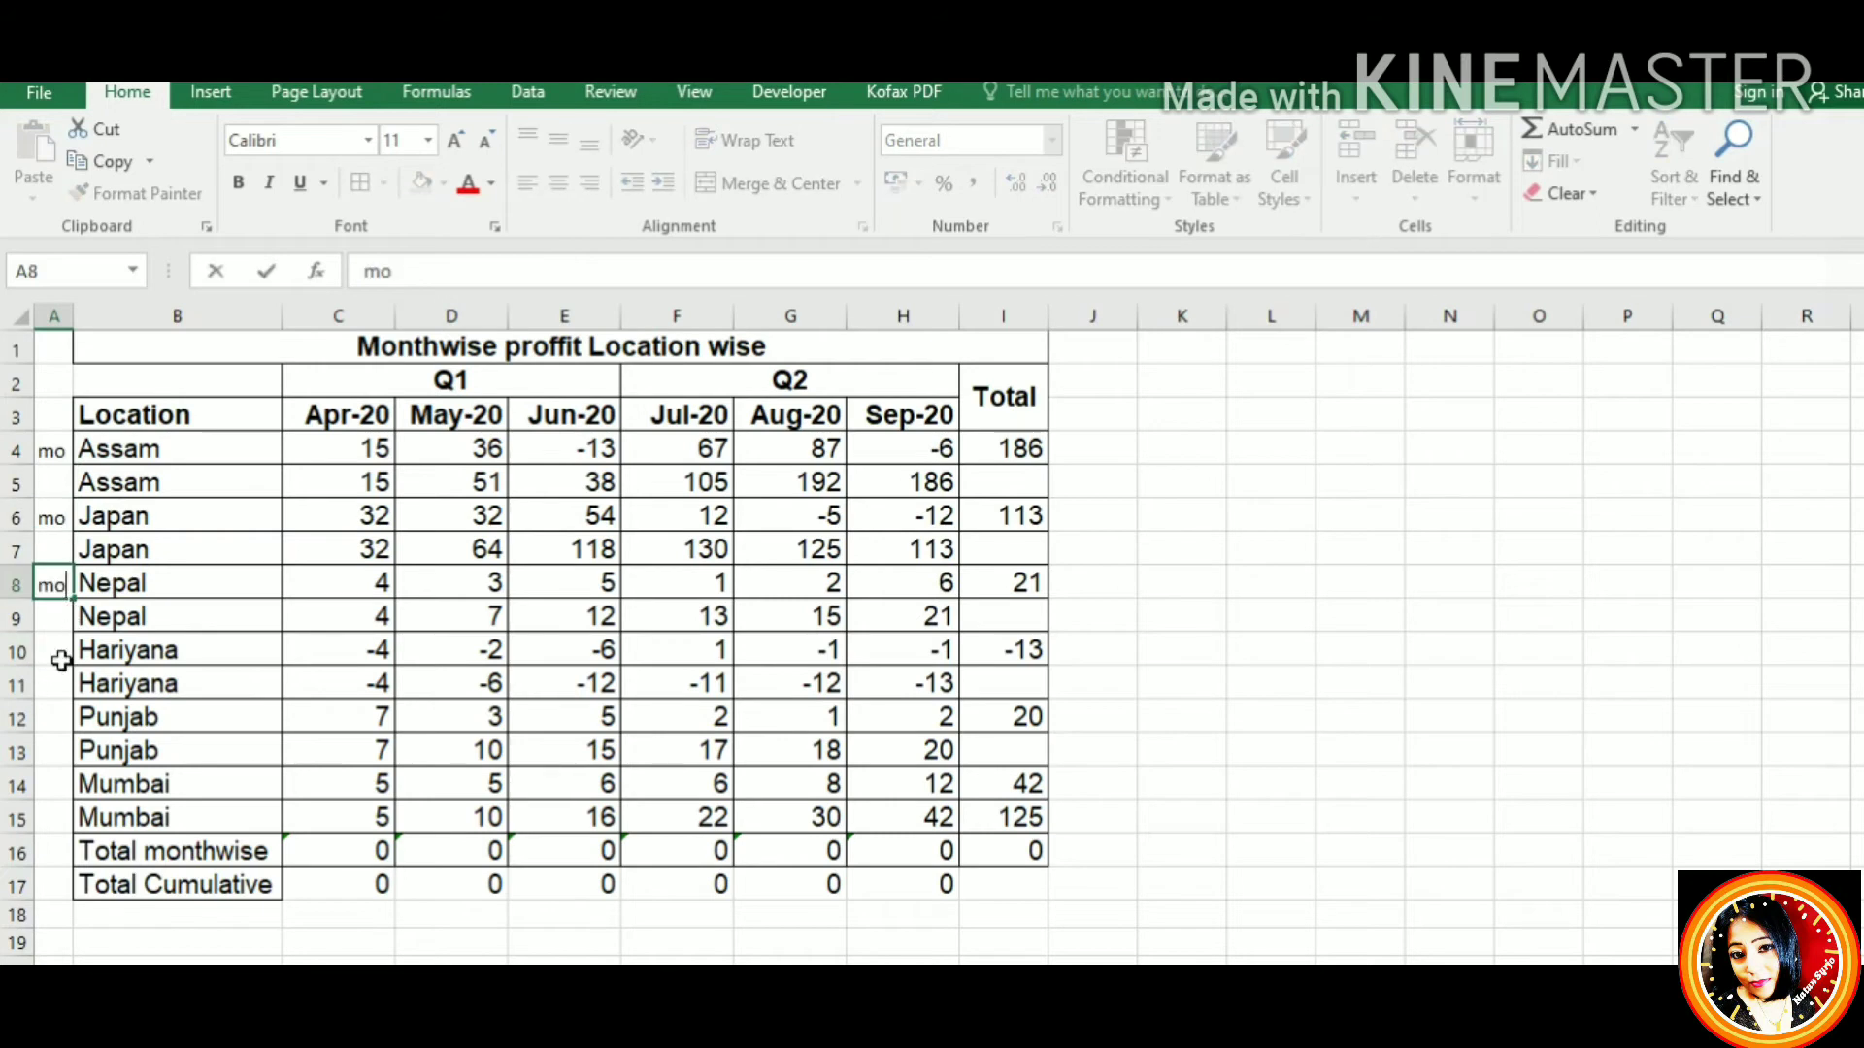
left_click(71, 663)
type("mo")
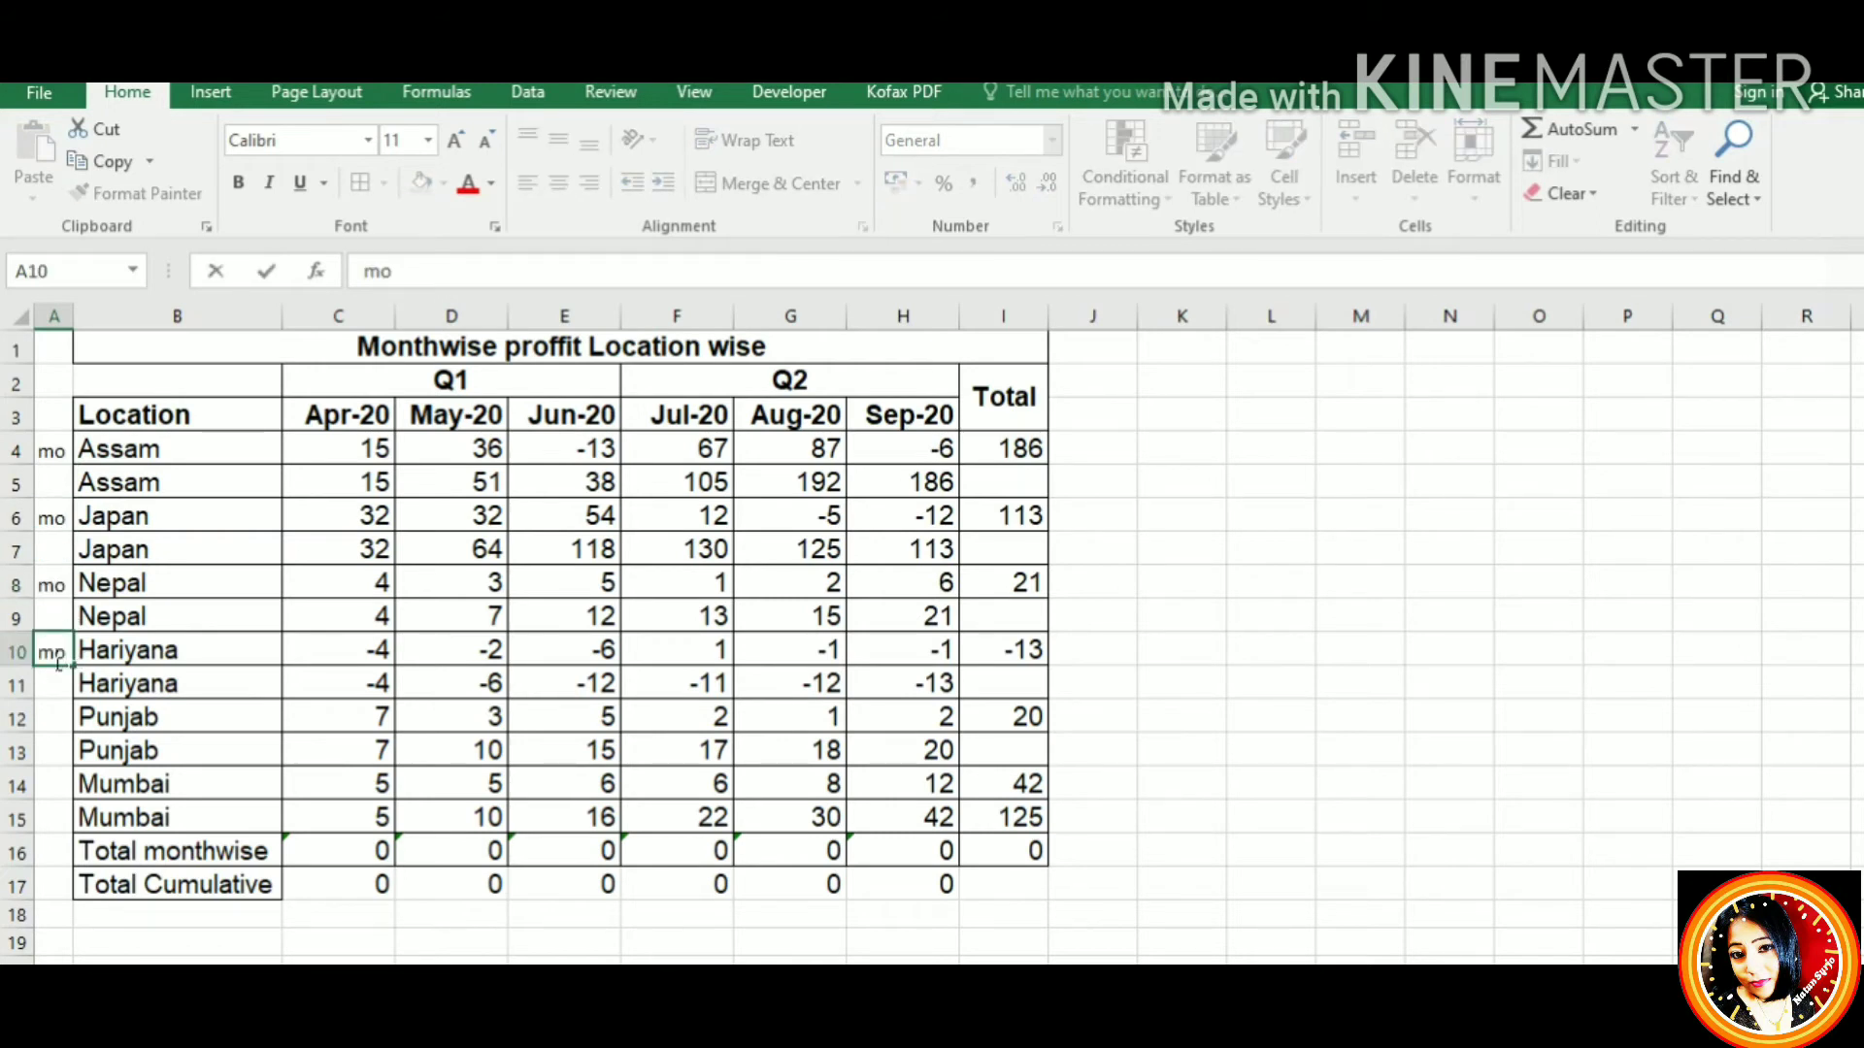
left_click(66, 718)
type("mo")
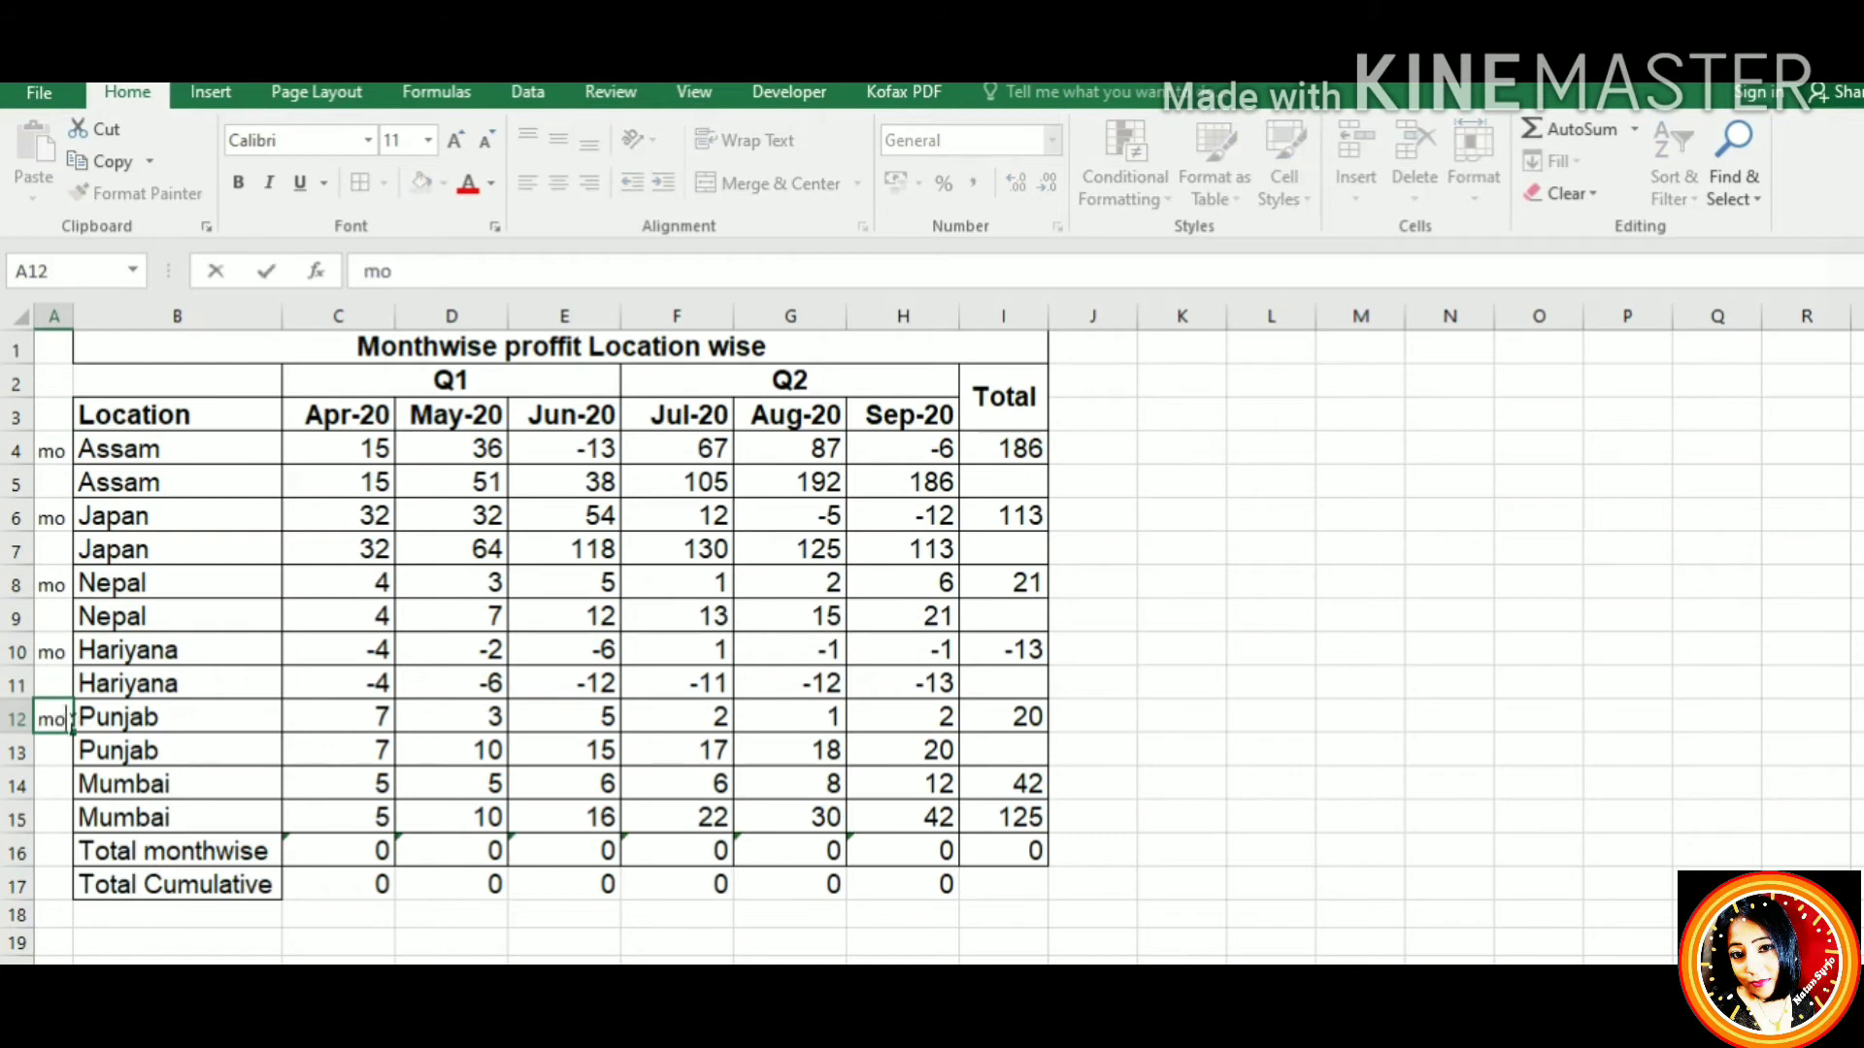
left_click(53, 785)
type("mo")
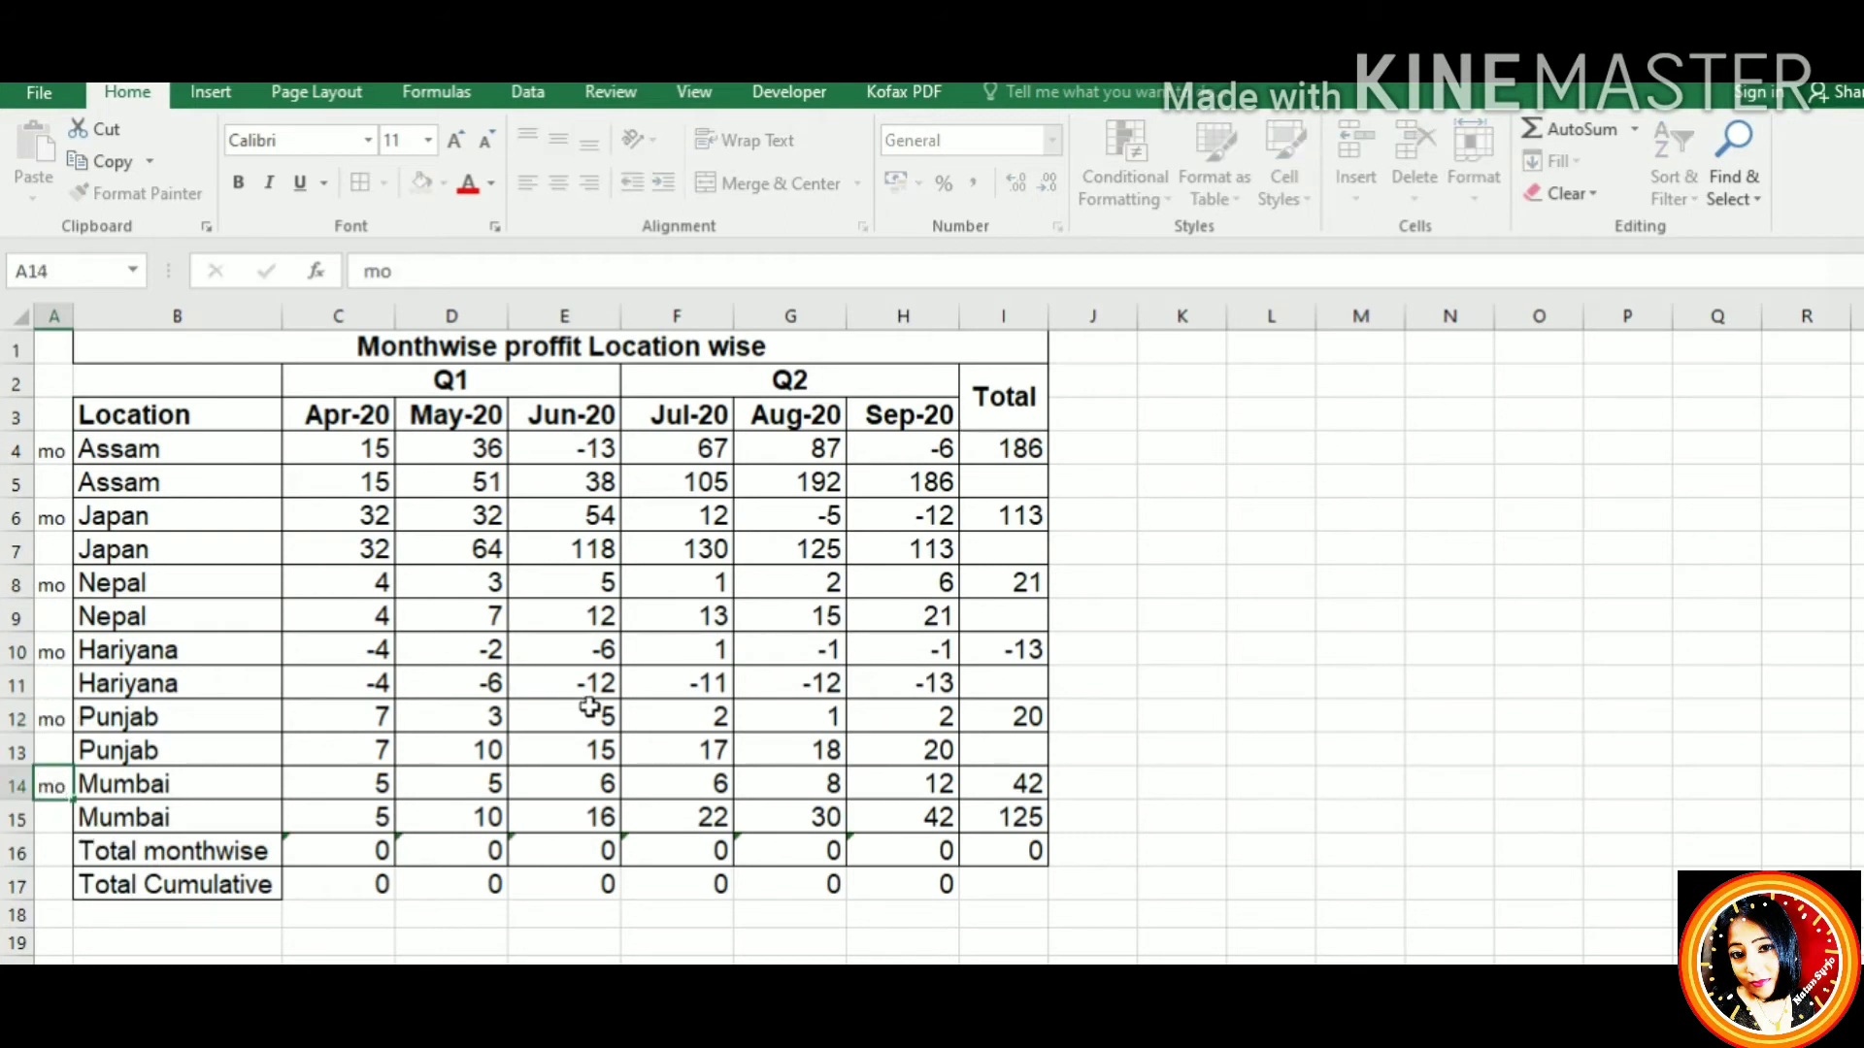
Check the SUMIF formula in C16, then mark A16 with 'mo' so the totals reach 369
left_click(594, 690)
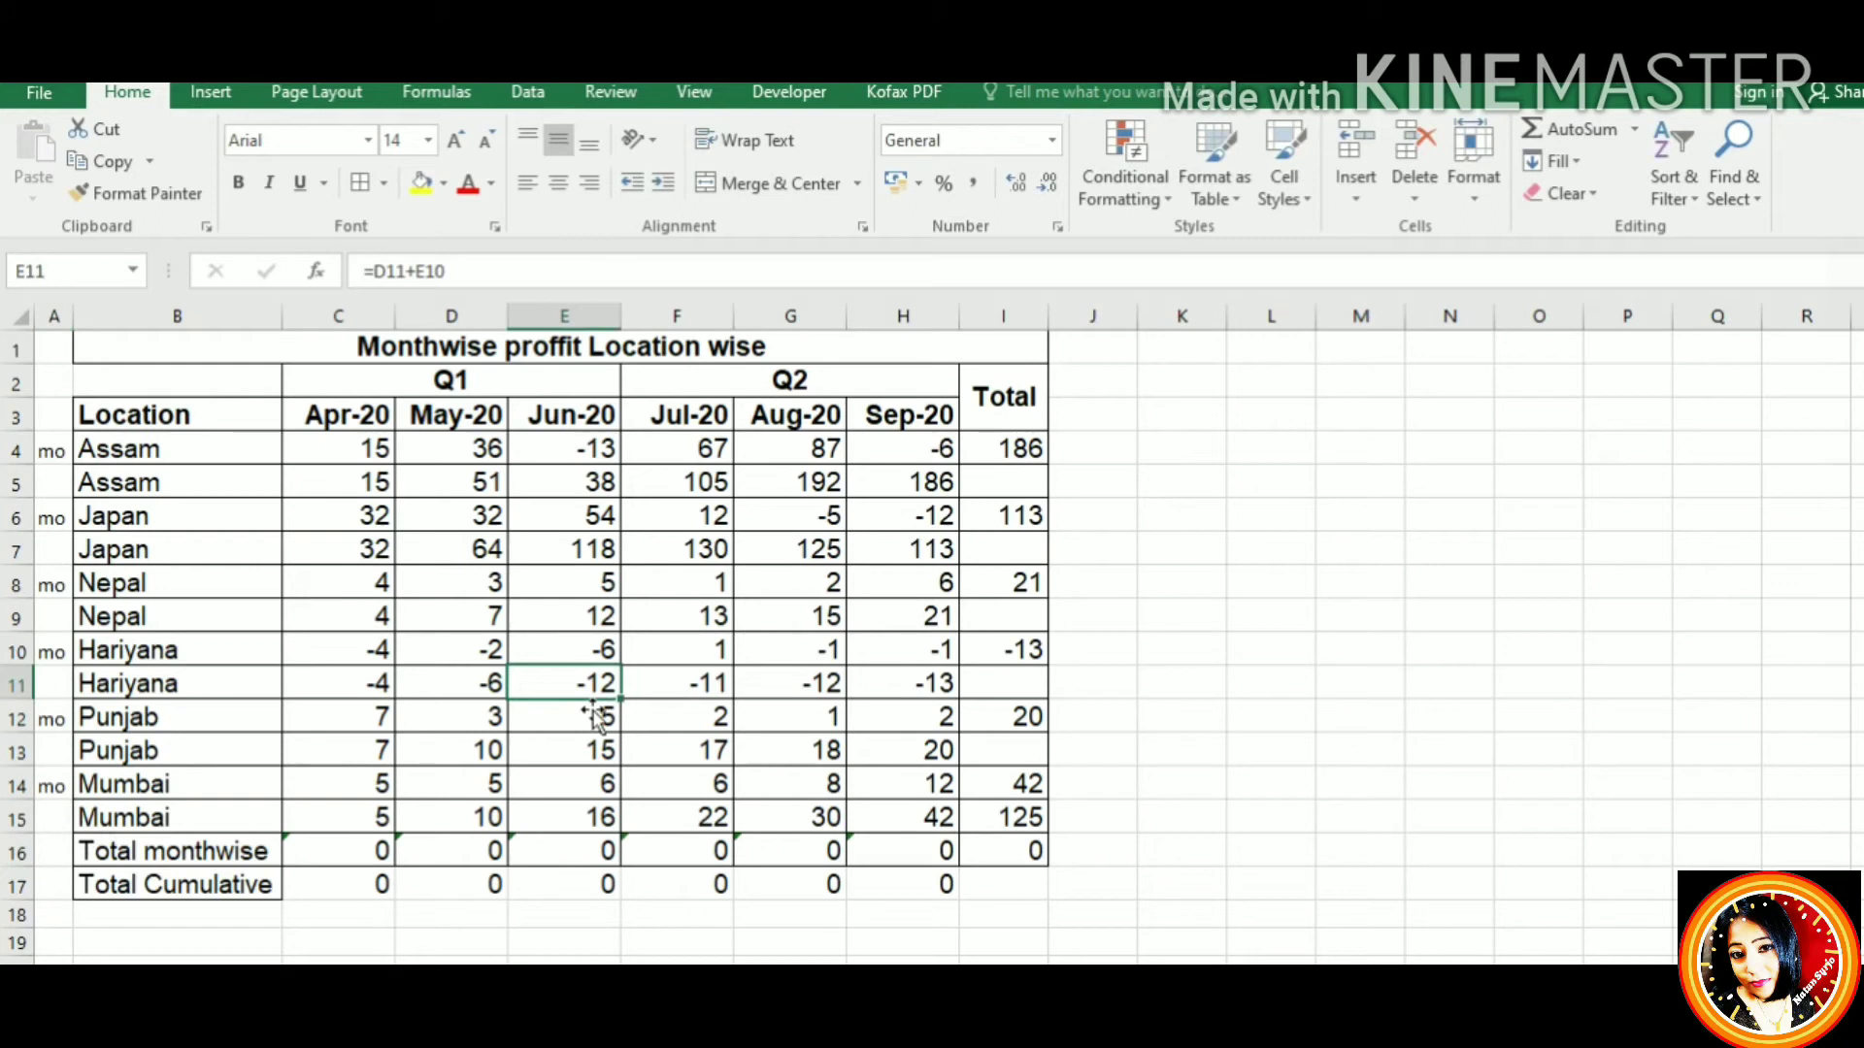
left_click(350, 854)
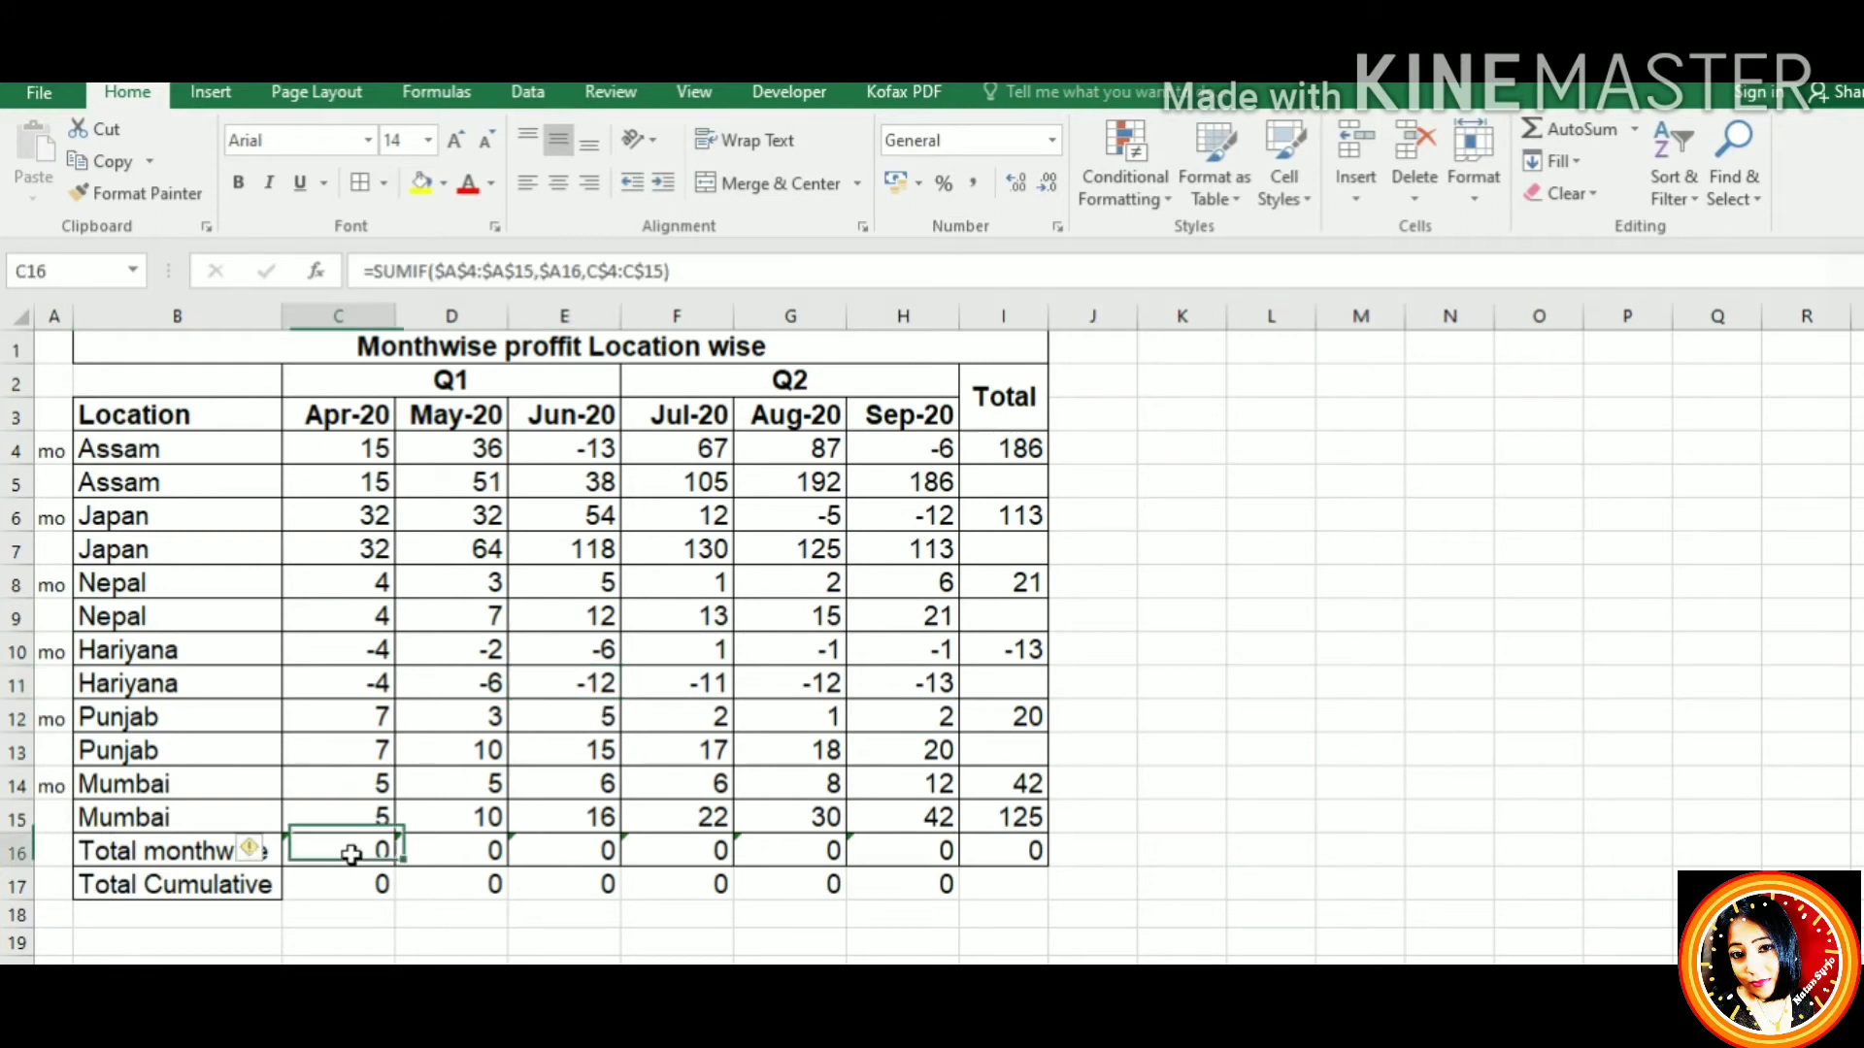
left_click(716, 283)
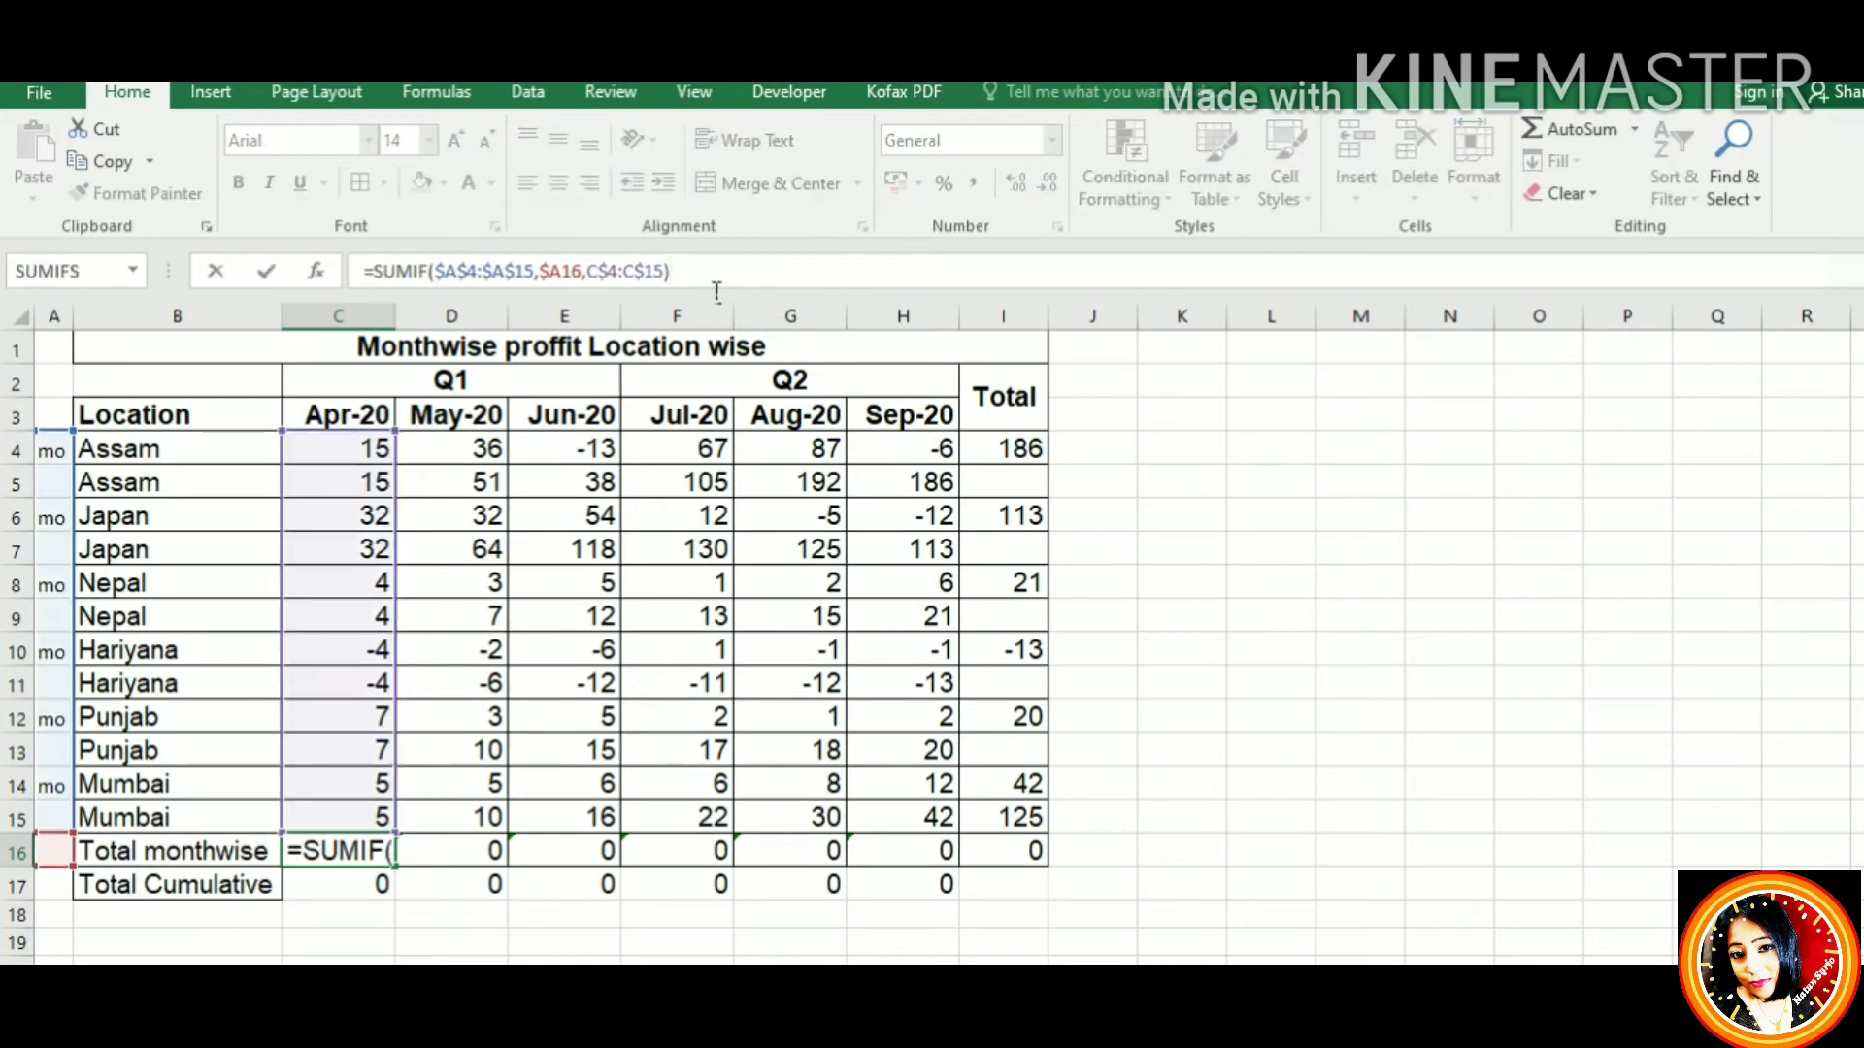
left_click(55, 860)
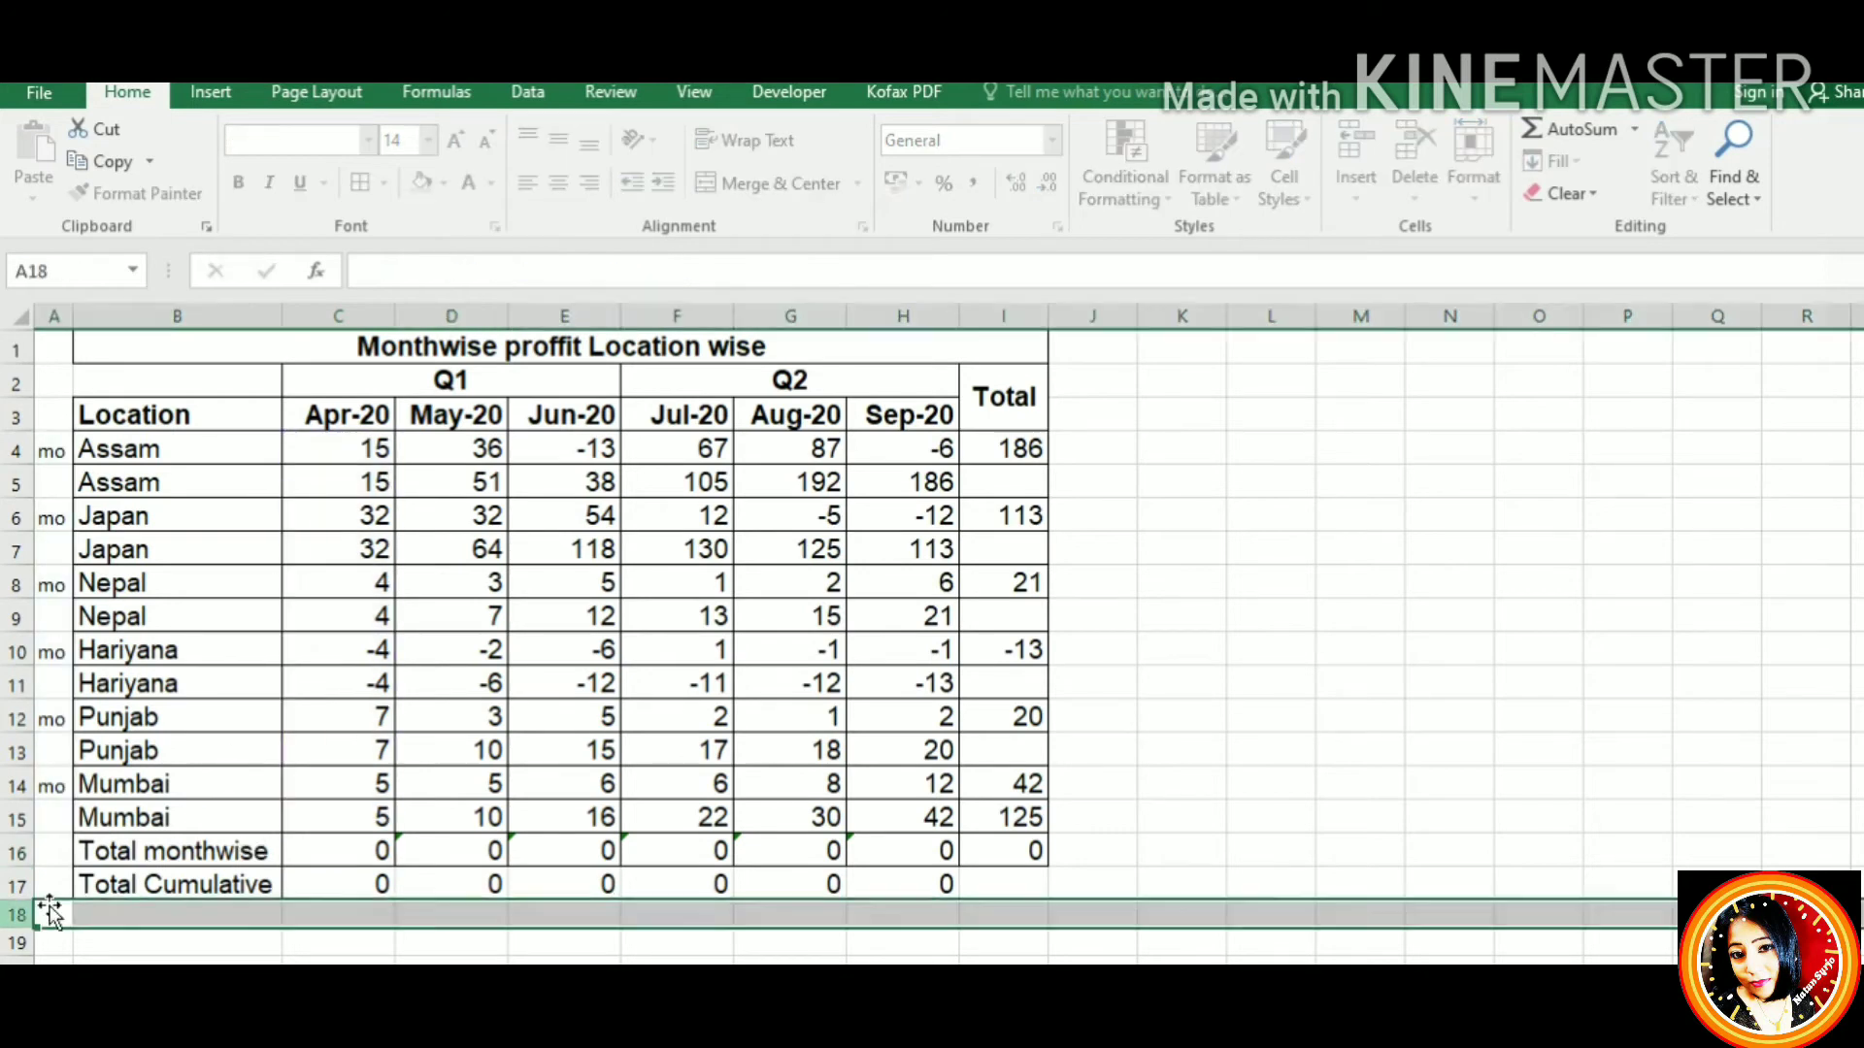
type("mo")
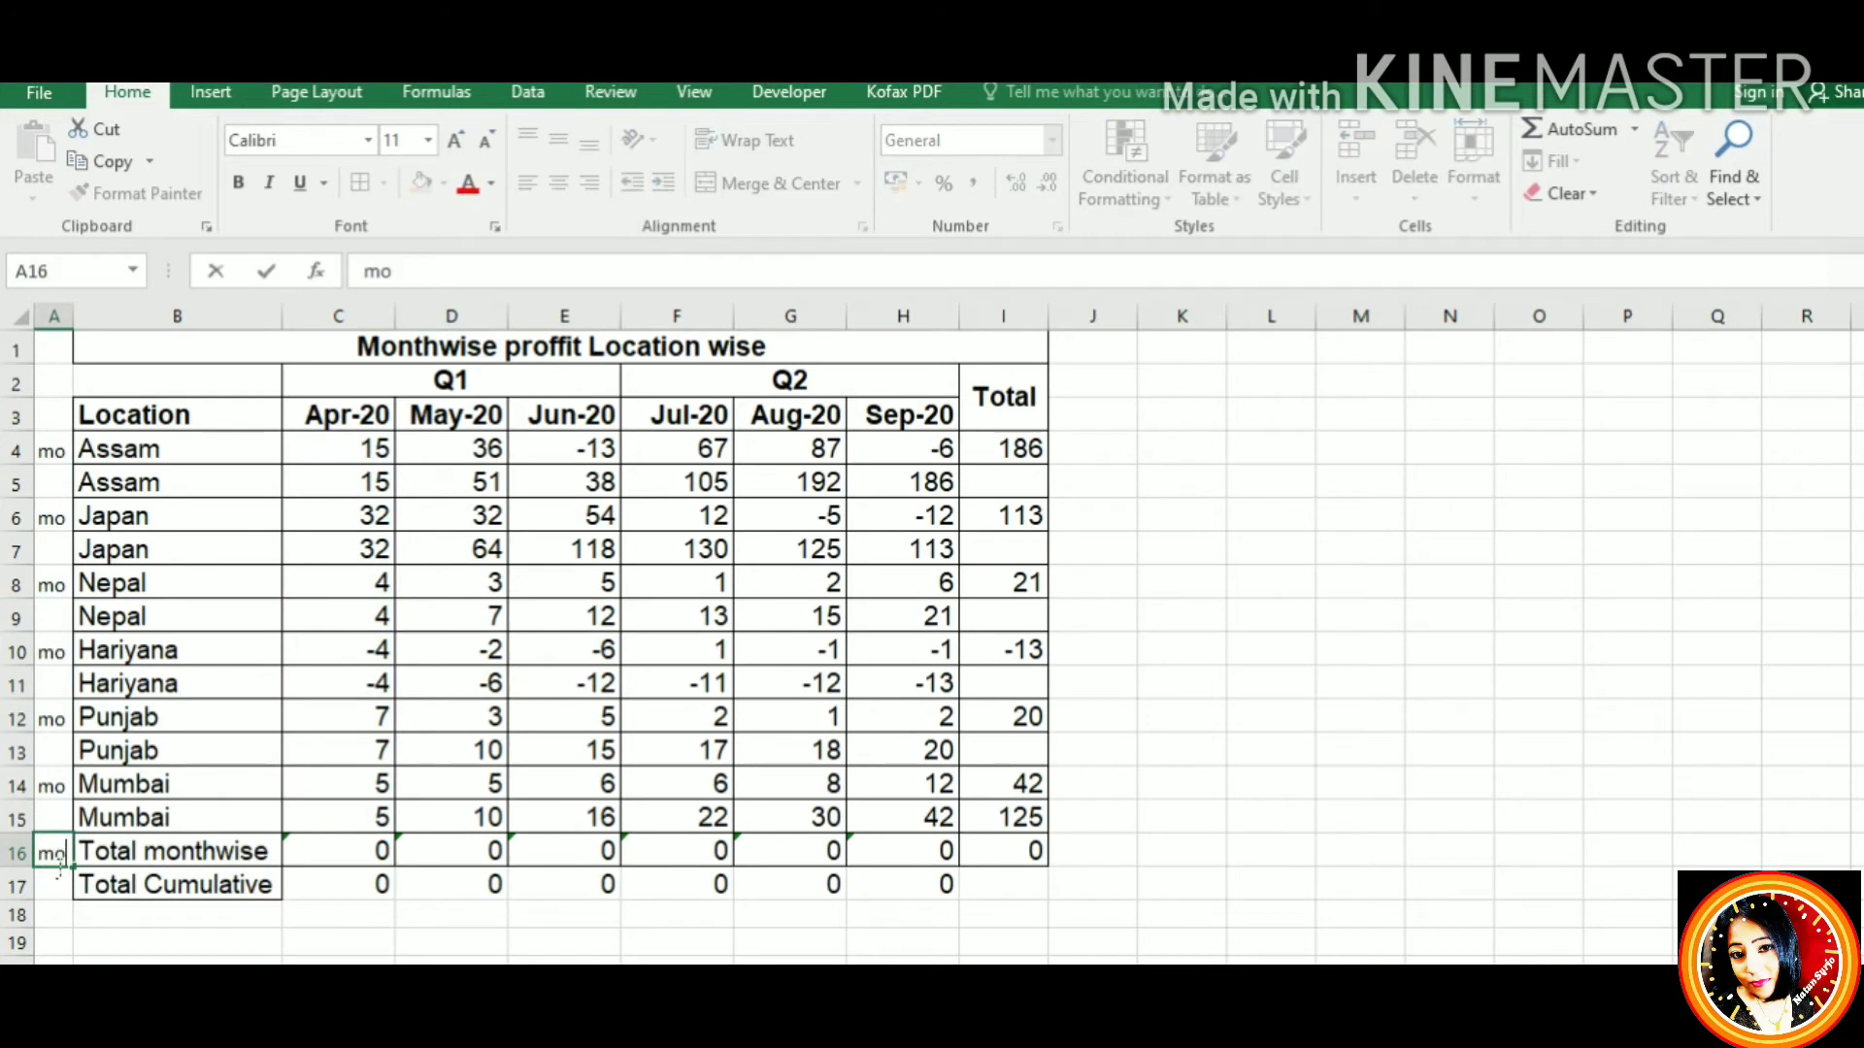
left_click(566, 927)
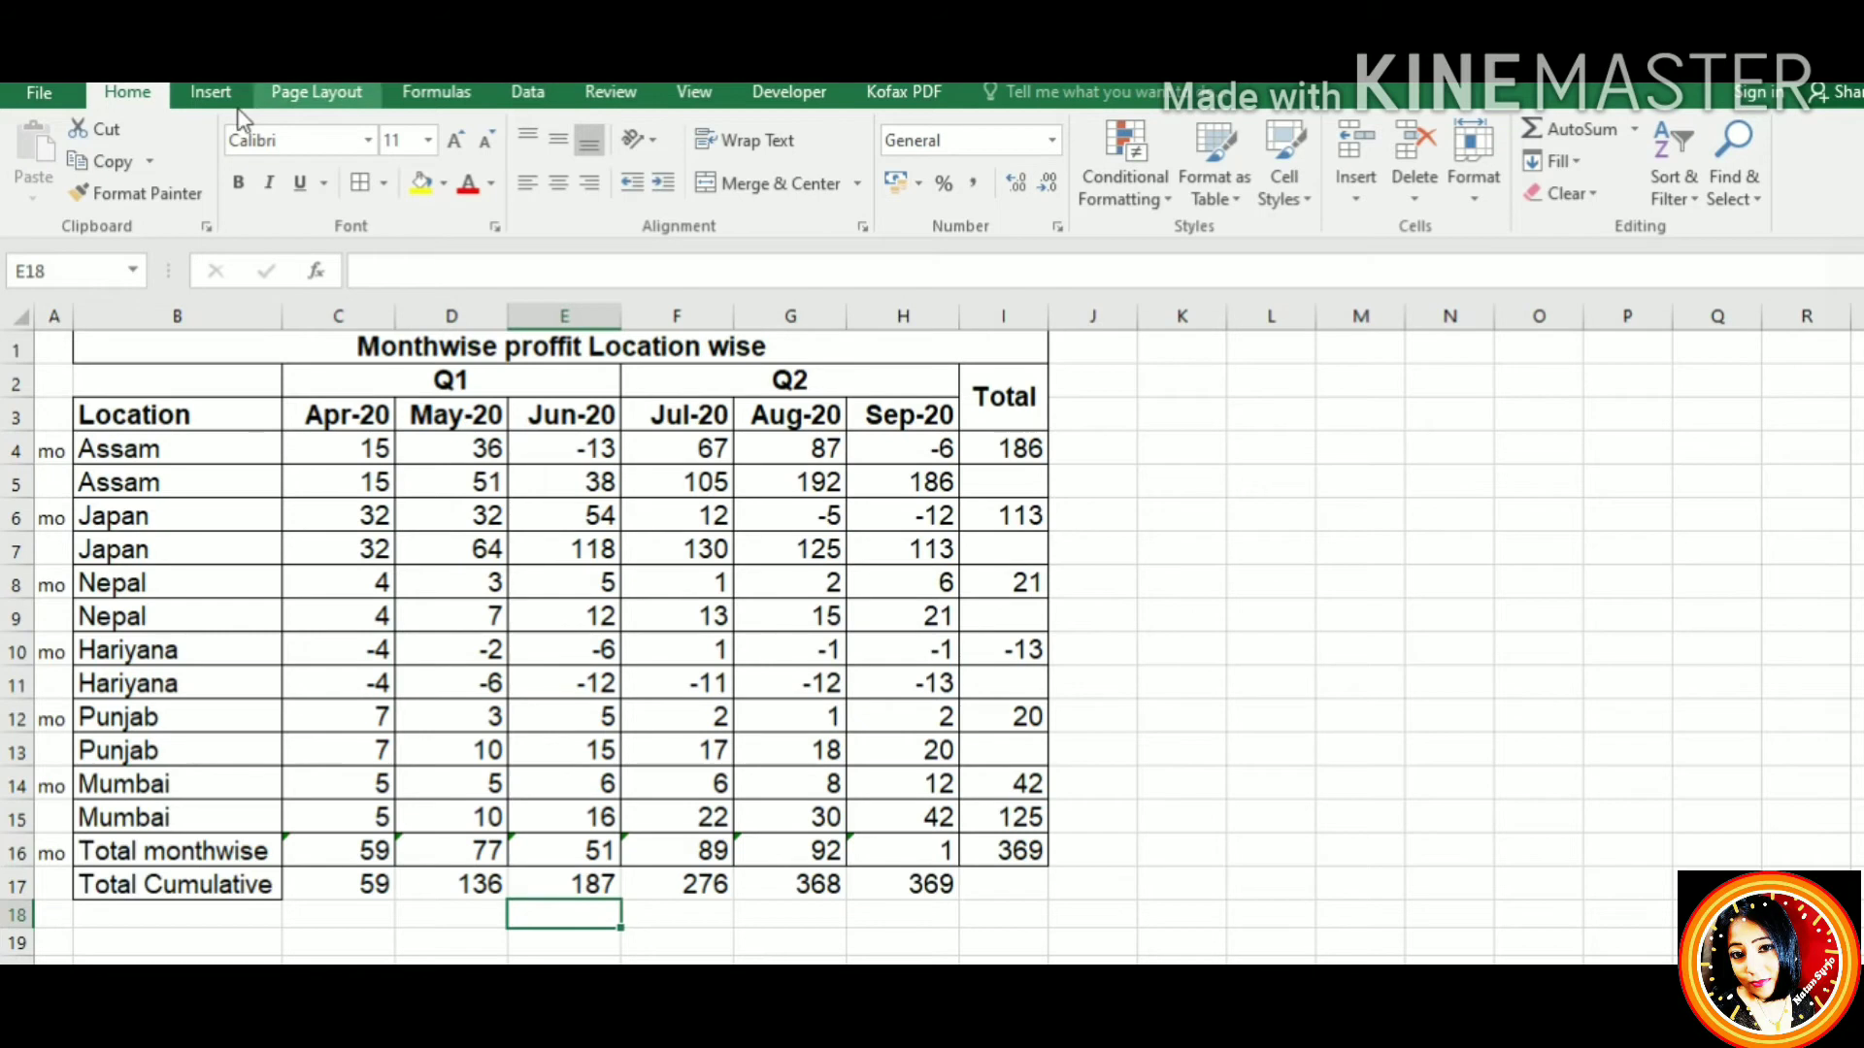
Insert a line chart with markers and move it to the right of the table
left_click(211, 95)
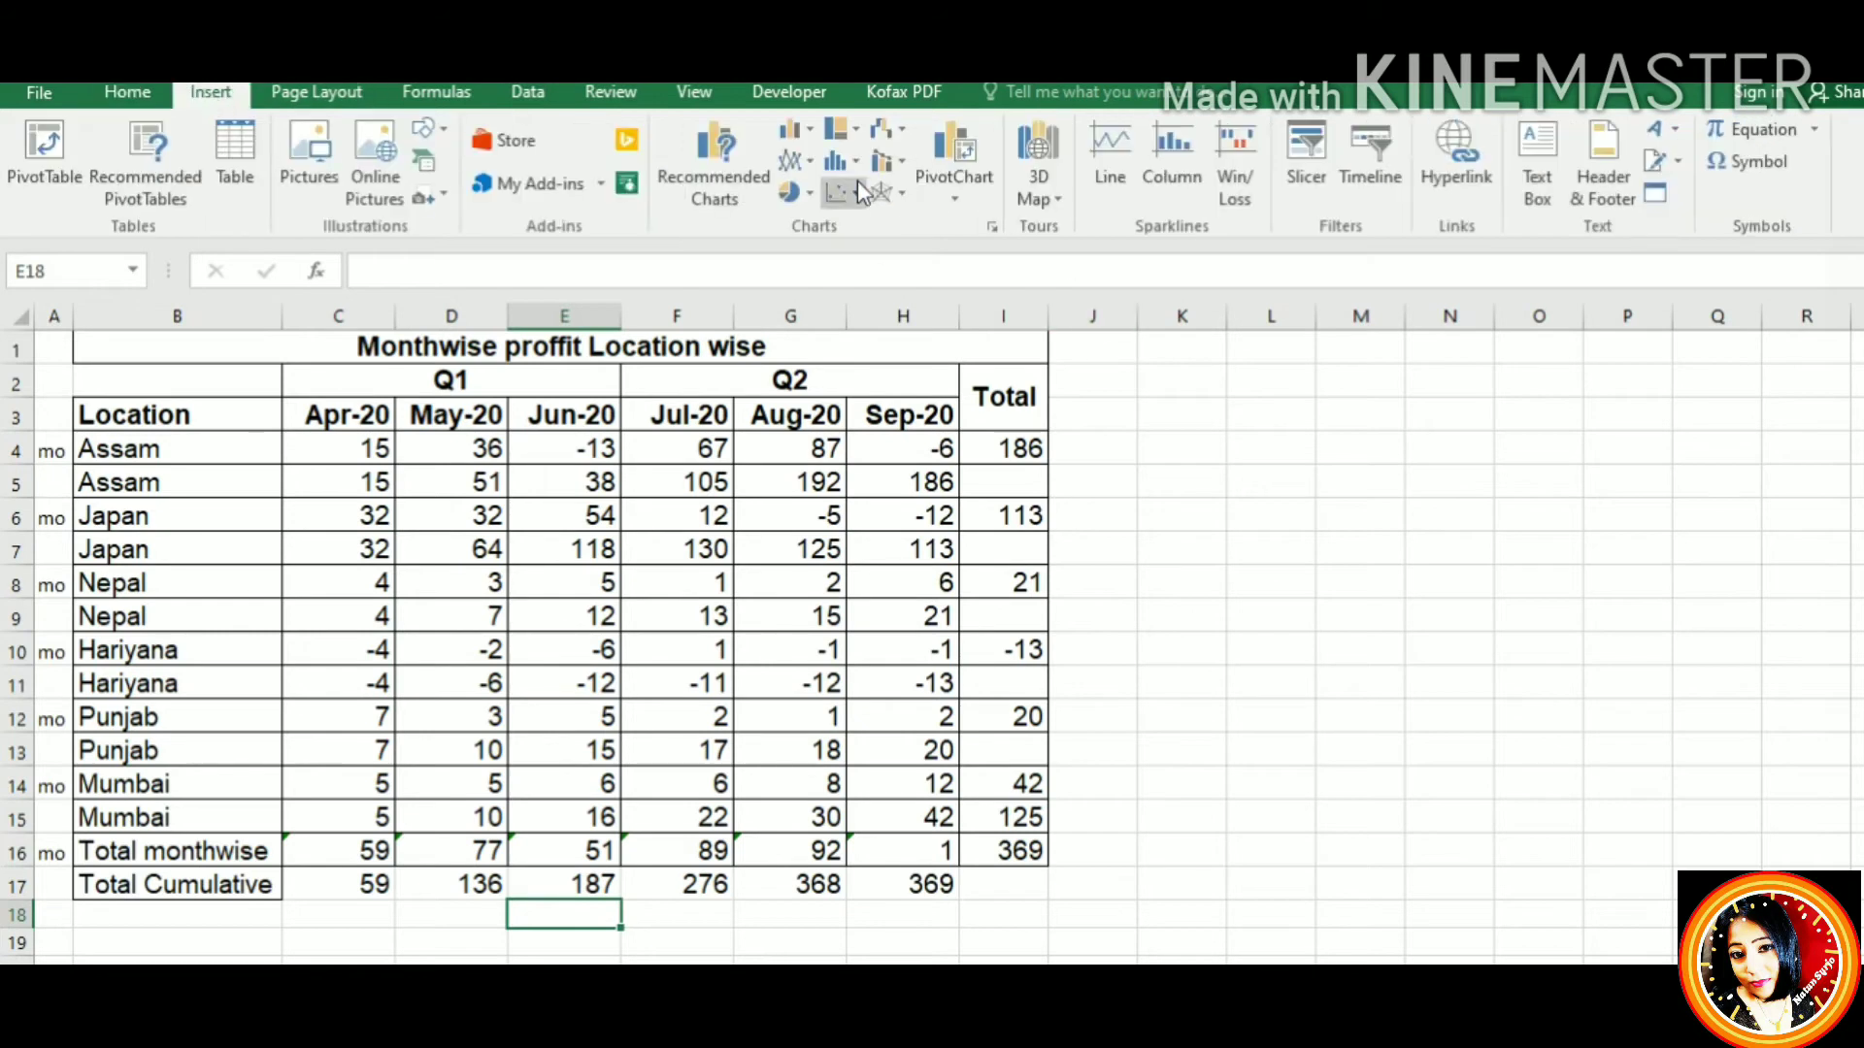
left_click(809, 163)
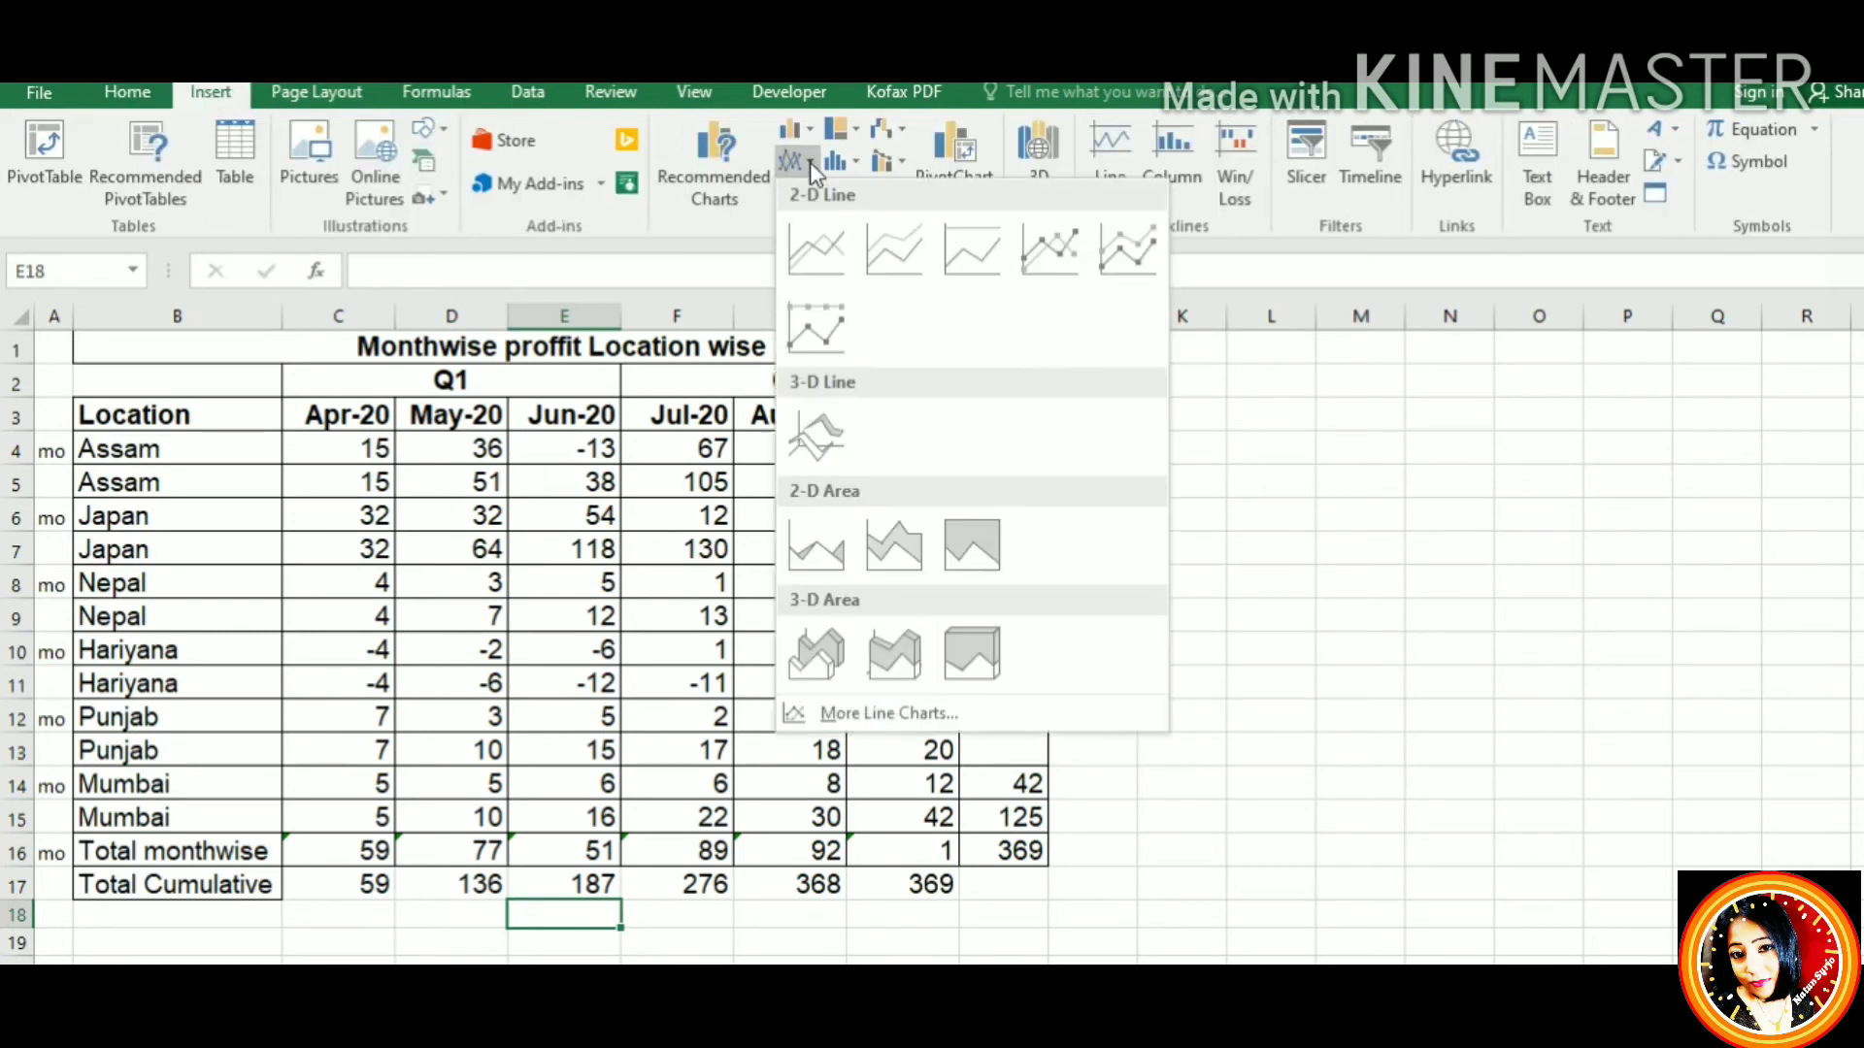
left_click(1043, 248)
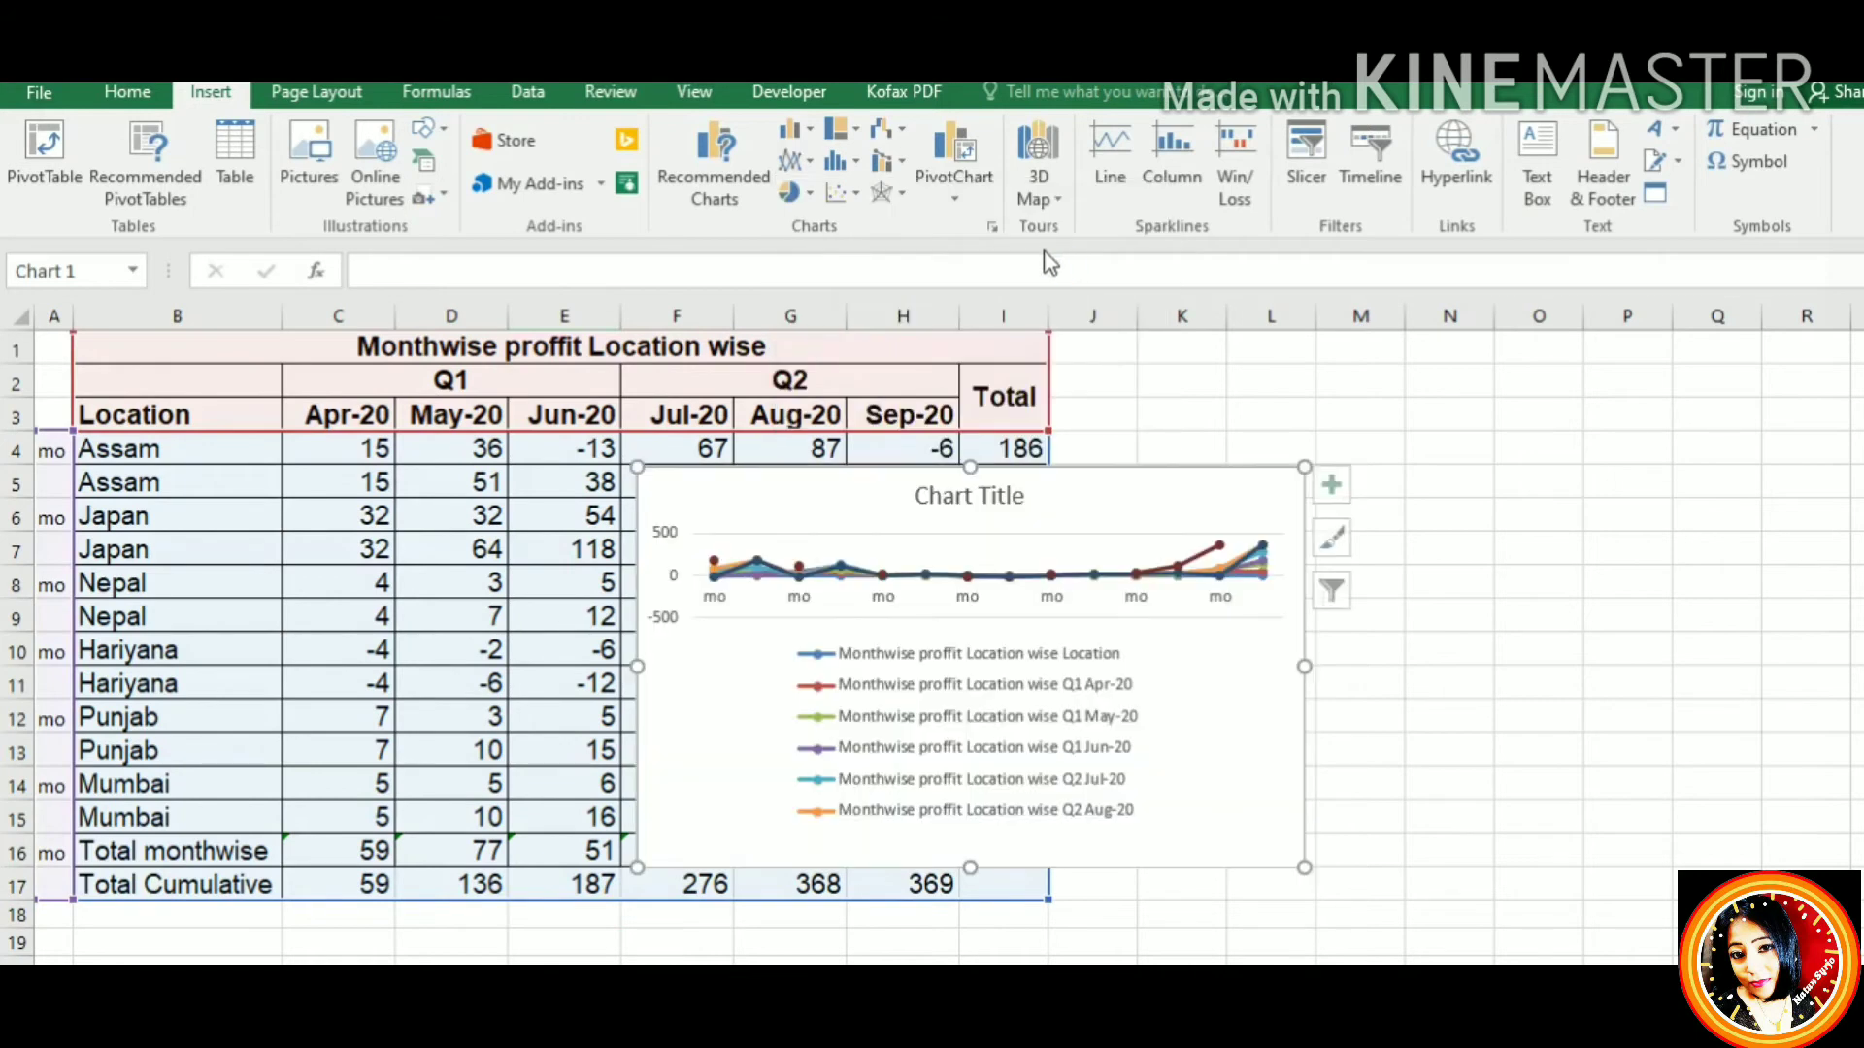
left_click_drag(1116, 520, 1403, 428)
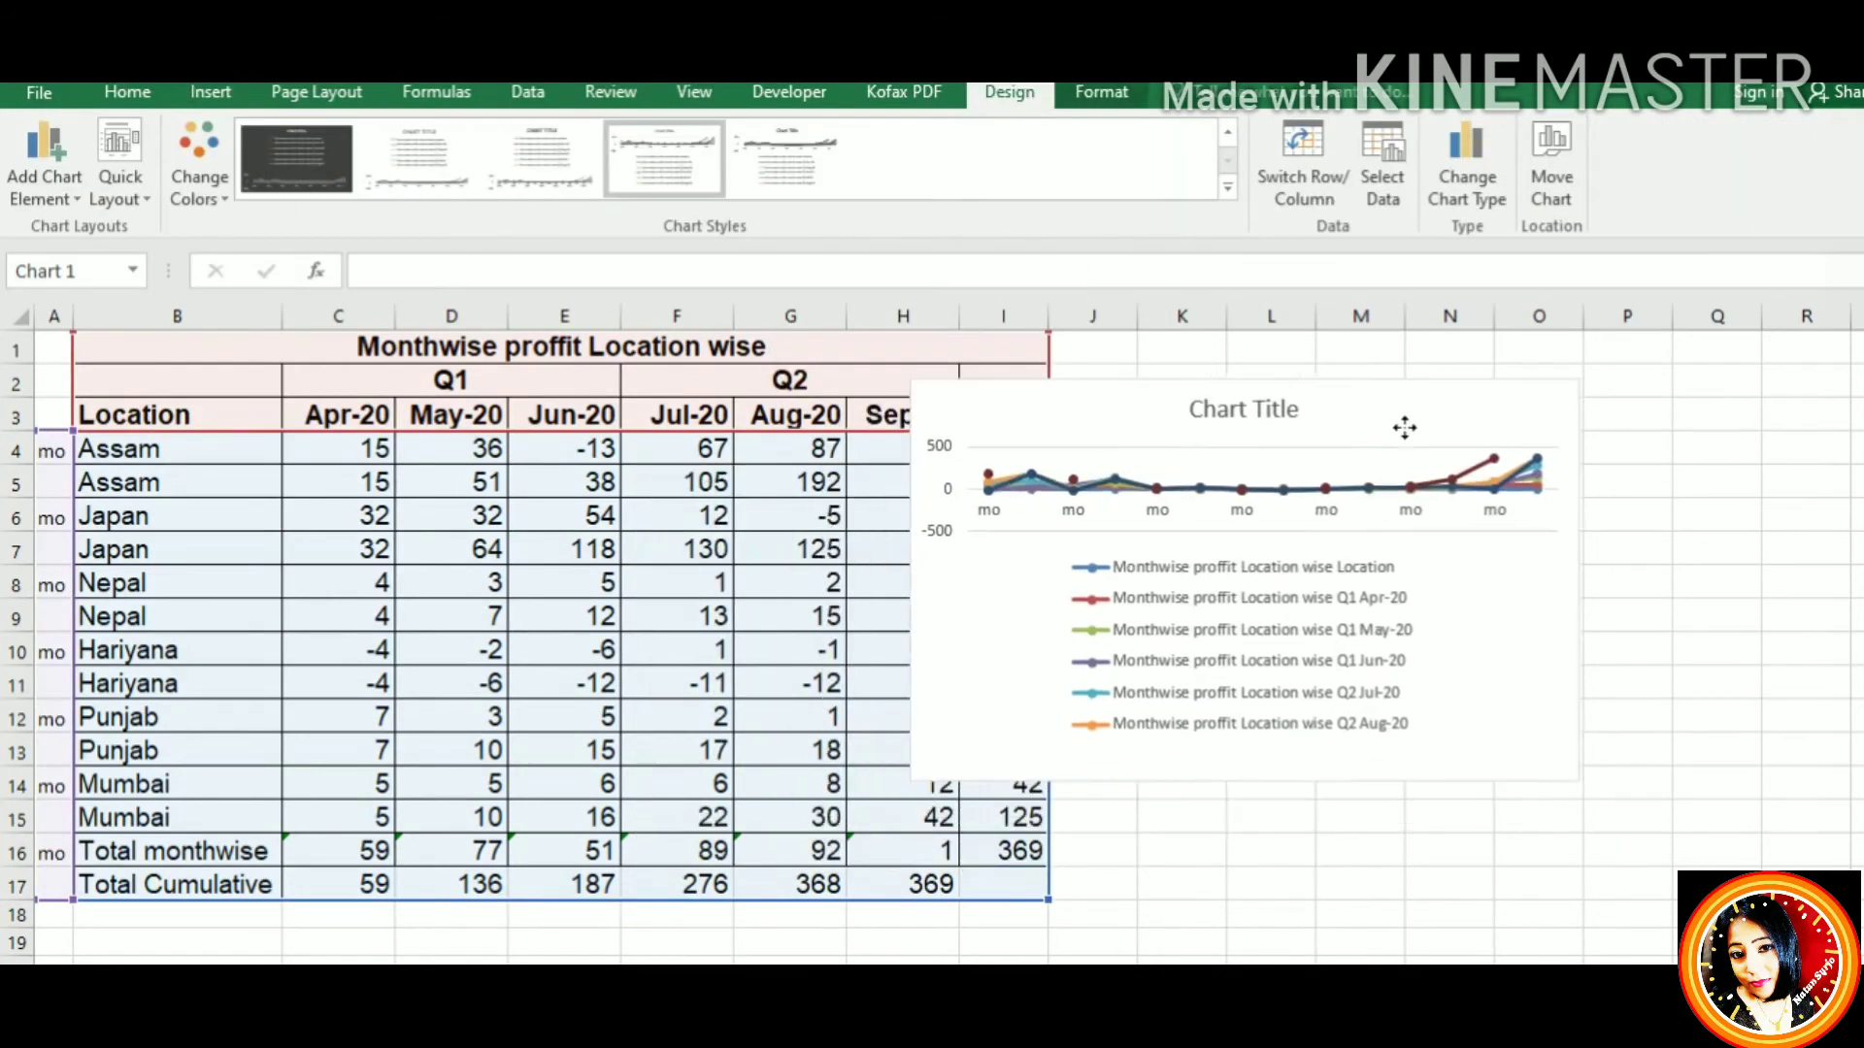
Set the chart's data range to B3:H17 in Select Data Source
right_click(1340, 458)
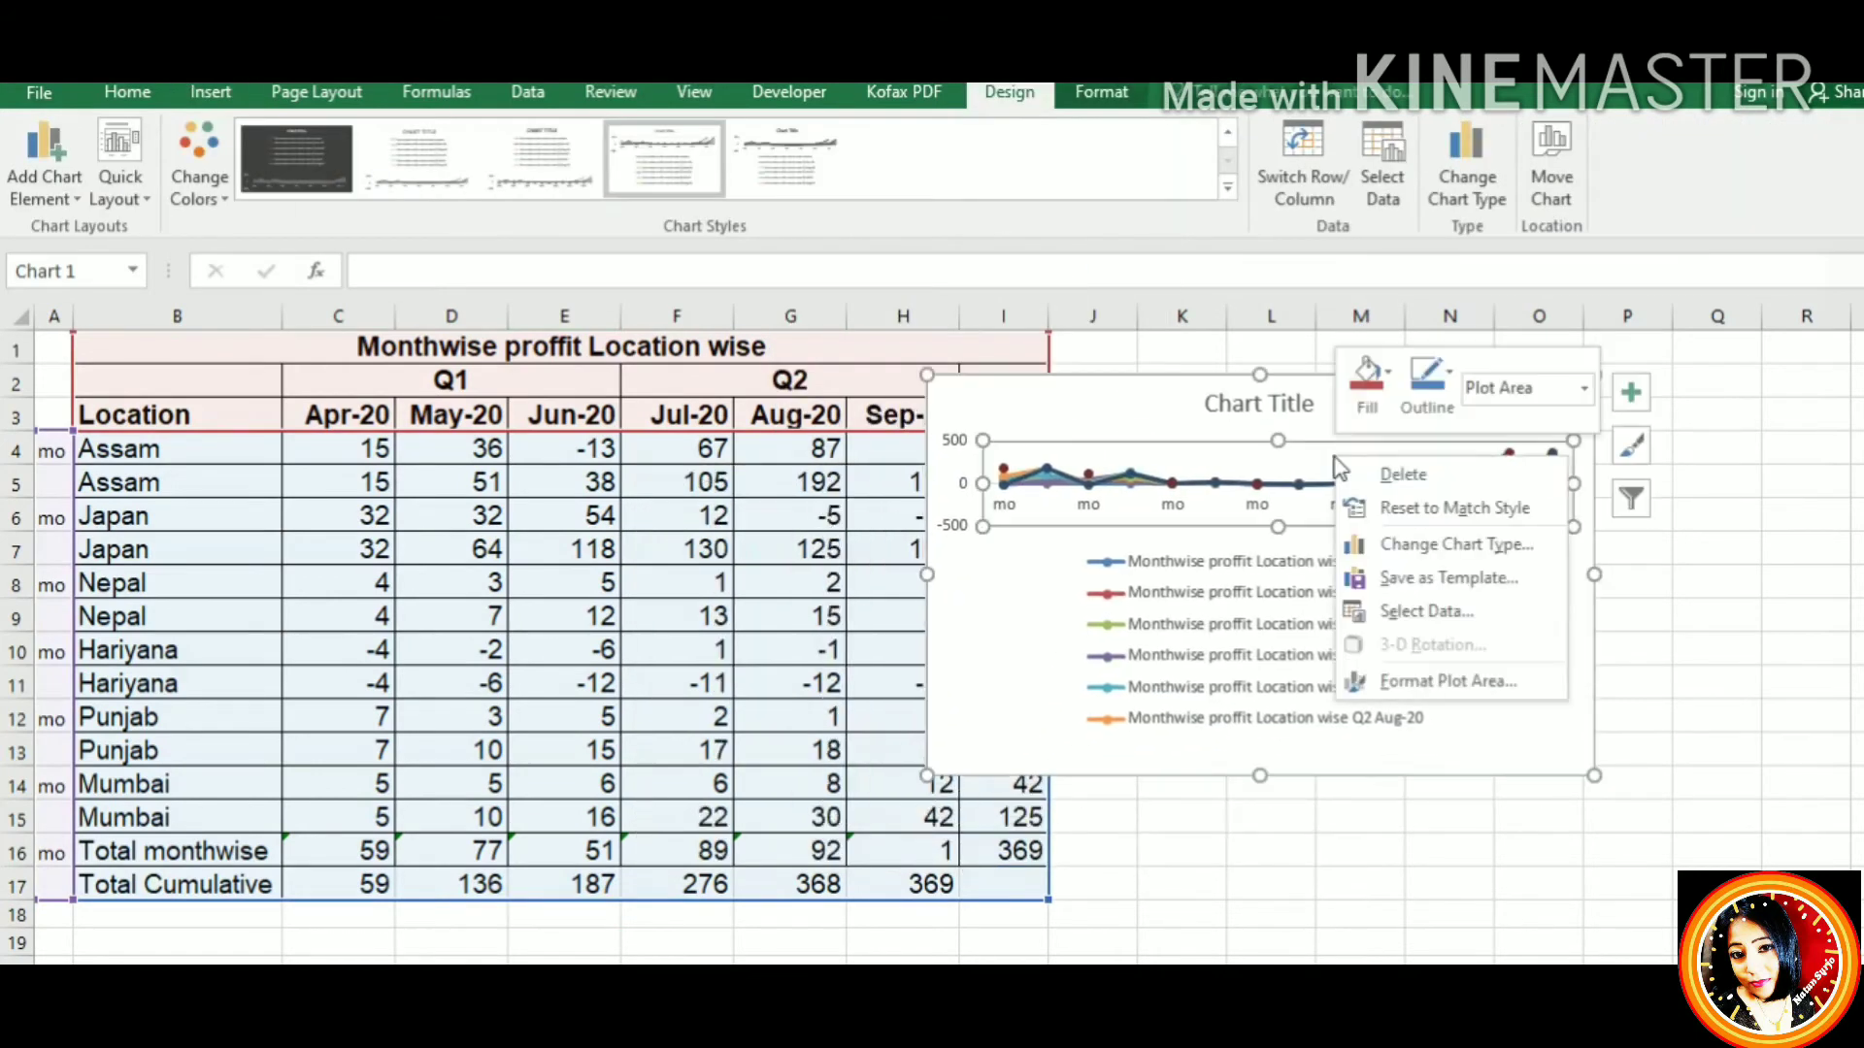
left_click(1456, 616)
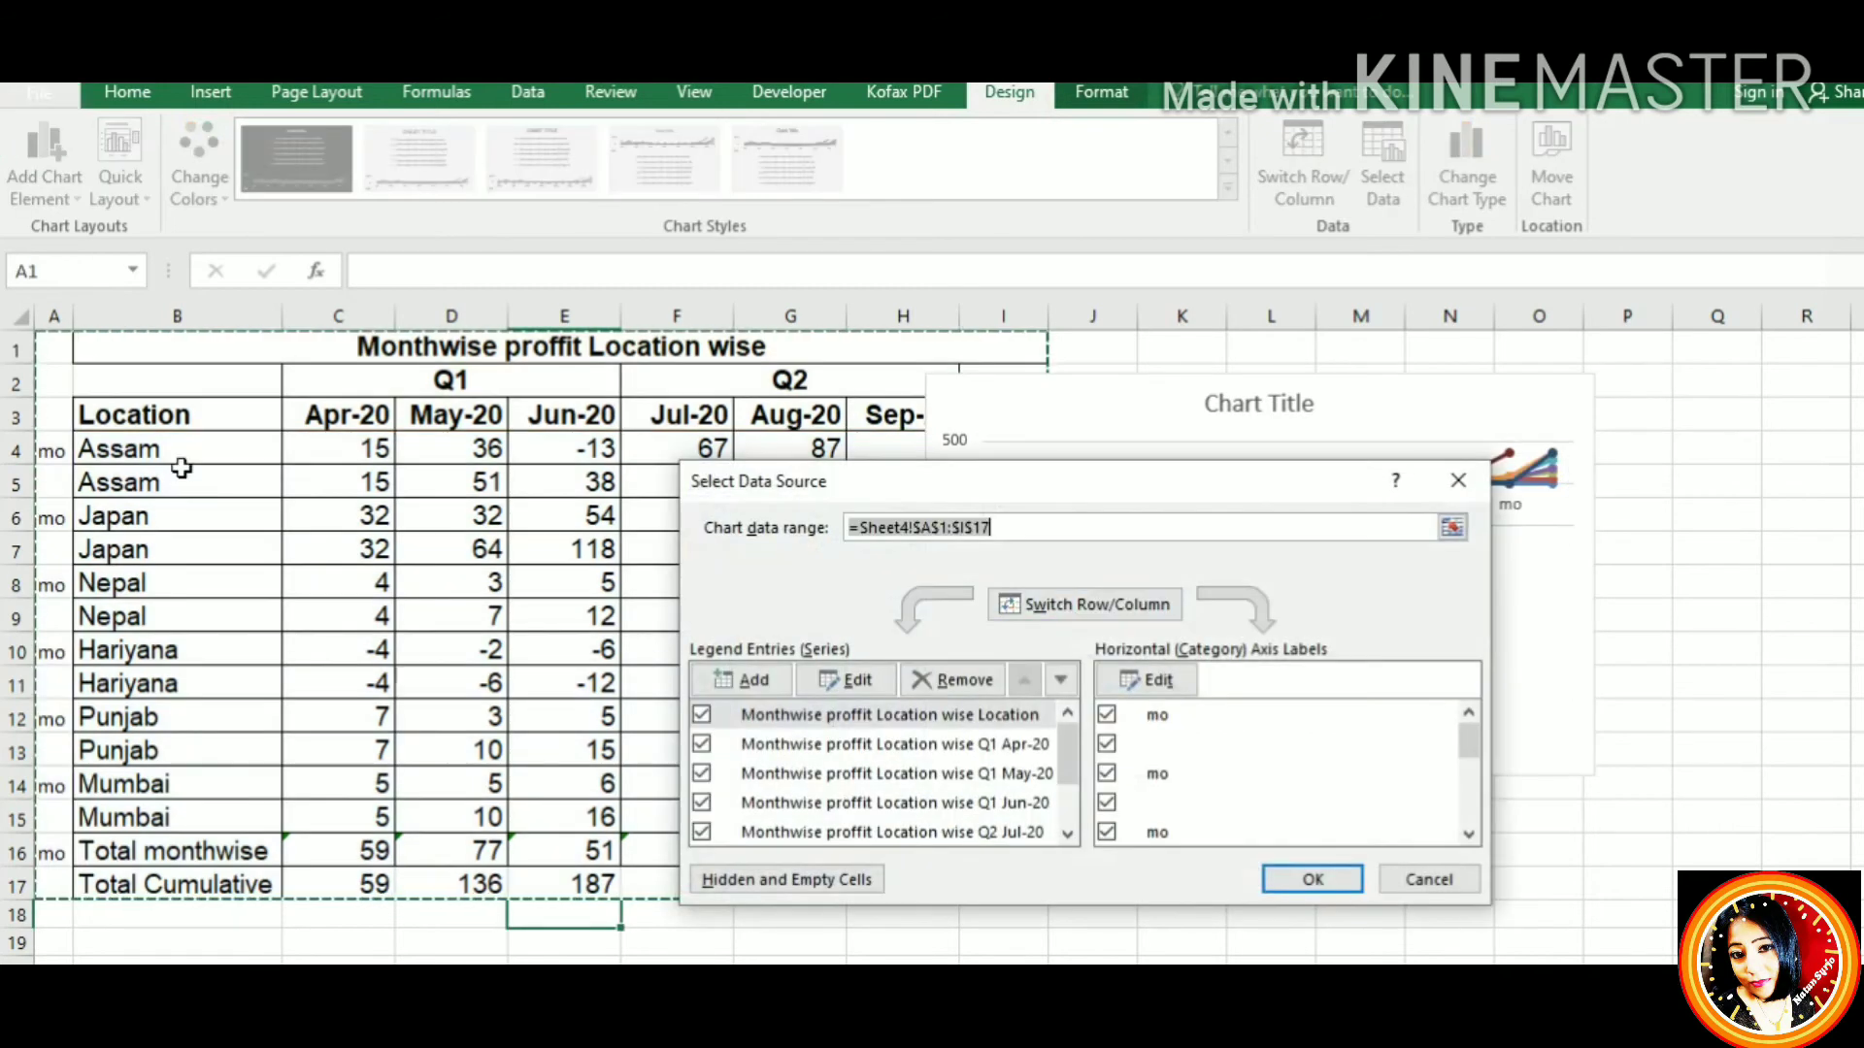
left_click(130, 457)
mouse_move(92, 416)
left_mouse_down()
mouse_move(955, 843)
mouse_move(953, 906)
left_mouse_up()
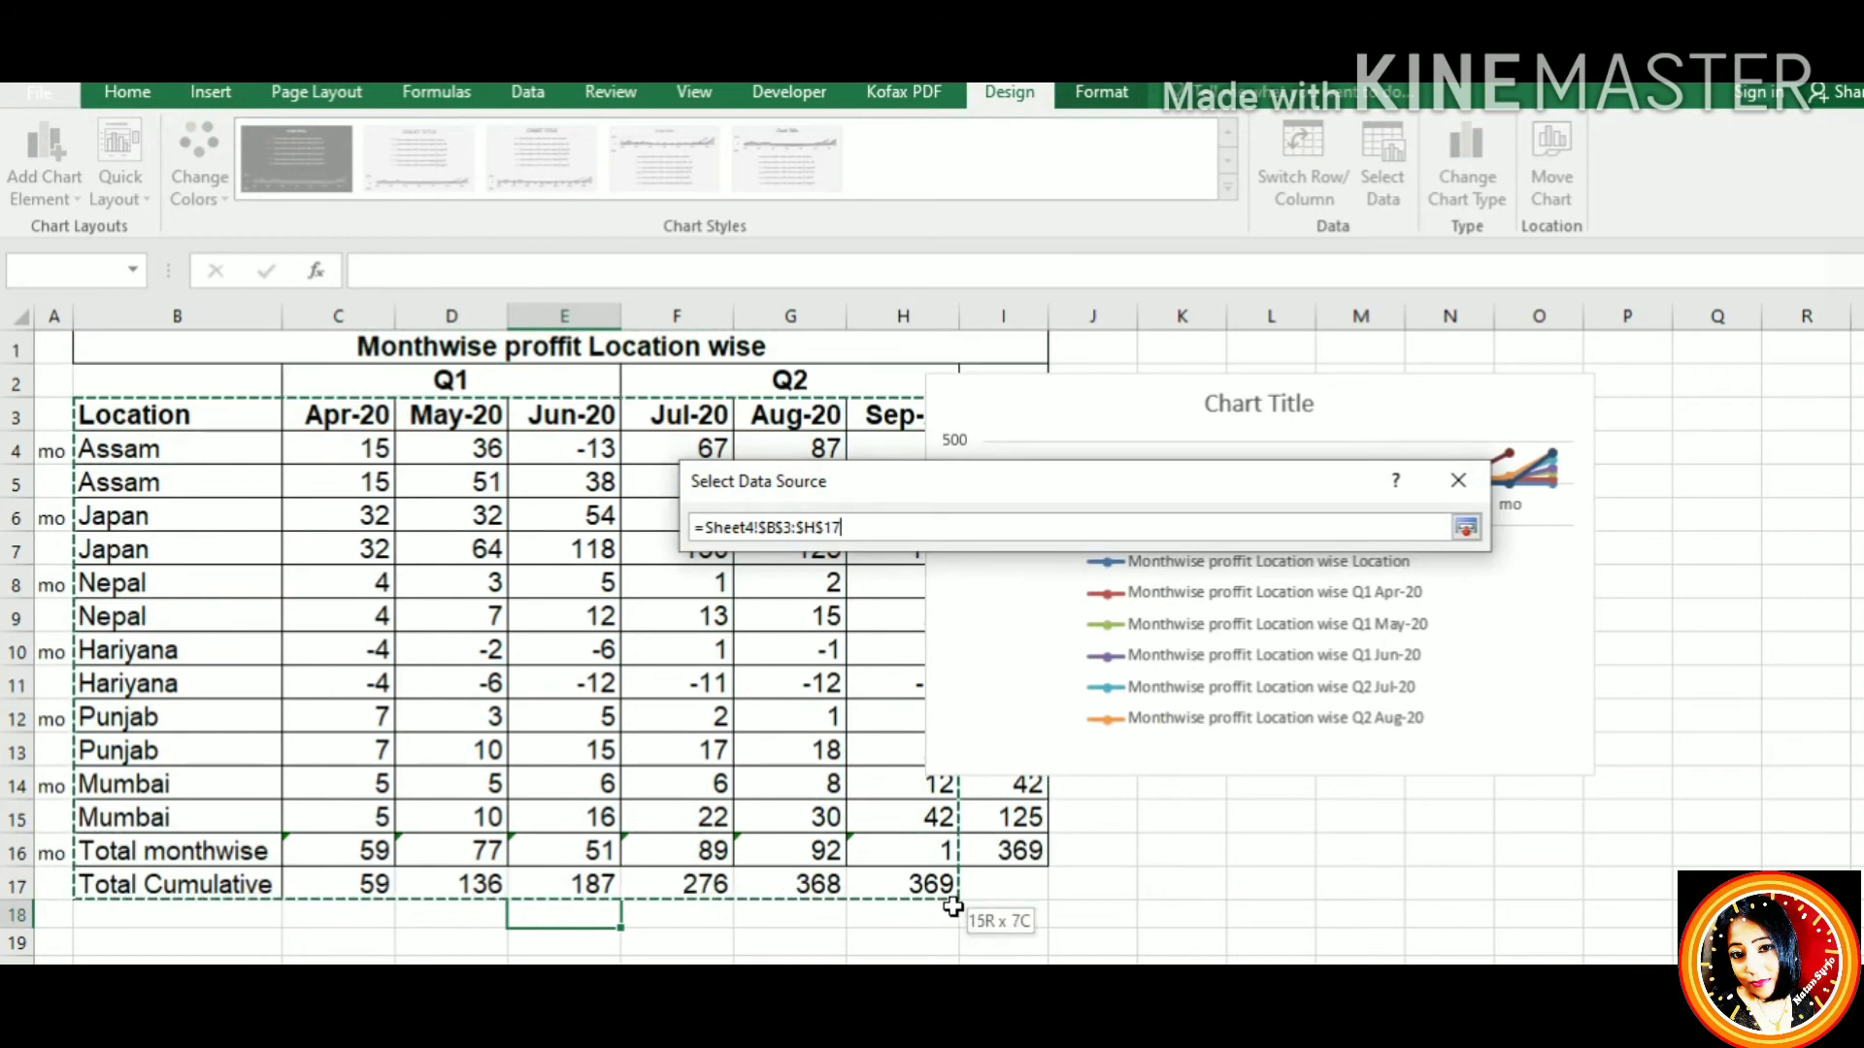
left_click_drag(953, 907, 954, 906)
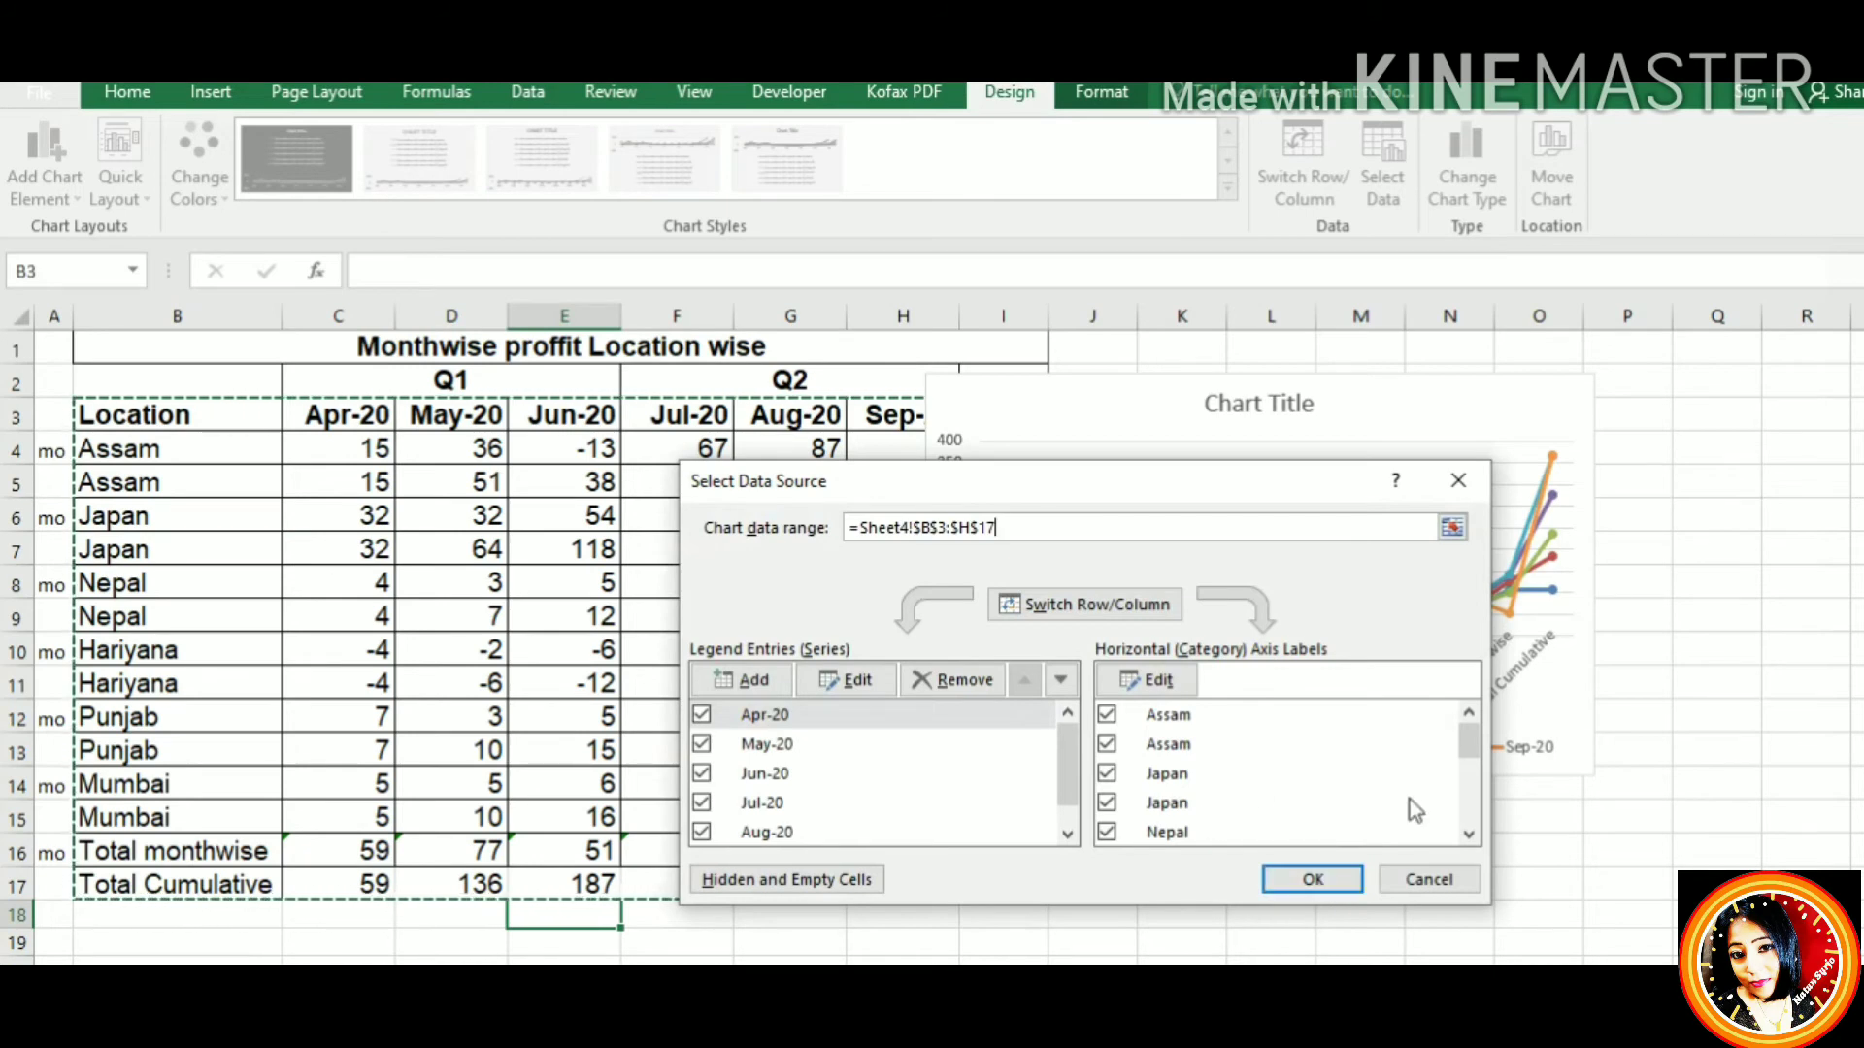
left_click_drag(1468, 744, 1476, 766)
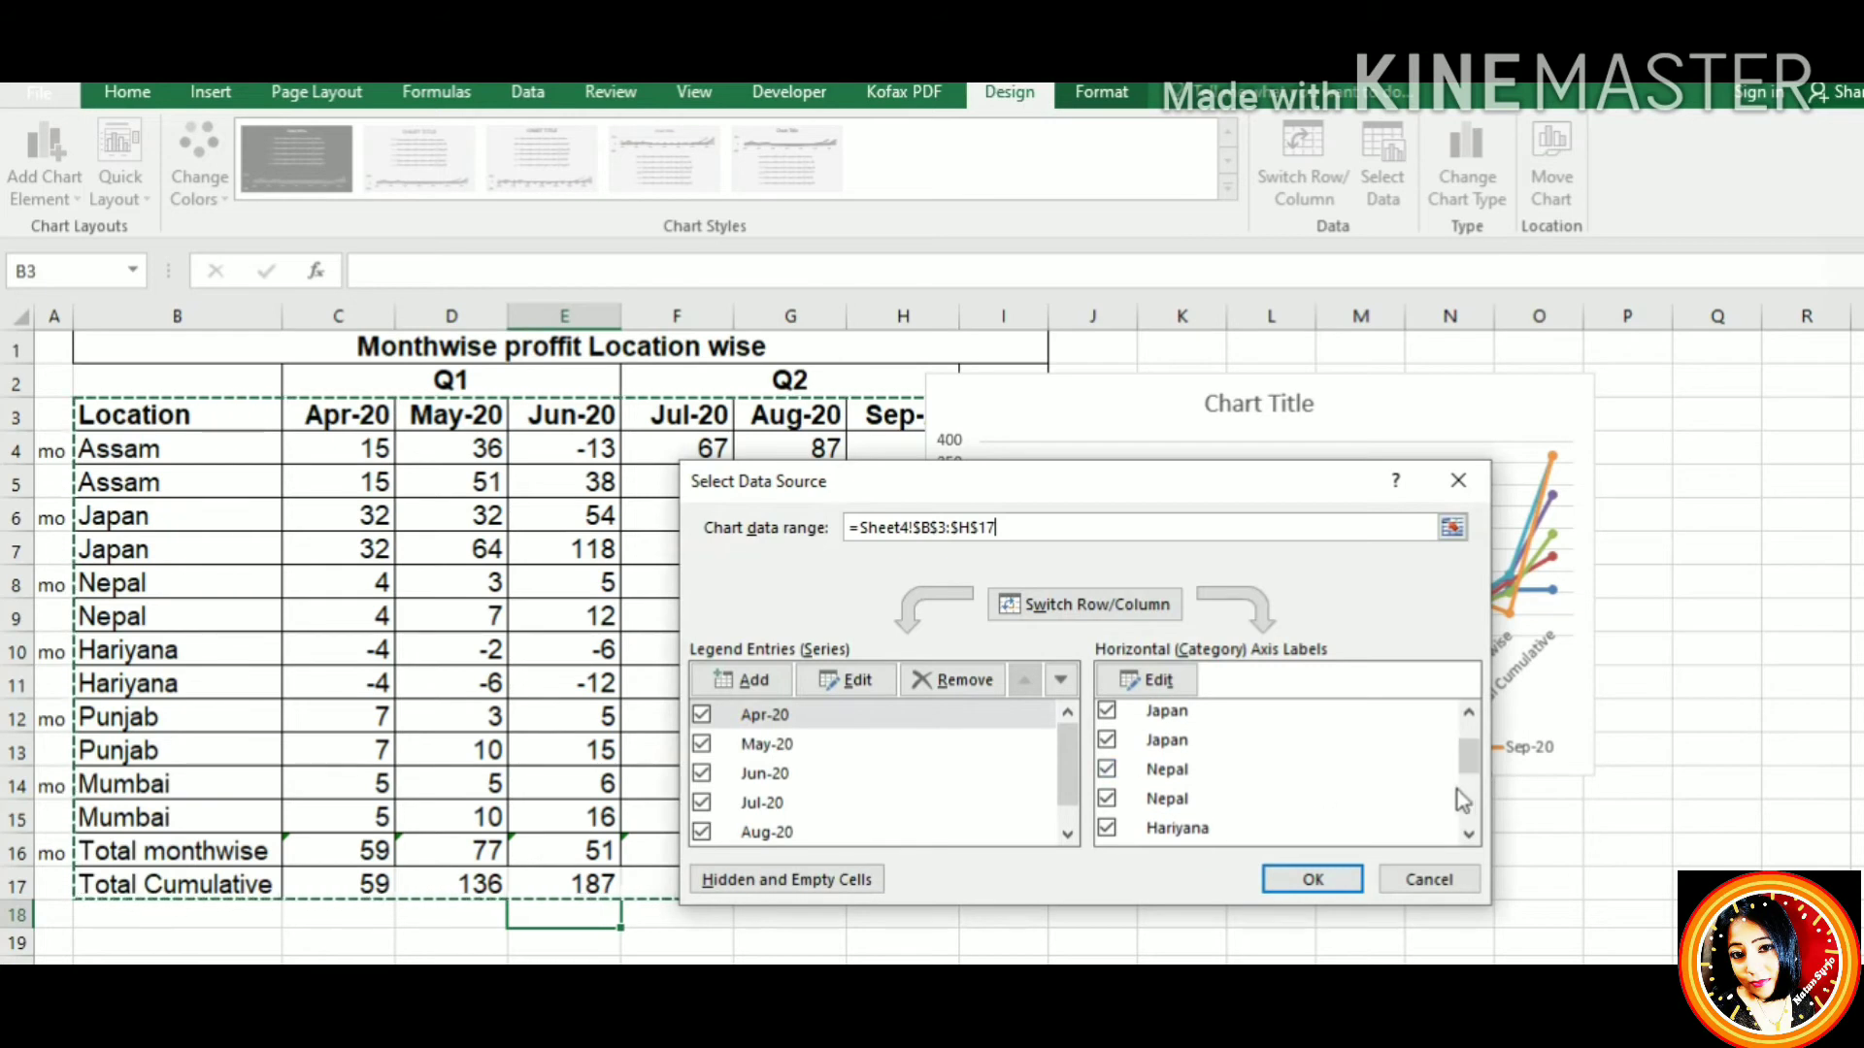
left_click_drag(1475, 767, 1469, 735)
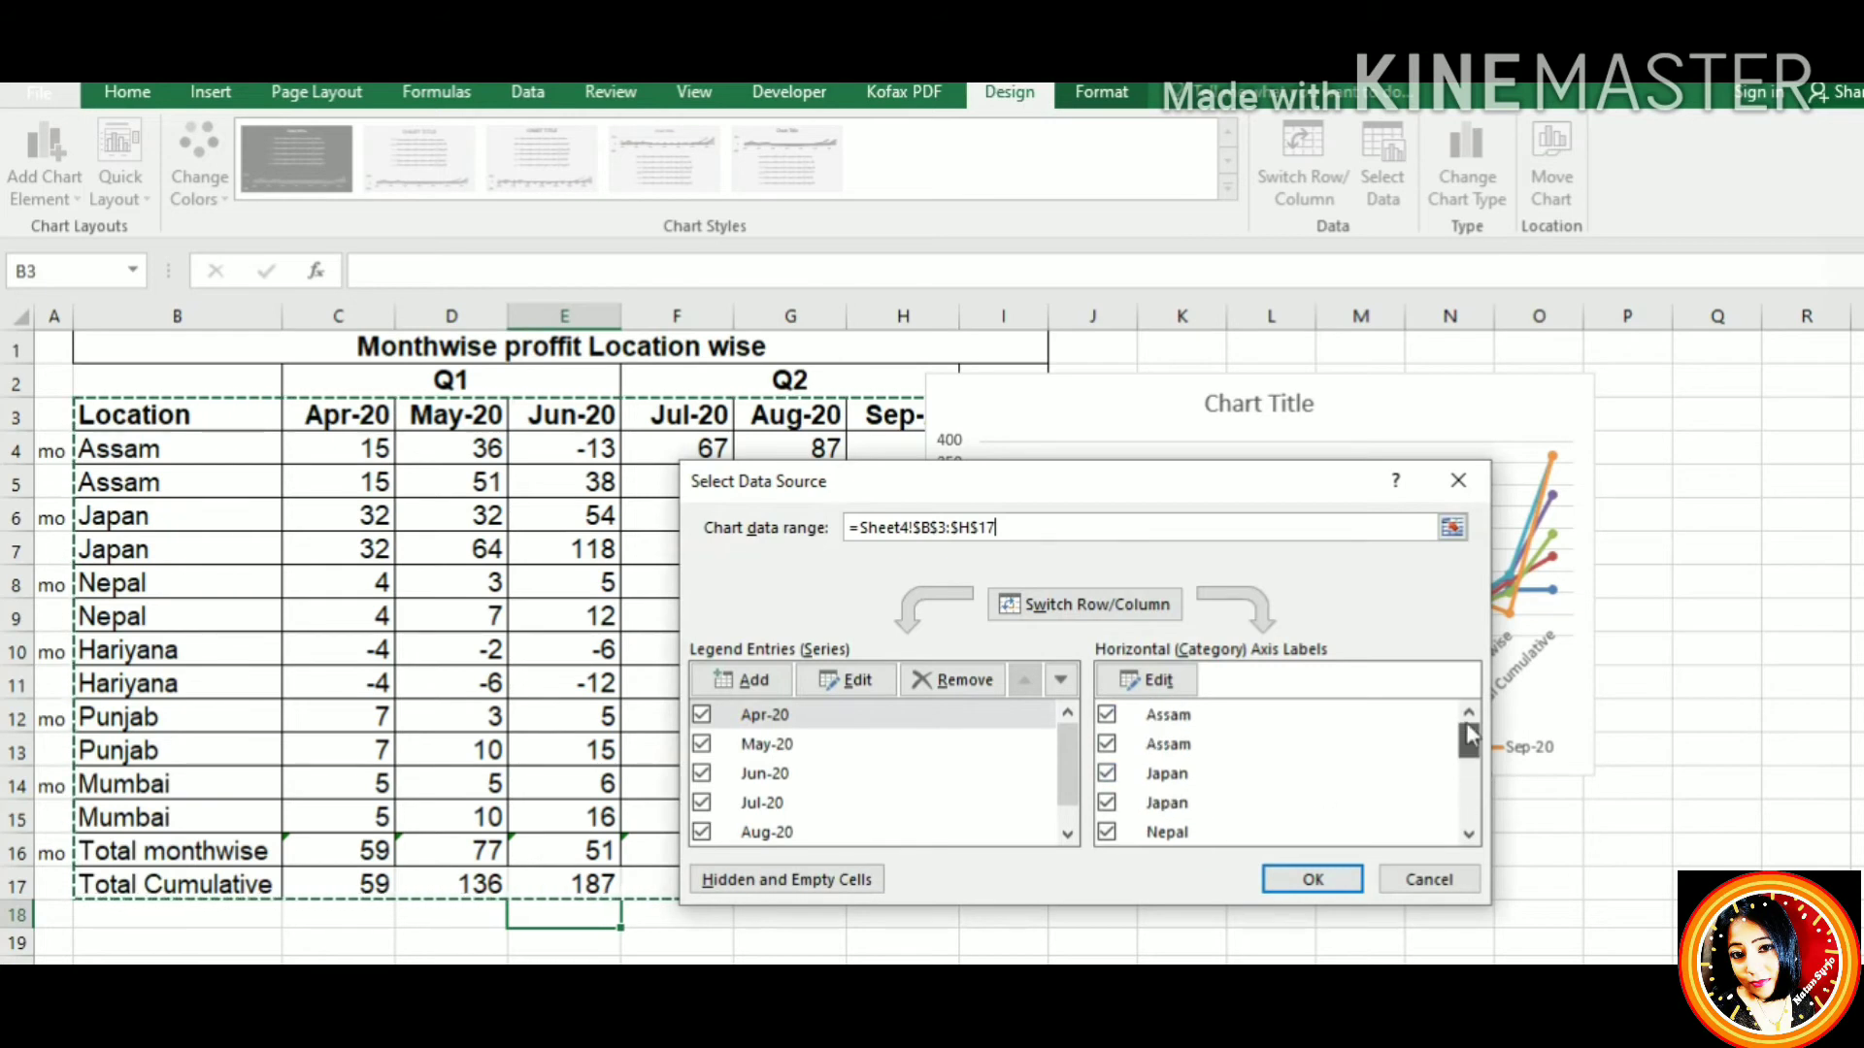
Untick the Nepal and Hariyana category labels on the horizontal axis
left_click(1107, 802)
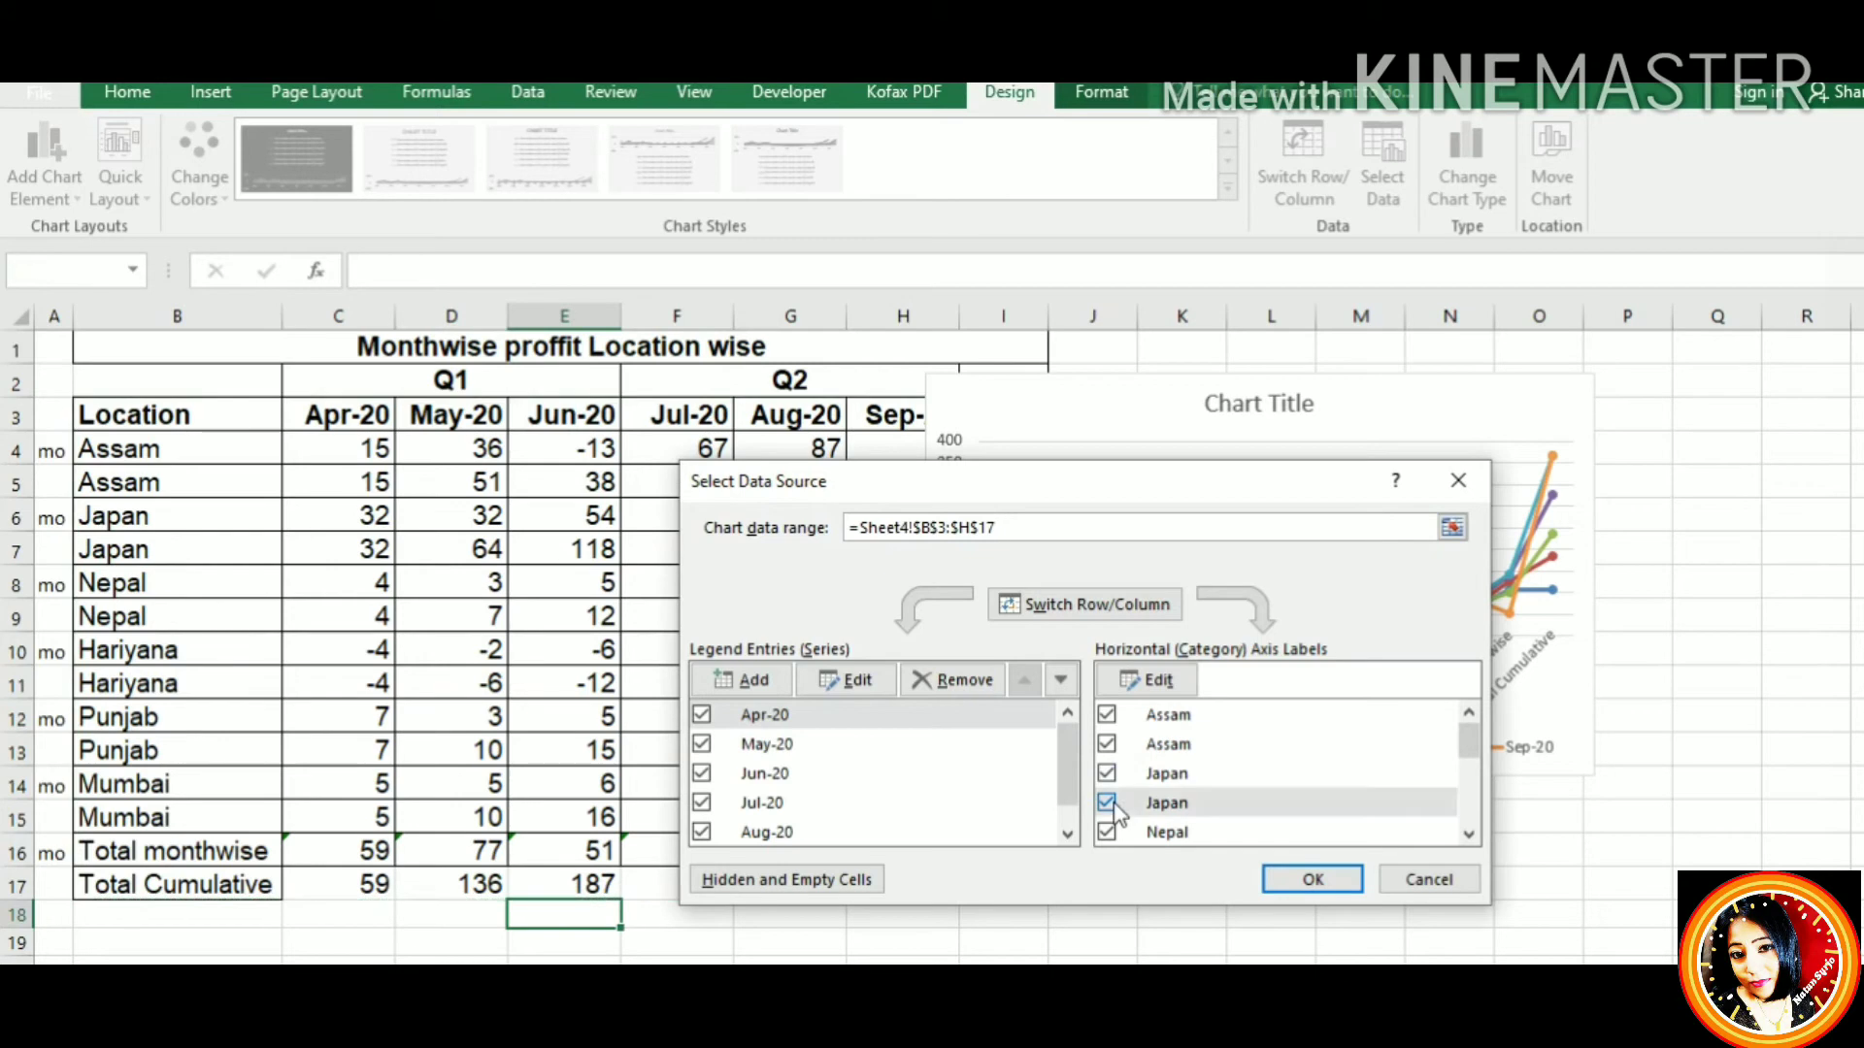
left_click(1107, 802)
left_click(1106, 832)
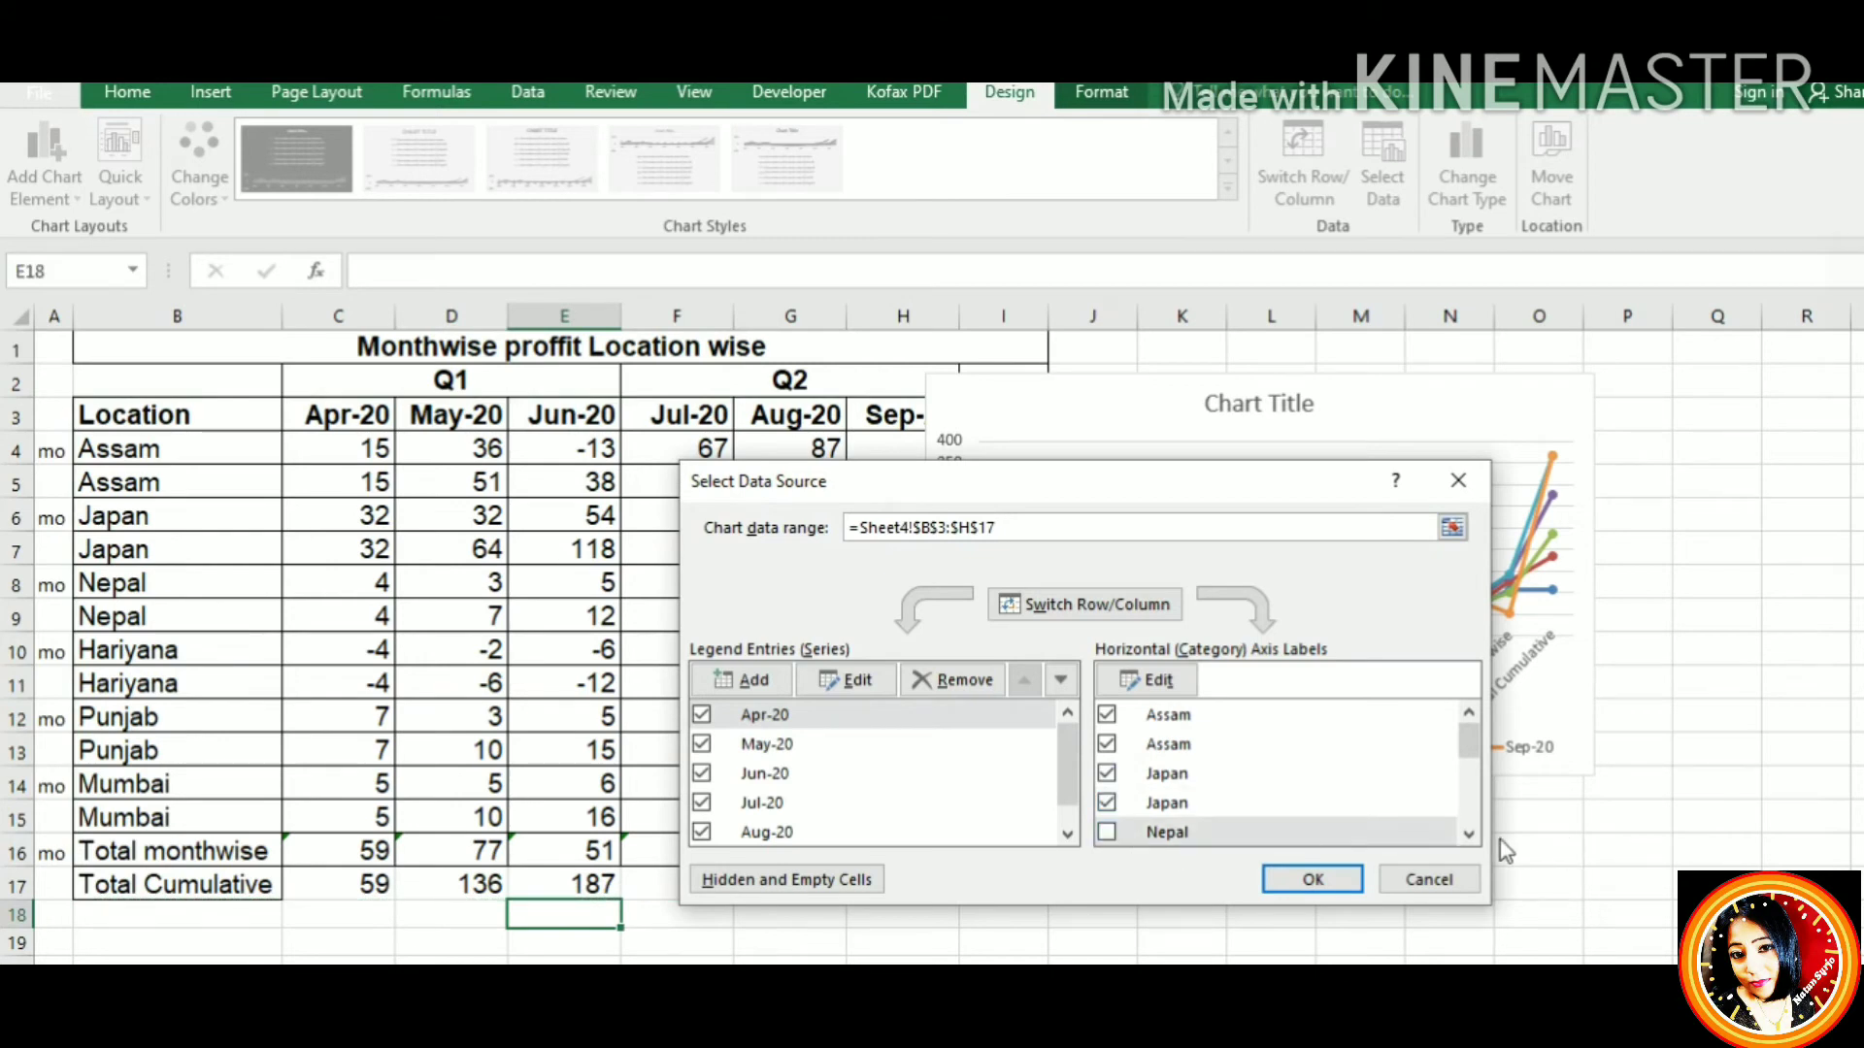
left_click(1470, 837)
left_click(1472, 841)
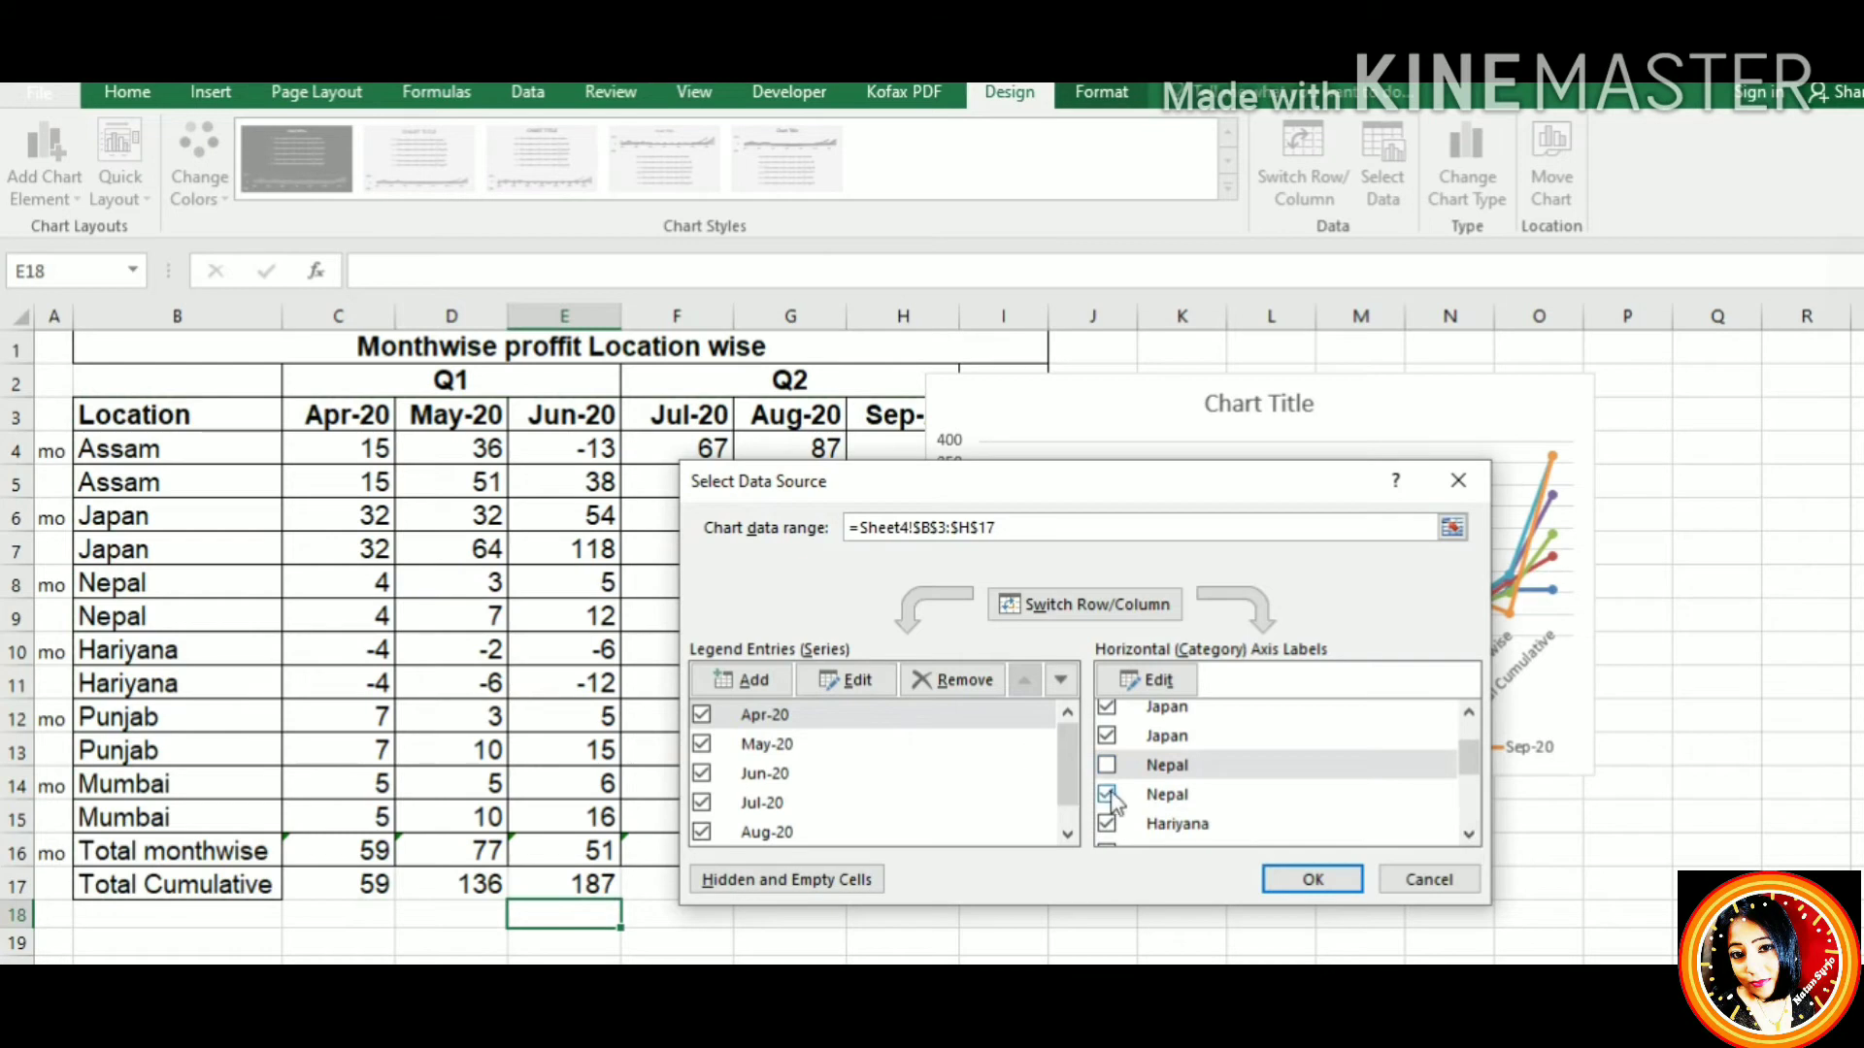
left_click(1106, 794)
left_click(1106, 823)
left_click(1467, 837)
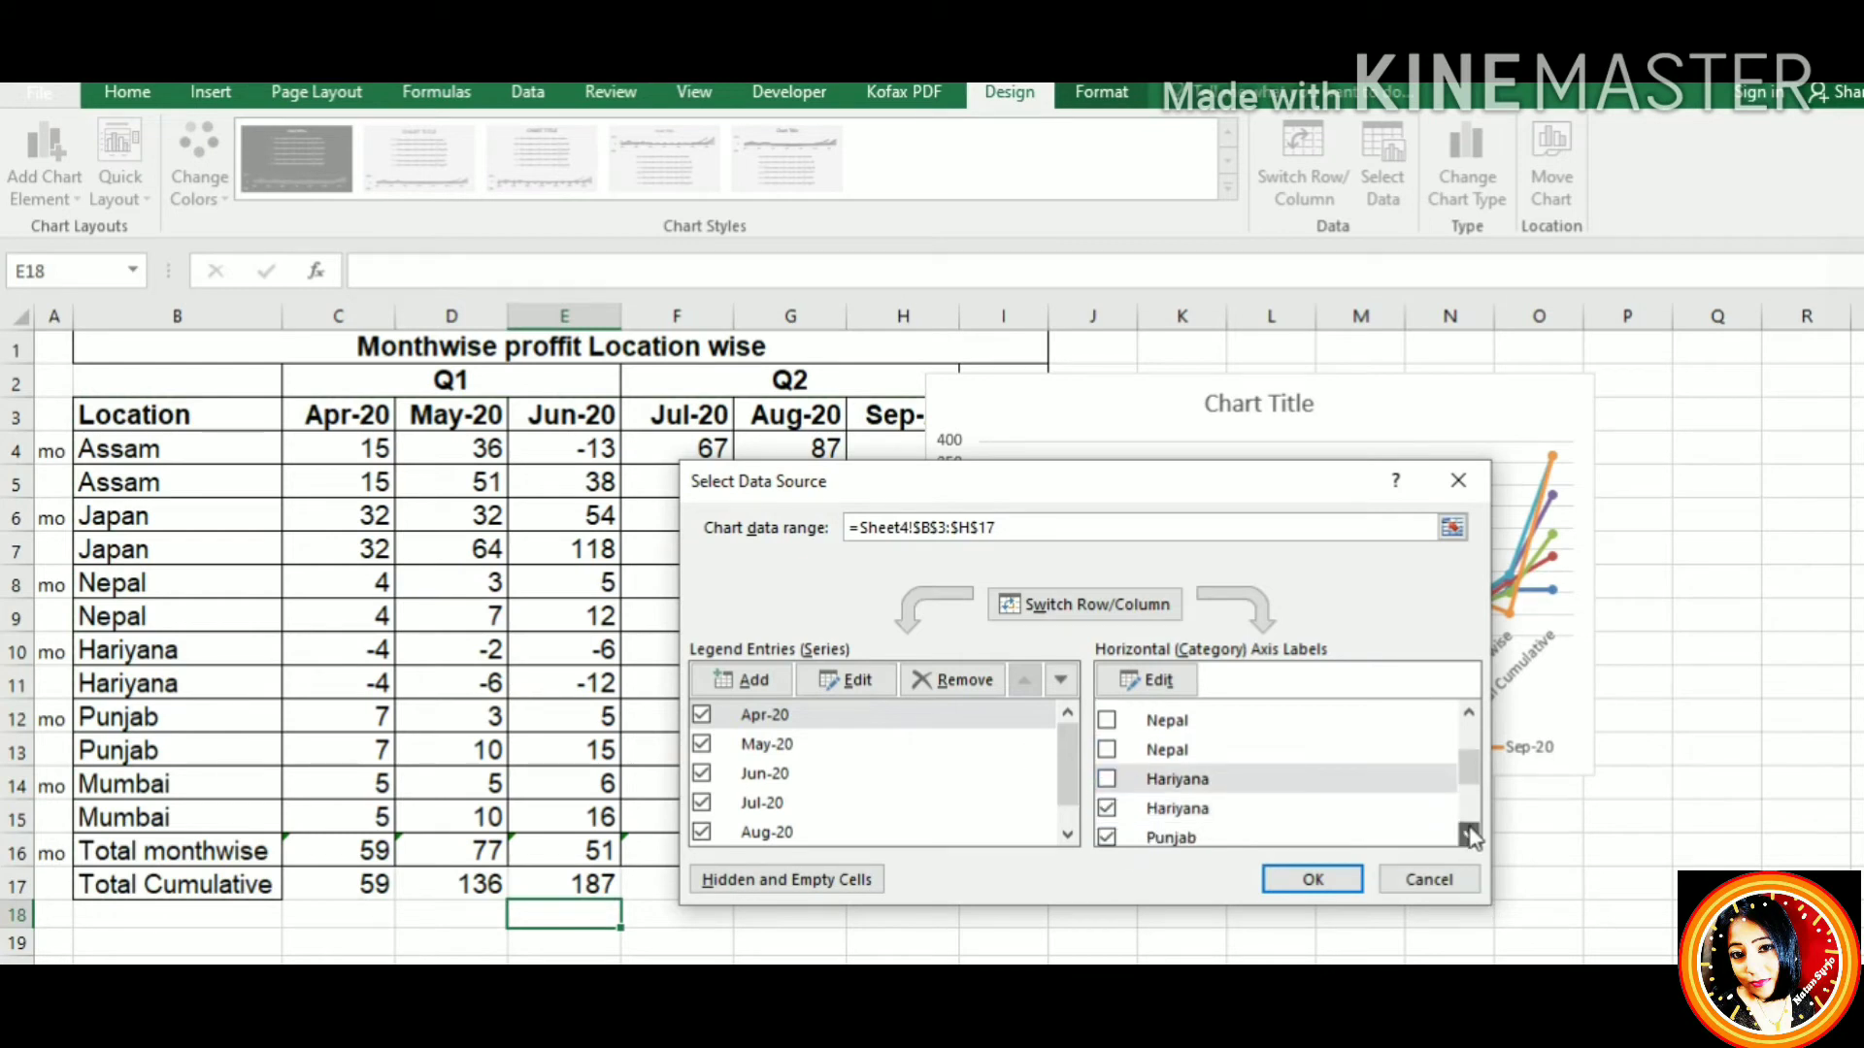
Untick the Punjab and Mumbai category labels and apply the data source changes
left_click(1106, 808)
left_click(1108, 838)
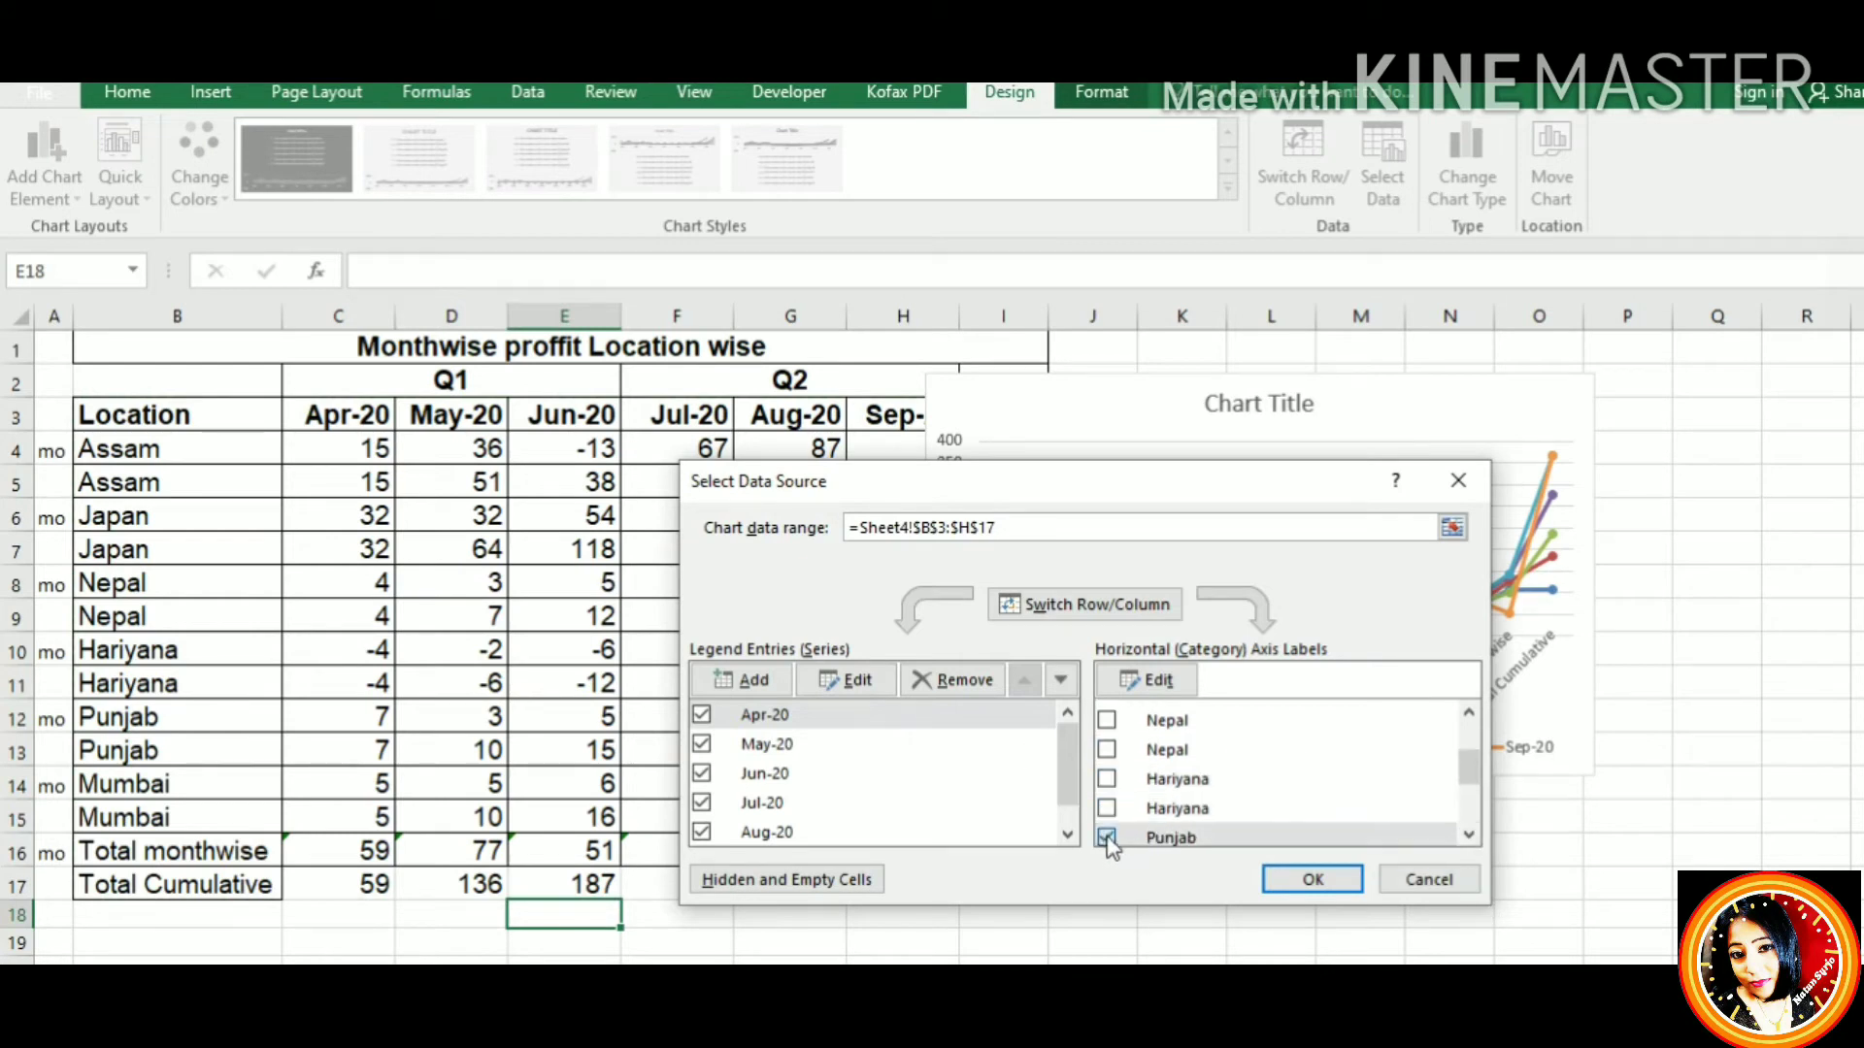
left_click(1468, 837)
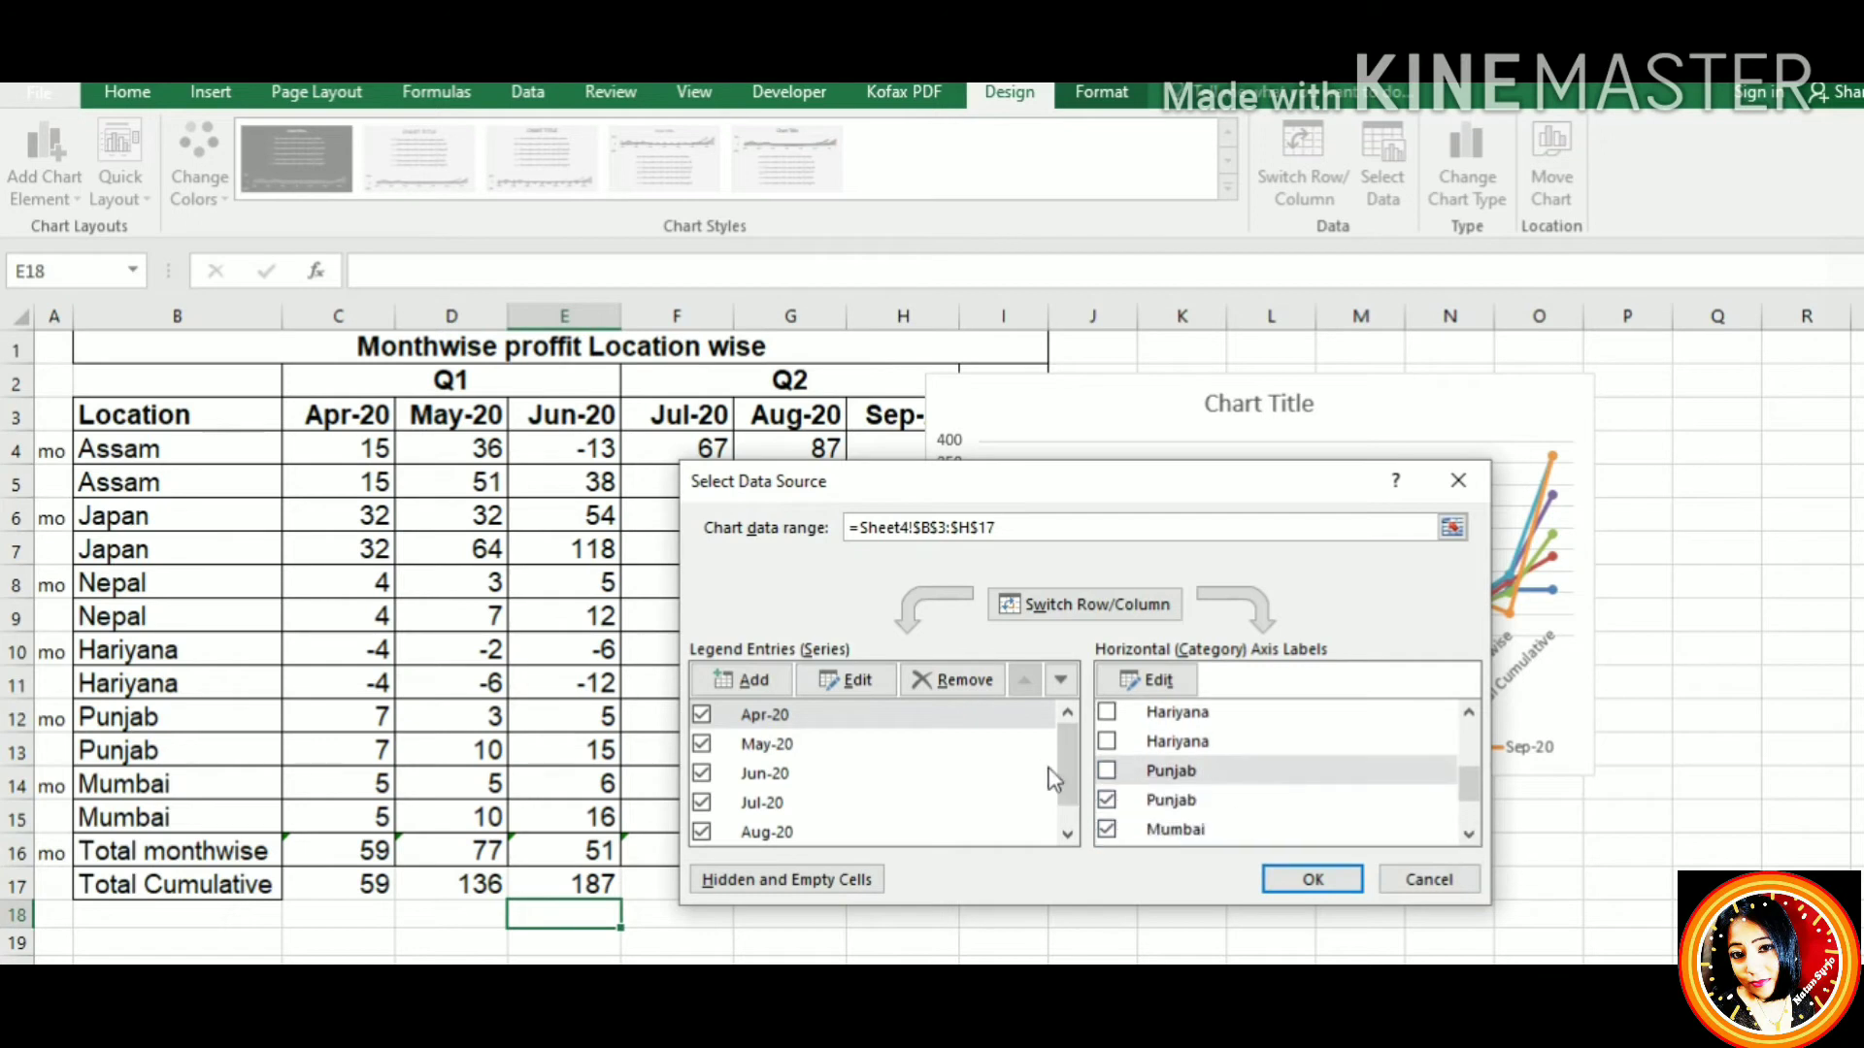
left_click(1107, 800)
left_click(1106, 829)
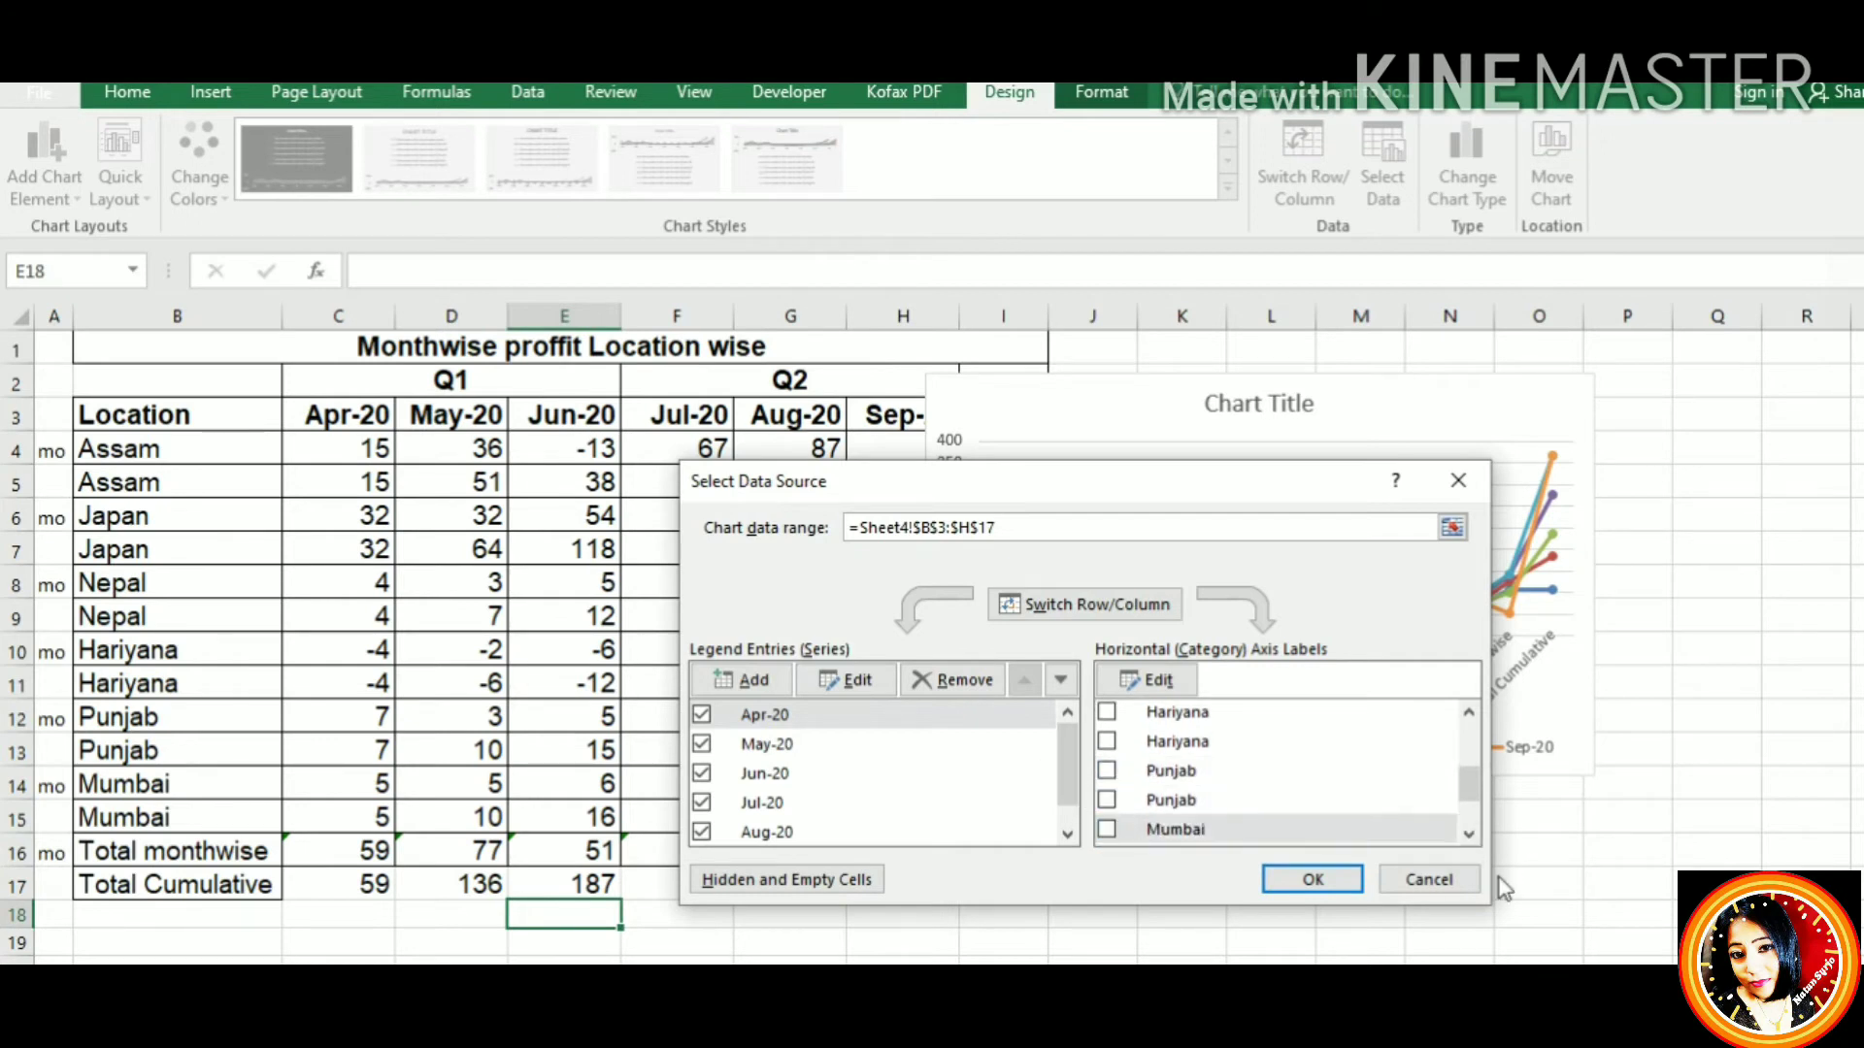
left_click(1468, 835)
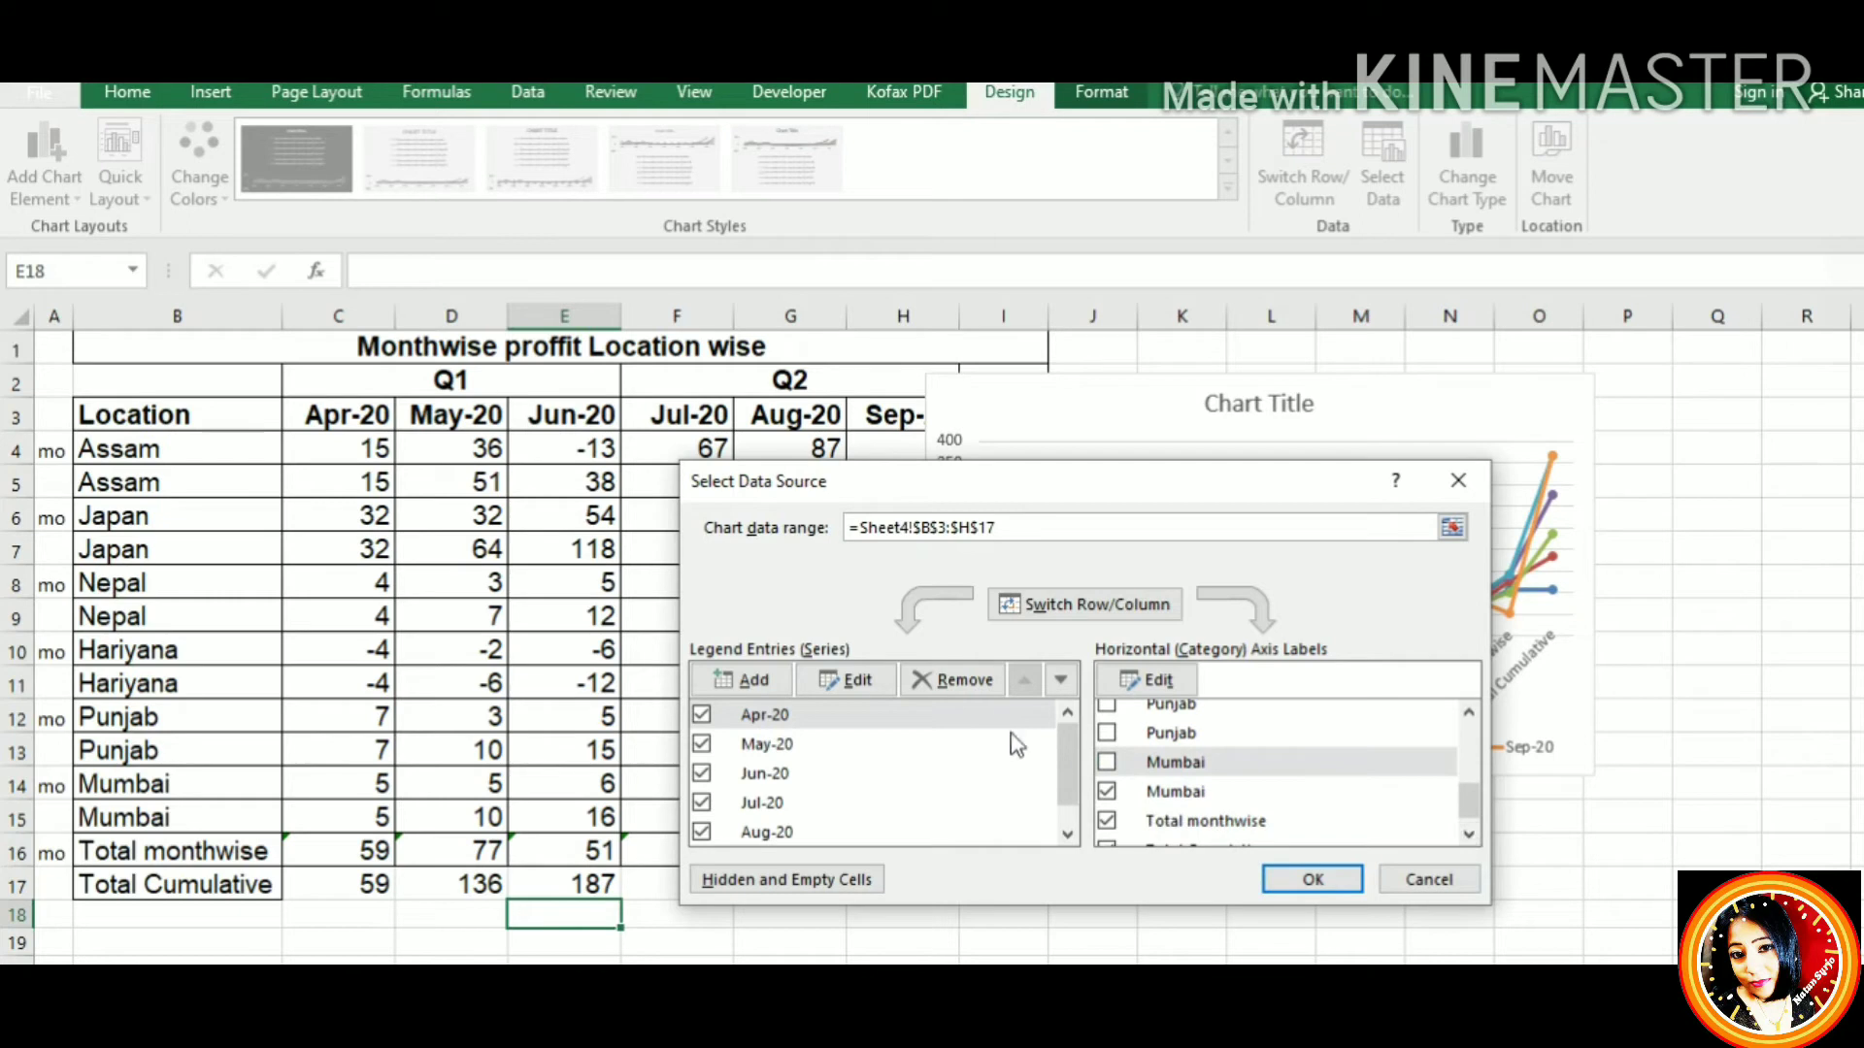
left_click(1107, 791)
left_click(1468, 834)
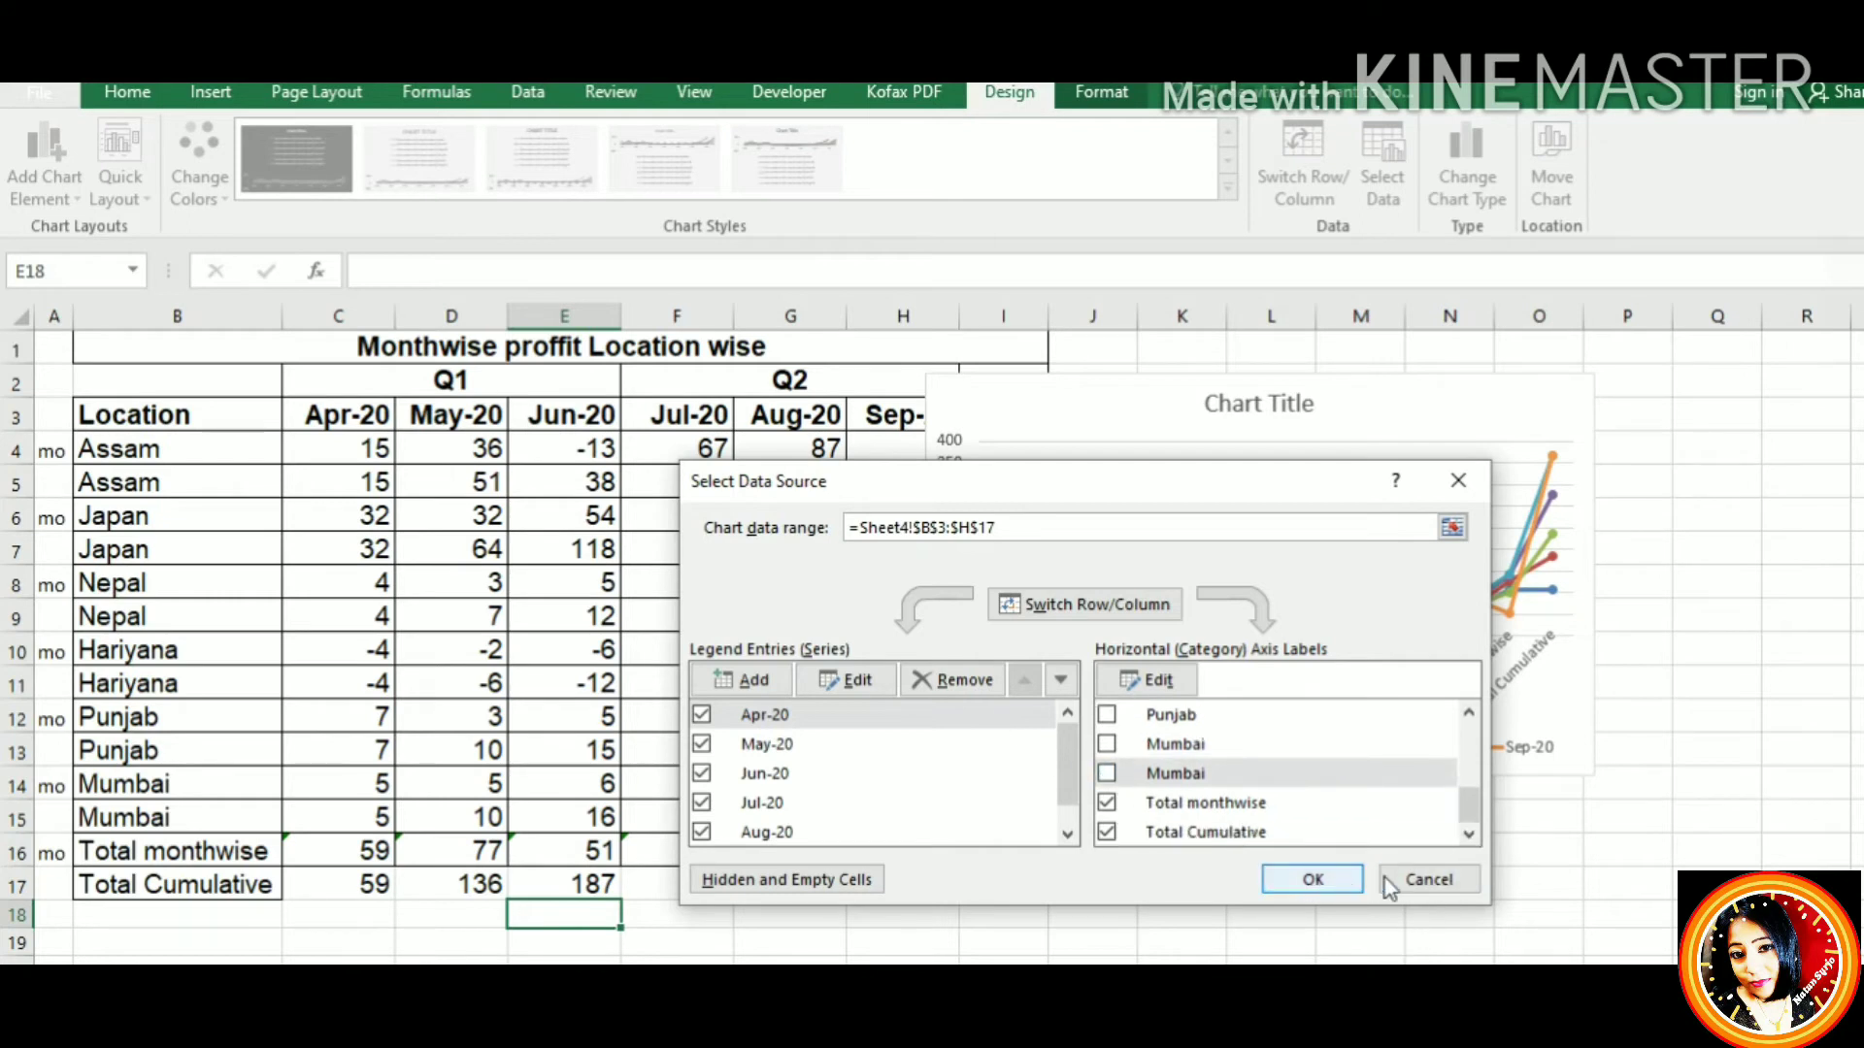
left_click(1312, 879)
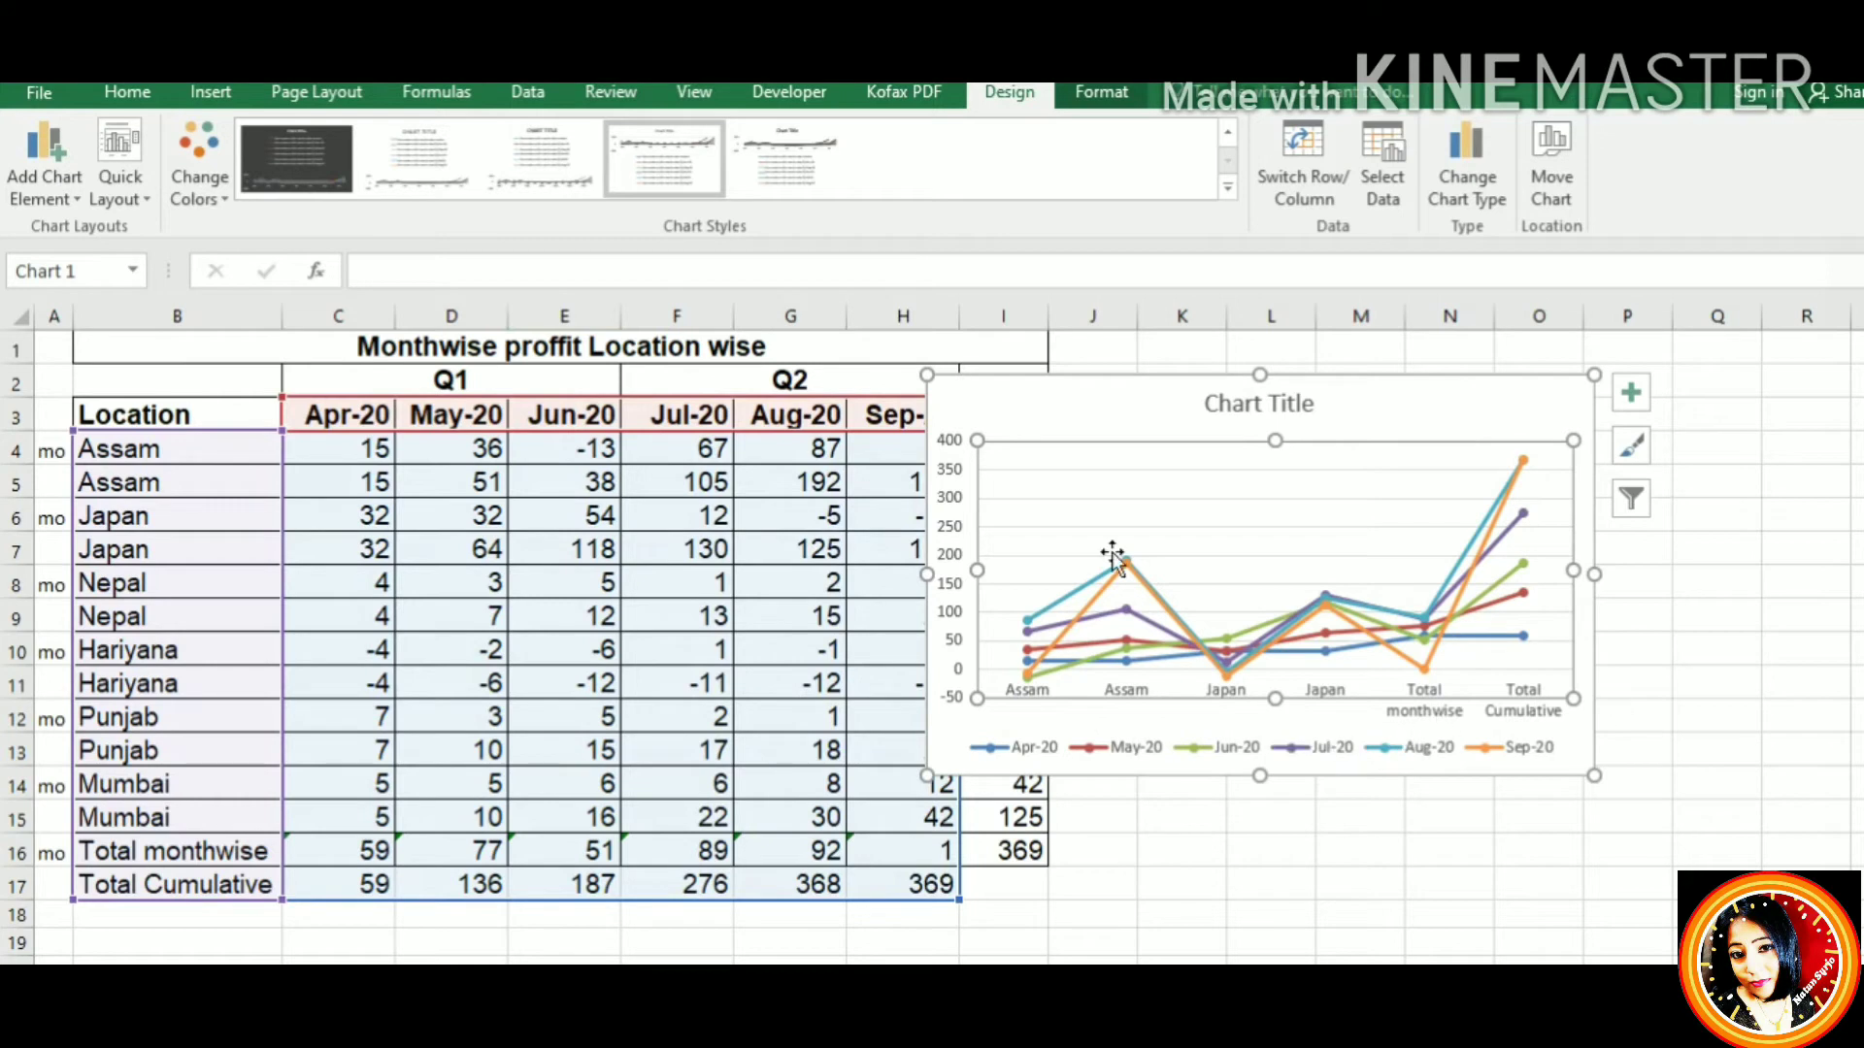
Move the chart right so it clears the Sep-20 and Total columns, then deselect it
left_click_drag(1158, 430, 1302, 418)
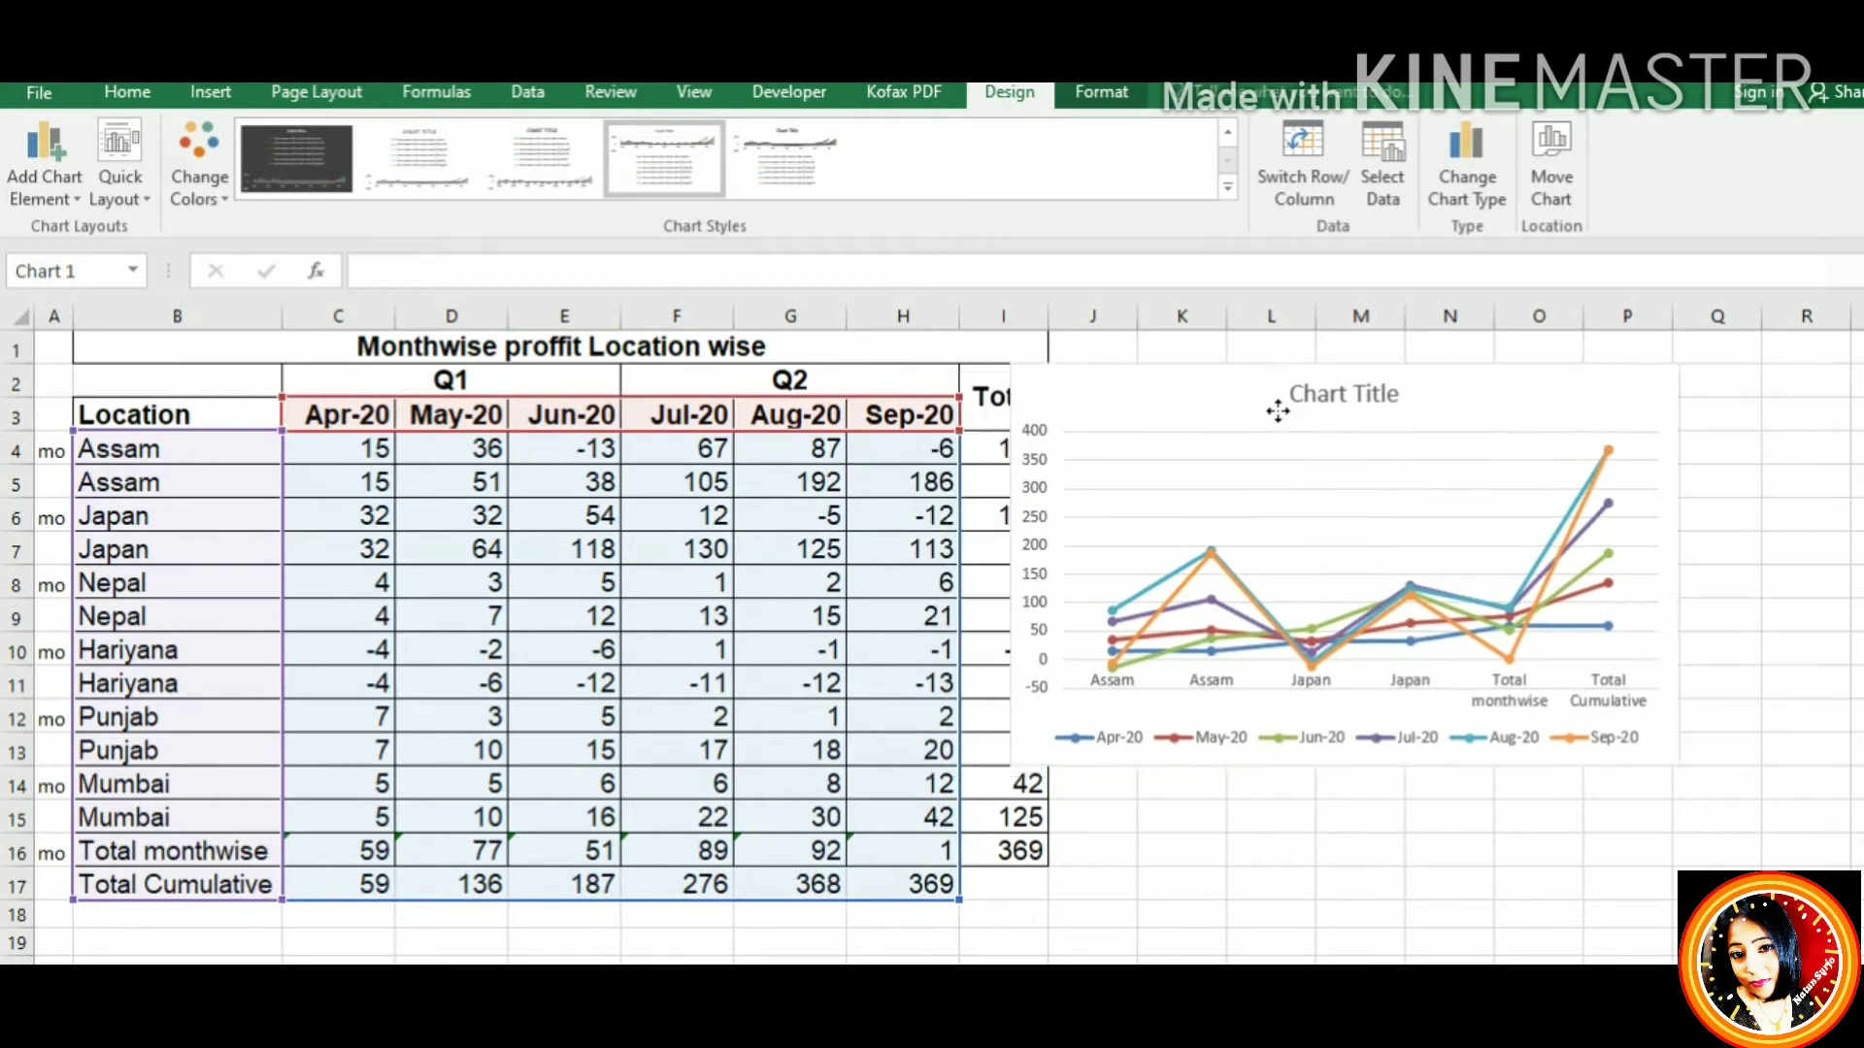
left_click(153, 460)
left_click(369, 456)
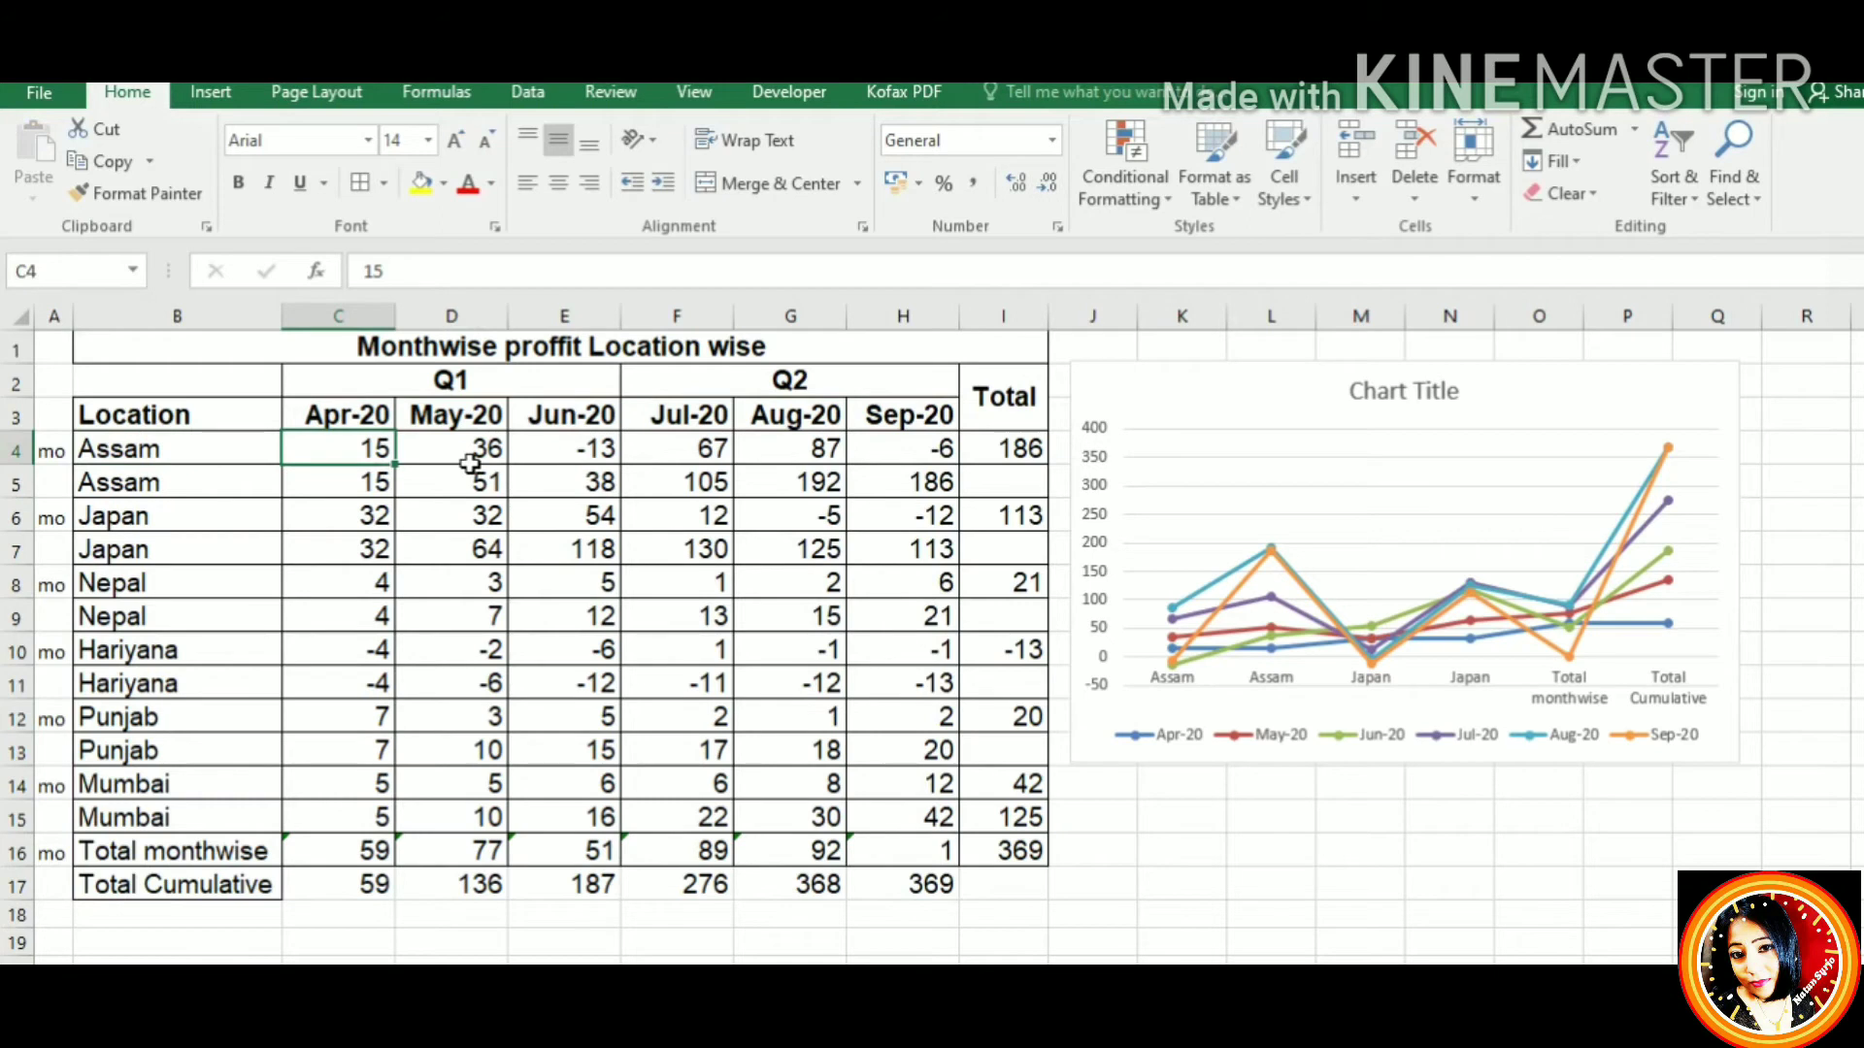
Append 'in Cr' to the B1 heading, making it 'Monthwise proffit Location wise in Cr'
double_click(808, 353)
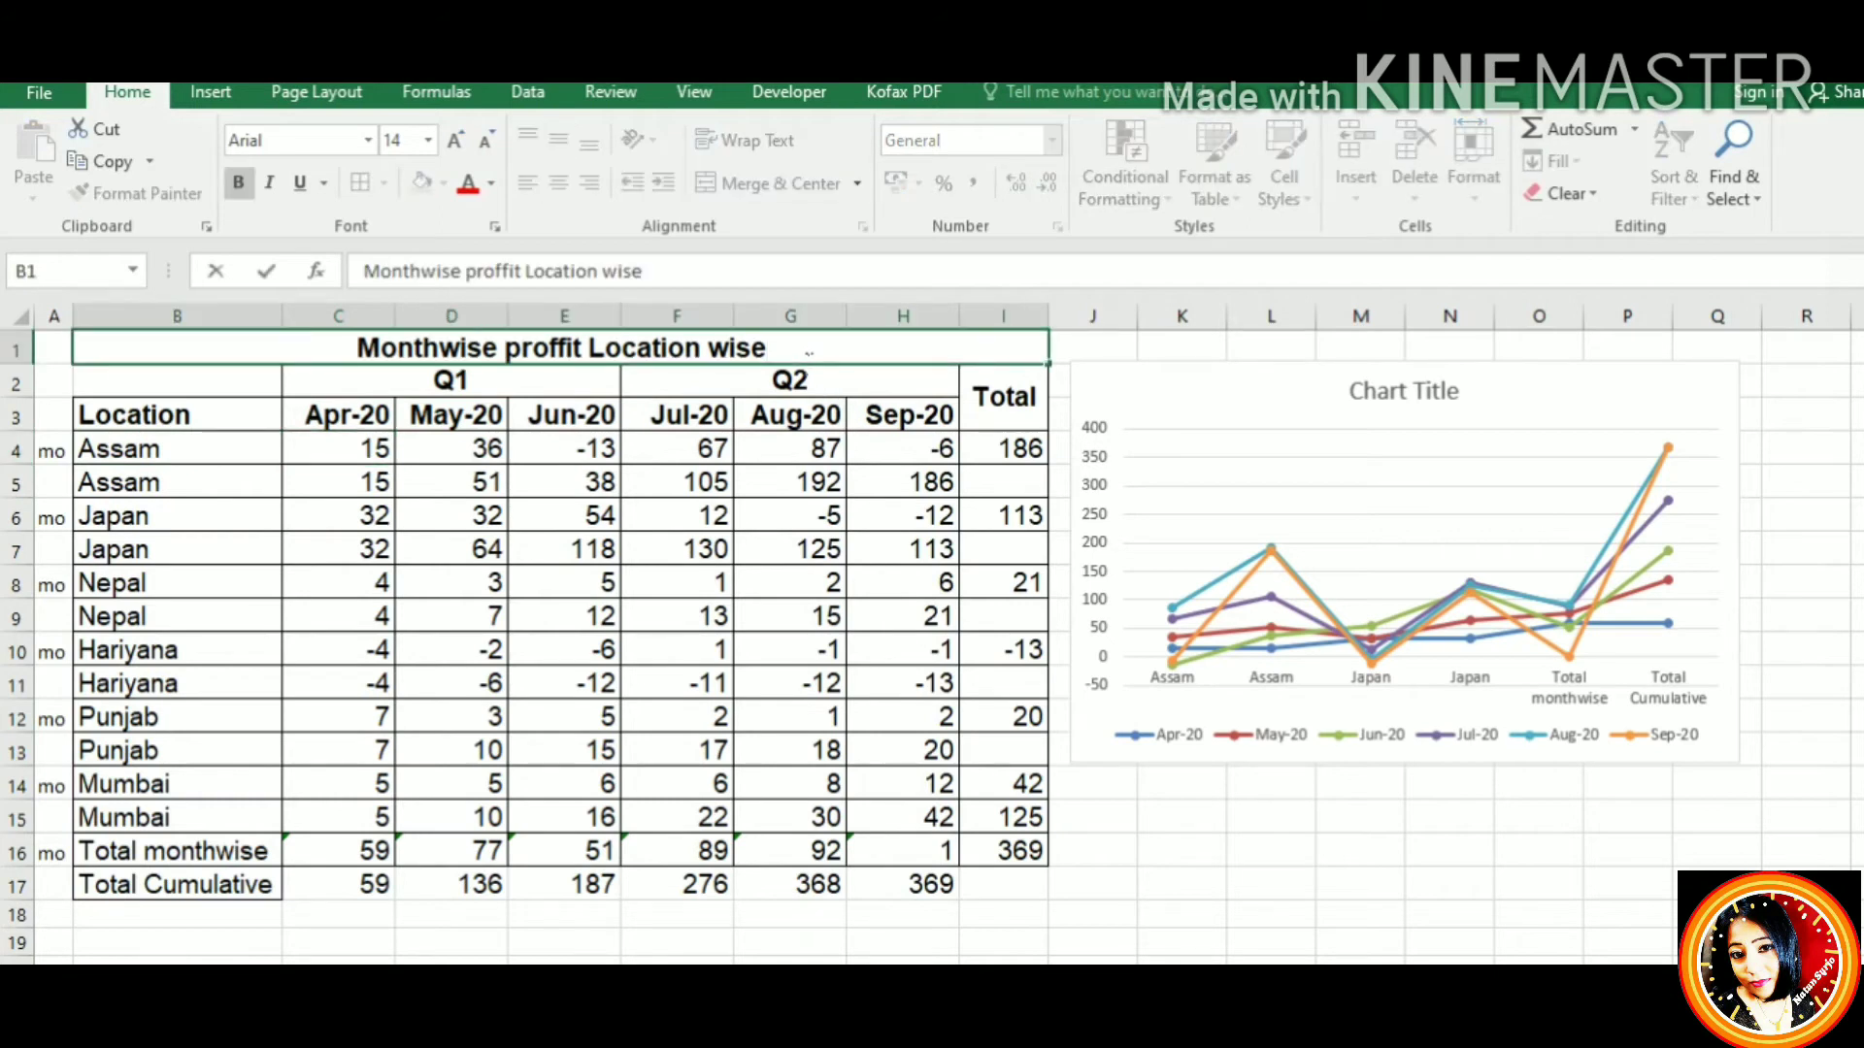
type(" in Cr")
left_click(405, 524)
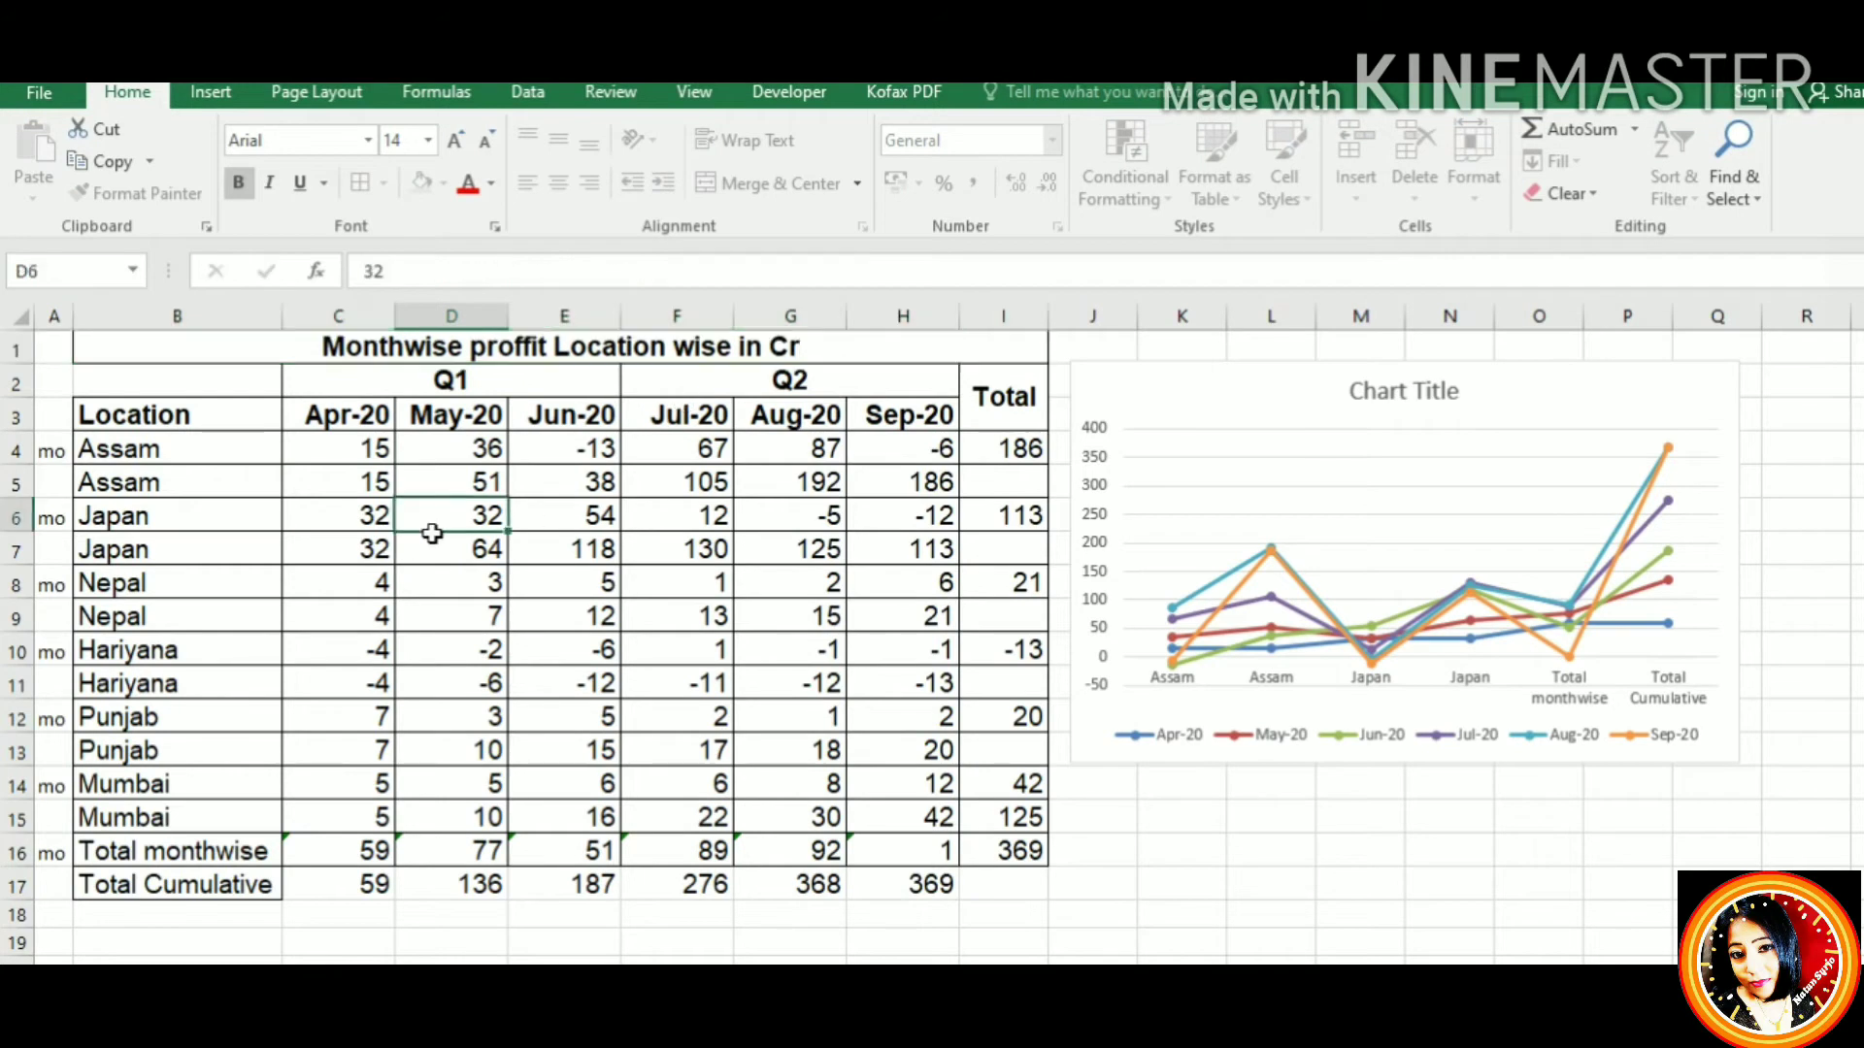
Review the Assam profit values from Apr-20 through Sep-20
left_click(358, 451)
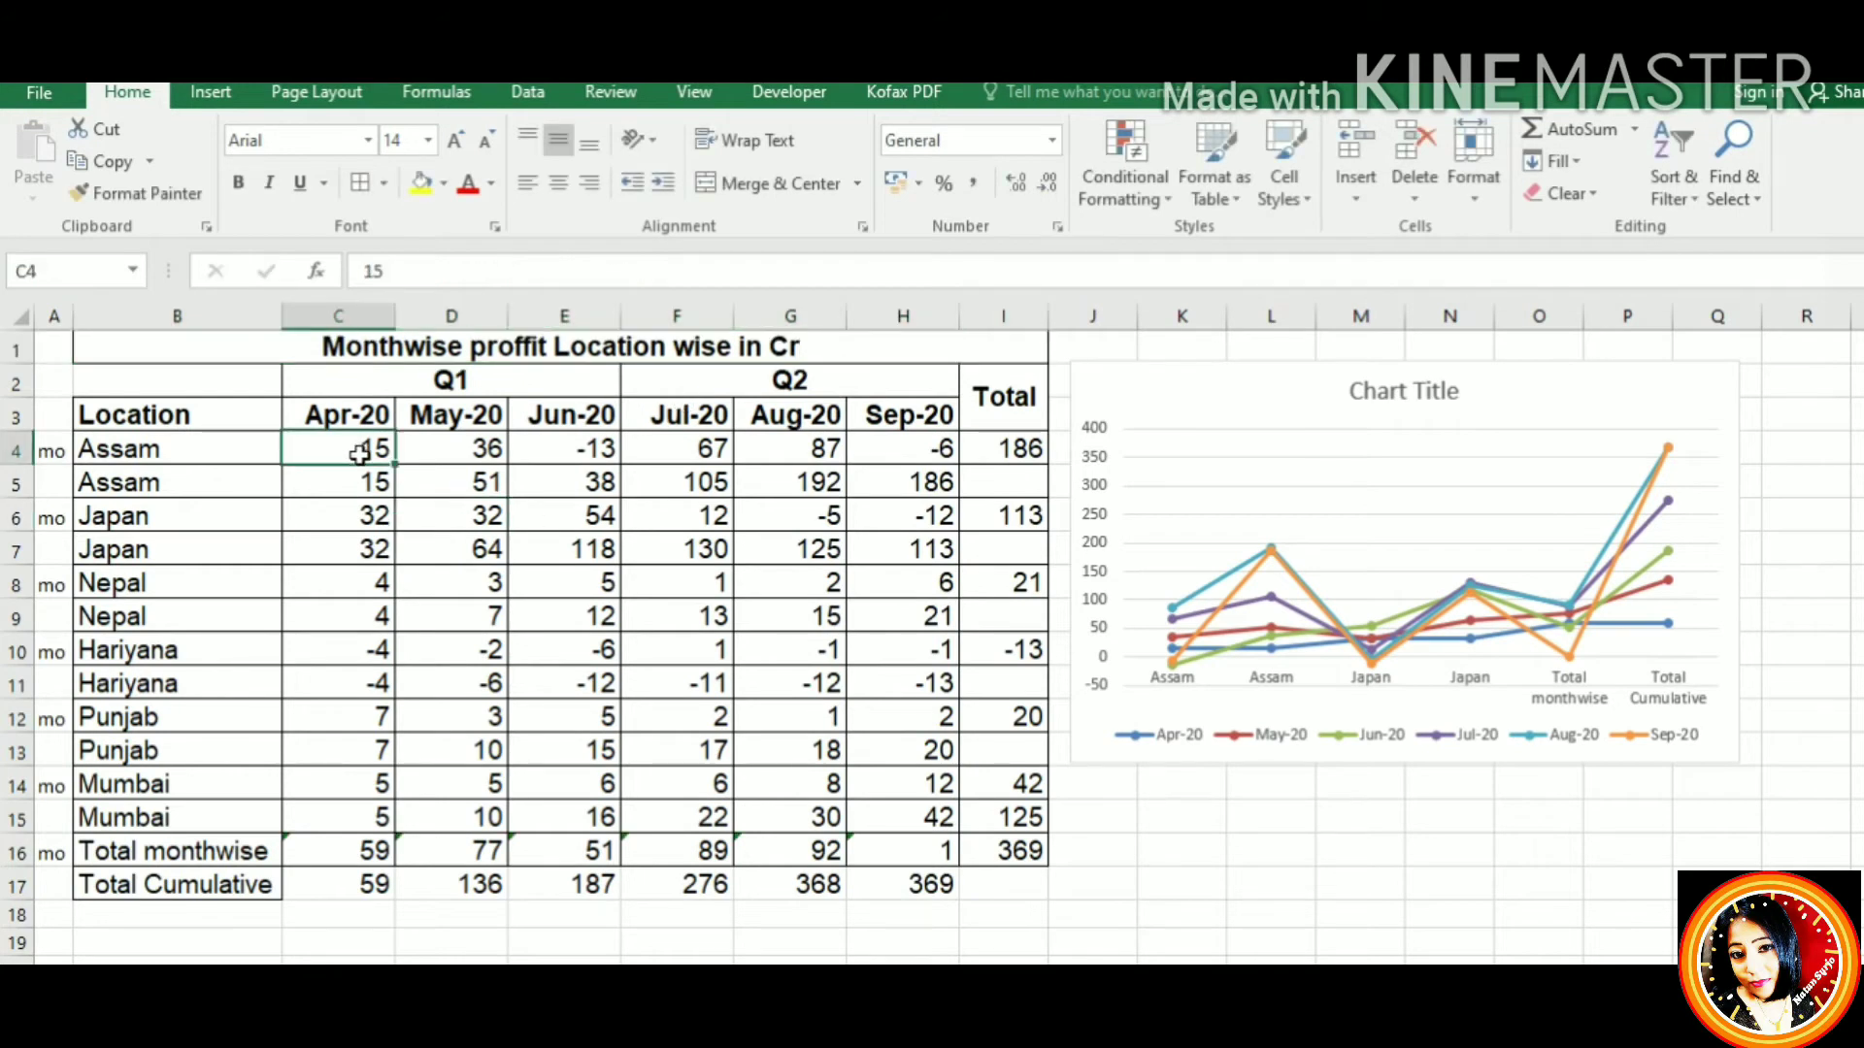
left_click(486, 456)
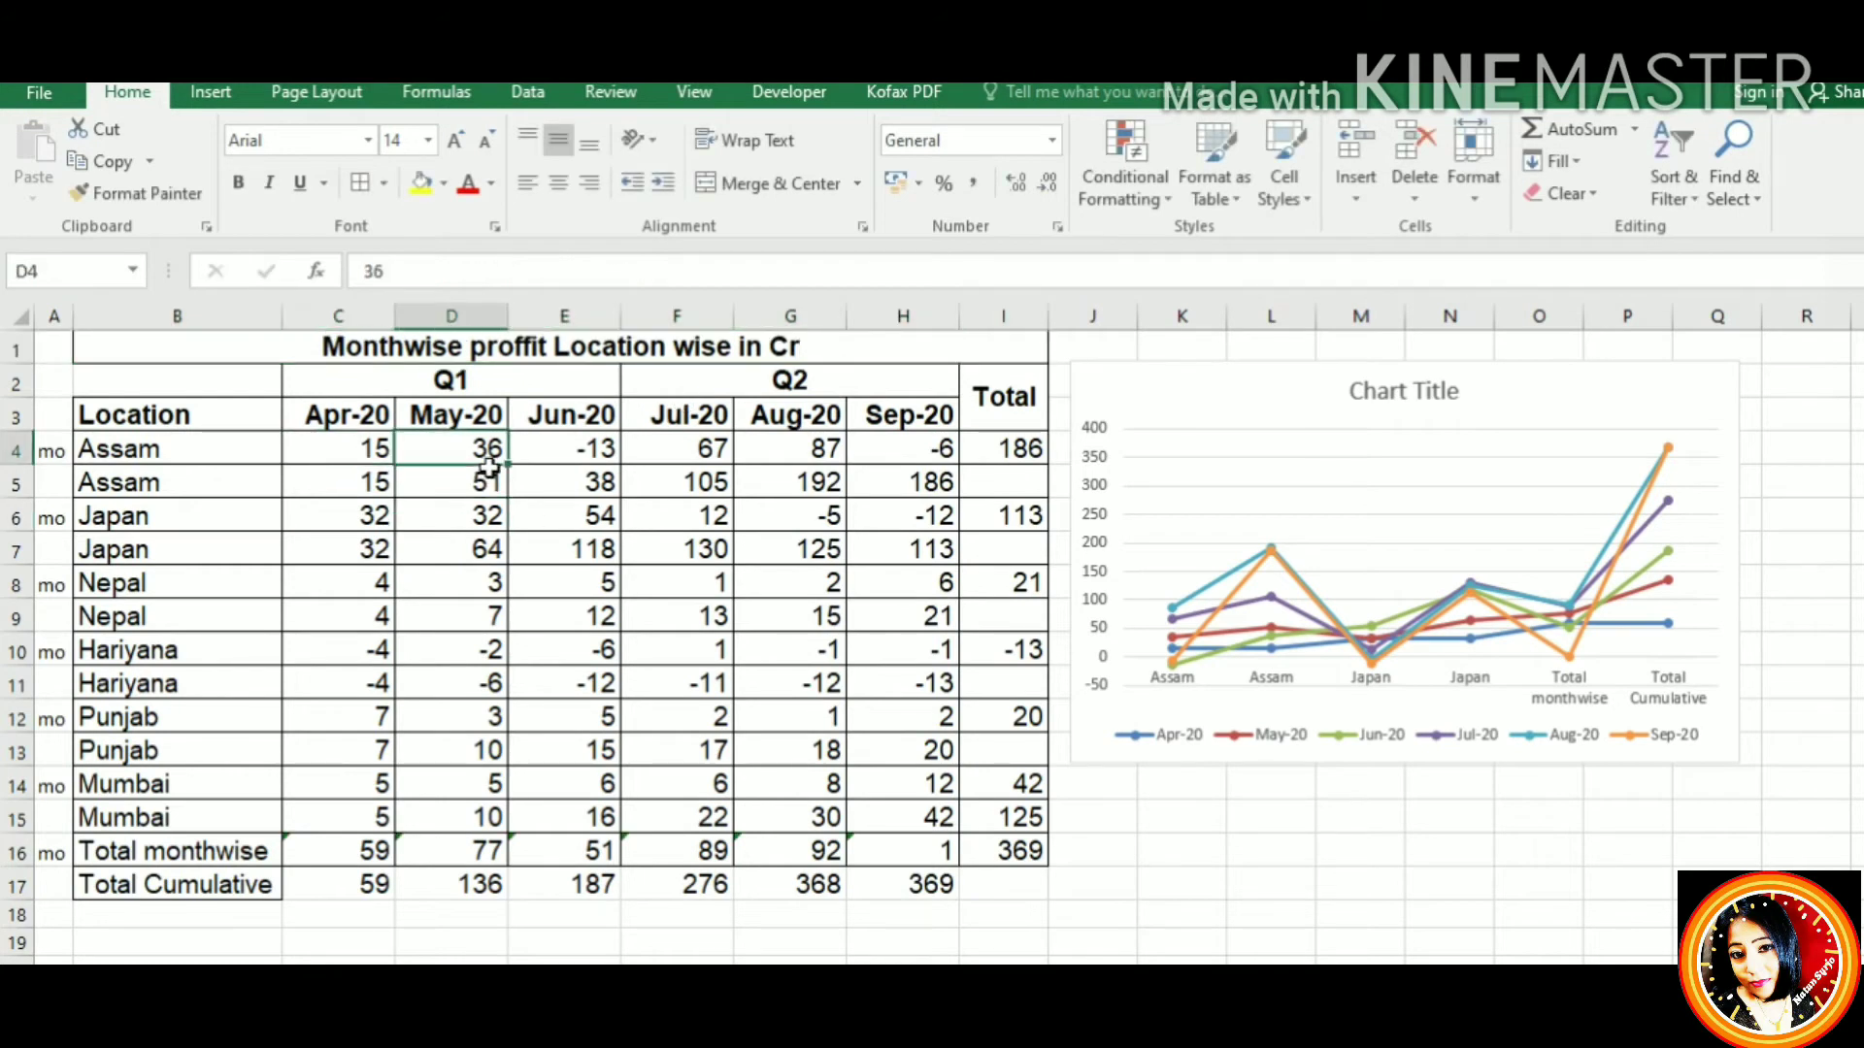
left_click(583, 447)
left_click(719, 463)
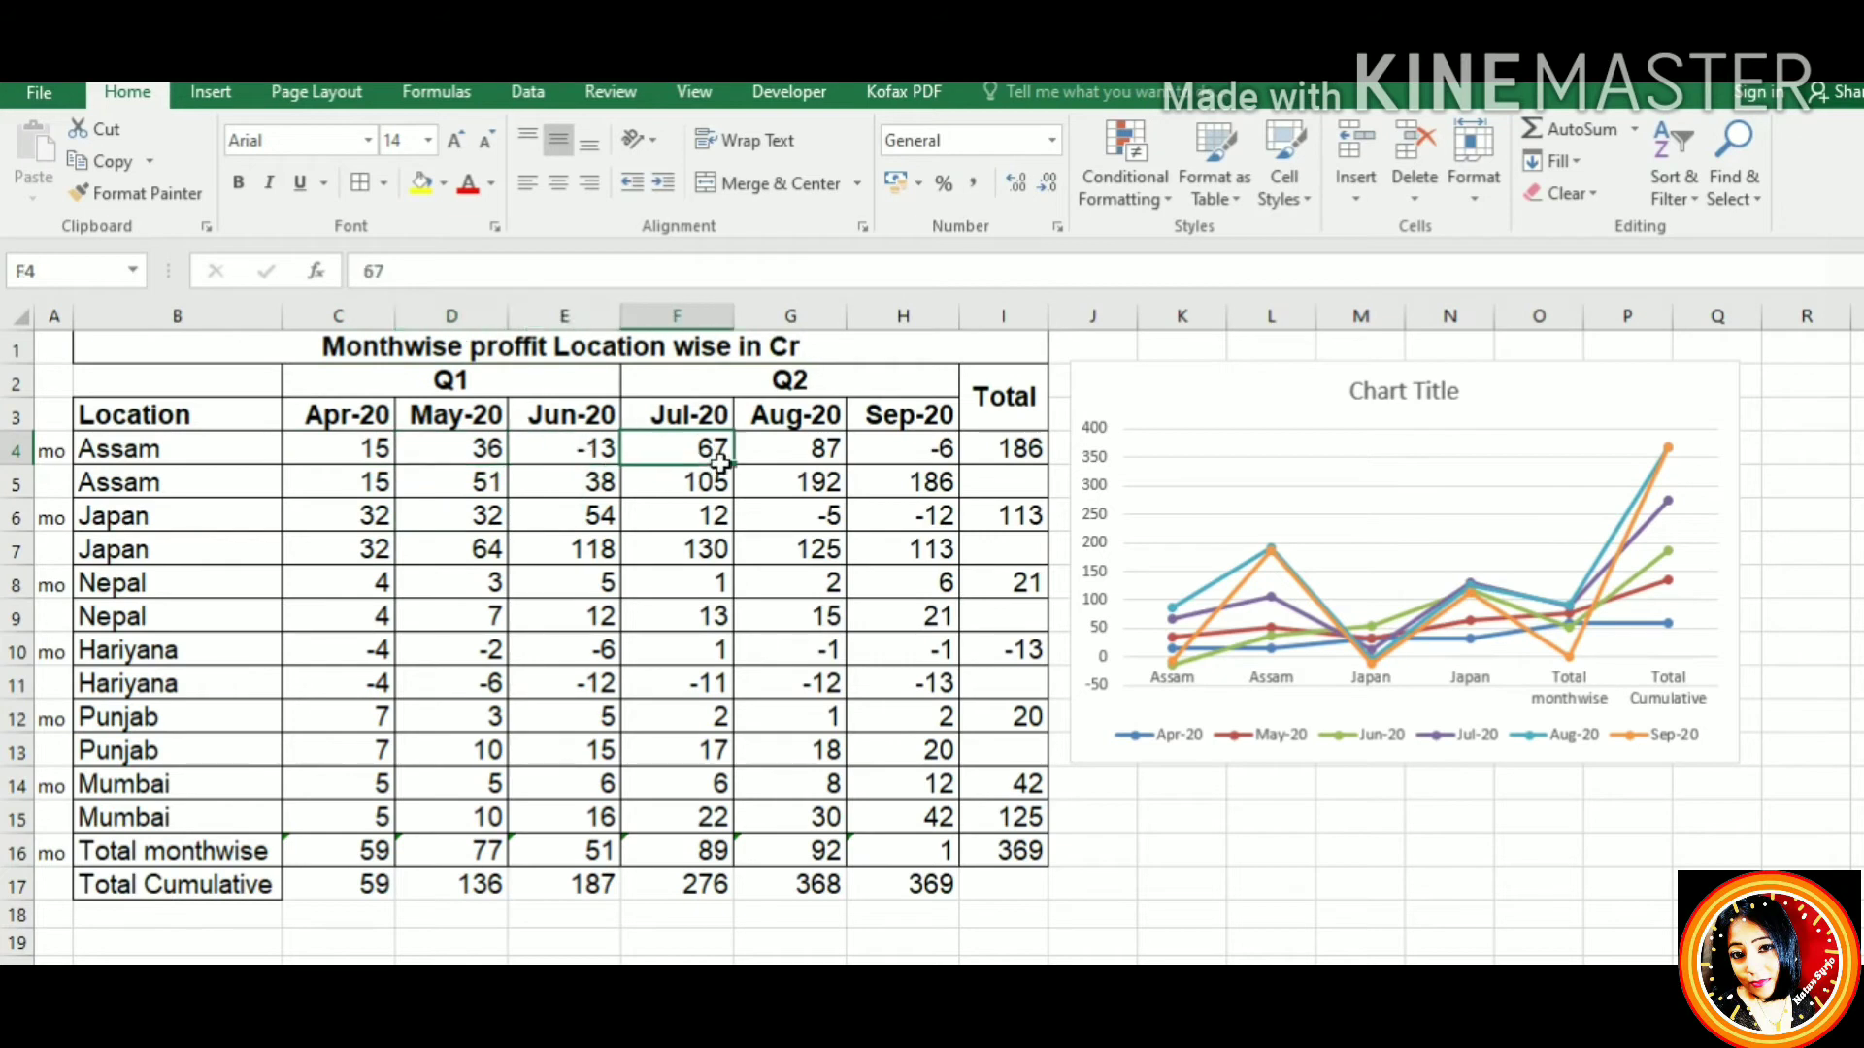
left_click(830, 461)
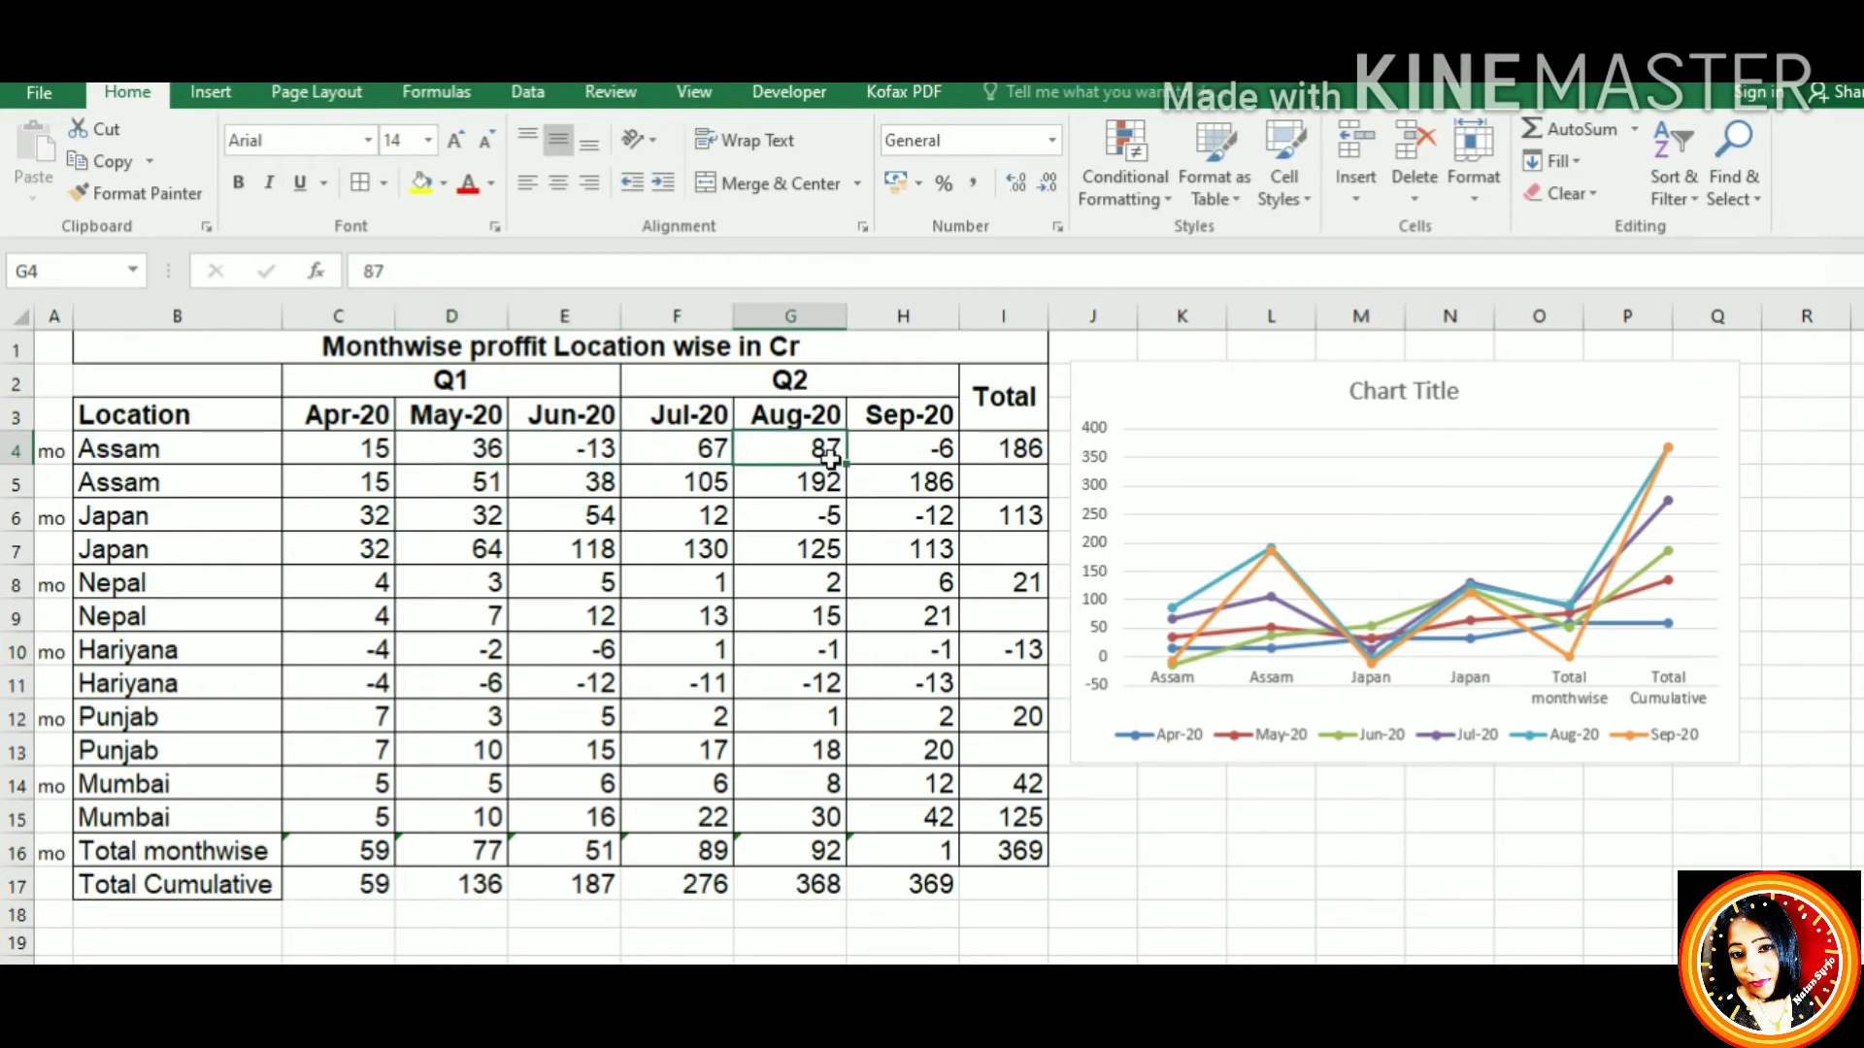
left_click(887, 459)
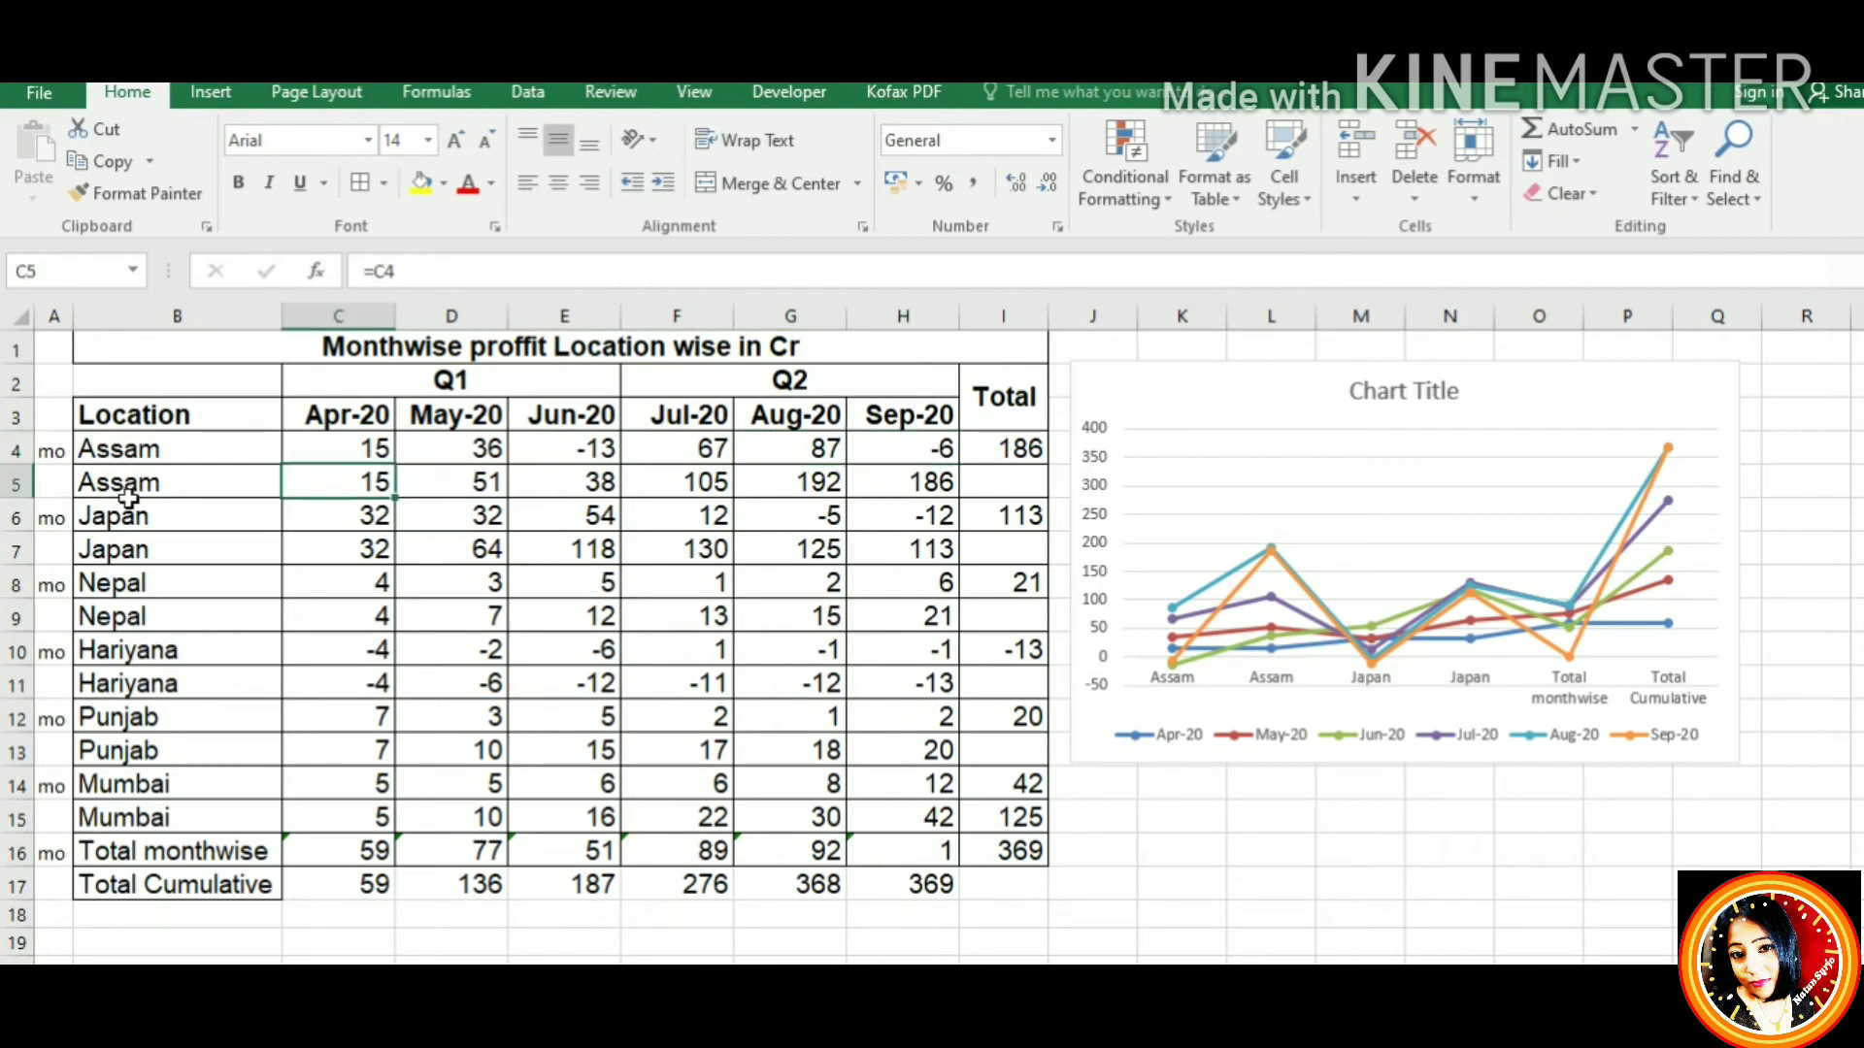
Fill the second Assam row B5:I5 and second Japan row B7:I7 with yellow
left_click_drag(131, 482, 1026, 498)
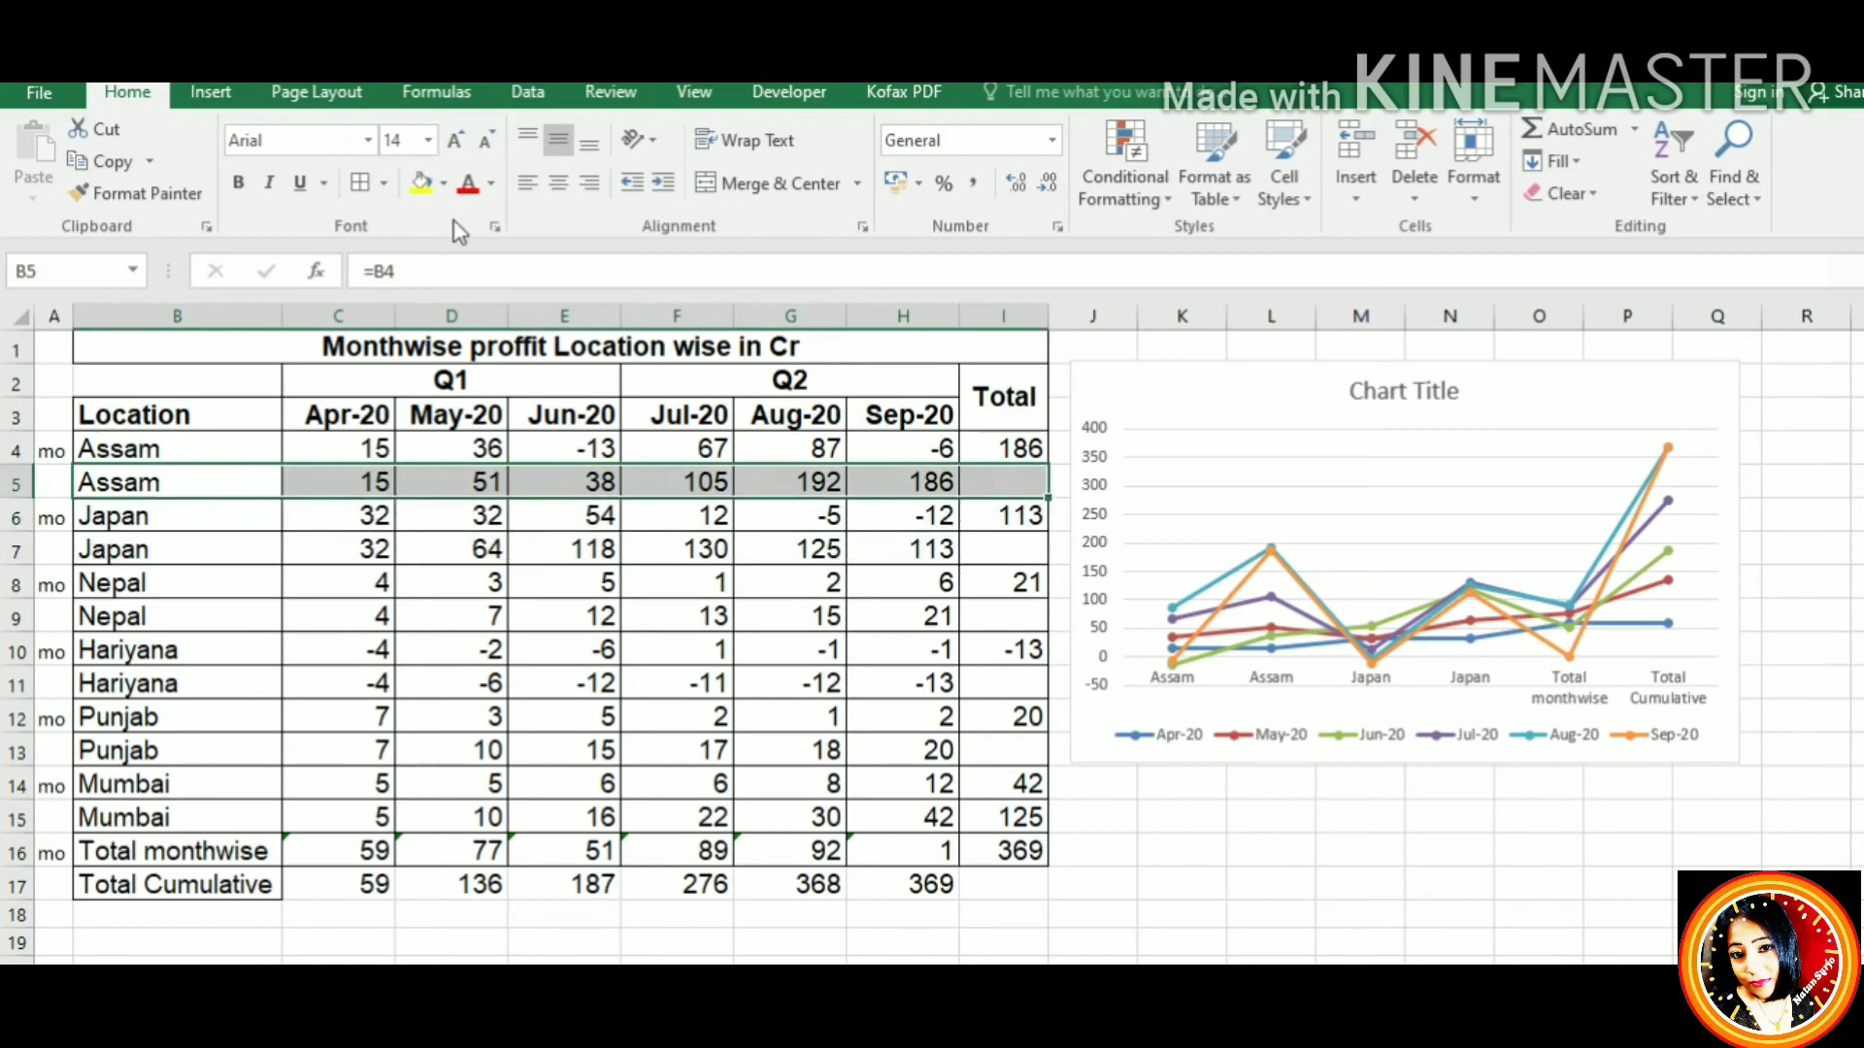
left_click(421, 183)
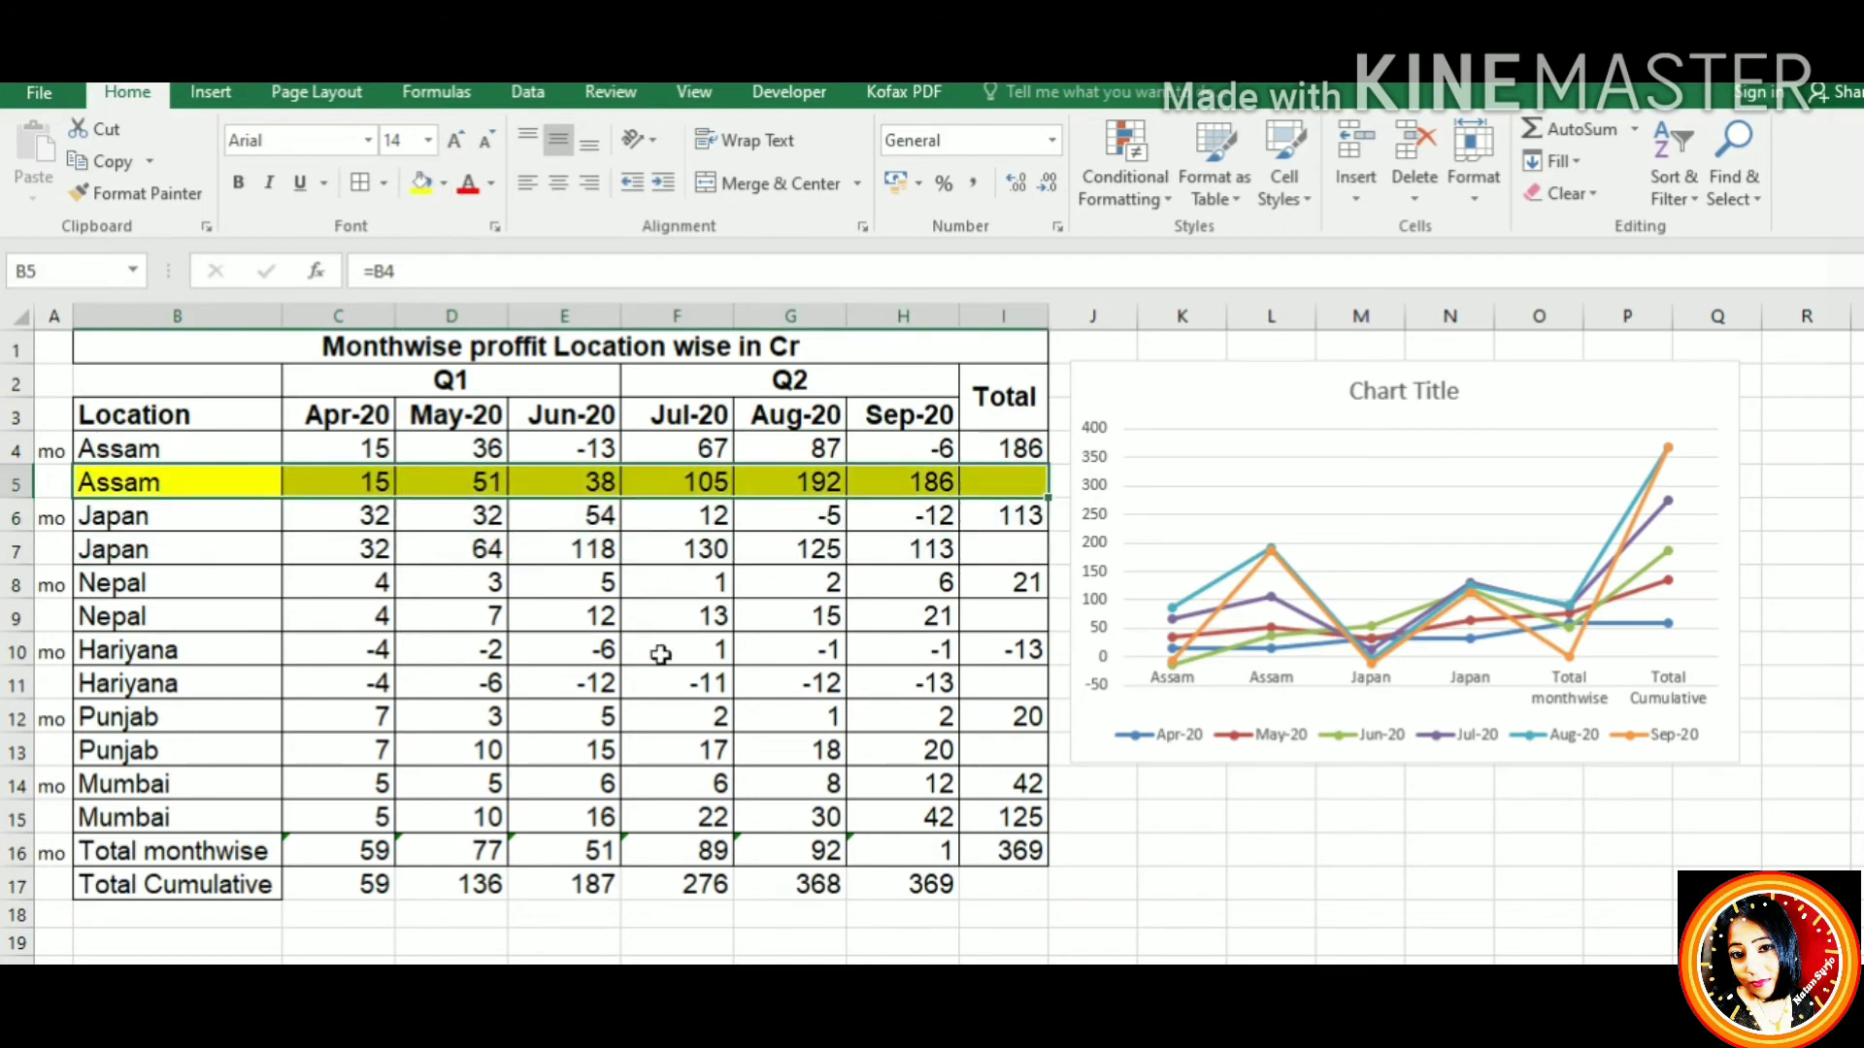
left_click_drag(121, 561, 1027, 550)
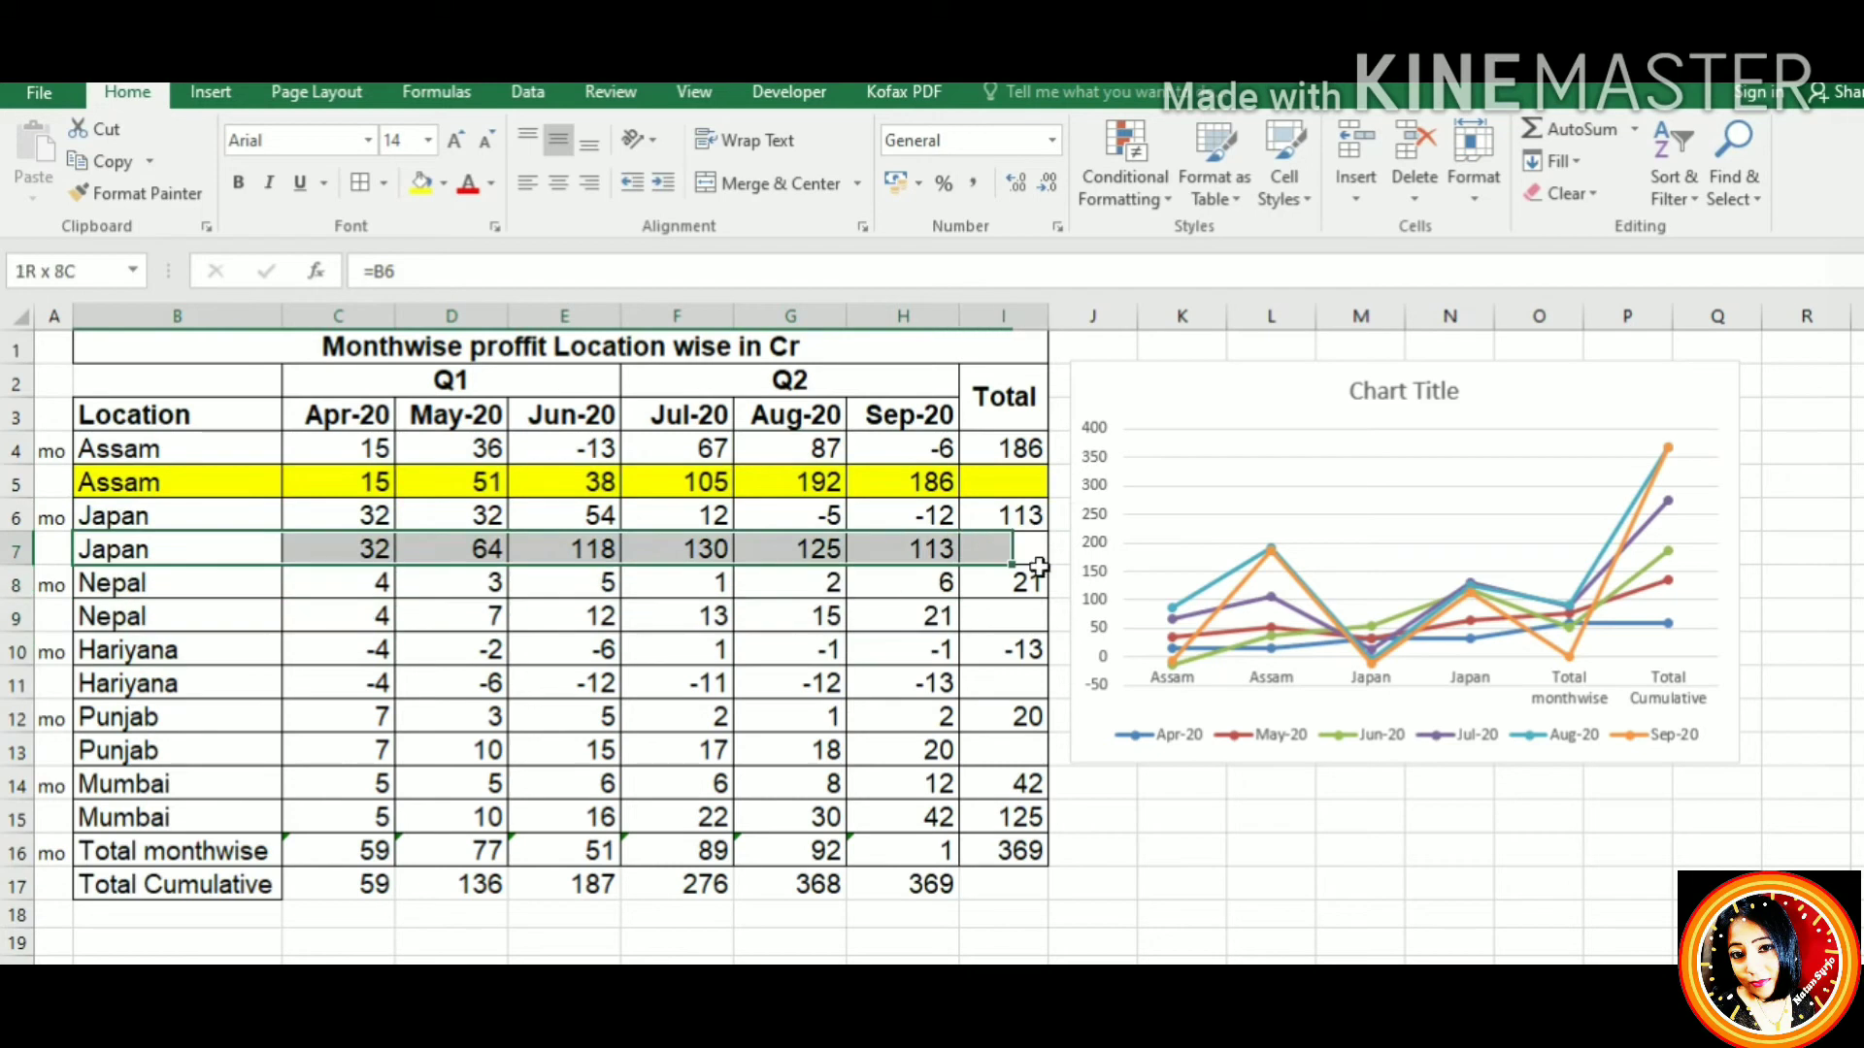
left_click(421, 184)
Set D5 to the cumulative formula =C5+D4 and fill it across to H5
left_click(346, 496)
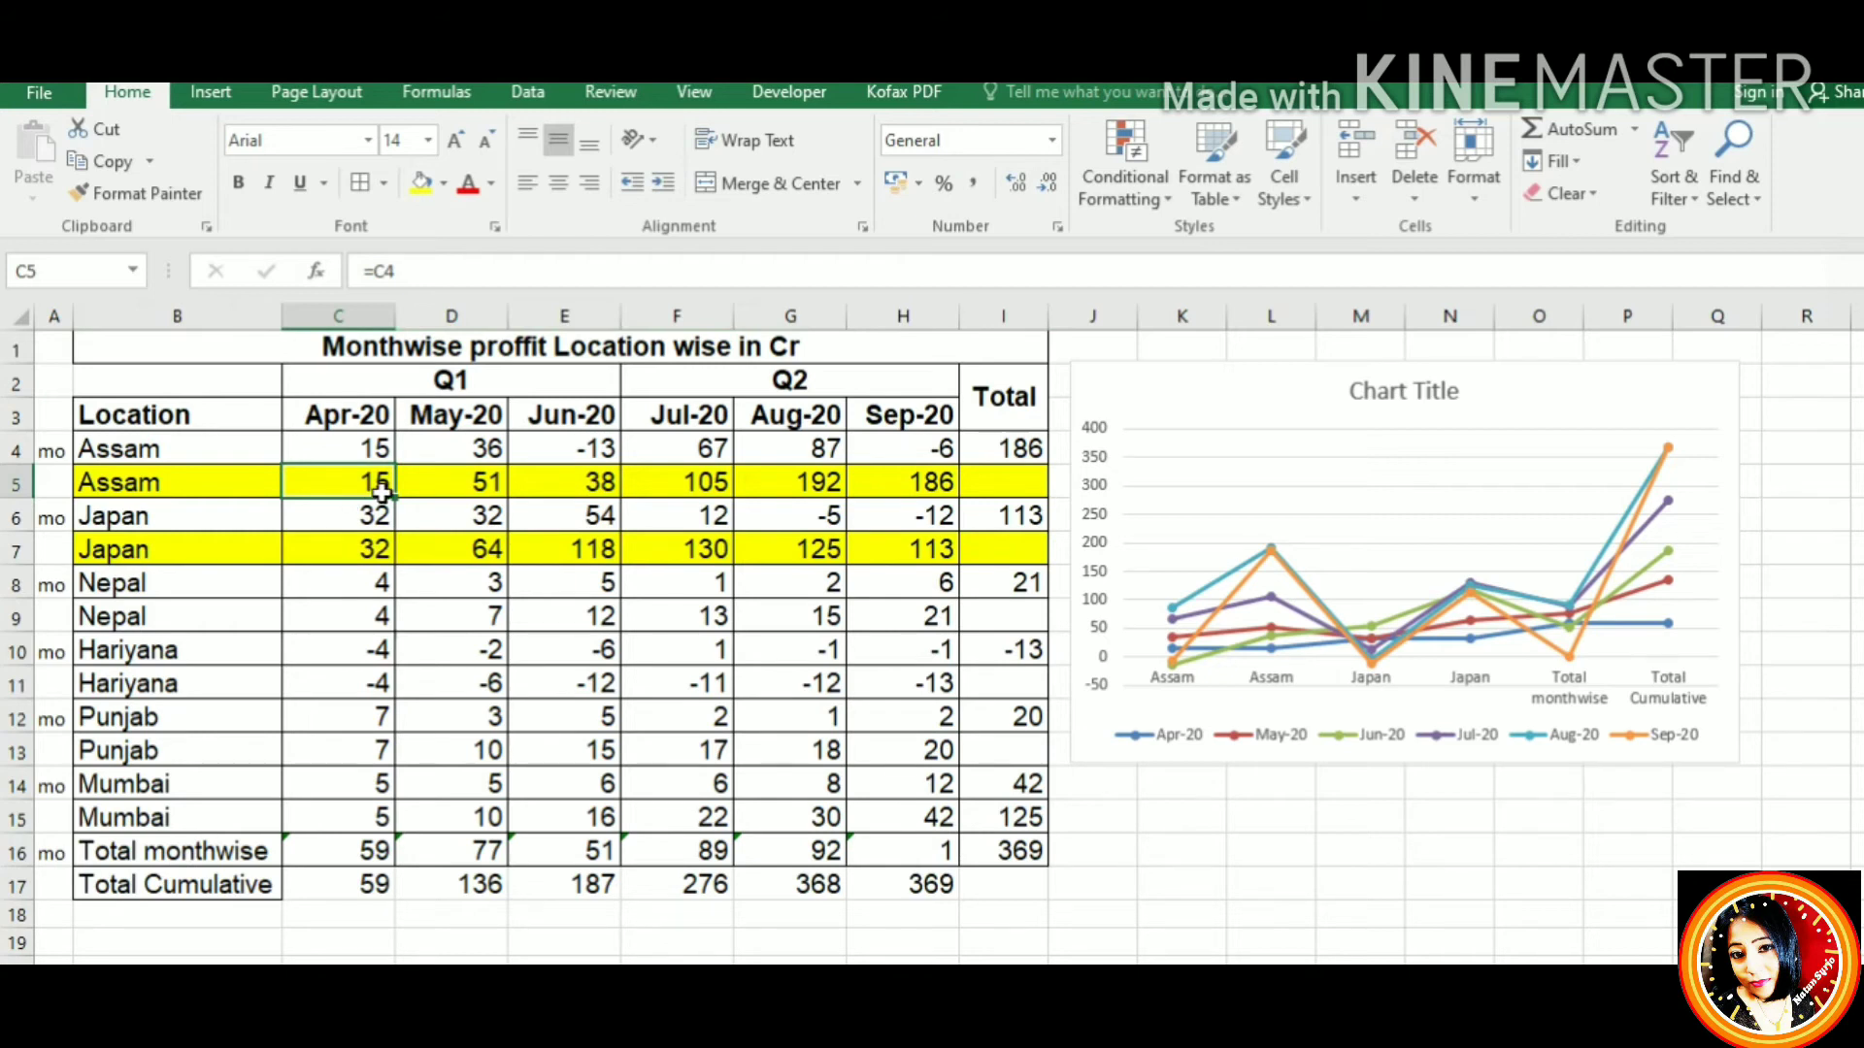
left_click(464, 497)
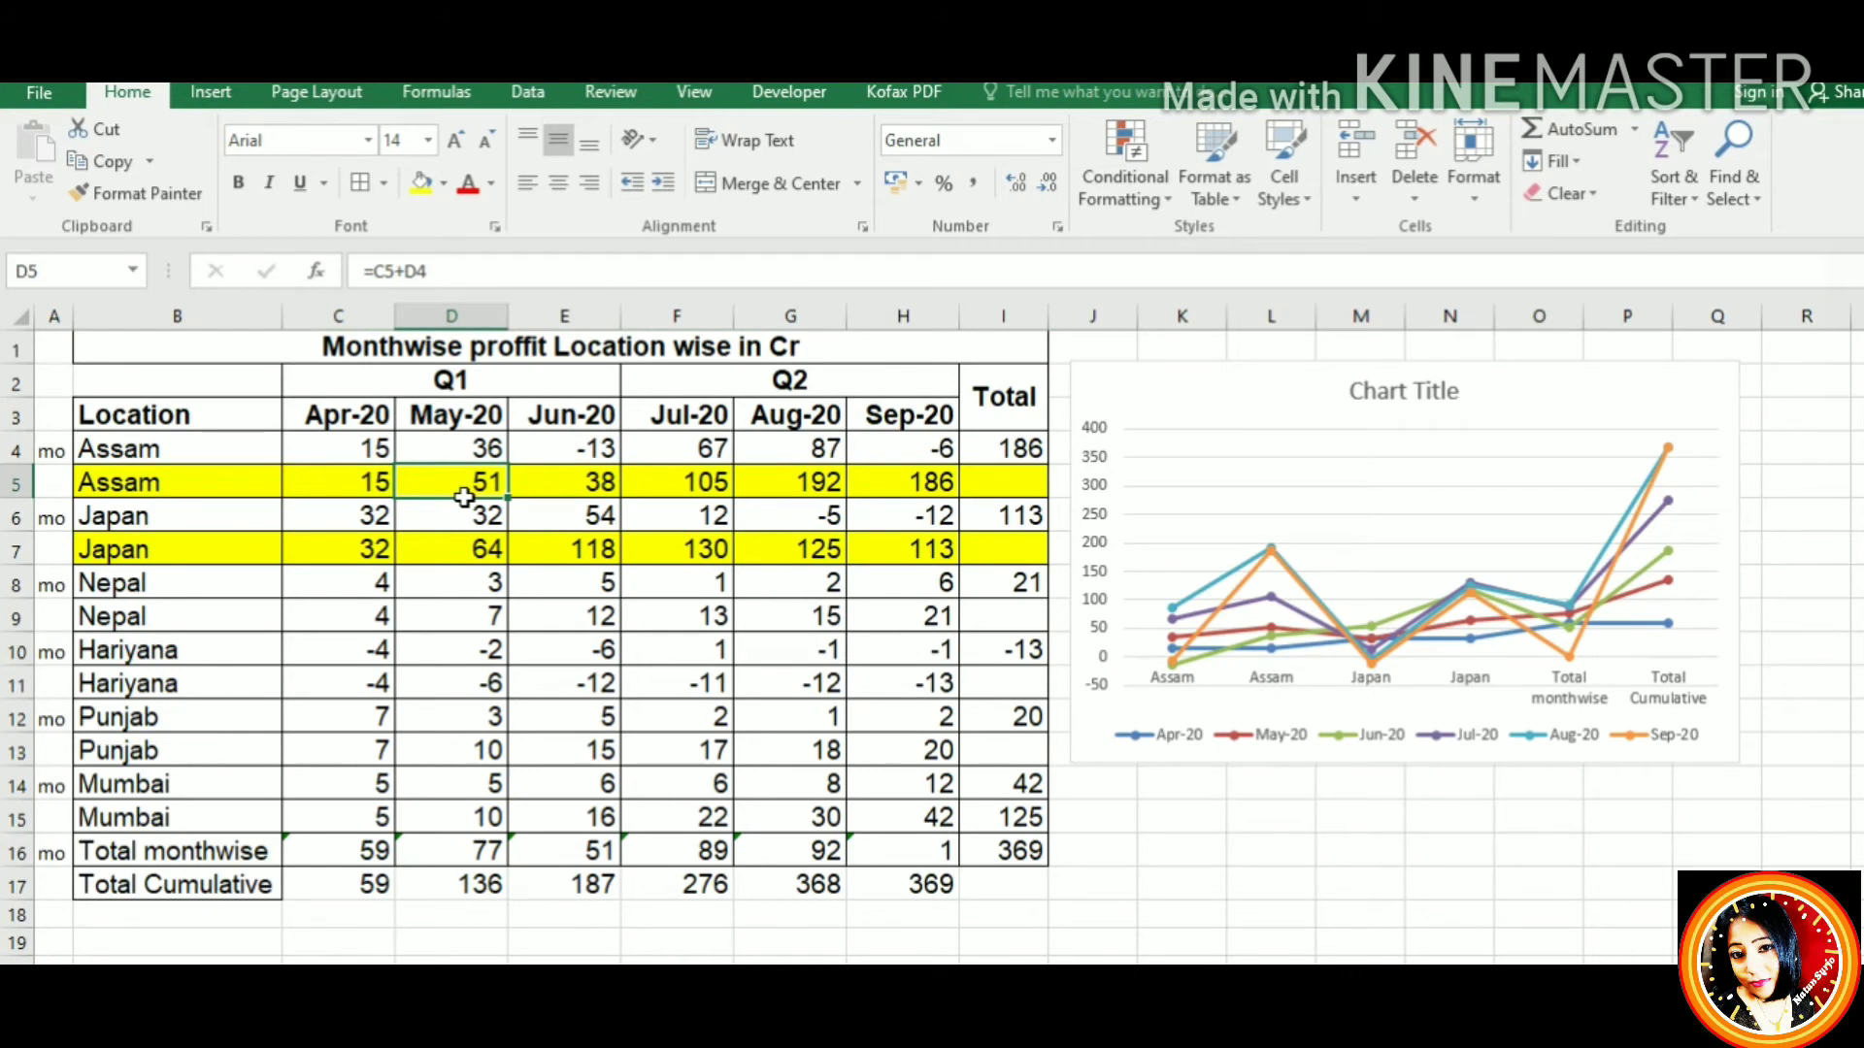
left_click(448, 272)
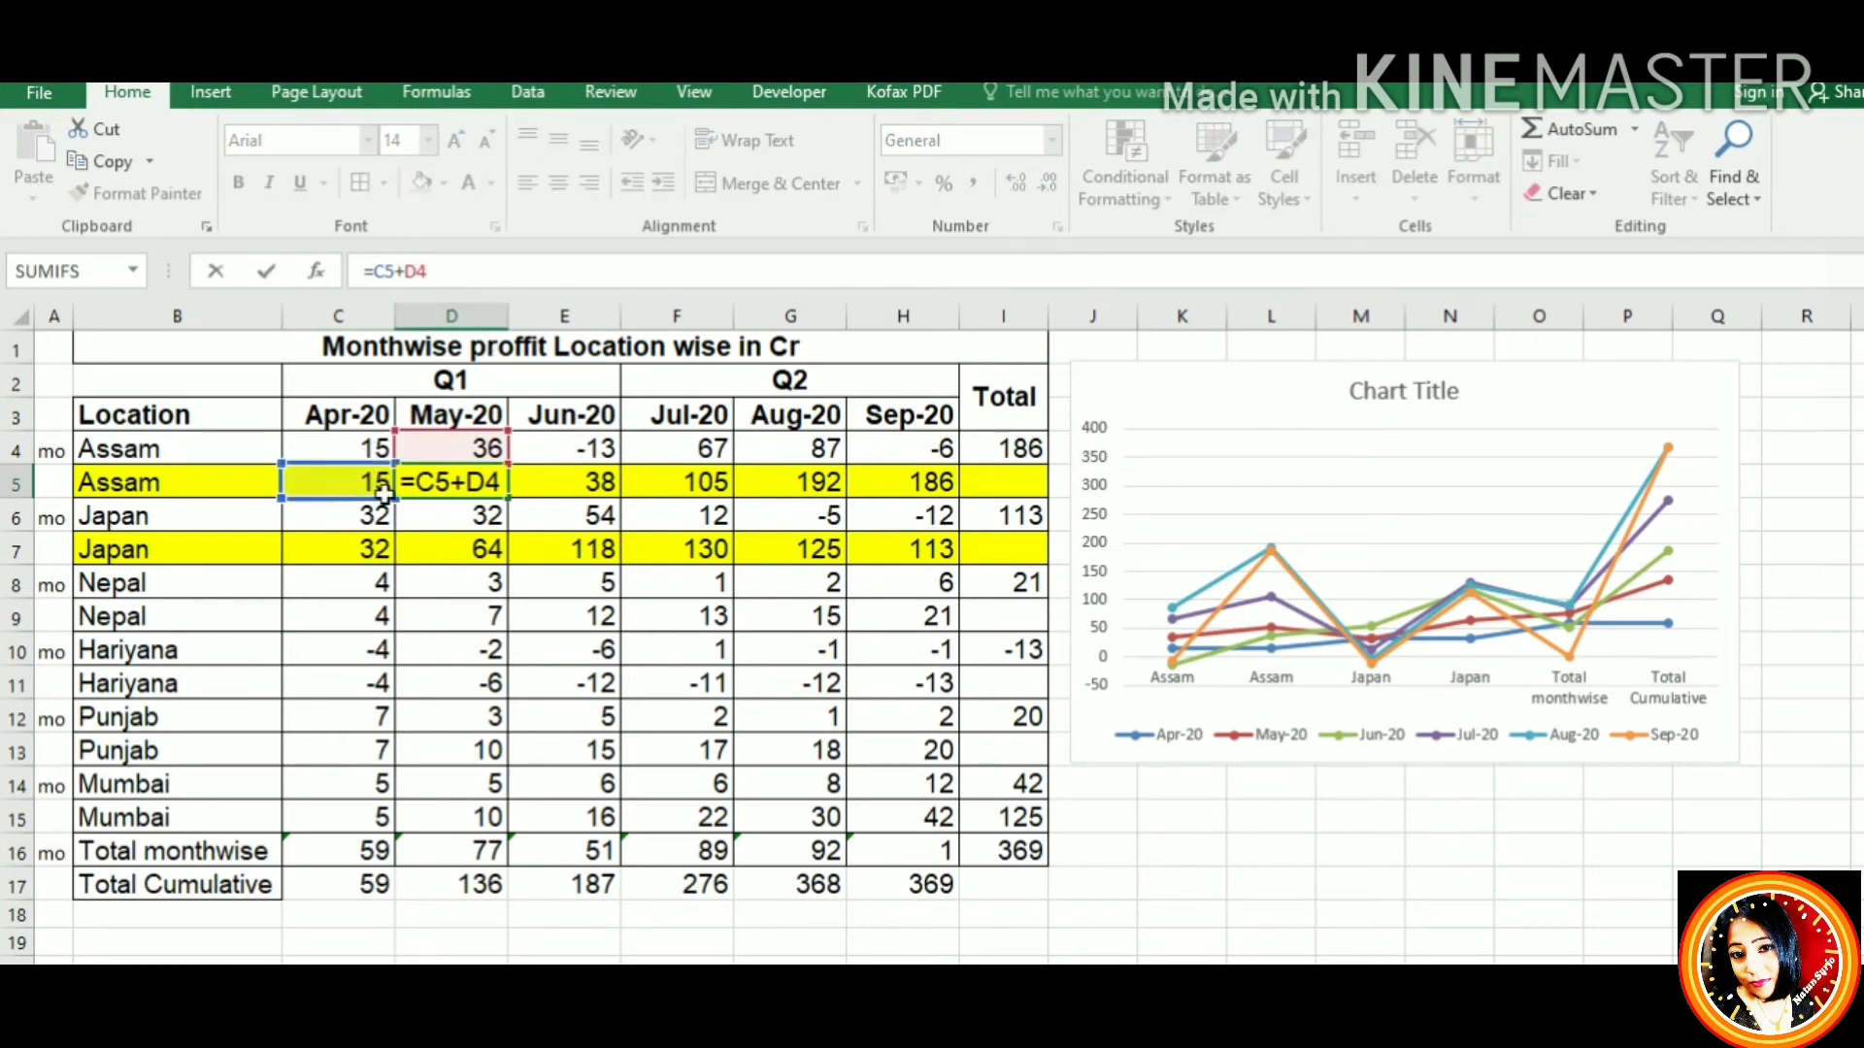
key("Return")
left_click(490, 485)
left_click_drag(520, 507, 951, 490)
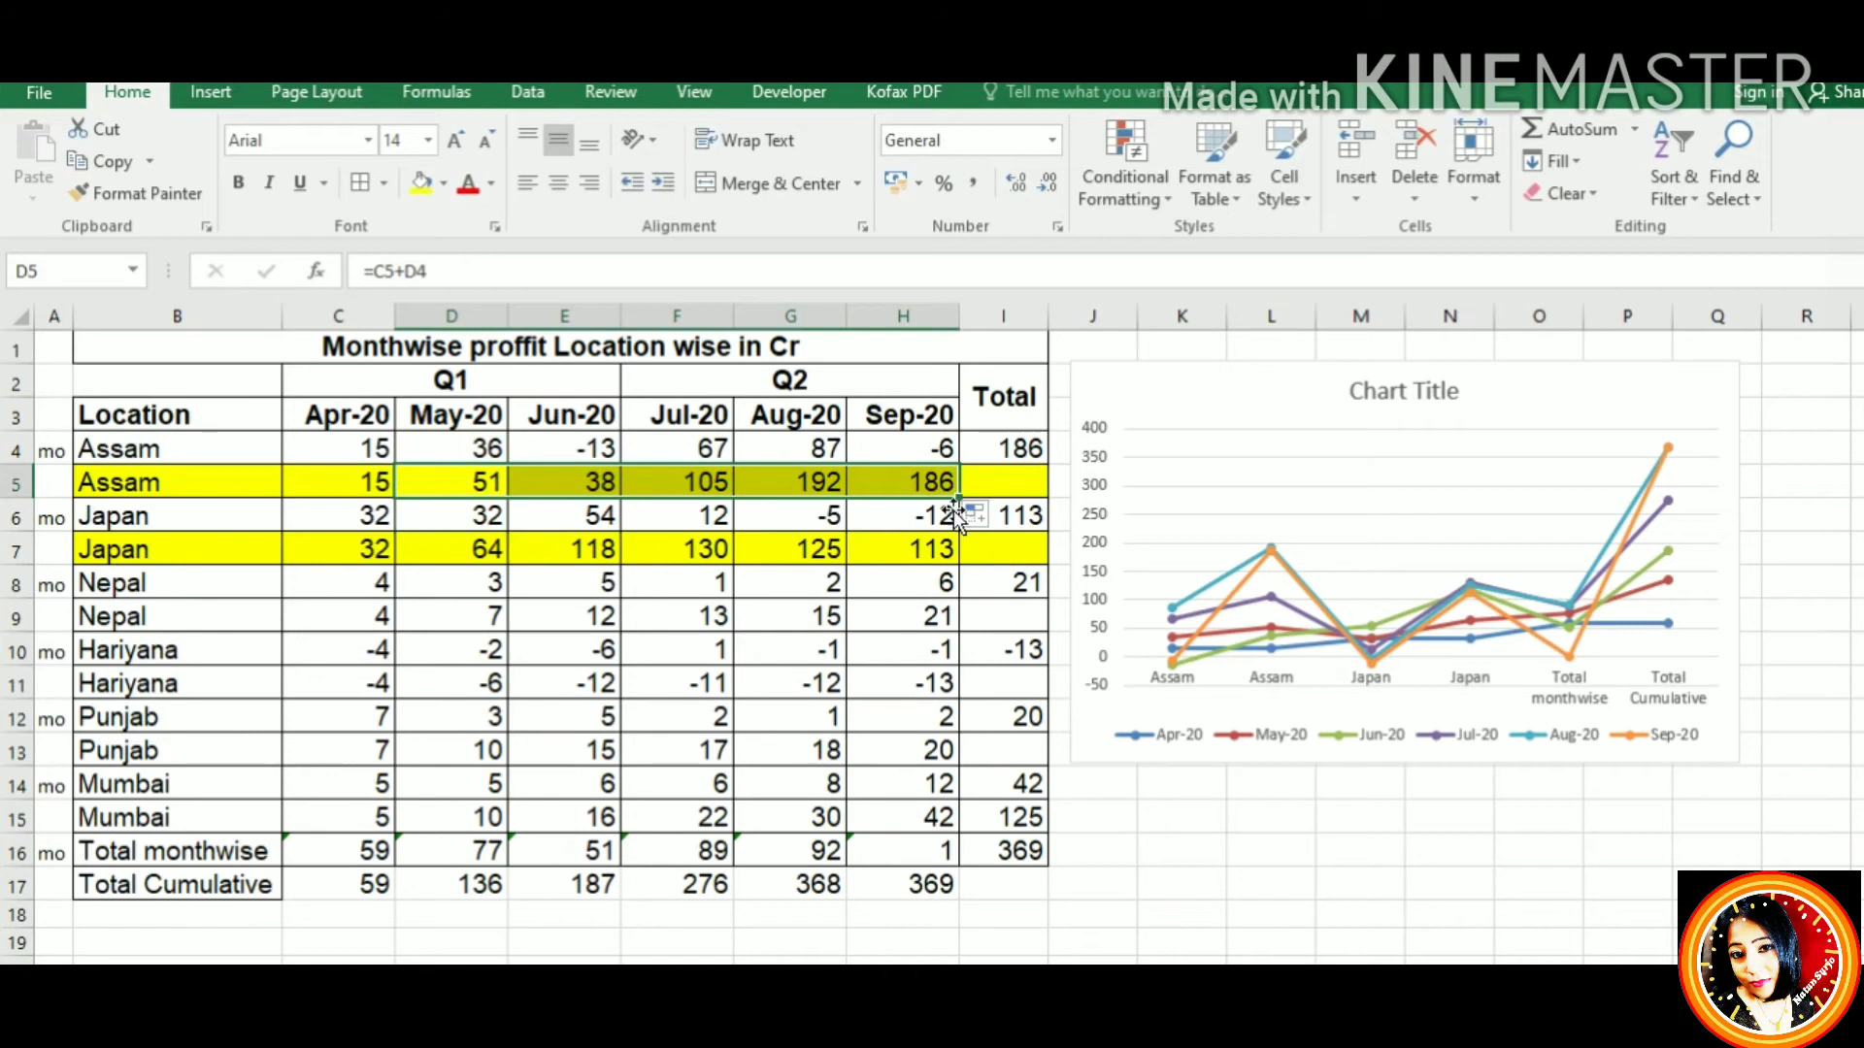
left_click(1017, 457)
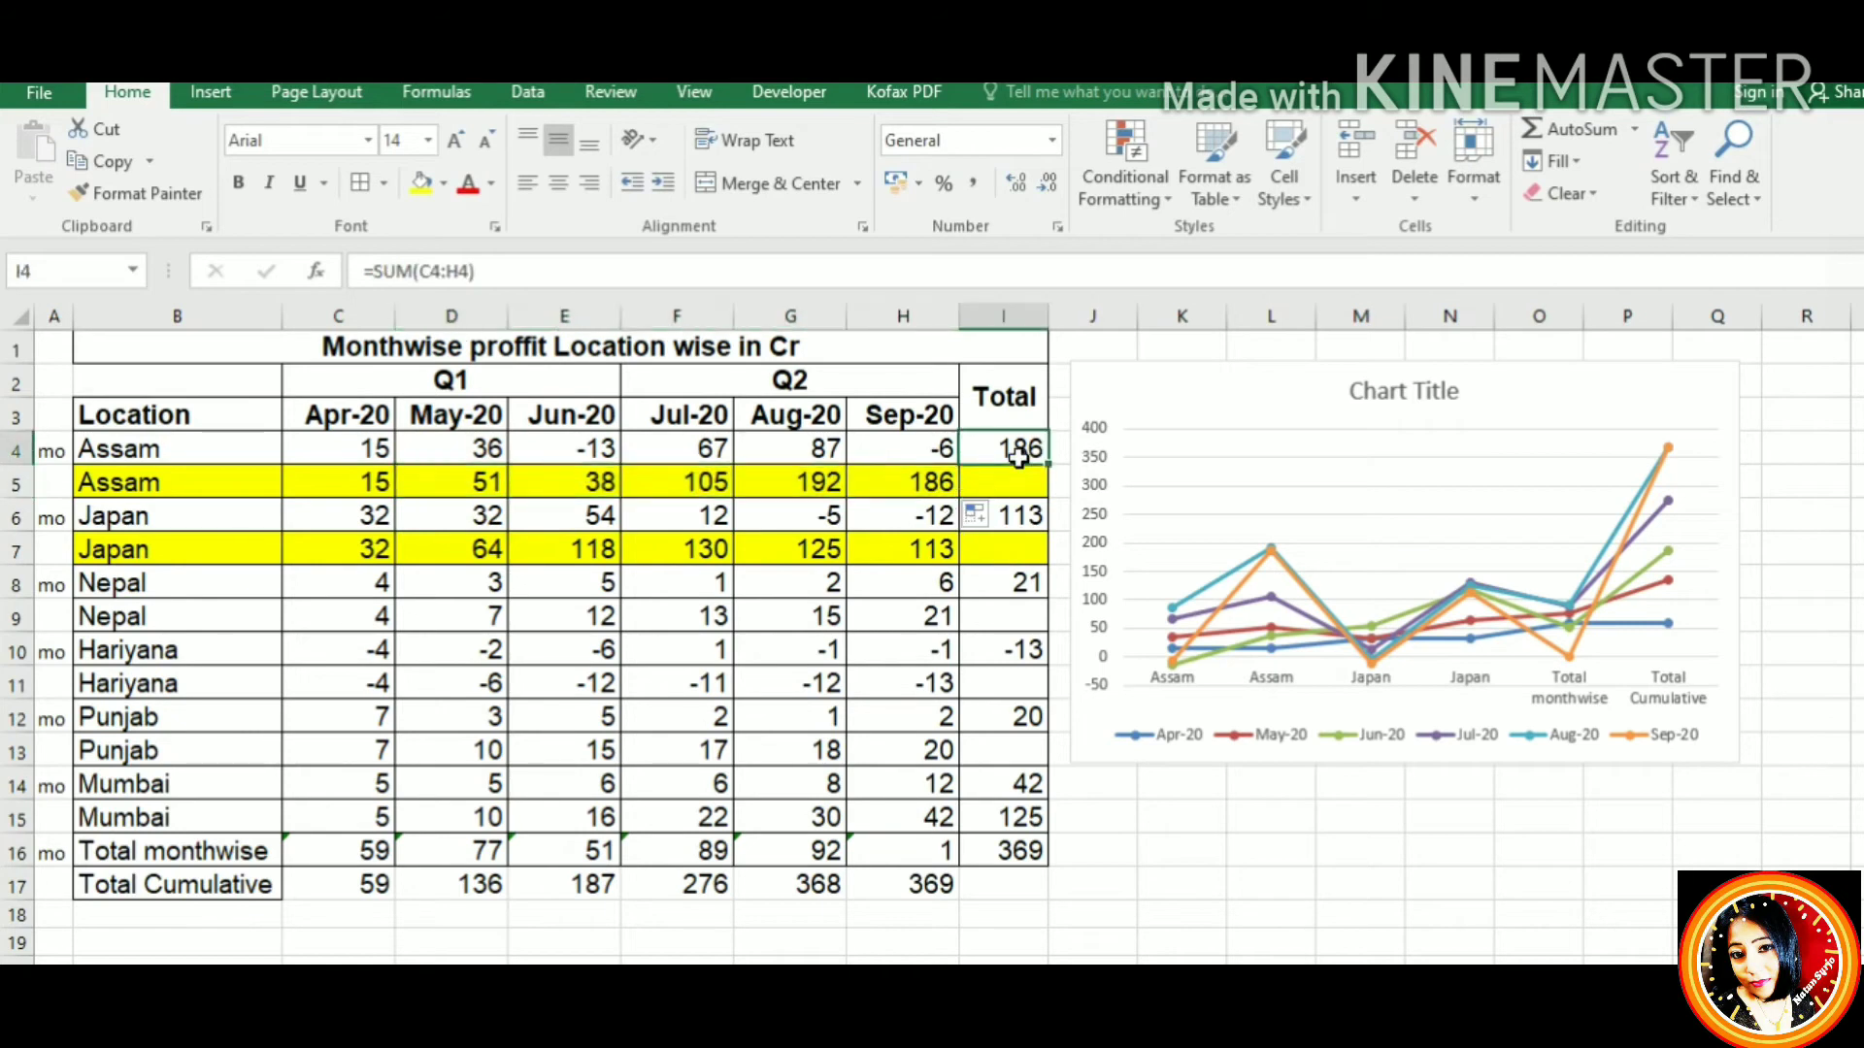
left_click(898, 493)
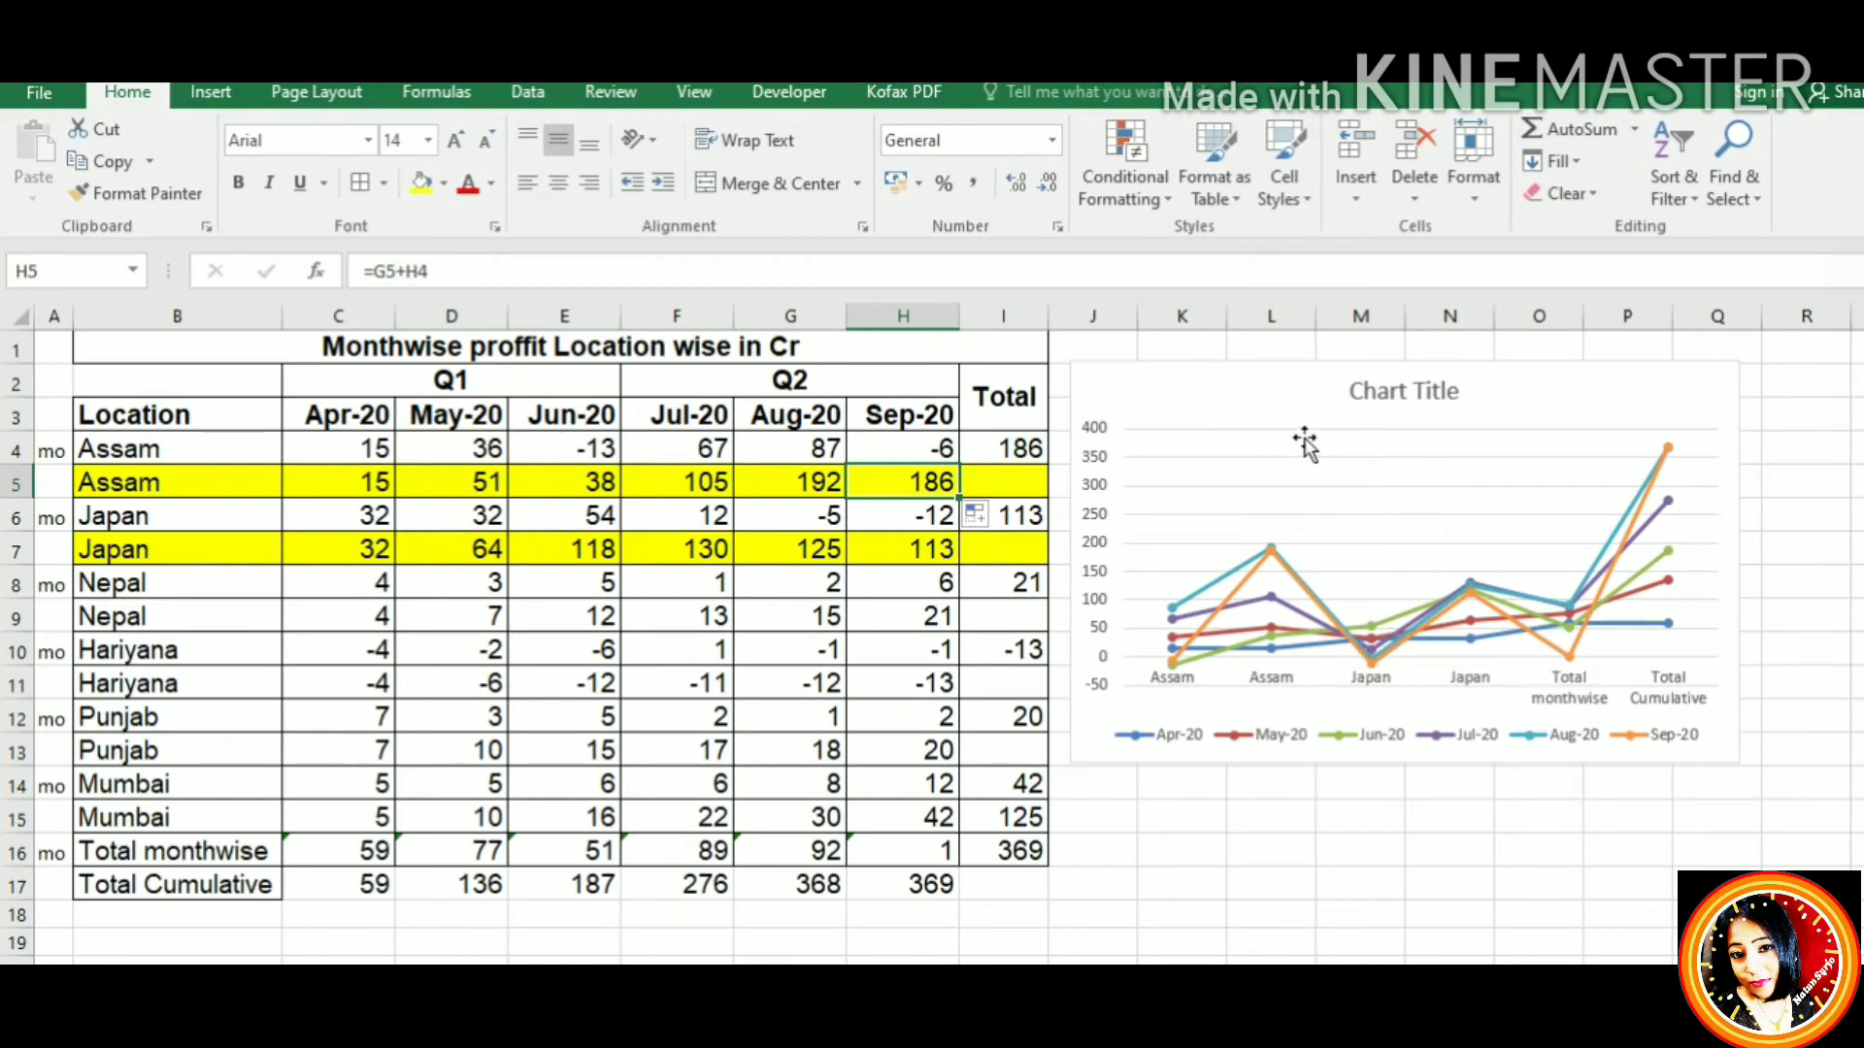
left_click(1372, 413)
left_click(1366, 398)
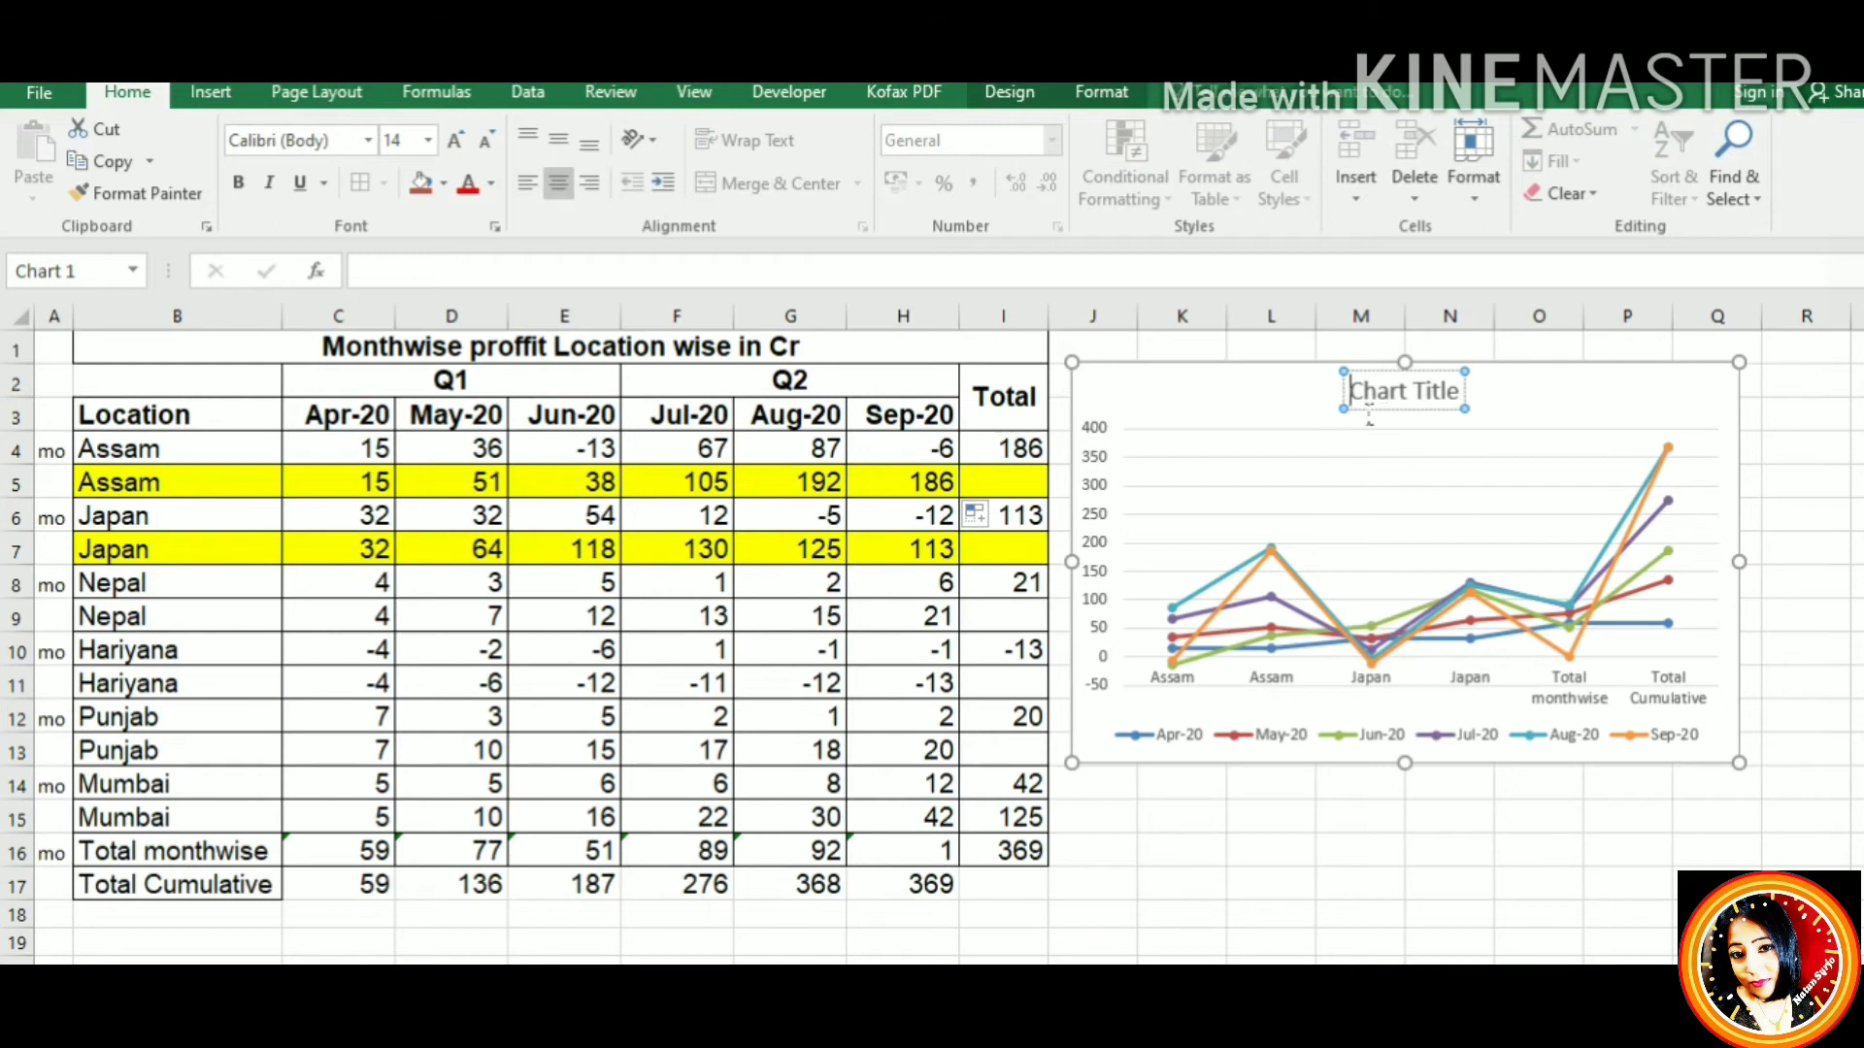
Type 'Monthwise' into the chart title, then undo it
type("Monthwise")
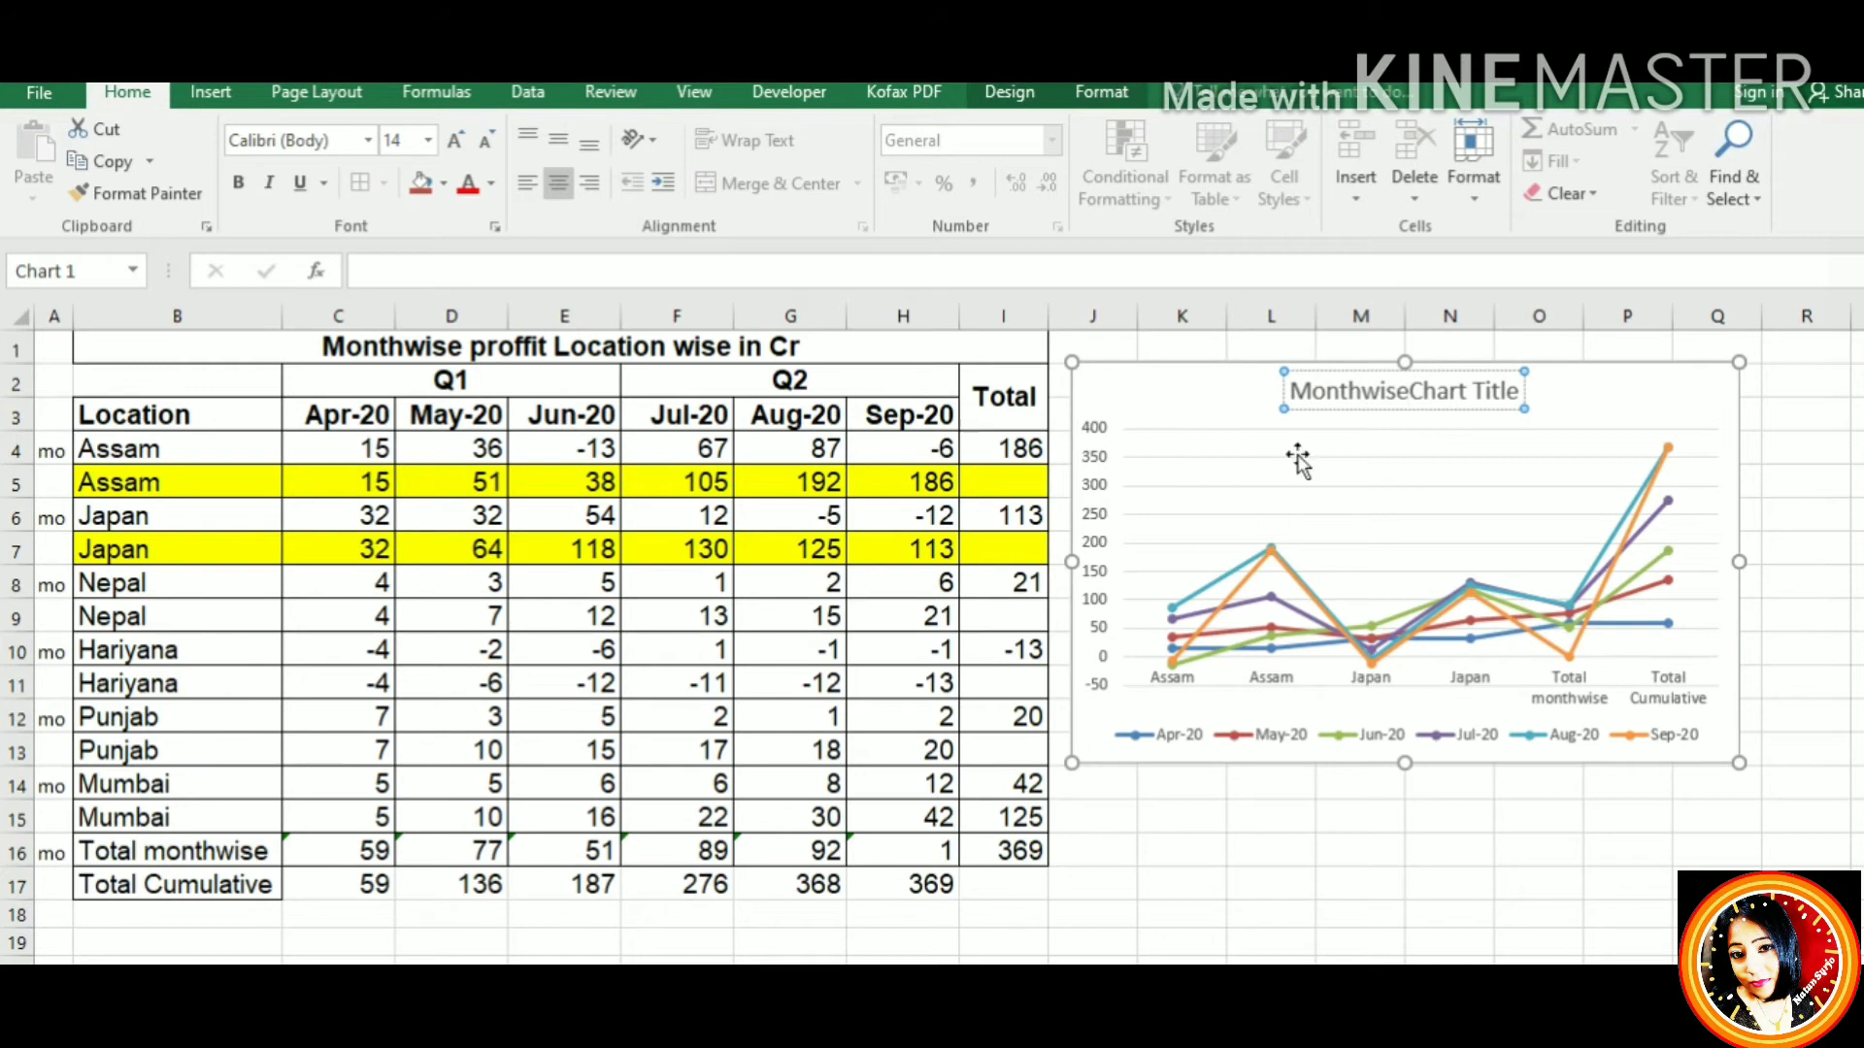
left_click(1354, 485)
key("ctrl+z")
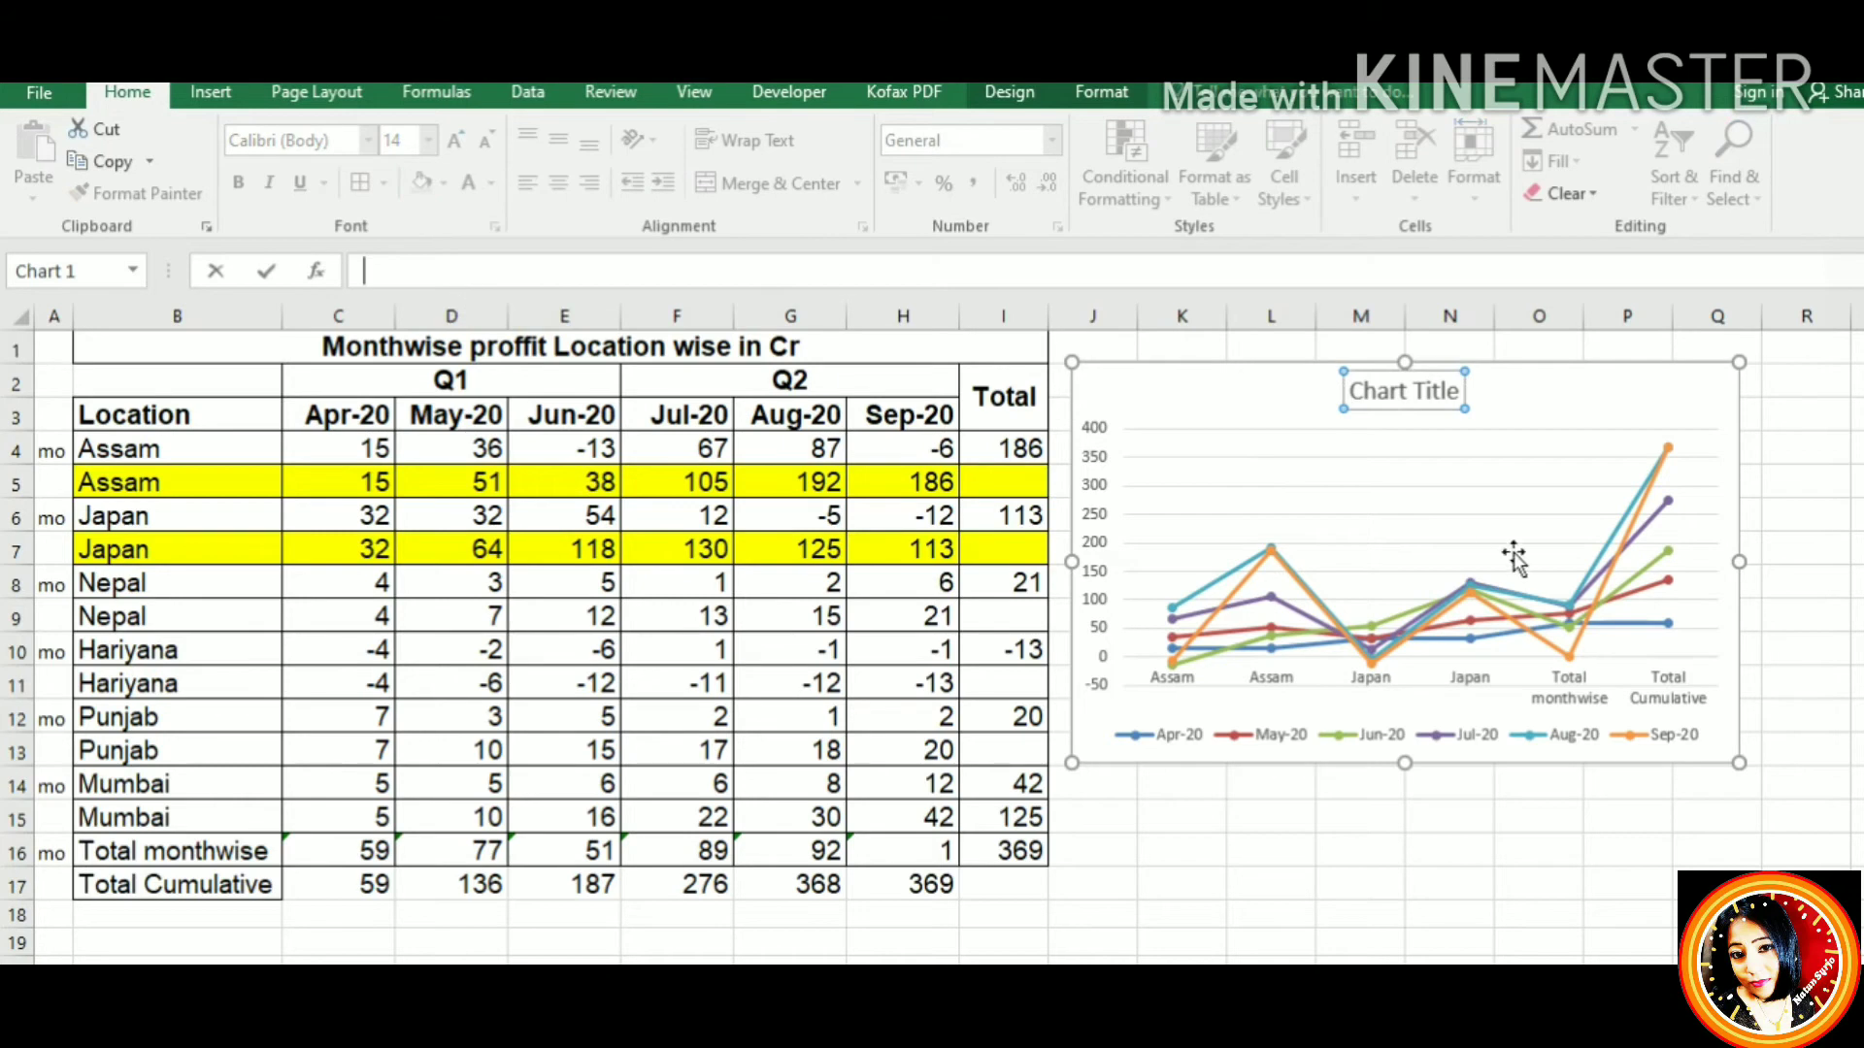
left_click(1384, 401)
double_click(1374, 396)
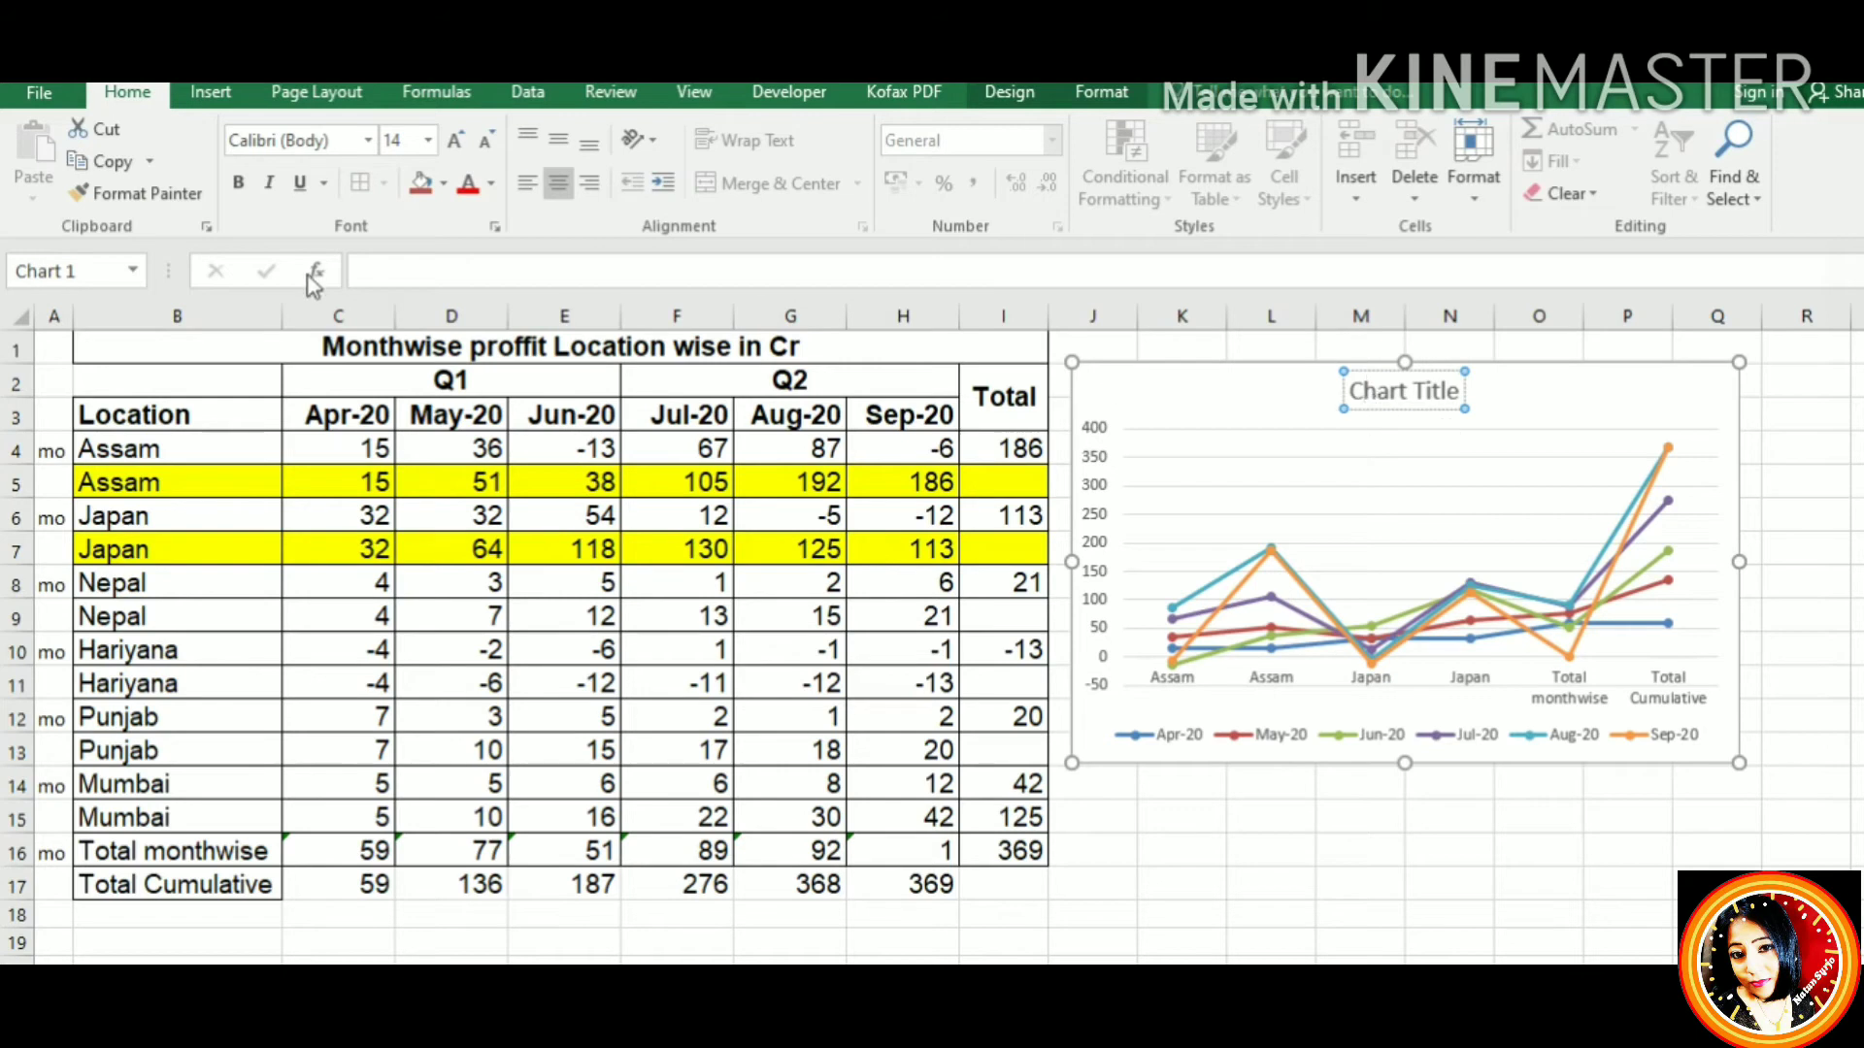
With the chart title selected, begin a link formula by entering '=' in the formula bar
left_click(418, 271)
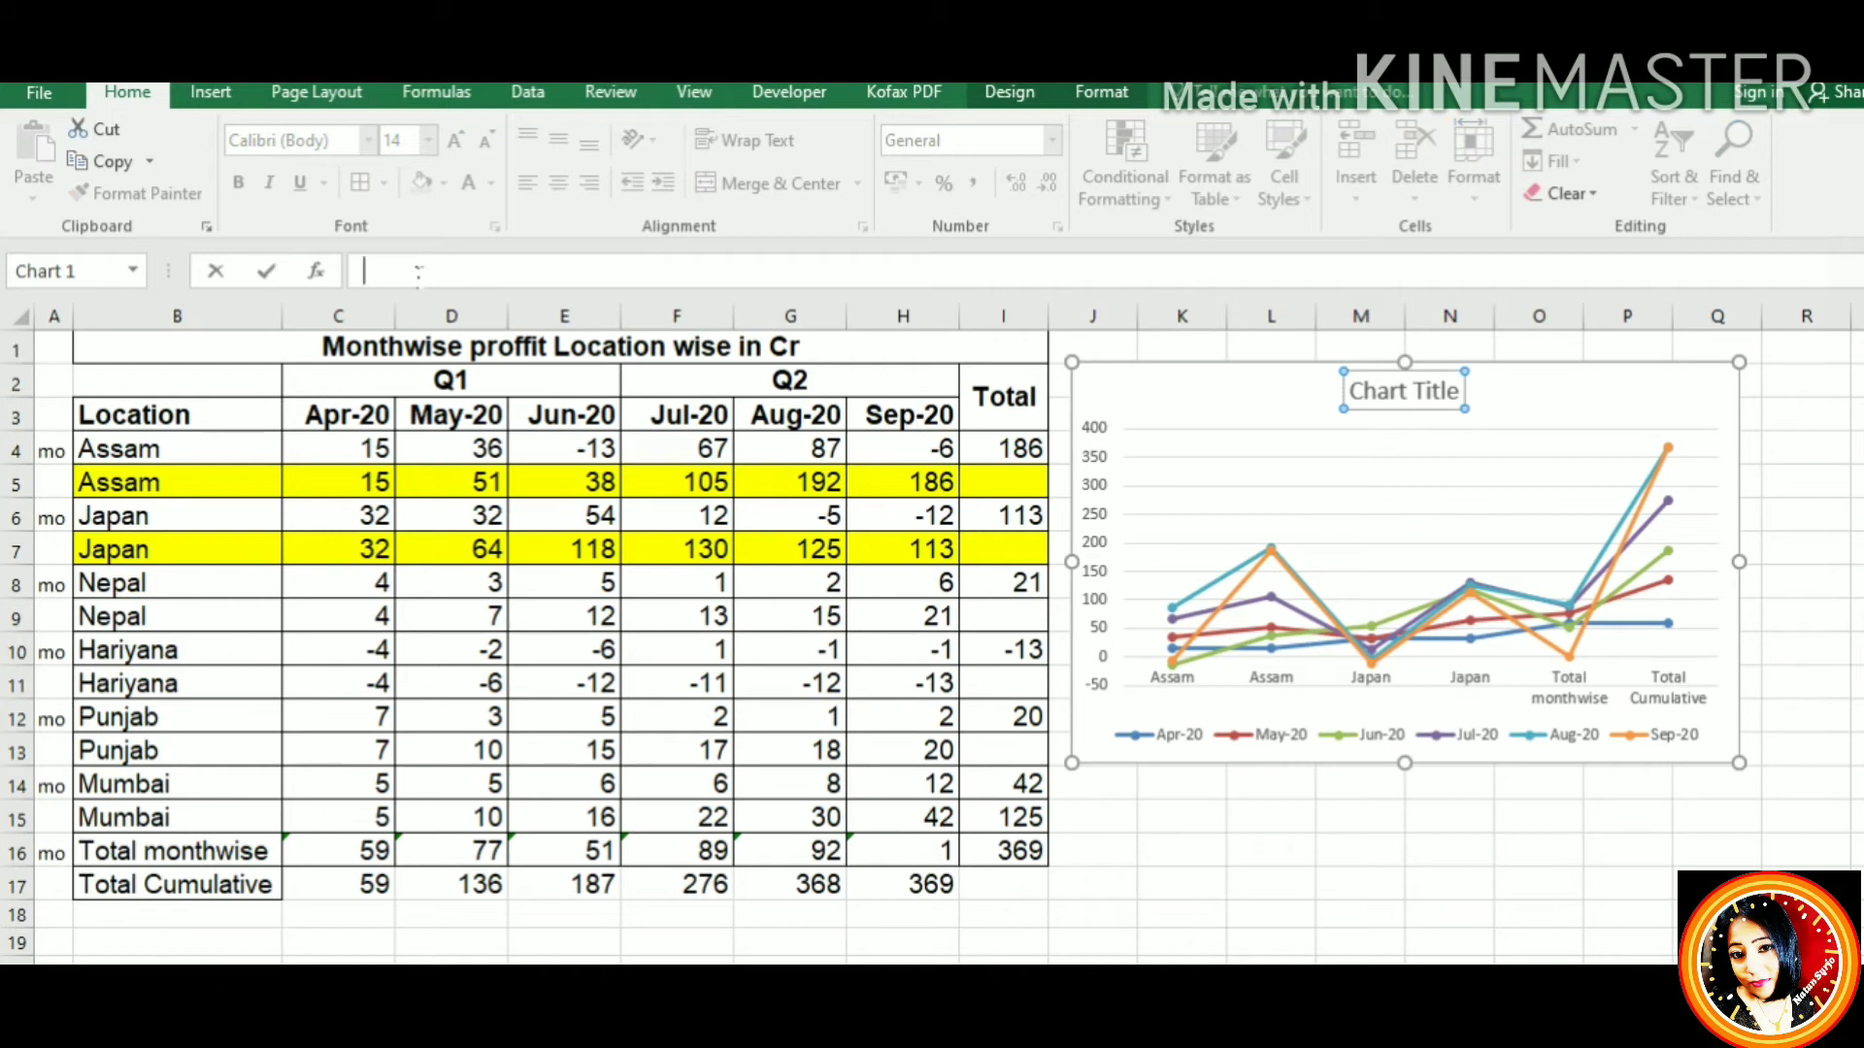
double_click(1373, 396)
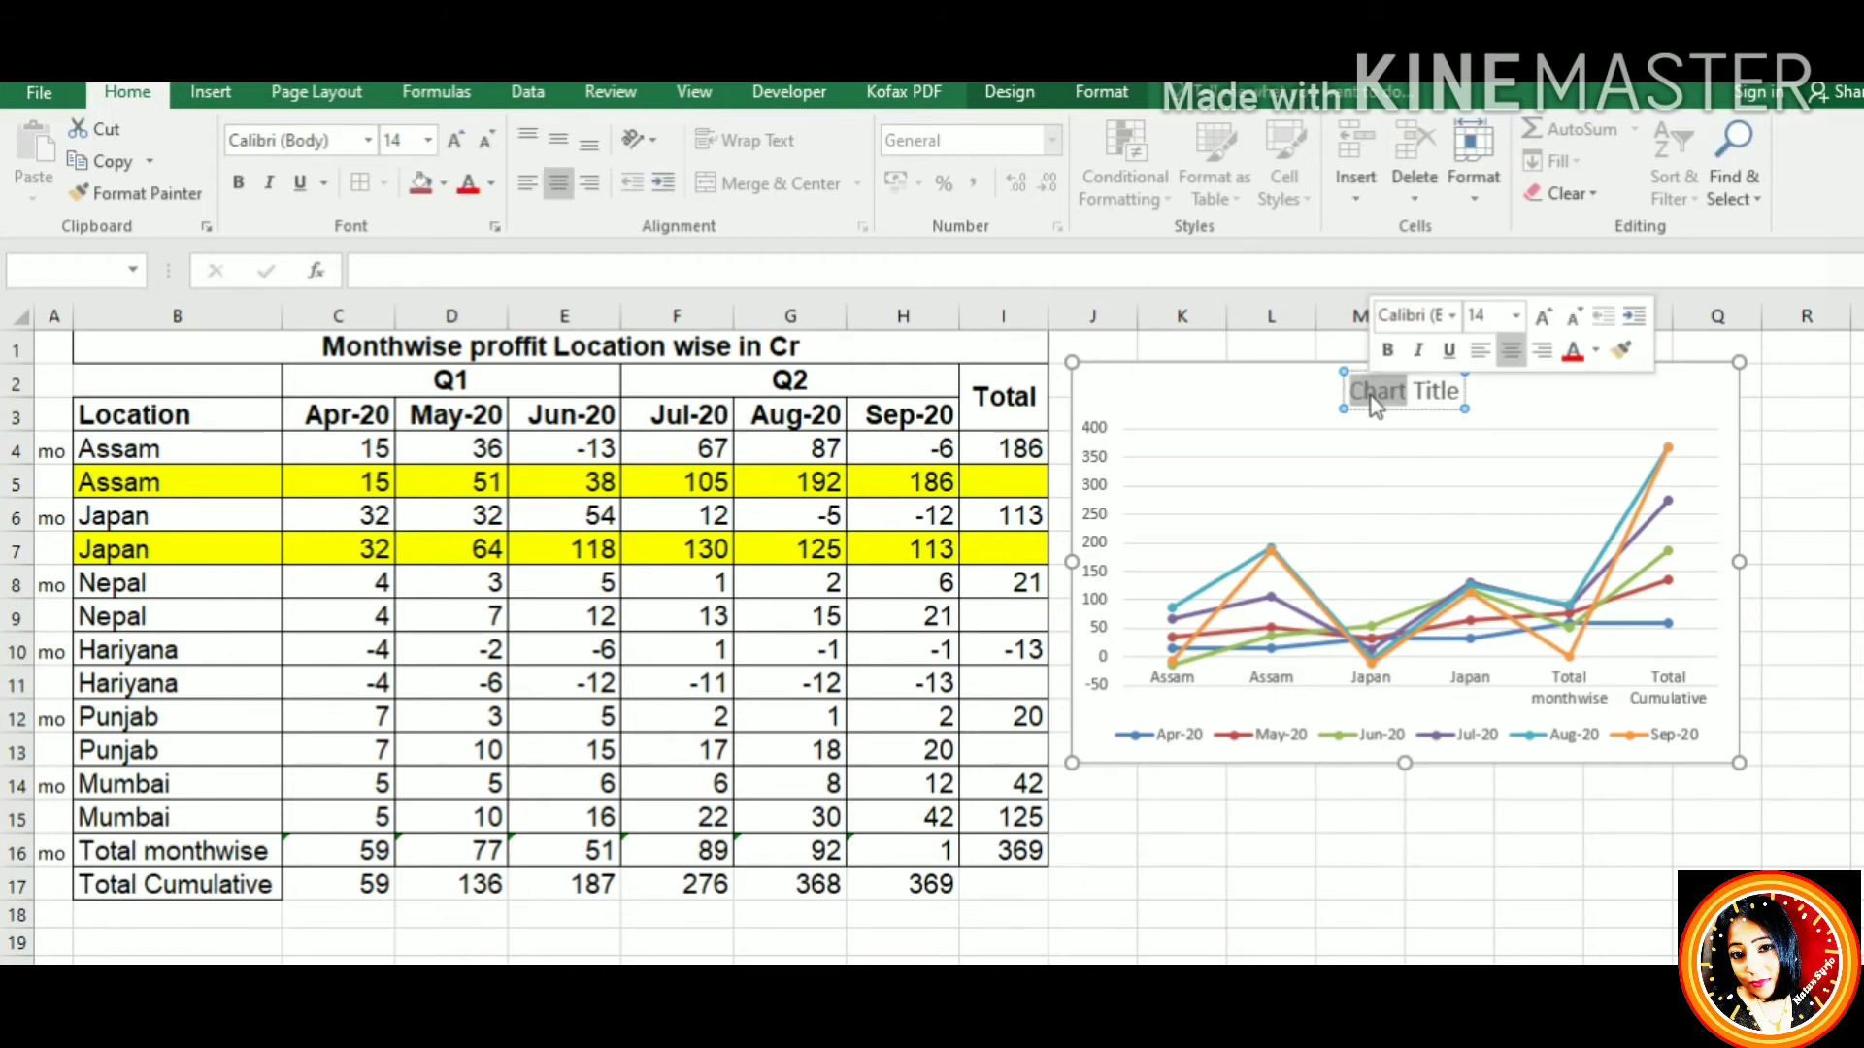
left_click(1370, 396)
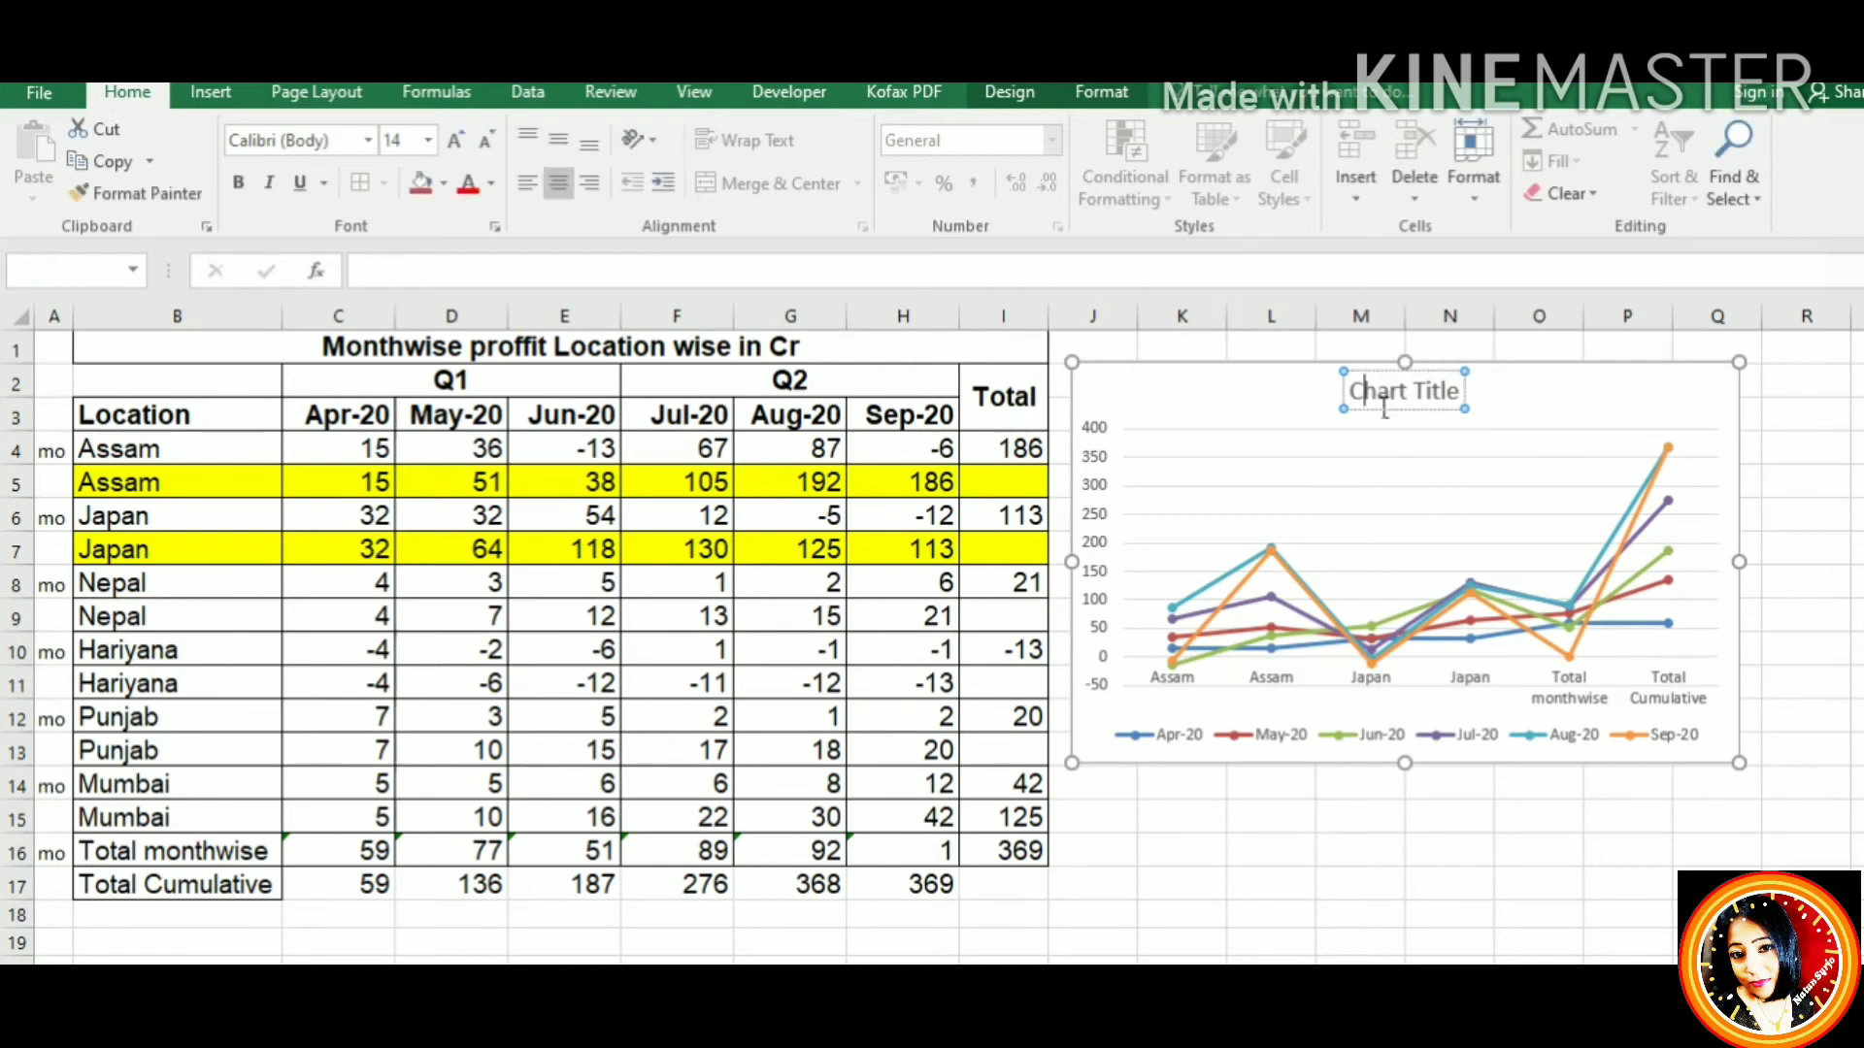
left_click(522, 277)
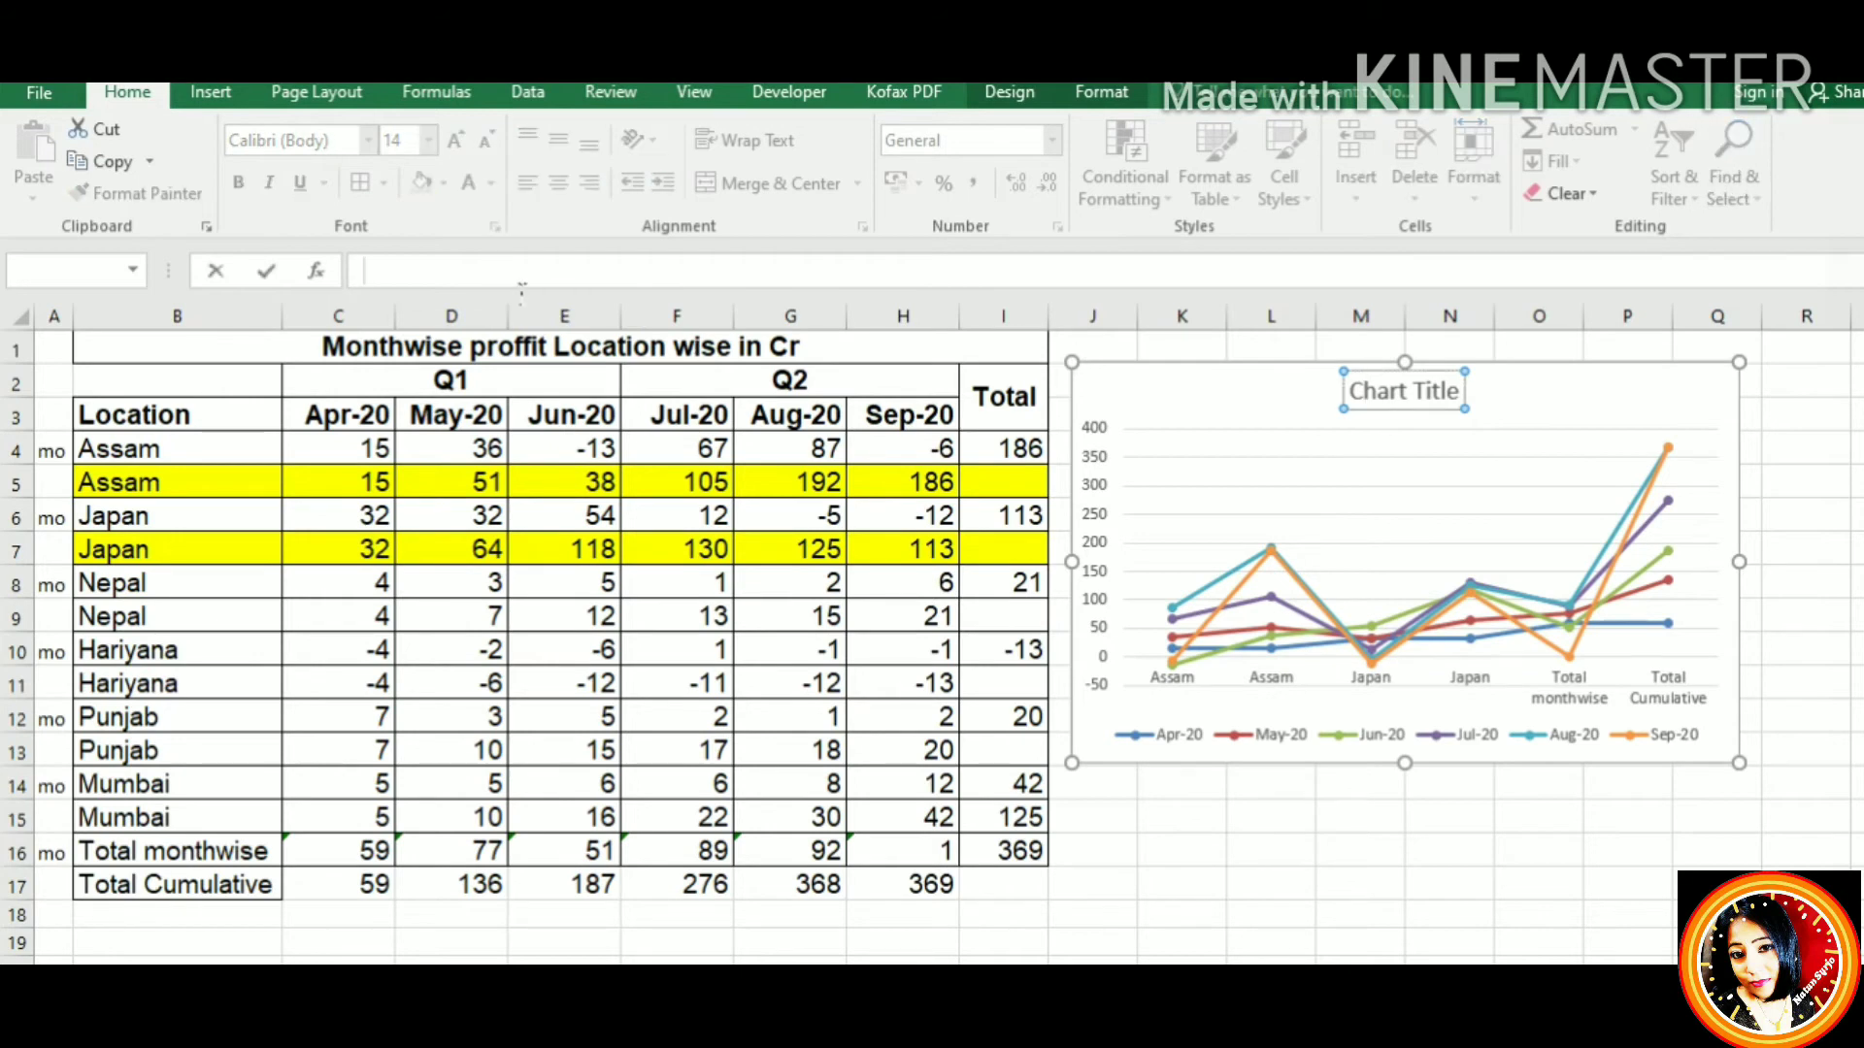
type("=")
Link the chart title to =Sheet4!$B$1 and format it bold and green
left_click(556, 361)
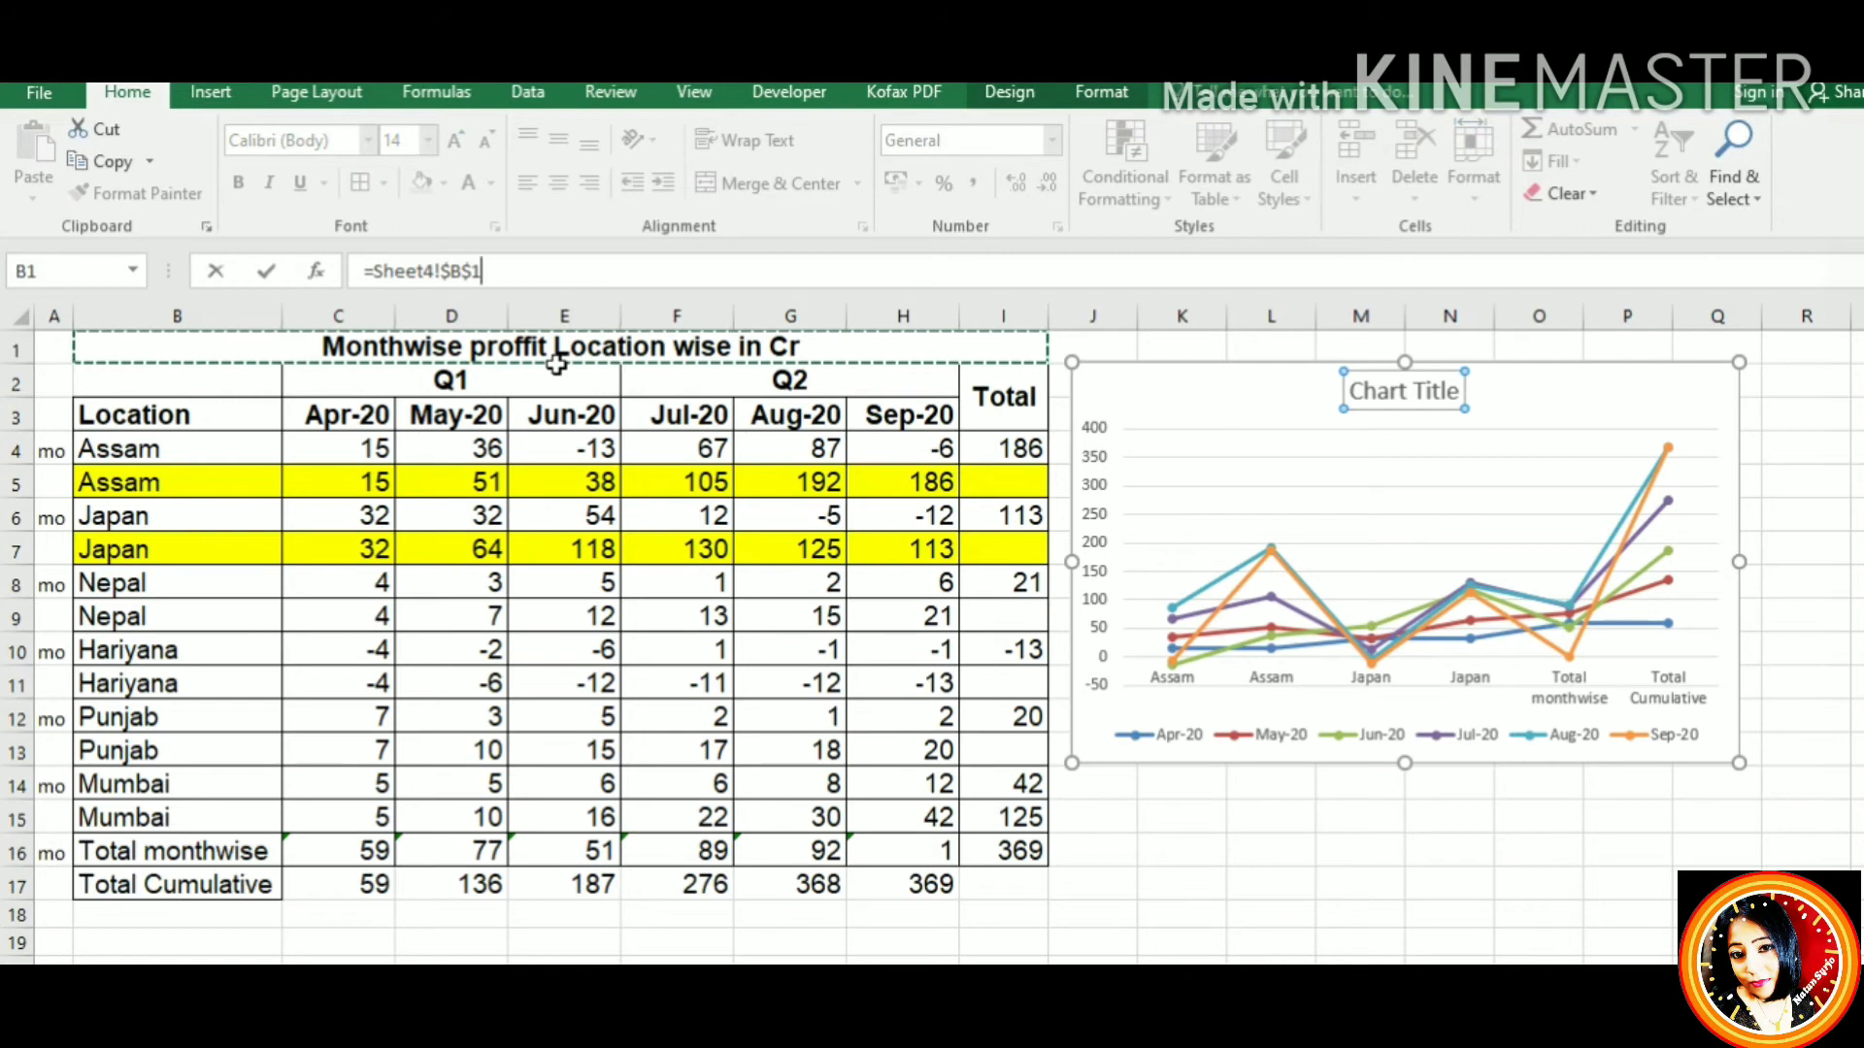
key("Return")
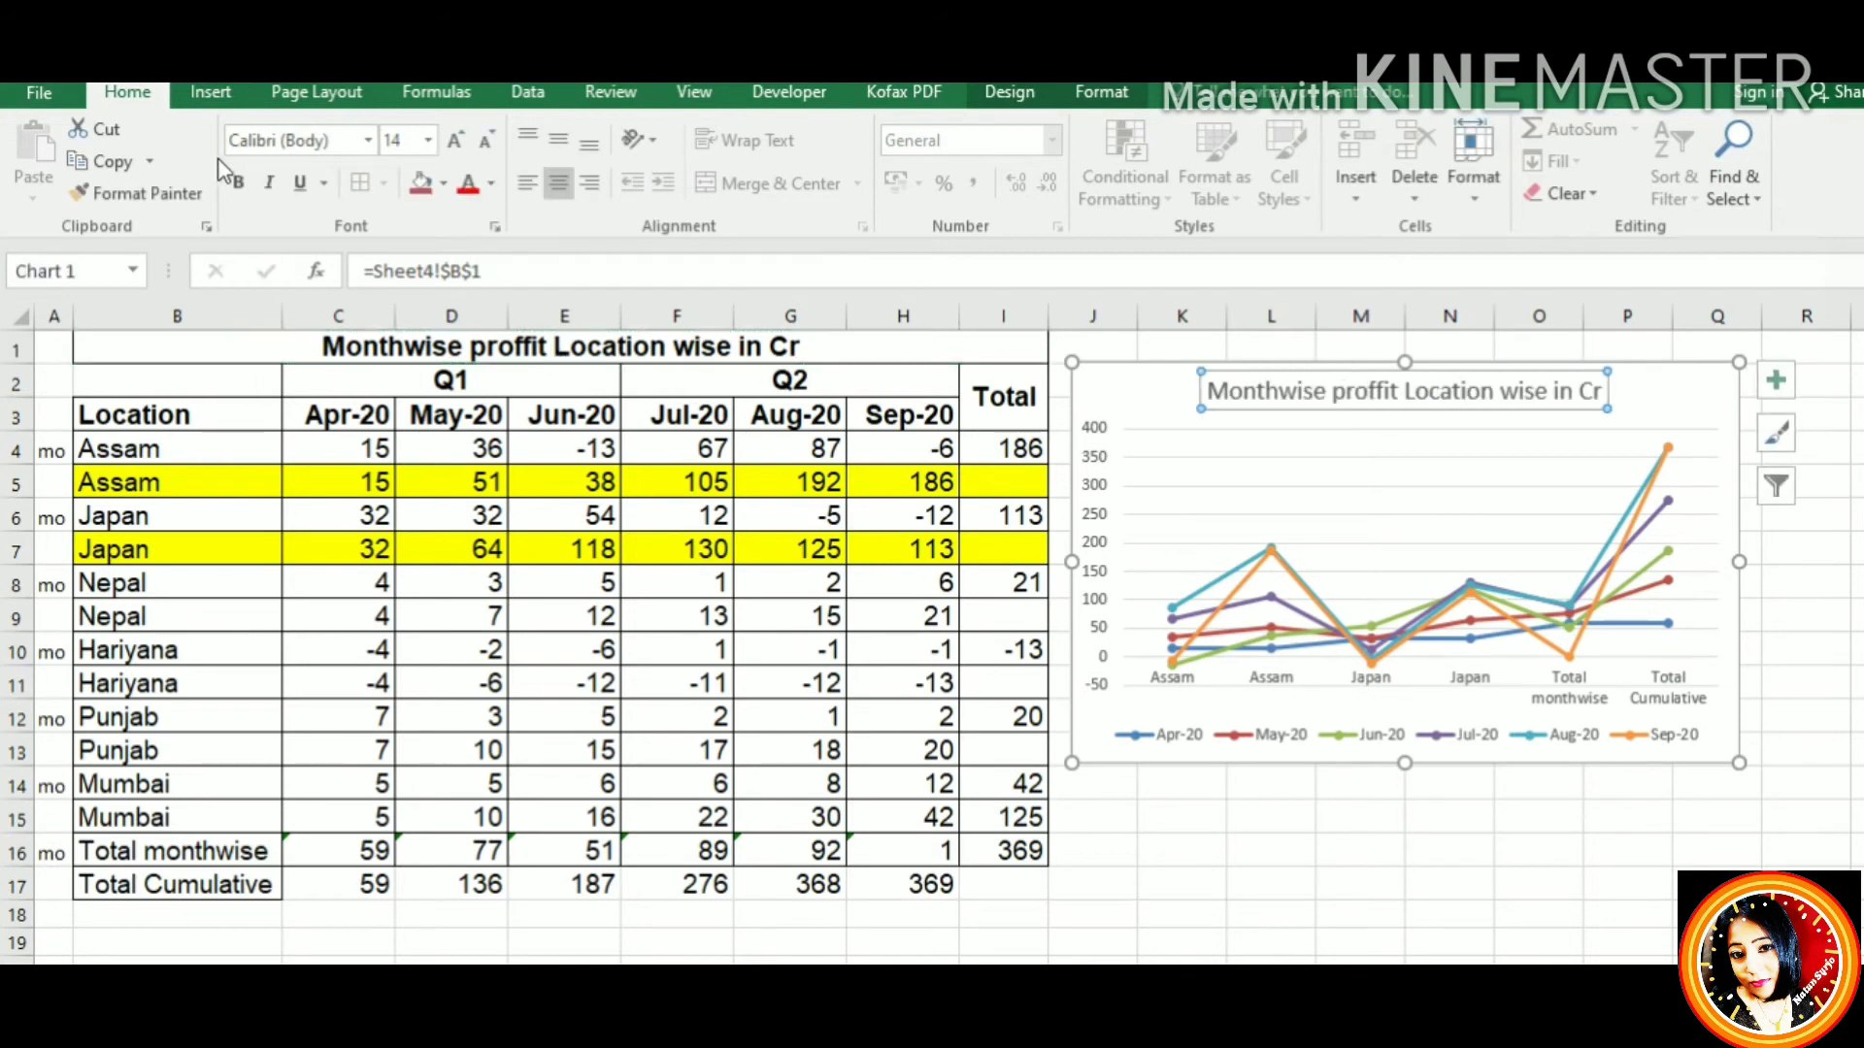
left_click(239, 183)
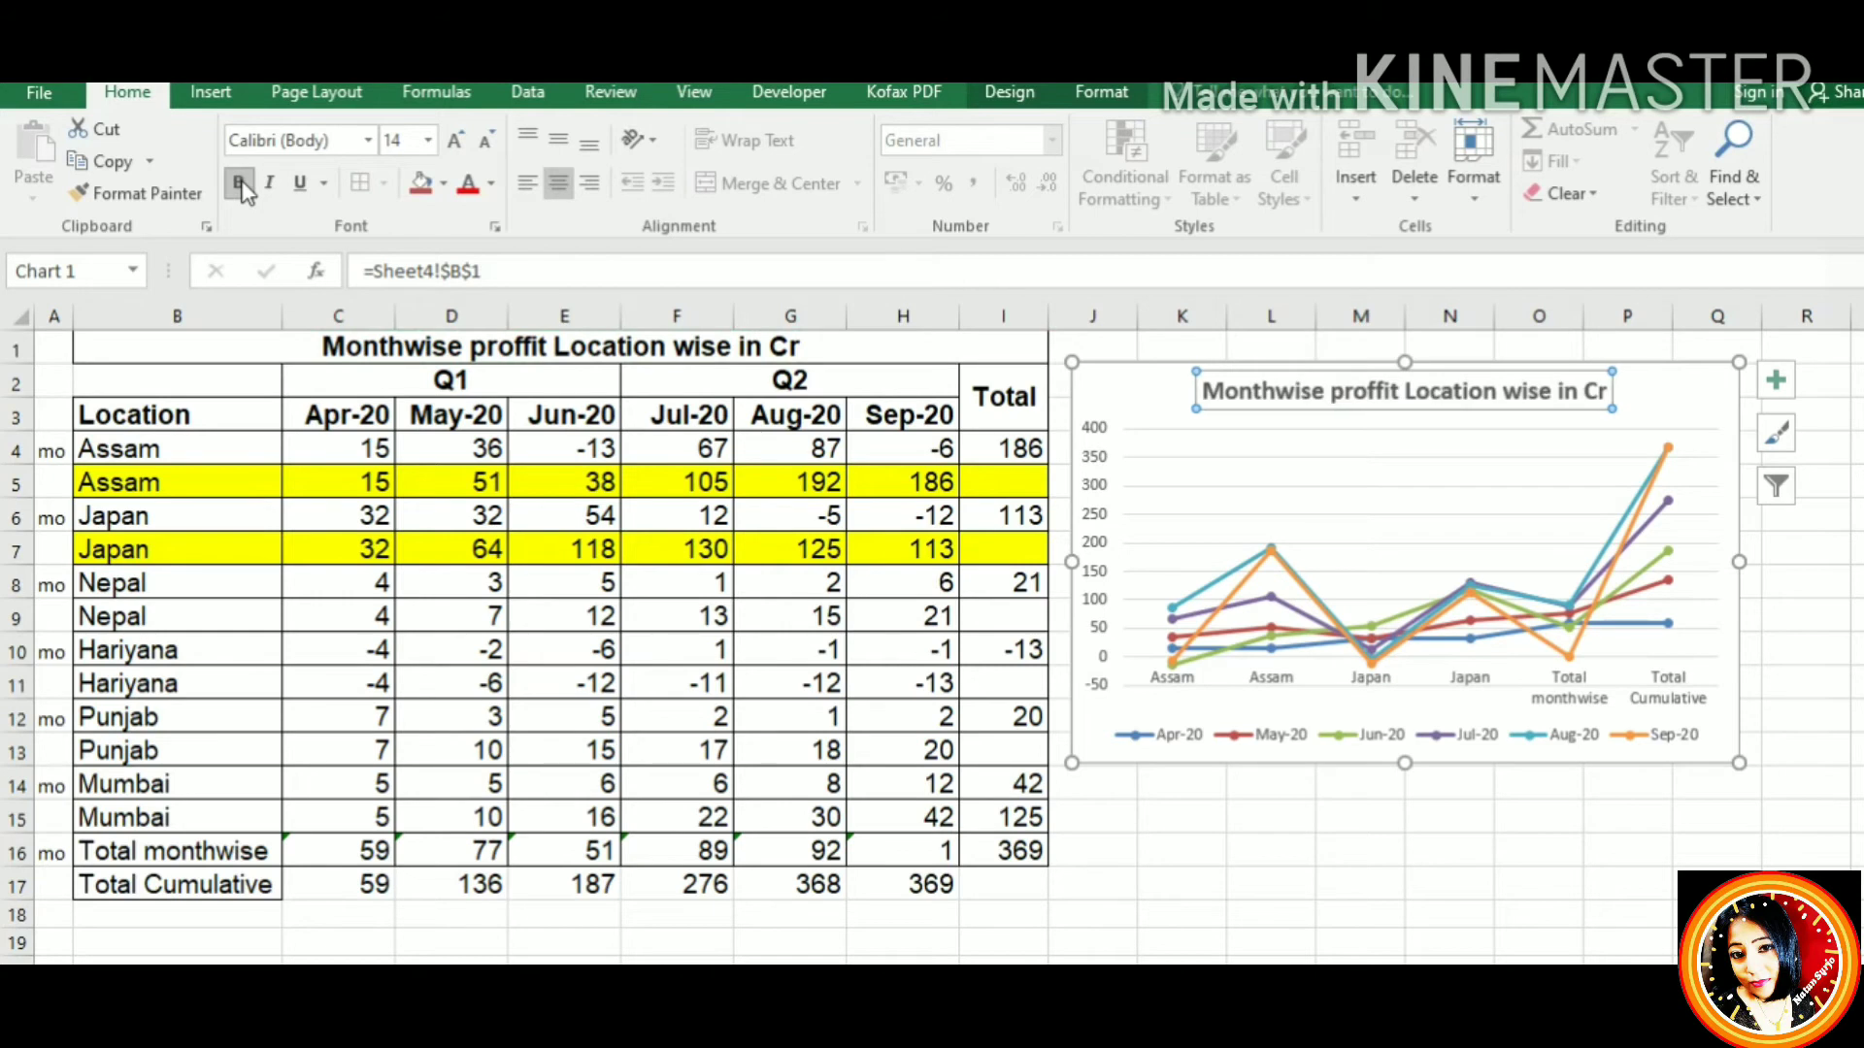
left_click(493, 184)
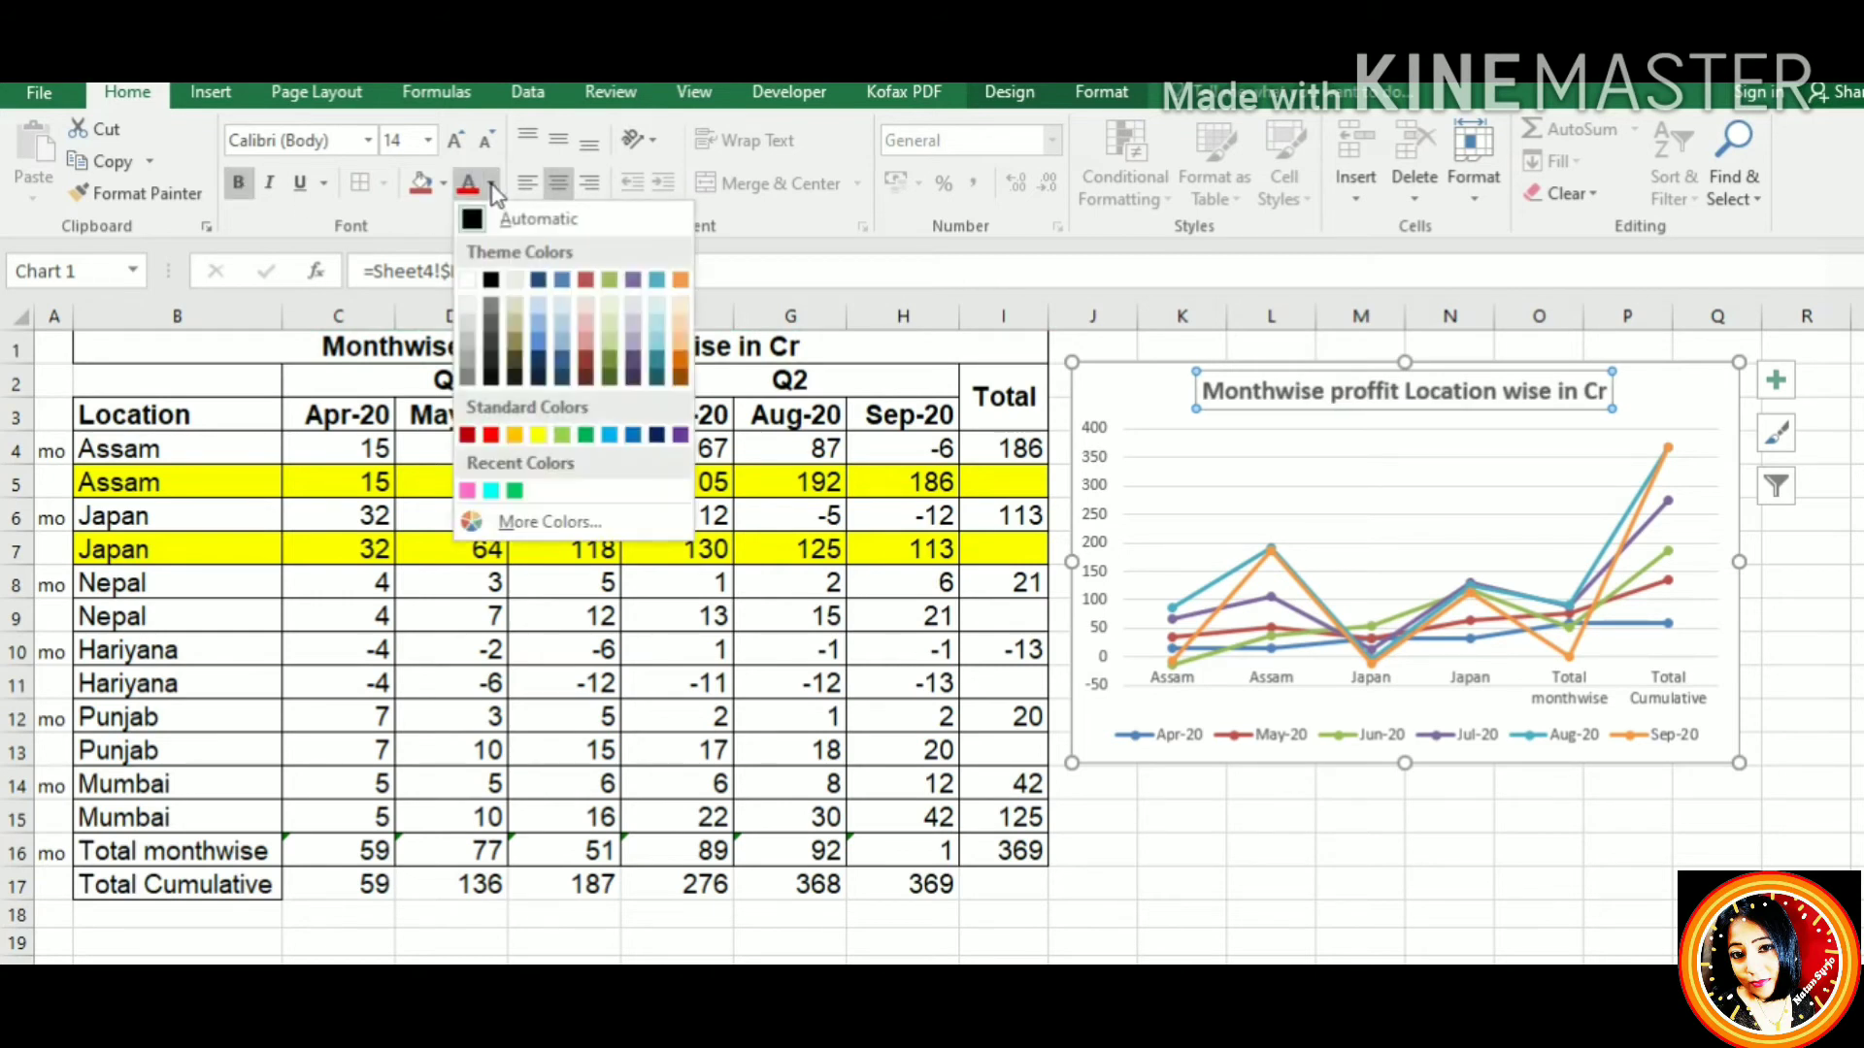
left_click(587, 436)
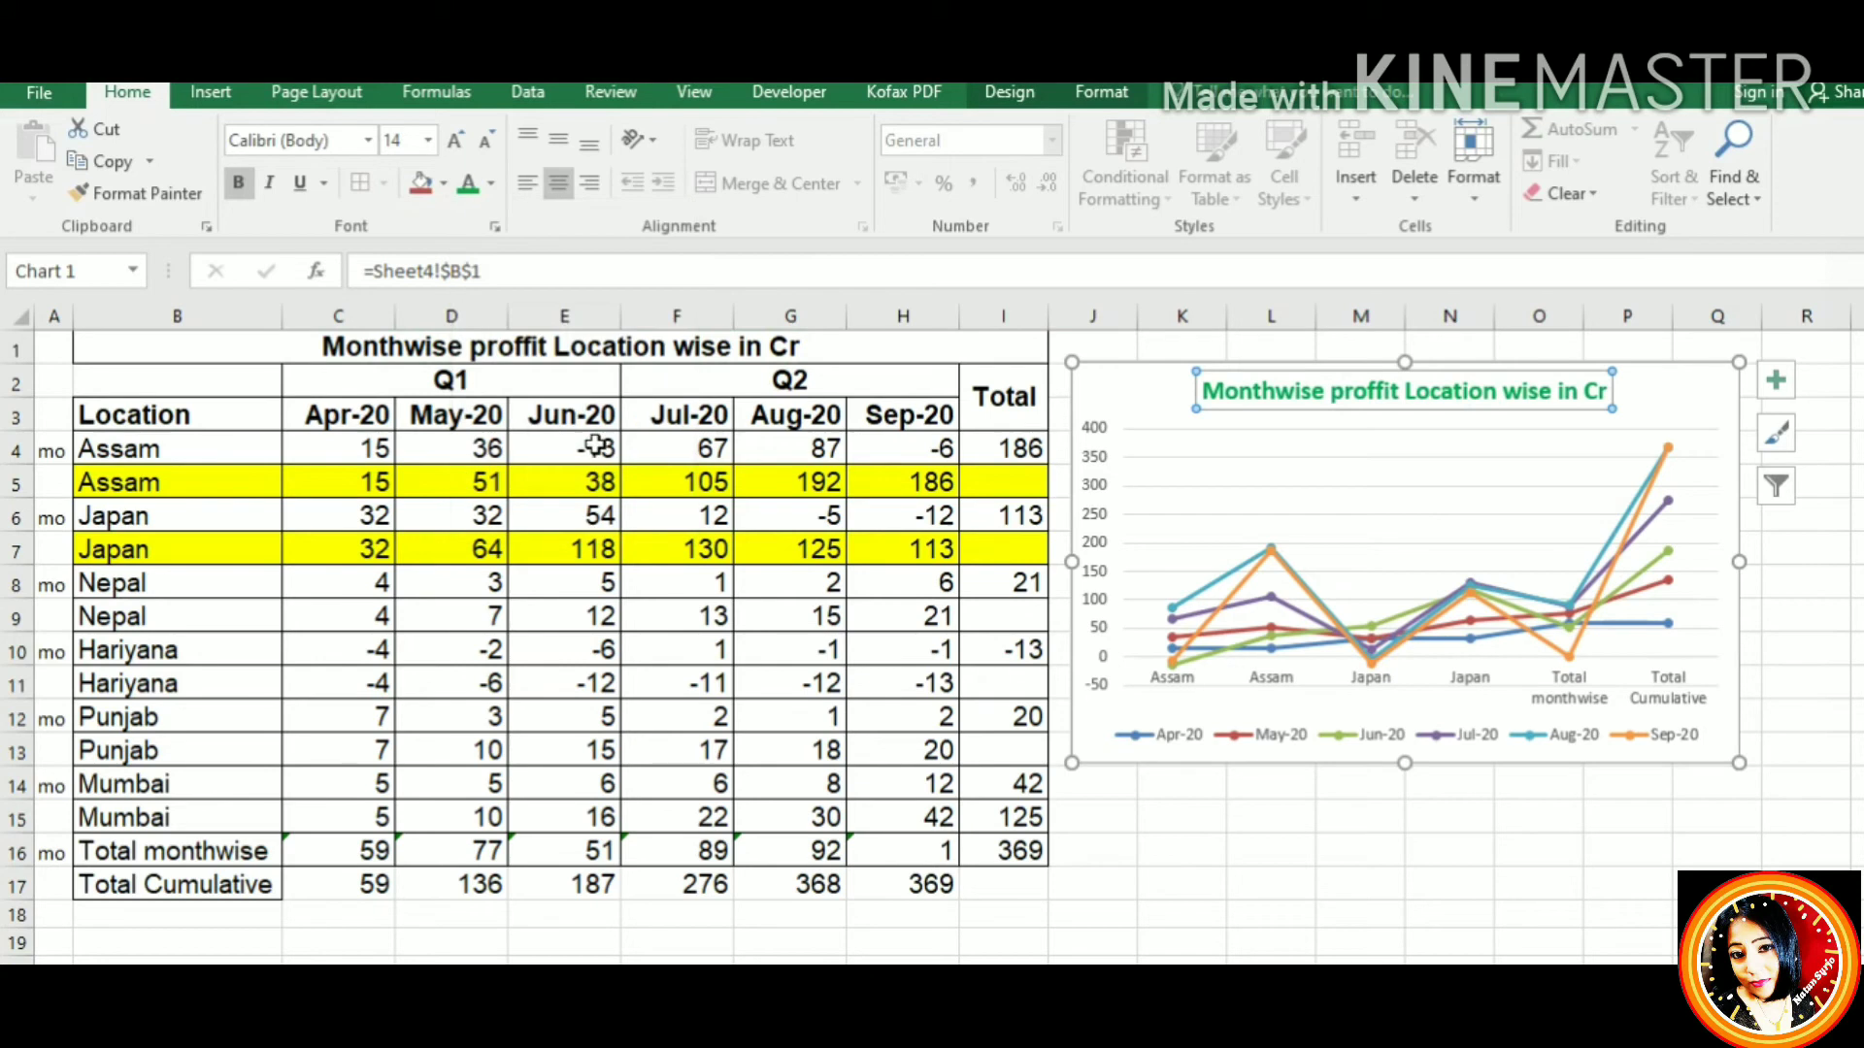
left_click(492, 184)
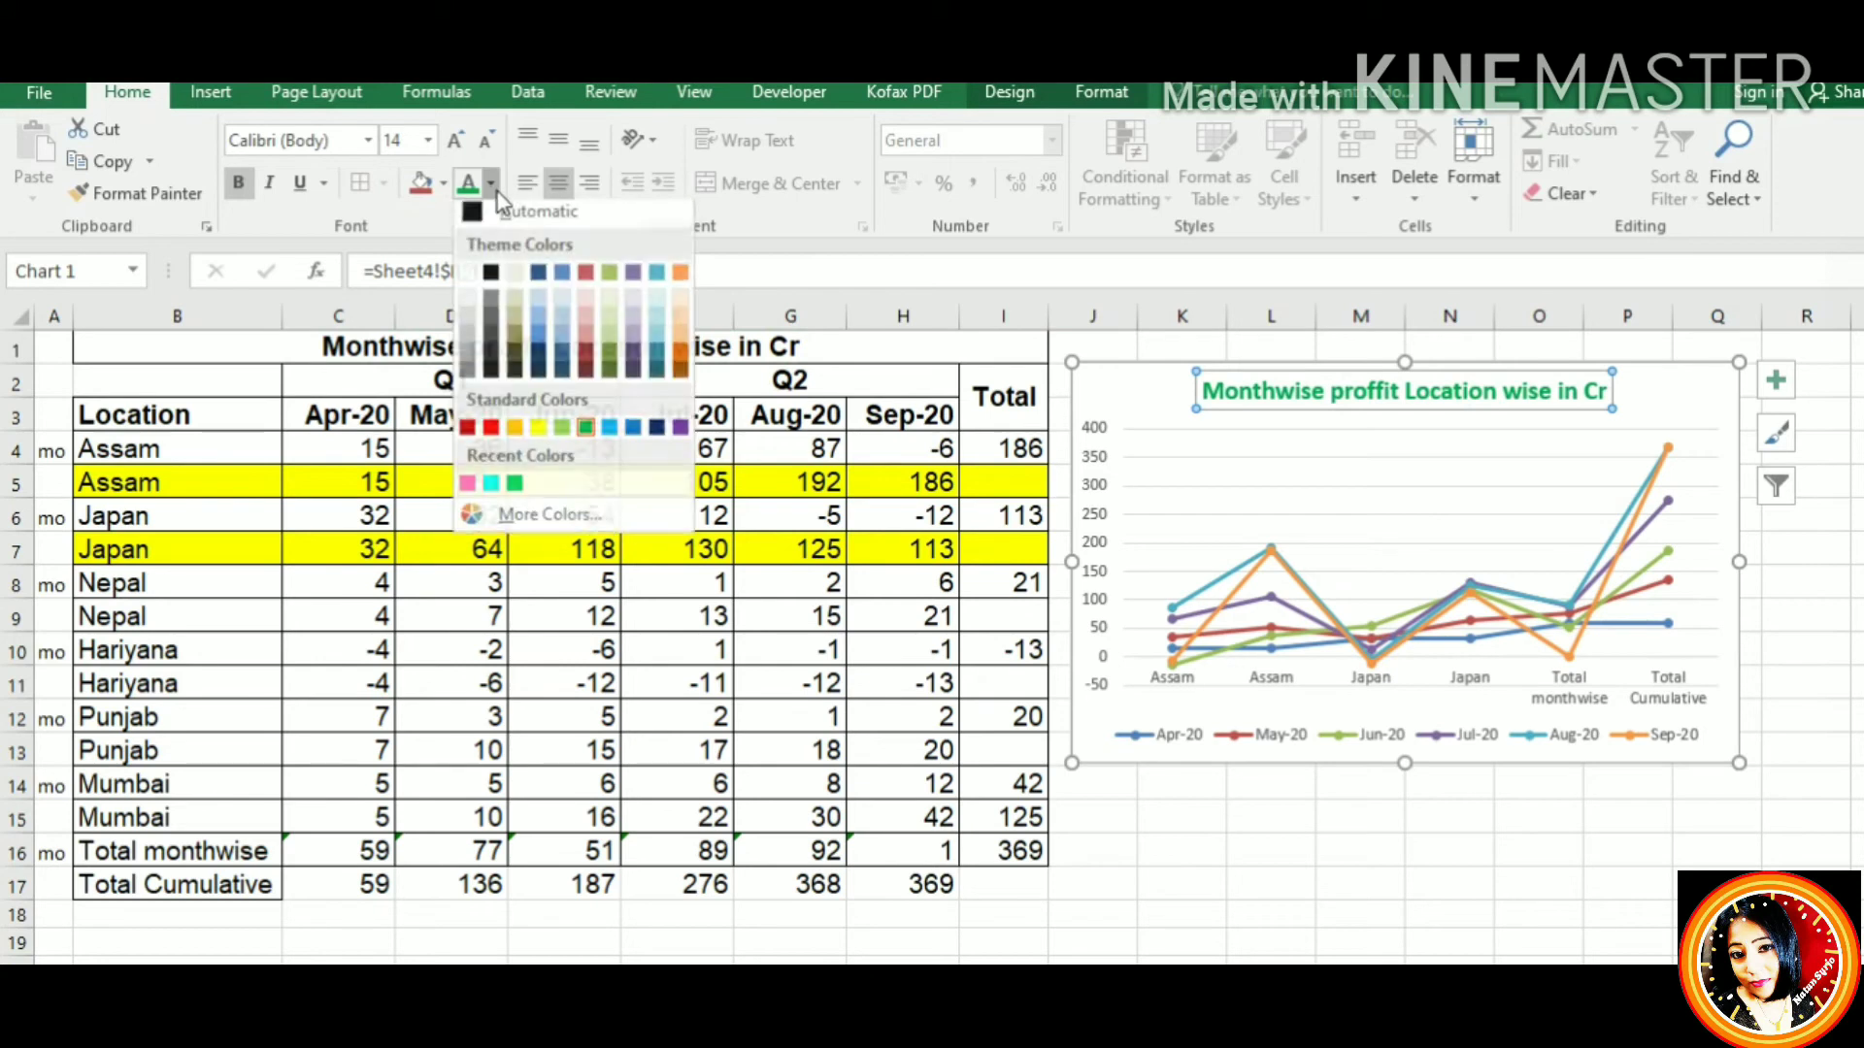
left_click(1487, 419)
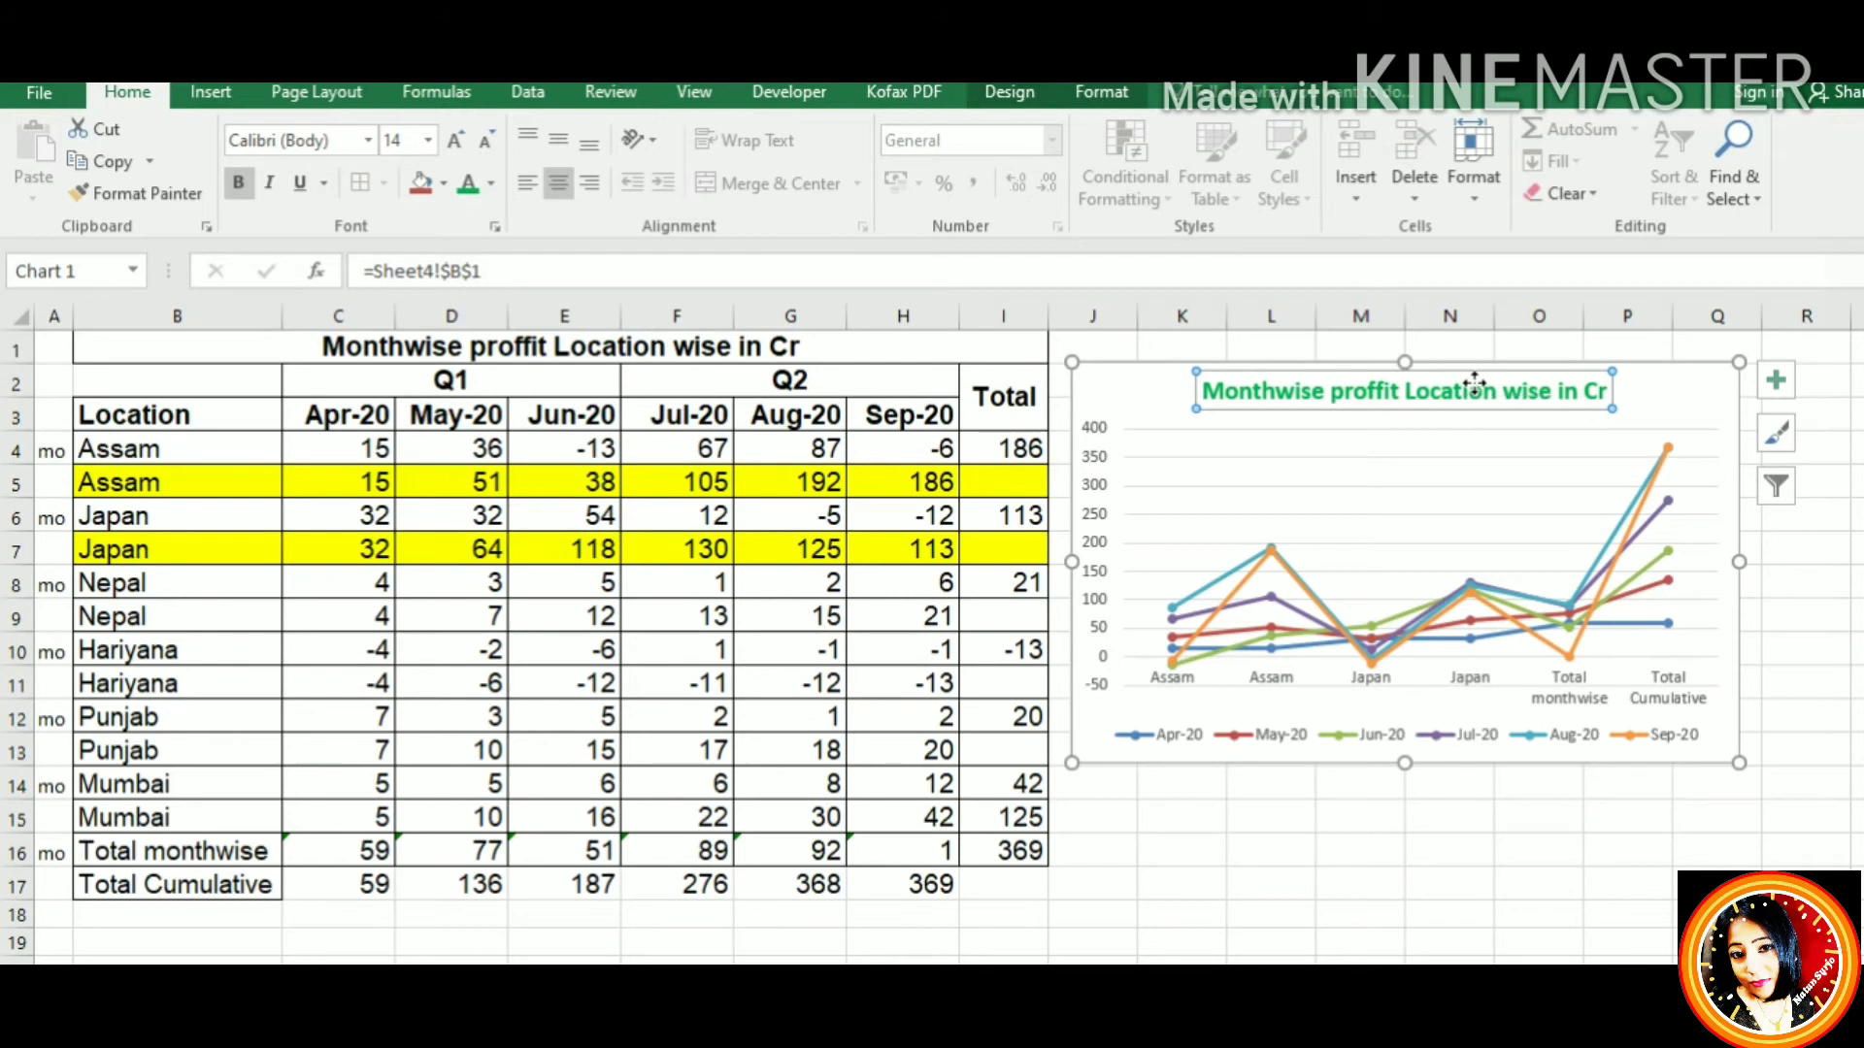
right_click(1466, 382)
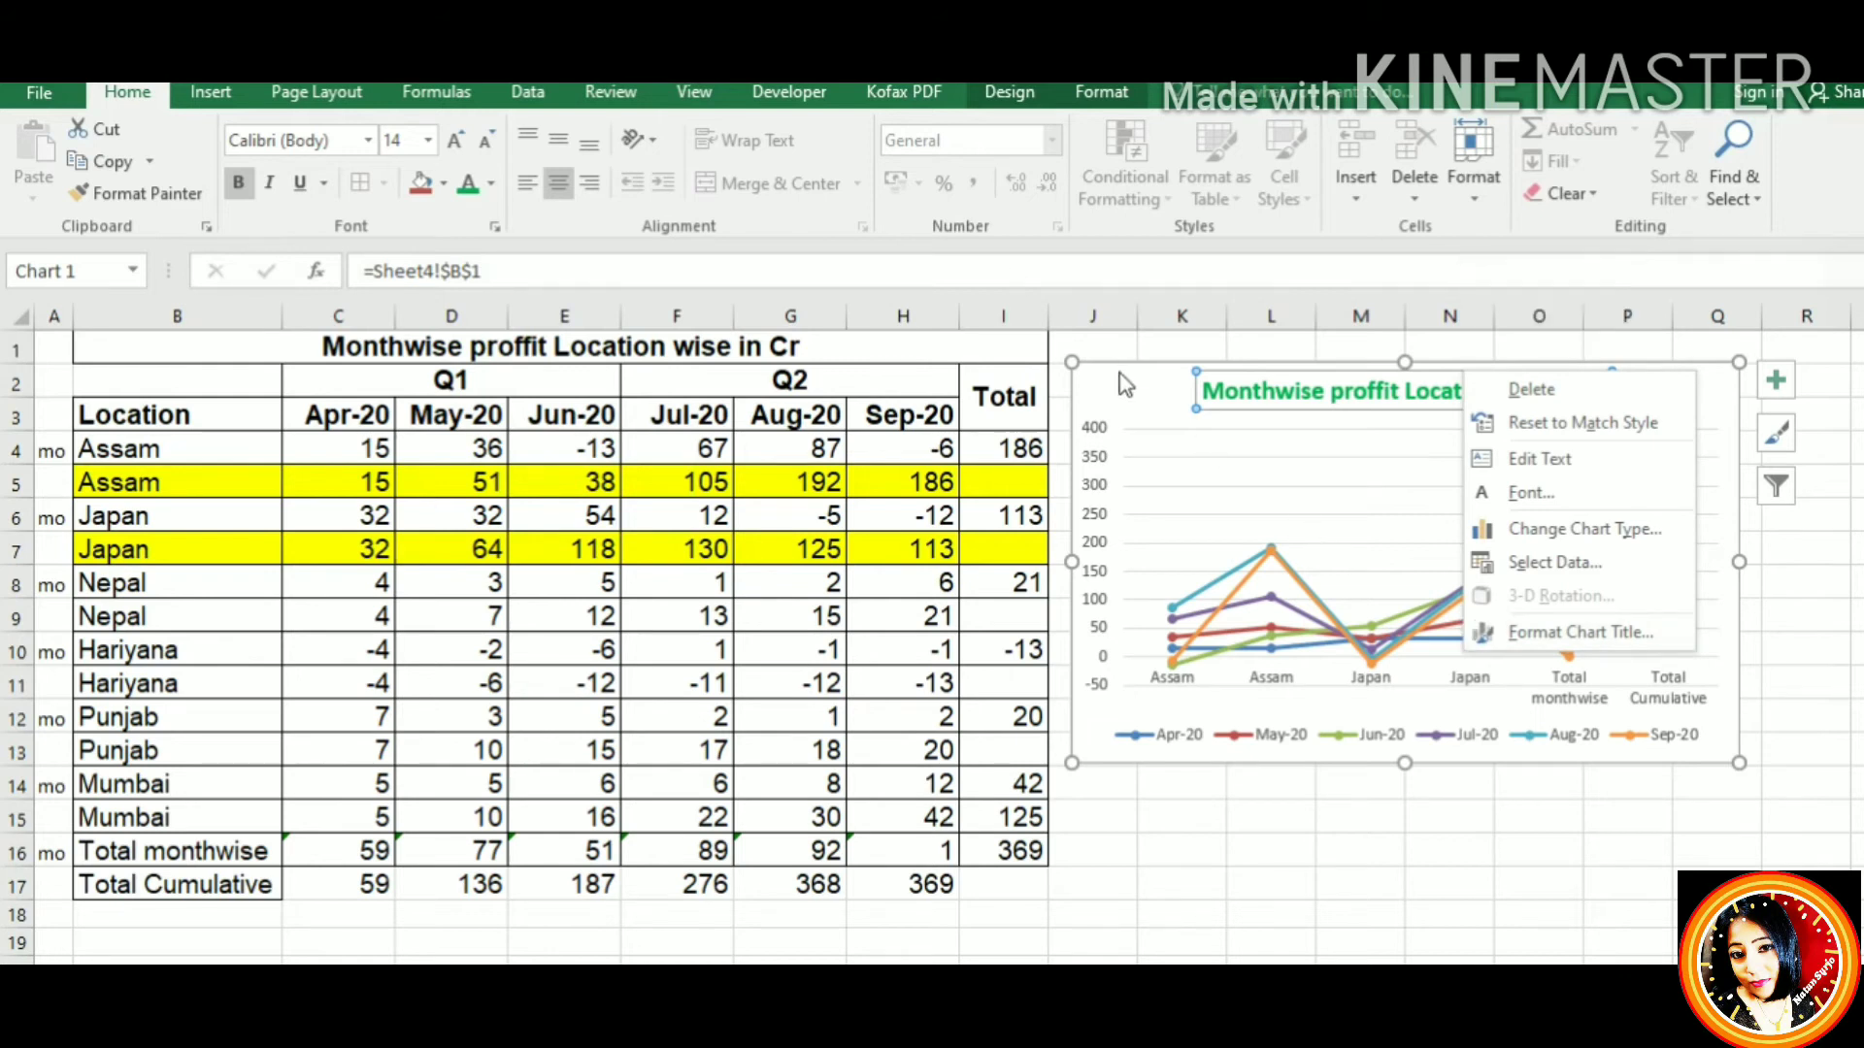
key("Escape")
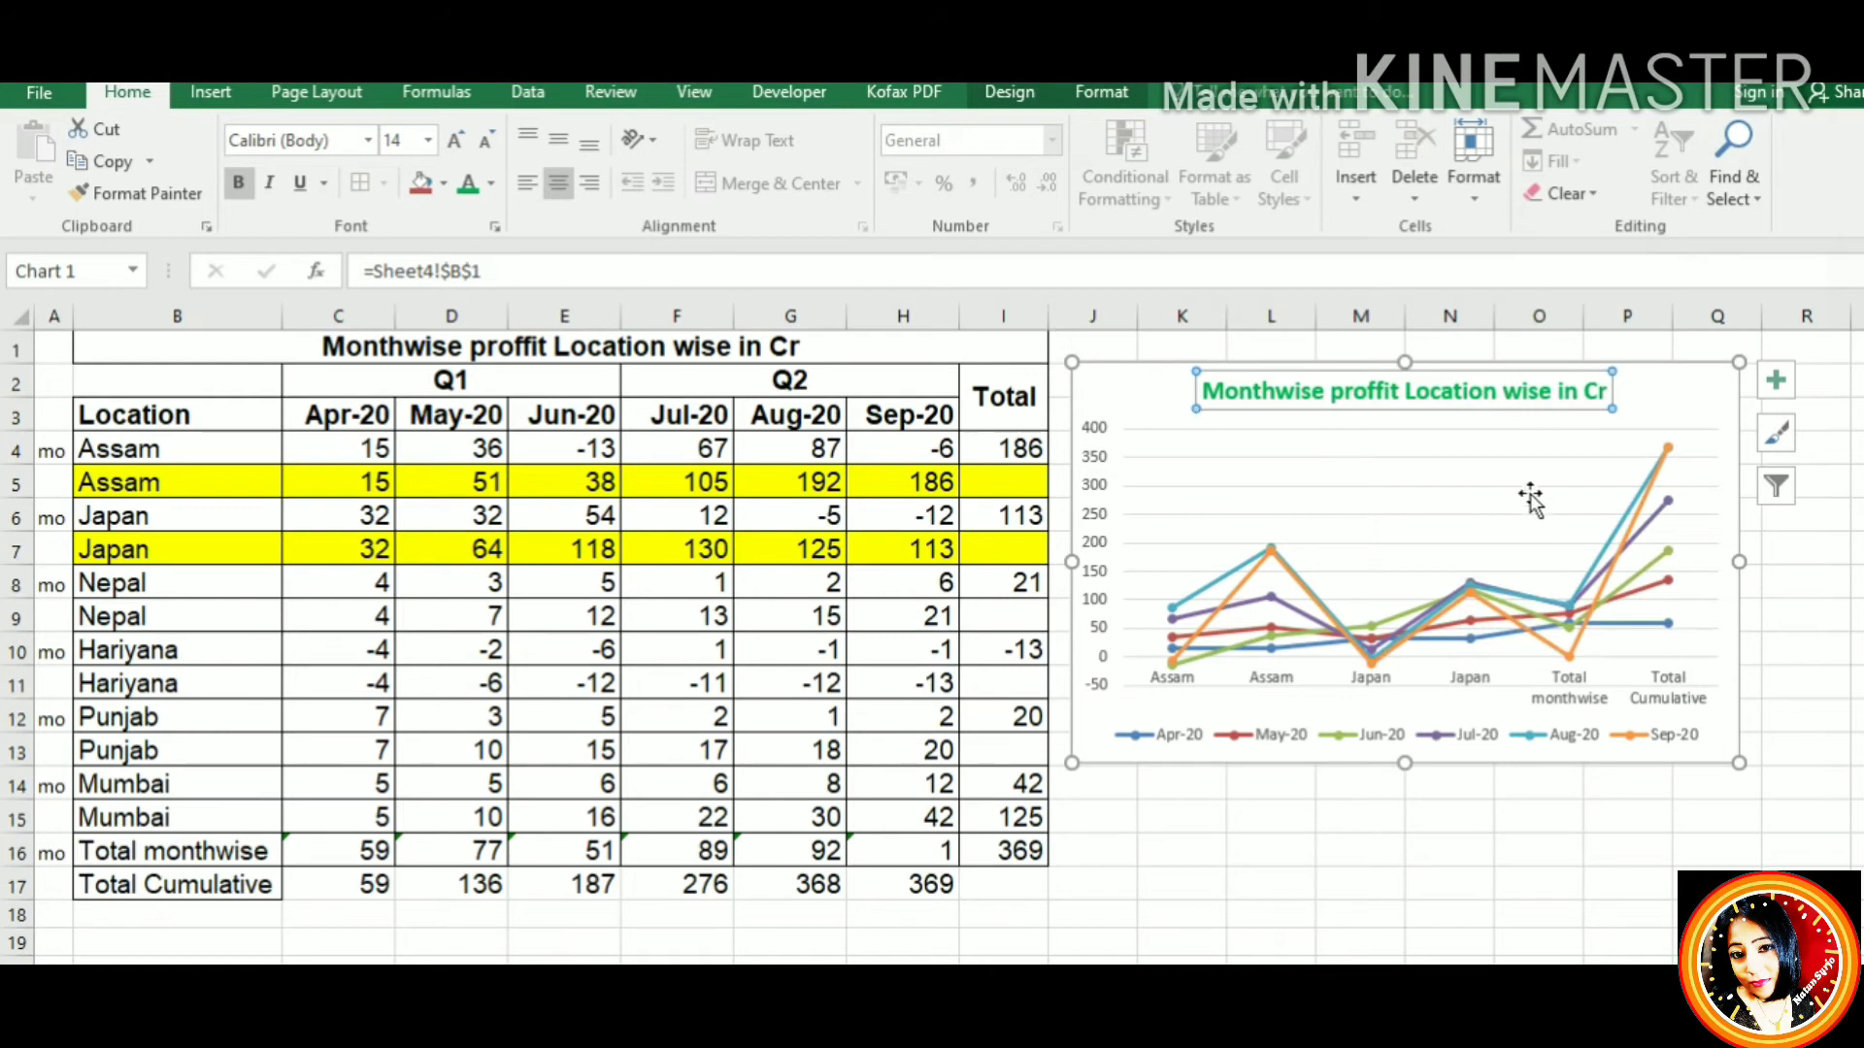
Nudge the plot area, then enlarge the chart to span columns D to M
left_click(1372, 466)
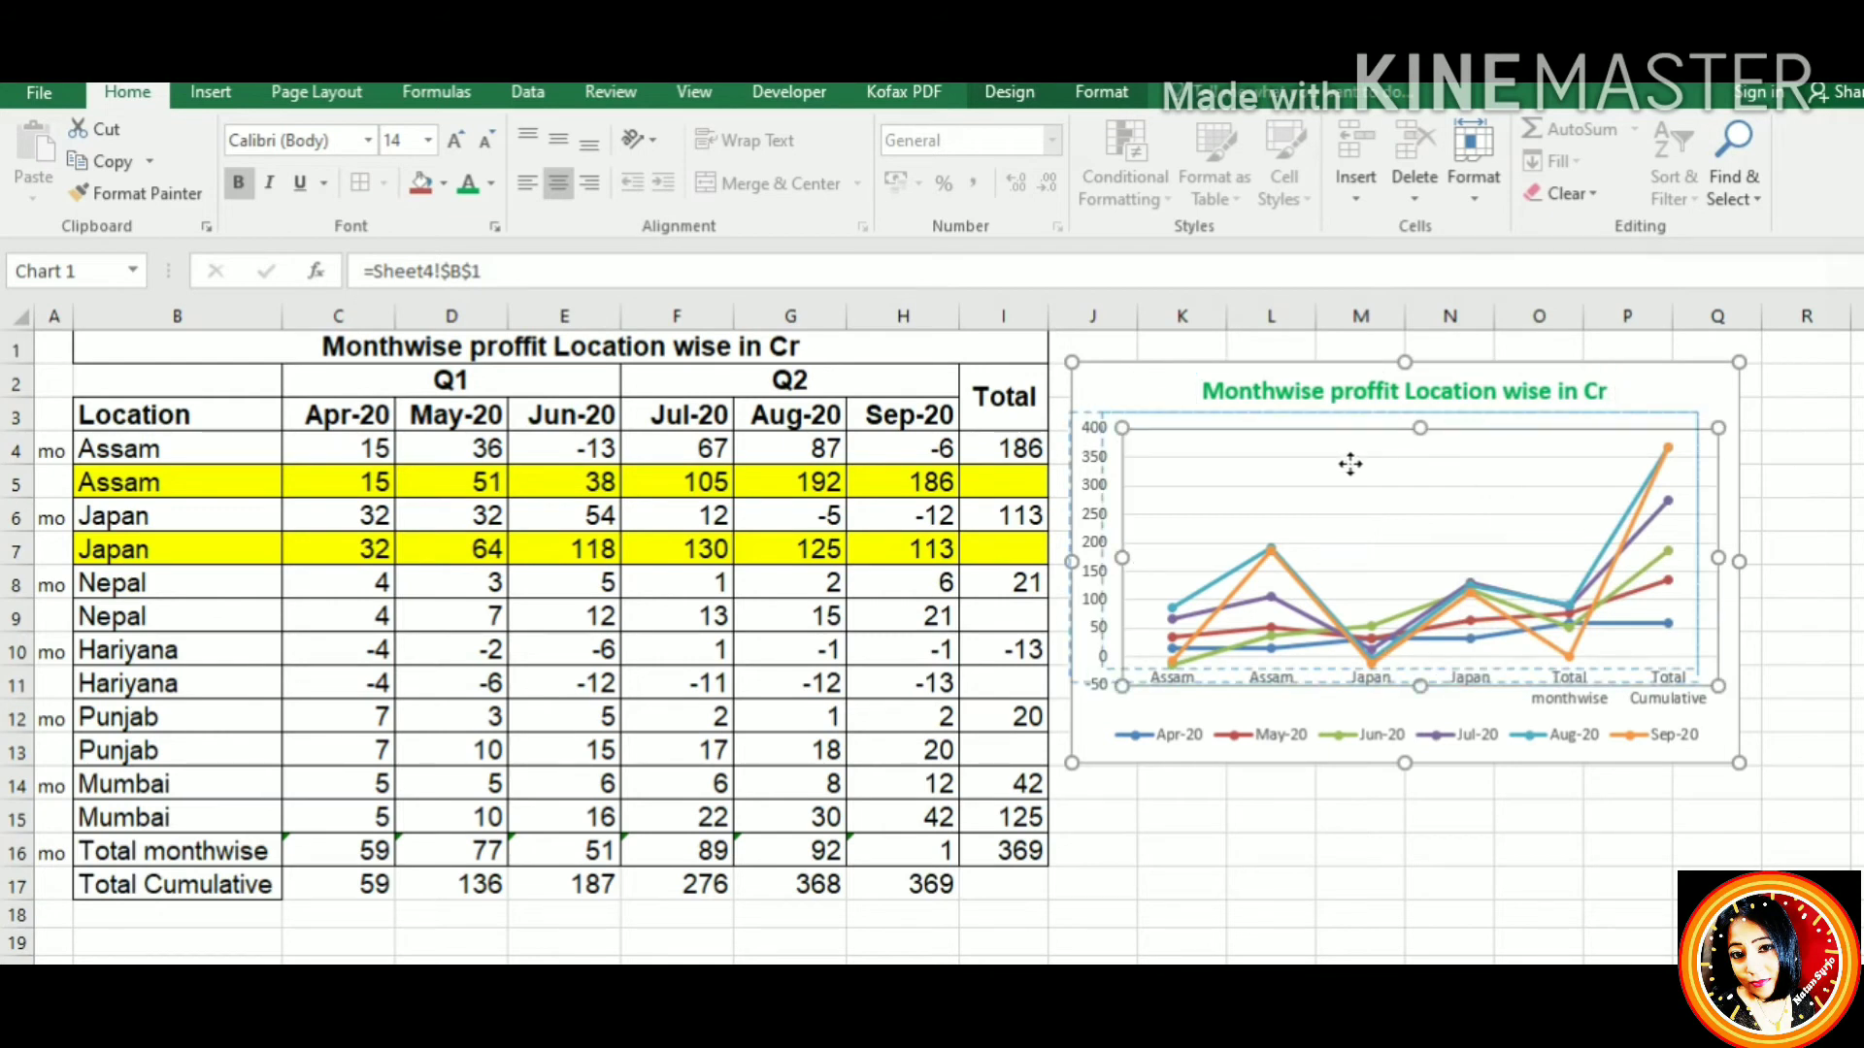
mouse_move(1233, 423)
left_mouse_down()
mouse_move(1241, 438)
mouse_move(573, 366)
left_mouse_up()
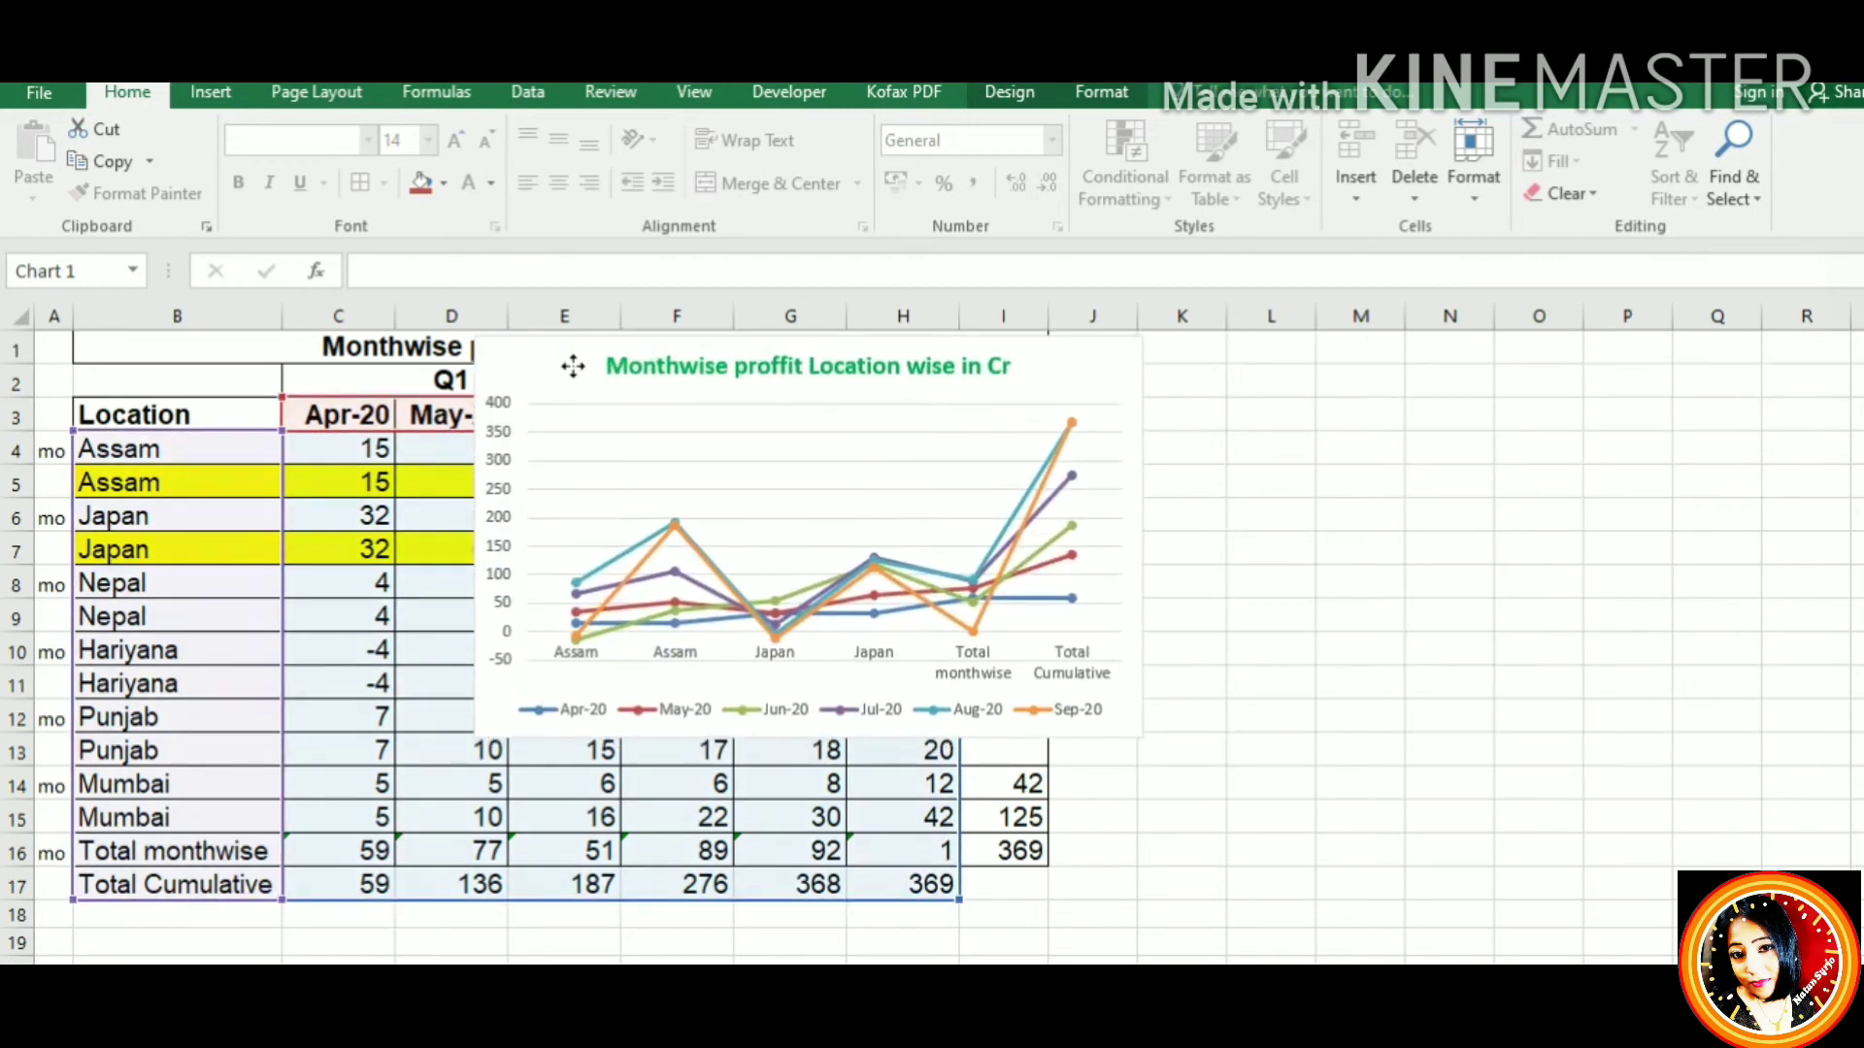
mouse_move(1144, 739)
left_mouse_down()
mouse_move(1406, 842)
mouse_move(1419, 811)
left_mouse_up()
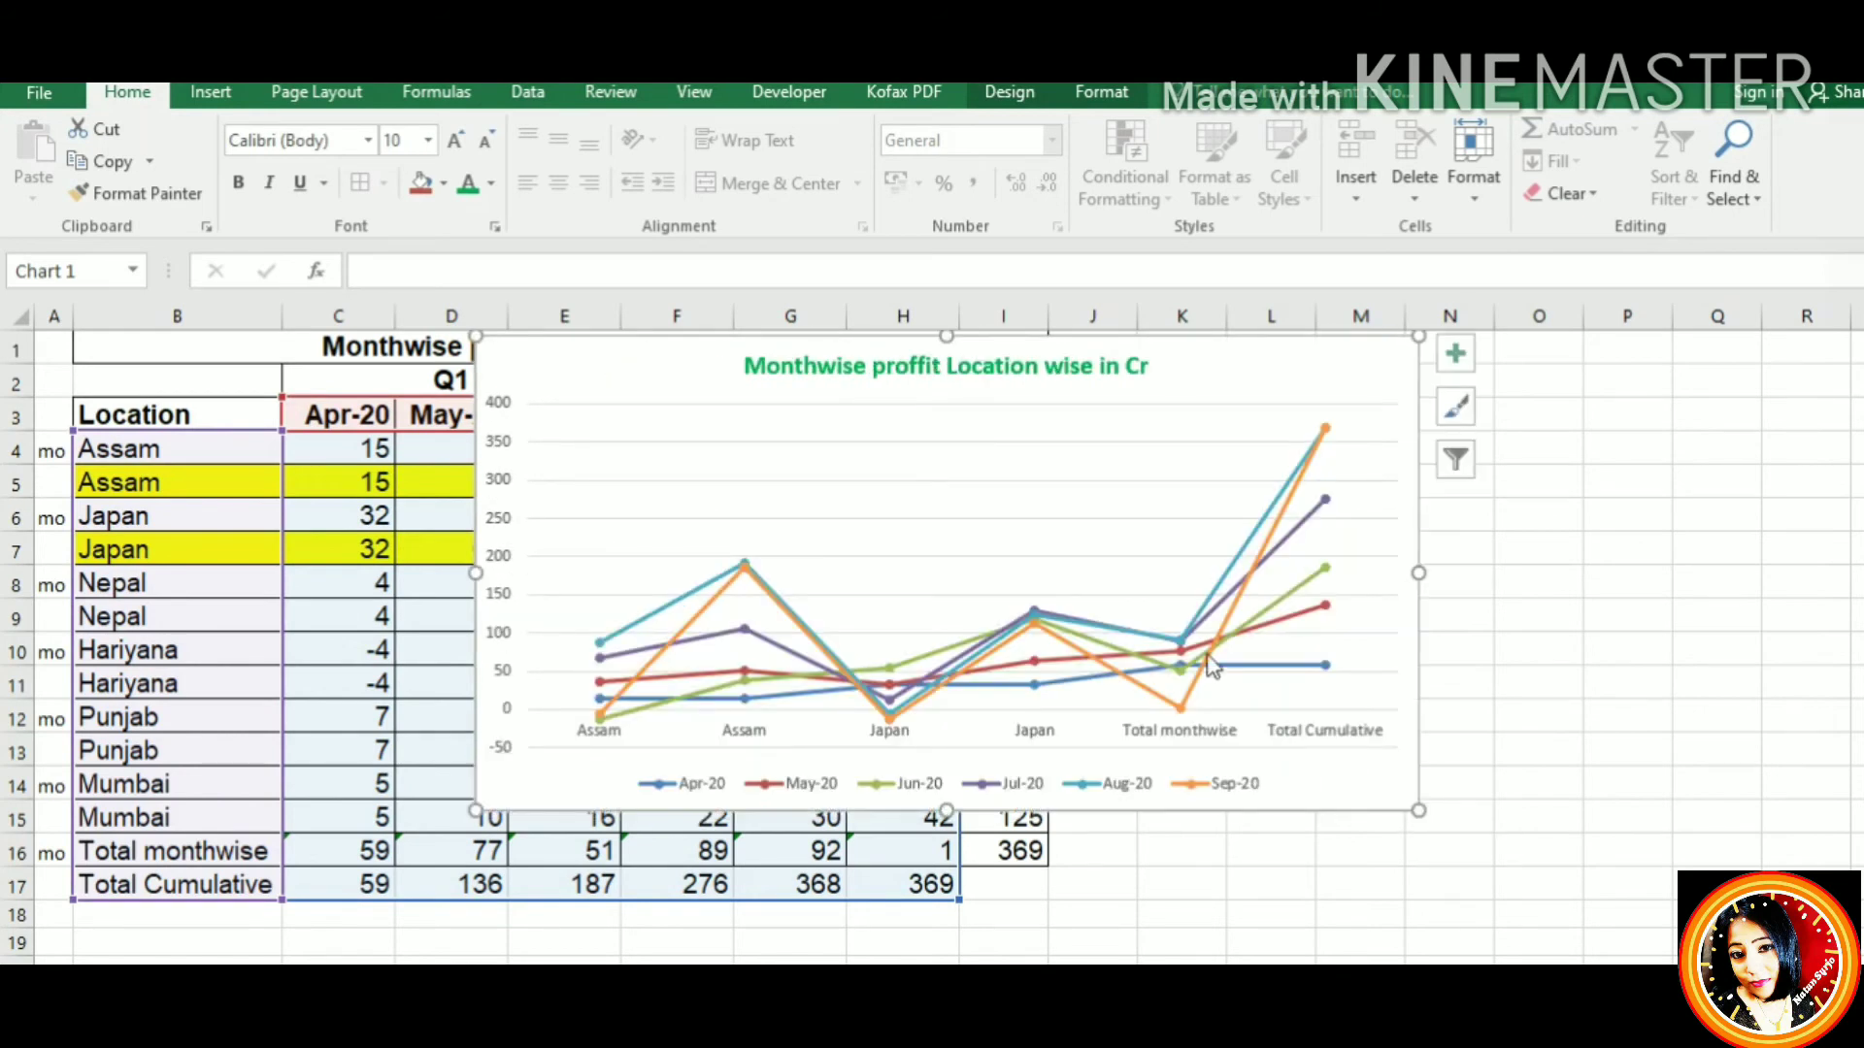
mouse_move(1178, 640)
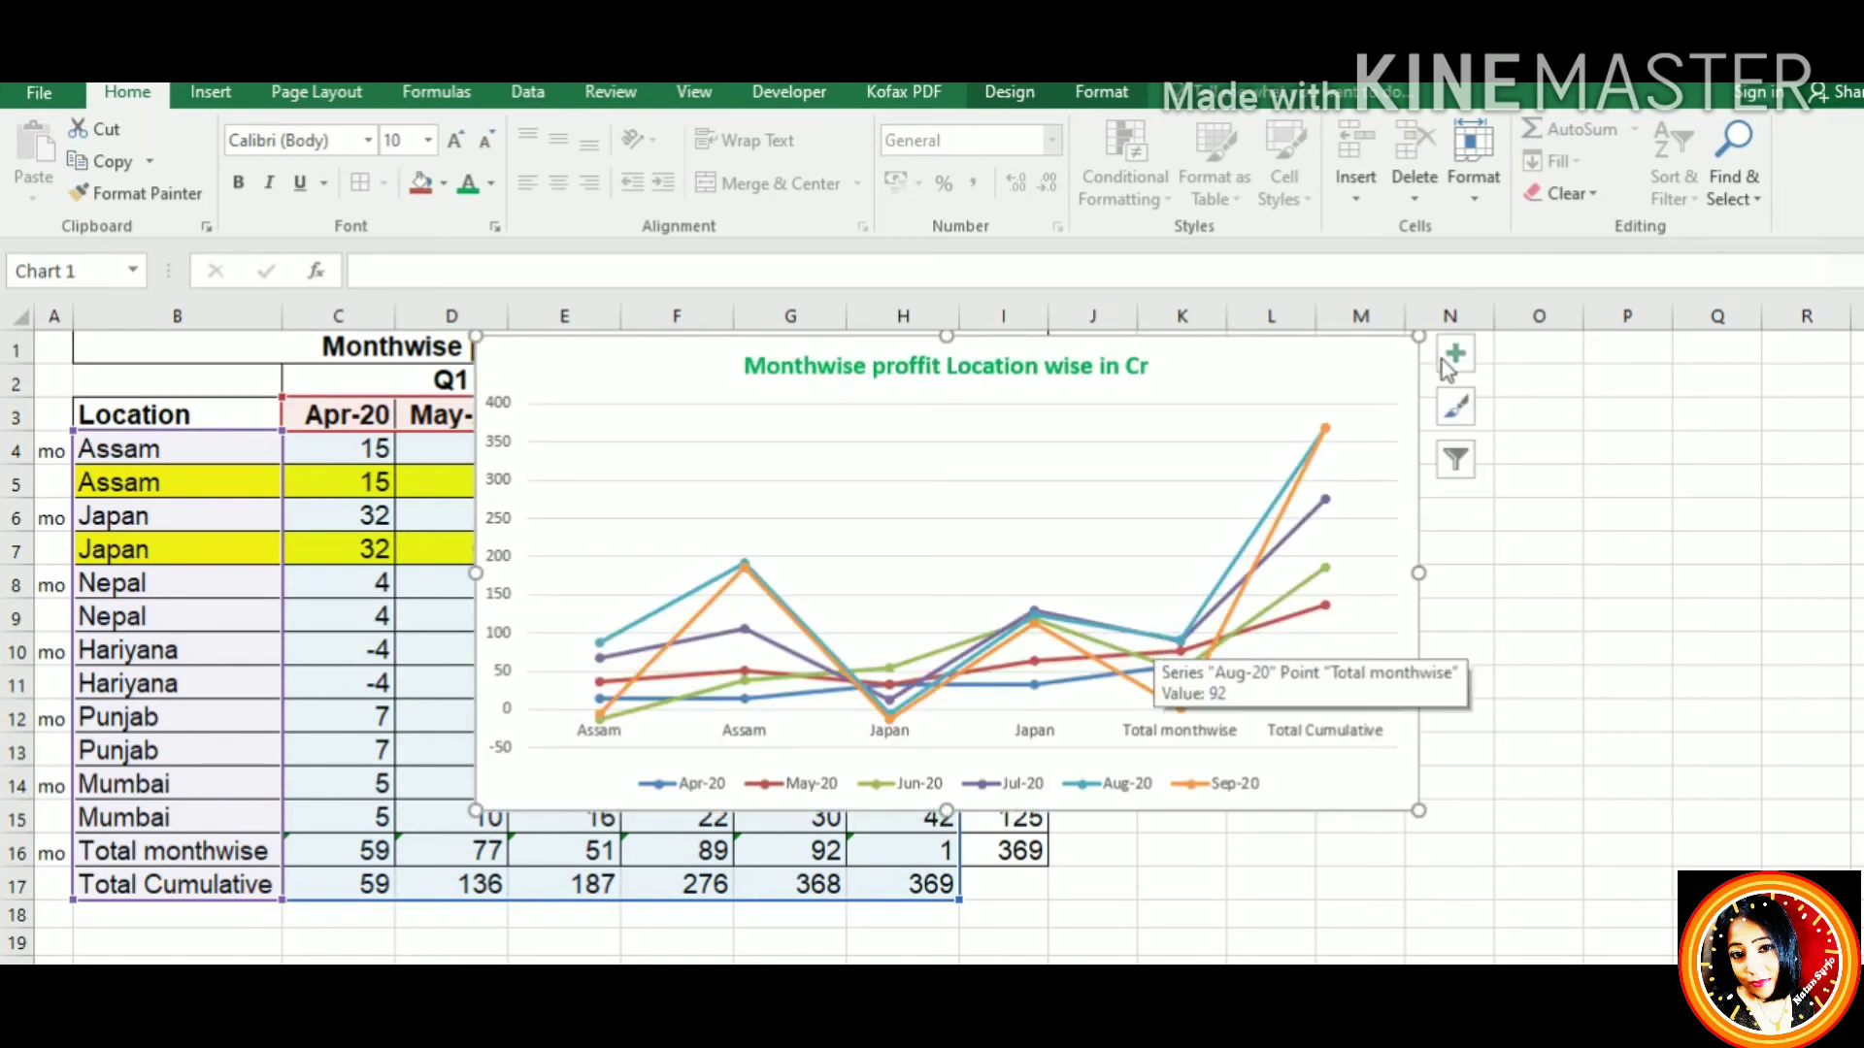
left_click(233, 97)
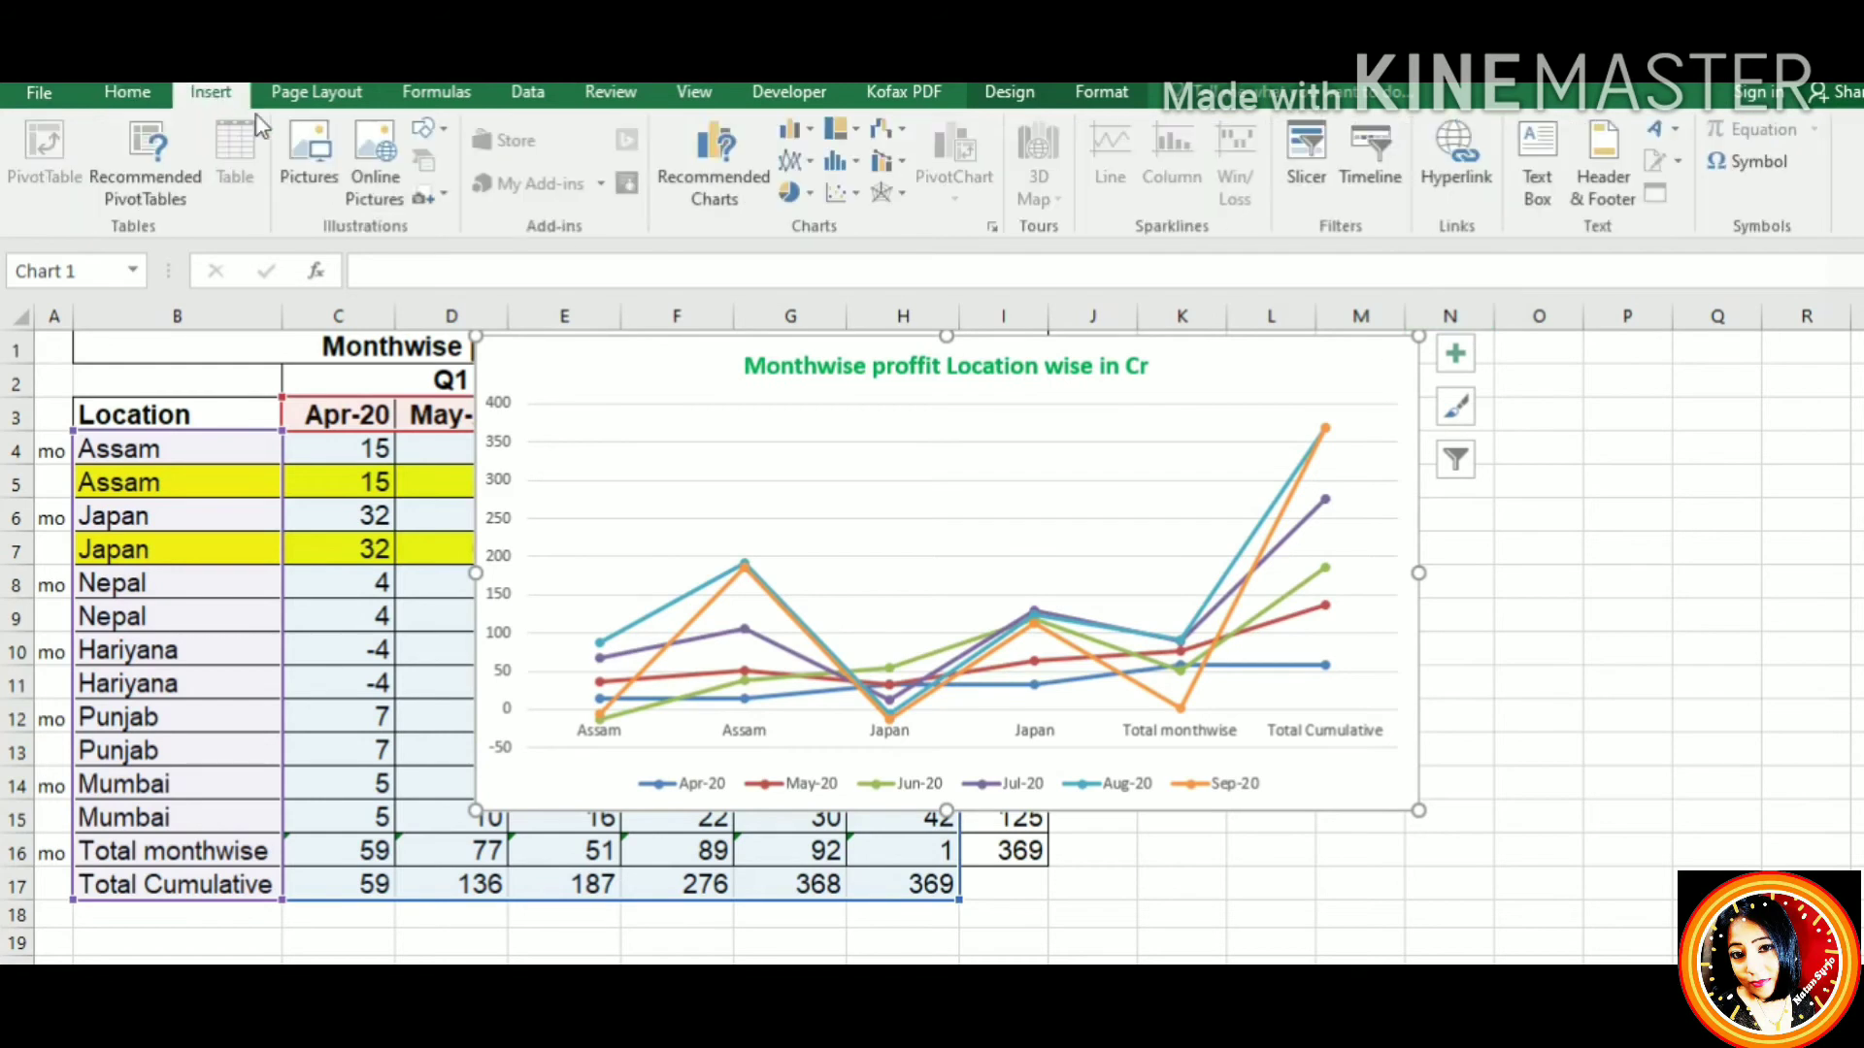
Change the chart type to Clustered Column
left_click(1007, 97)
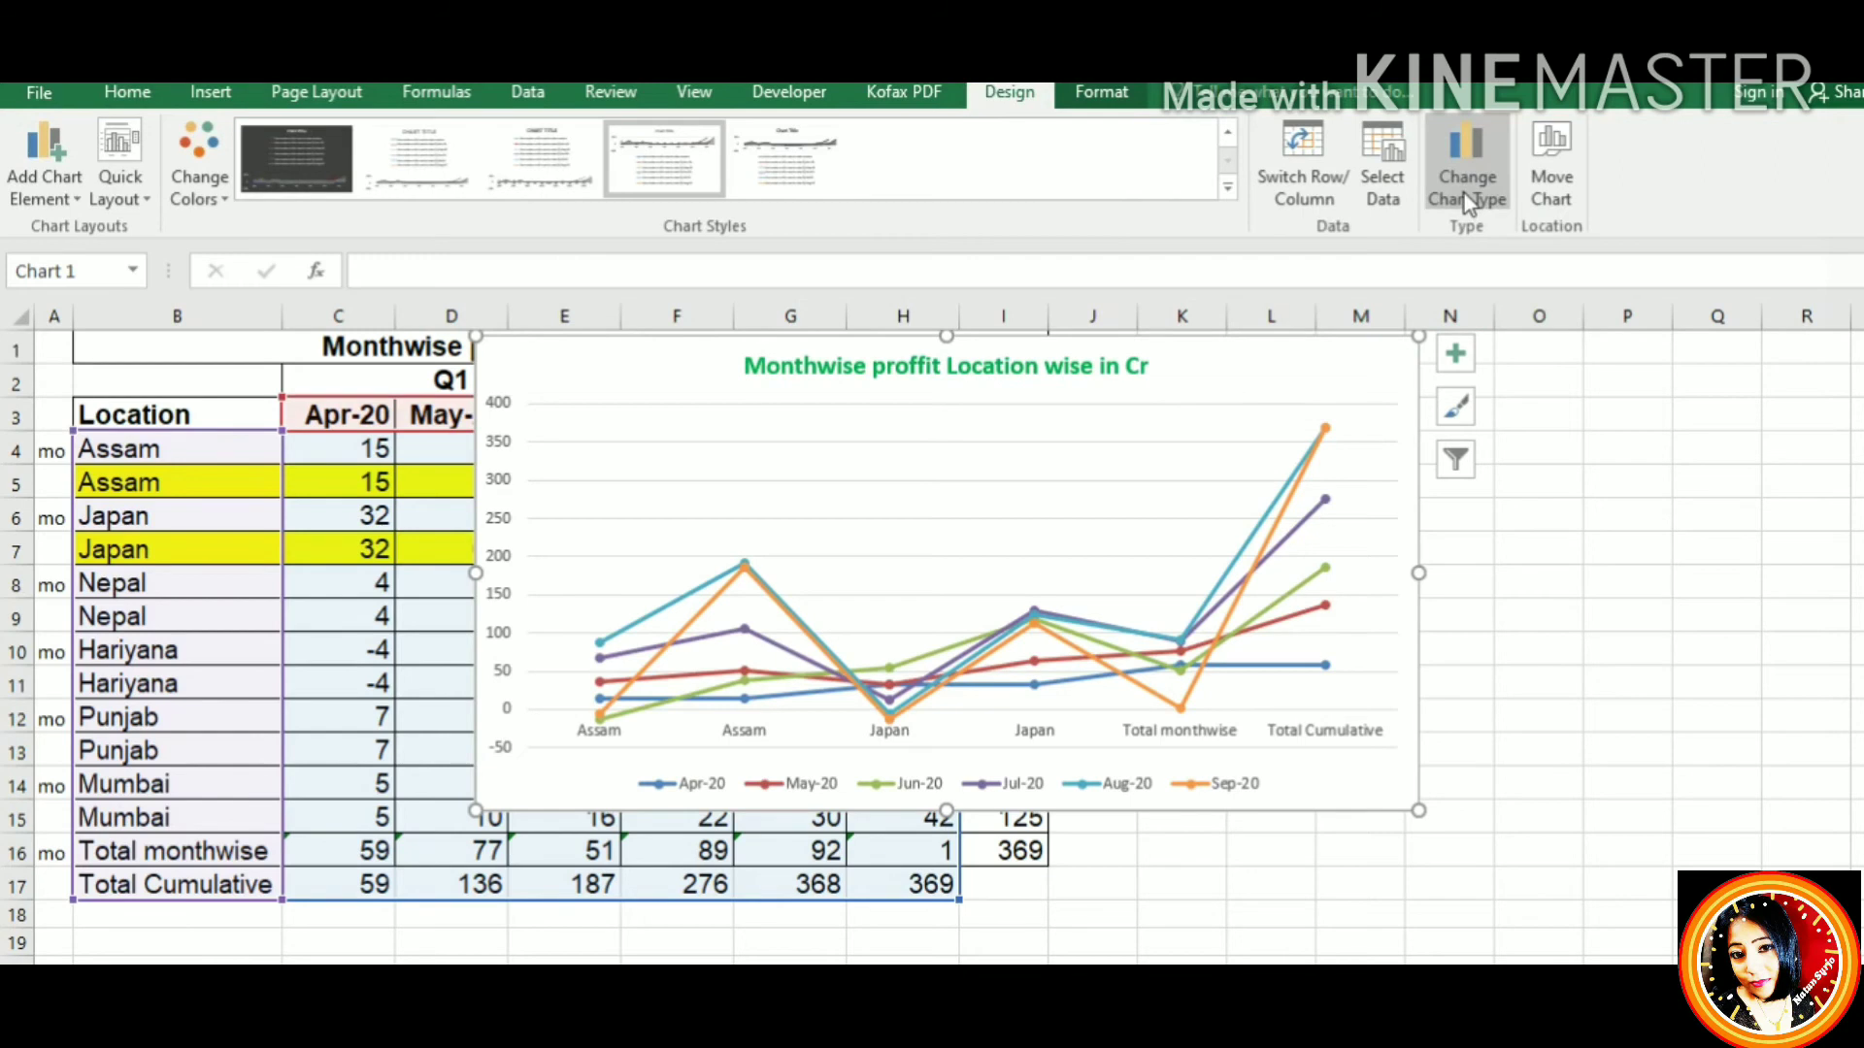
left_click(1464, 194)
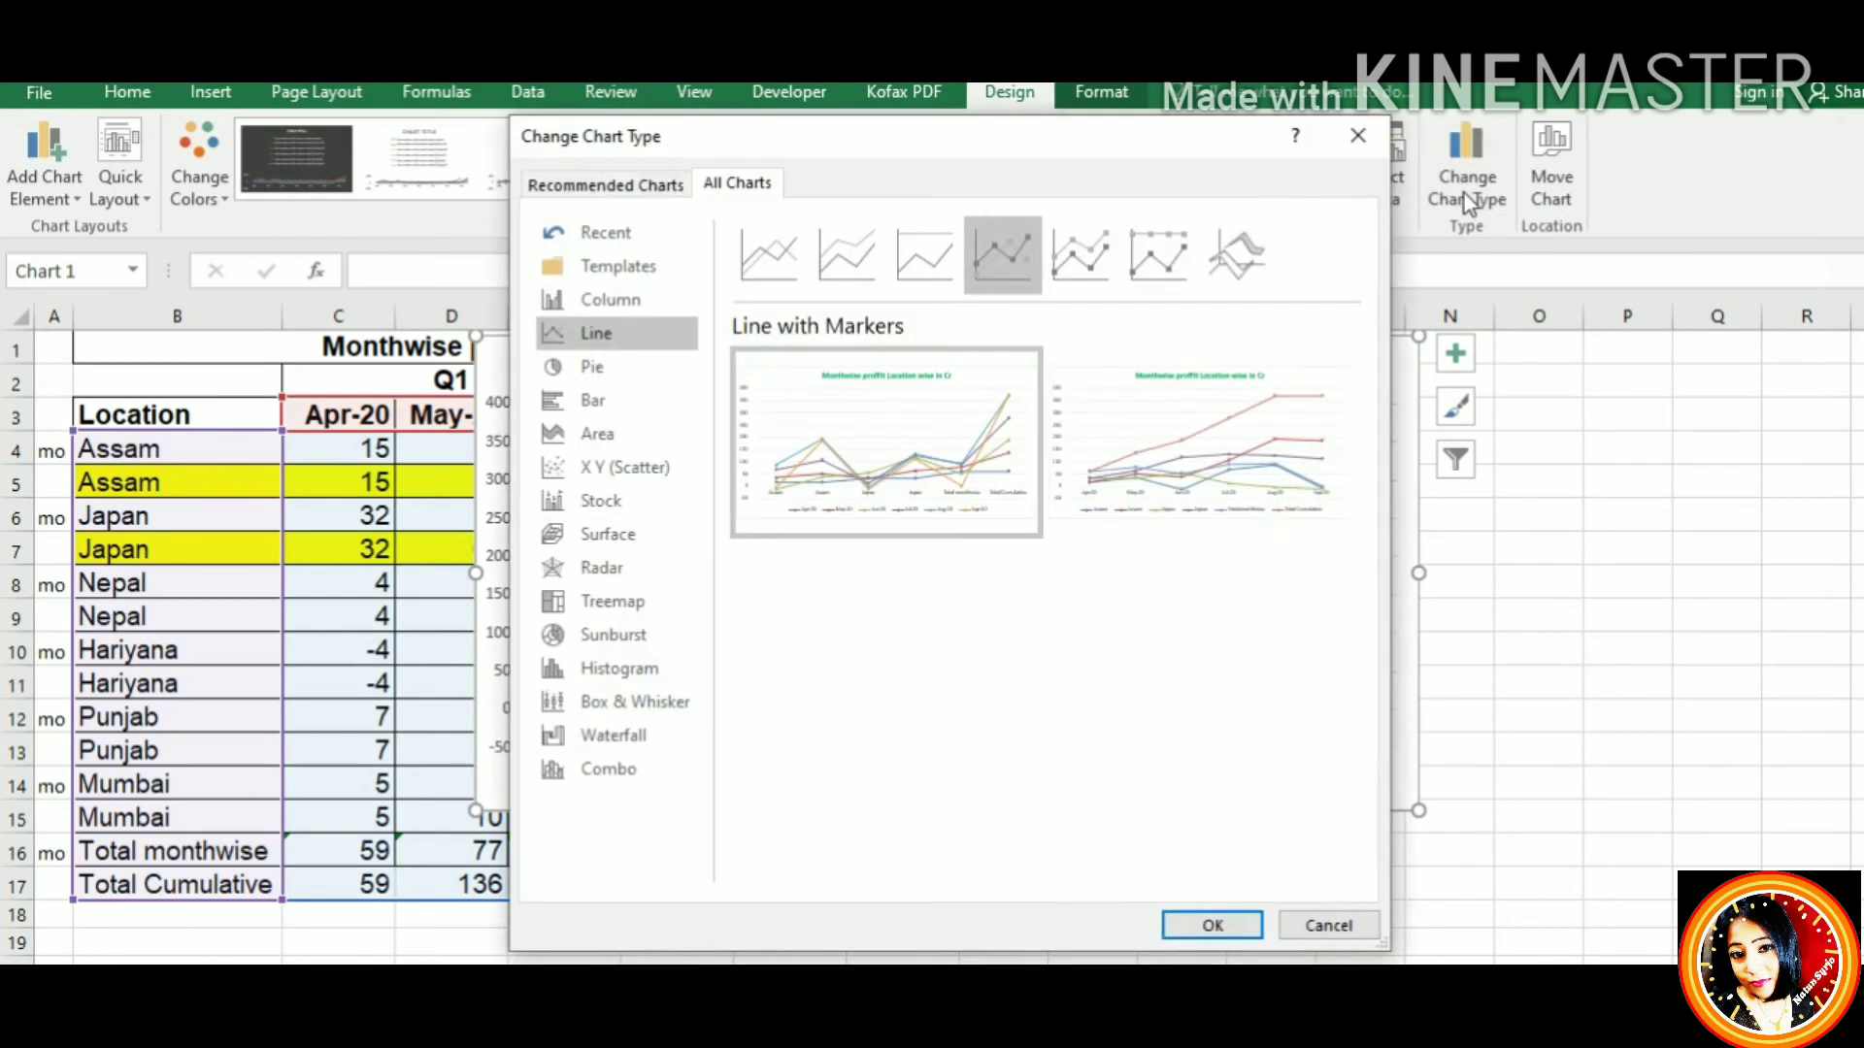
left_click(661, 301)
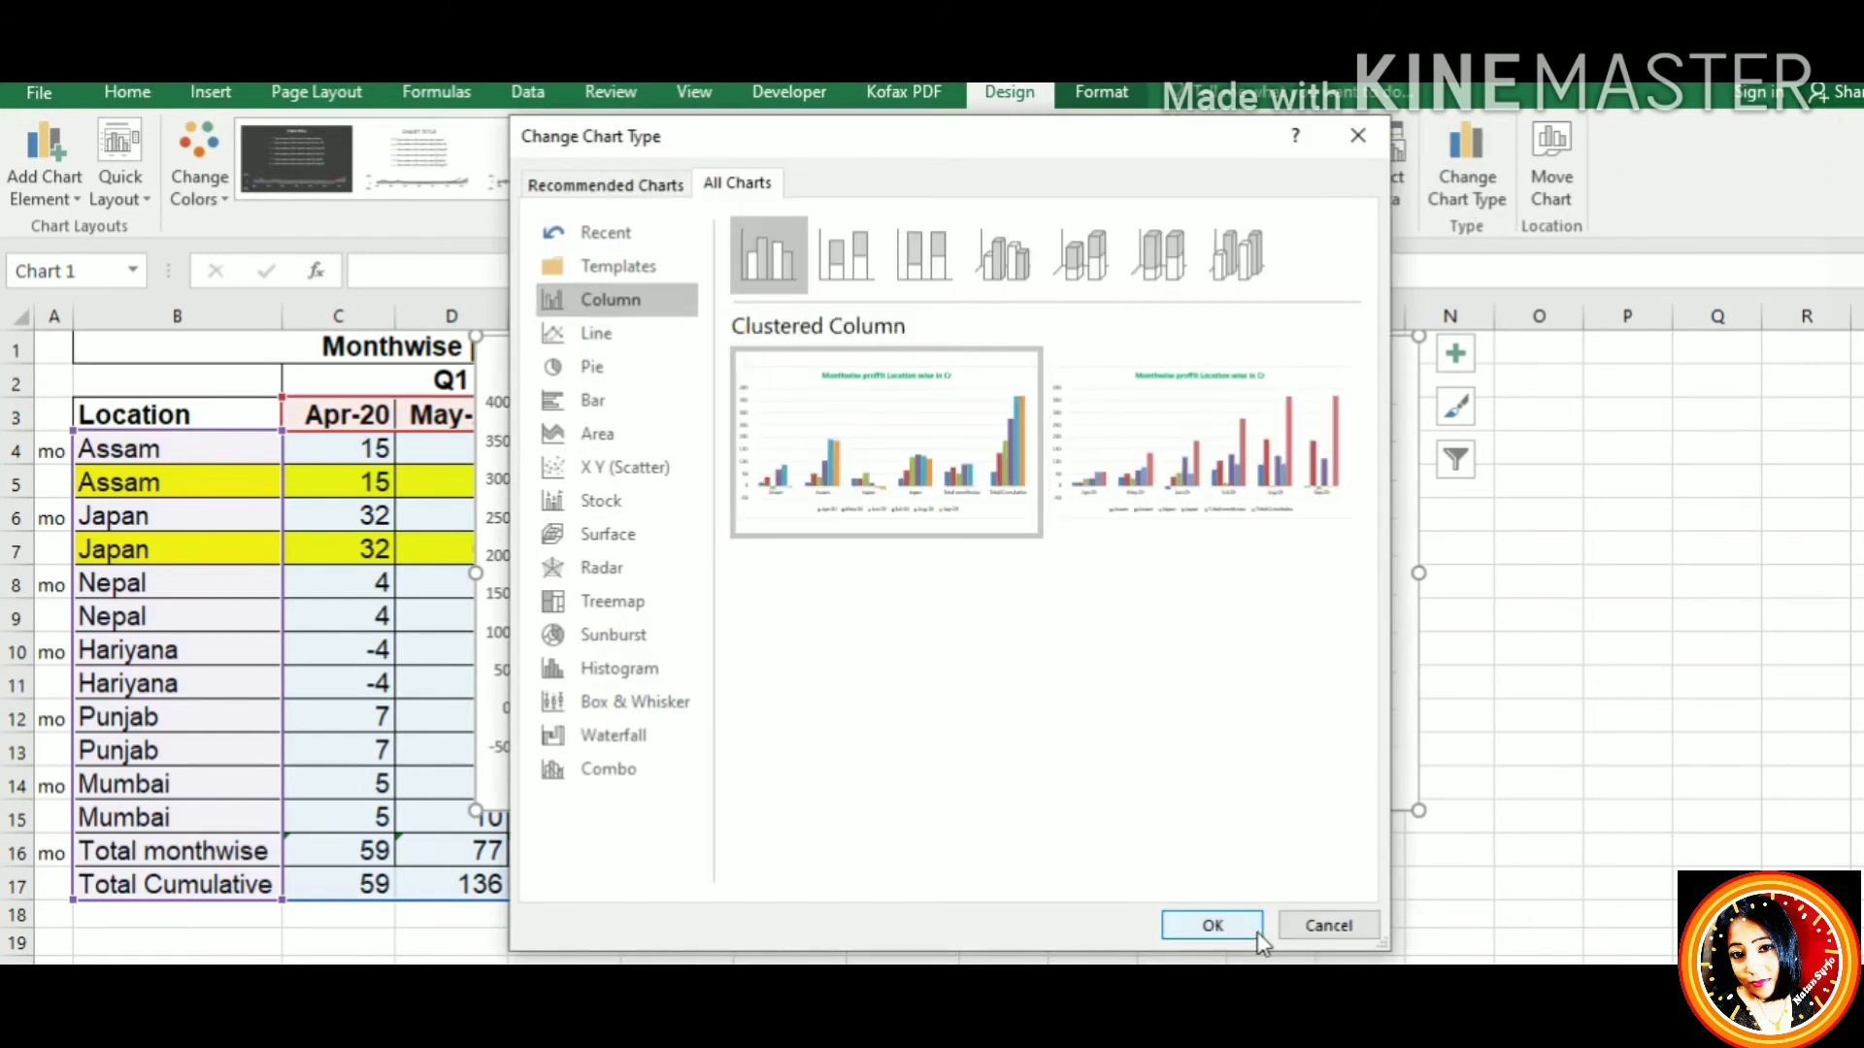
left_click(1252, 927)
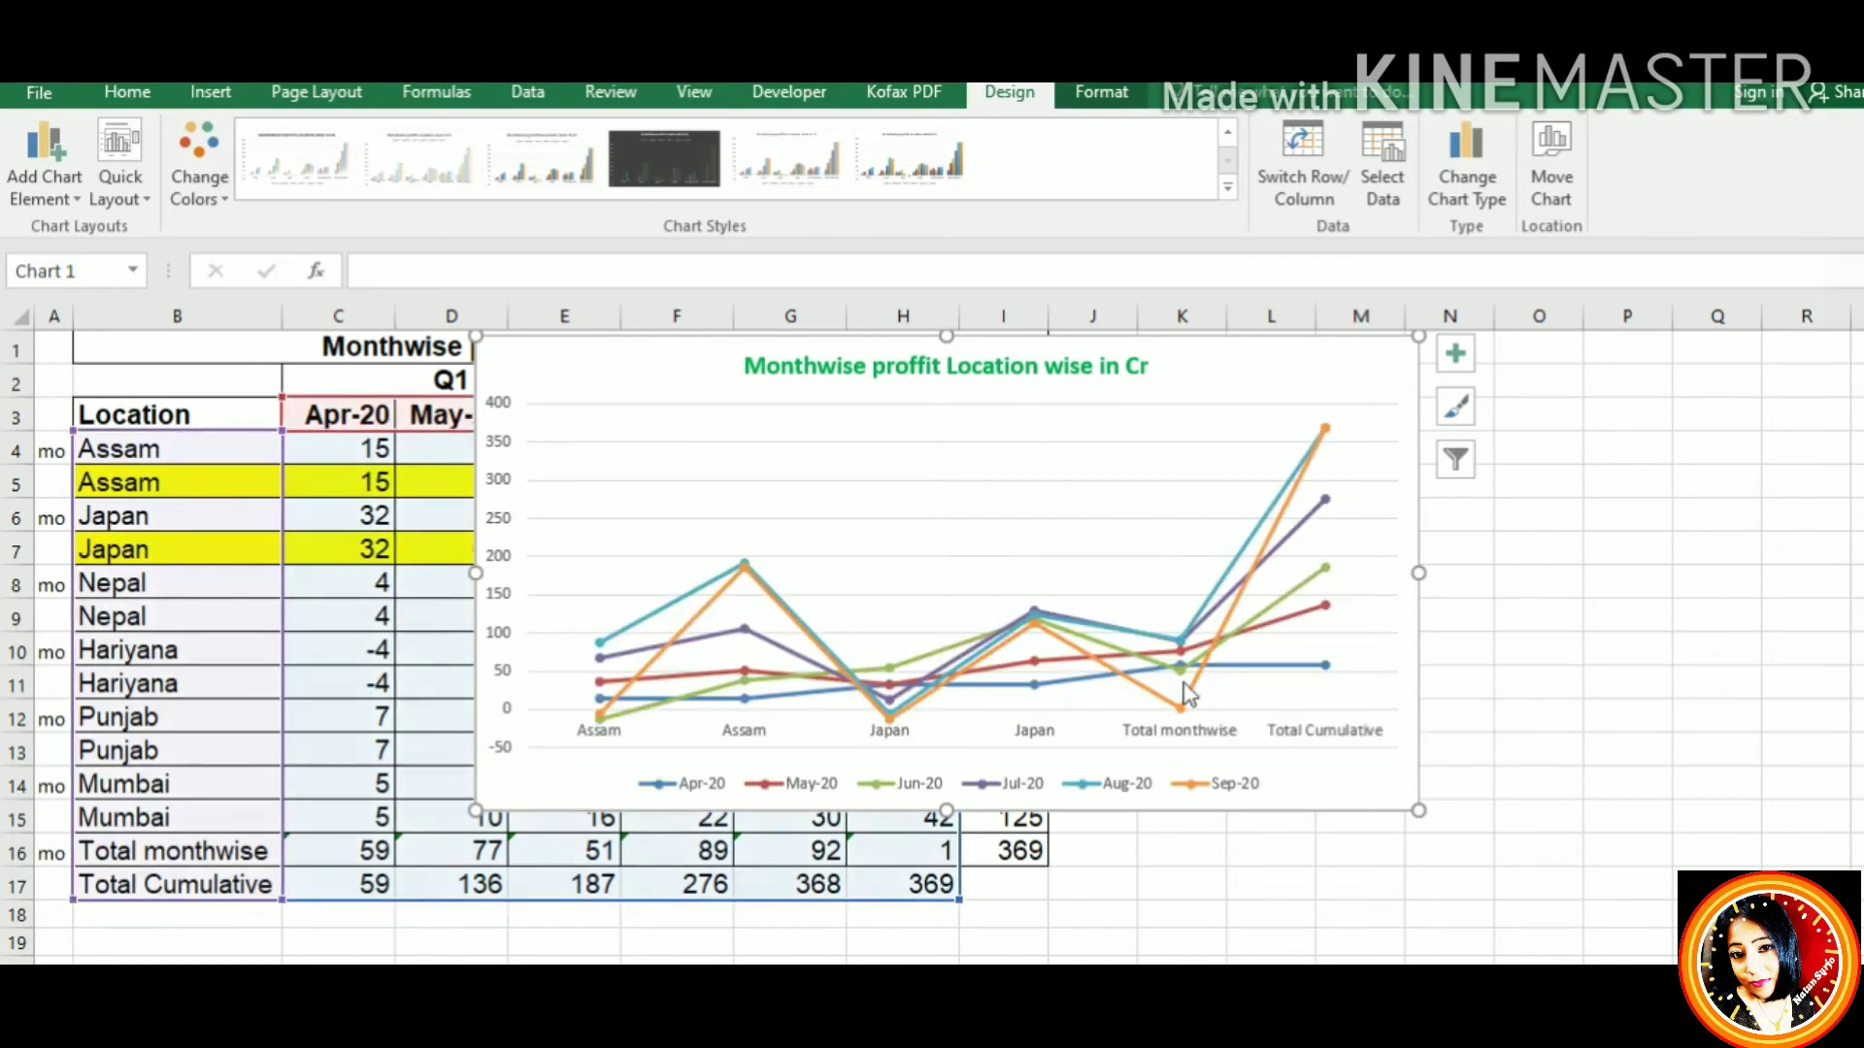
left_click(951, 649)
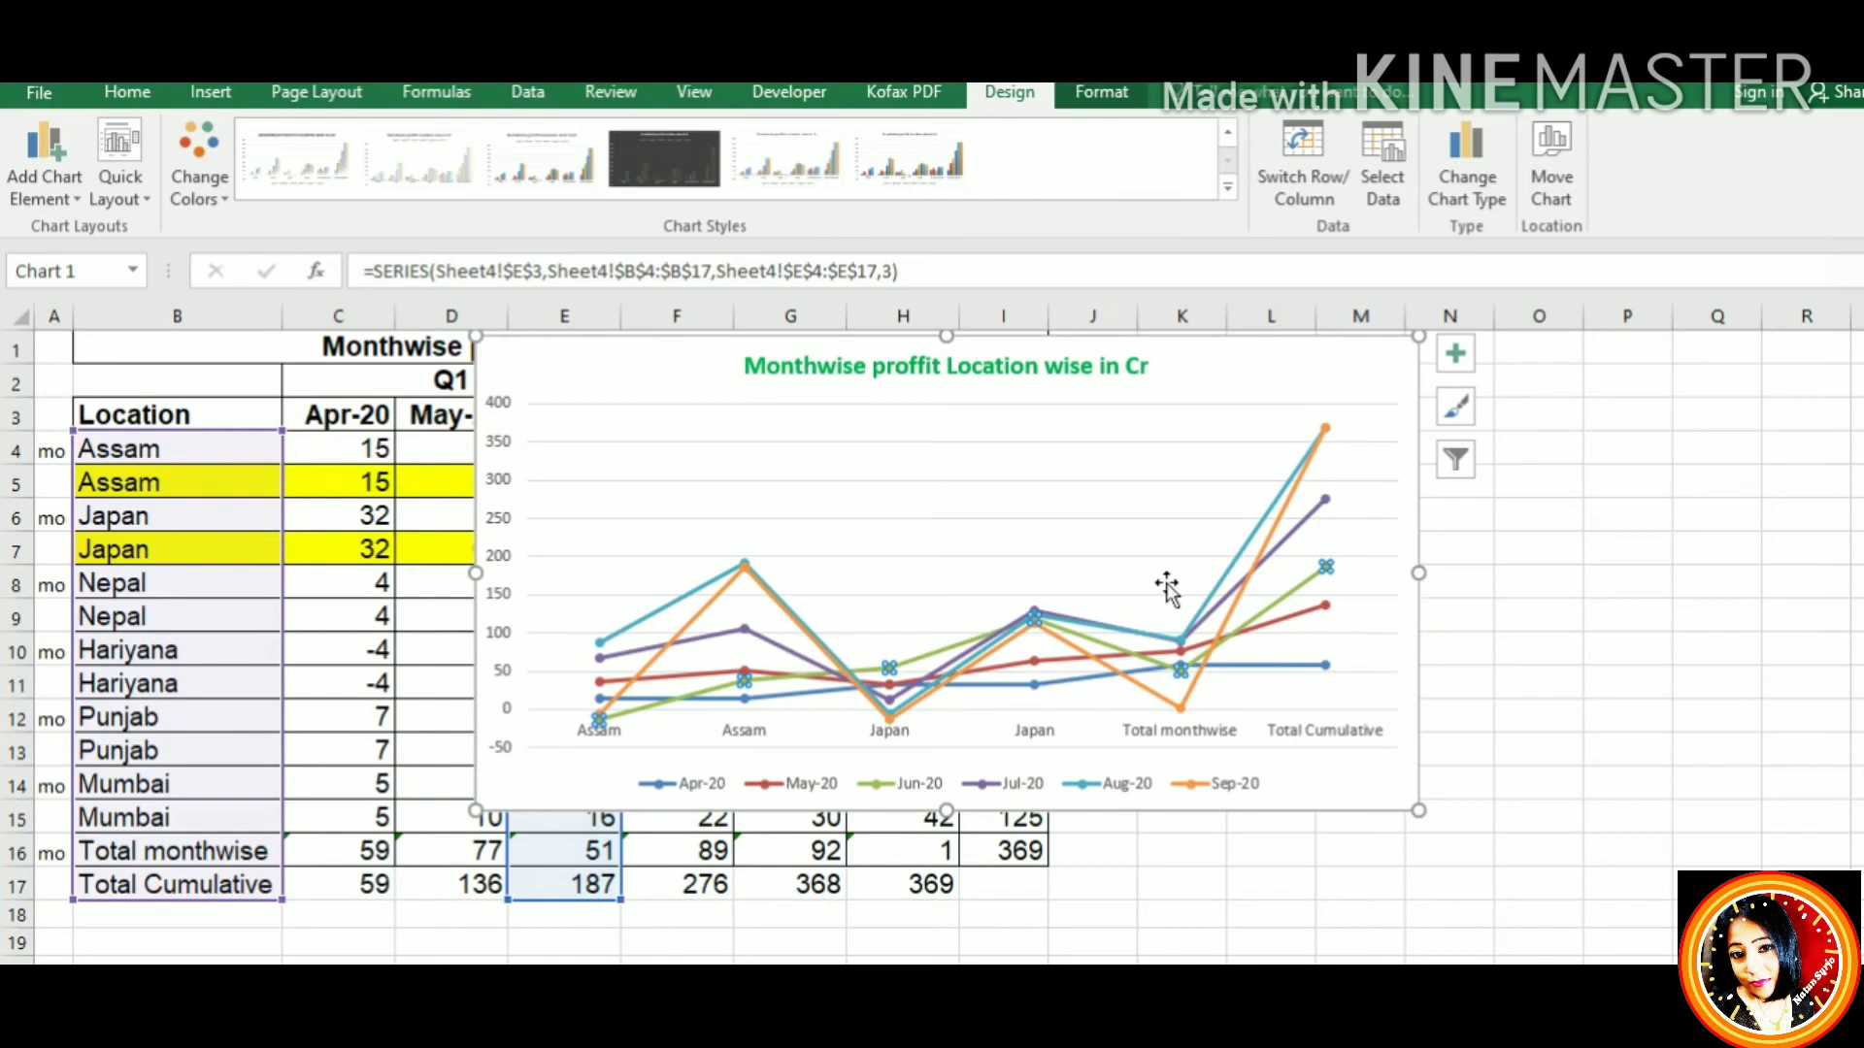
left_click(1095, 548)
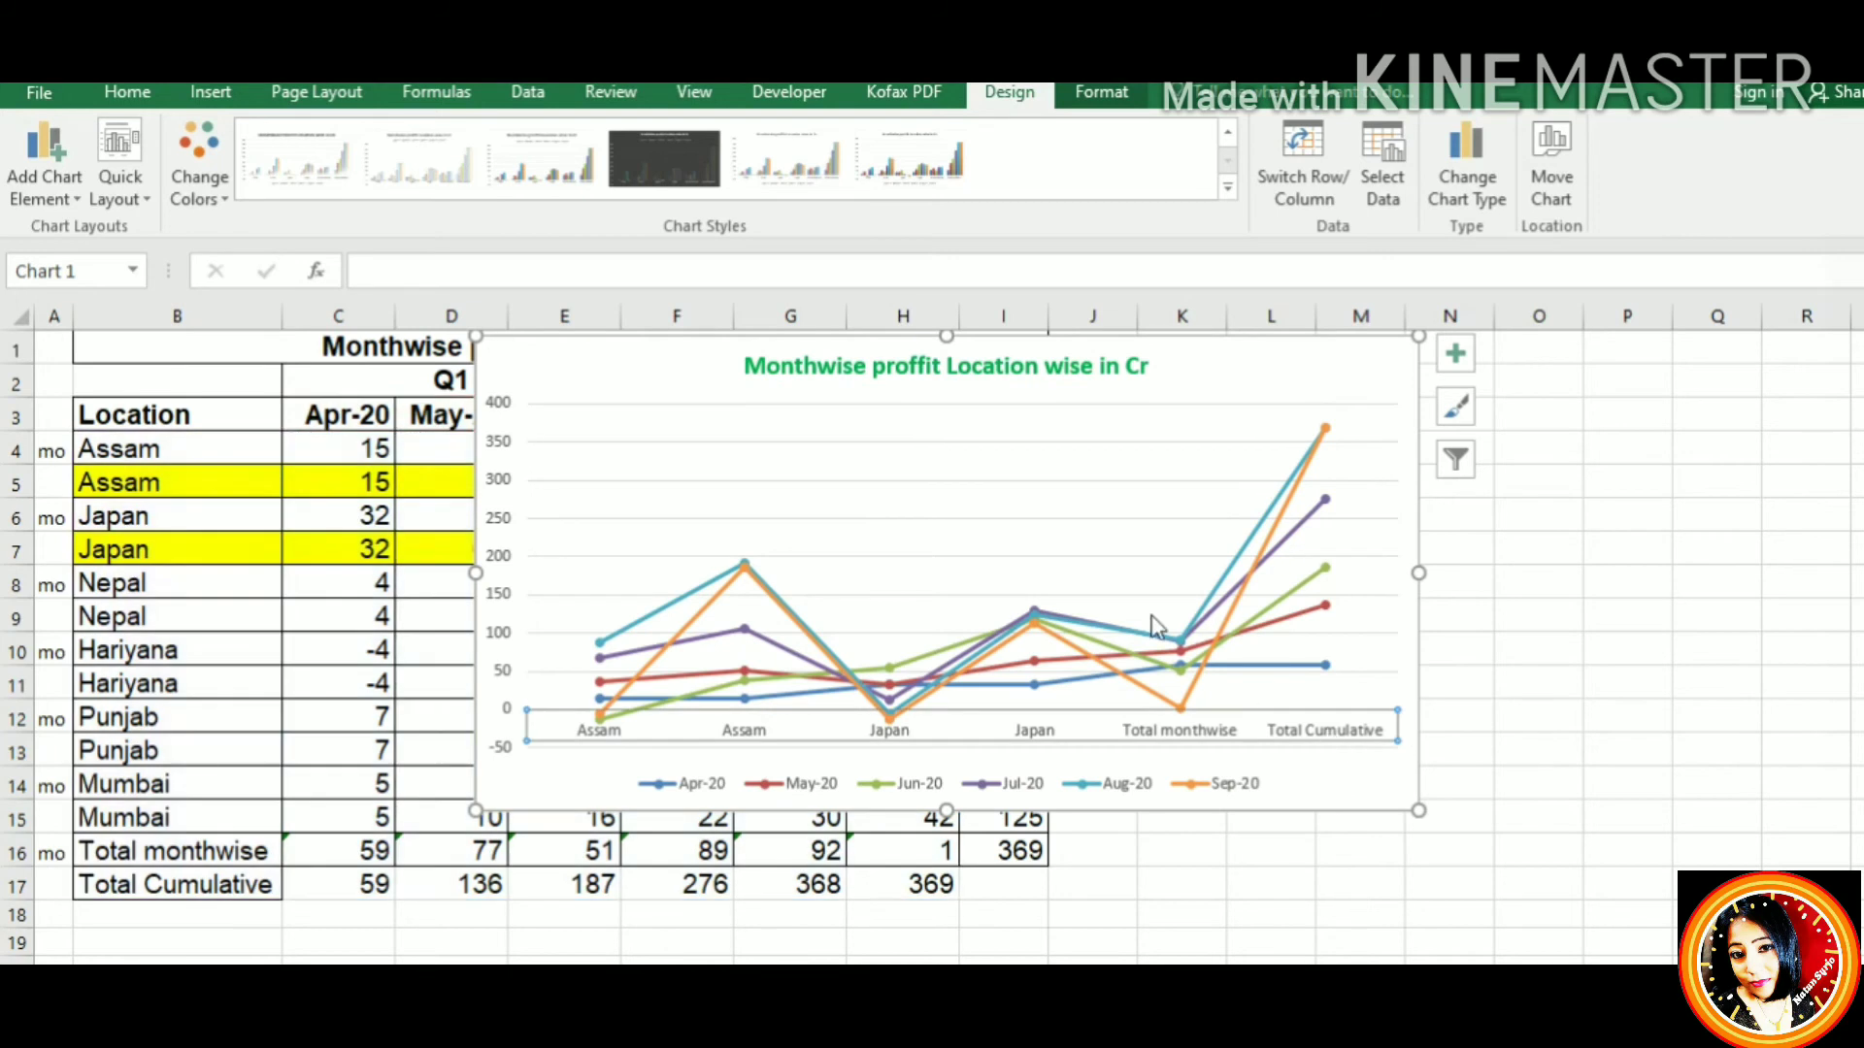
Switch rows and columns in Select Data Source and apply it
right_click(1084, 526)
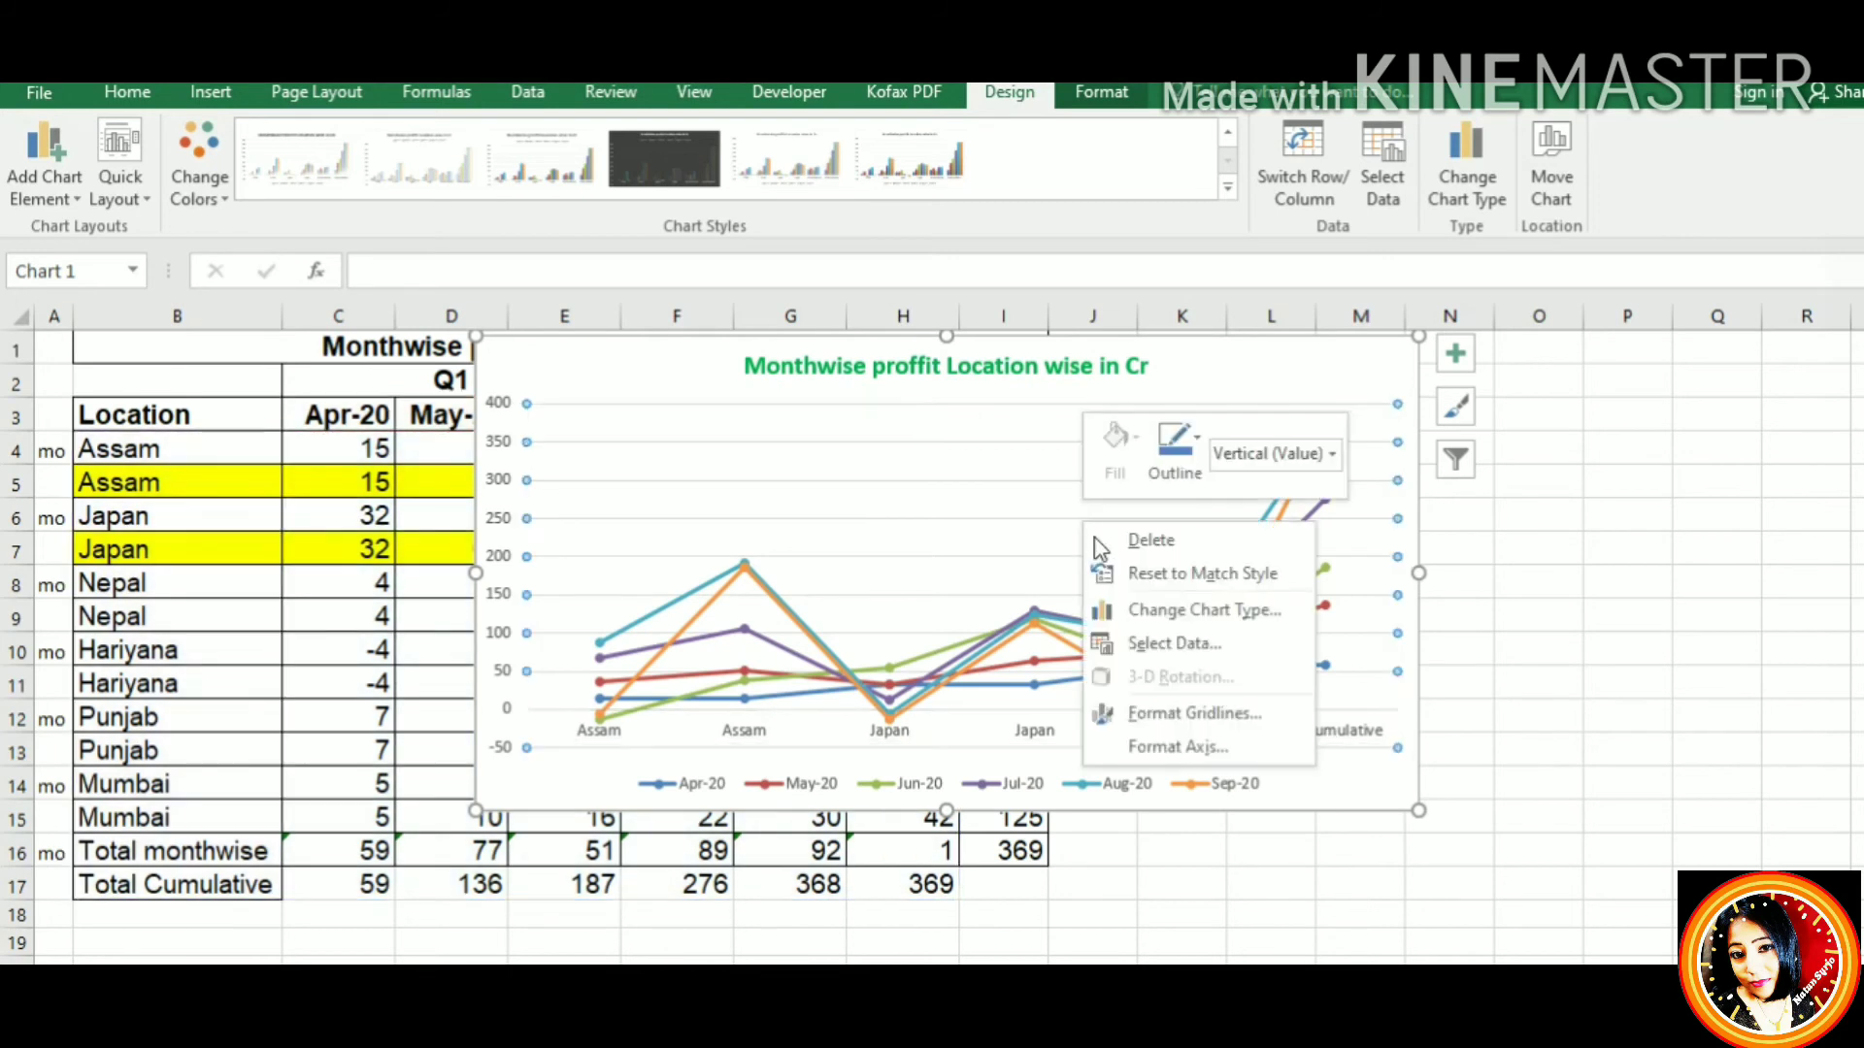
left_click(1213, 644)
left_click(1048, 604)
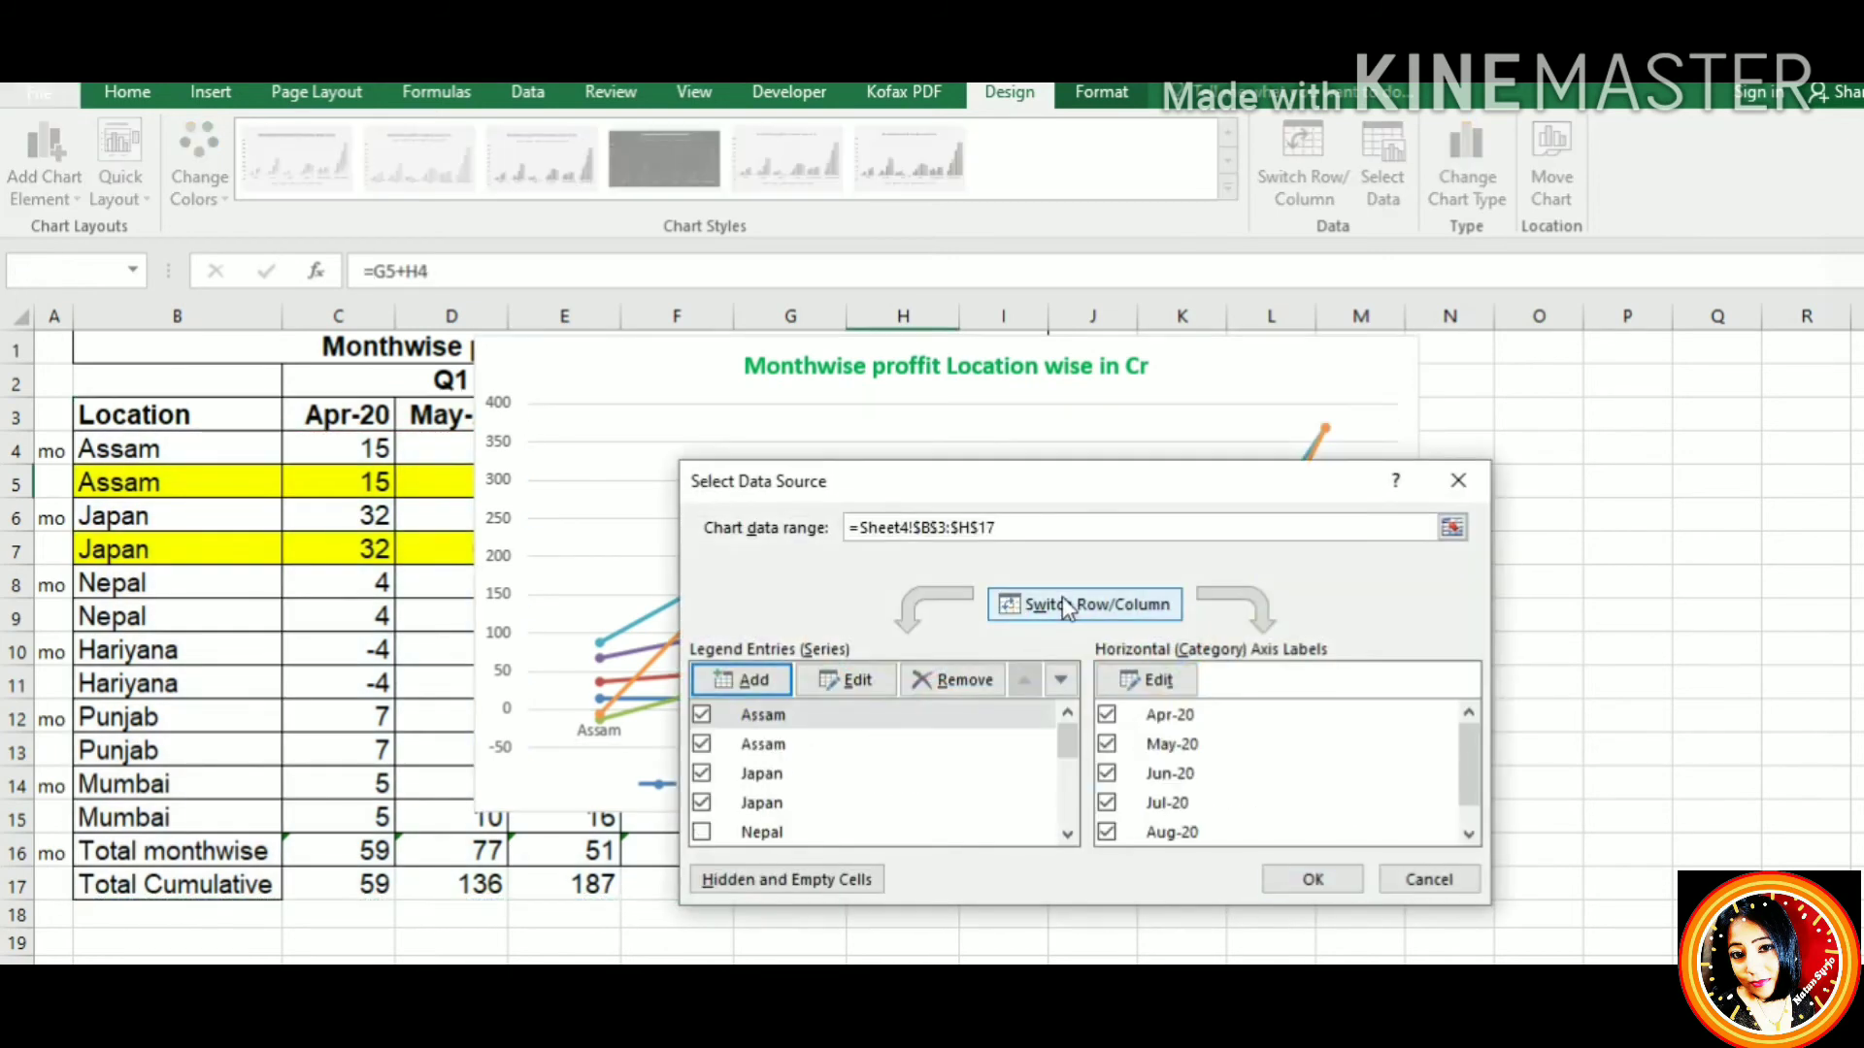
left_click(1315, 880)
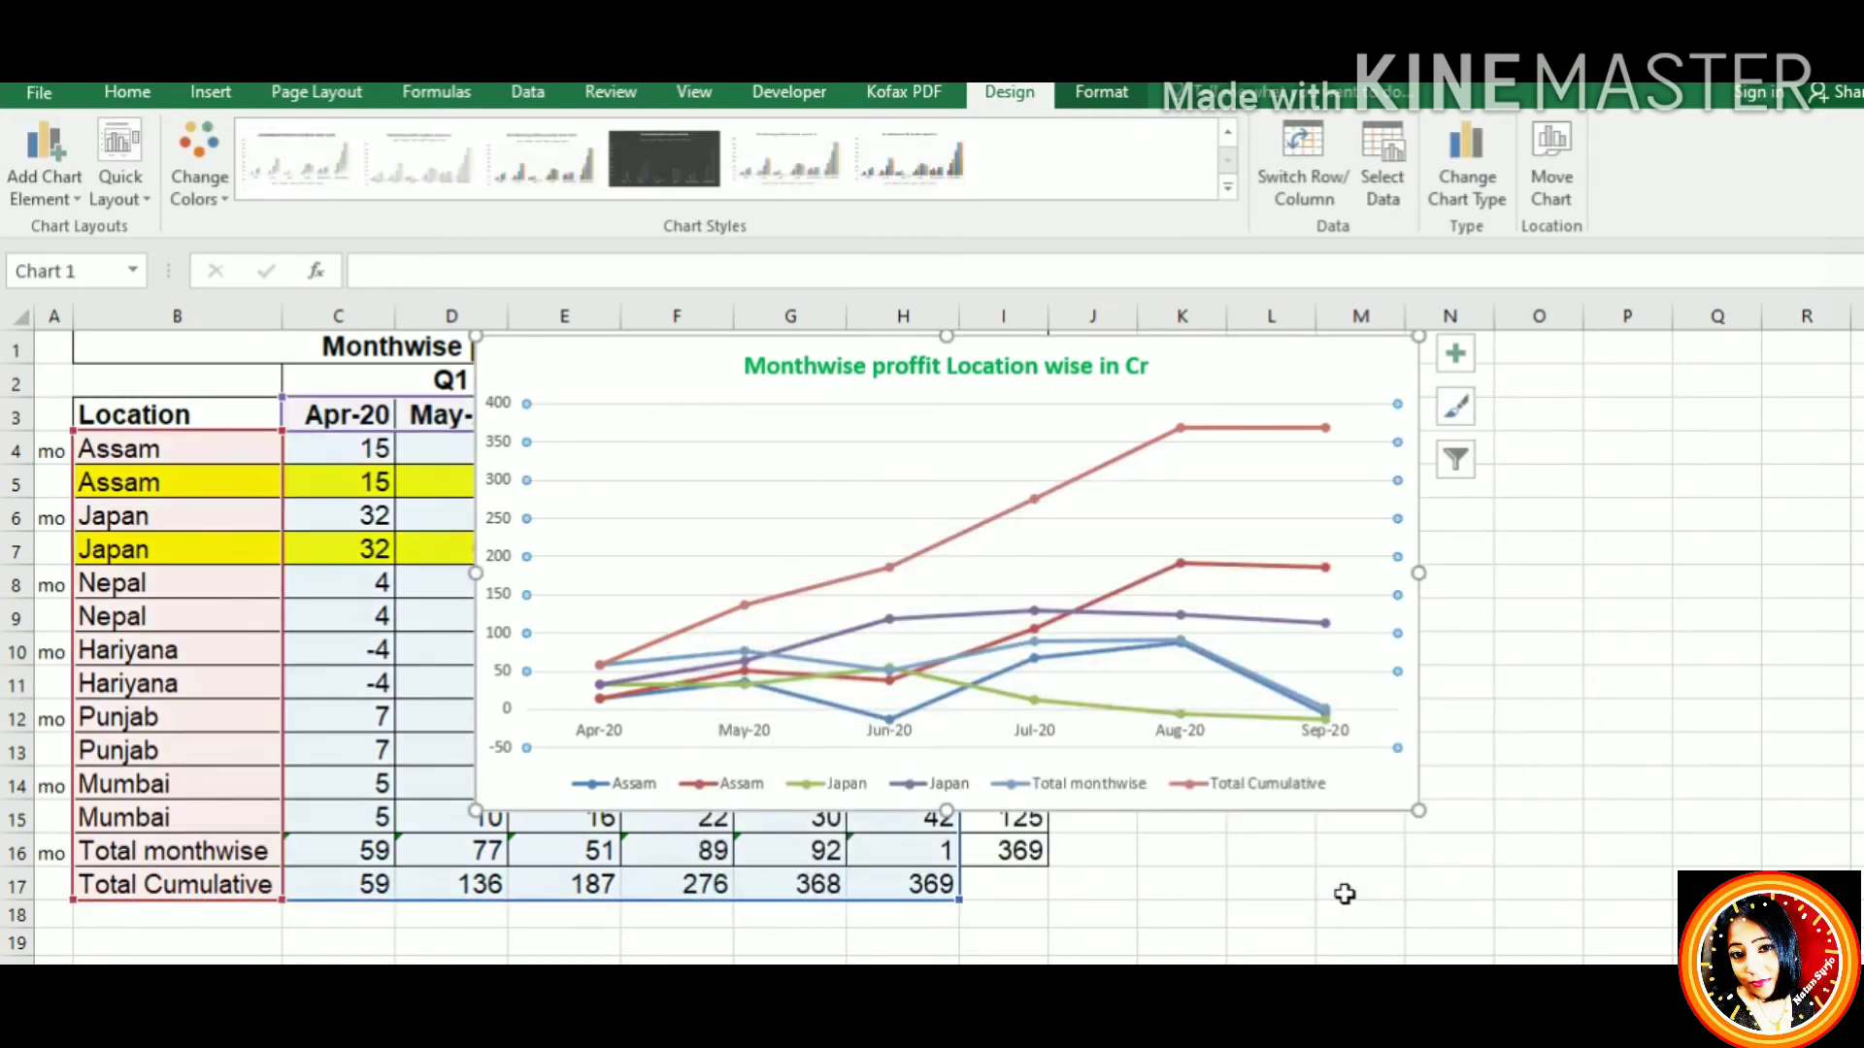
Re-arrange the data so months form the axis and each location and total is its own line
right_click(878, 466)
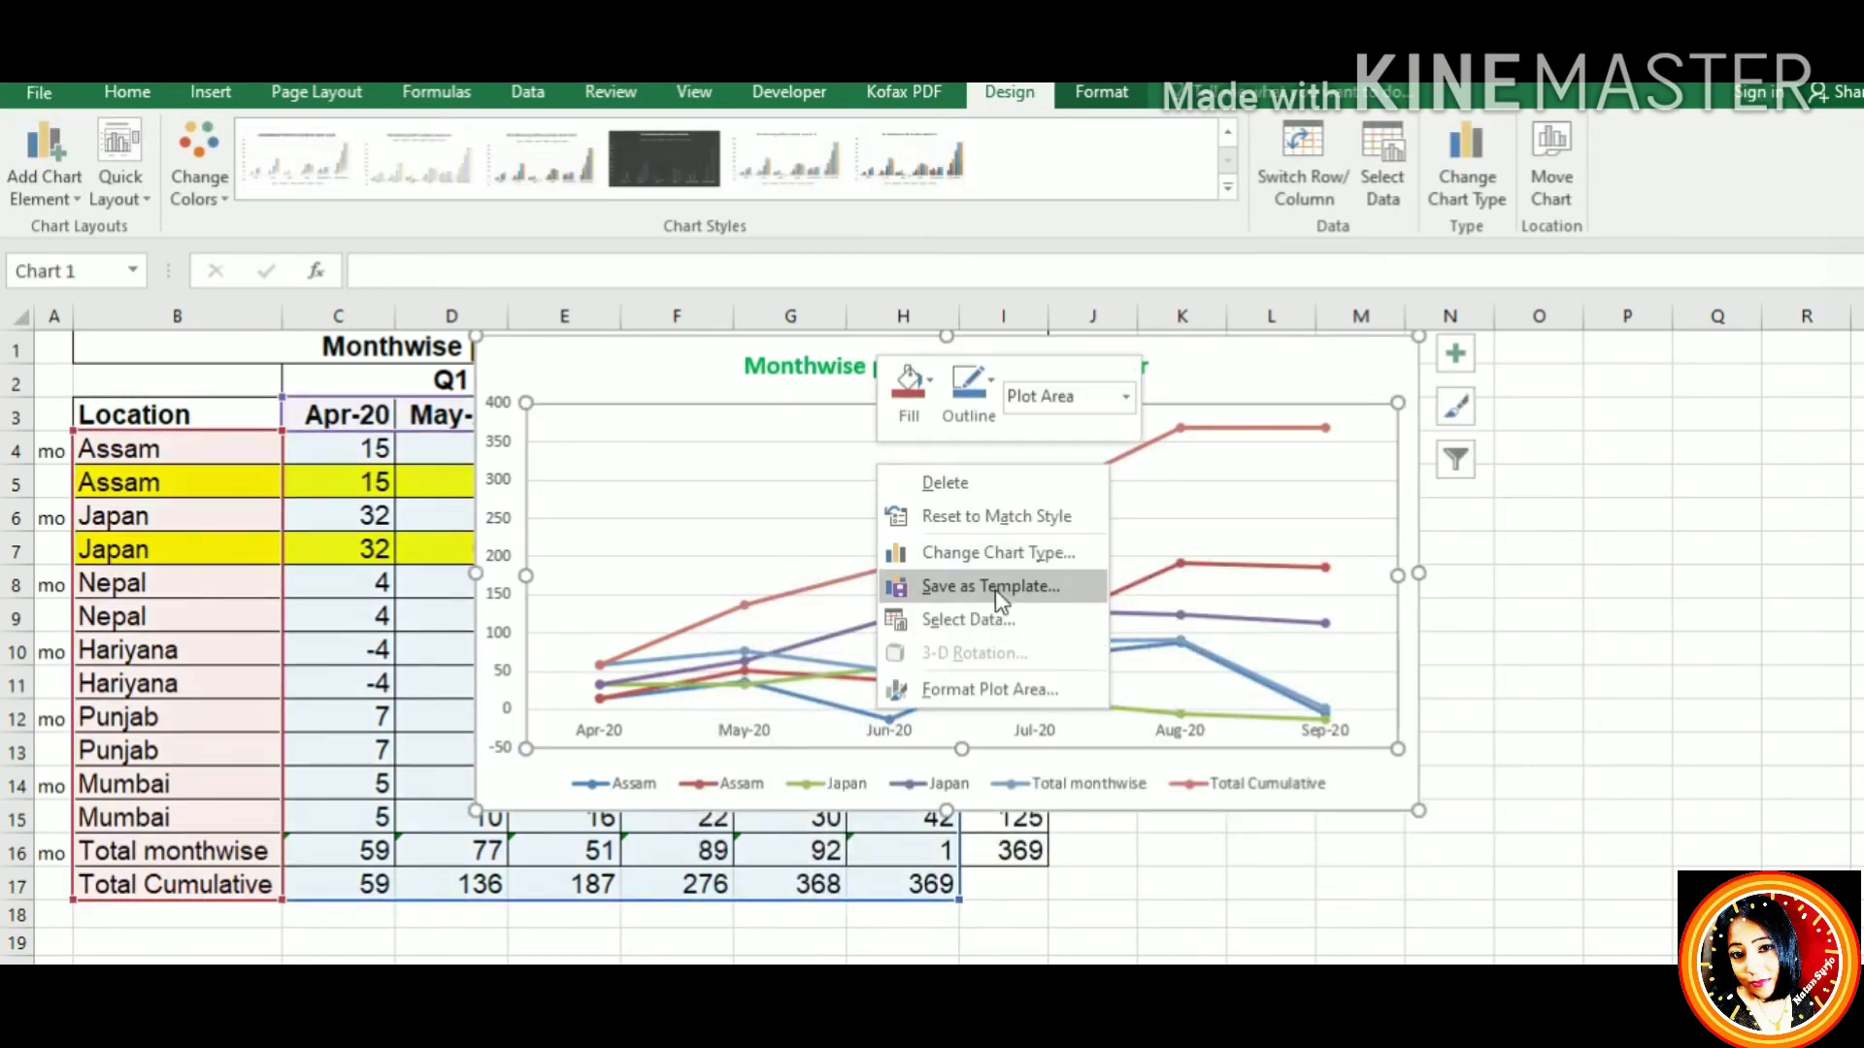
left_click(998, 625)
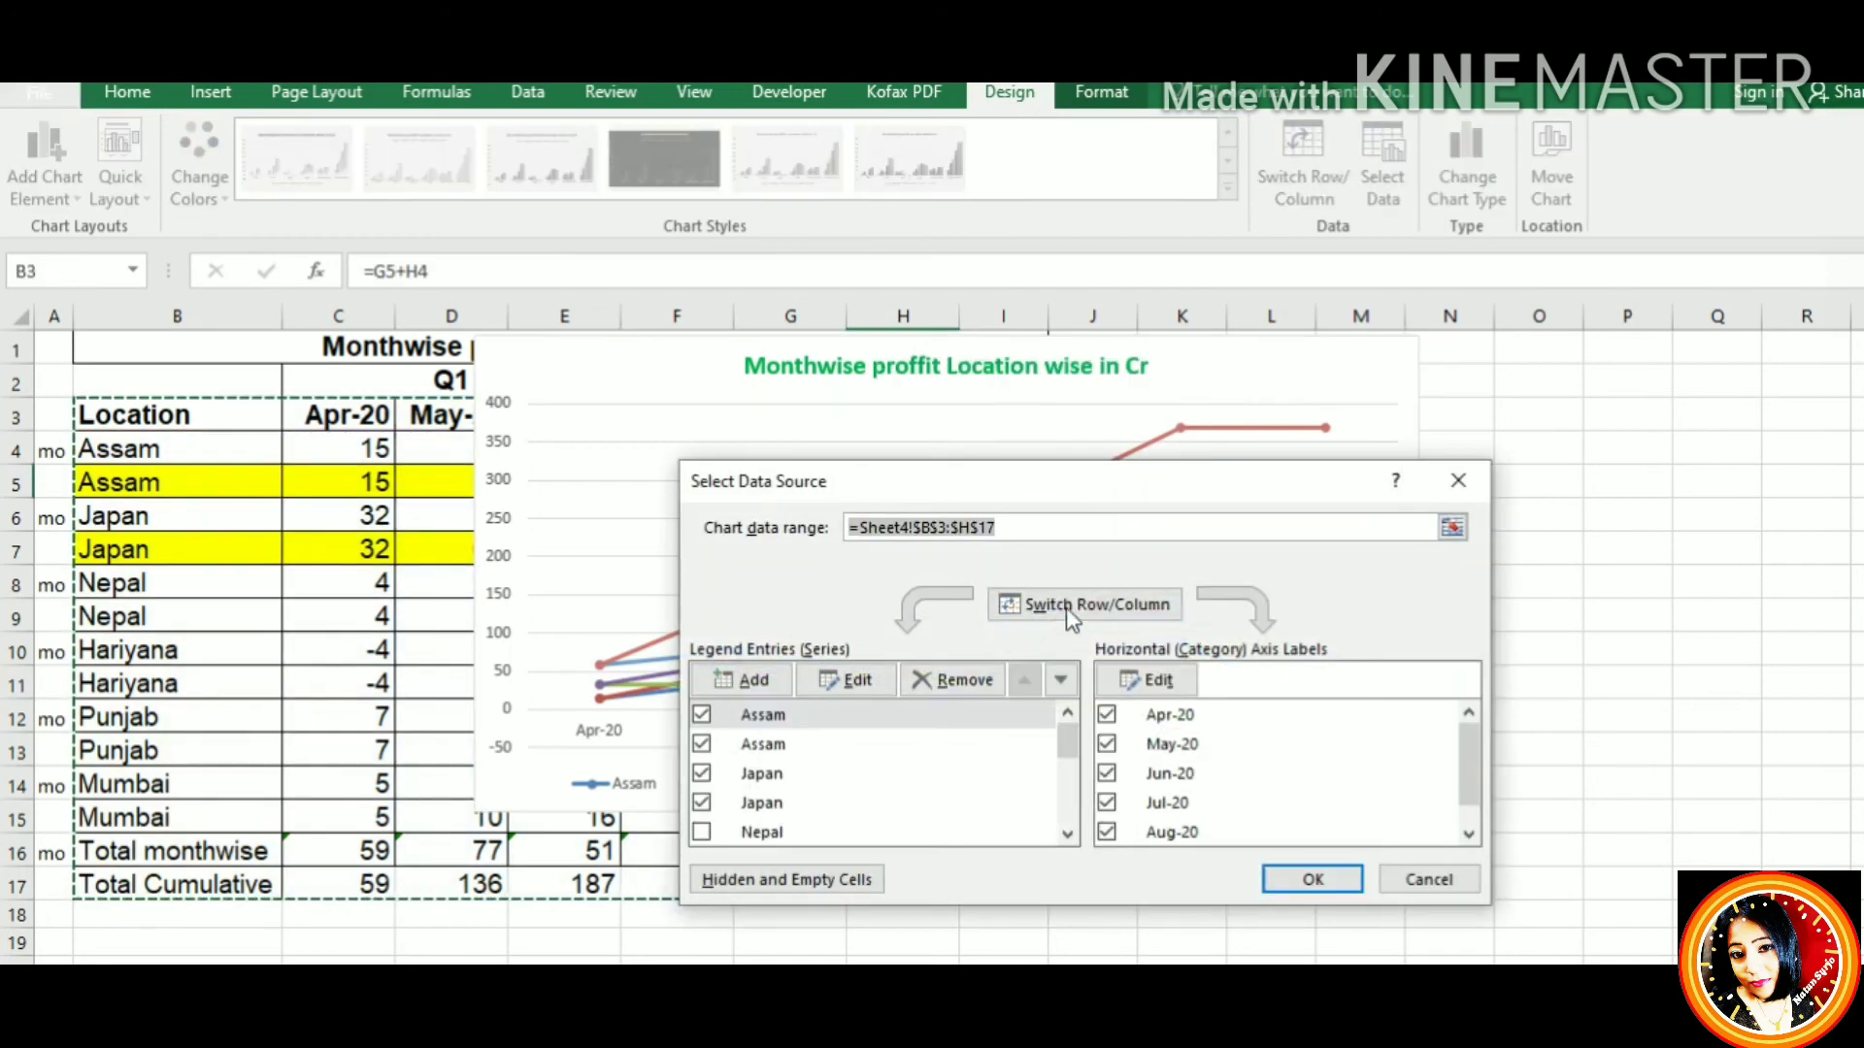
left_click(1069, 604)
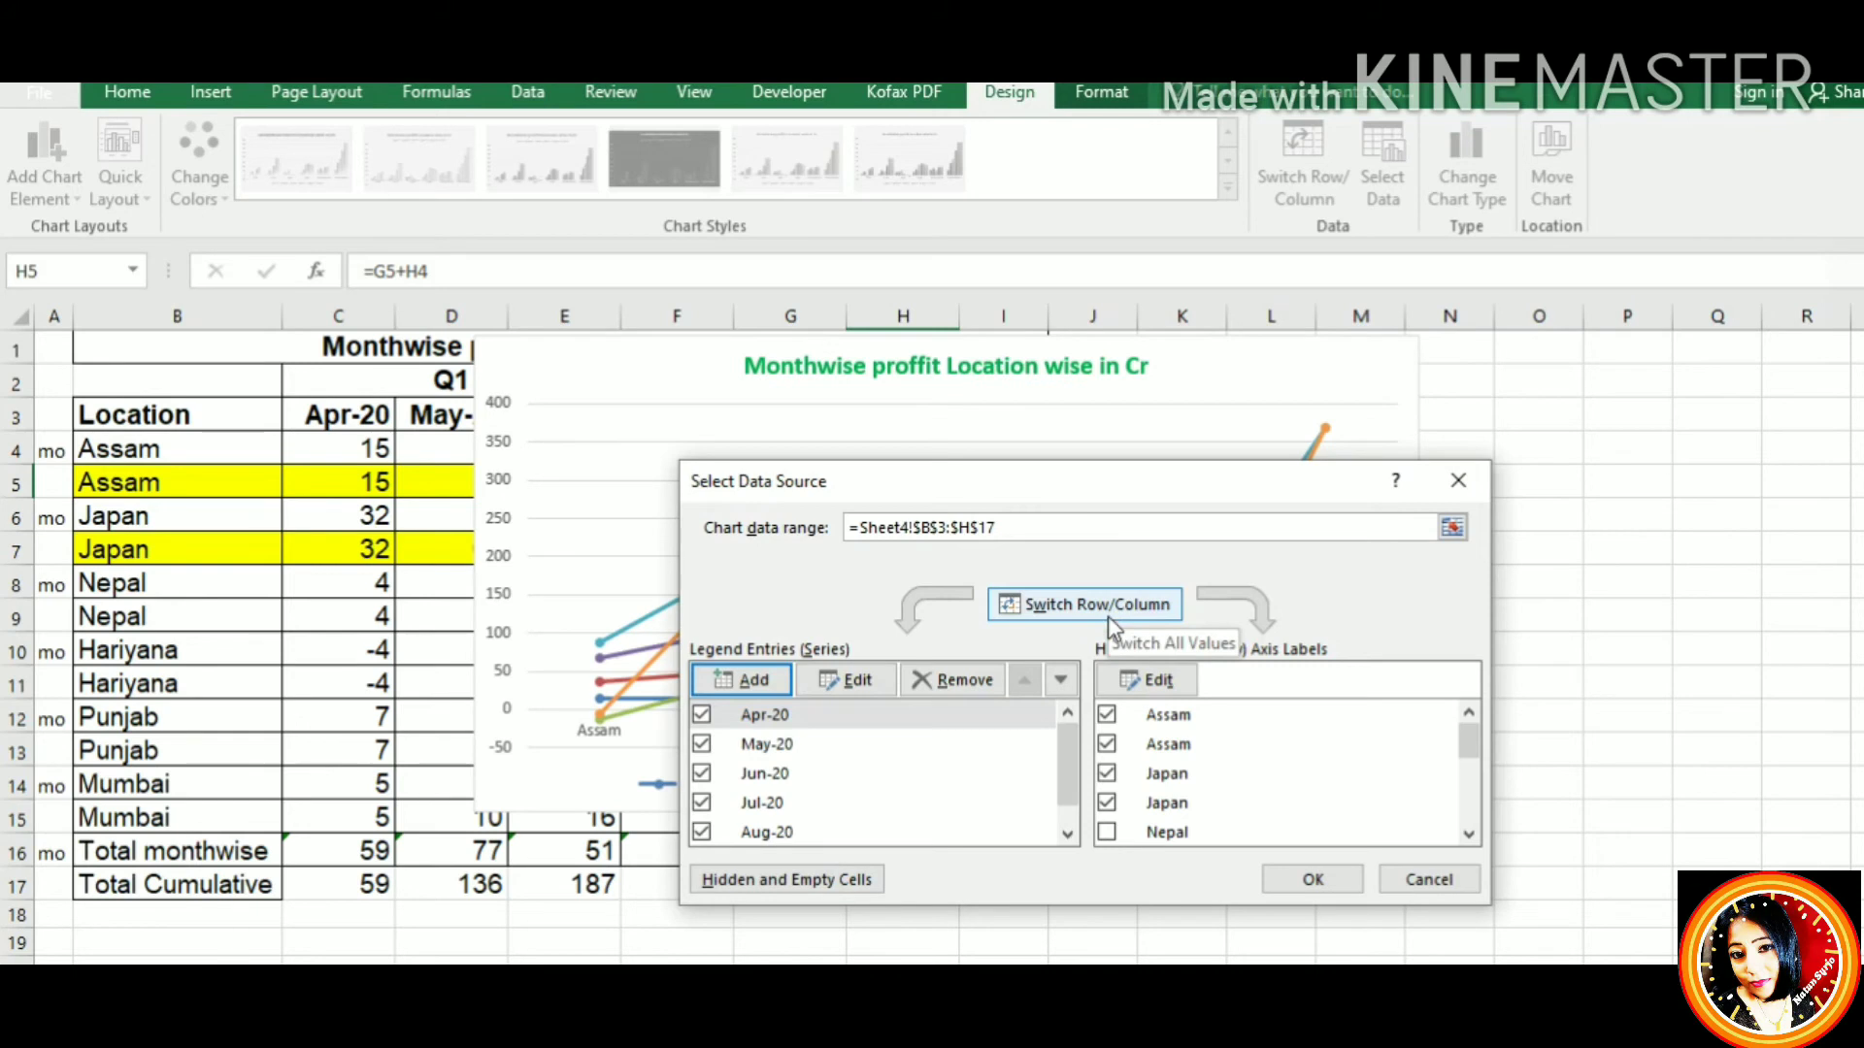
left_click(1109, 611)
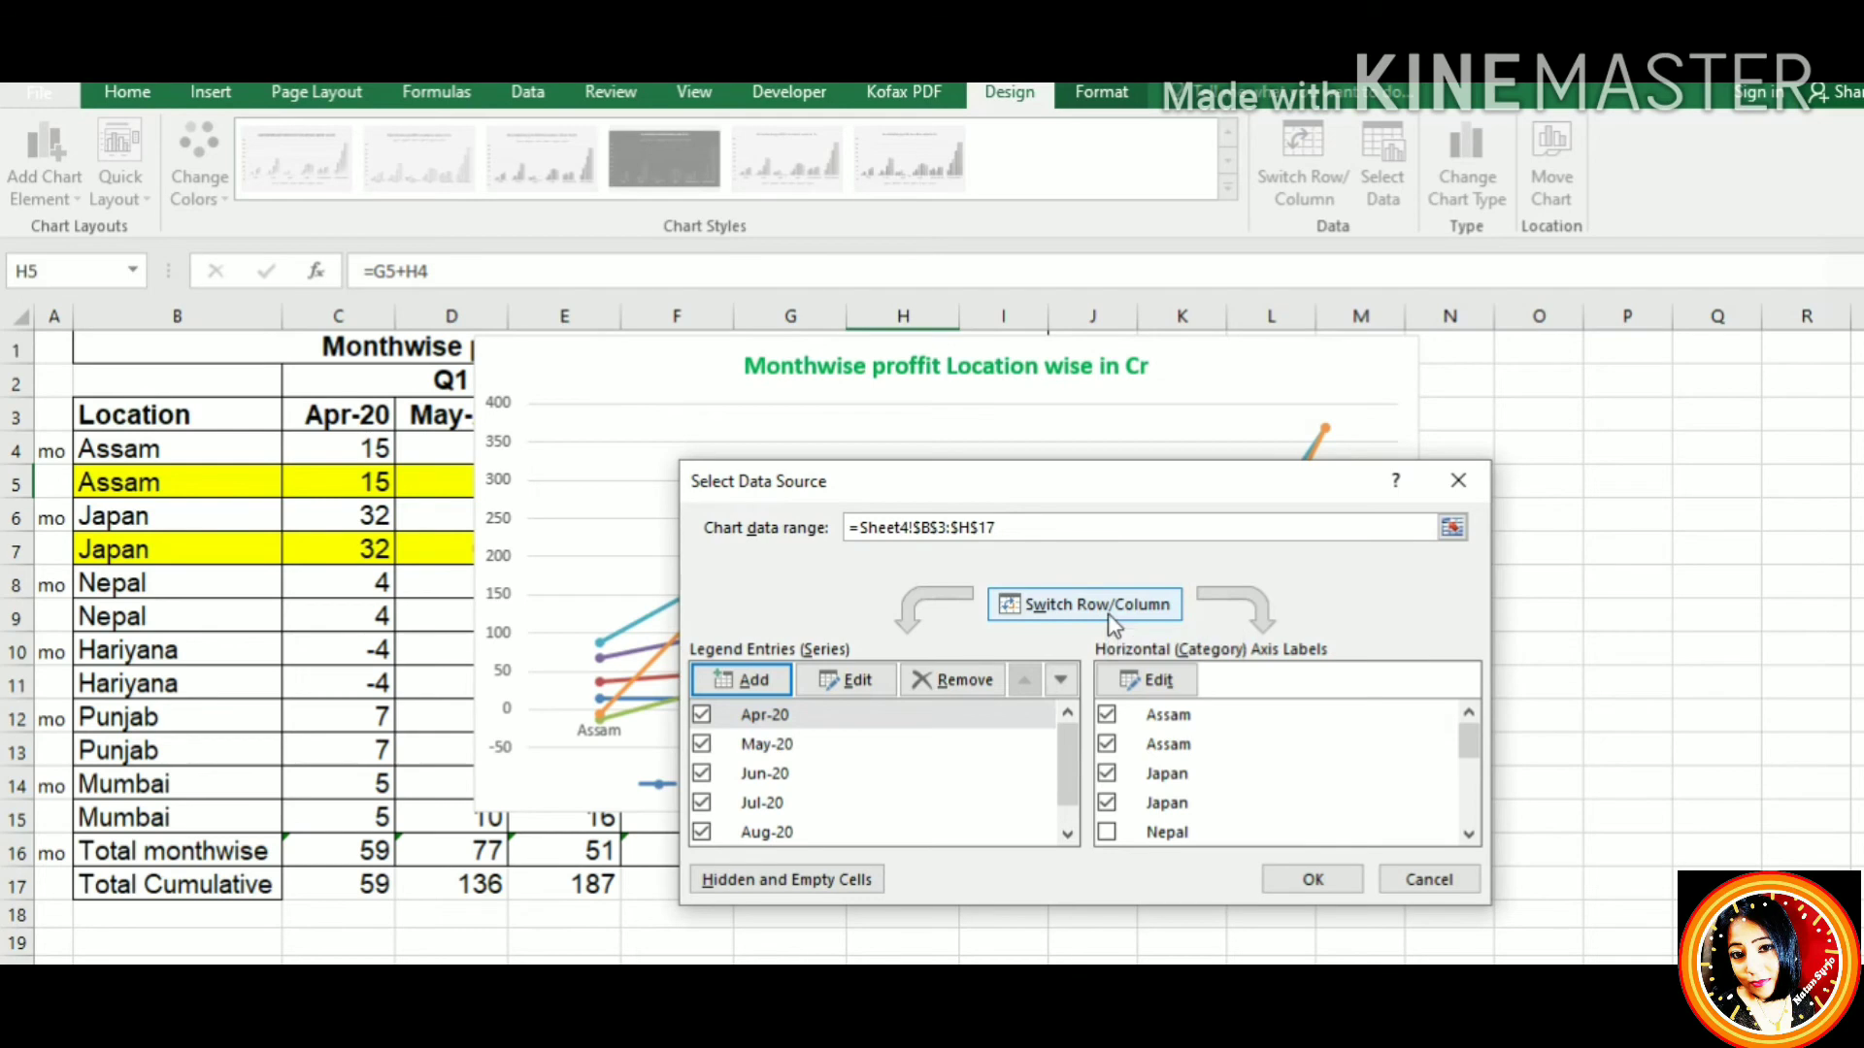
left_click(1338, 884)
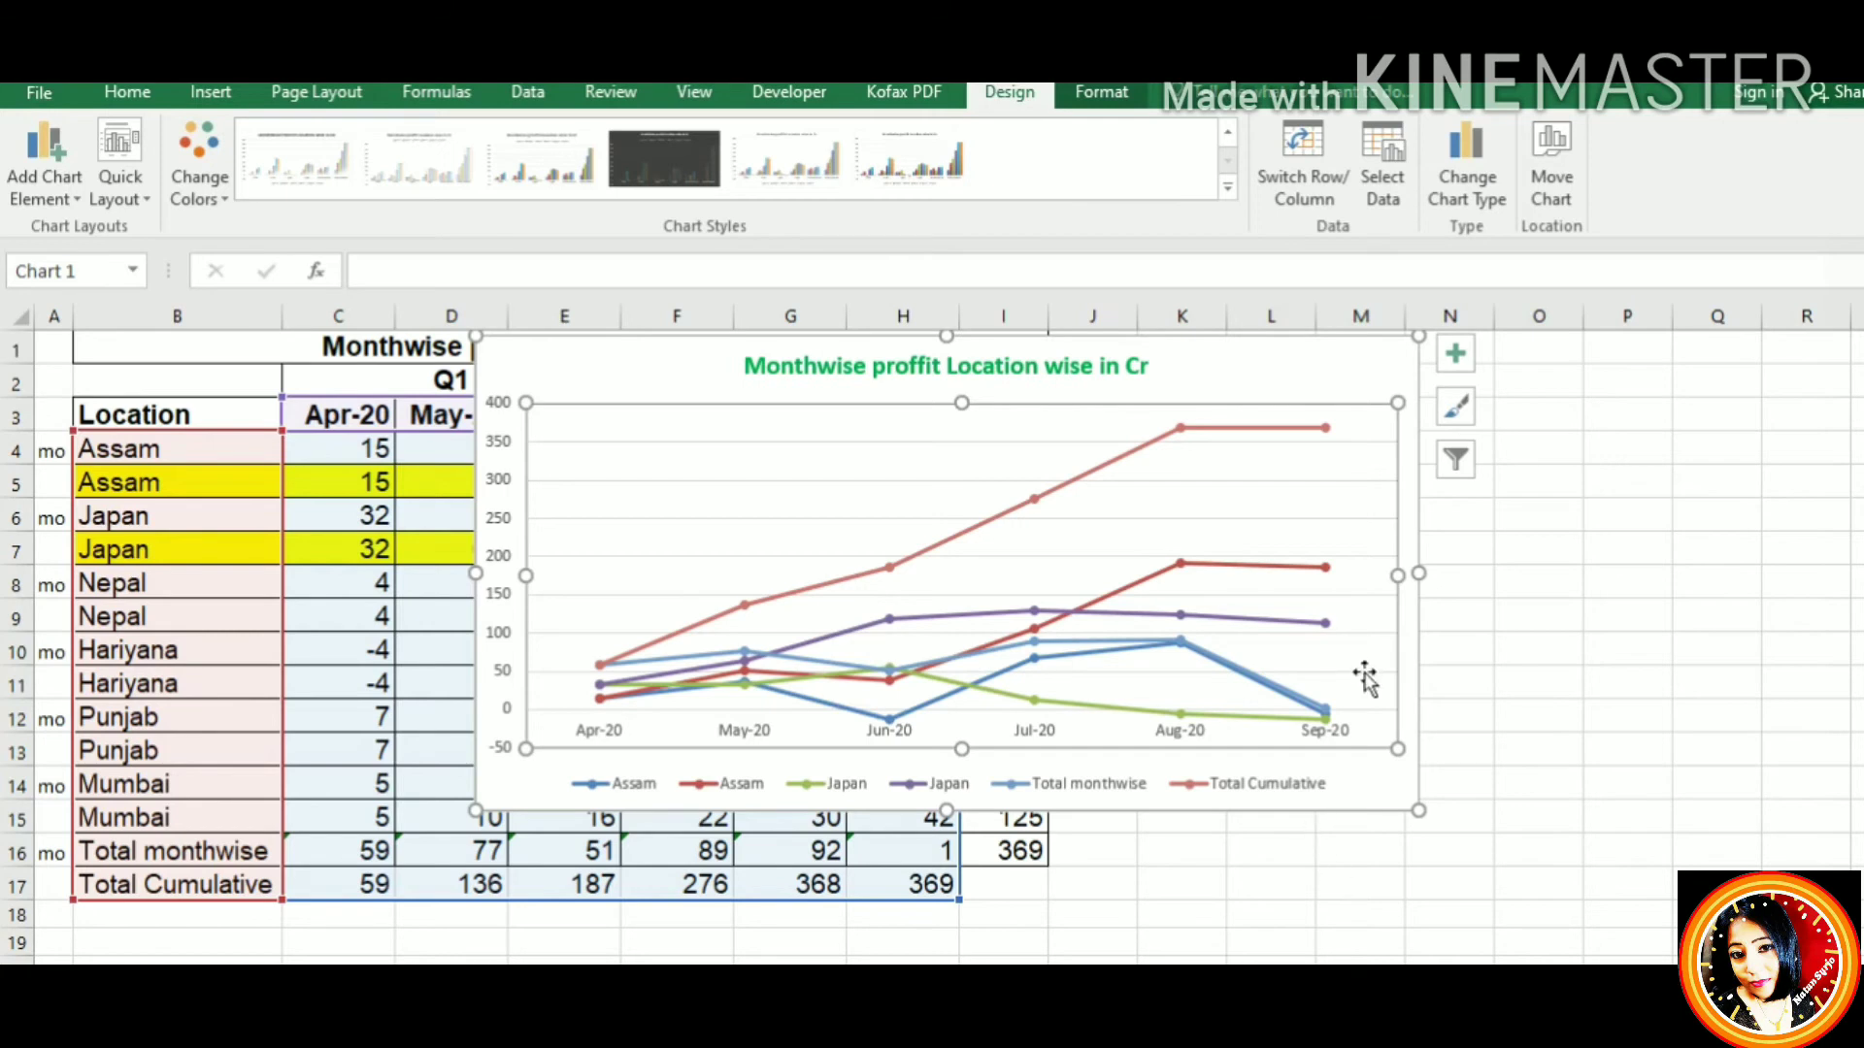
Preview the chart as Clustered Column in Change Chart Type, then close without applying it
left_click(1452, 171)
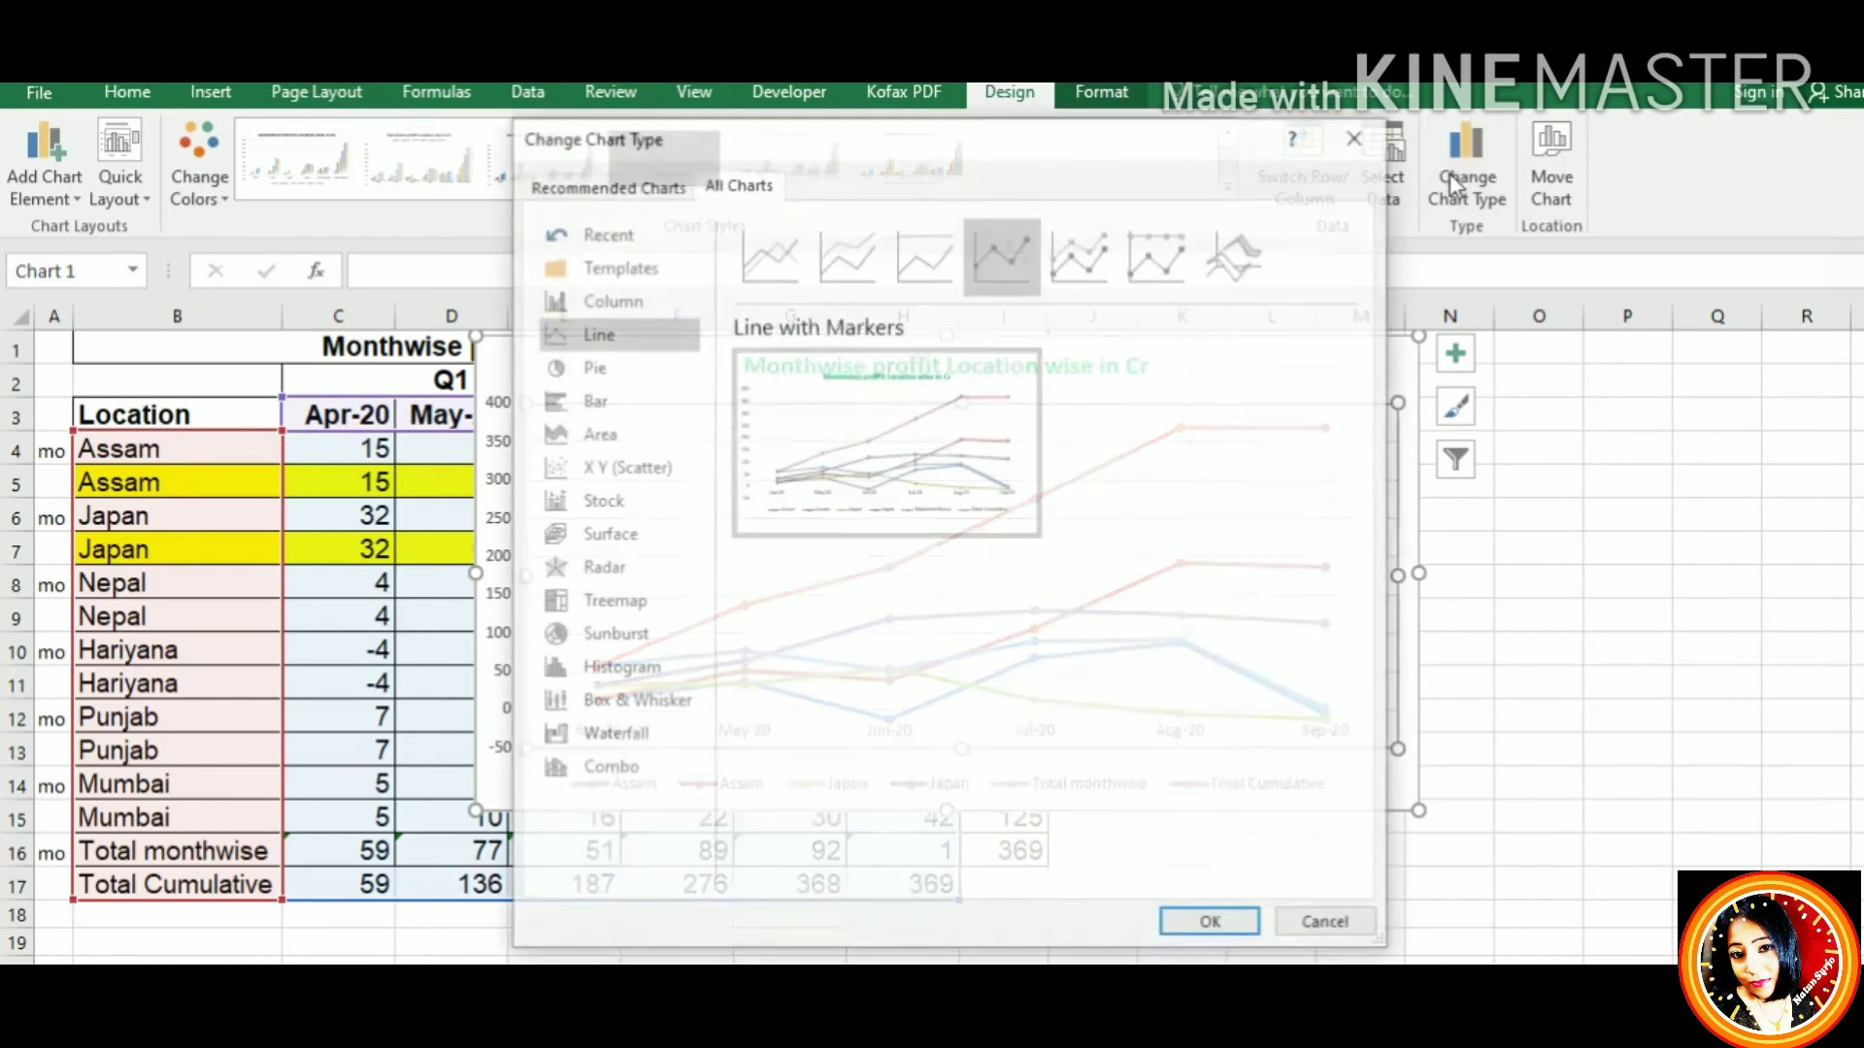
left_click(627, 299)
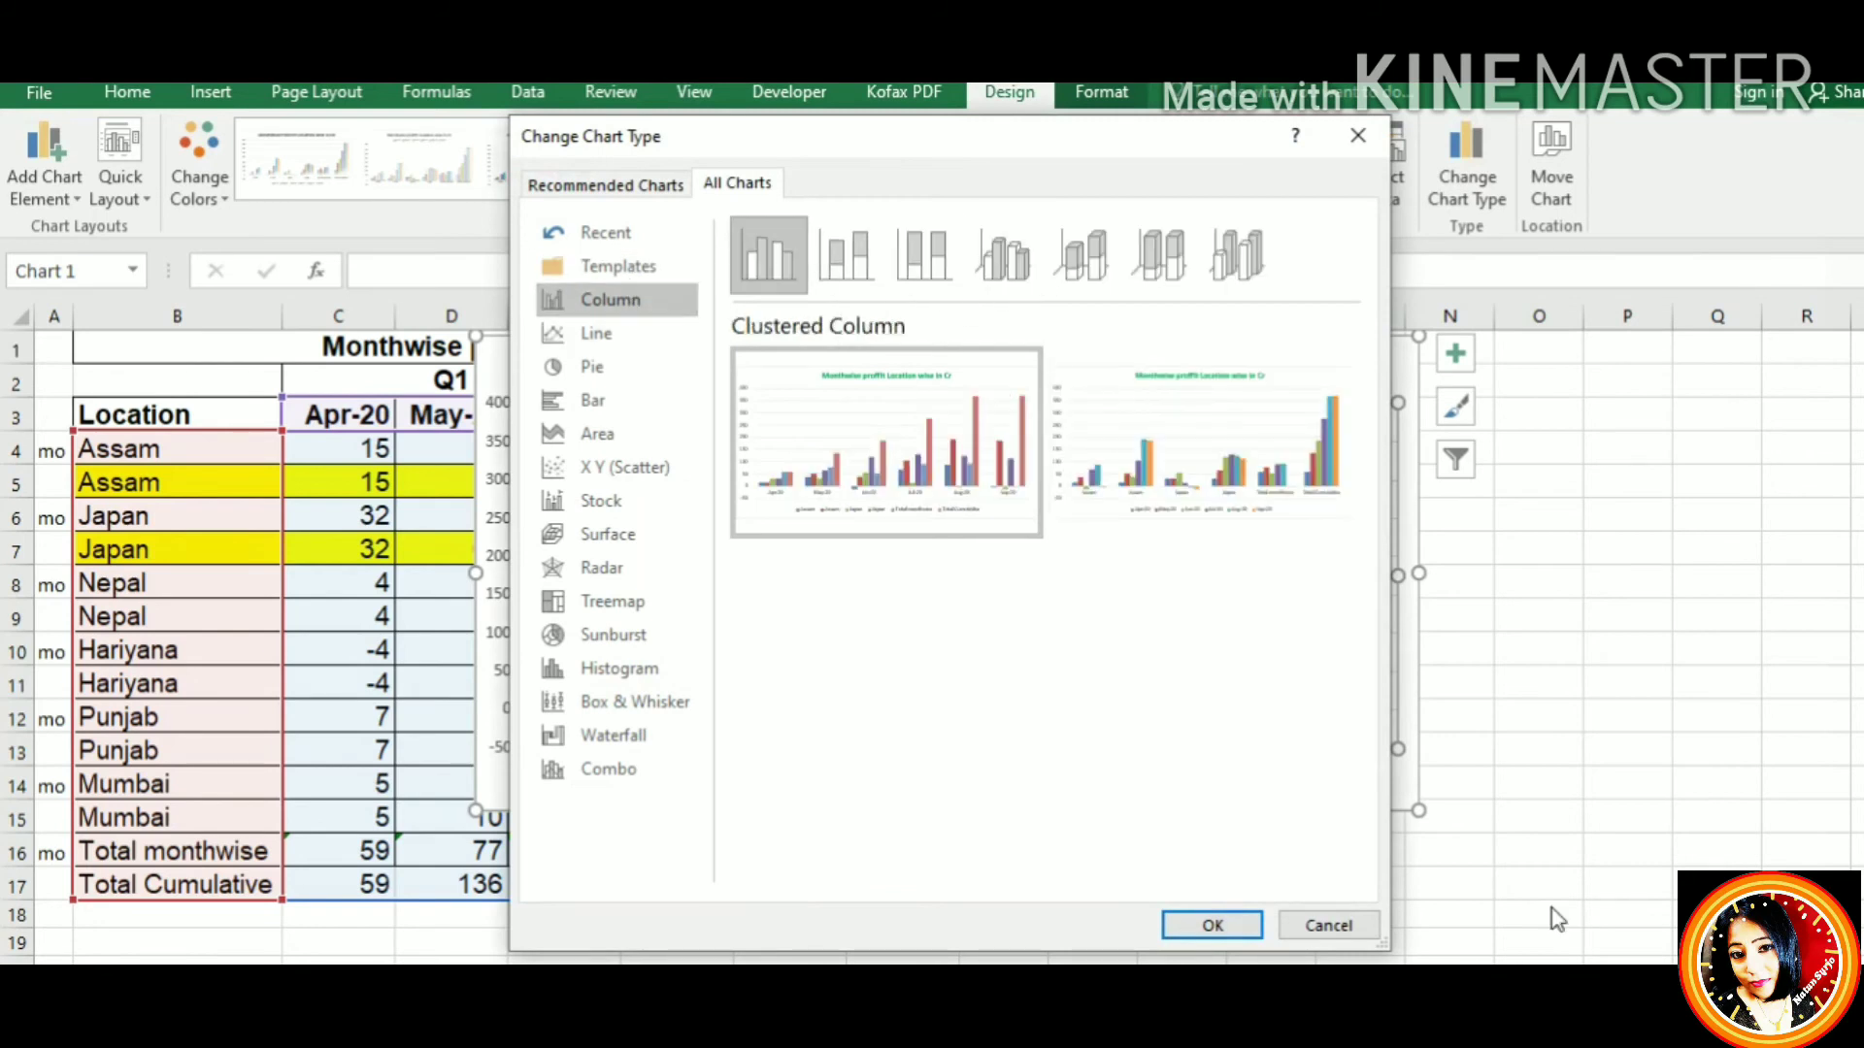
left_click(1210, 924)
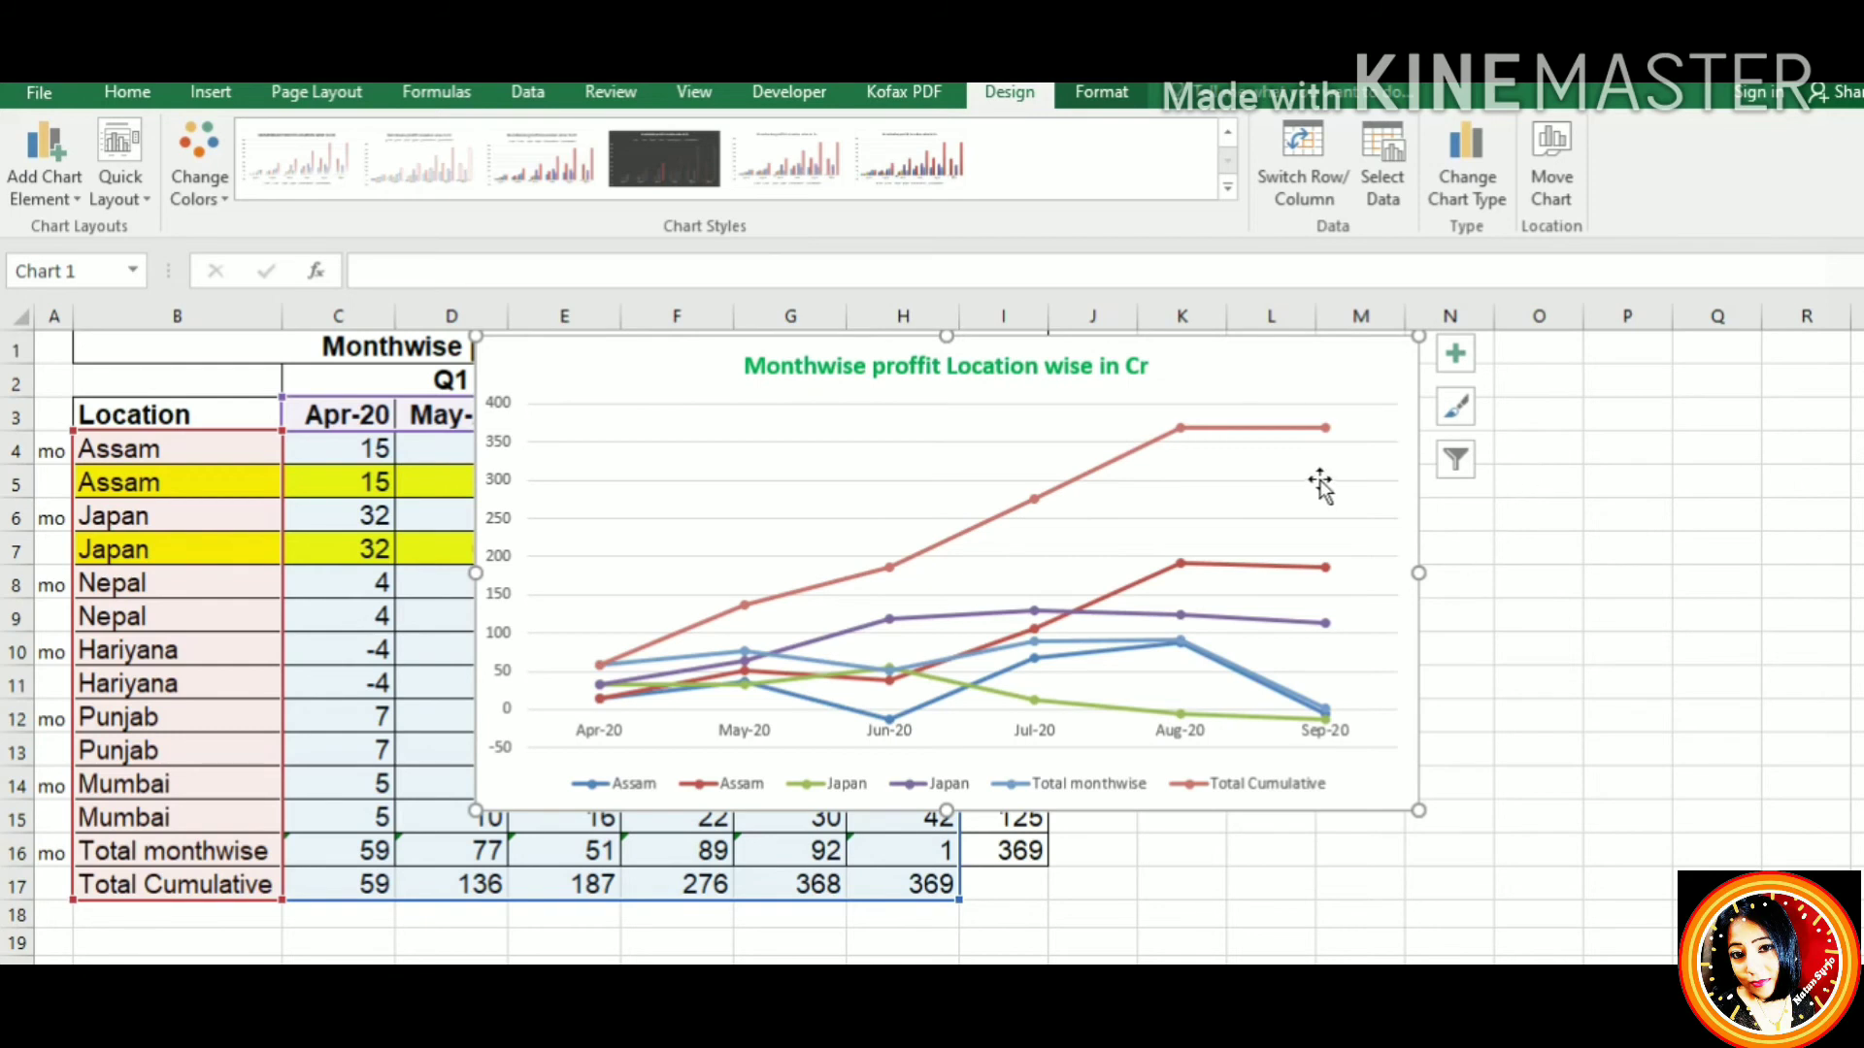
Select the Total Cumulative line series and open Change Chart Type for a combo
left_click(1290, 431)
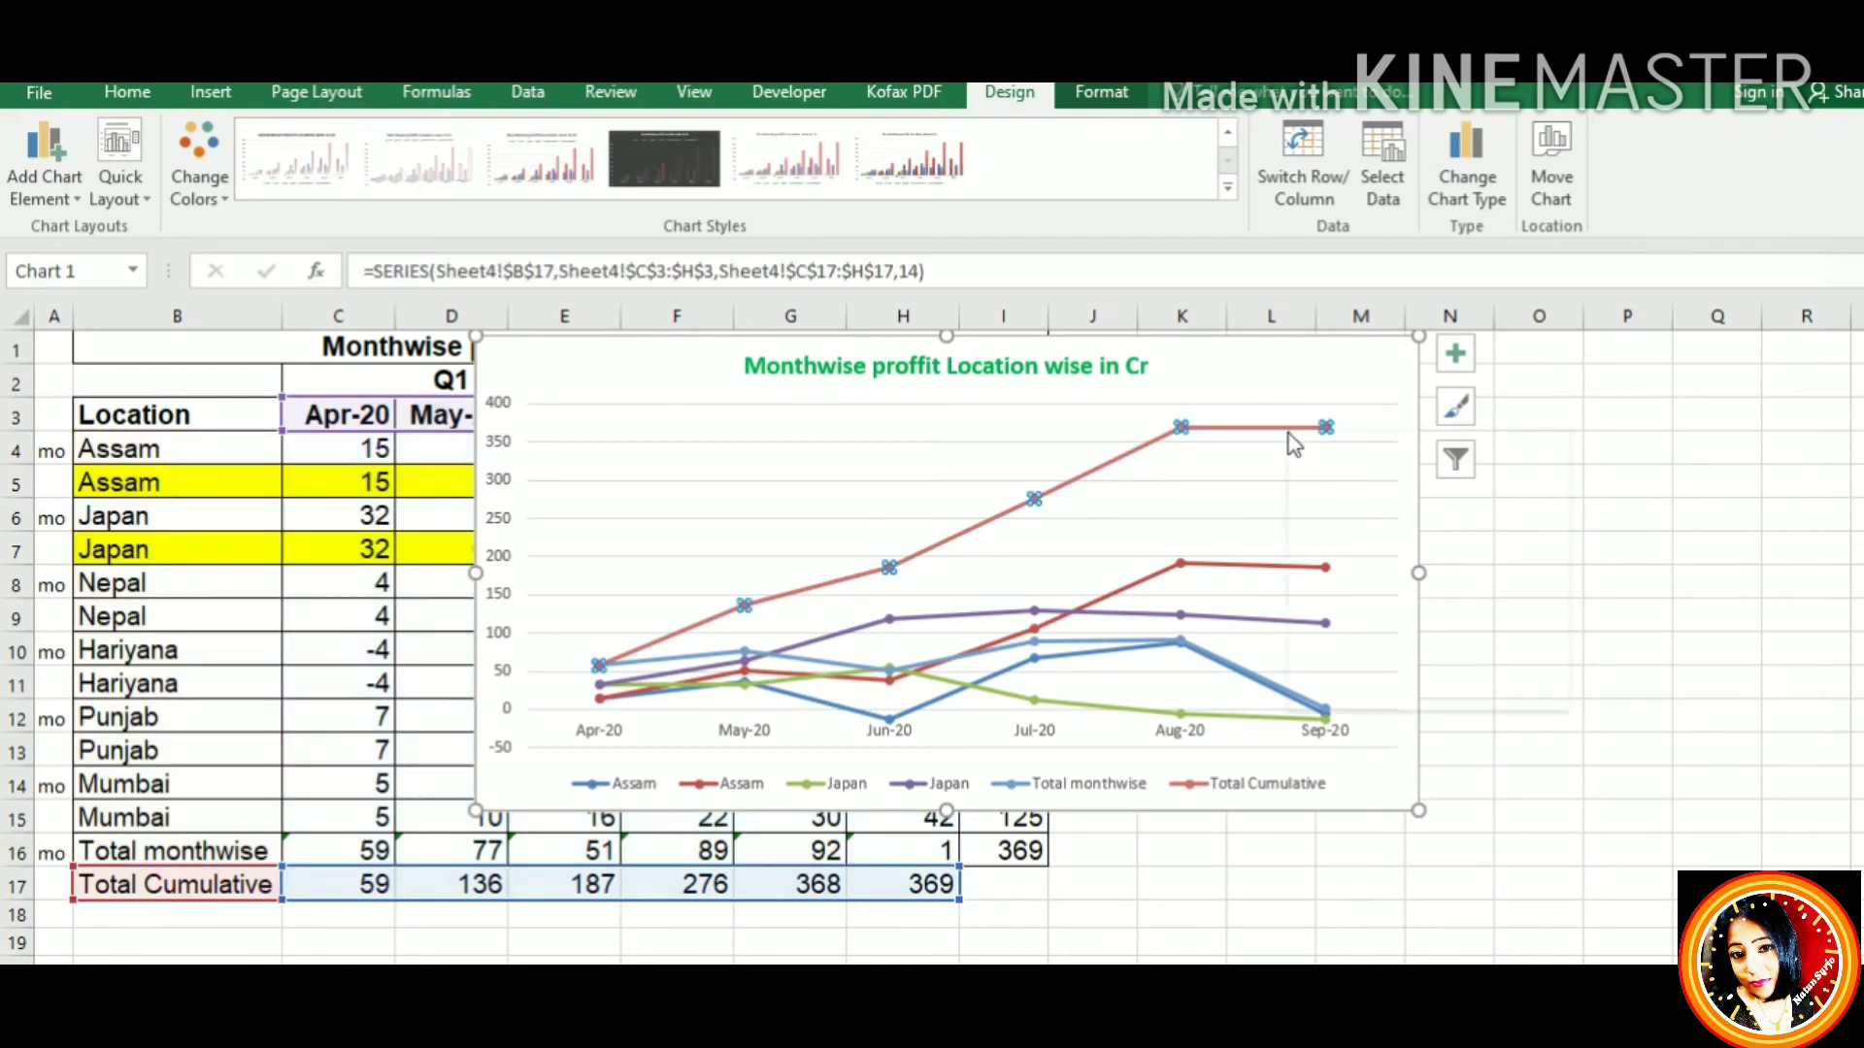
right_click(1294, 444)
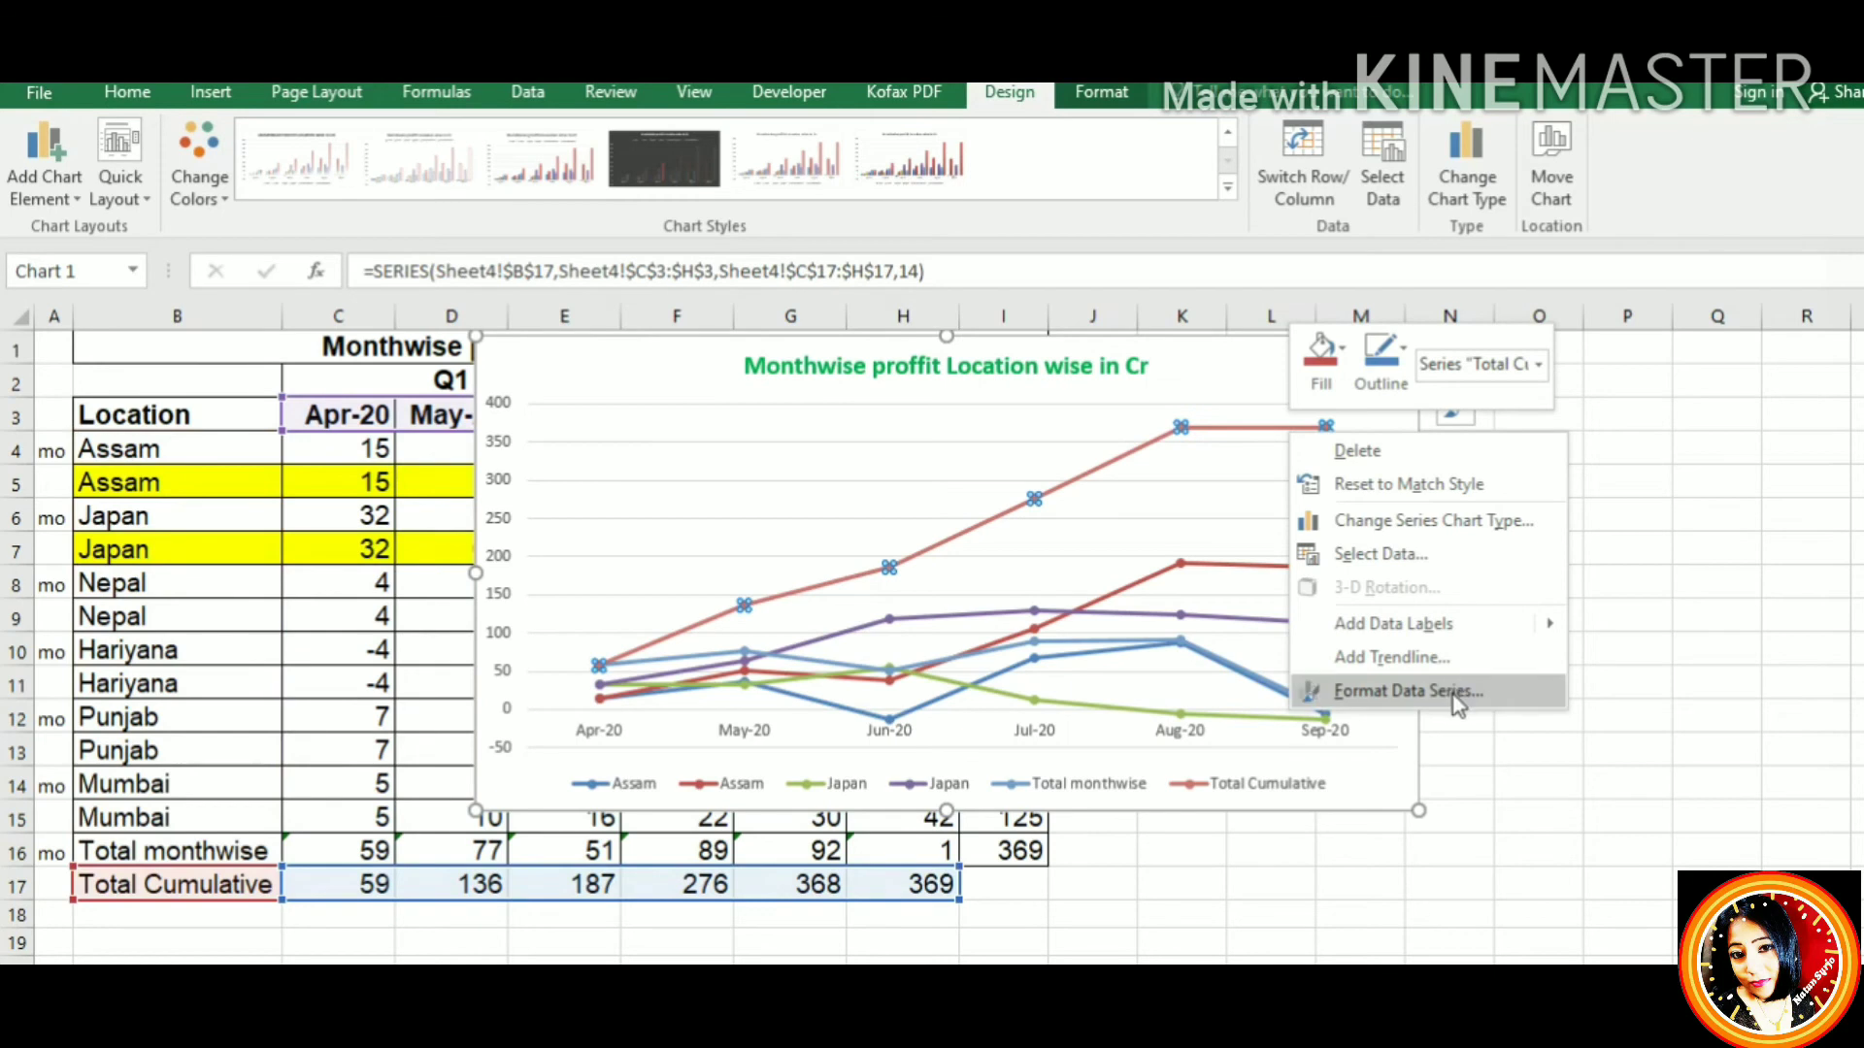
key("Escape")
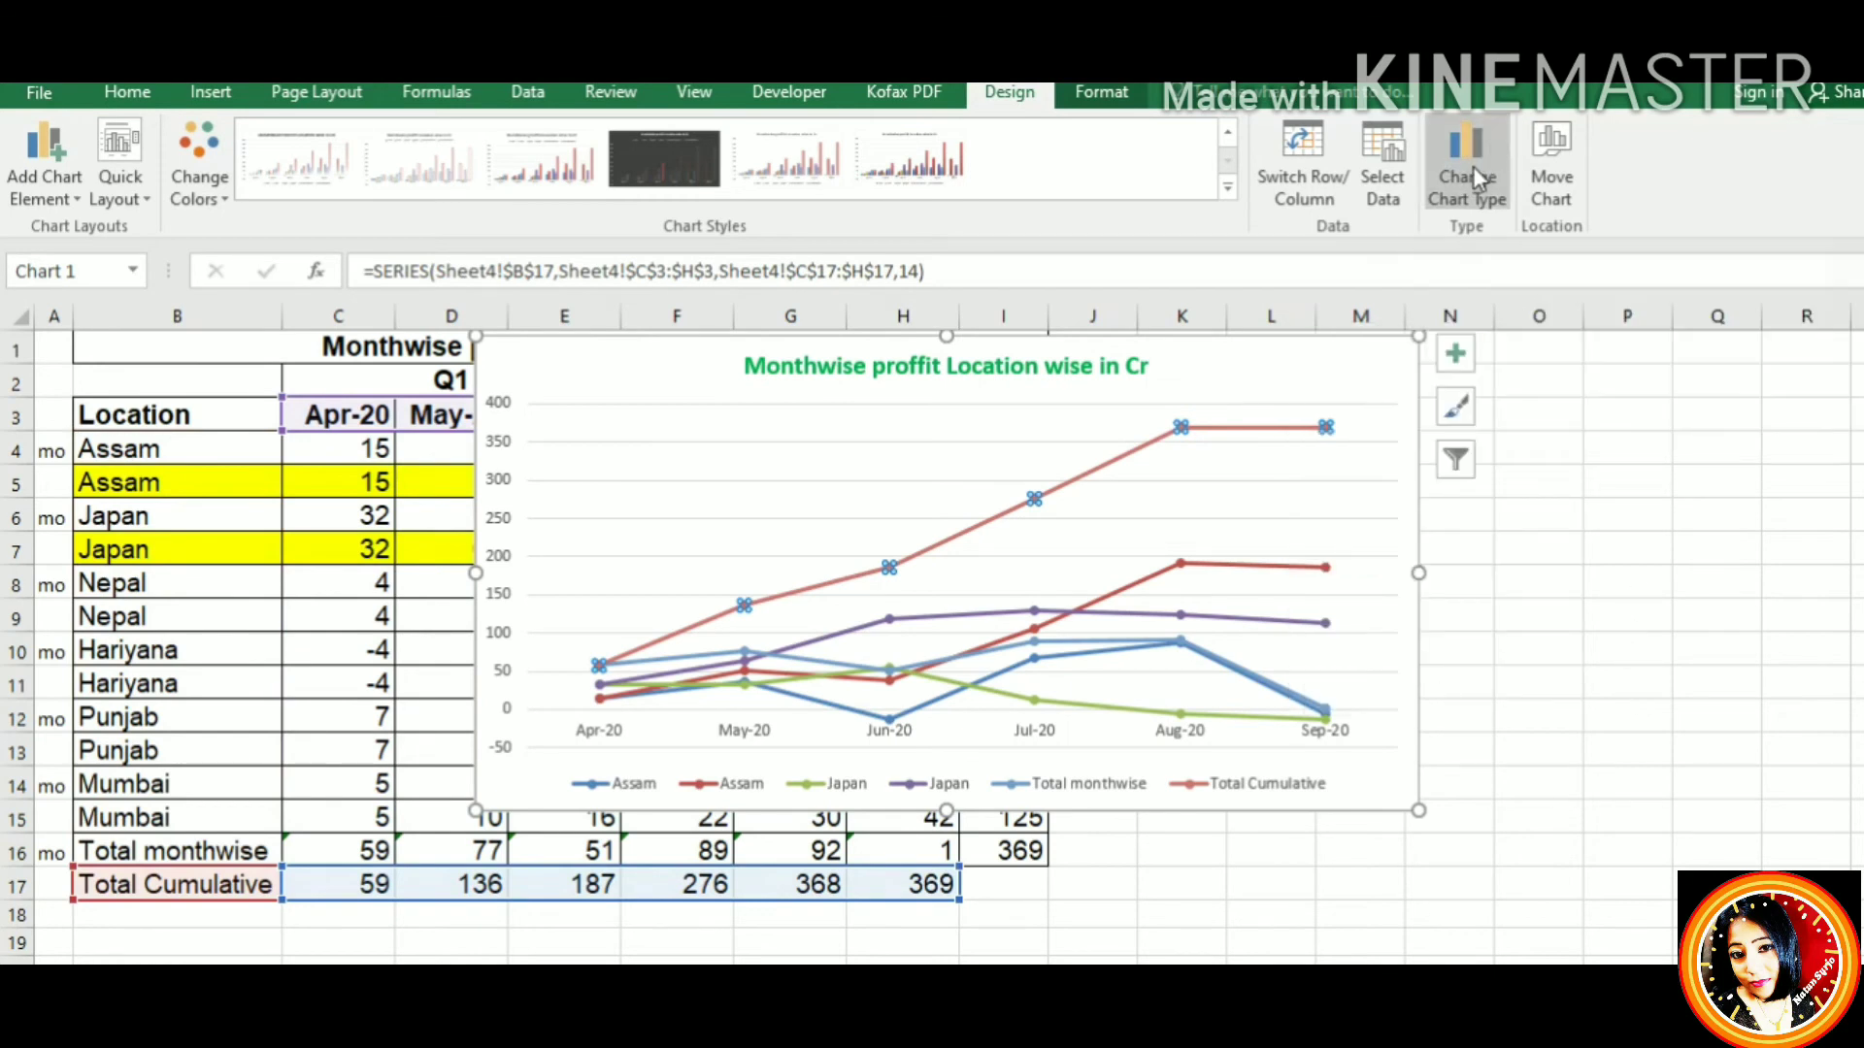
left_click(1471, 166)
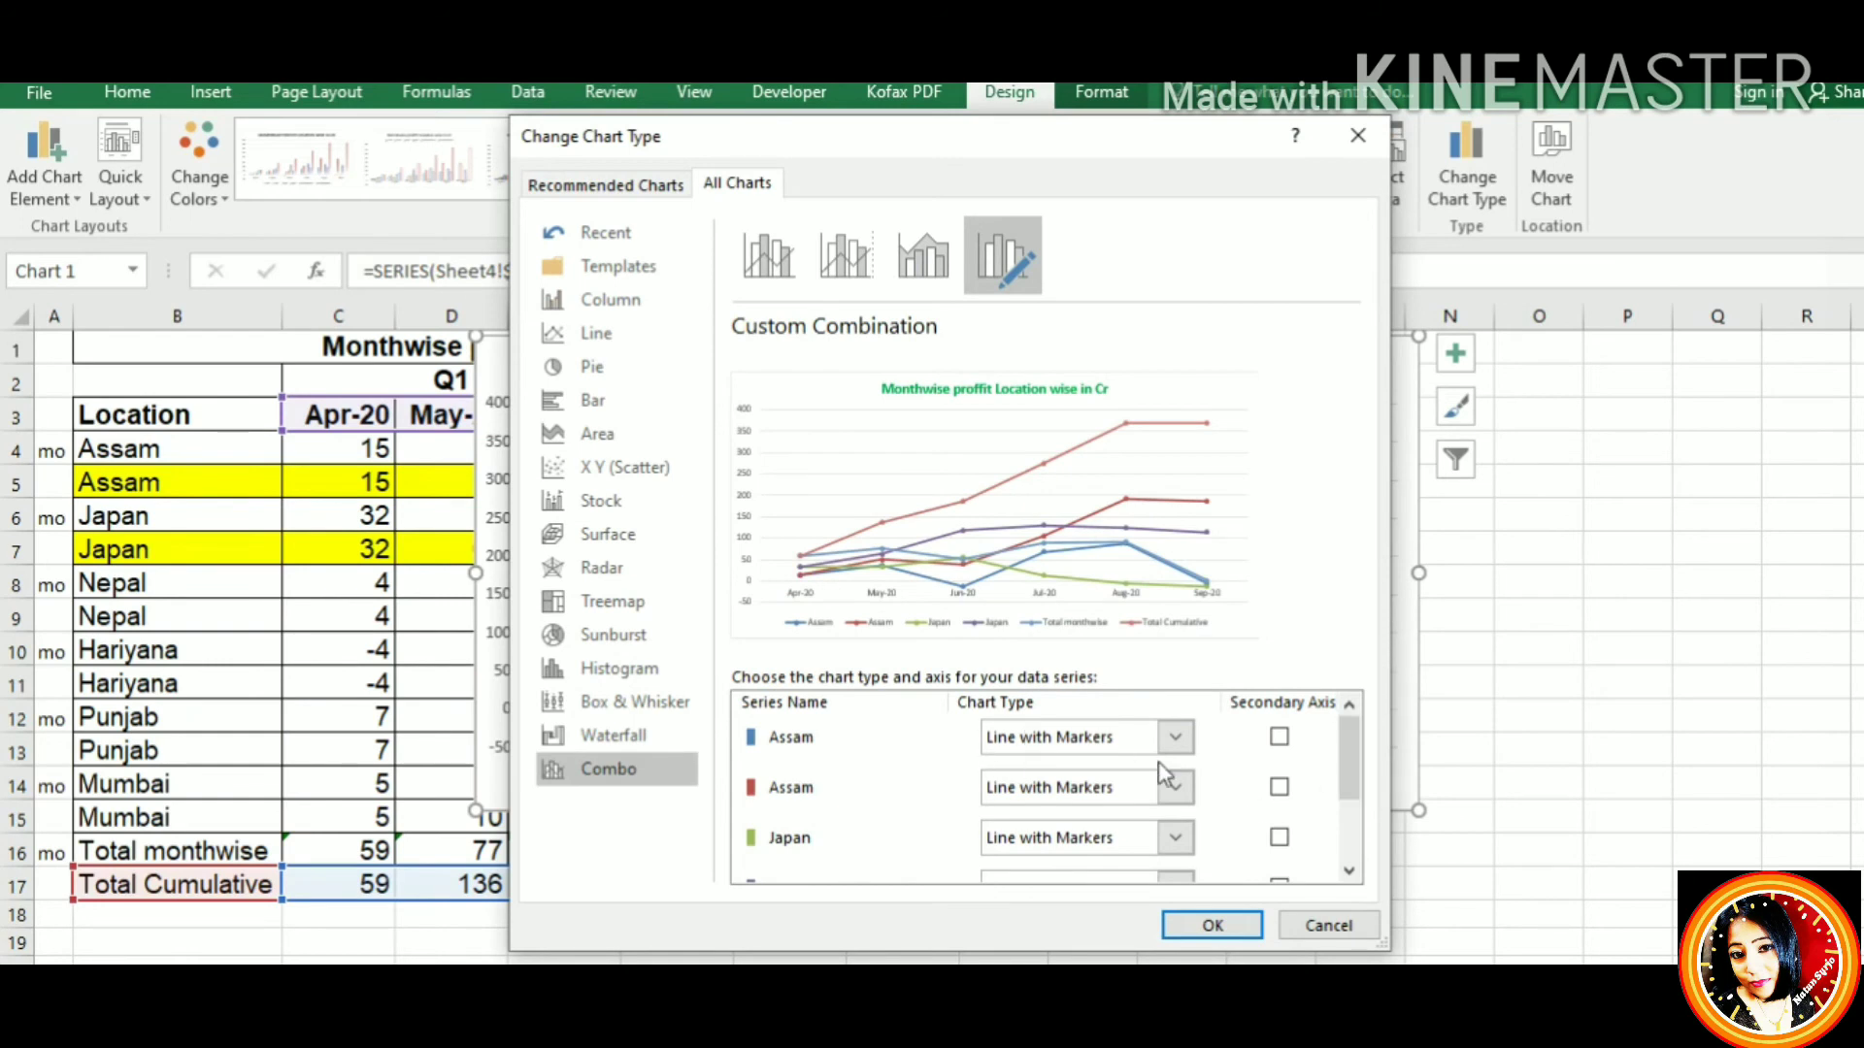
Scroll the Combo series list and set the first Assam series to Clustered Column
left_click(1349, 872)
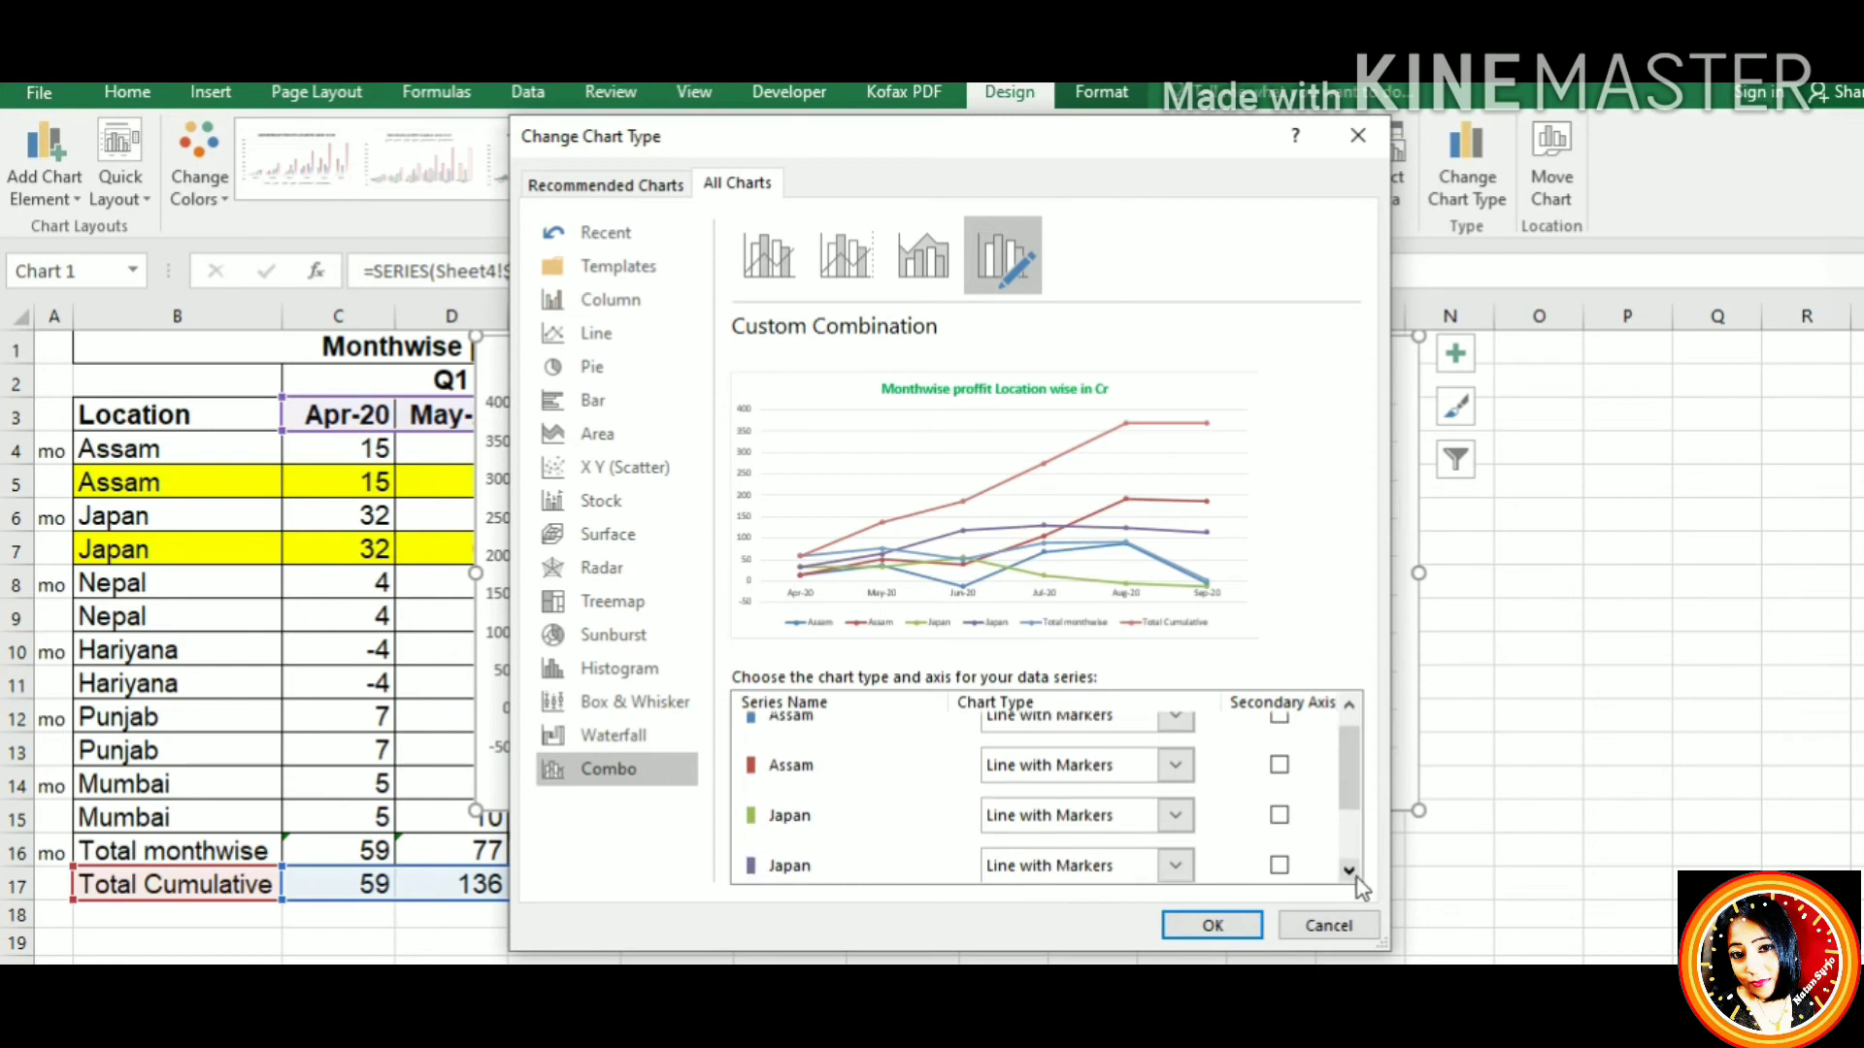
left_click(1349, 872)
left_click(1351, 872)
left_click(1351, 873)
left_click(1351, 872)
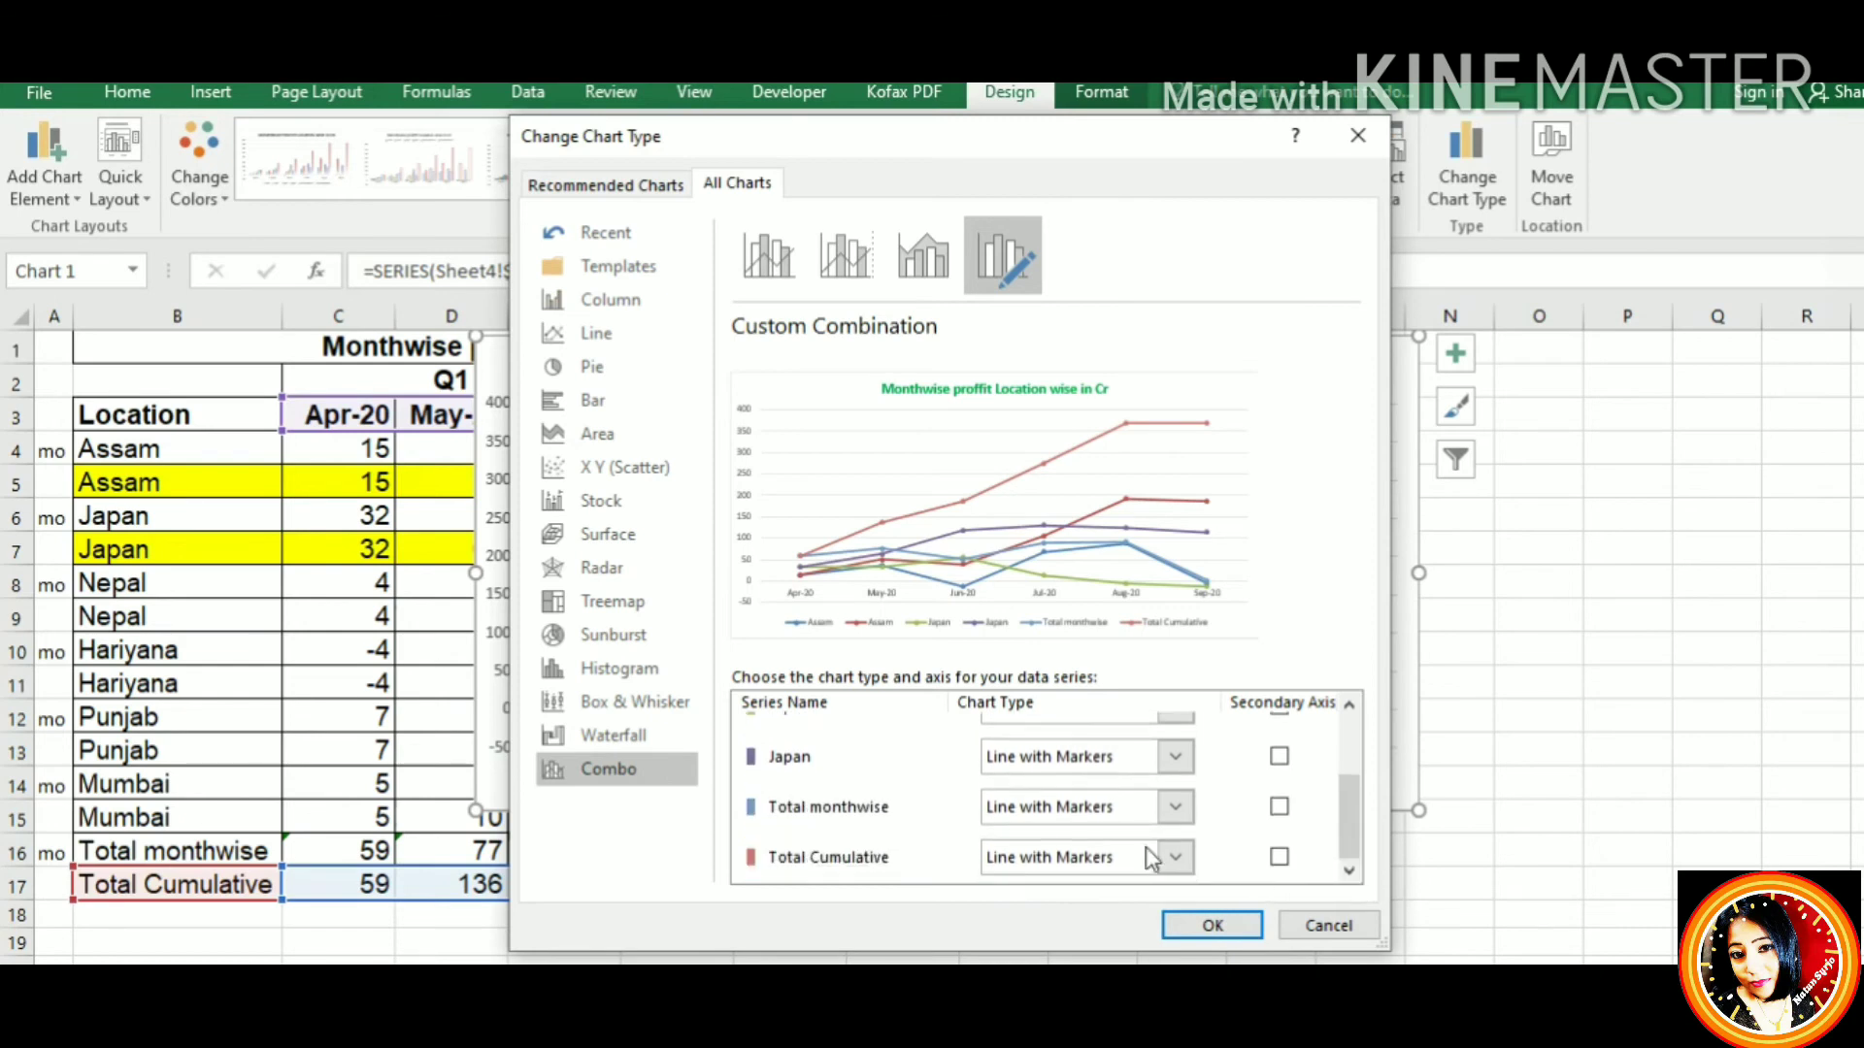
left_click_drag(1356, 837, 1339, 767)
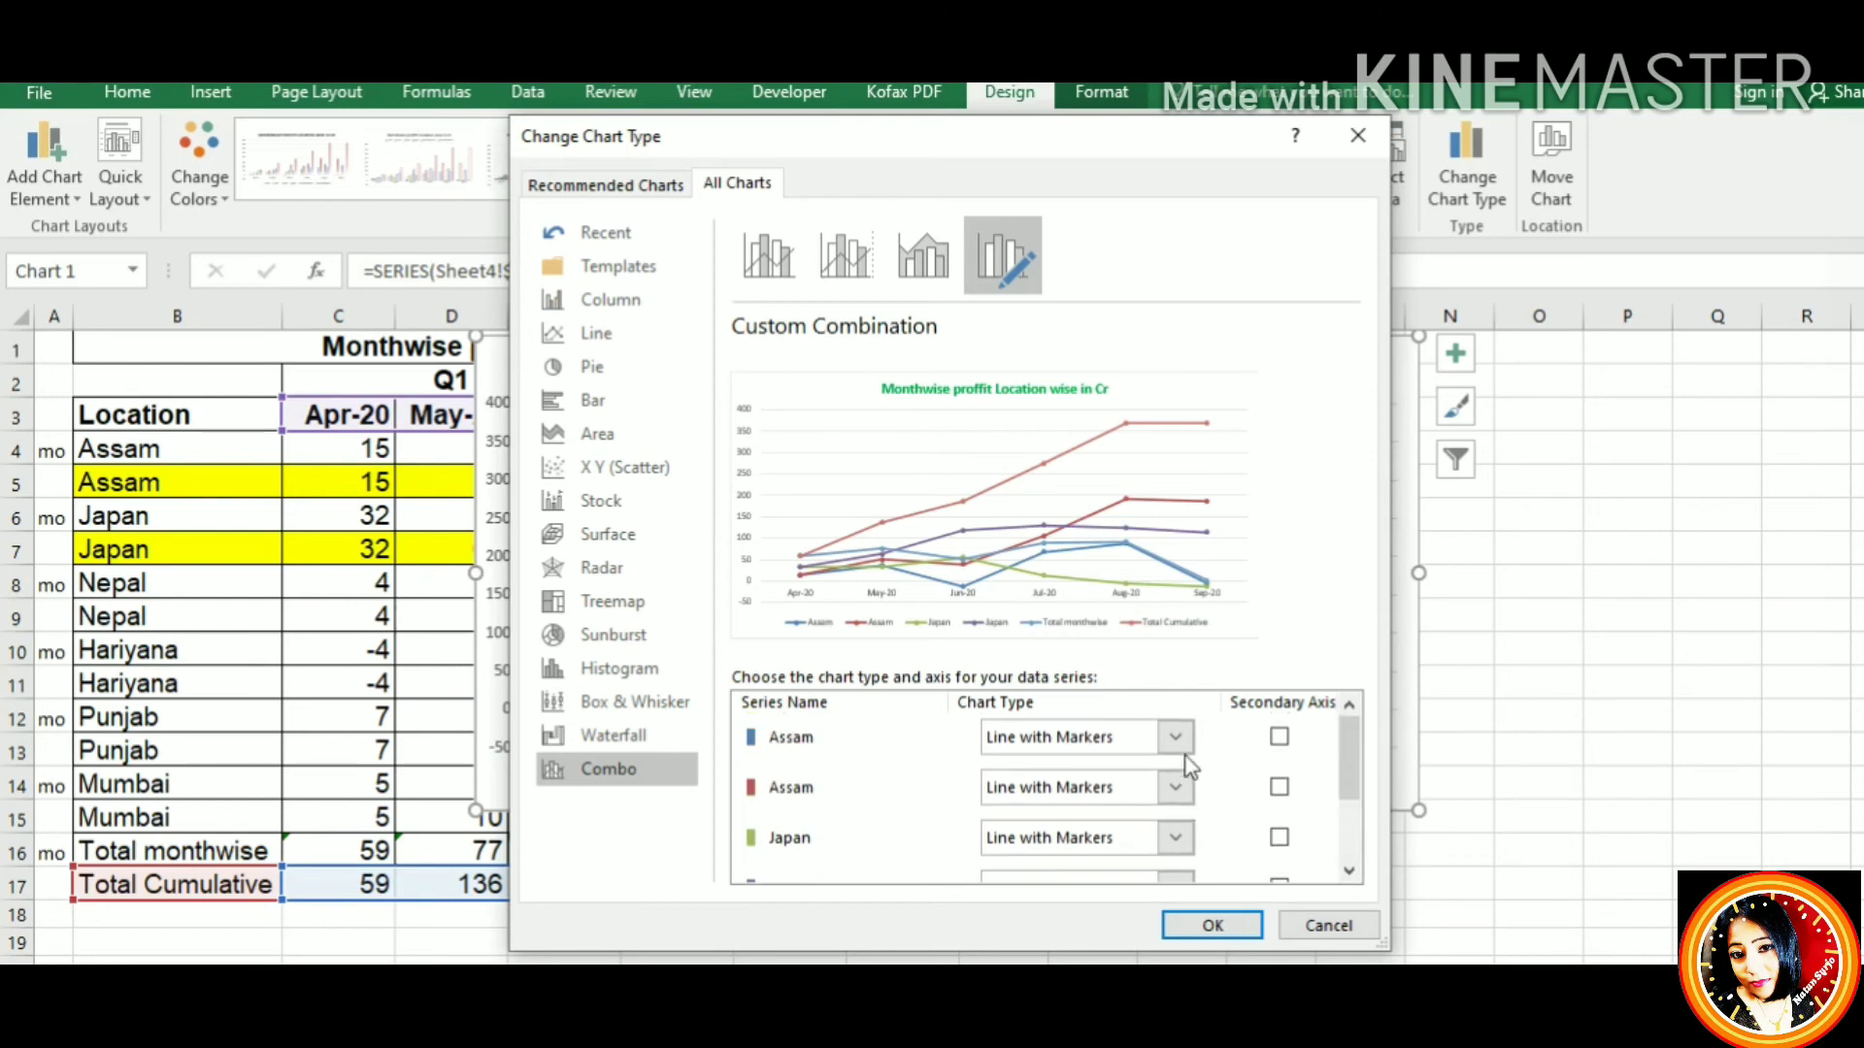
left_click(1176, 740)
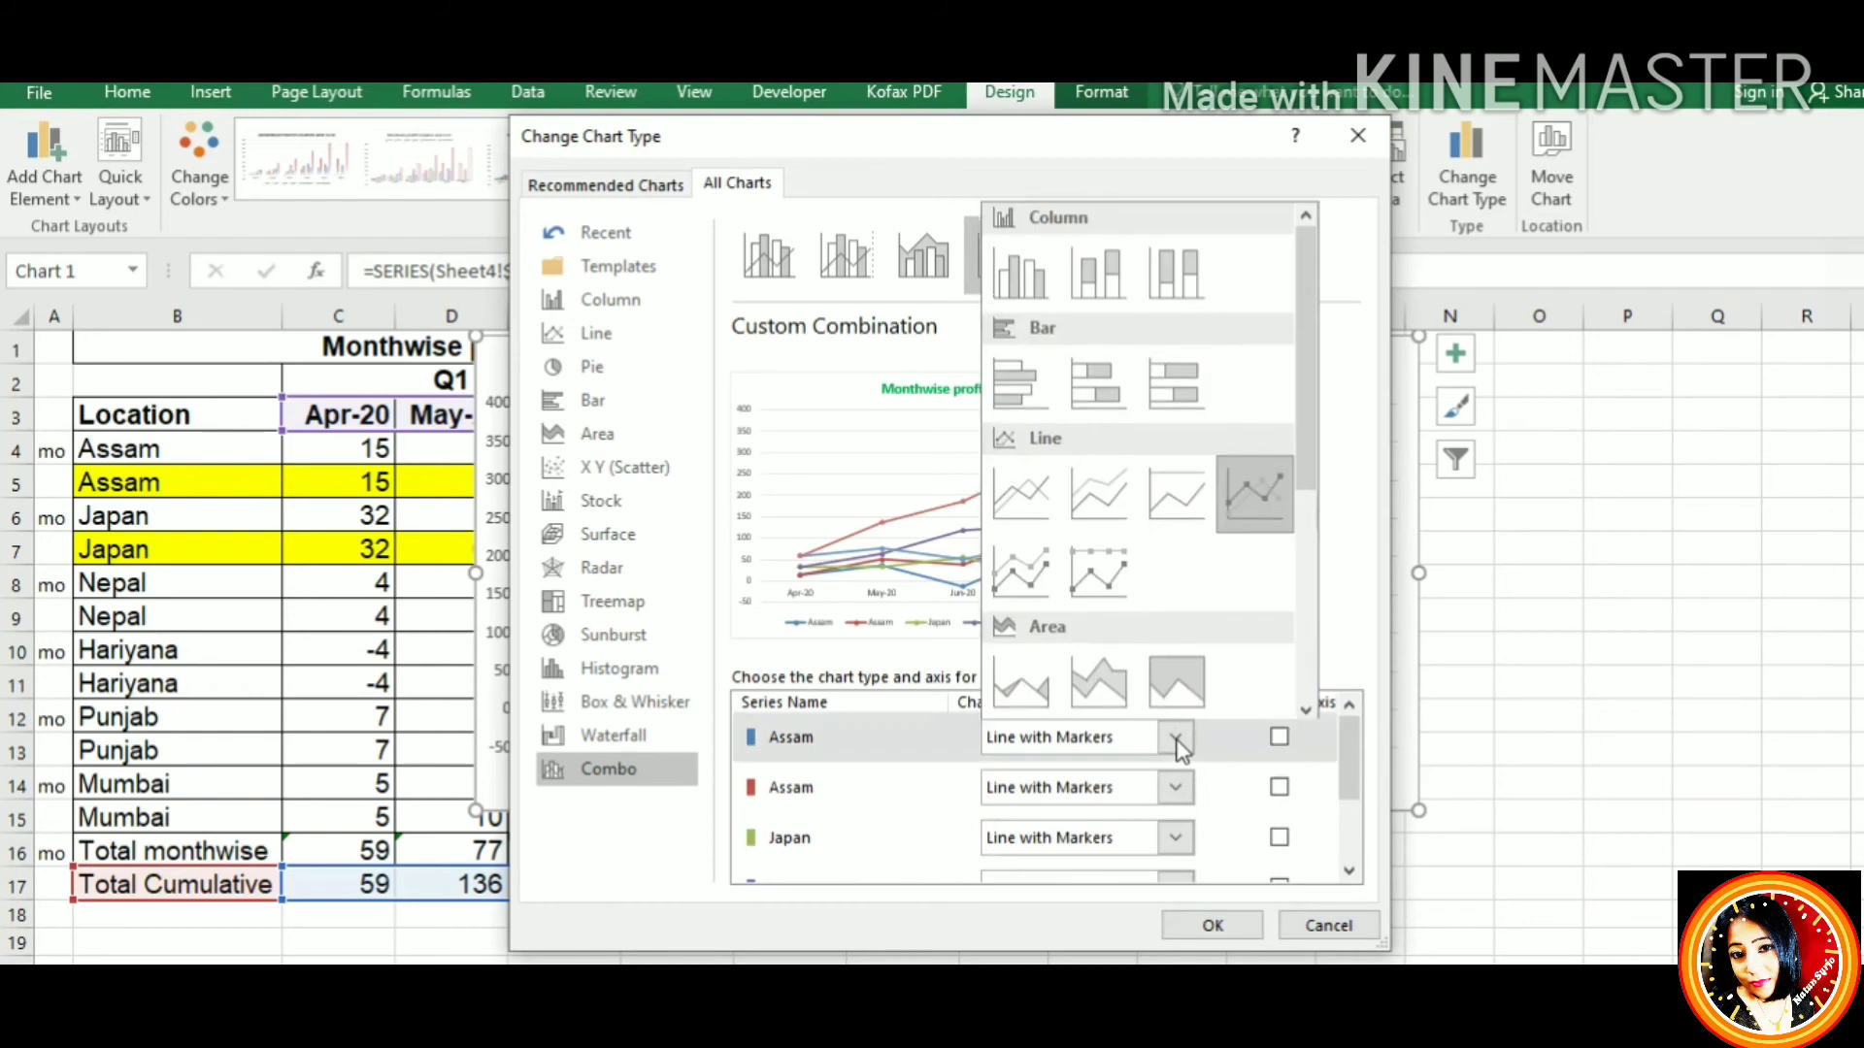
left_click(1027, 289)
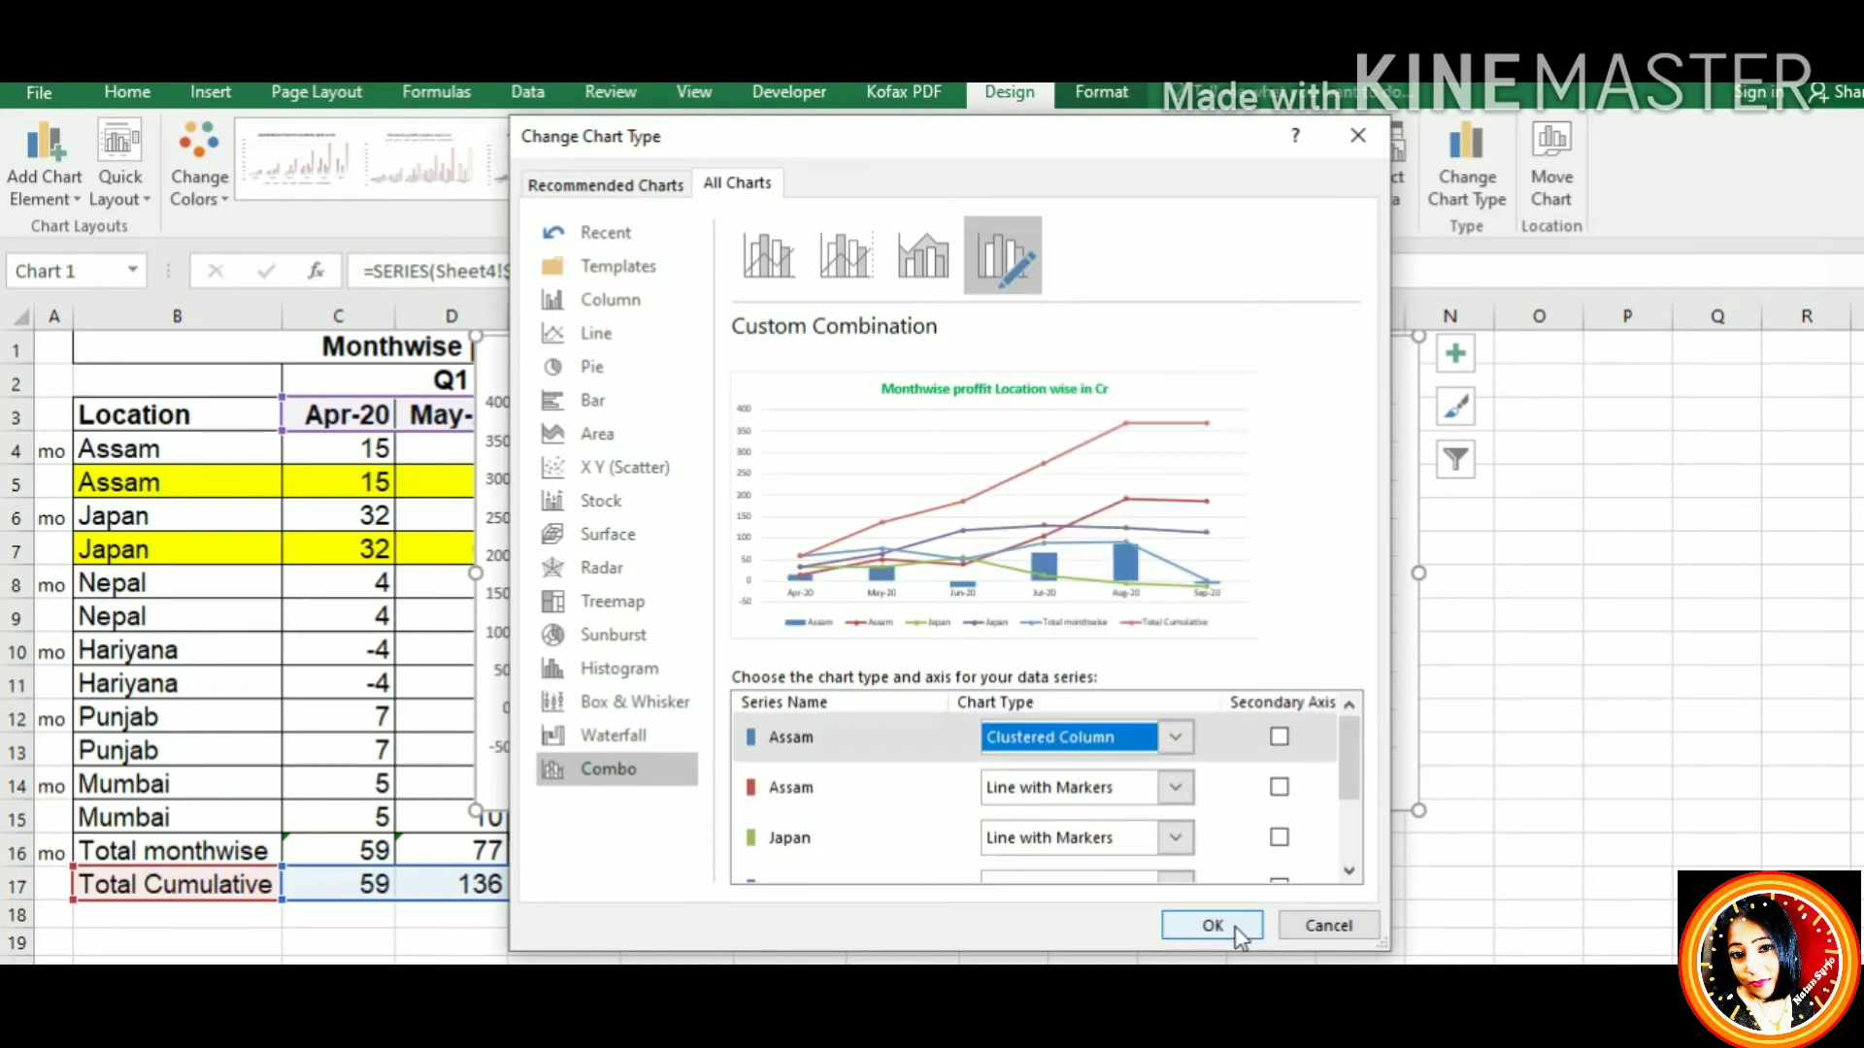
Set the first Japan series and Total monthwise to Clustered Column
left_click(1175, 838)
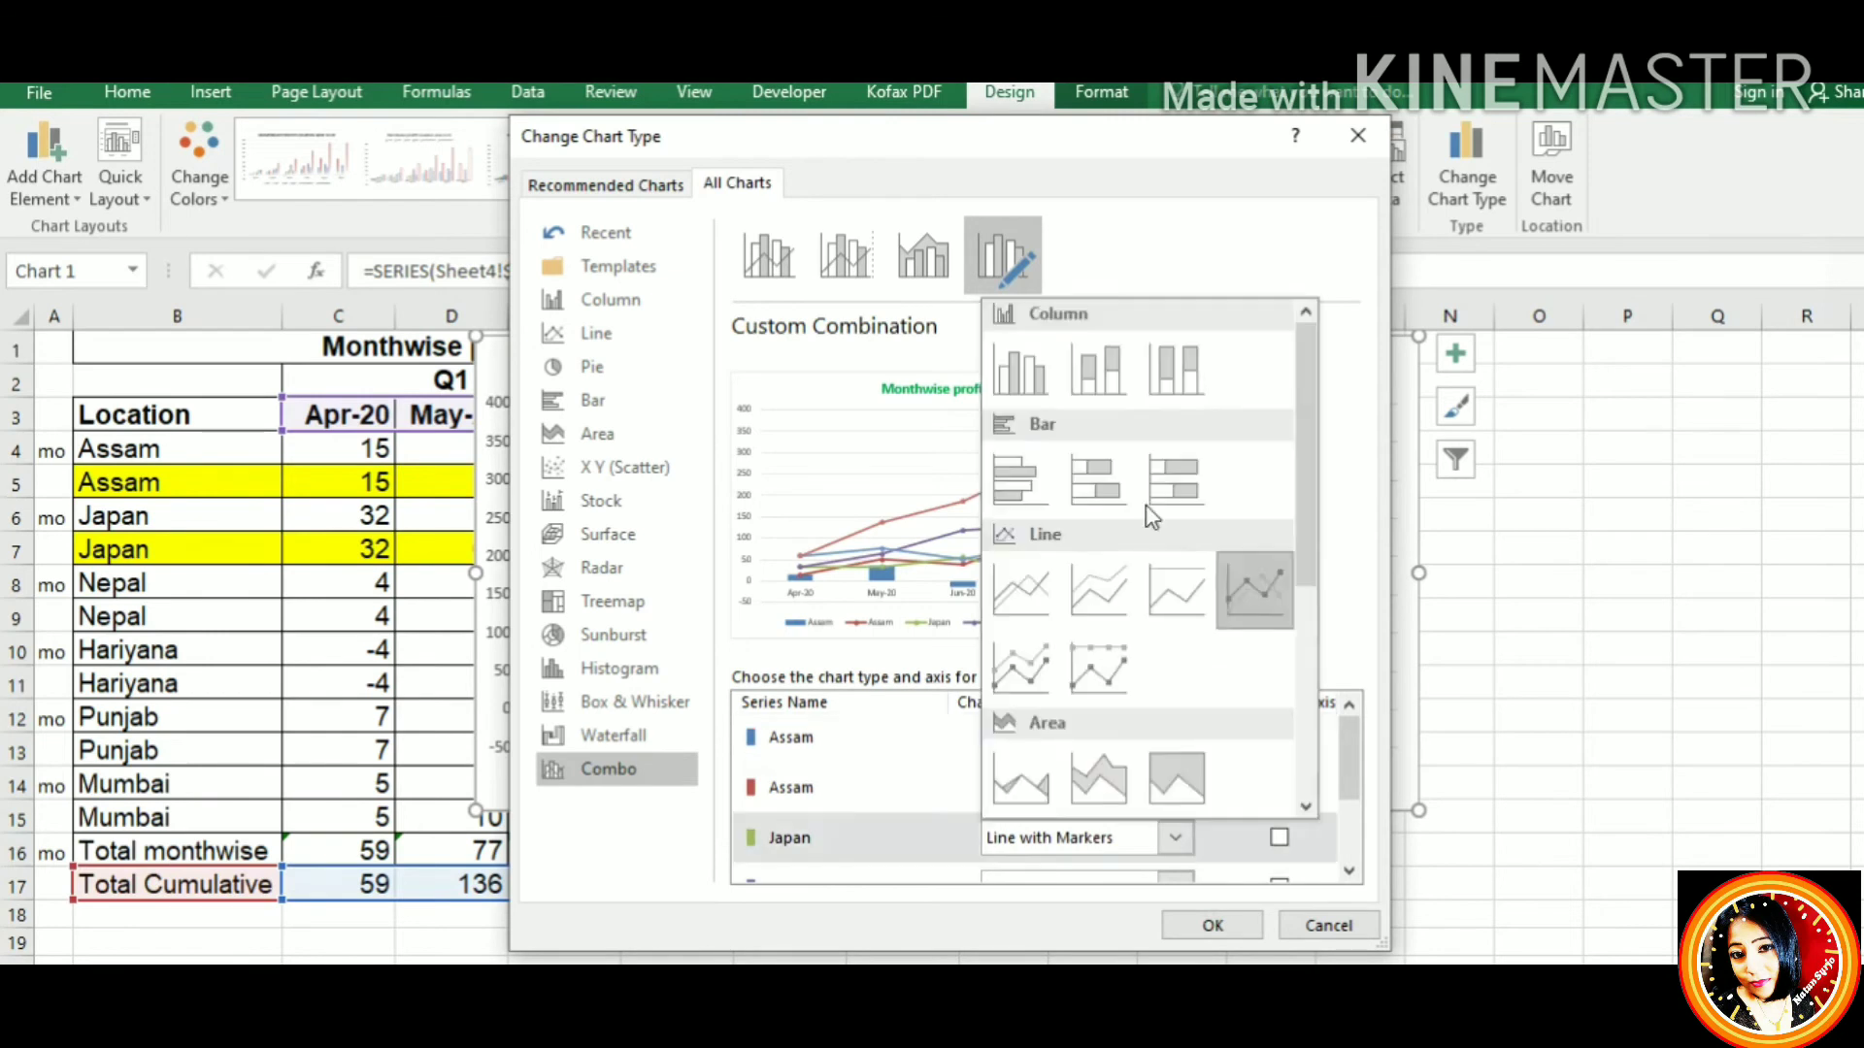
left_click(1024, 374)
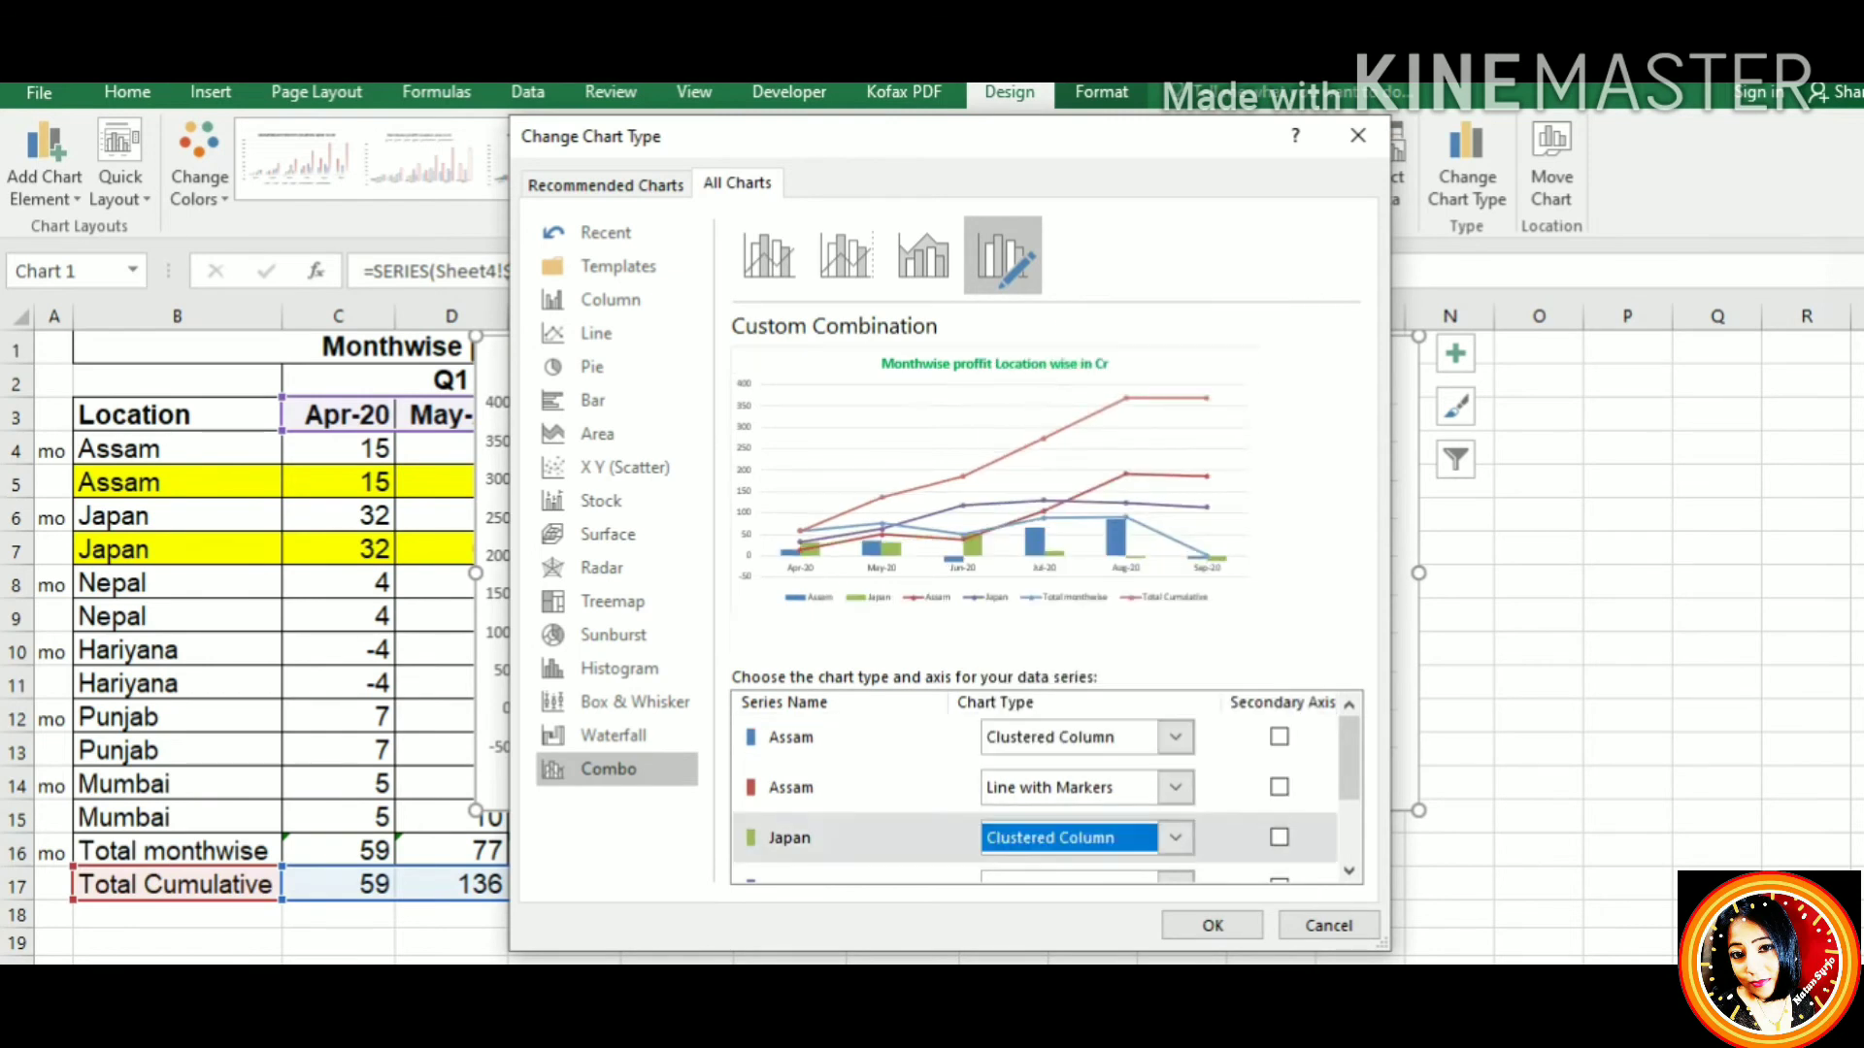
left_click(1349, 872)
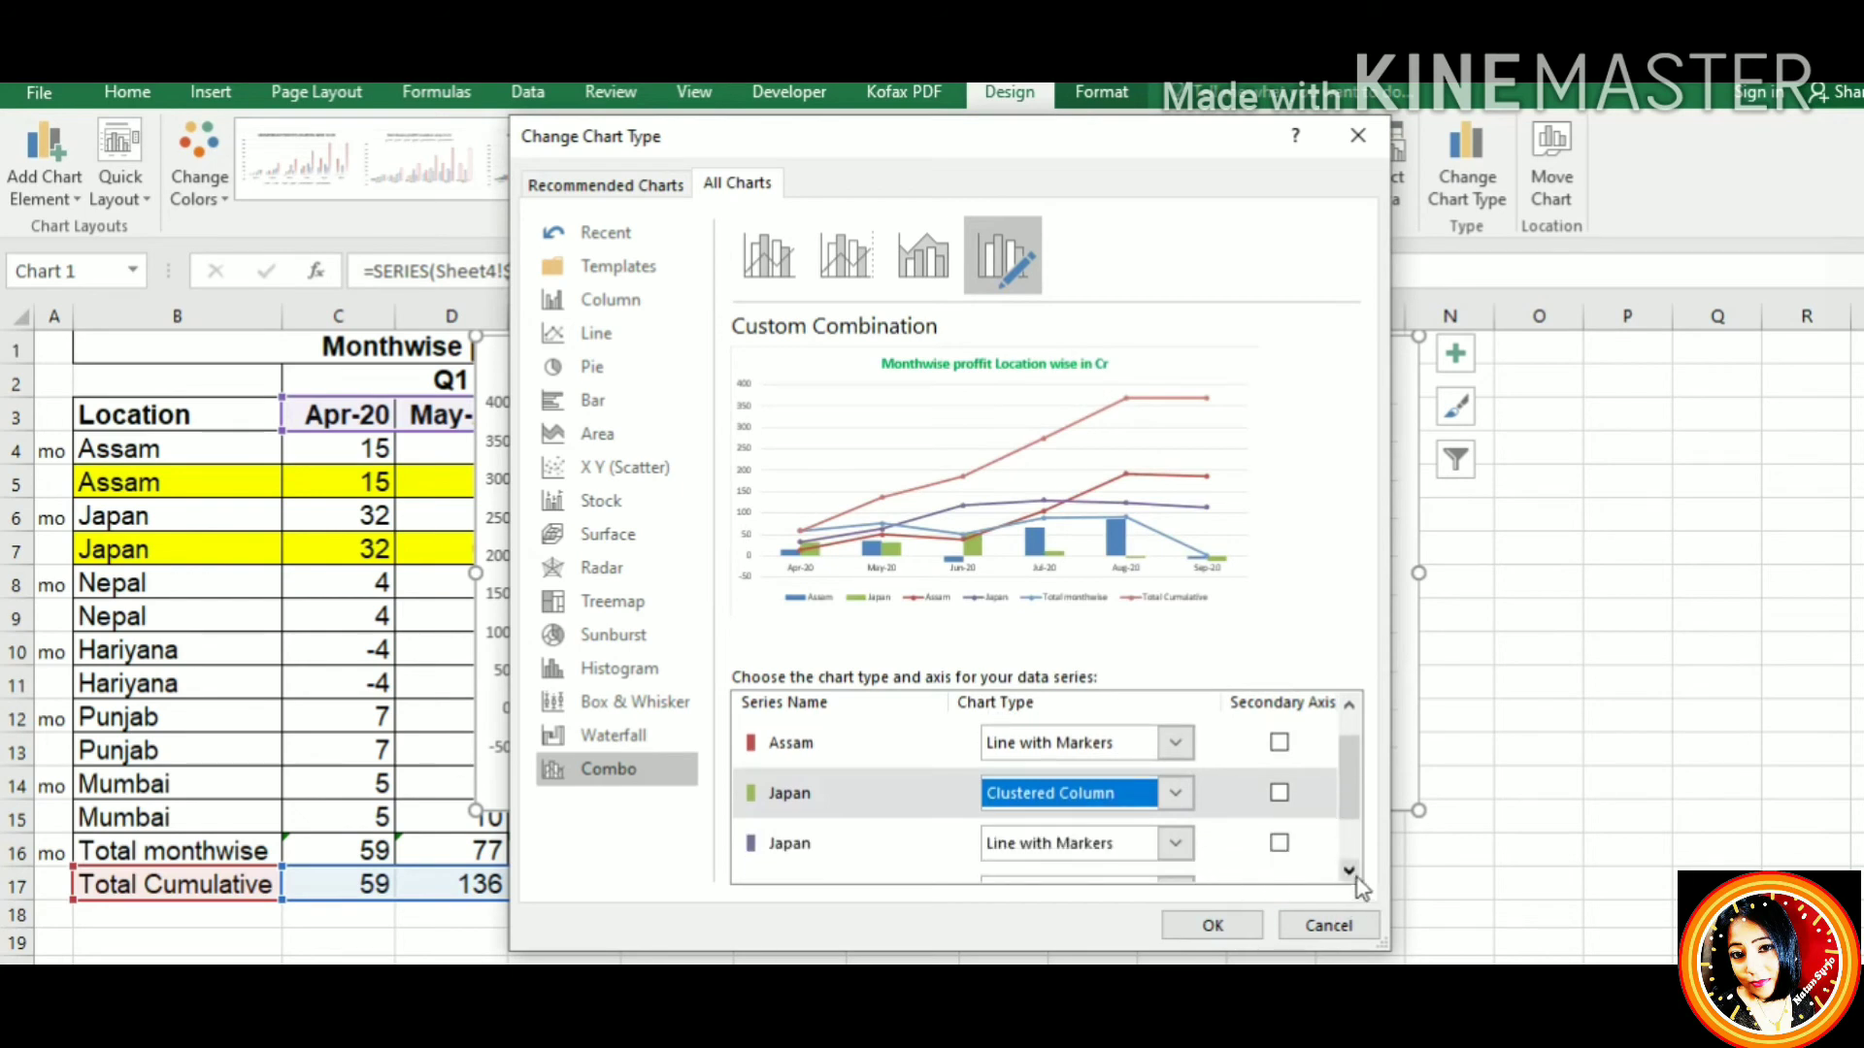
left_click(1349, 872)
left_click(1177, 848)
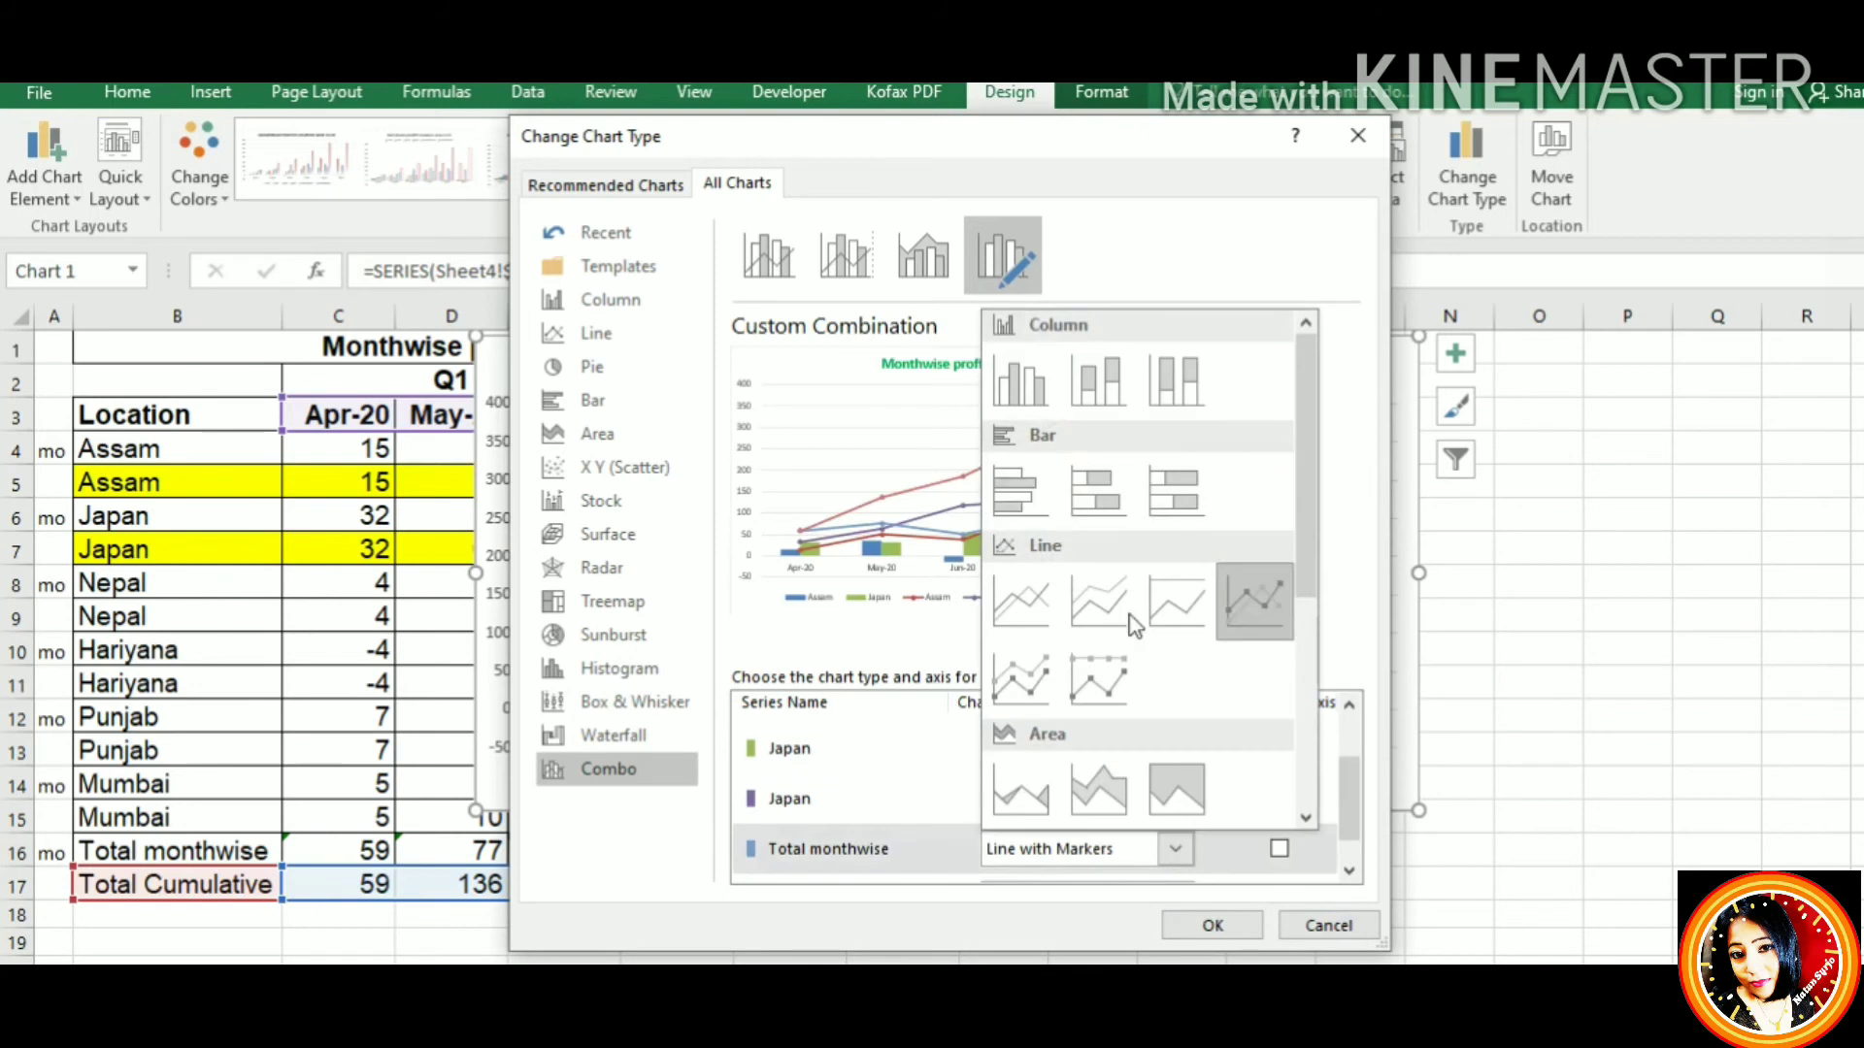
left_click(1019, 379)
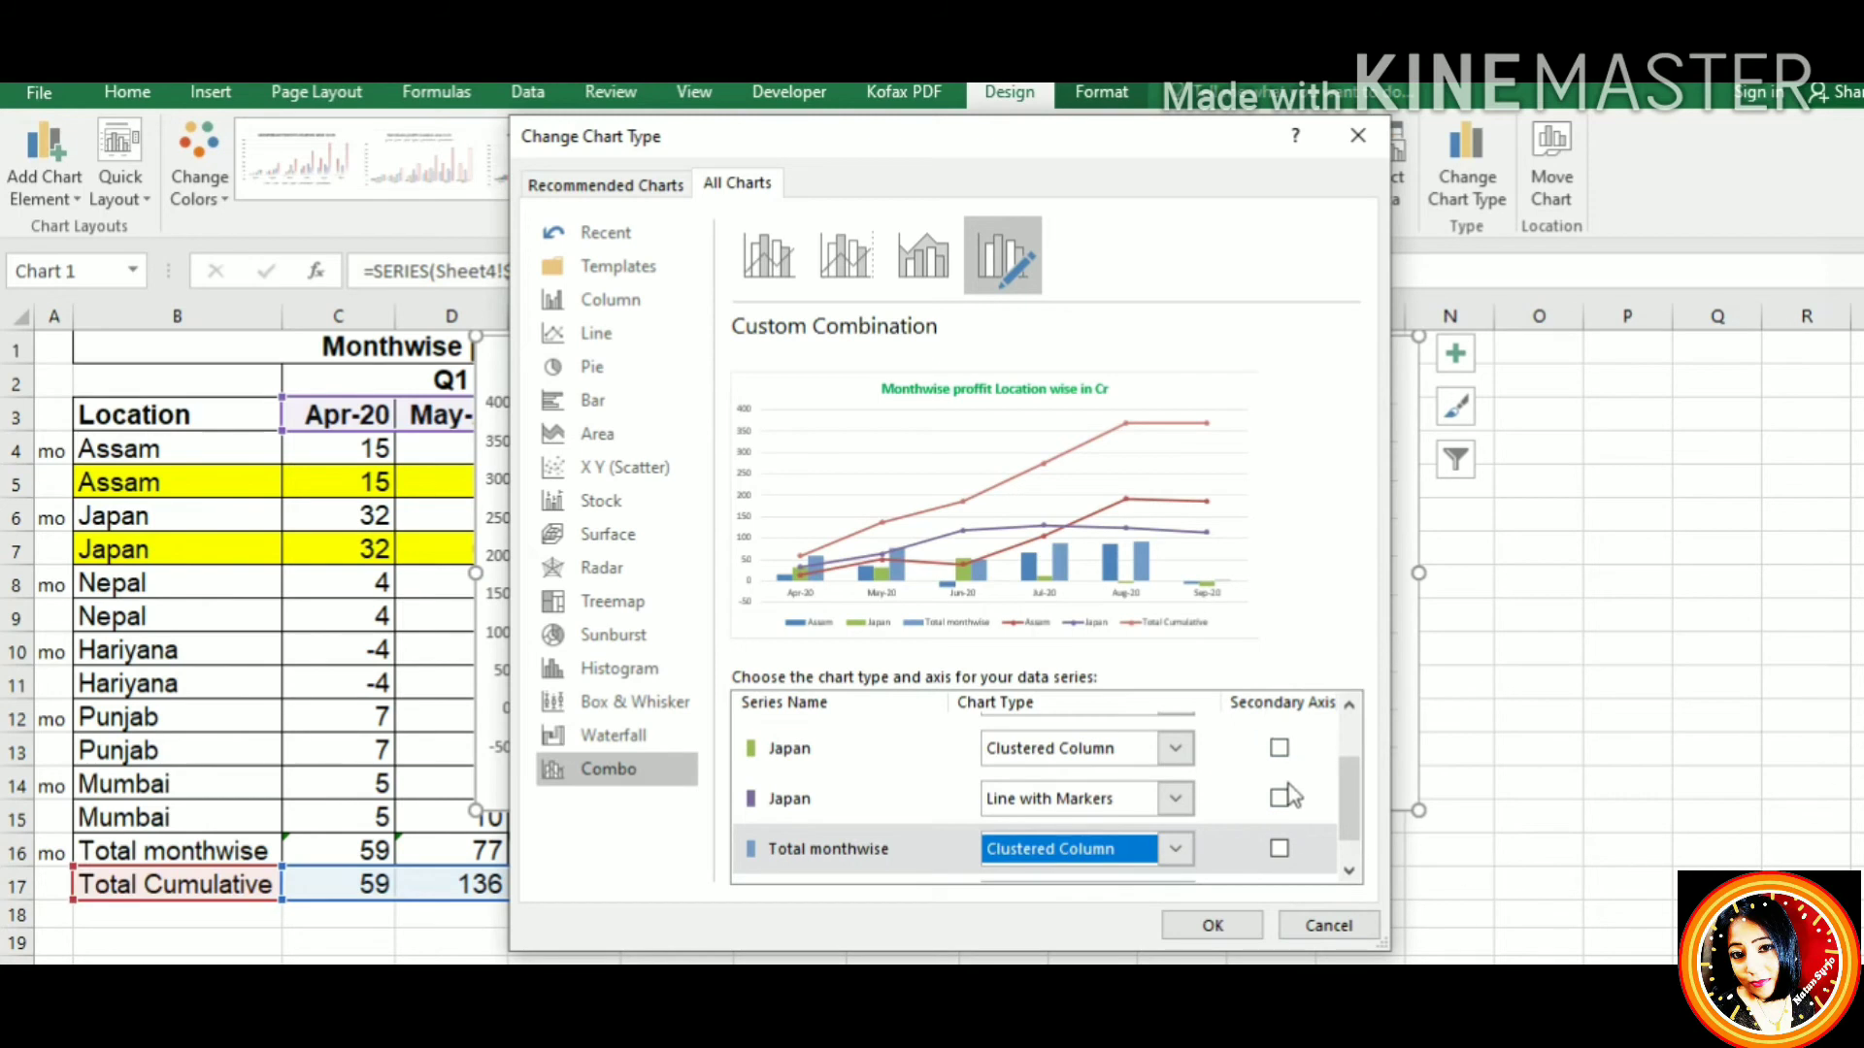
Put the Assam line, Japan line and Total Cumulative on the secondary axis and apply the combo
left_click_drag(1343, 777, 1342, 736)
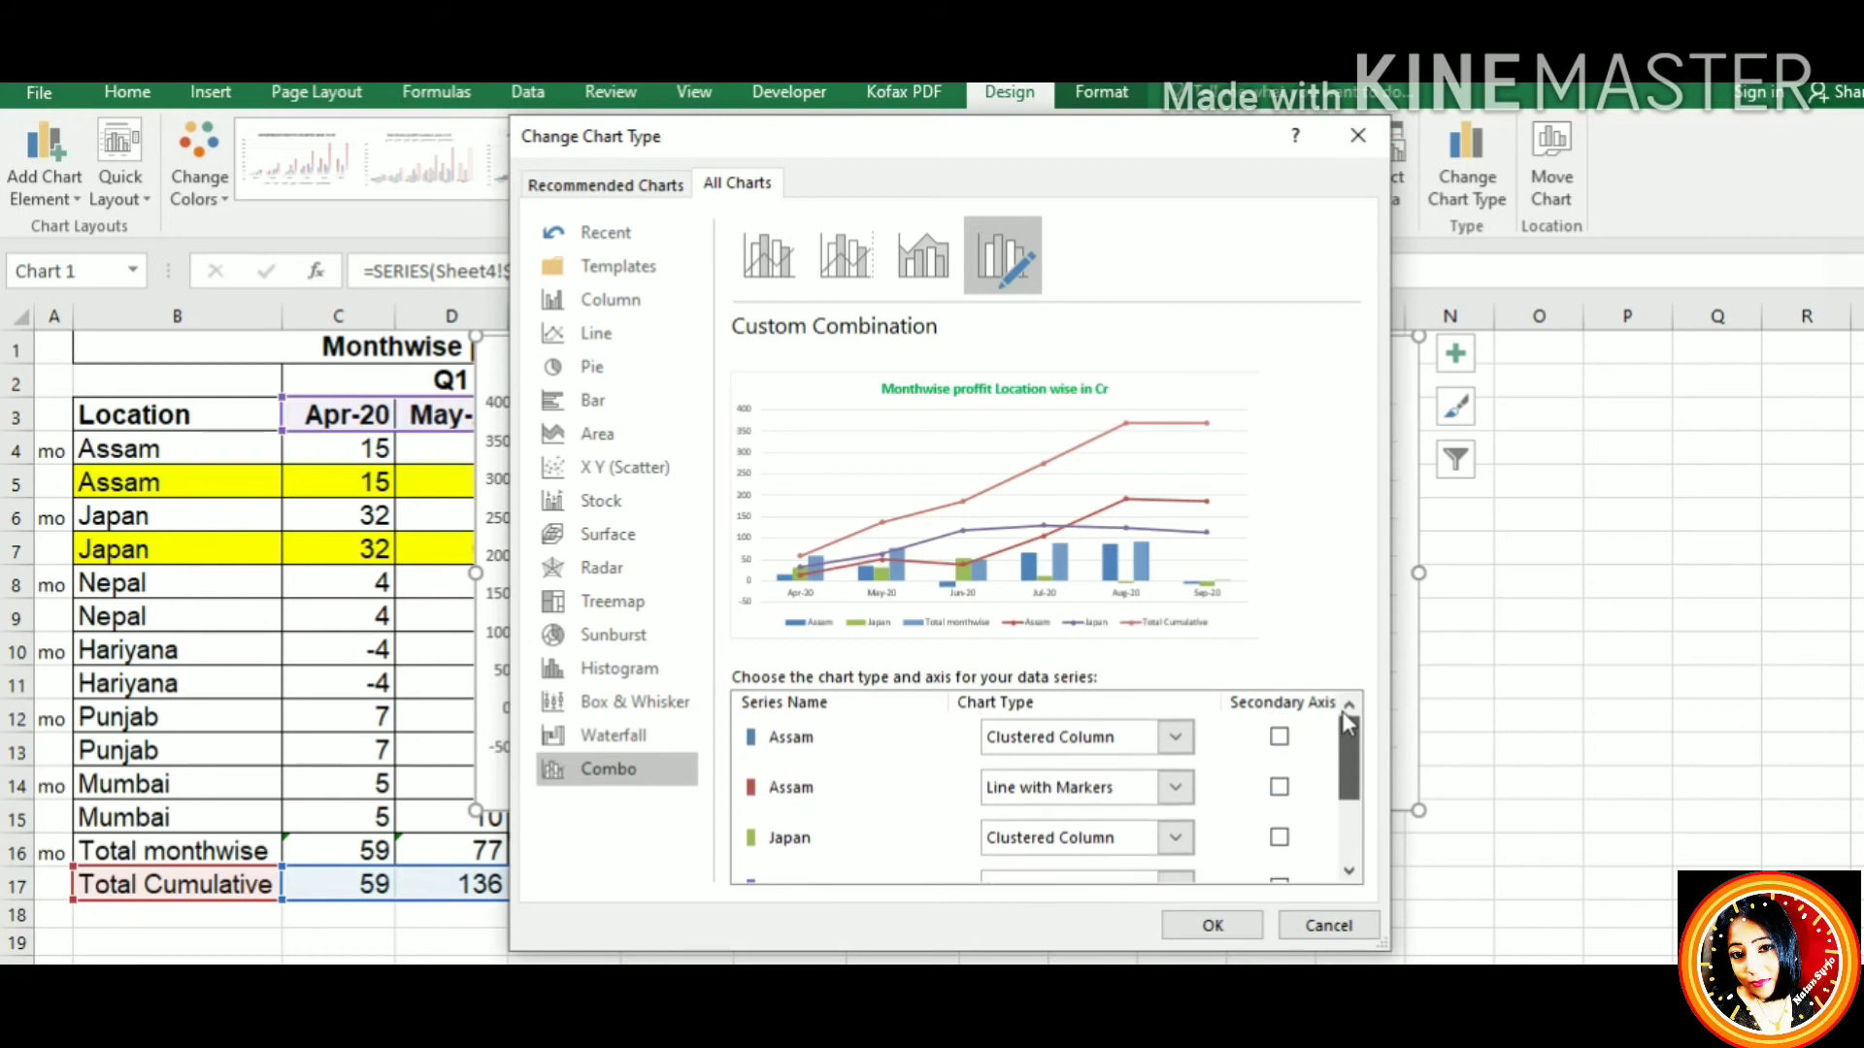
left_click(1279, 788)
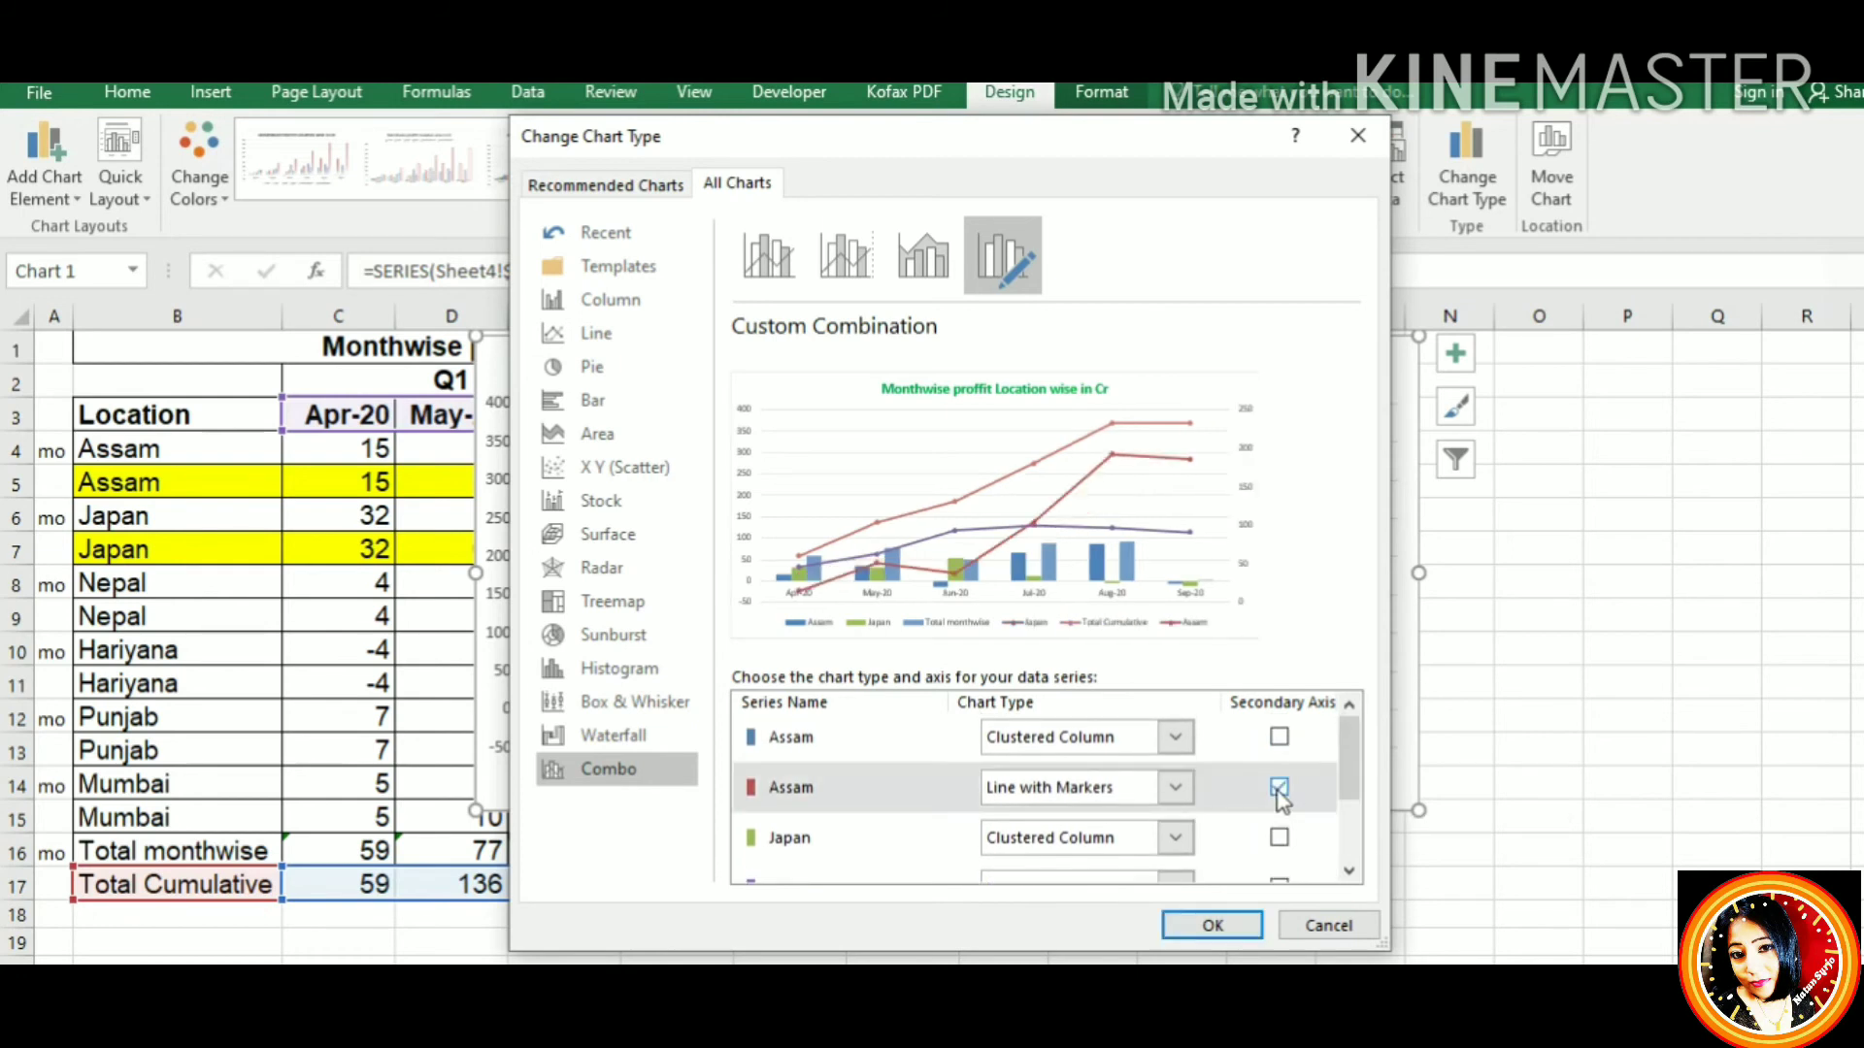
left_click(1348, 872)
left_click(1279, 865)
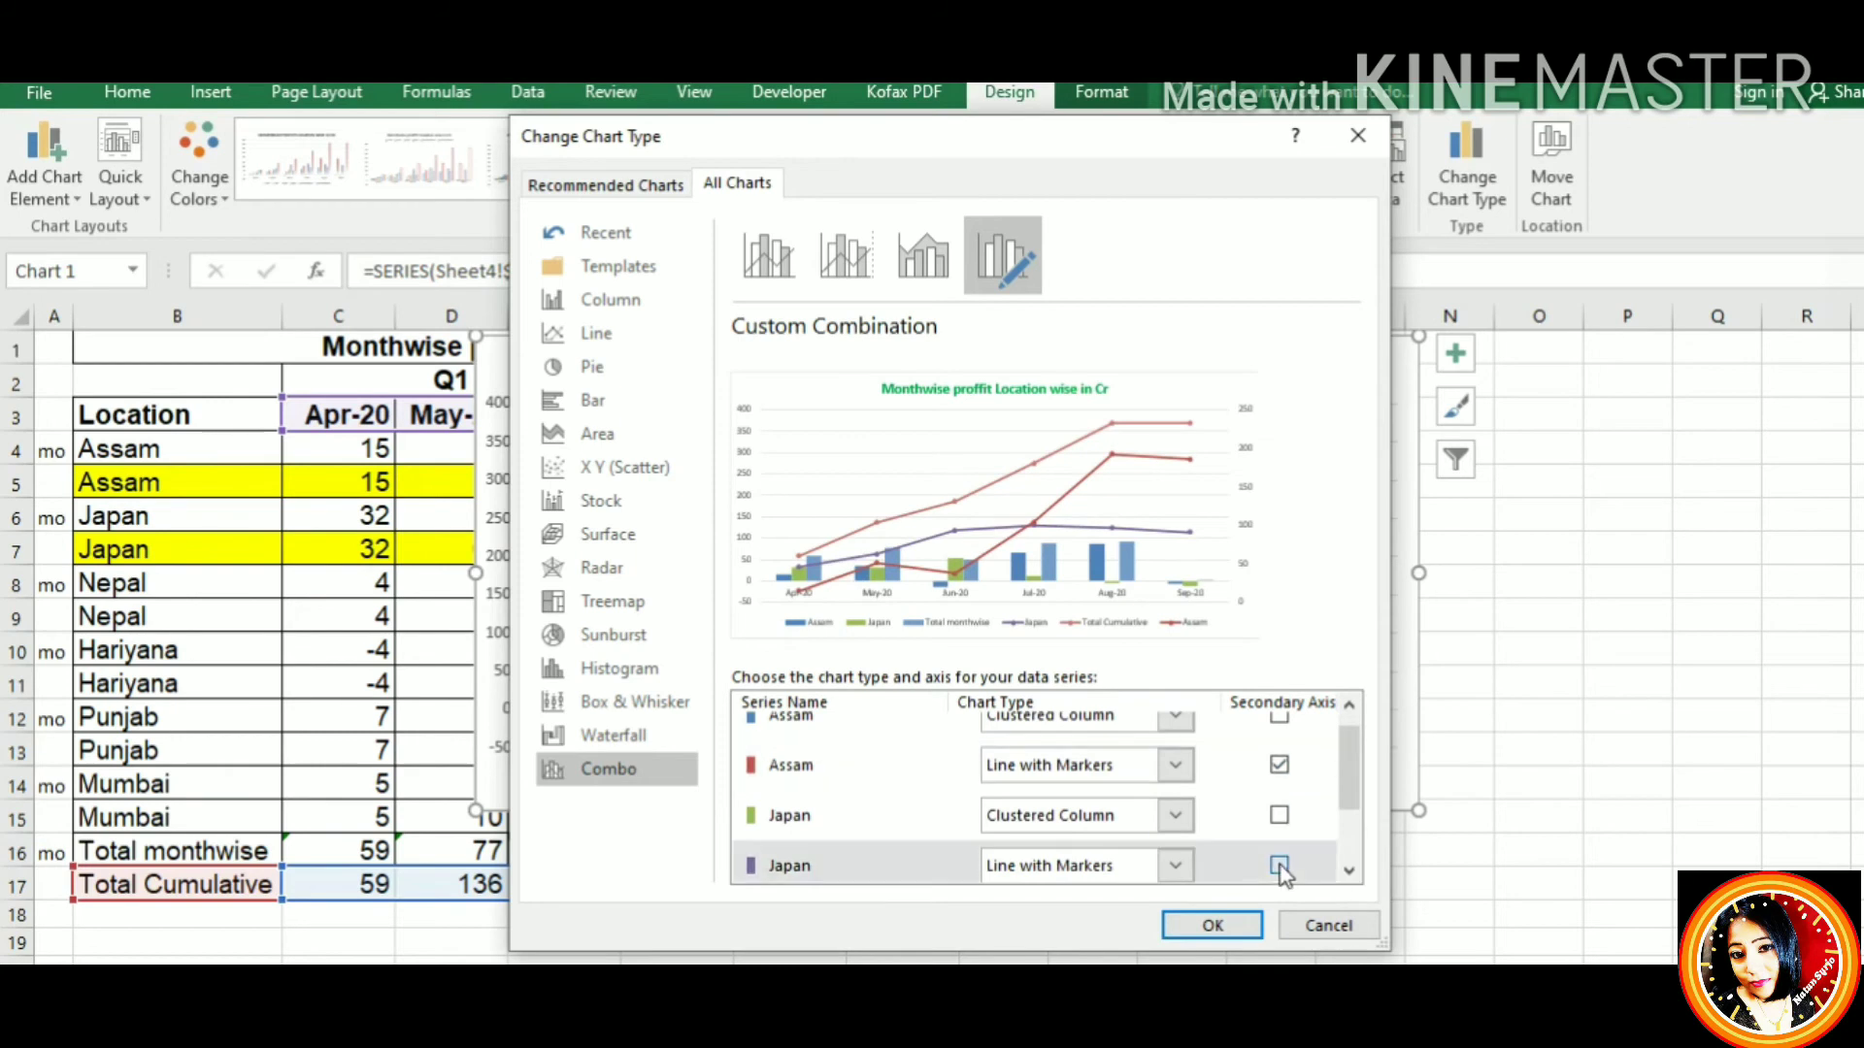
left_click(1349, 872)
left_click(1349, 872)
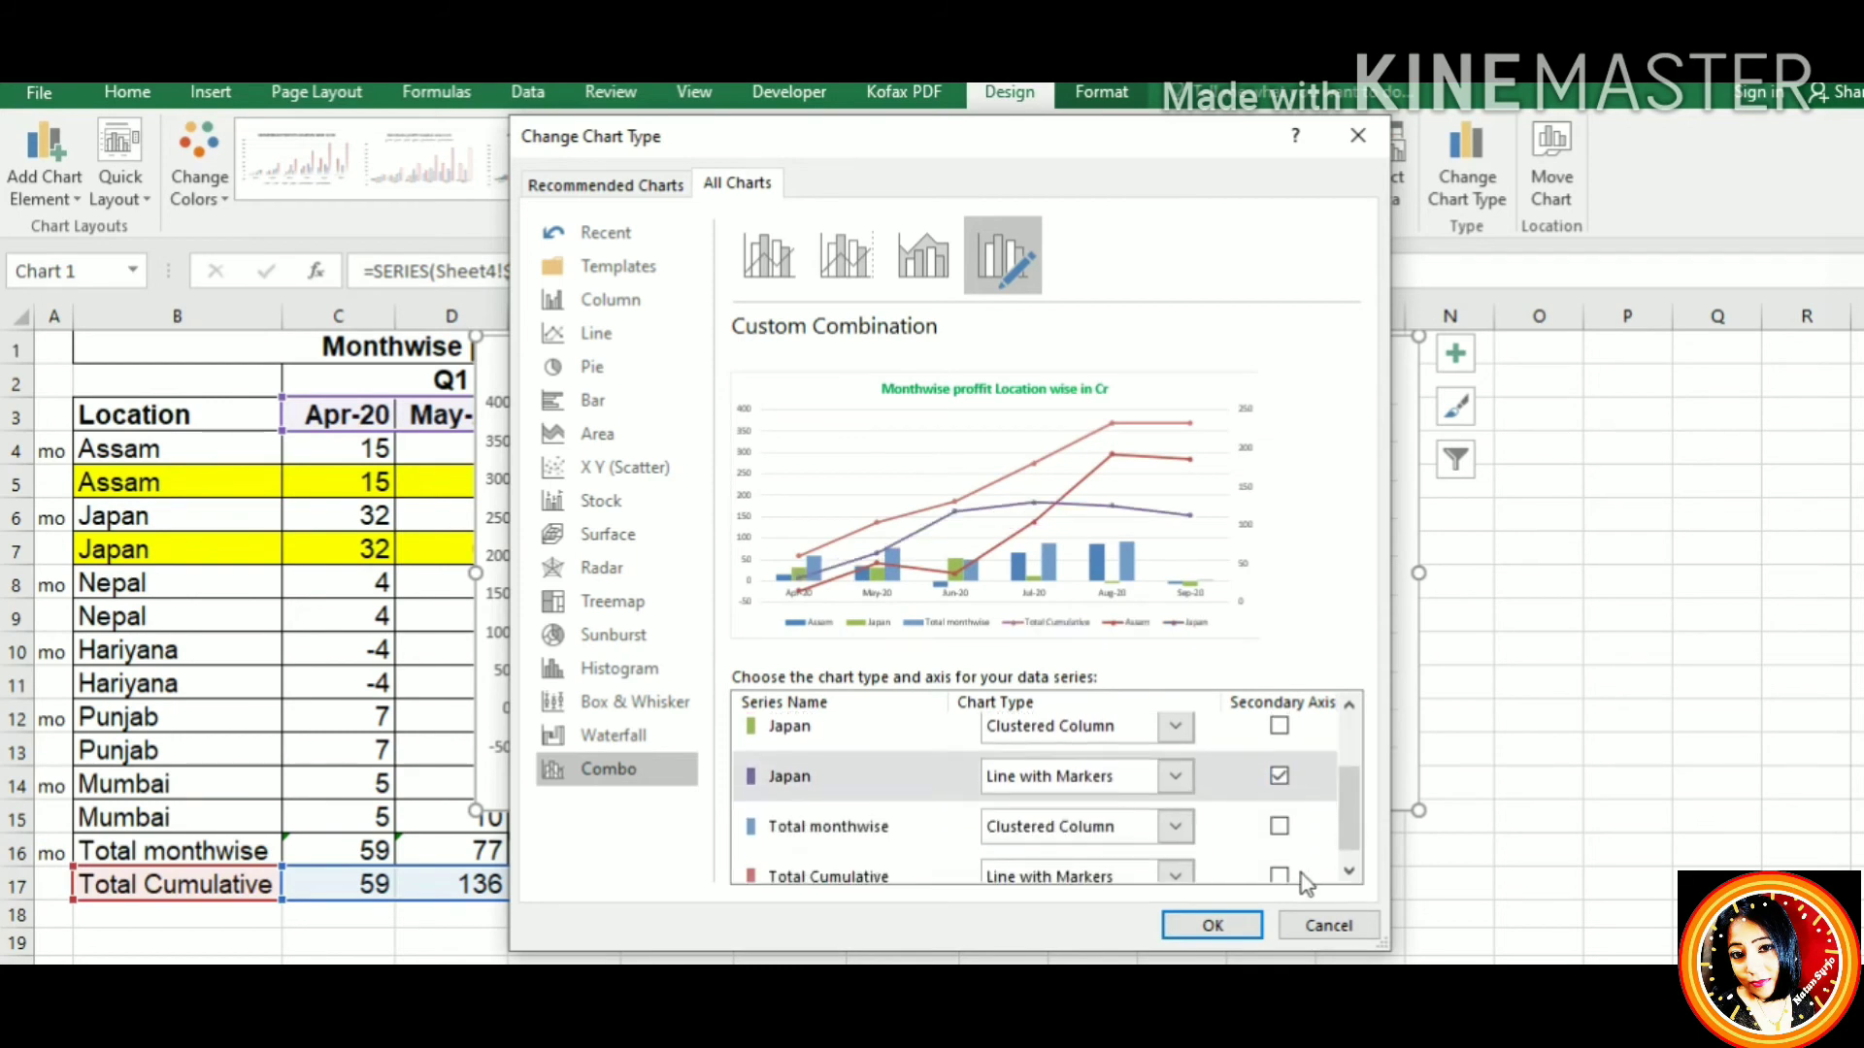
left_click(1279, 876)
left_click(1349, 872)
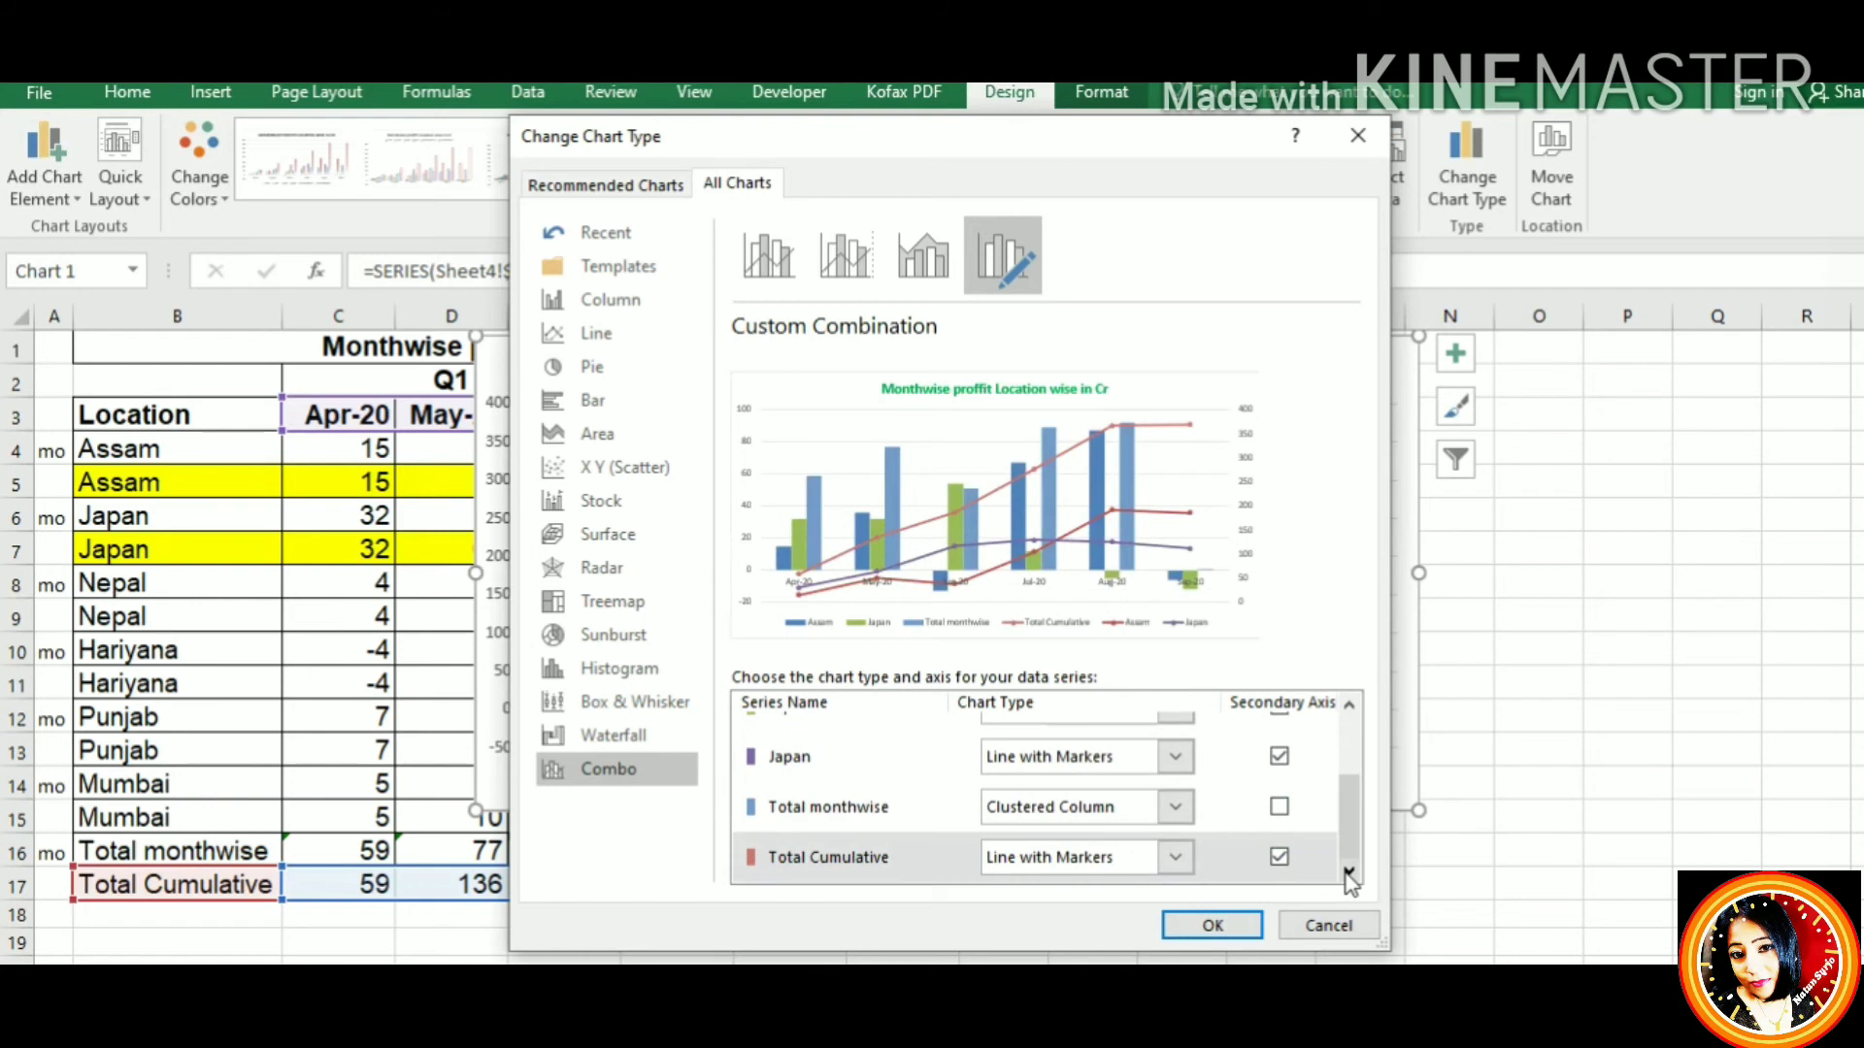
left_click(1251, 927)
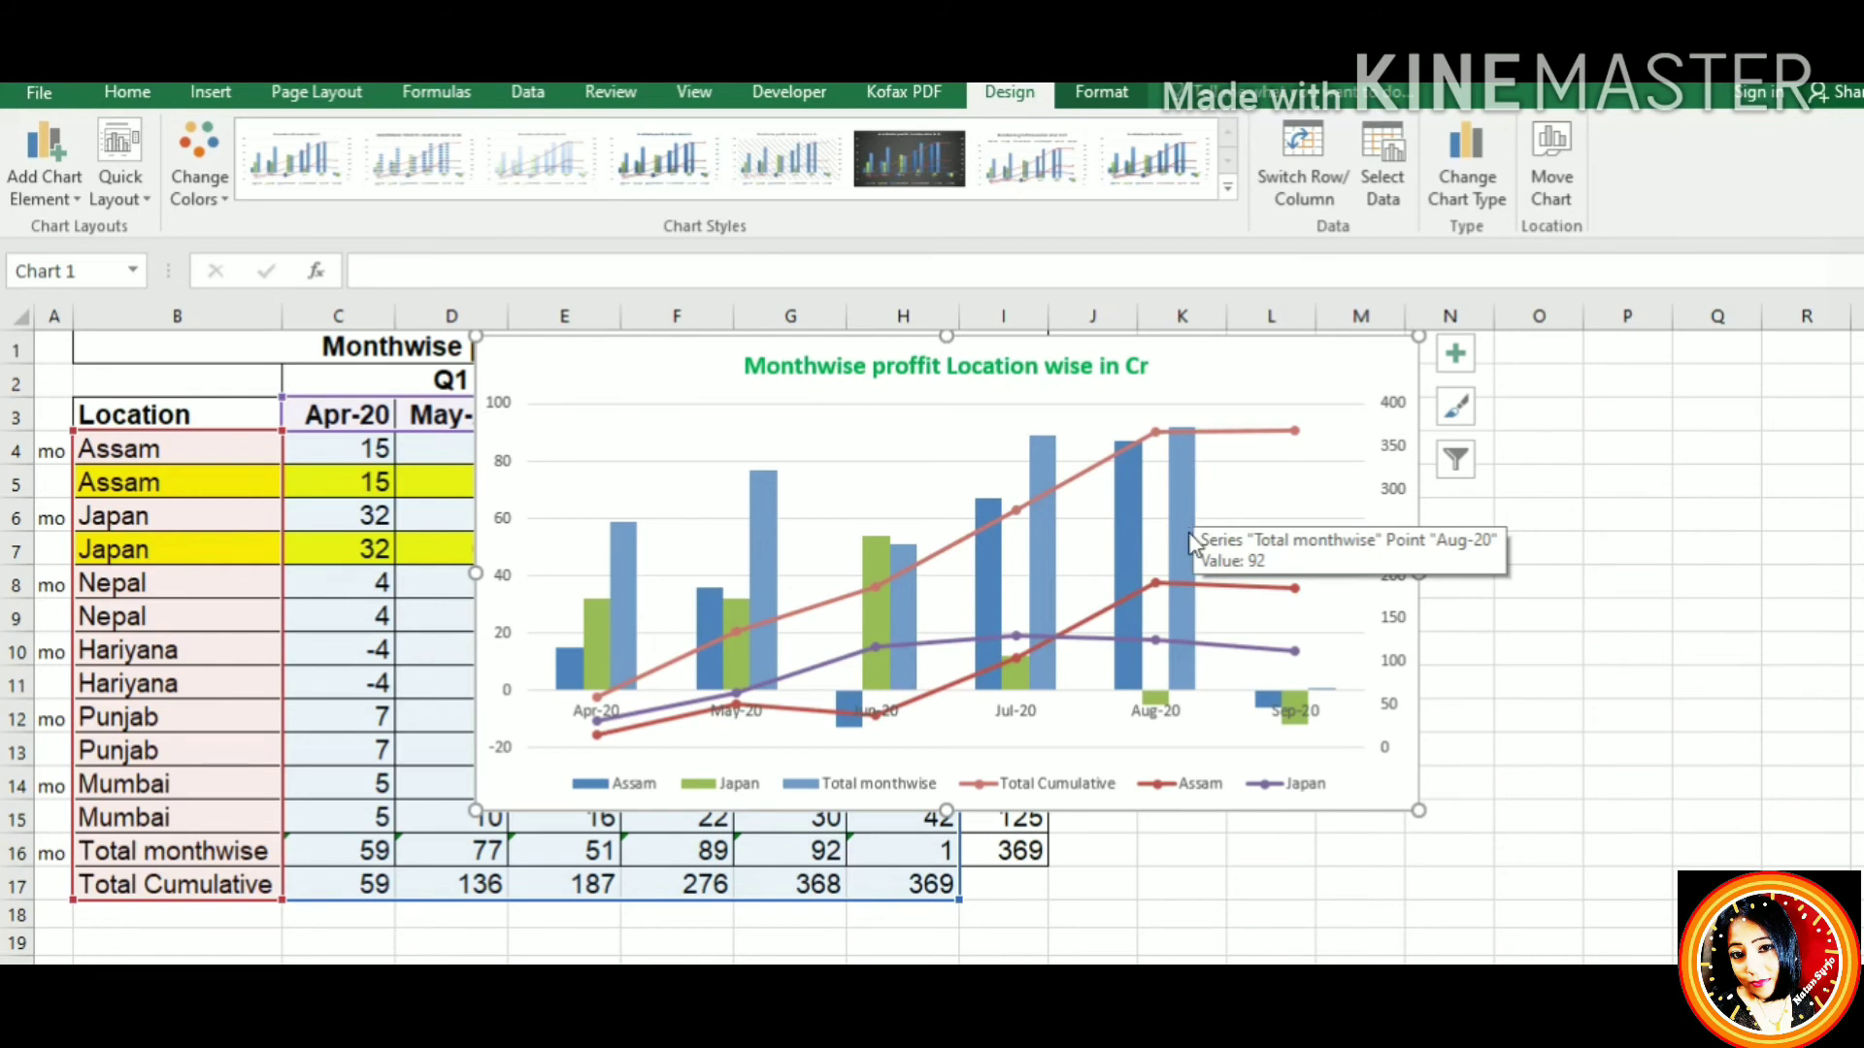
left_click(501, 583)
left_click(1395, 582)
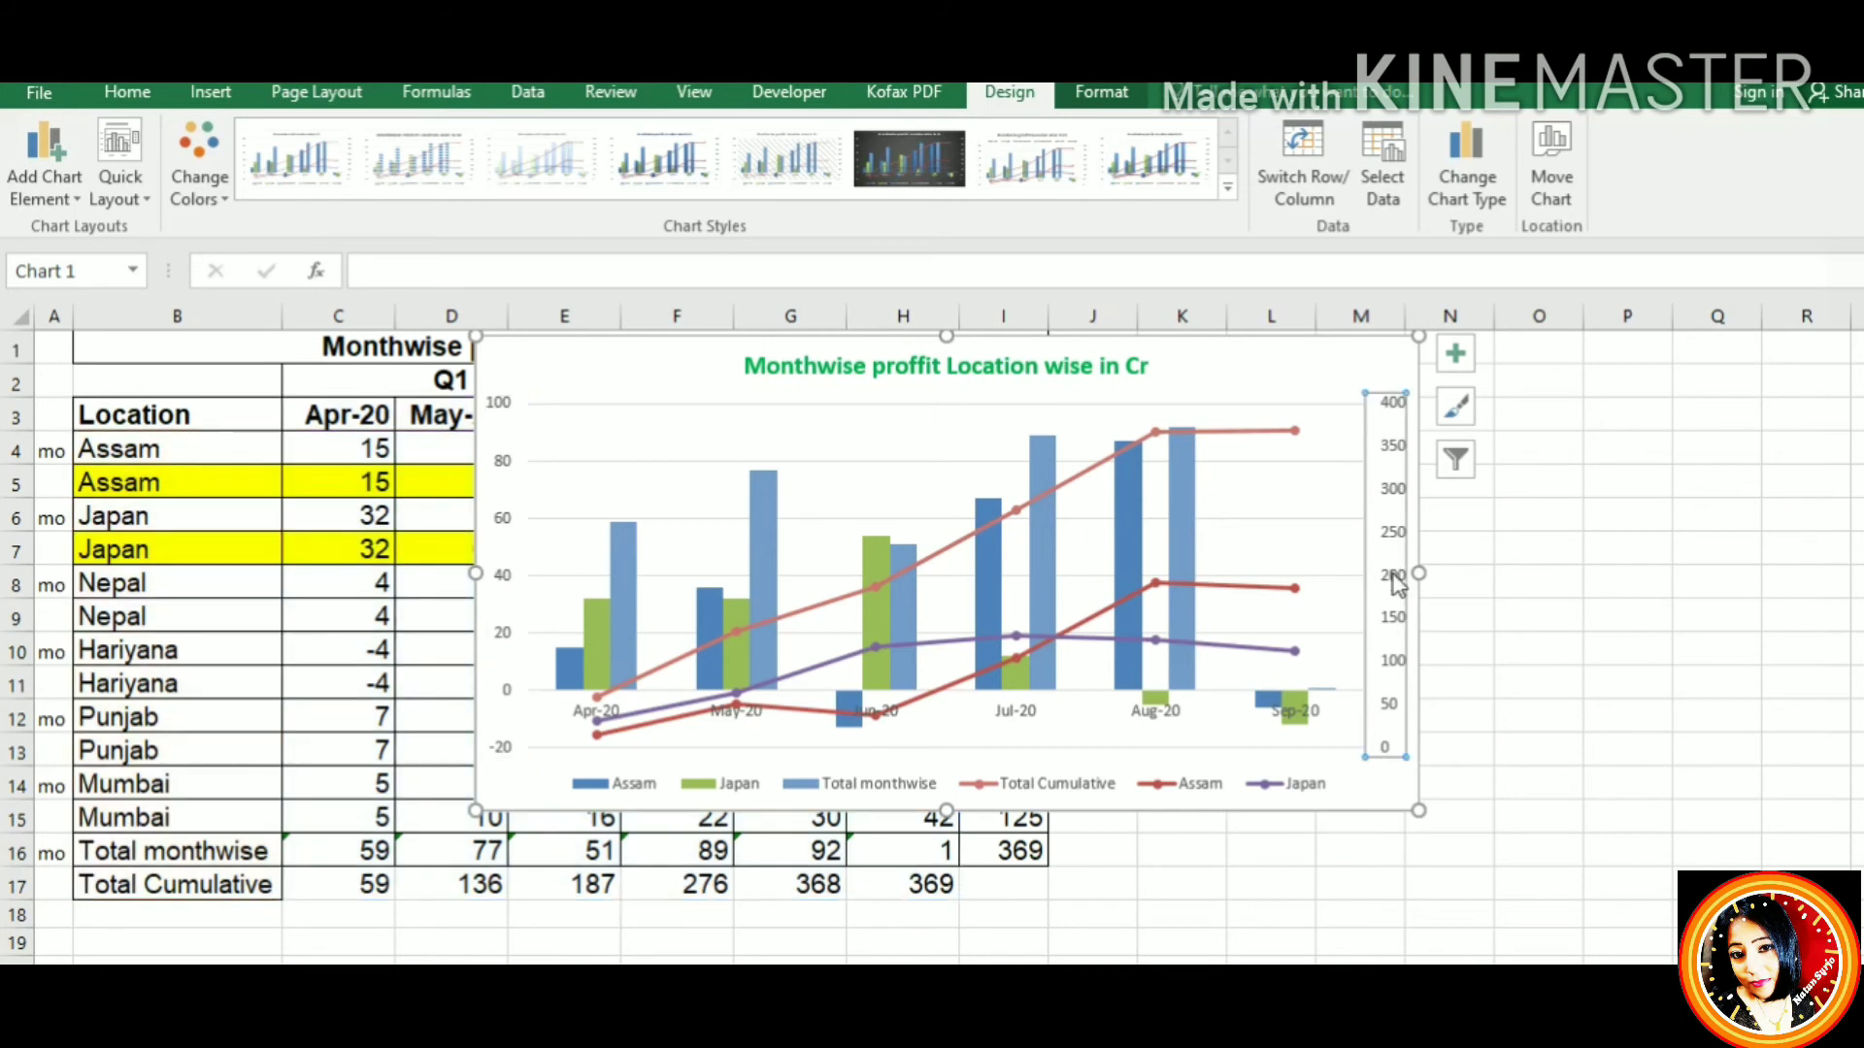
left_click(509, 575)
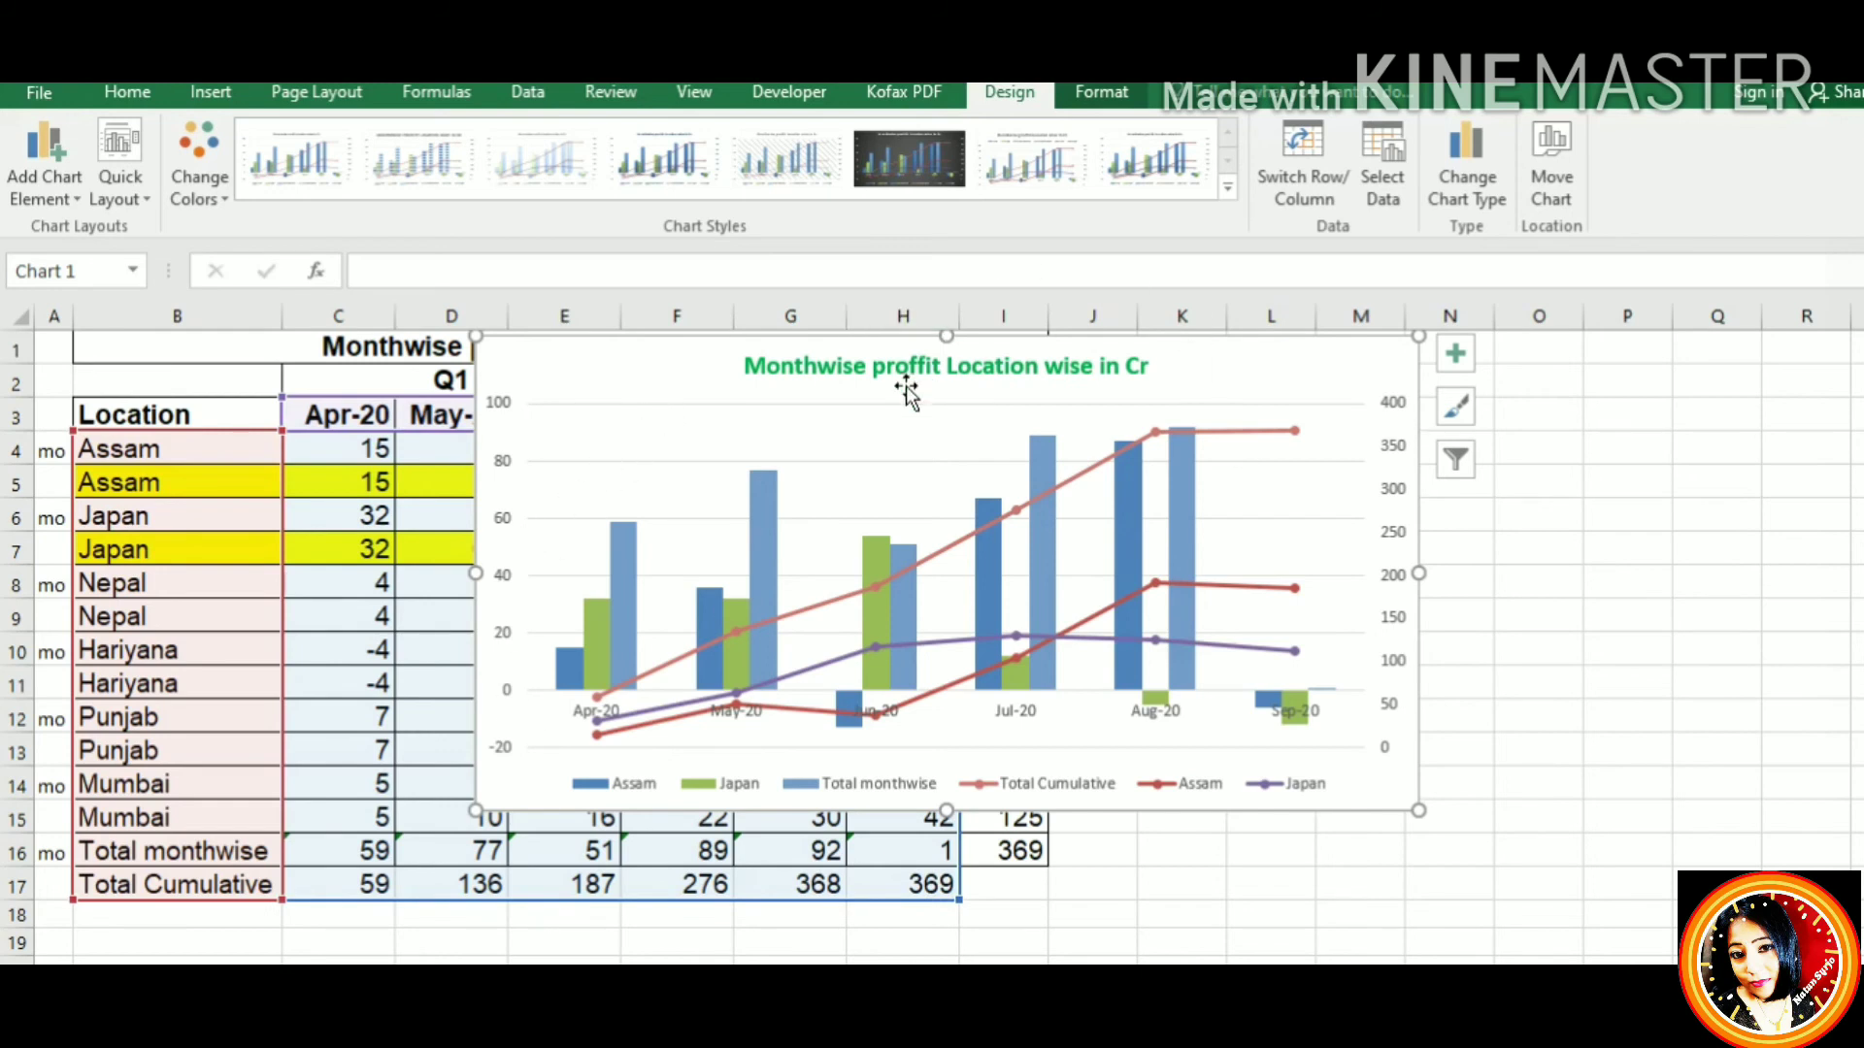
Move the chart aside and select C4:H4, C6:H6 and C16:H16 together
left_click_drag(687, 382, 1257, 376)
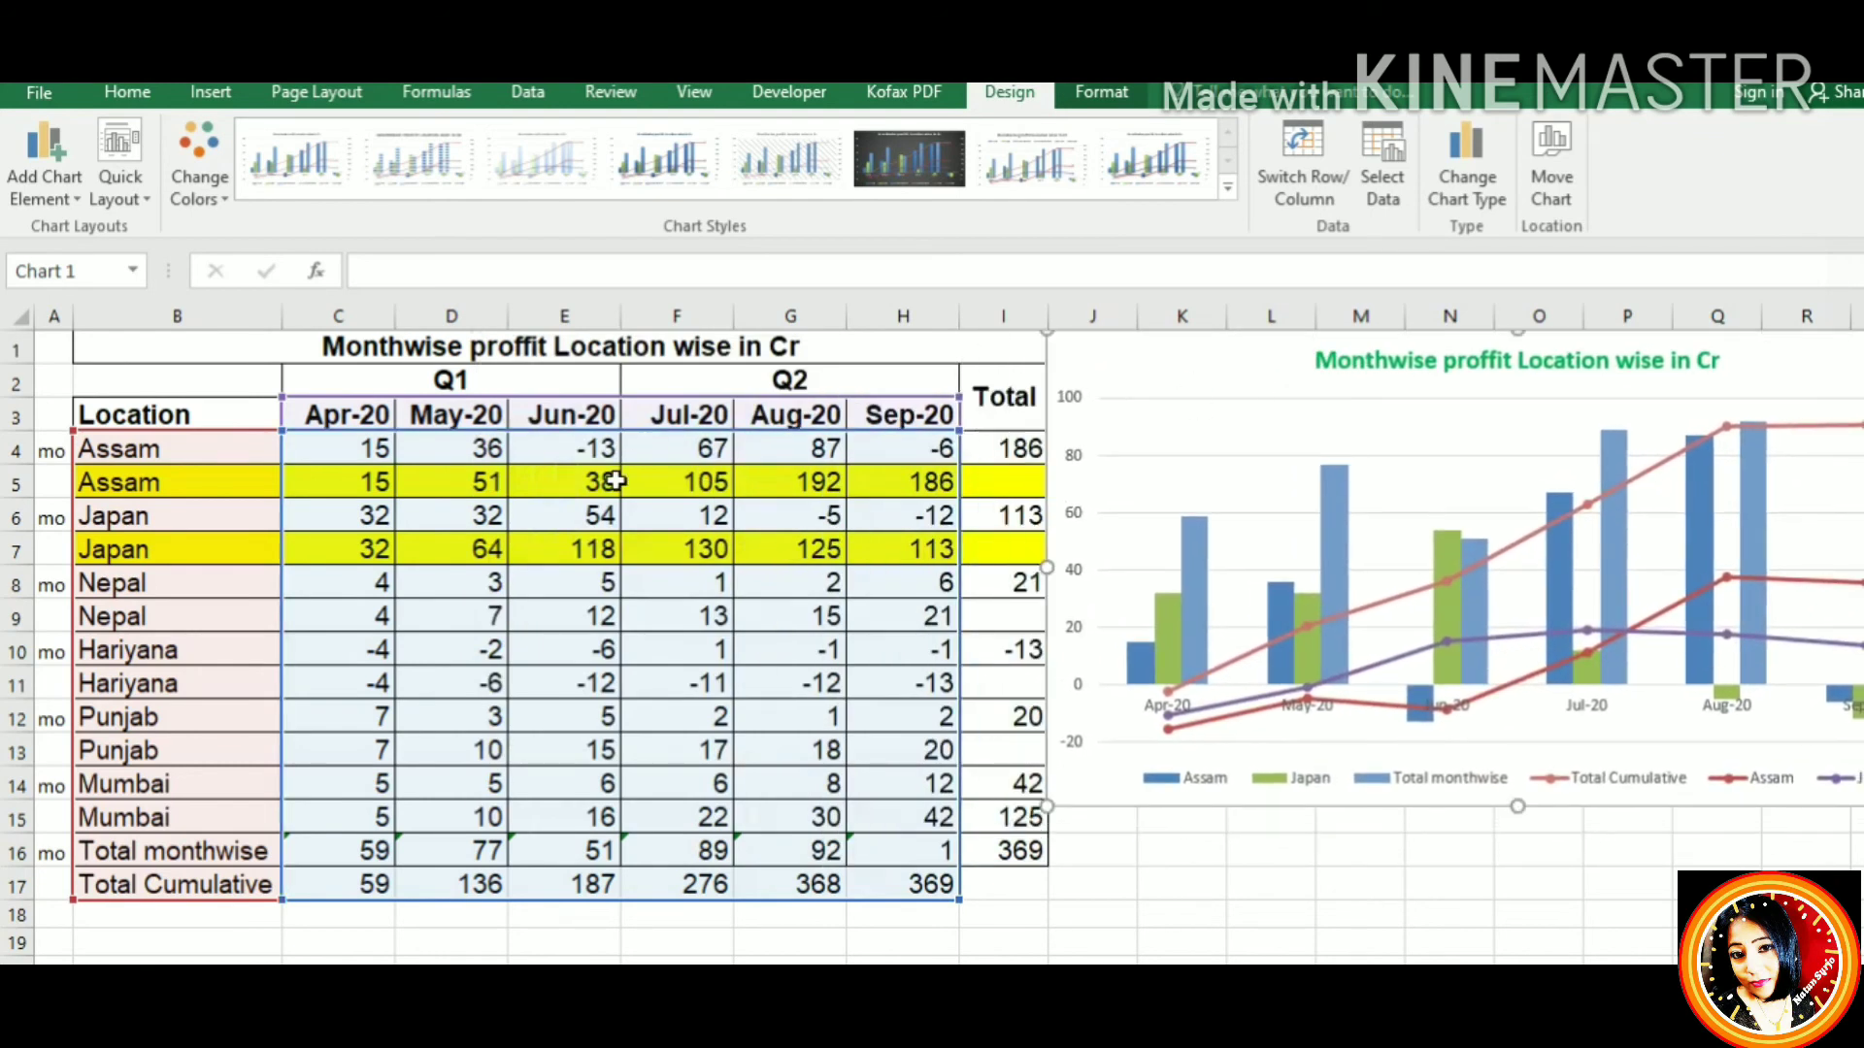
left_click(845, 465)
mouse_move(364, 455)
left_mouse_down()
mouse_move(869, 782)
mouse_move(913, 866)
mouse_move(938, 454)
left_mouse_up()
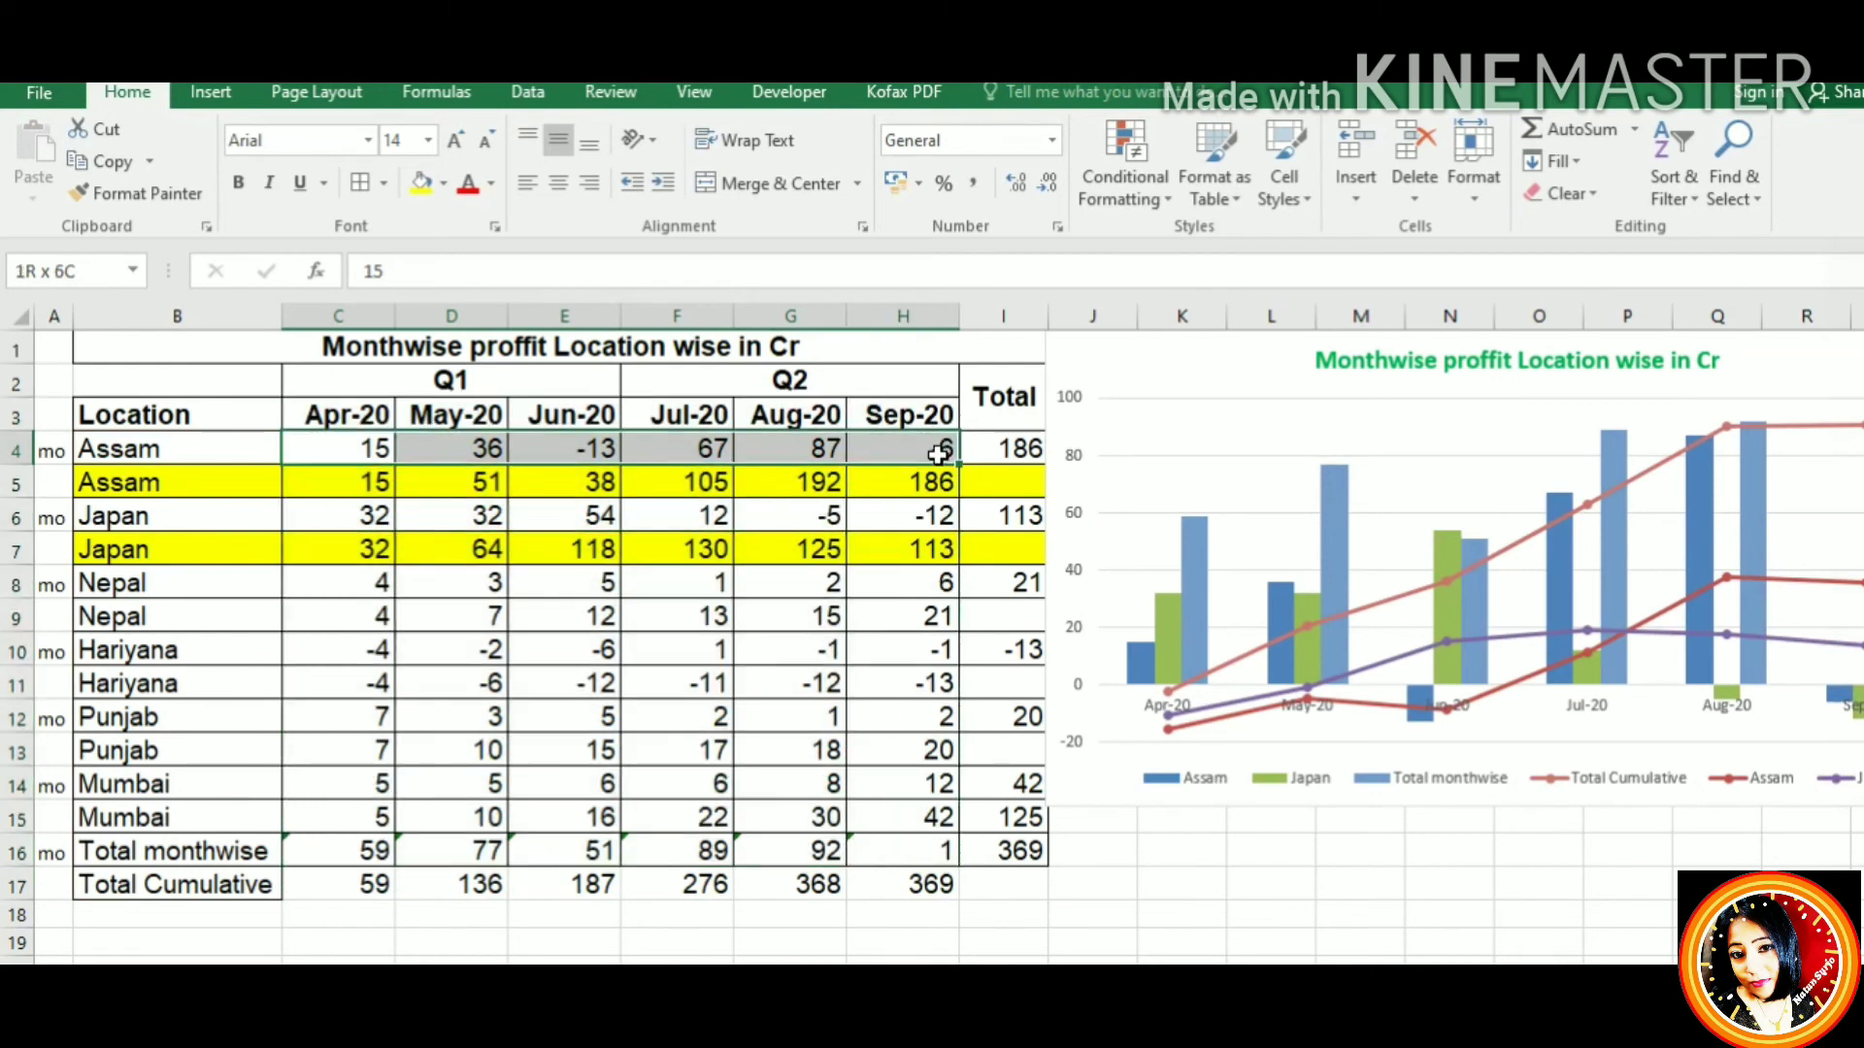
mouse_move(361, 524)
left_mouse_down()
mouse_move(747, 545)
mouse_move(903, 517)
left_mouse_up()
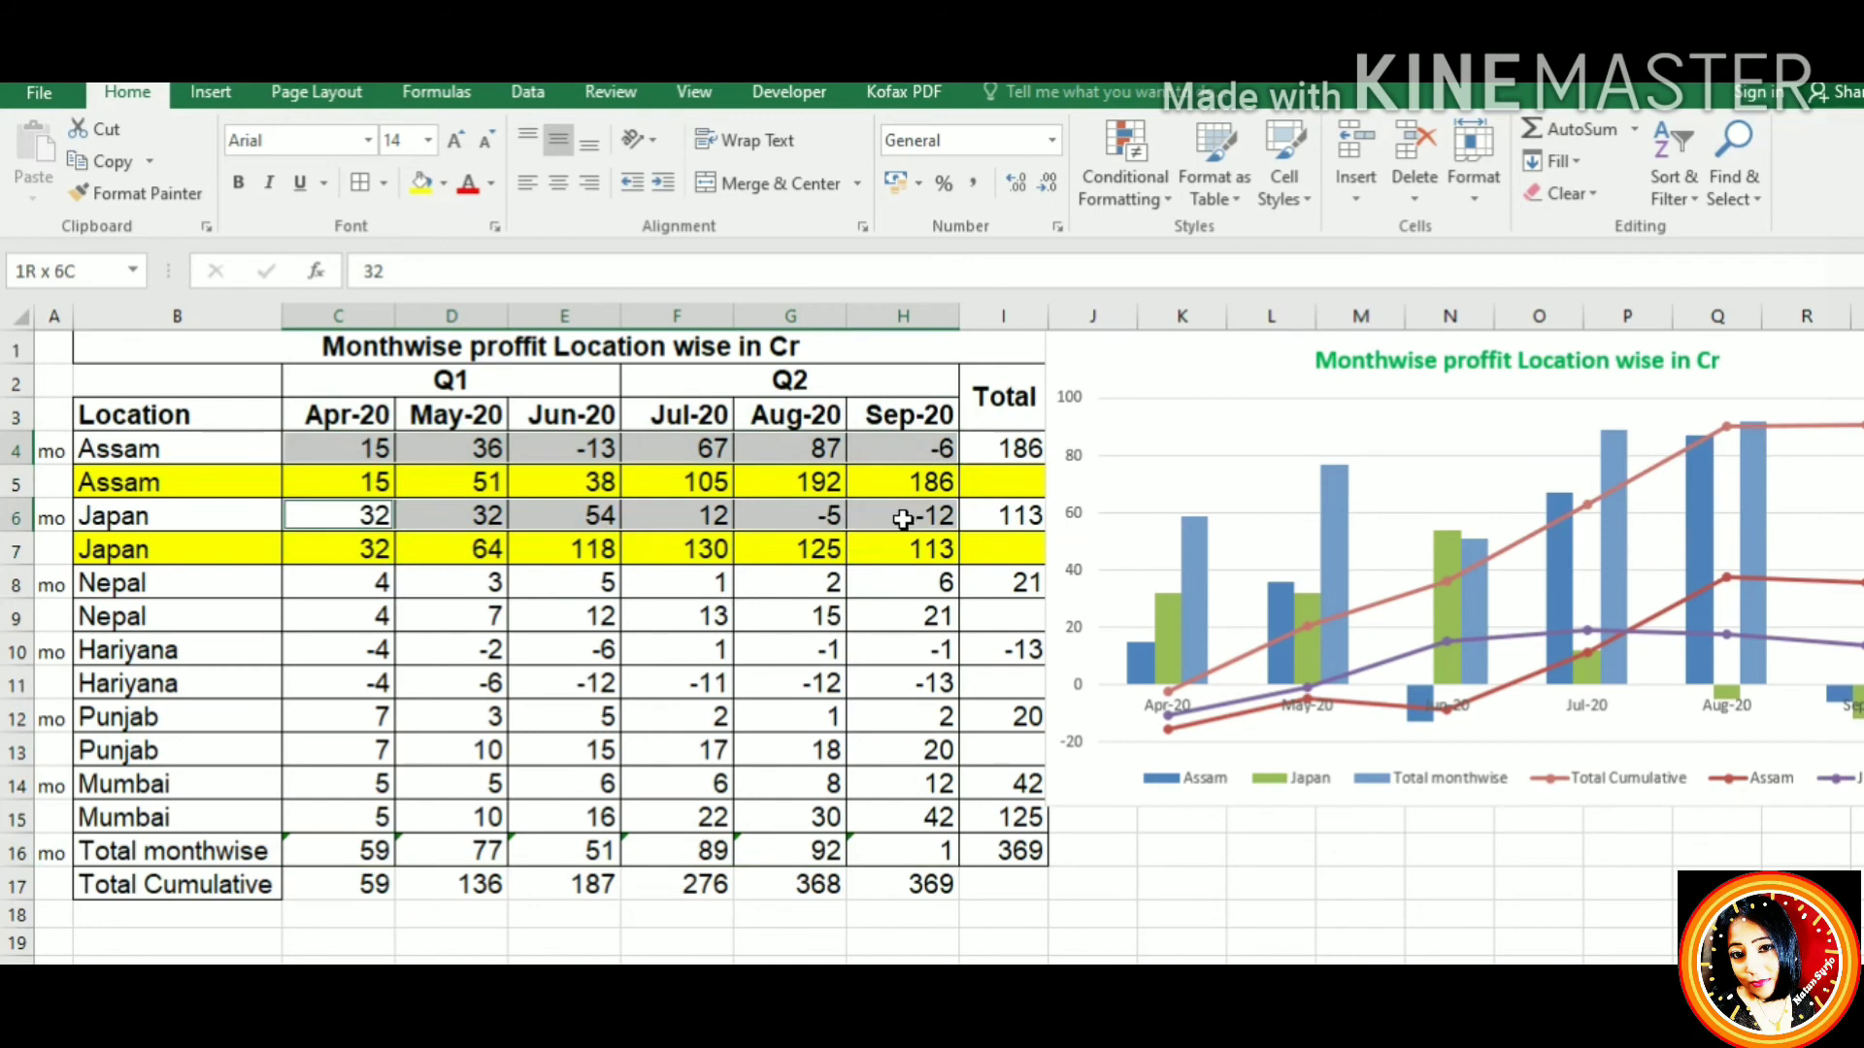
left_click_drag(386, 858, 902, 852)
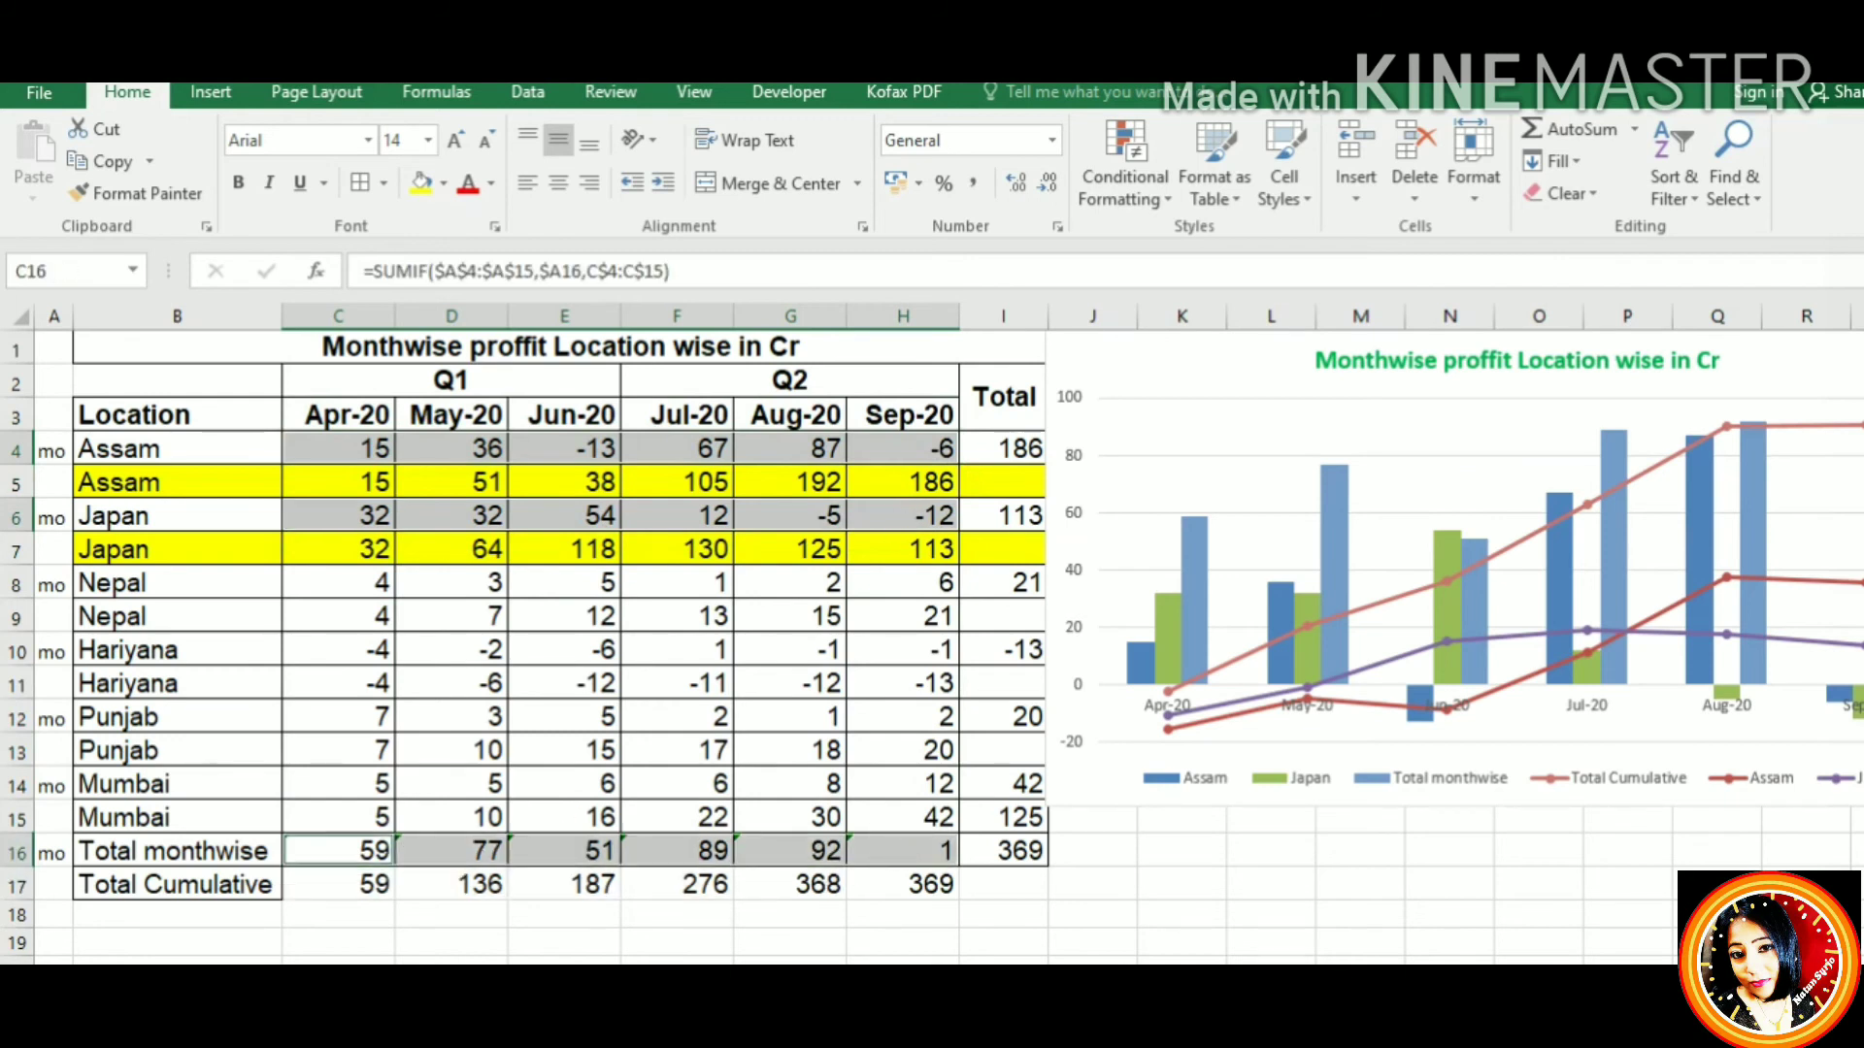
Add a 'Format only cells that contain' rule for cell values greater than 90
left_click(1169, 198)
mouse_move(1217, 243)
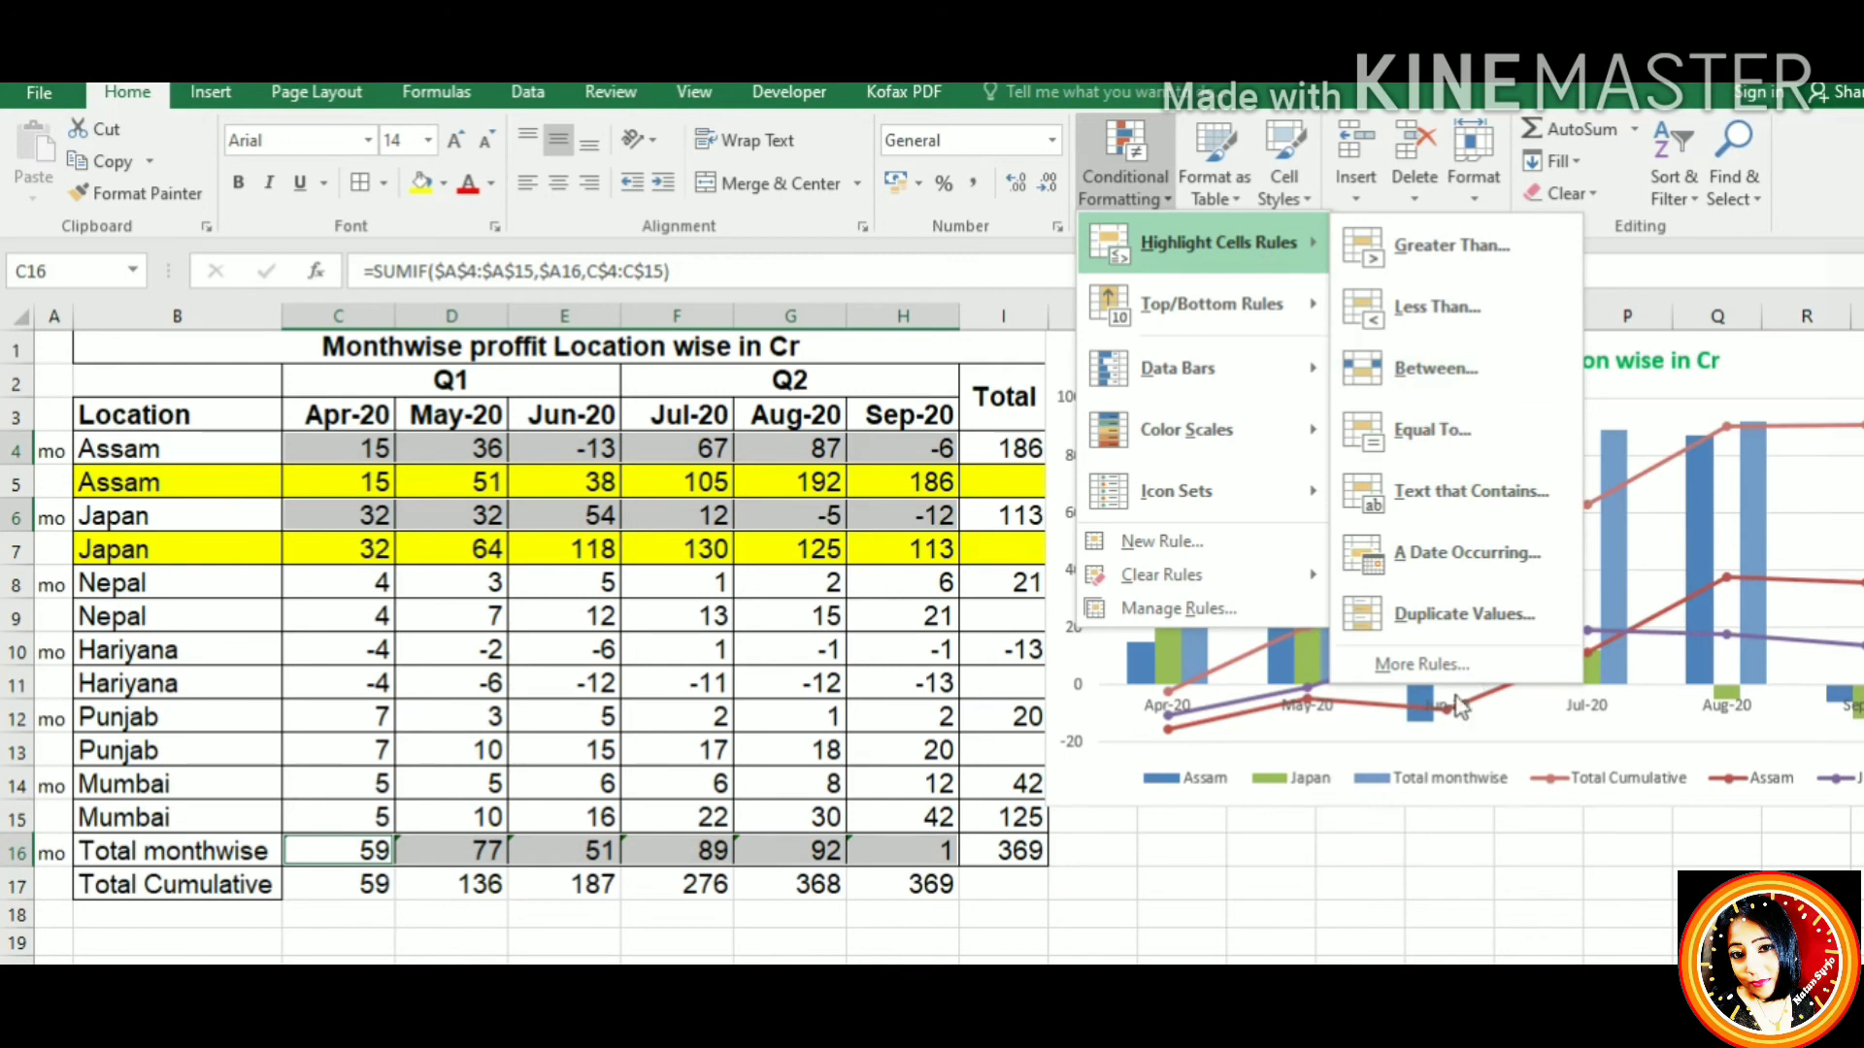
left_click(1204, 541)
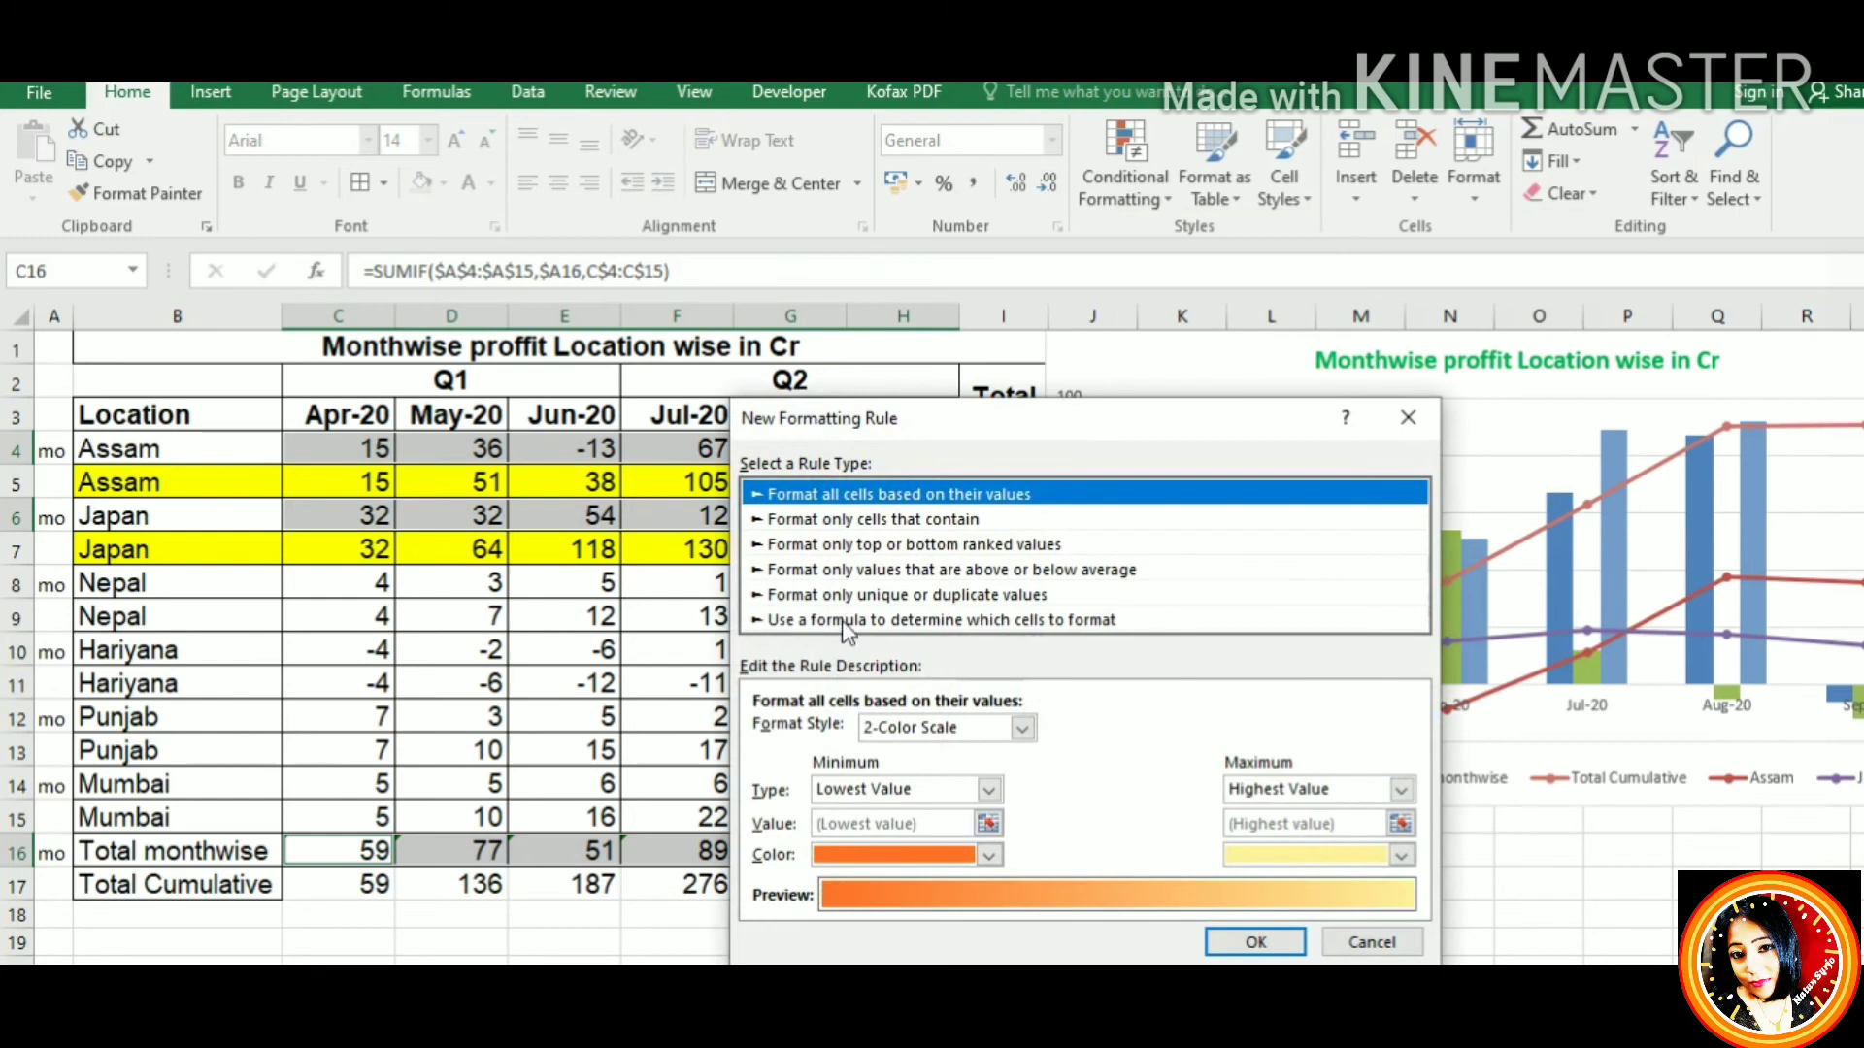
left_click(923, 522)
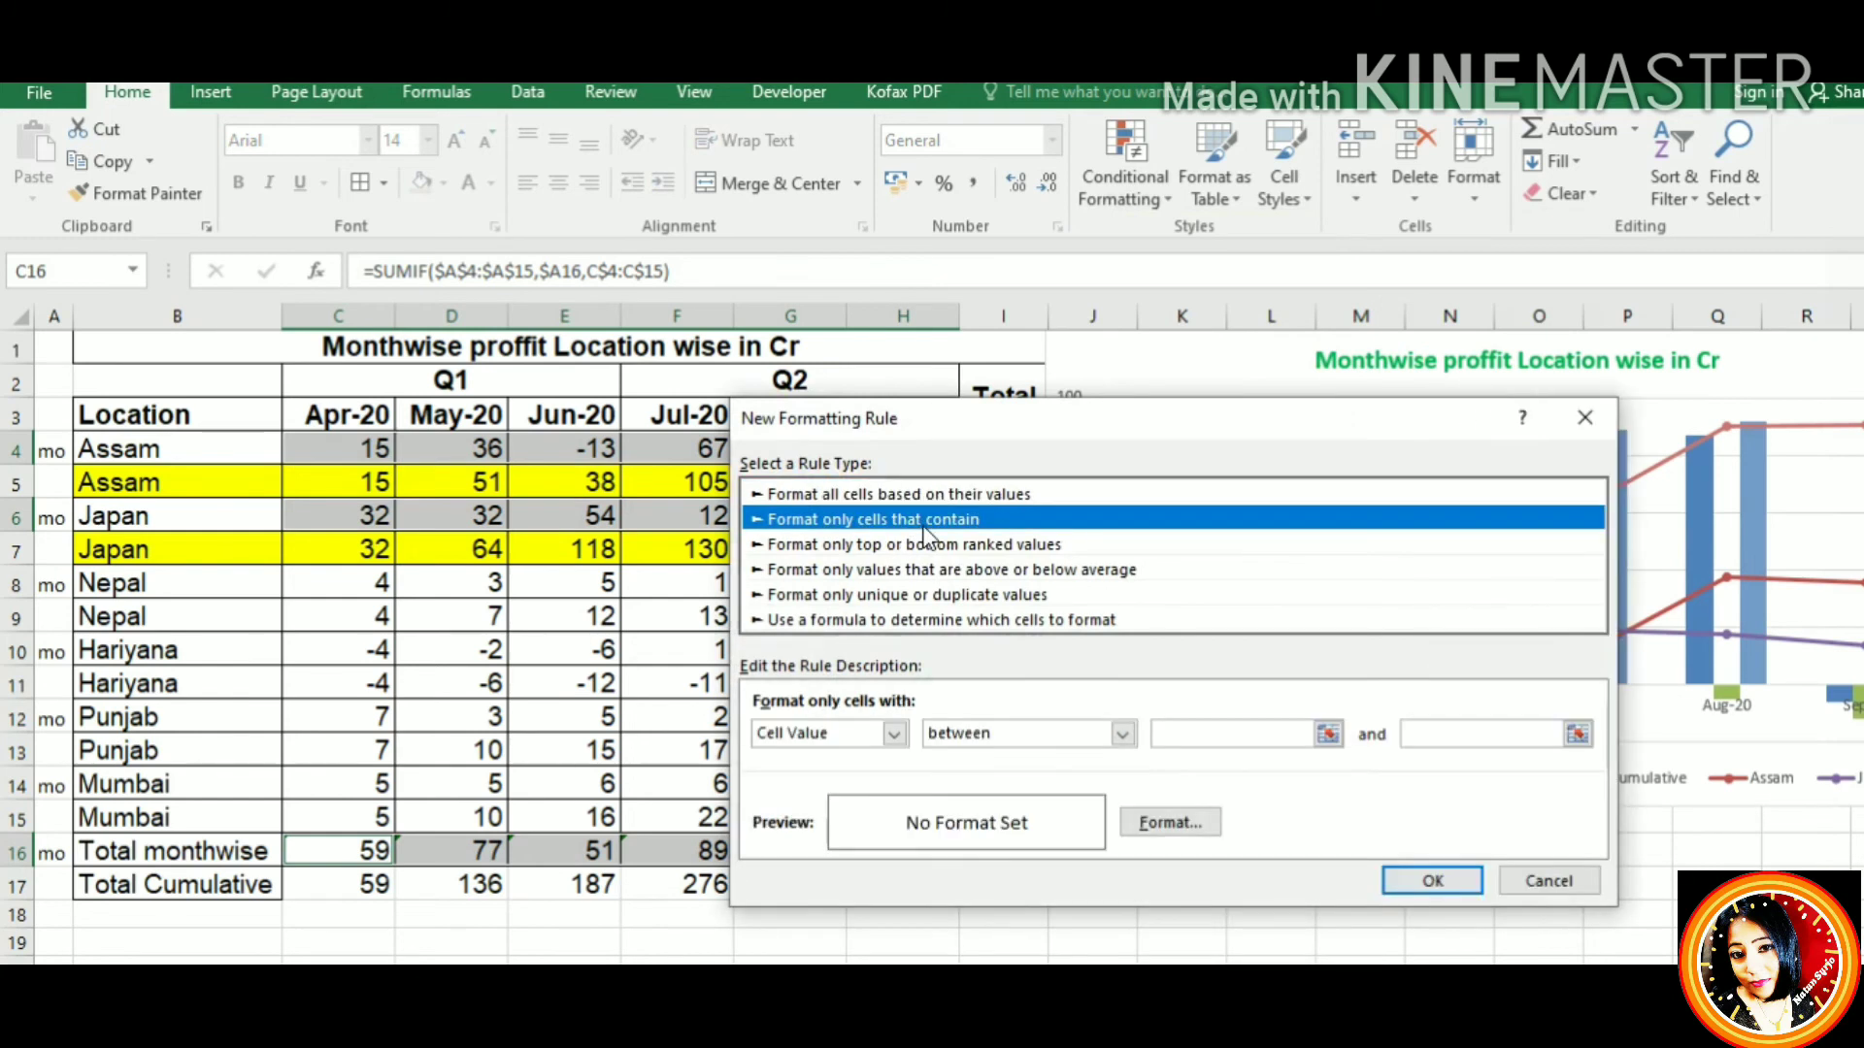
left_click(1124, 735)
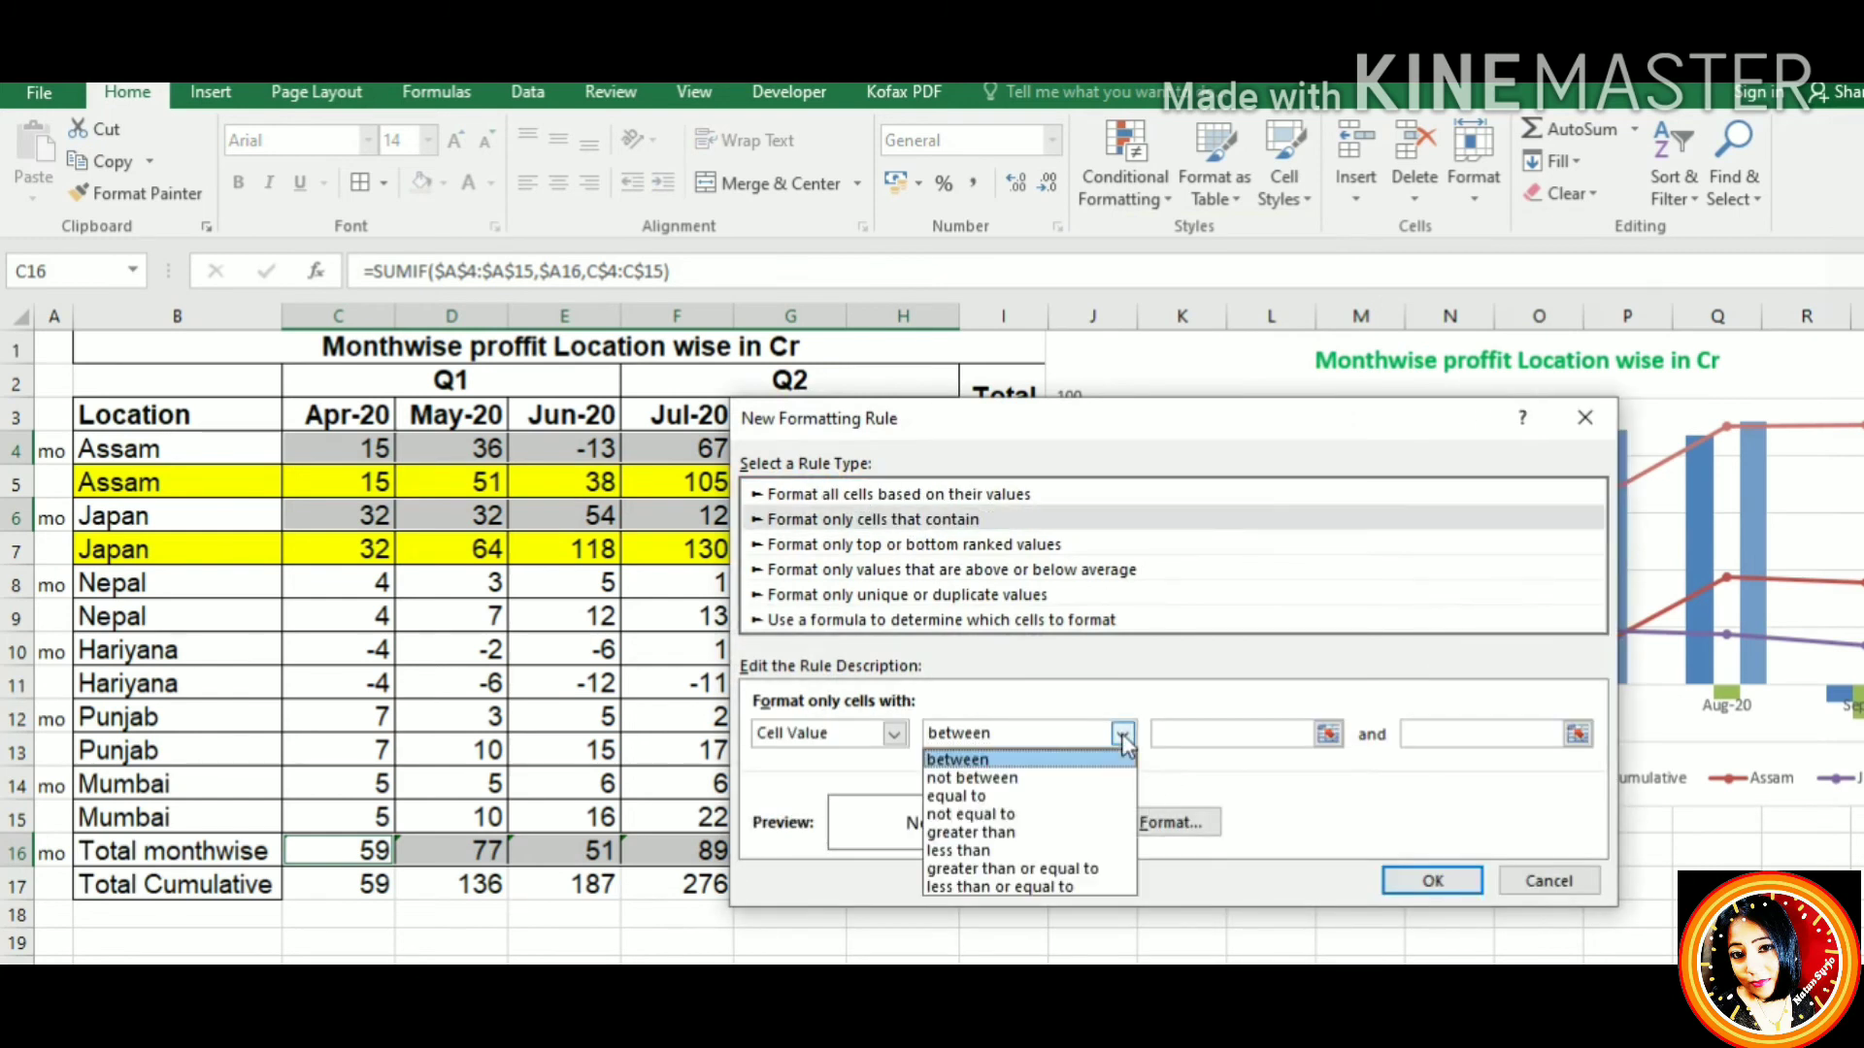
left_click(1089, 833)
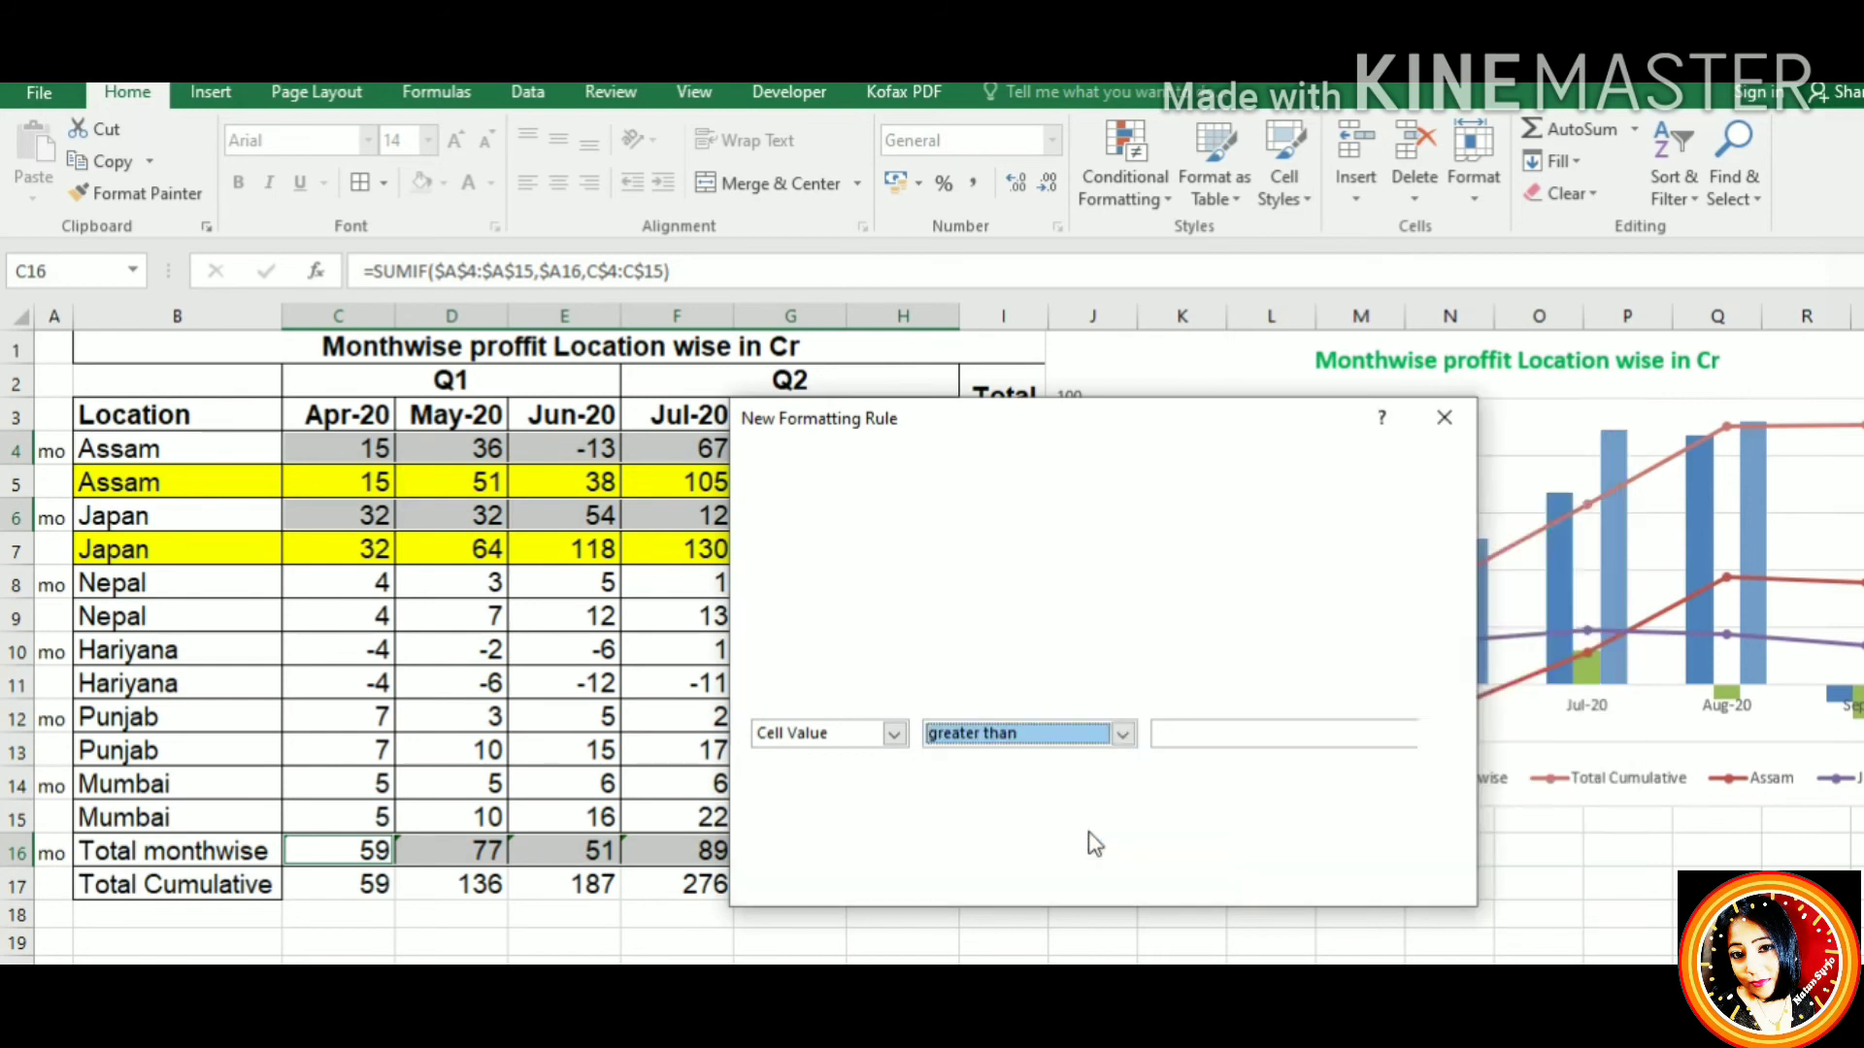
left_click(1193, 740)
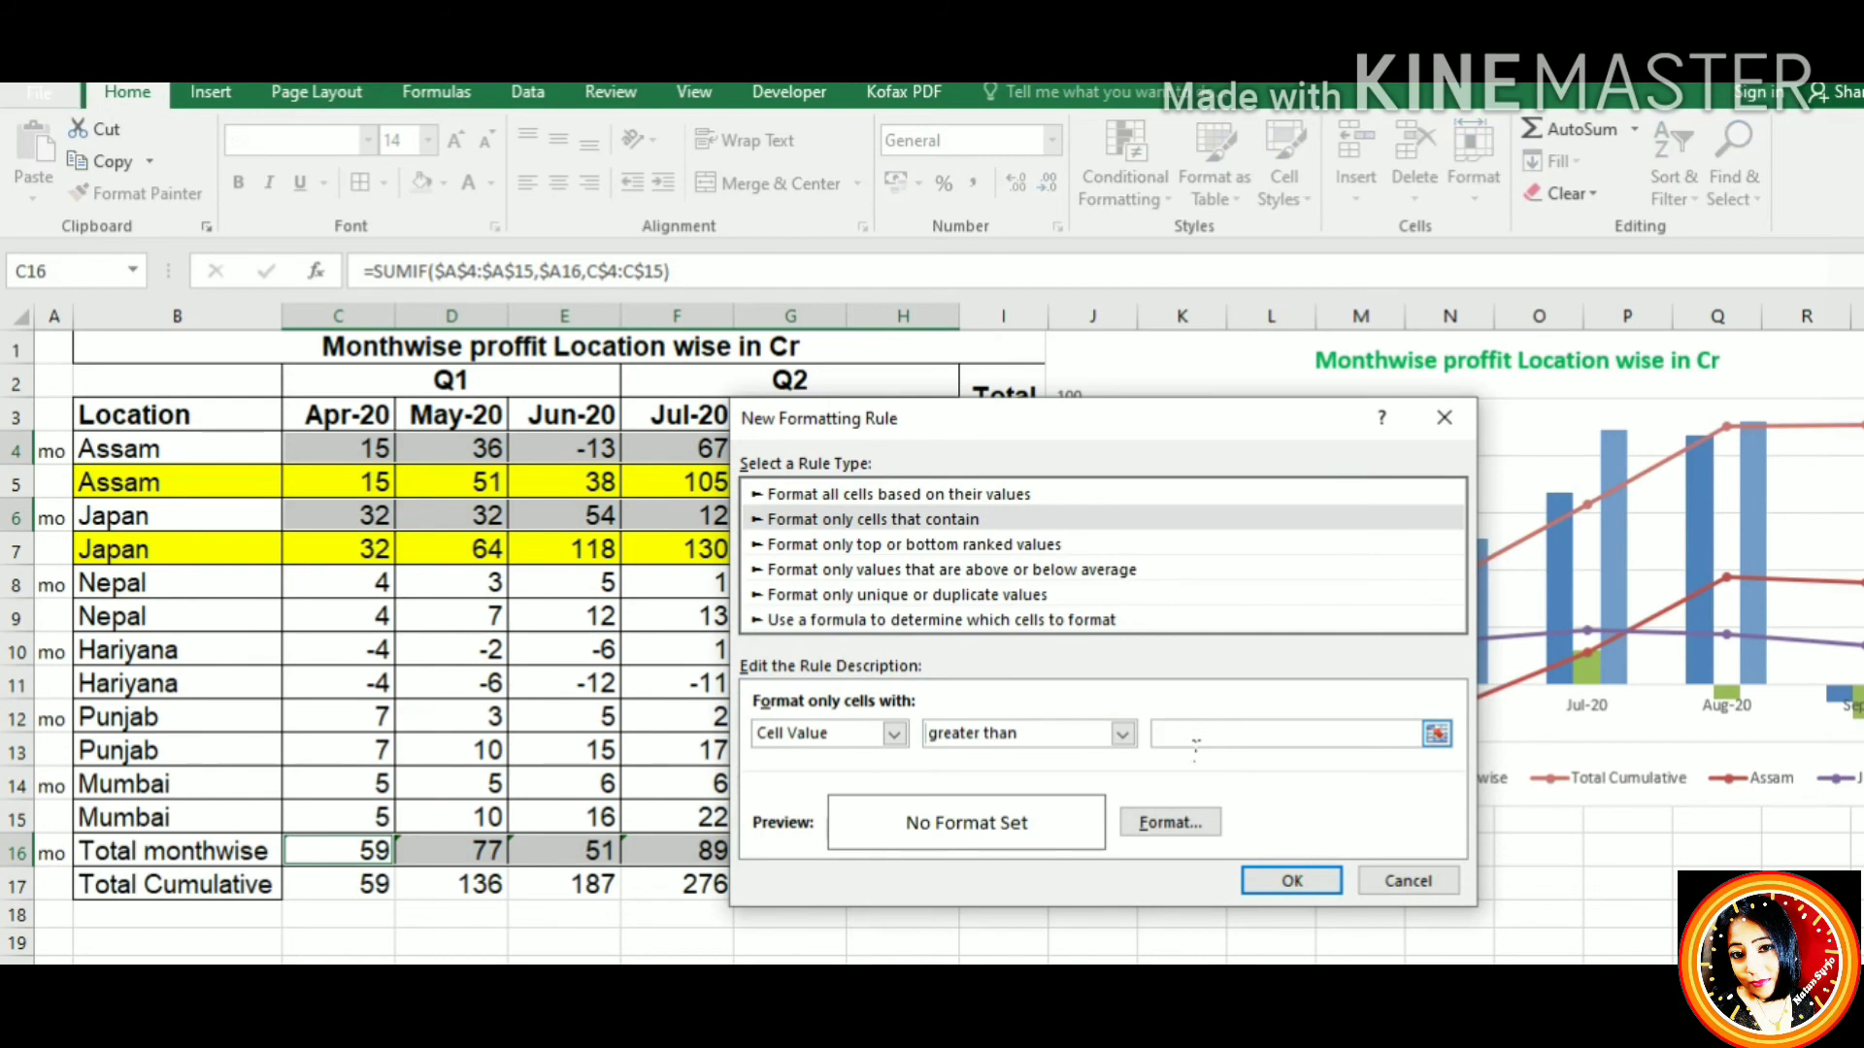
left_click(1289, 881)
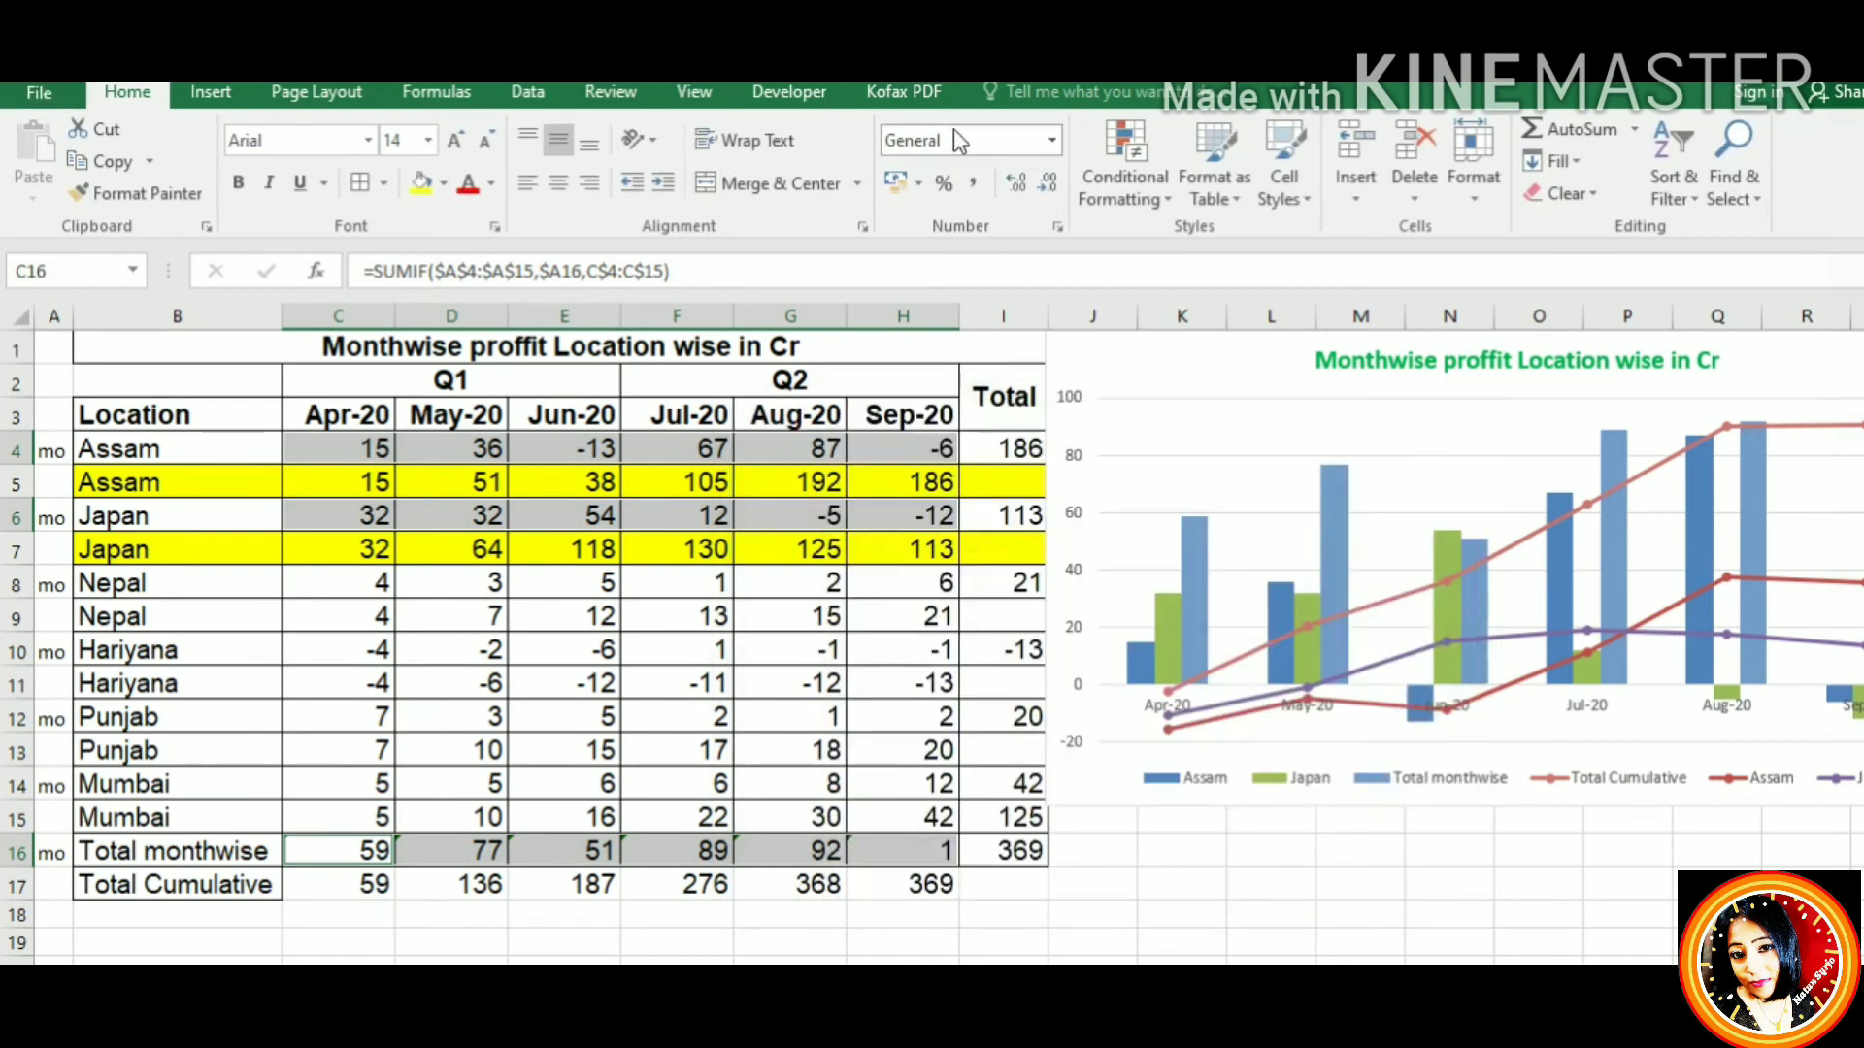
Edit the greater-than-90 rule in Manage Rules to use a green fill and apply it
left_click(1159, 206)
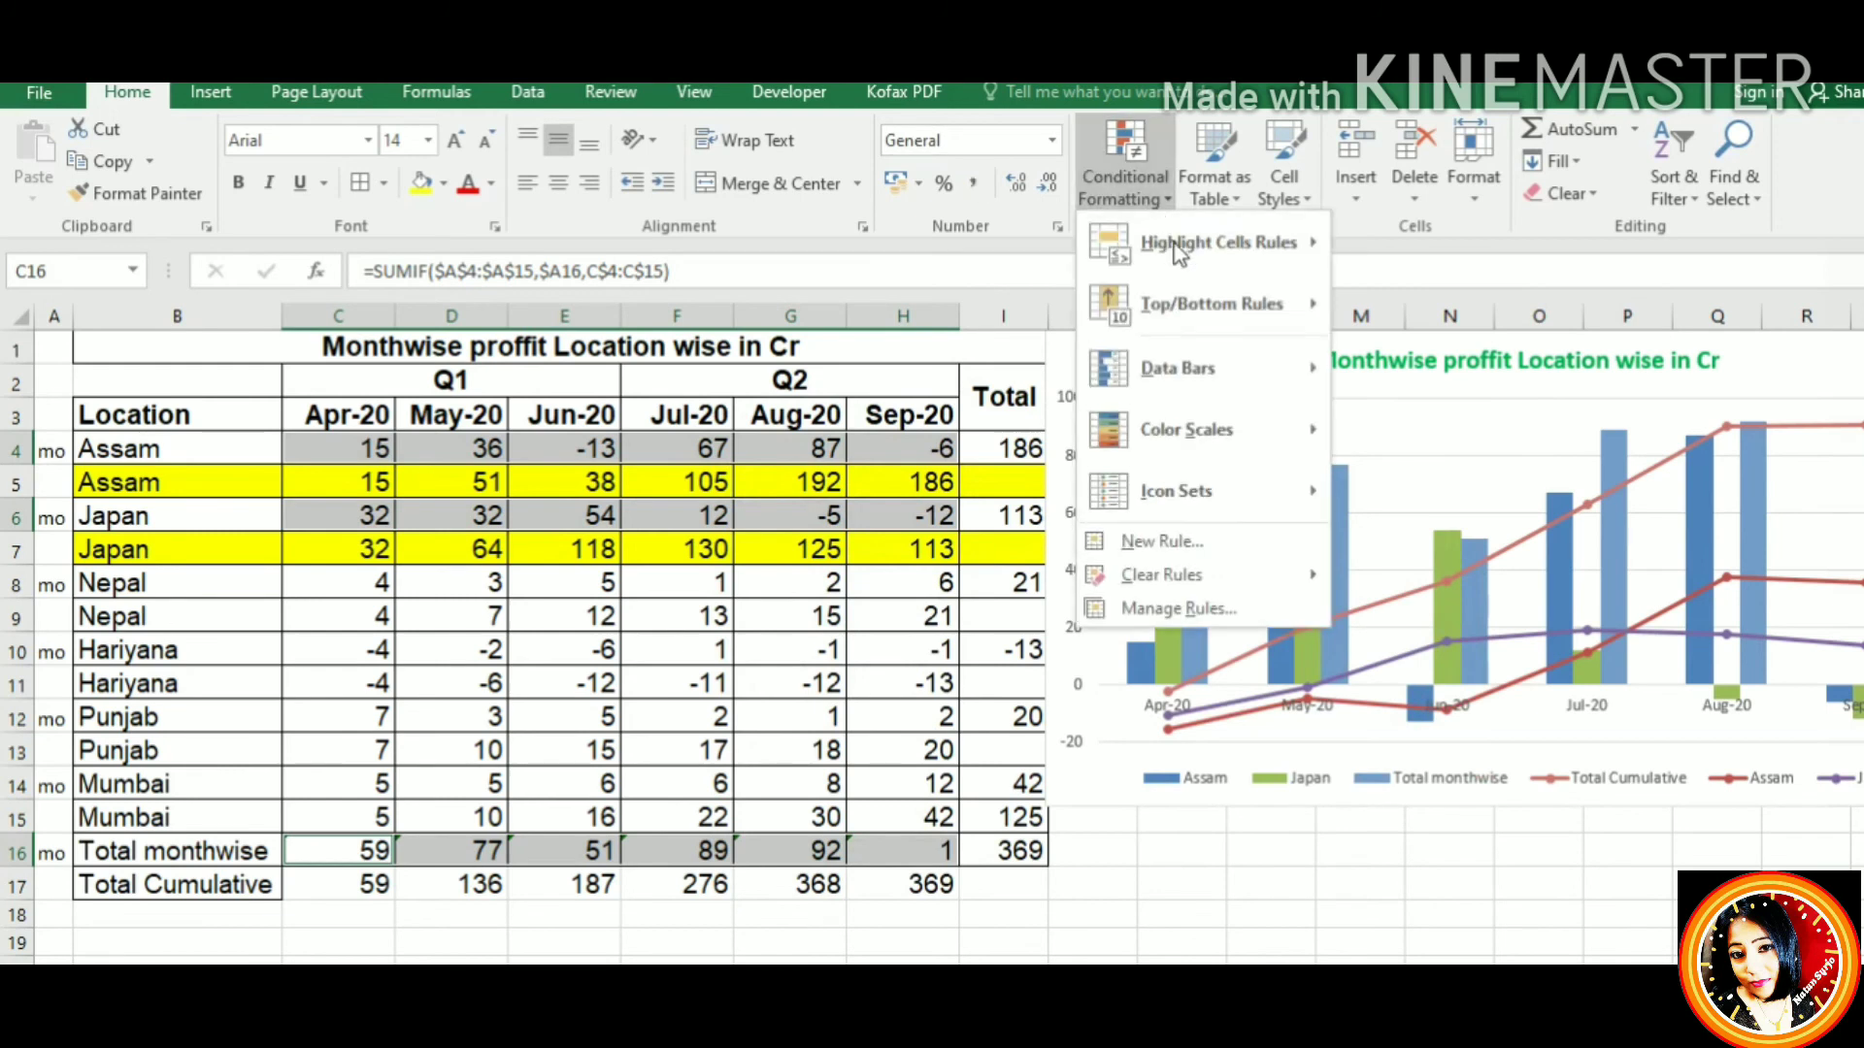
left_click(1221, 619)
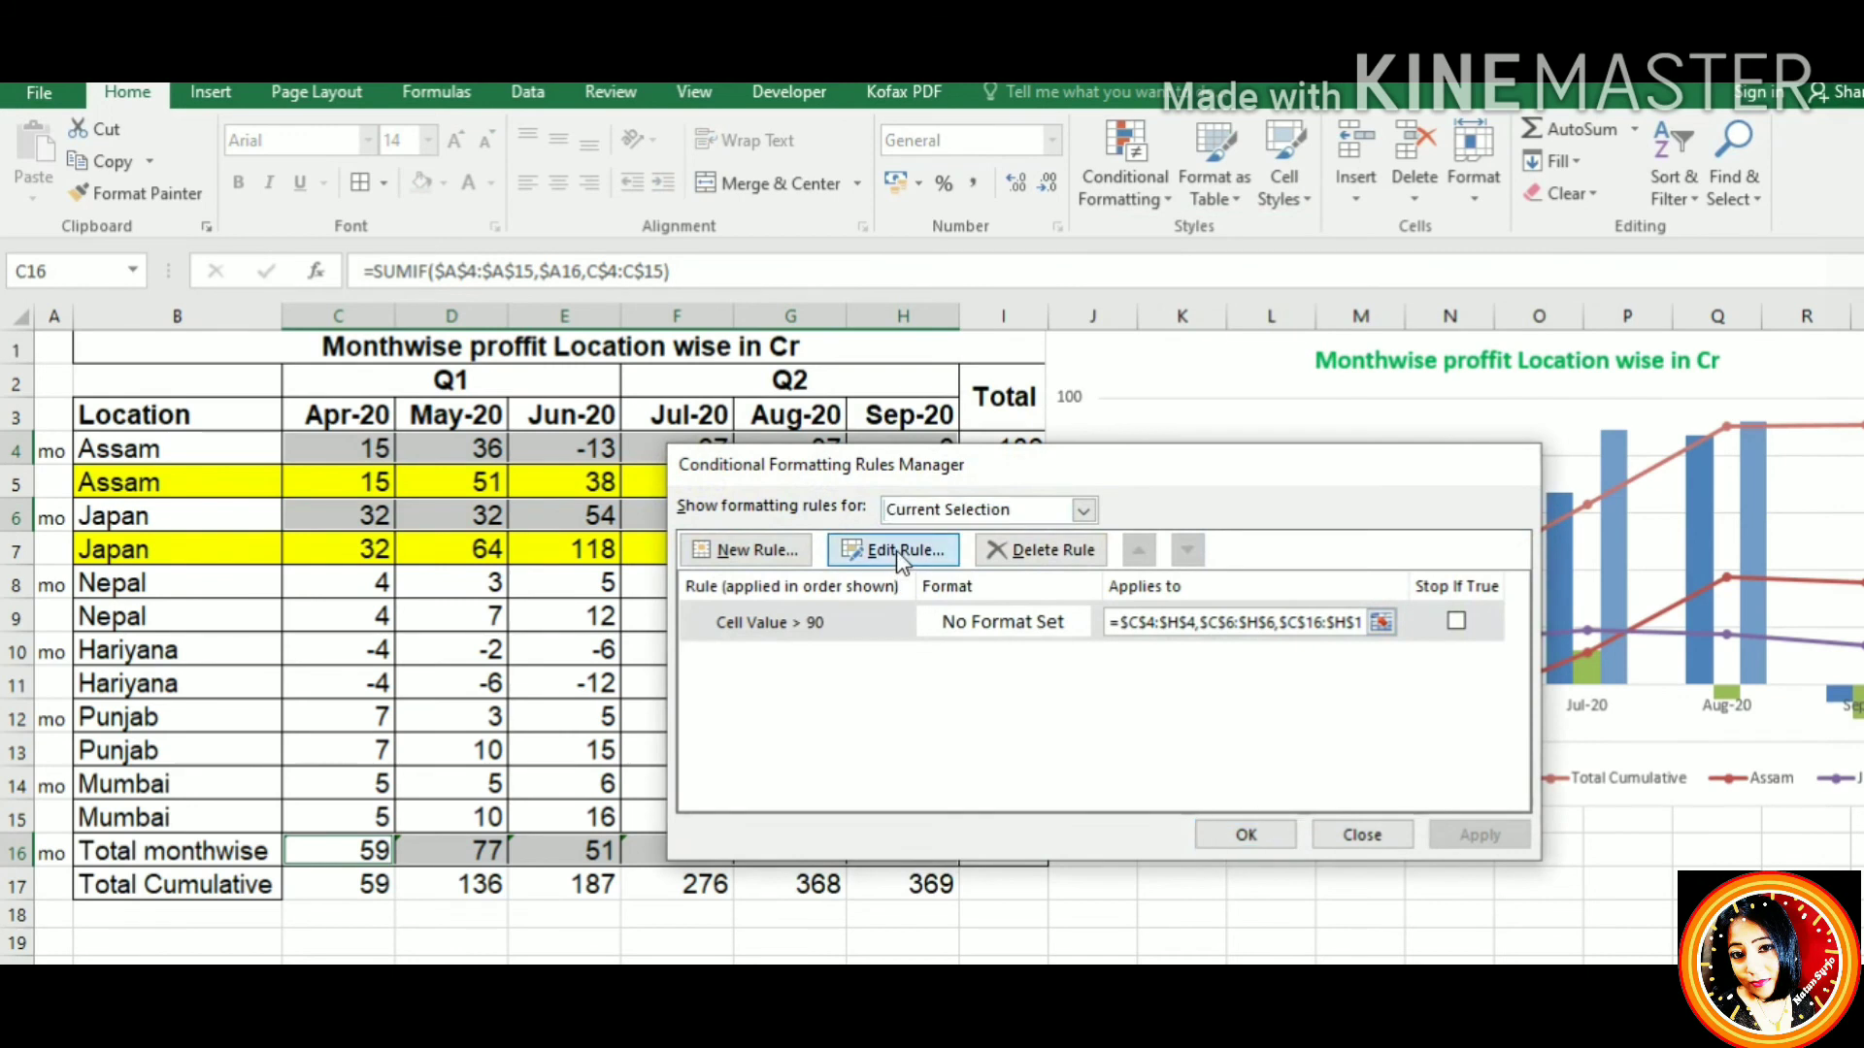
left_click(895, 550)
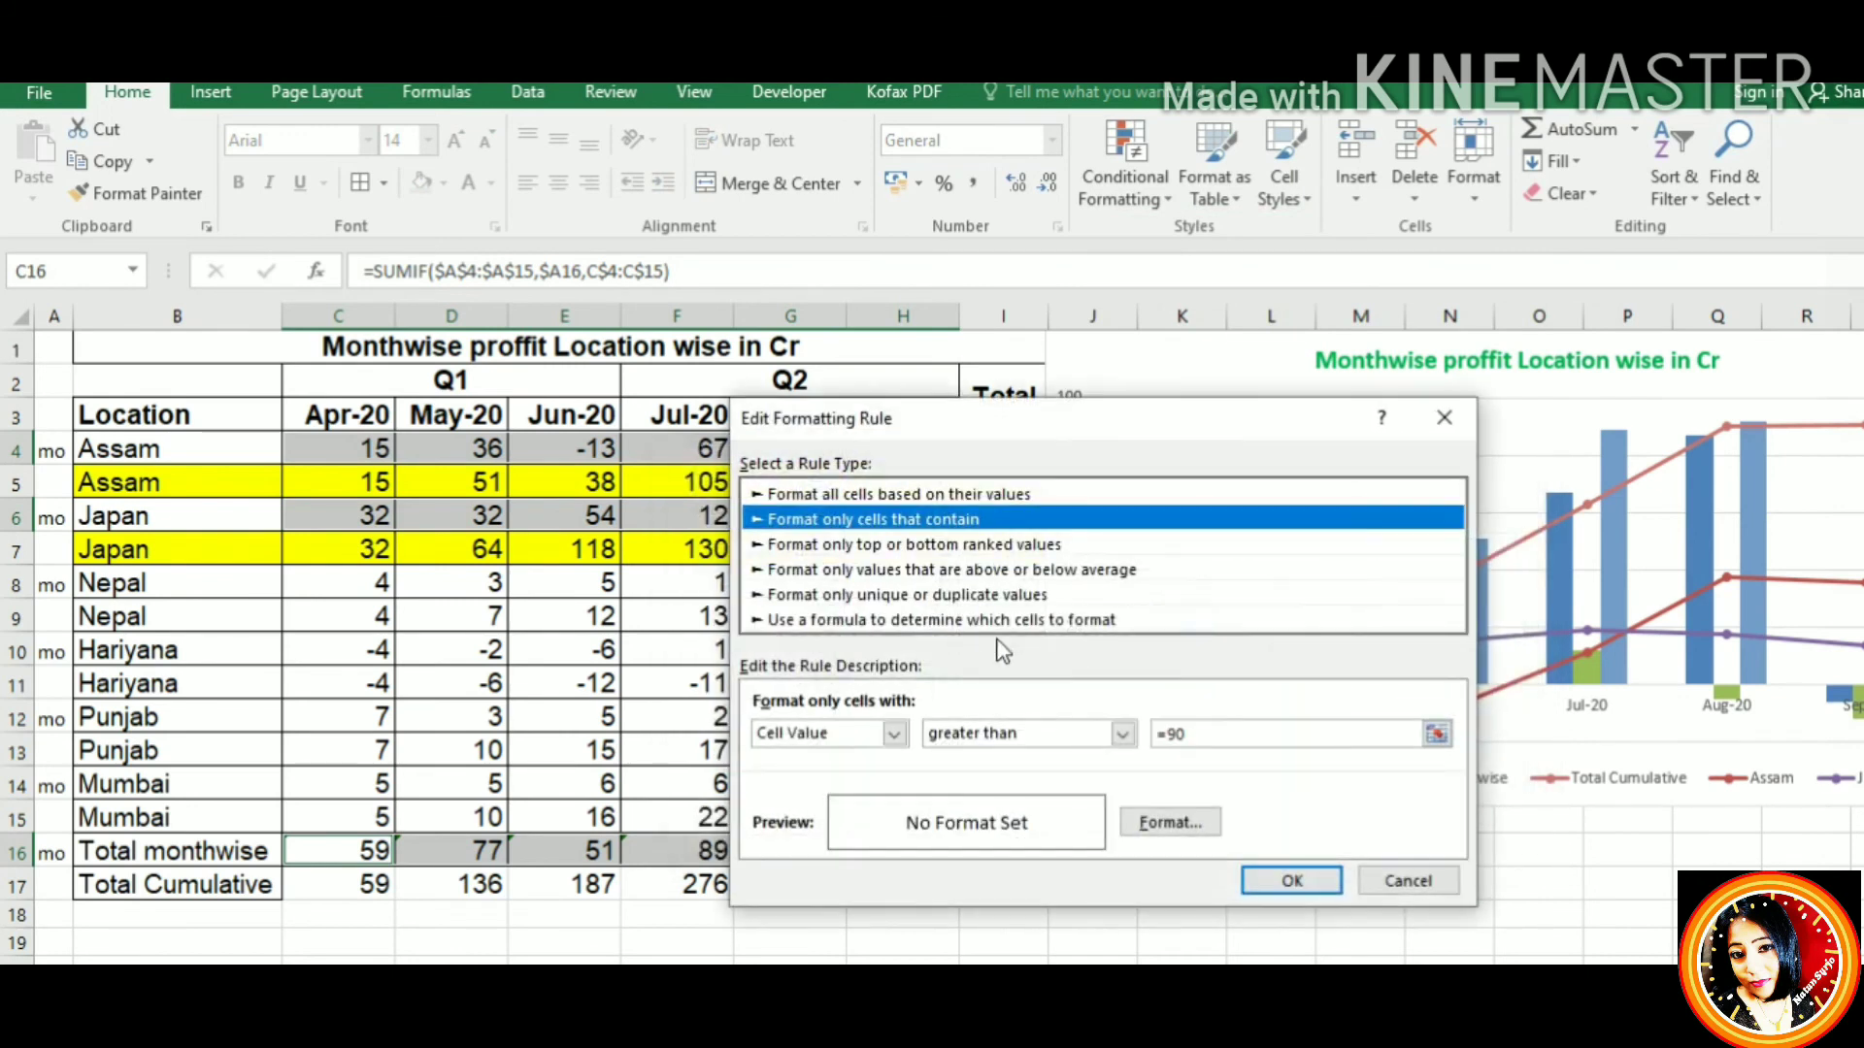
left_click(1170, 822)
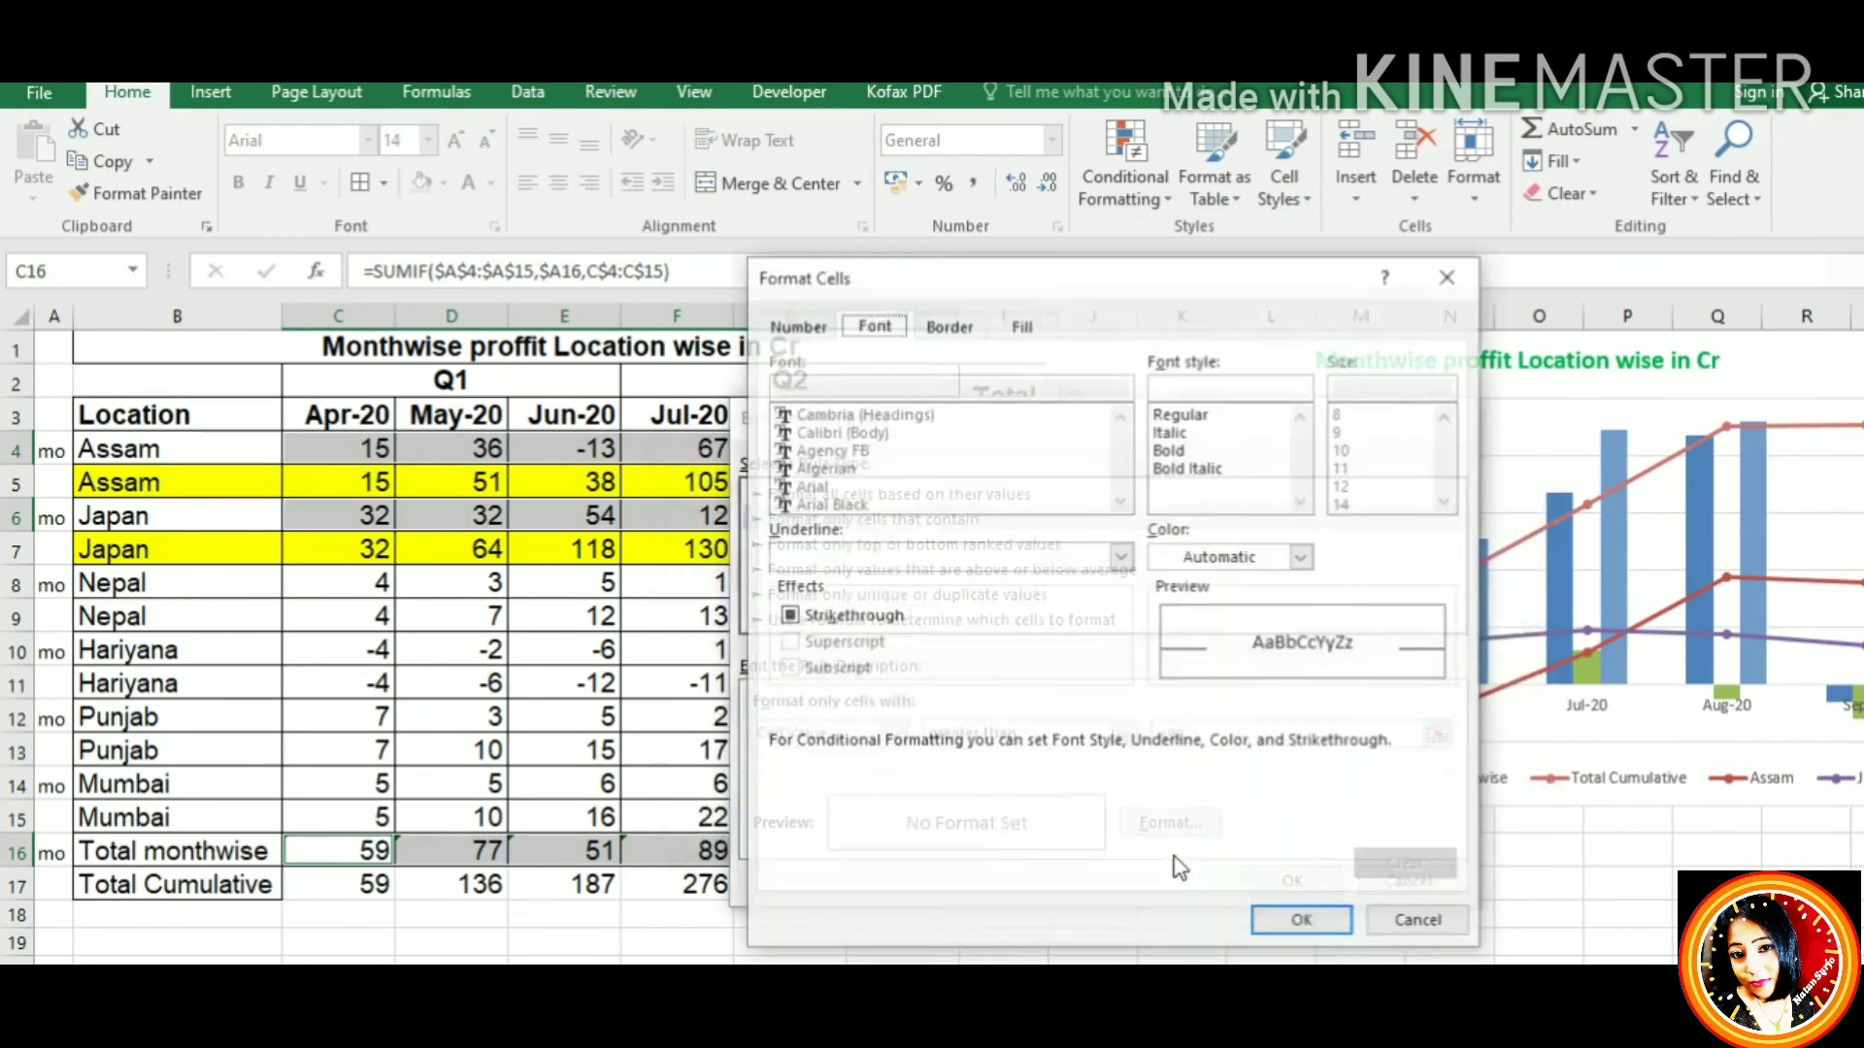
left_click(948, 326)
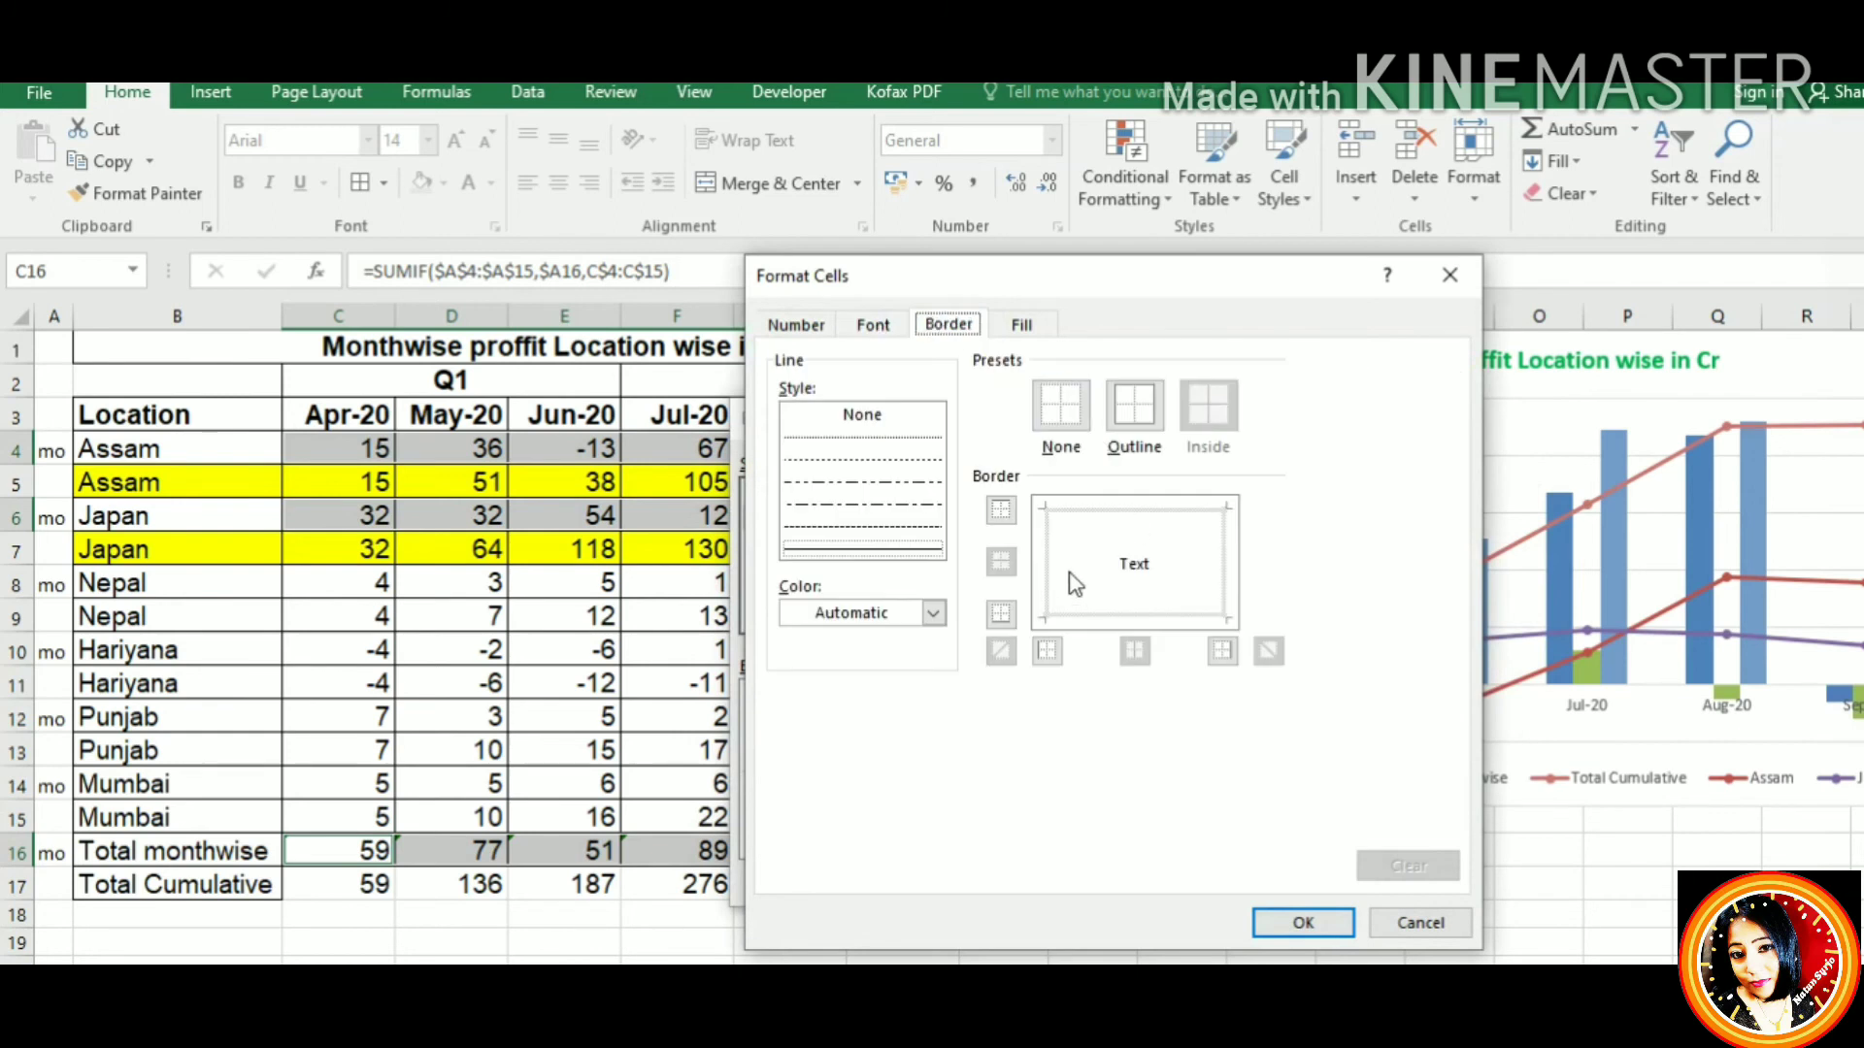
left_click(1023, 324)
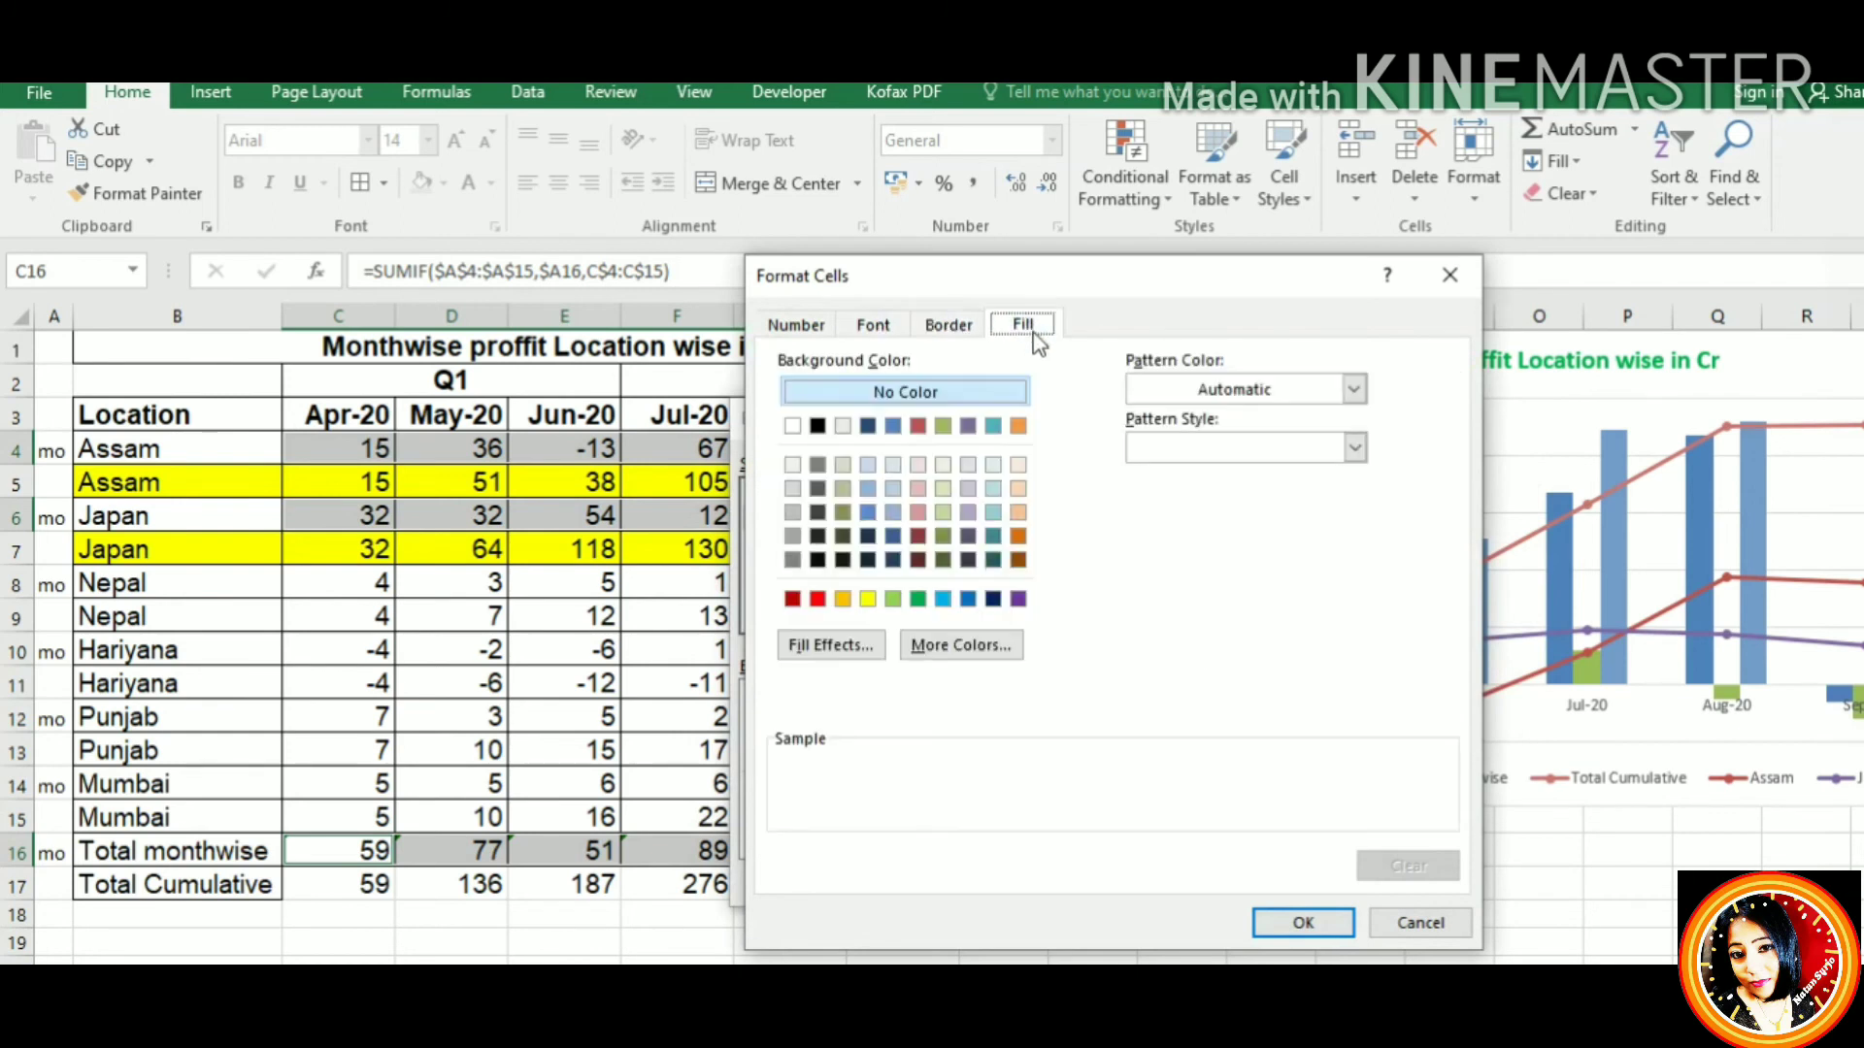
left_click(945, 537)
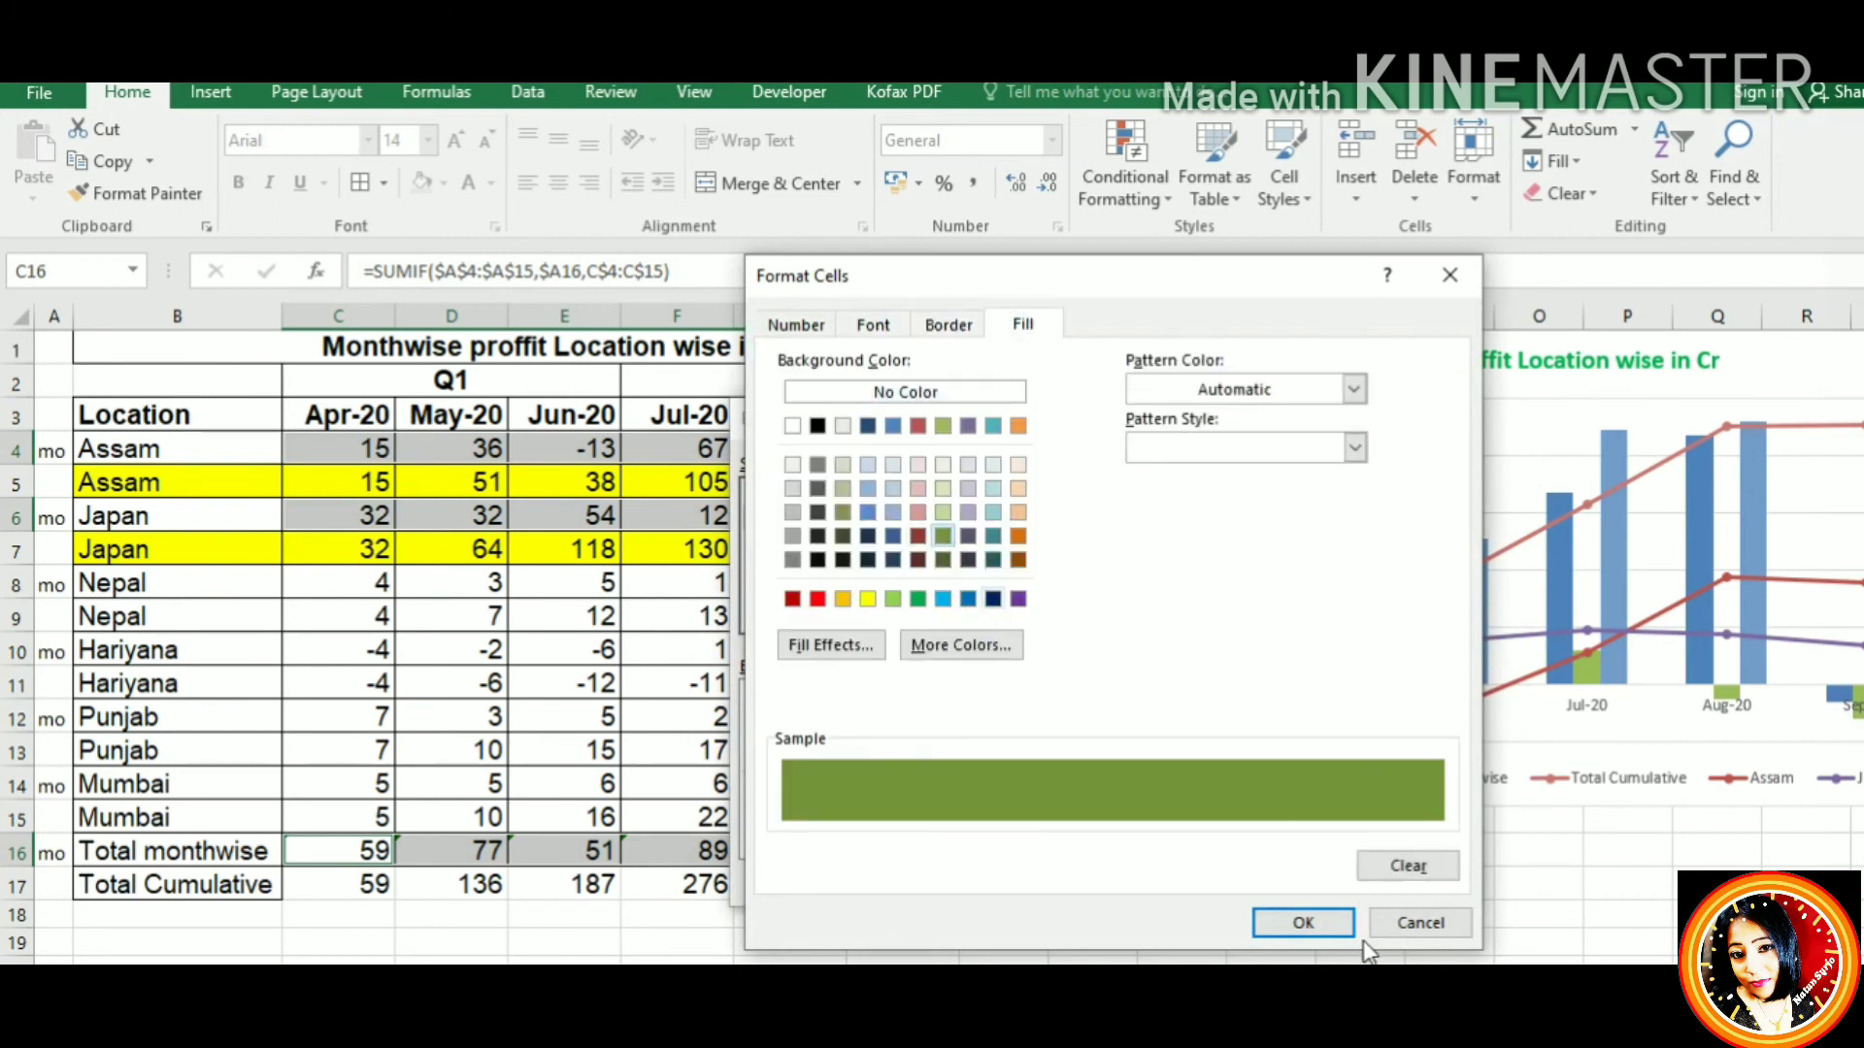
left_click(1302, 922)
left_click(1291, 880)
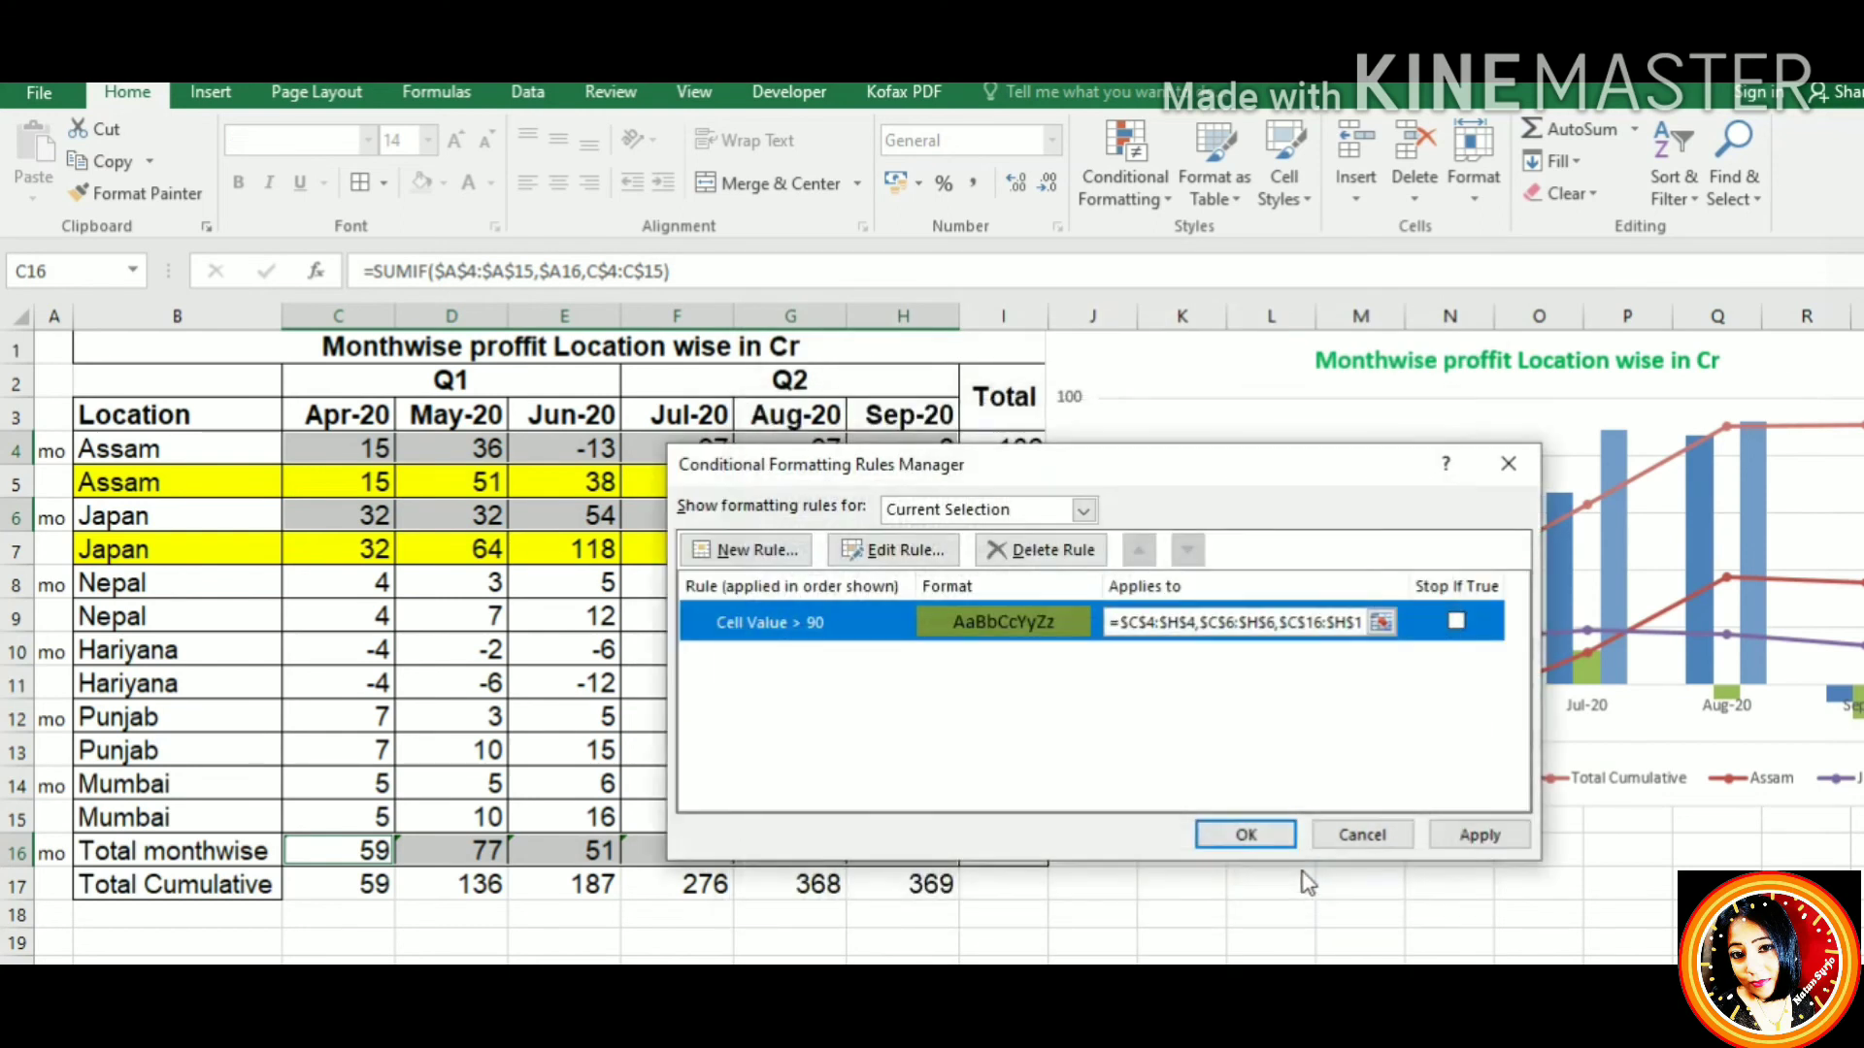
left_click(1456, 836)
left_click(1252, 833)
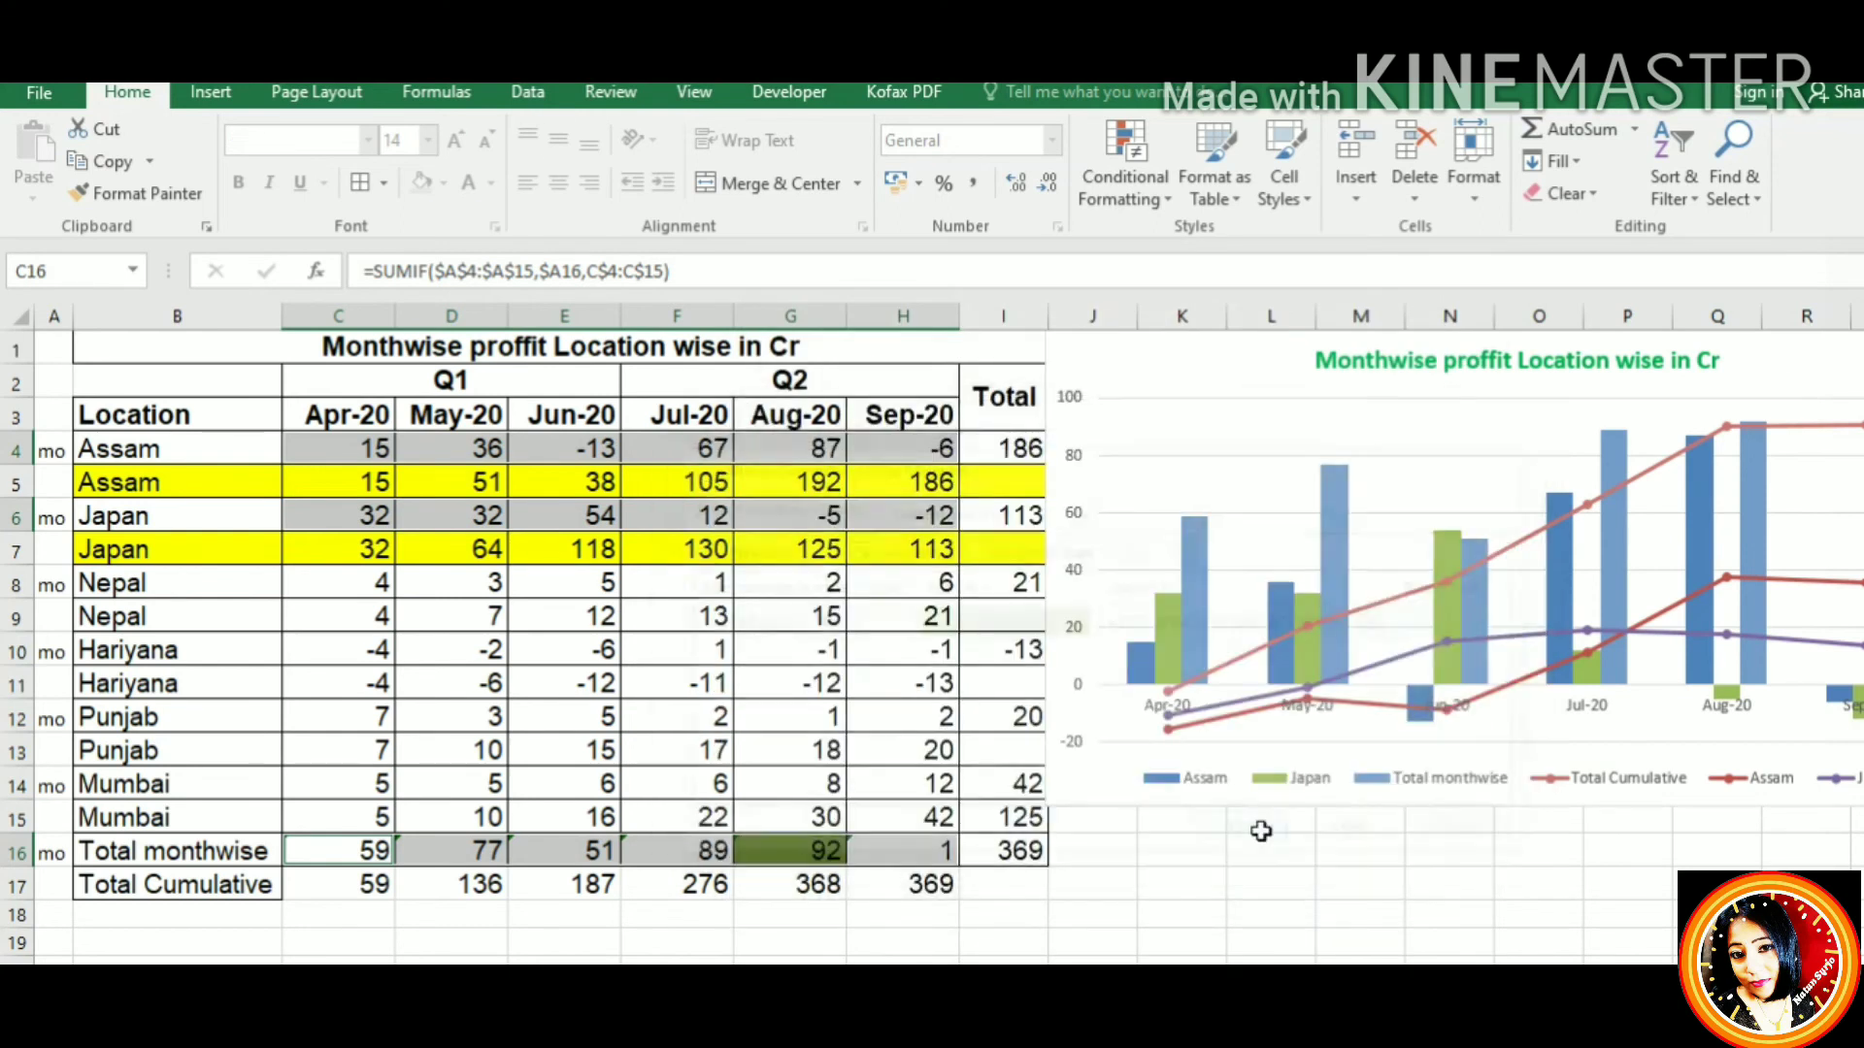
Move the chart to the right of the table and clear Assam's Jun-20 value in E4
left_click(708, 780)
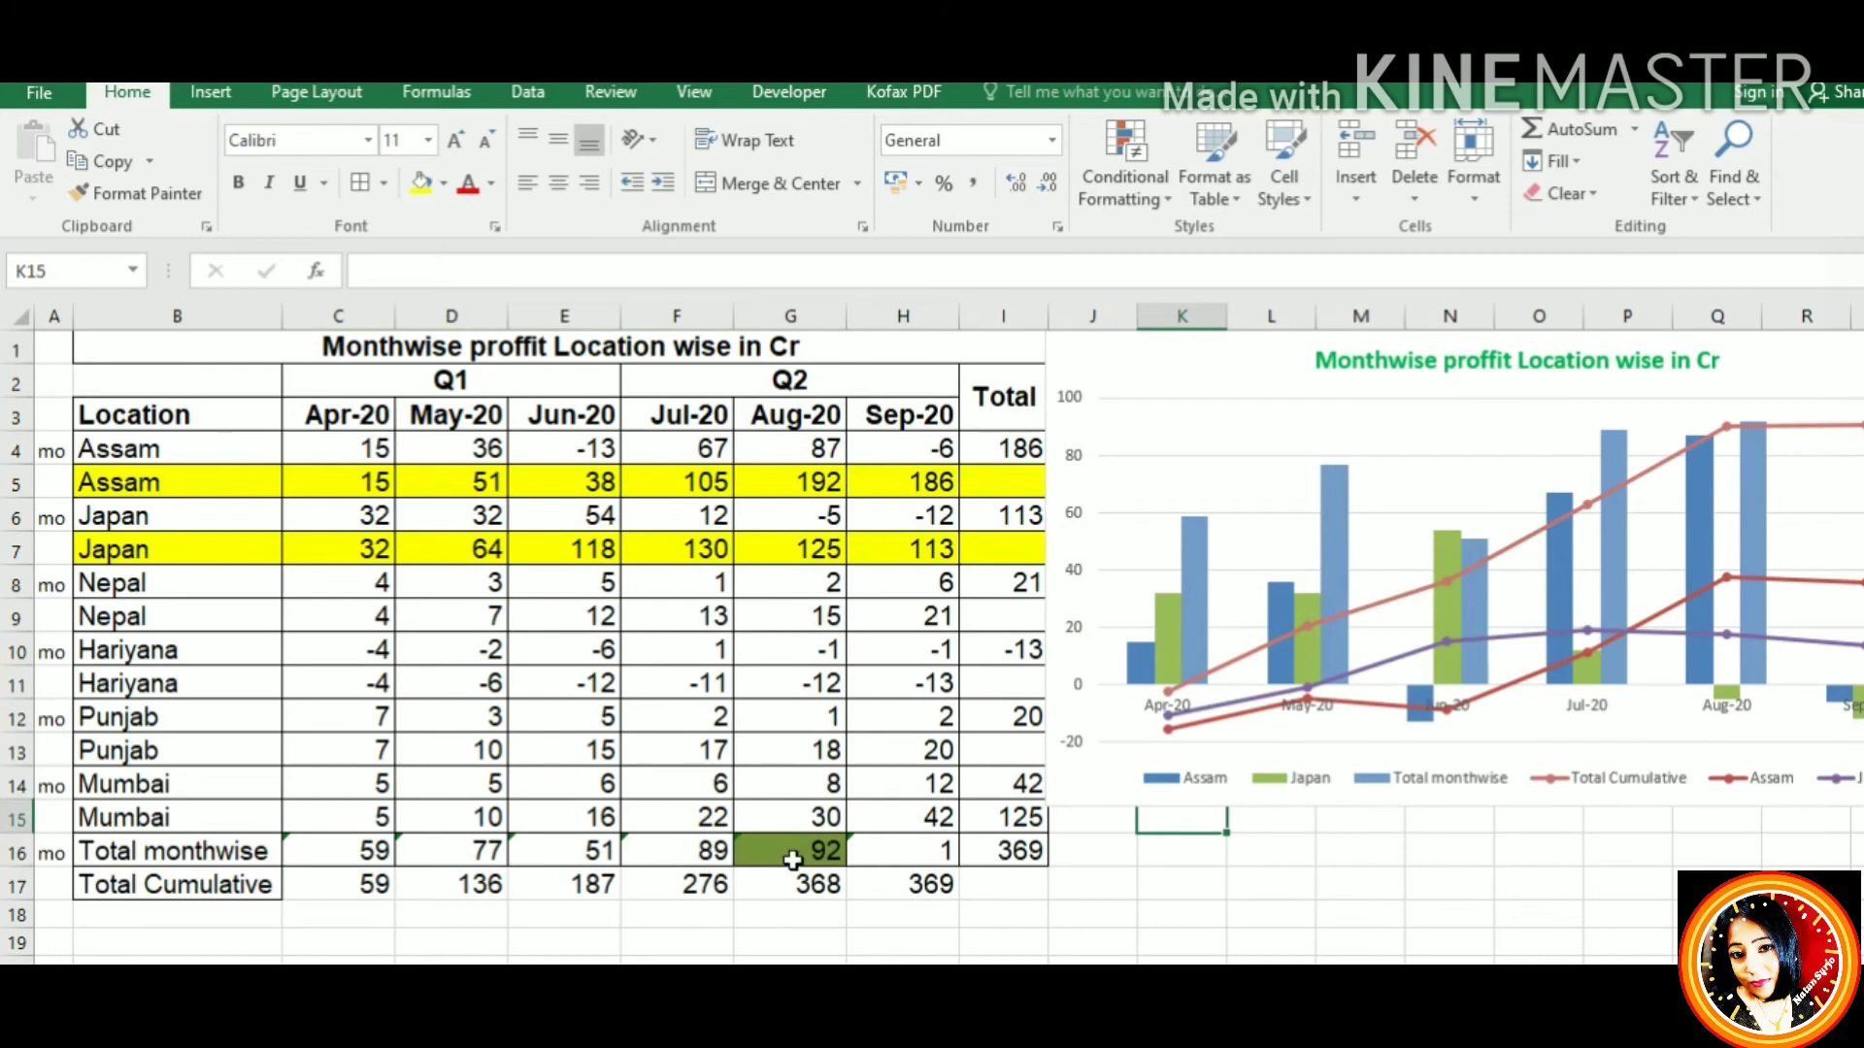
left_click(791, 855)
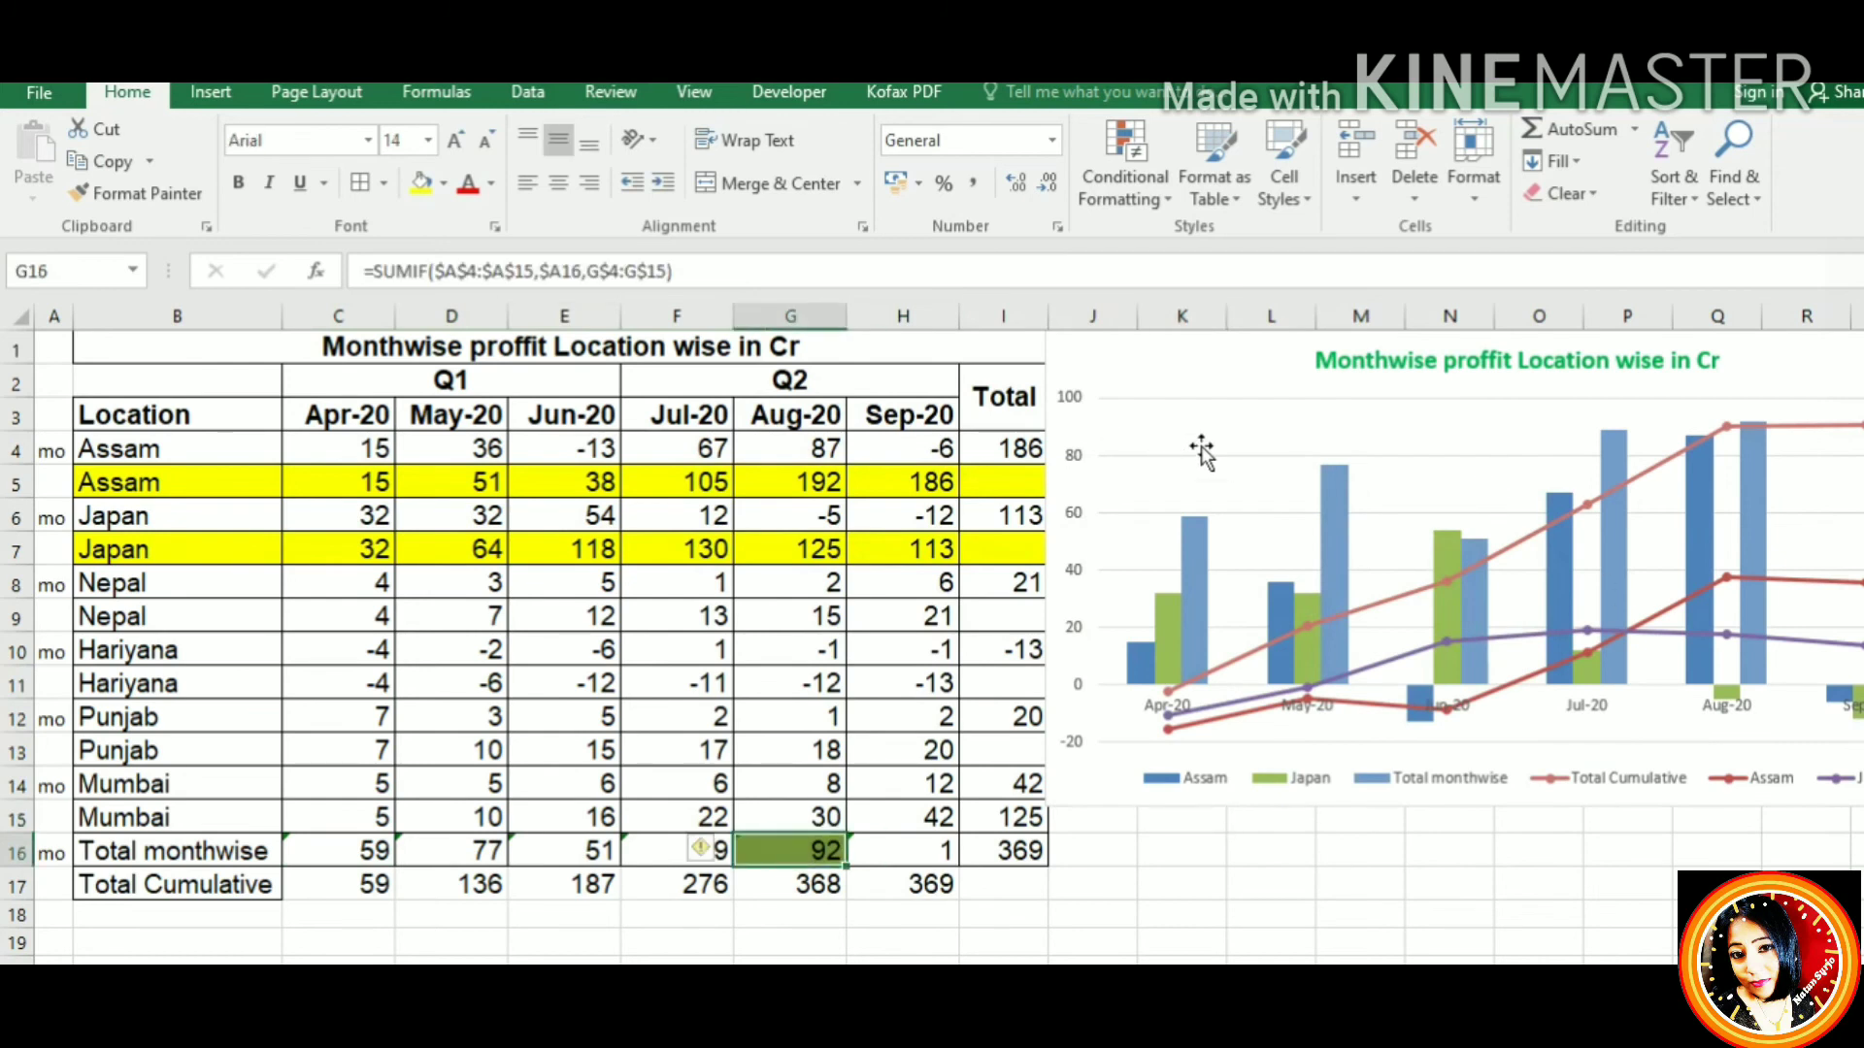
left_click_drag(1209, 403, 678, 412)
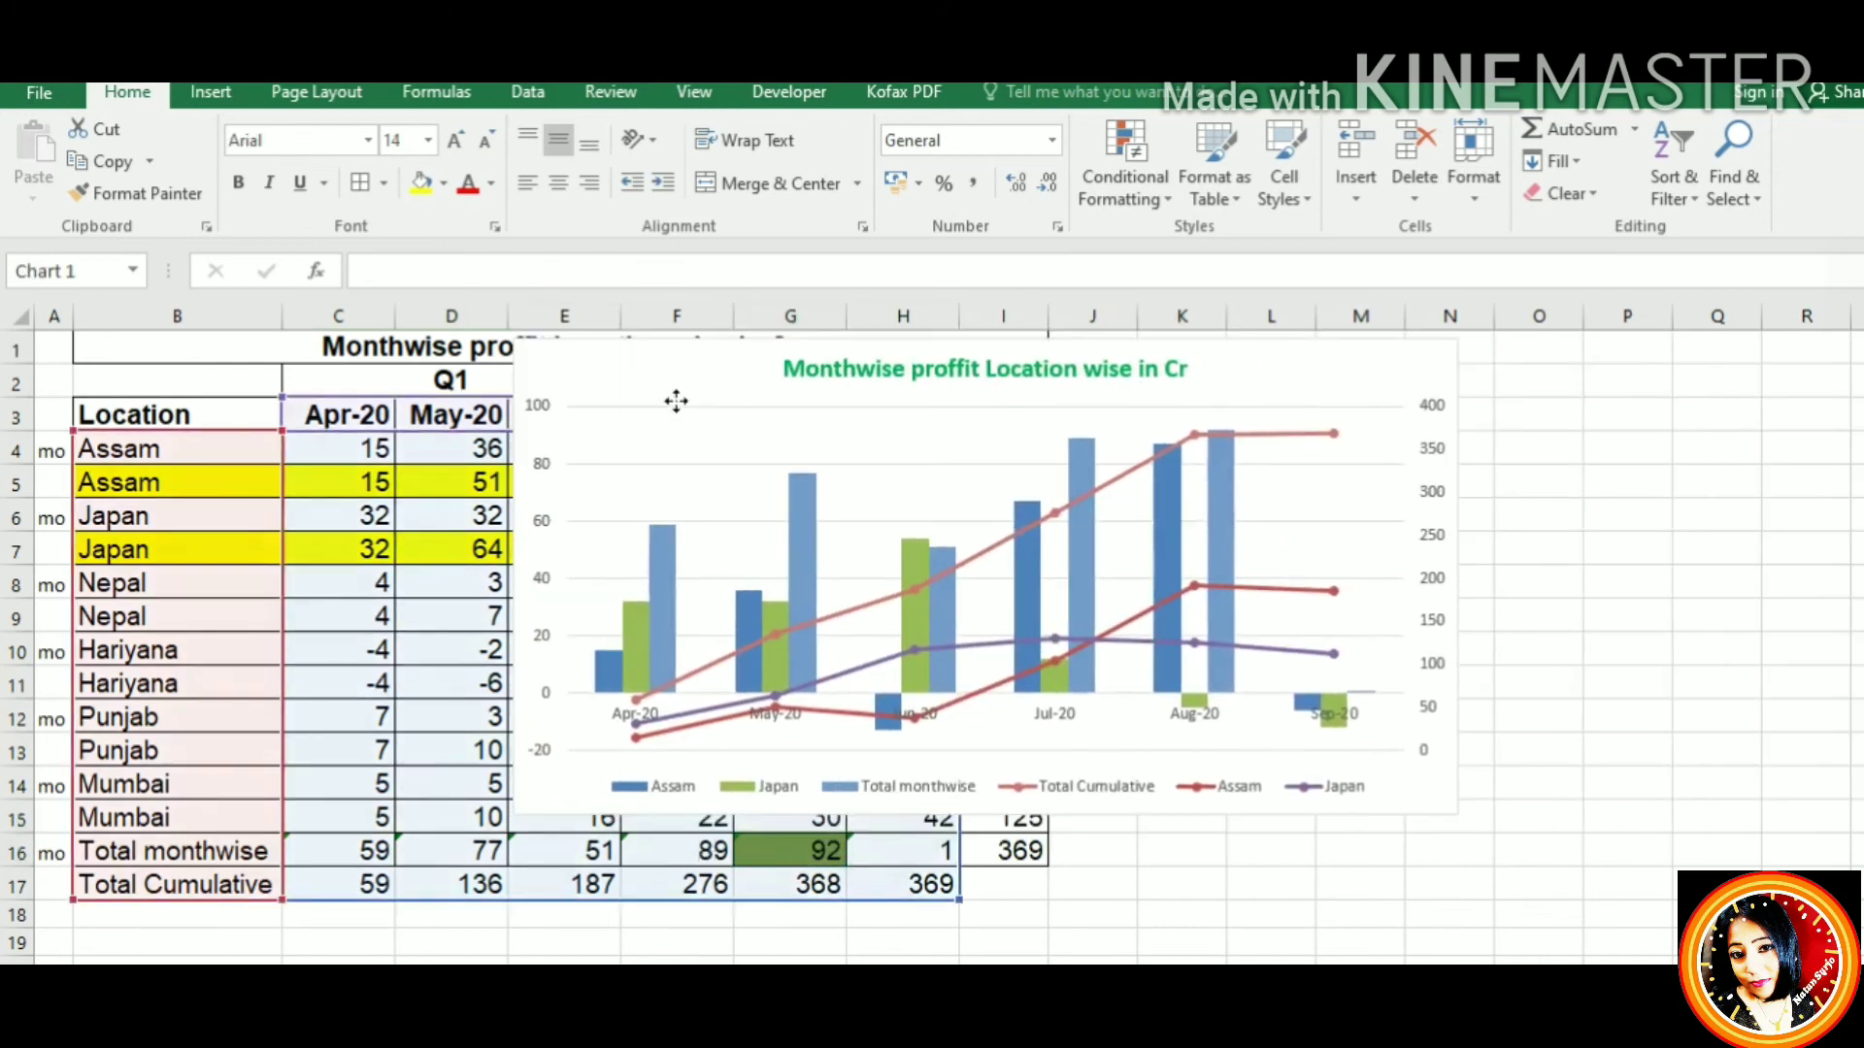
left_click(541, 471)
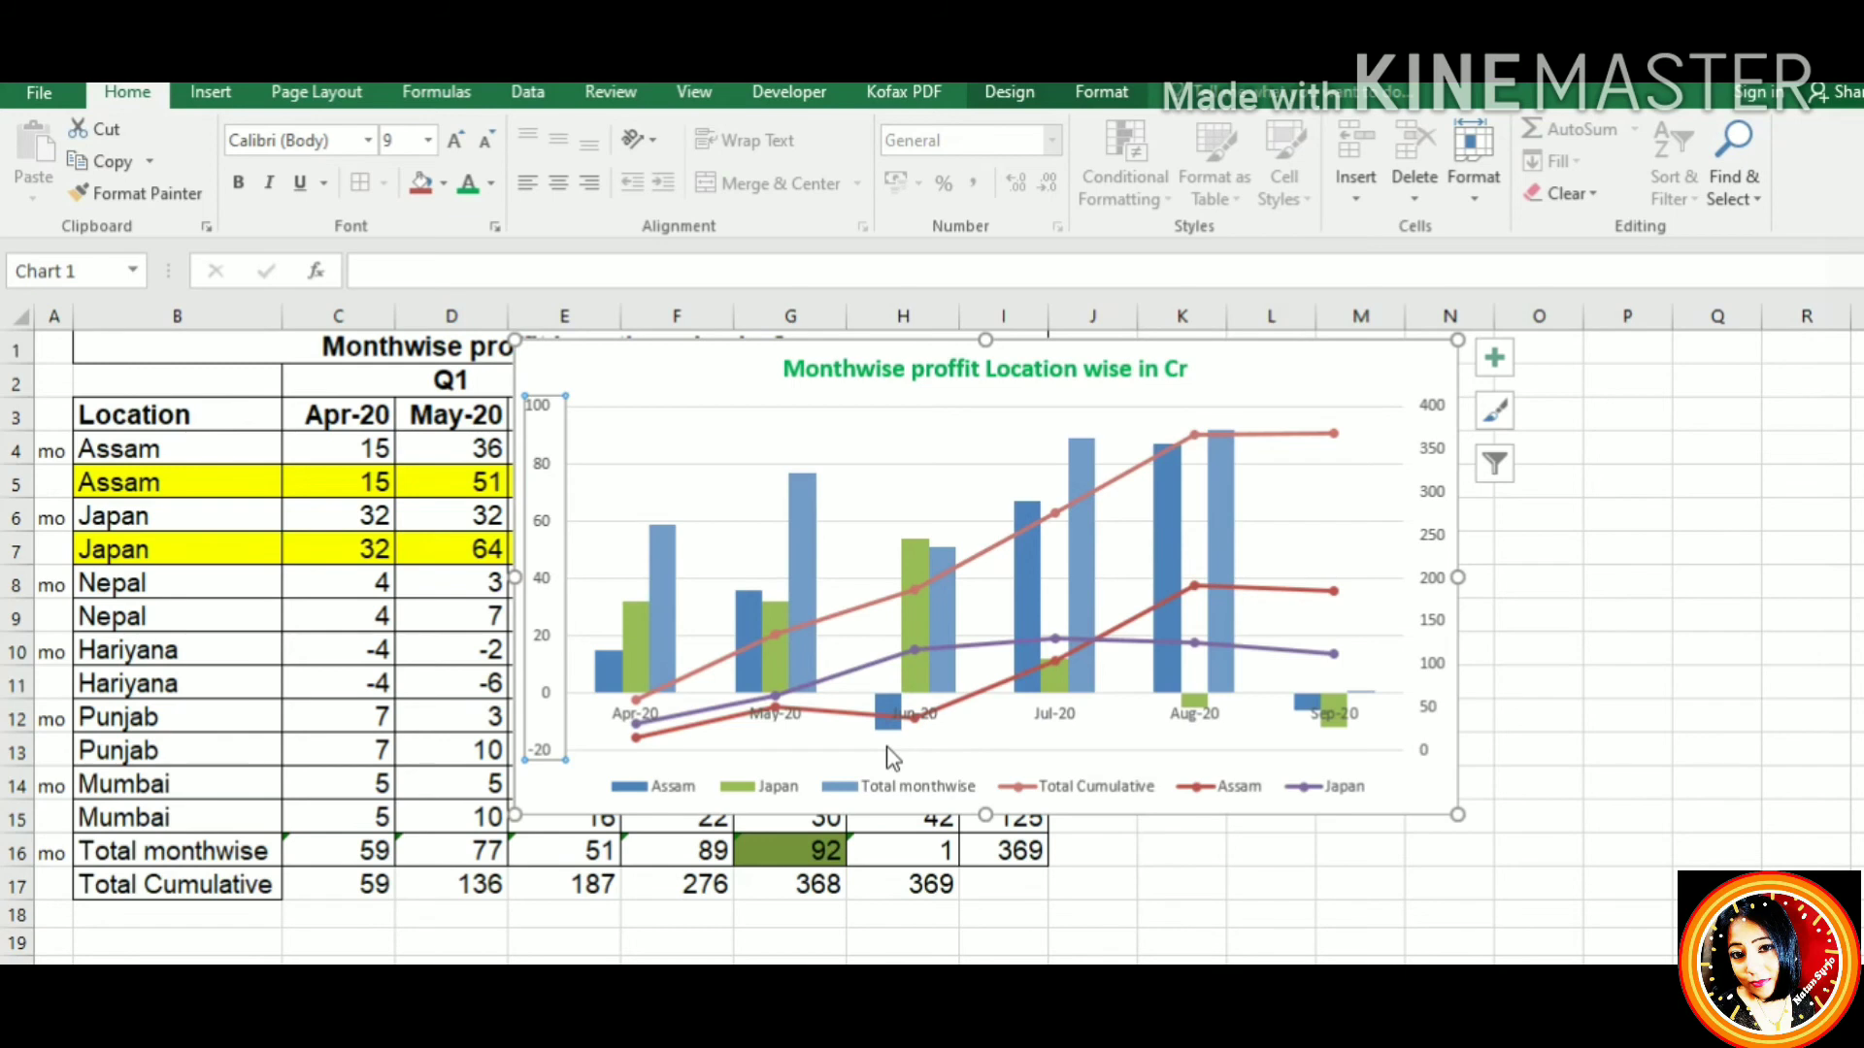
left_click_drag(1311, 398, 1619, 400)
left_click(587, 456)
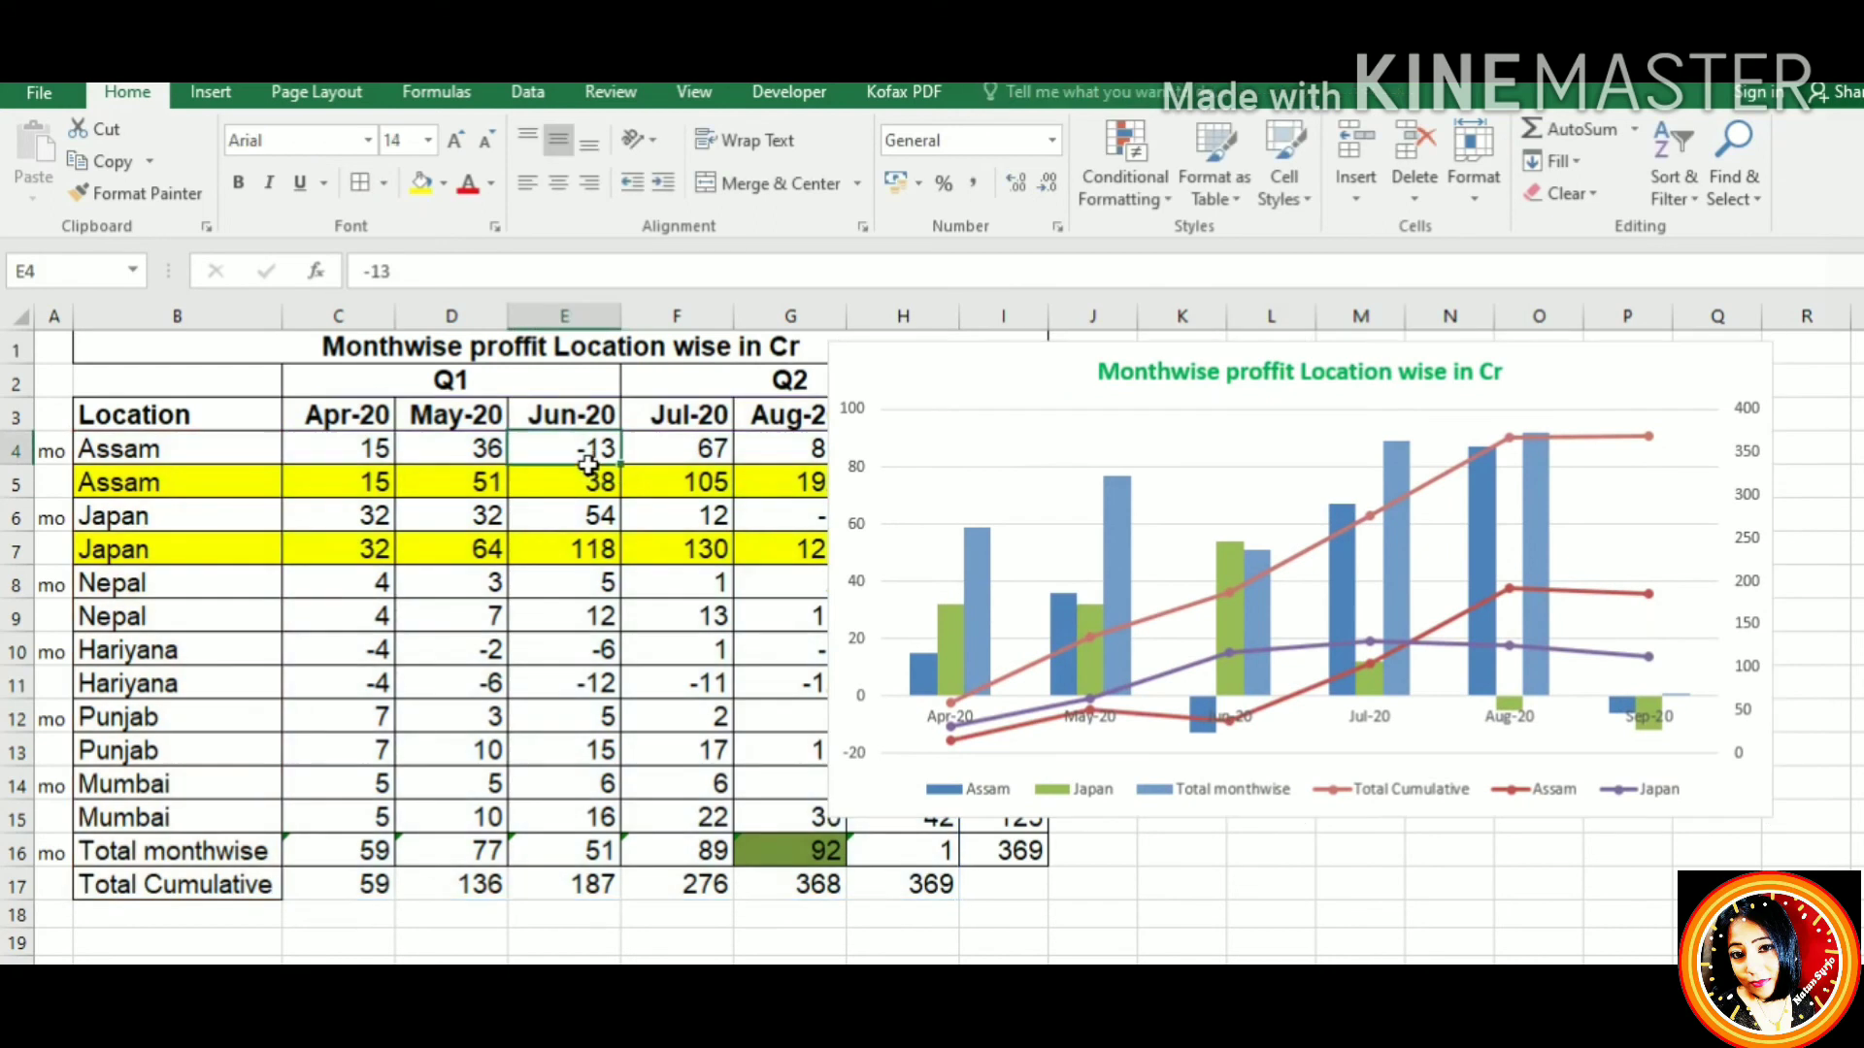
key("Delete")
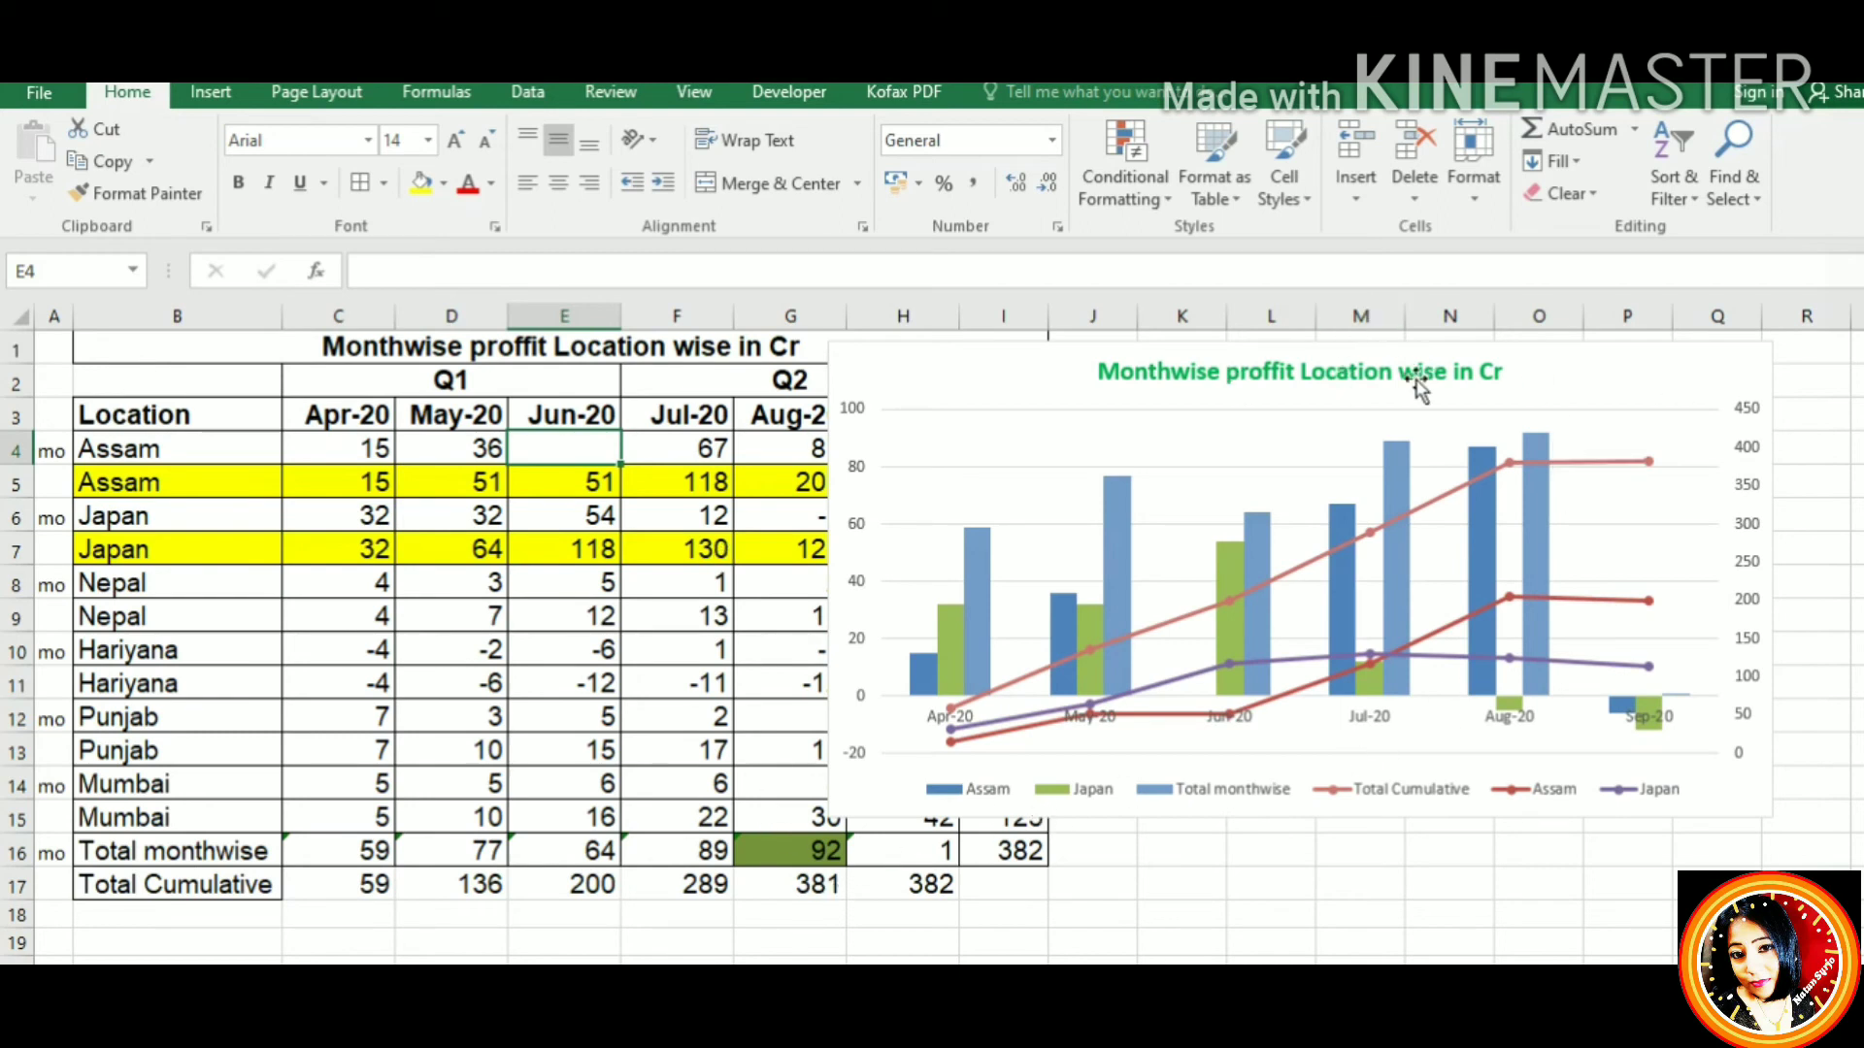
Move the chart below row 10 and clear Japan's Aug-20 and Sep-20 values
left_click_drag(1547, 387, 1417, 714)
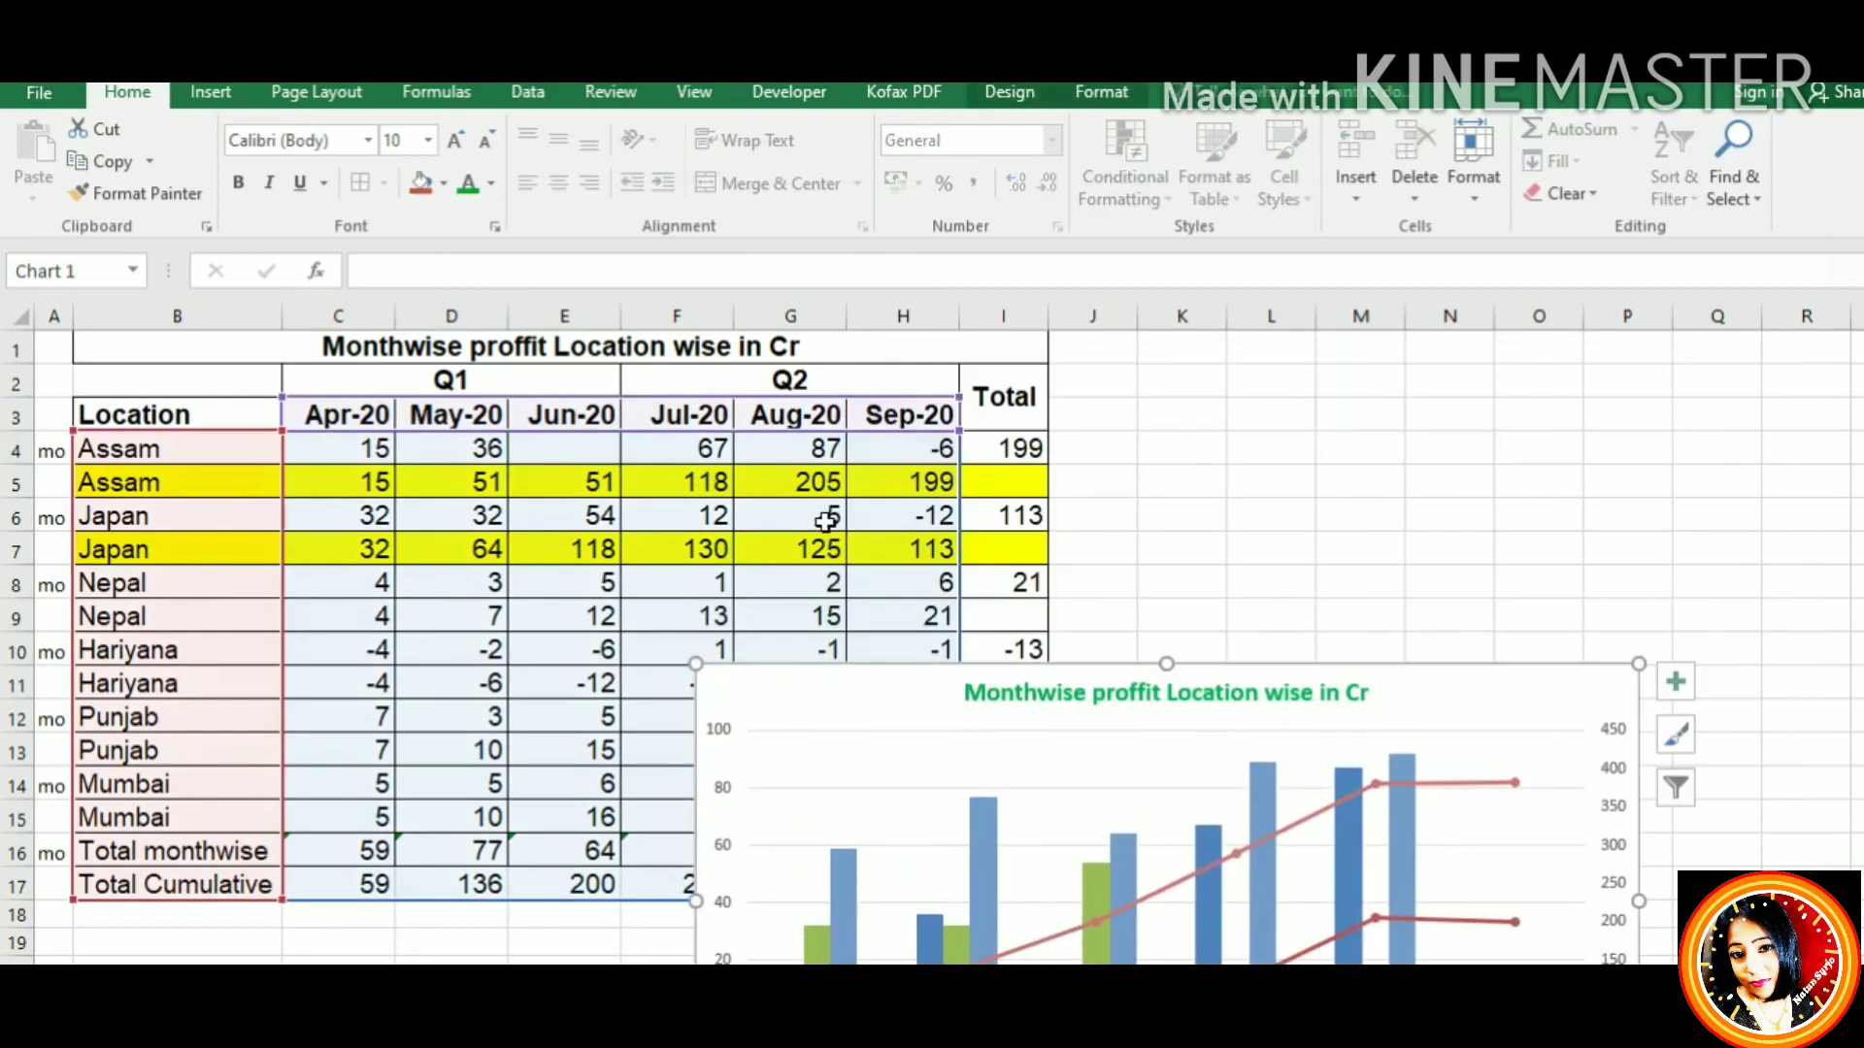
left_click_drag(827, 527, 917, 525)
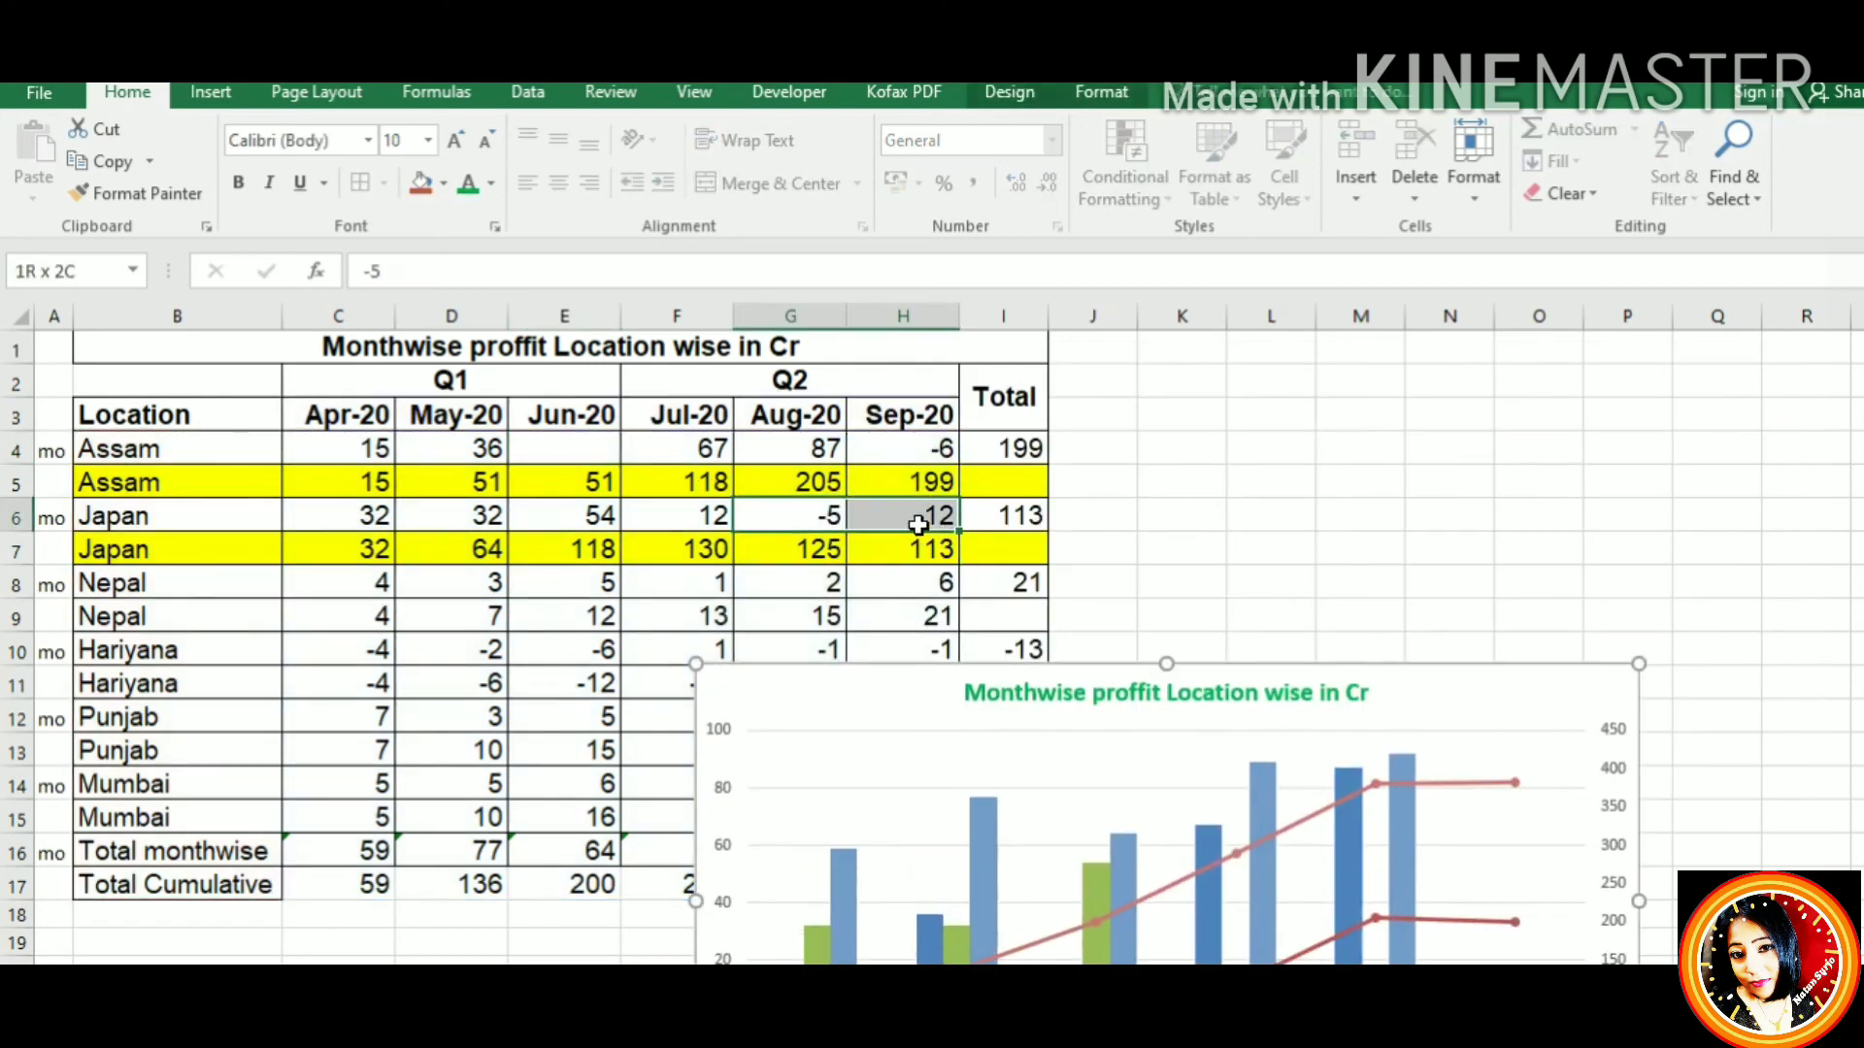
key("Delete")
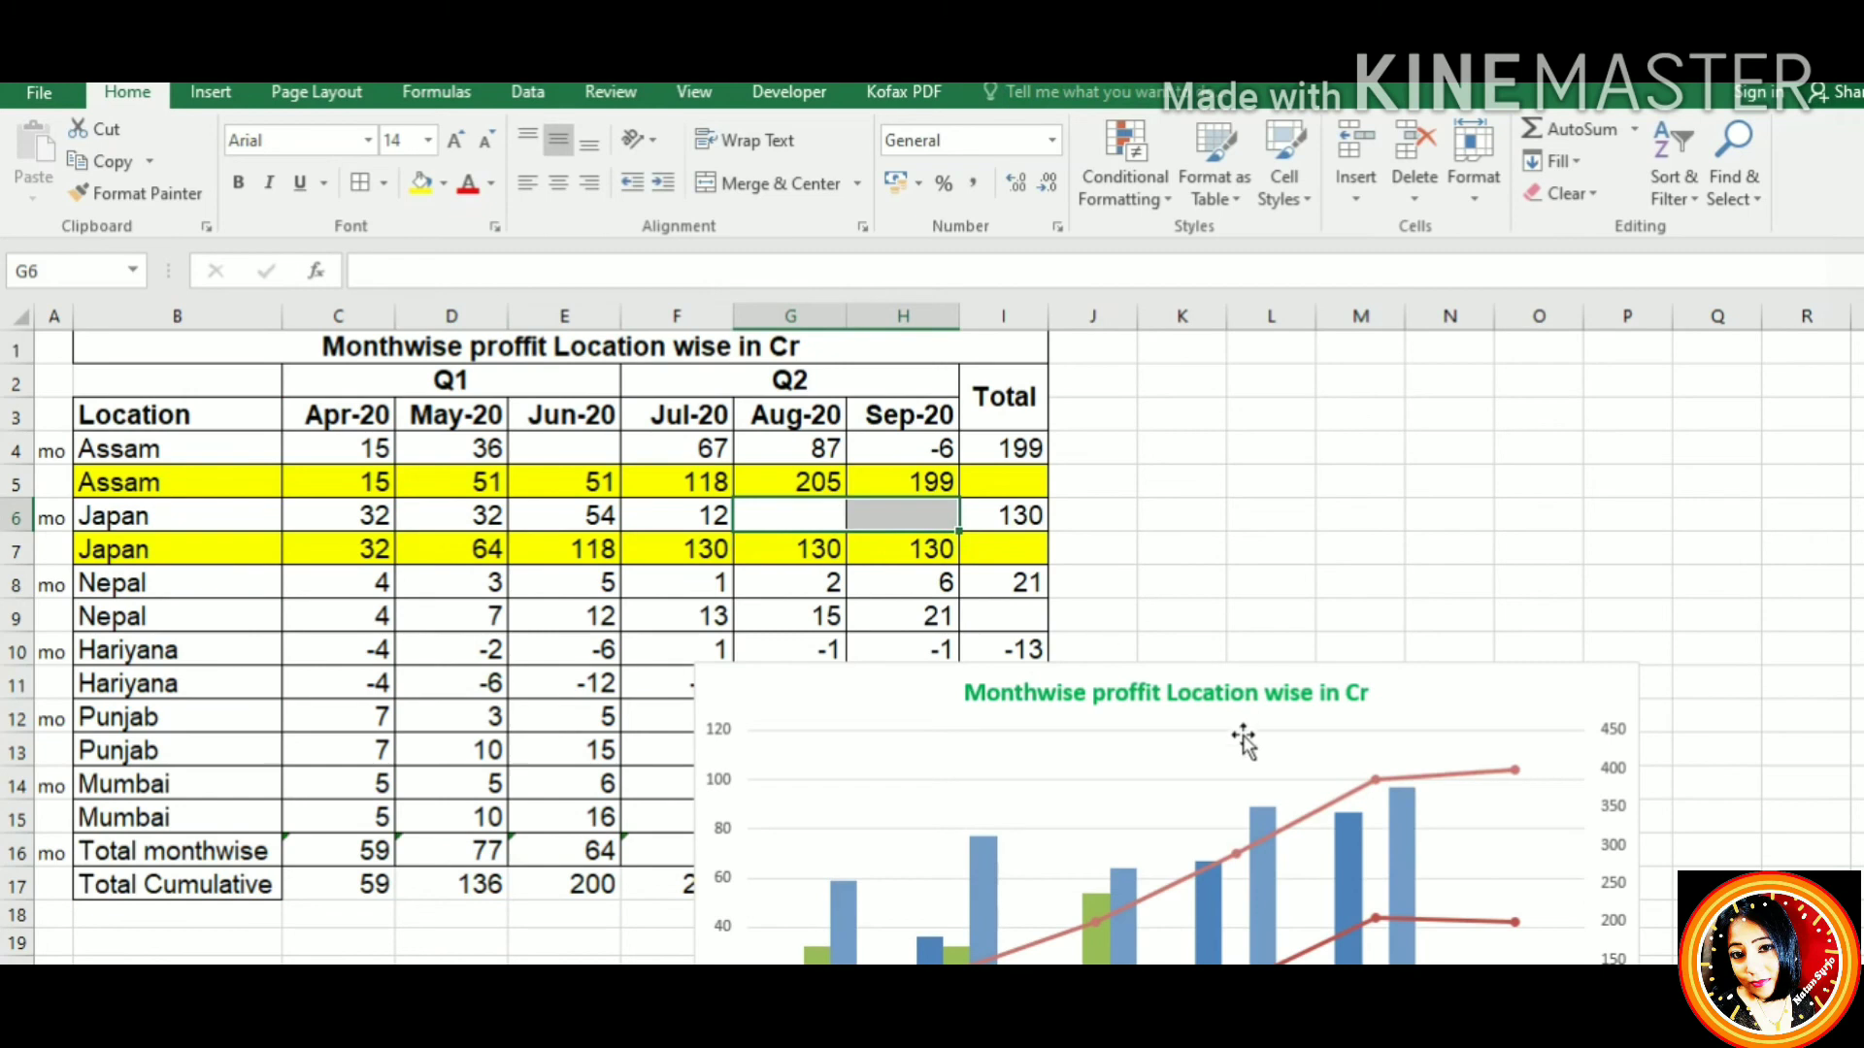
Reposition the chart off the table and clear Assam's Sep-20 value in H4
left_click(1219, 766)
left_click_drag(839, 780, 829, 722)
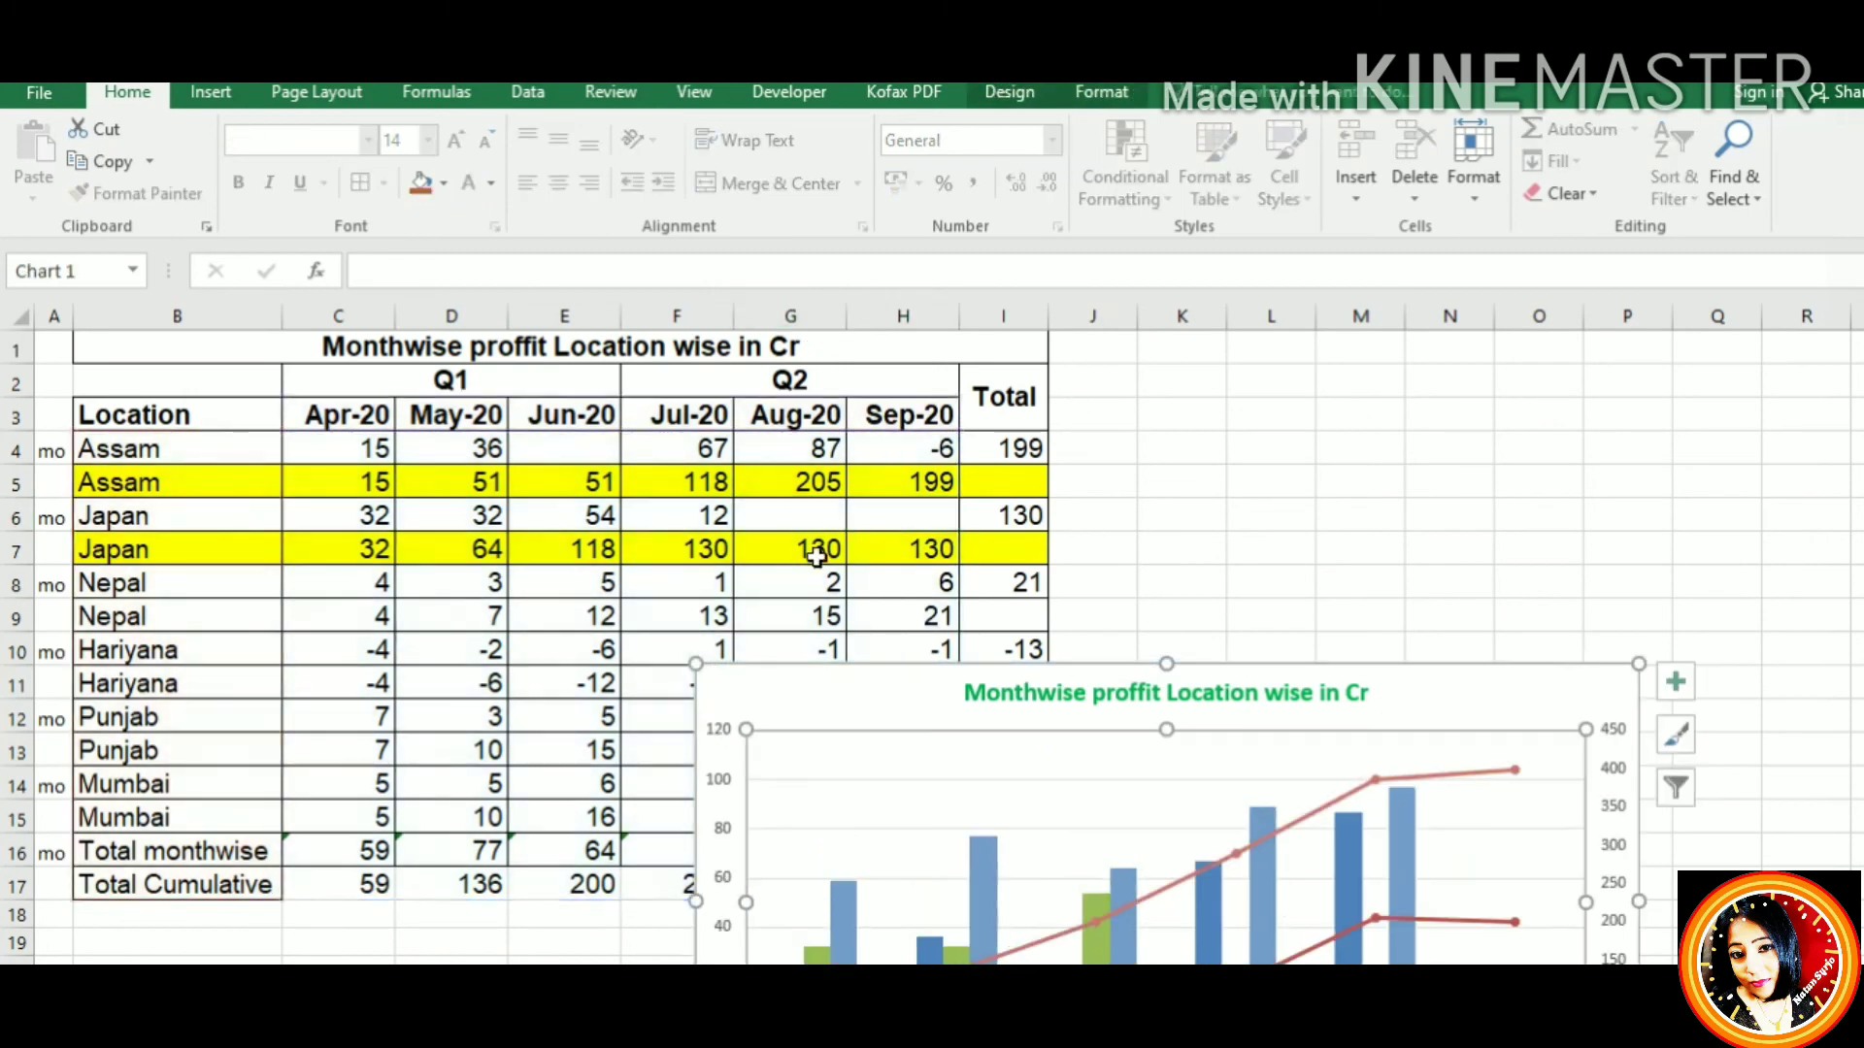
left_click_drag(903, 695, 770, 394)
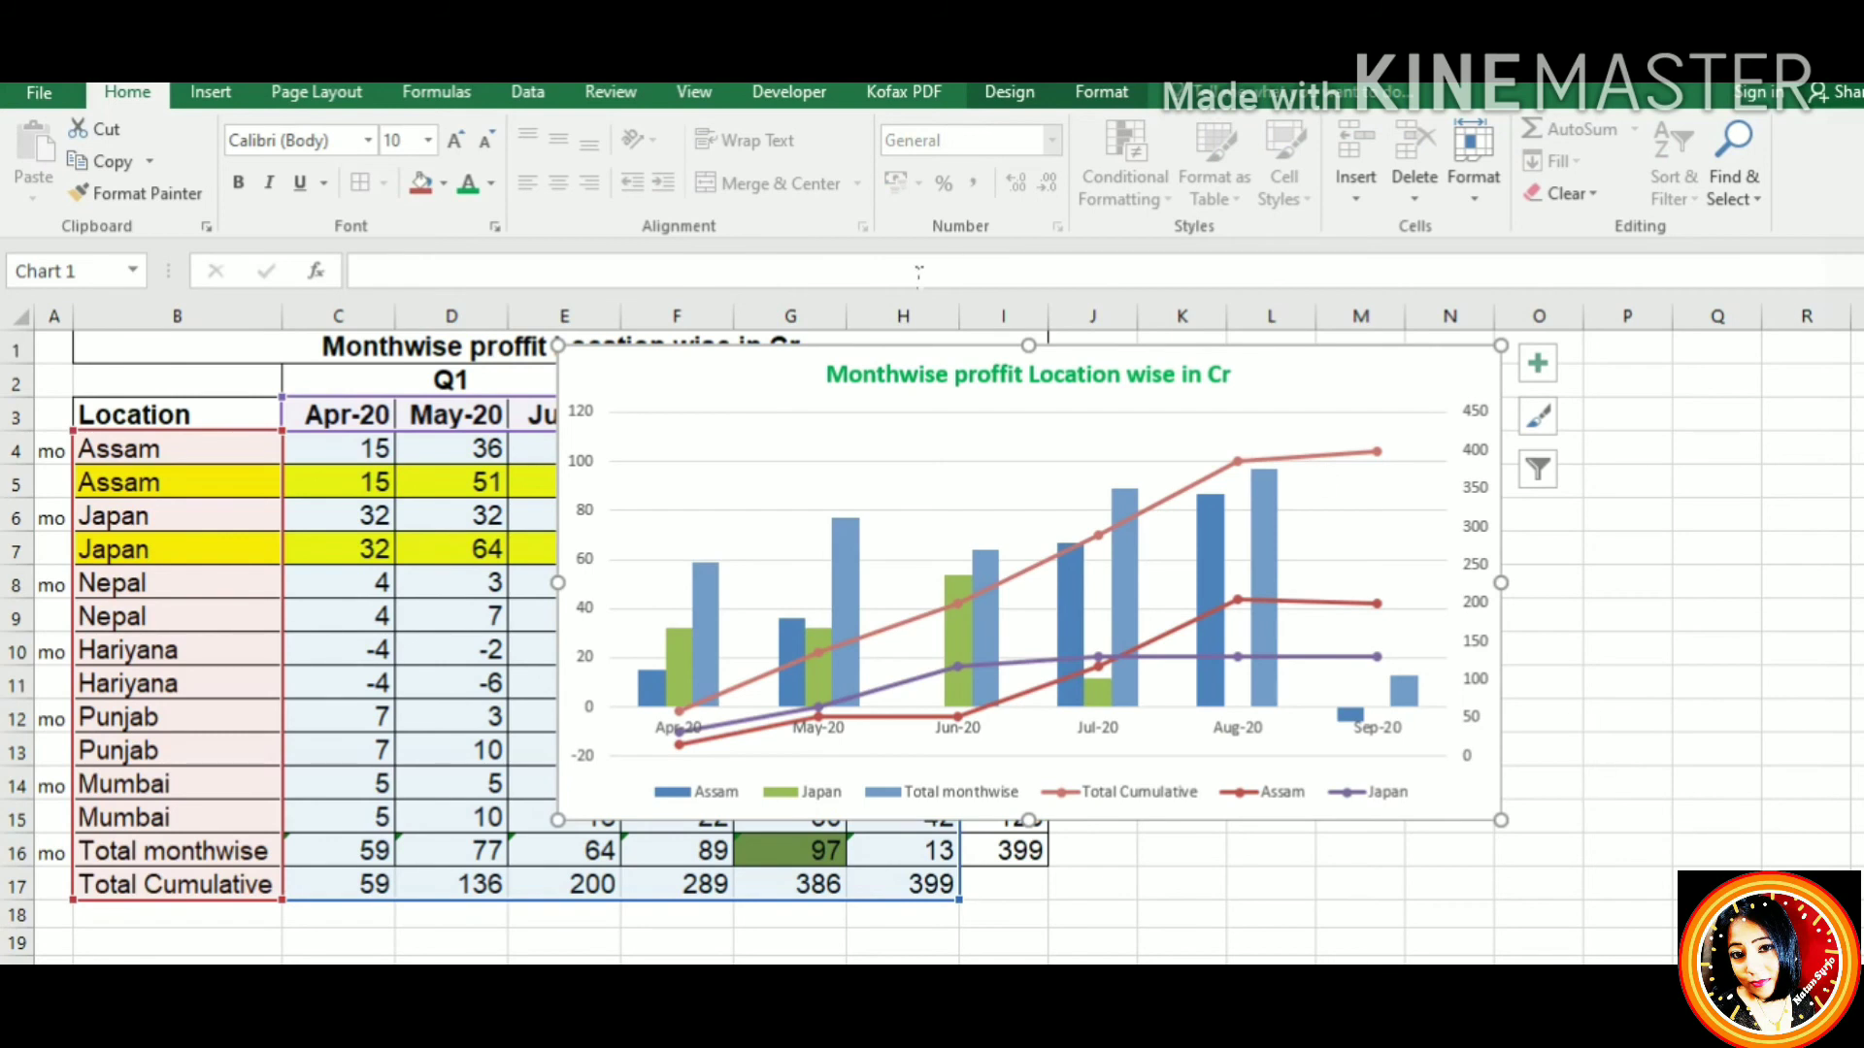
mouse_move(777, 388)
left_mouse_down()
mouse_move(1159, 745)
mouse_move(1146, 688)
left_mouse_up()
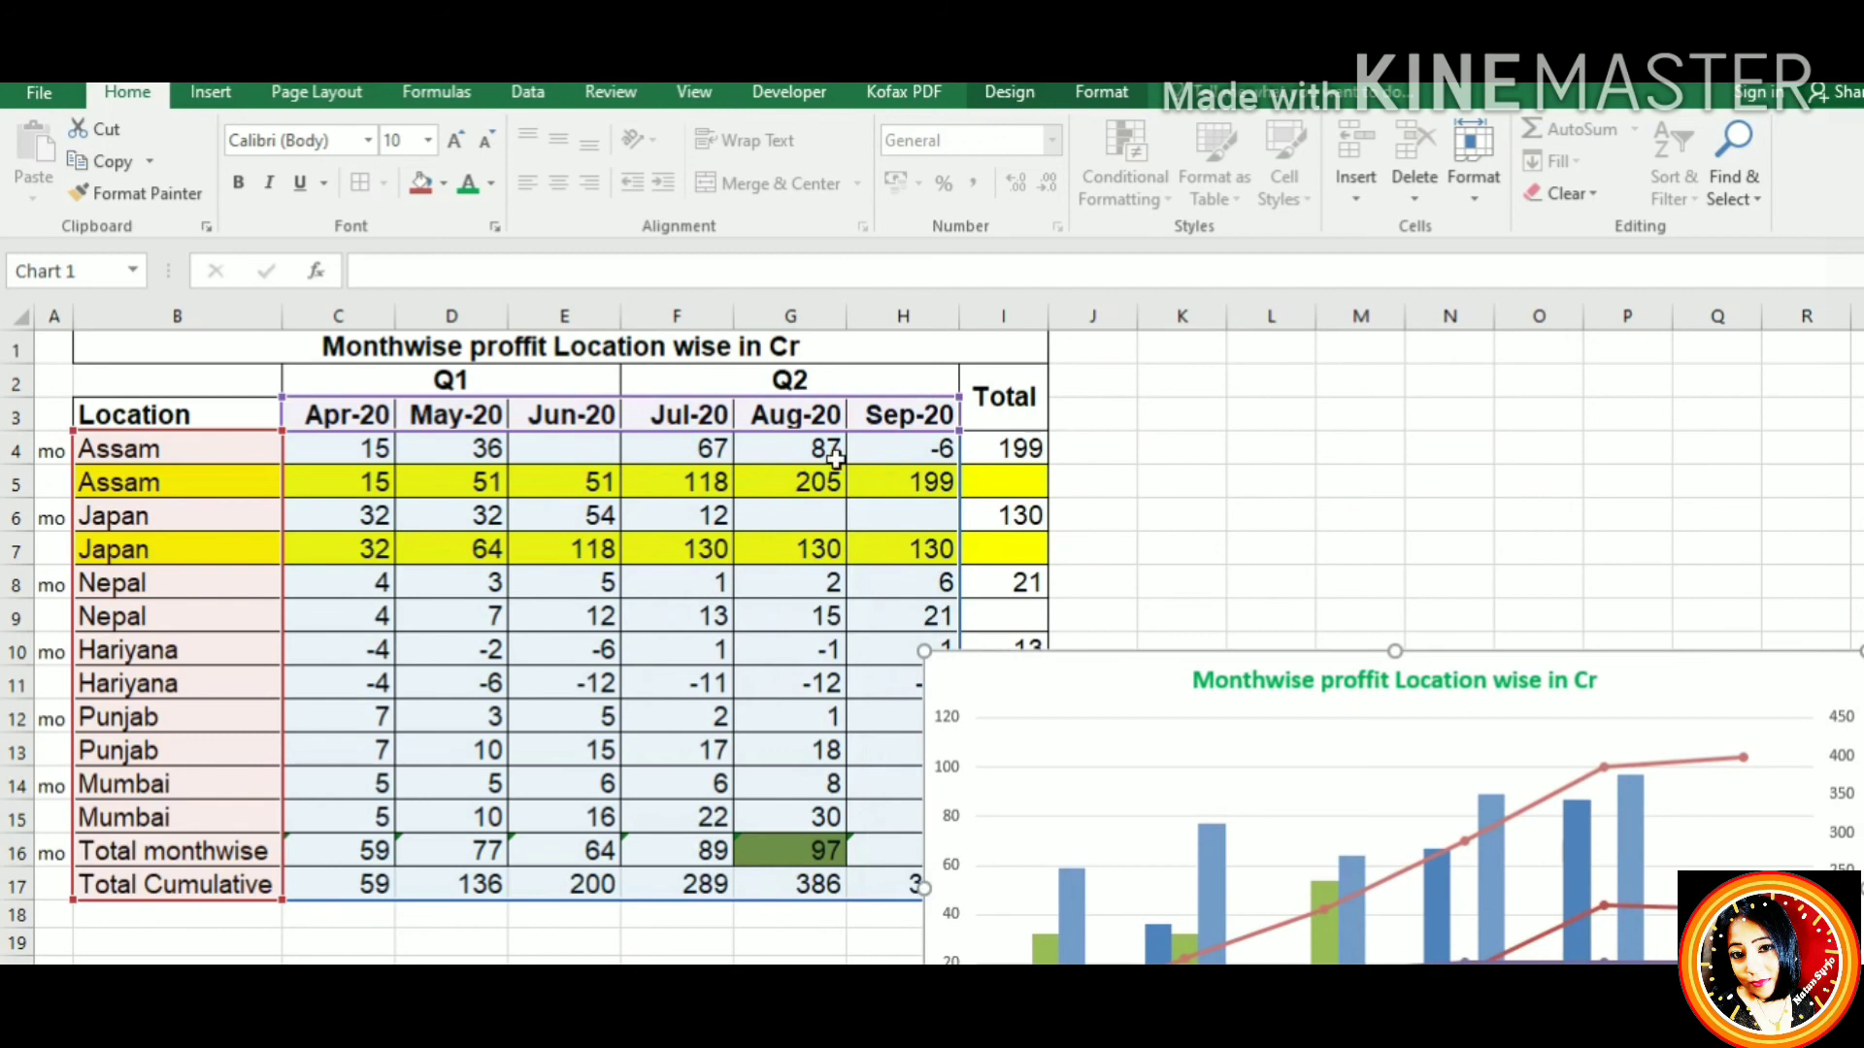
left_click(890, 452)
key("Delete")
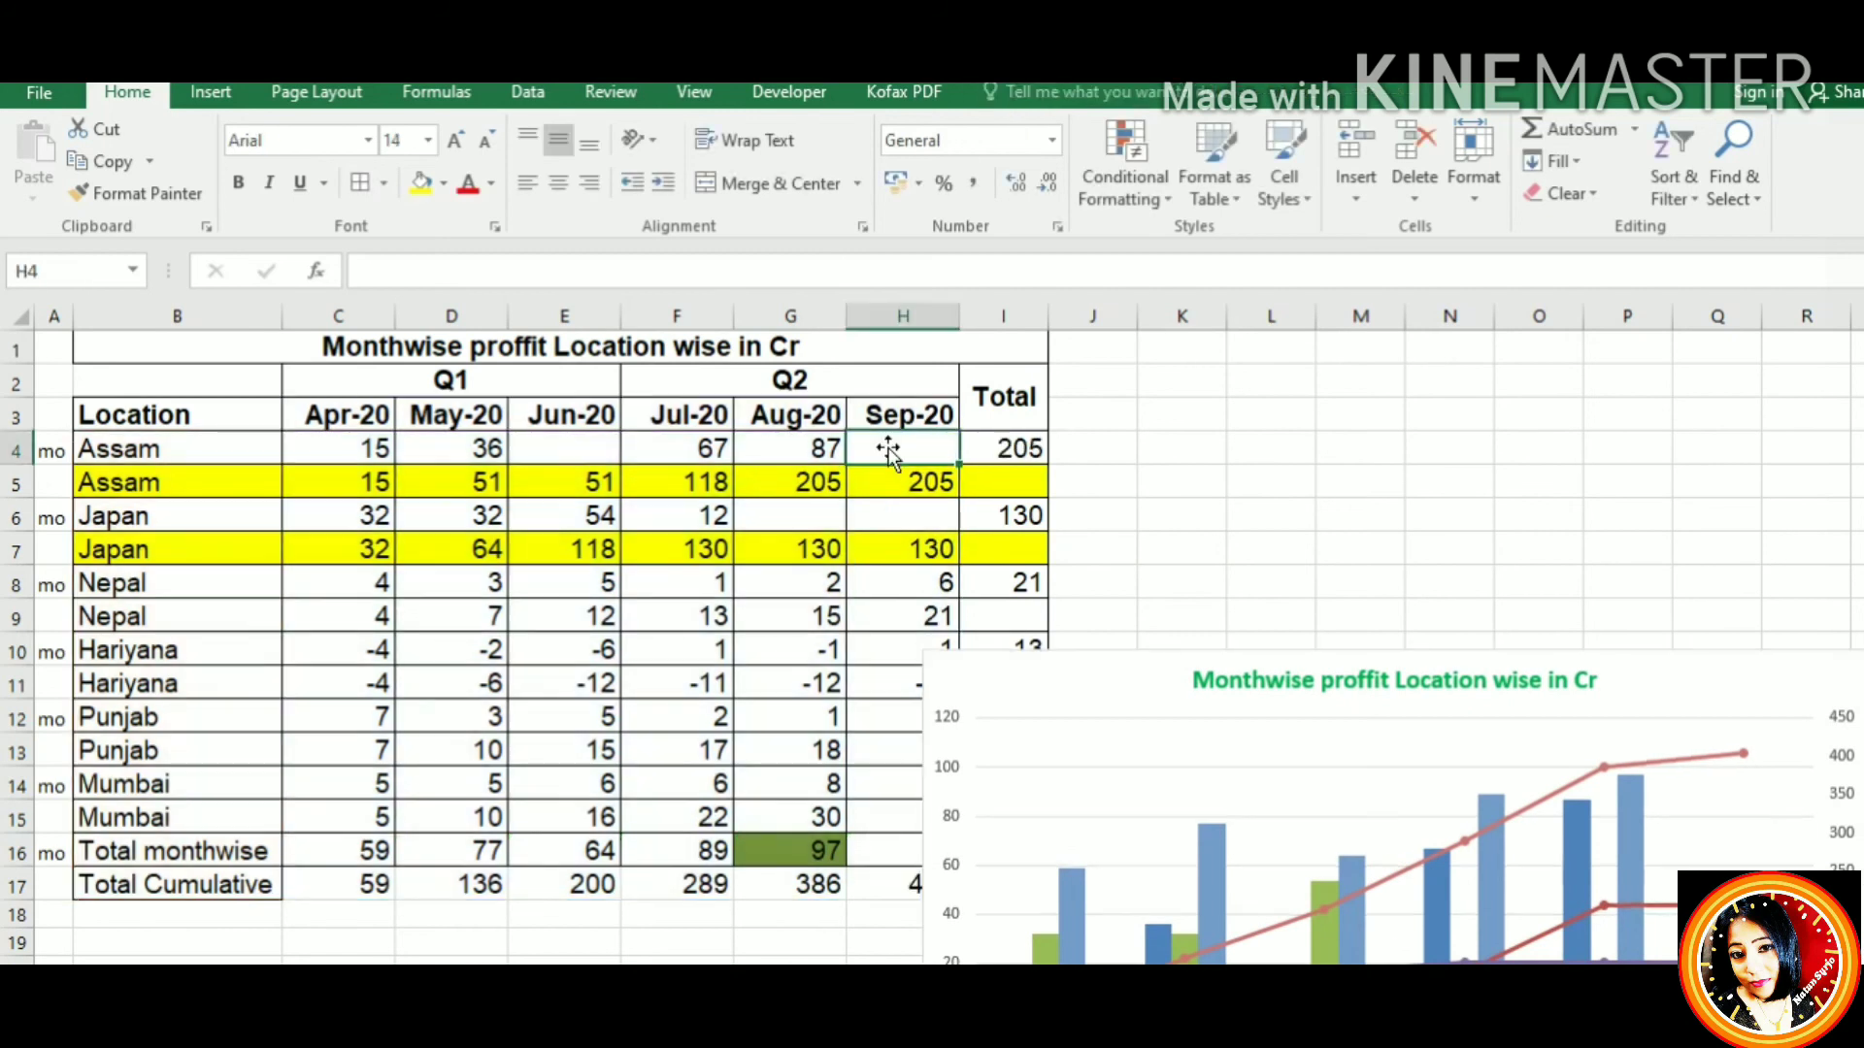
Drag the chart back over the table, then shift it aside to check the figures
mouse_move(1123, 732)
left_mouse_down()
mouse_move(819, 404)
mouse_move(722, 381)
left_mouse_up()
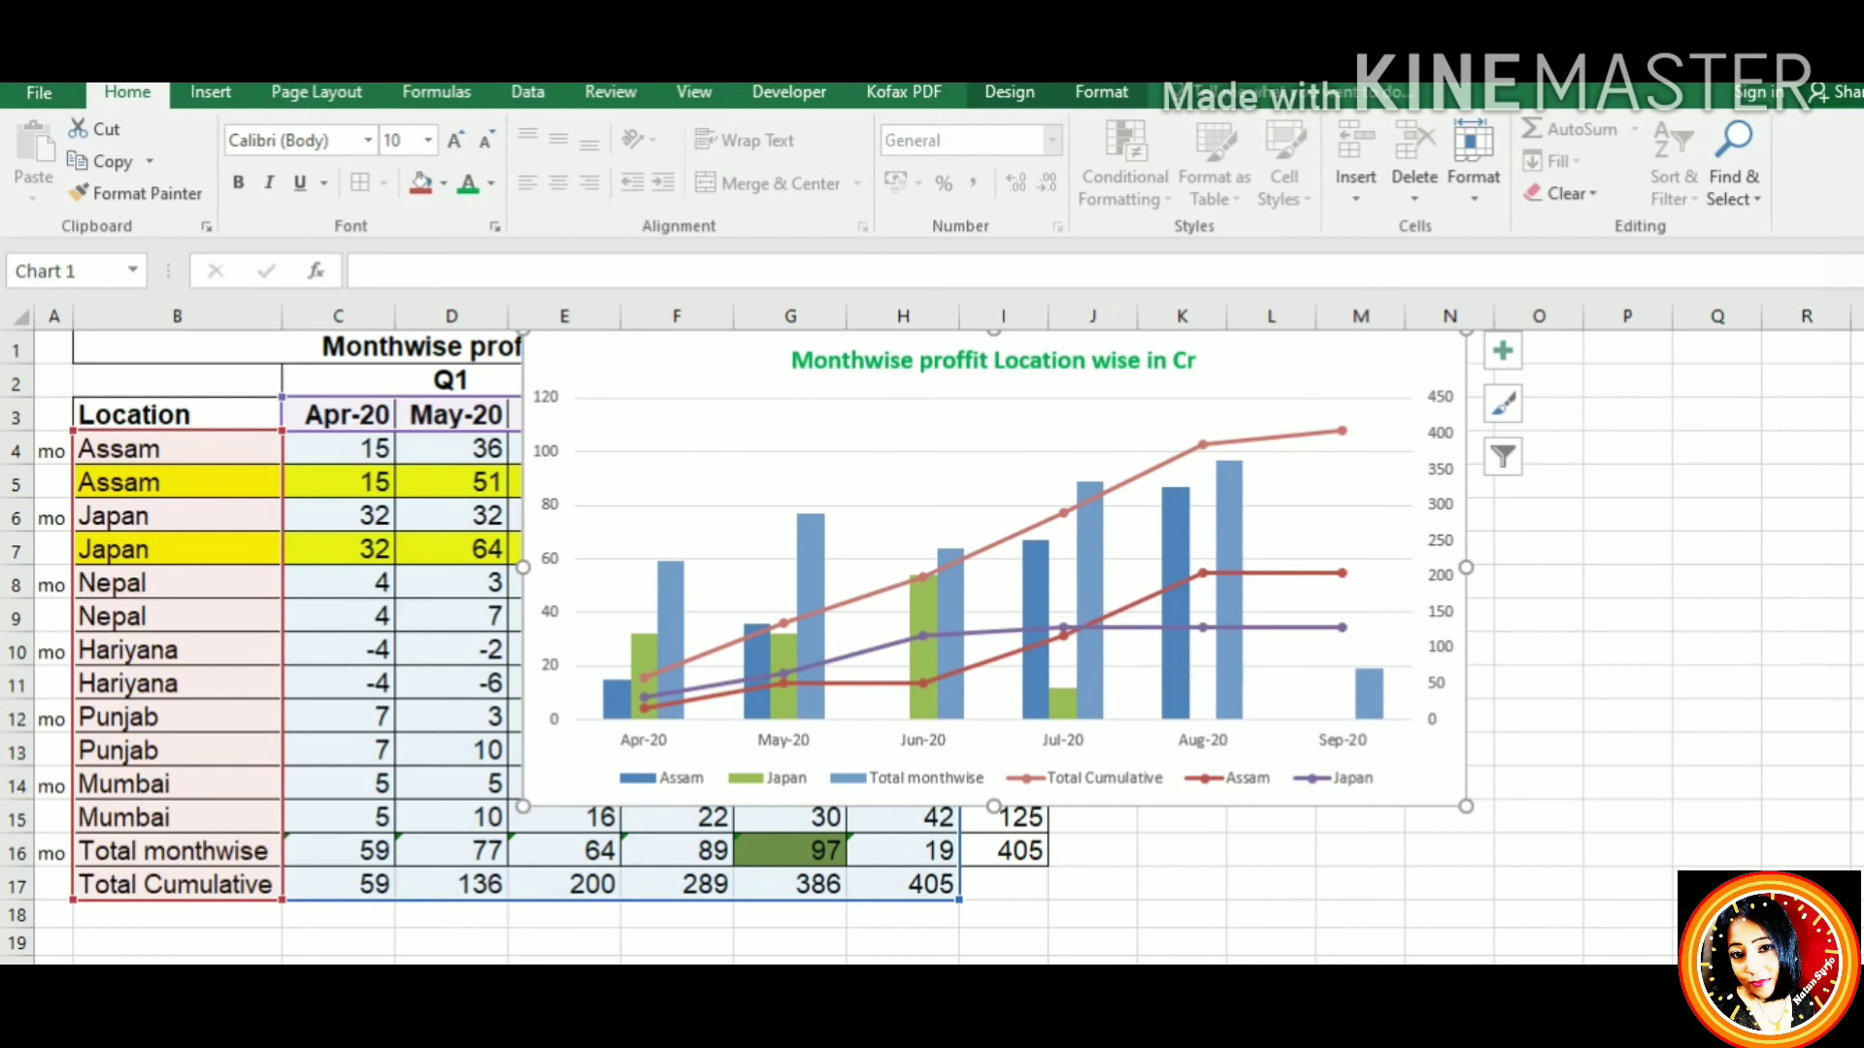
left_click_drag(993, 360, 1395, 680)
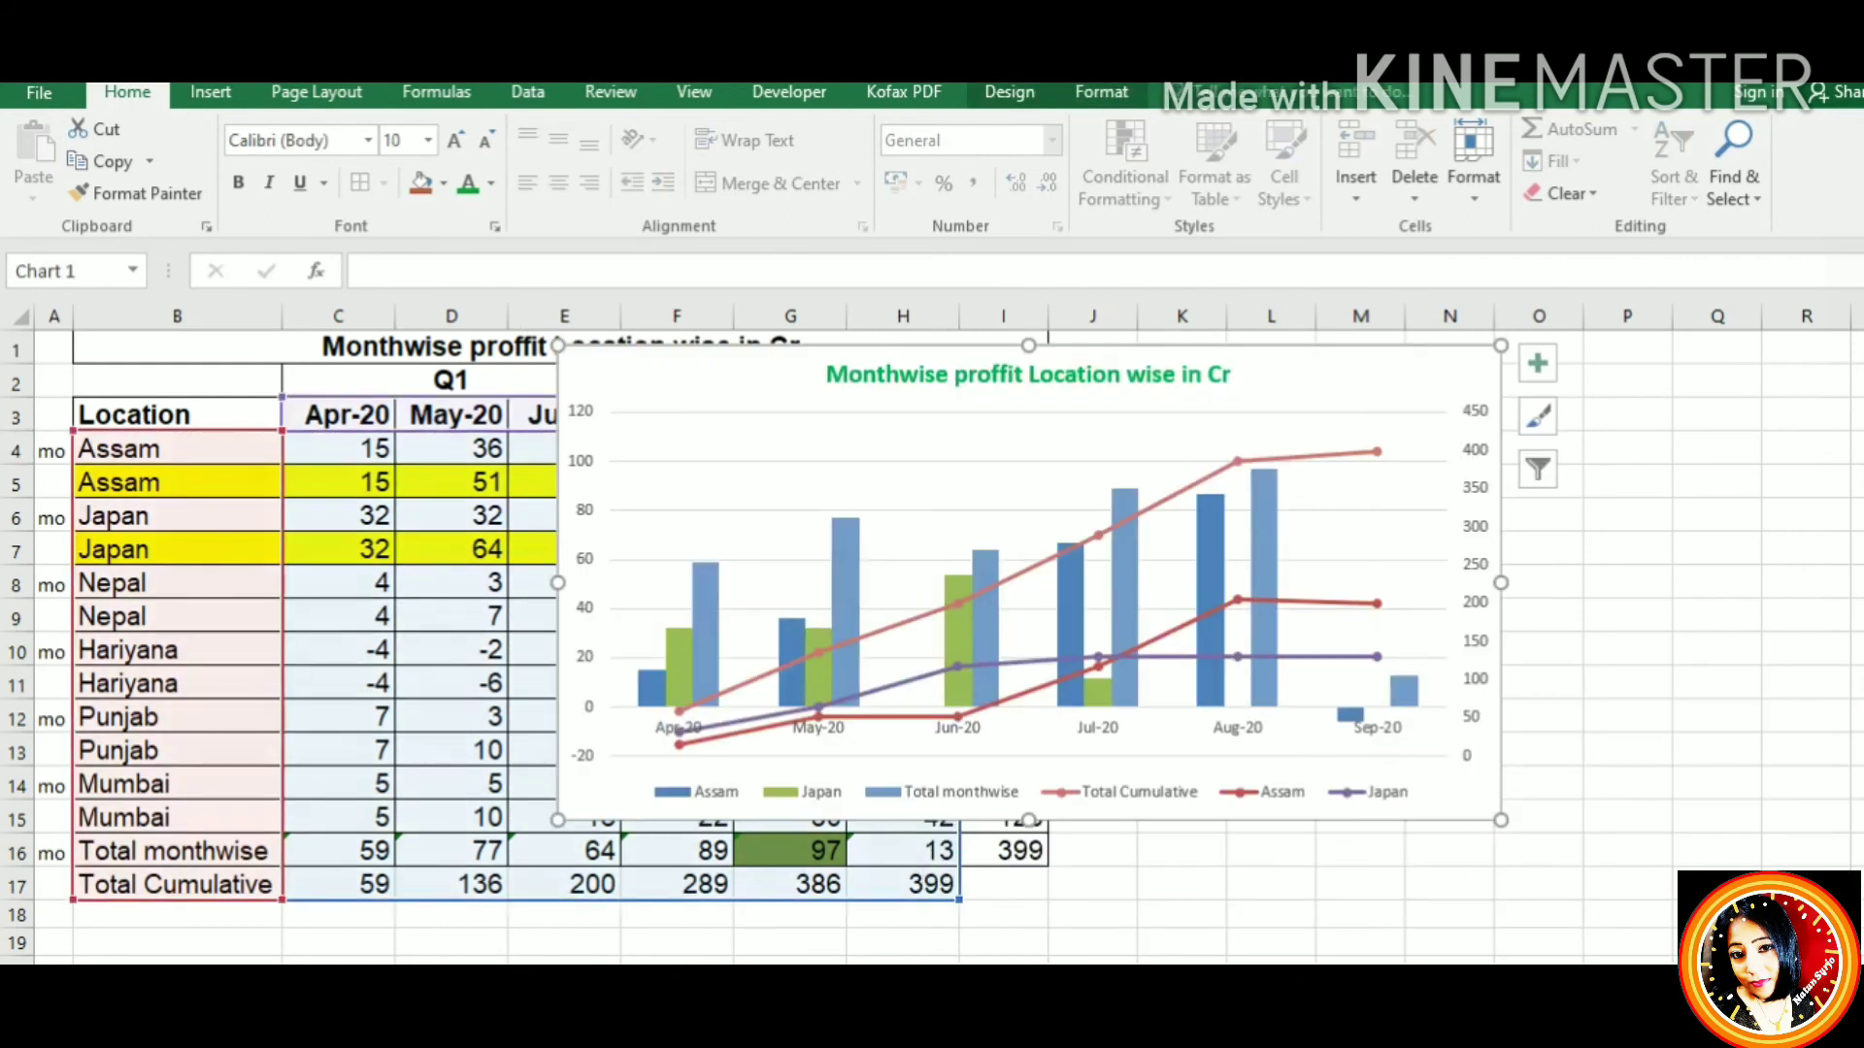
left_click_drag(993, 360, 1132, 679)
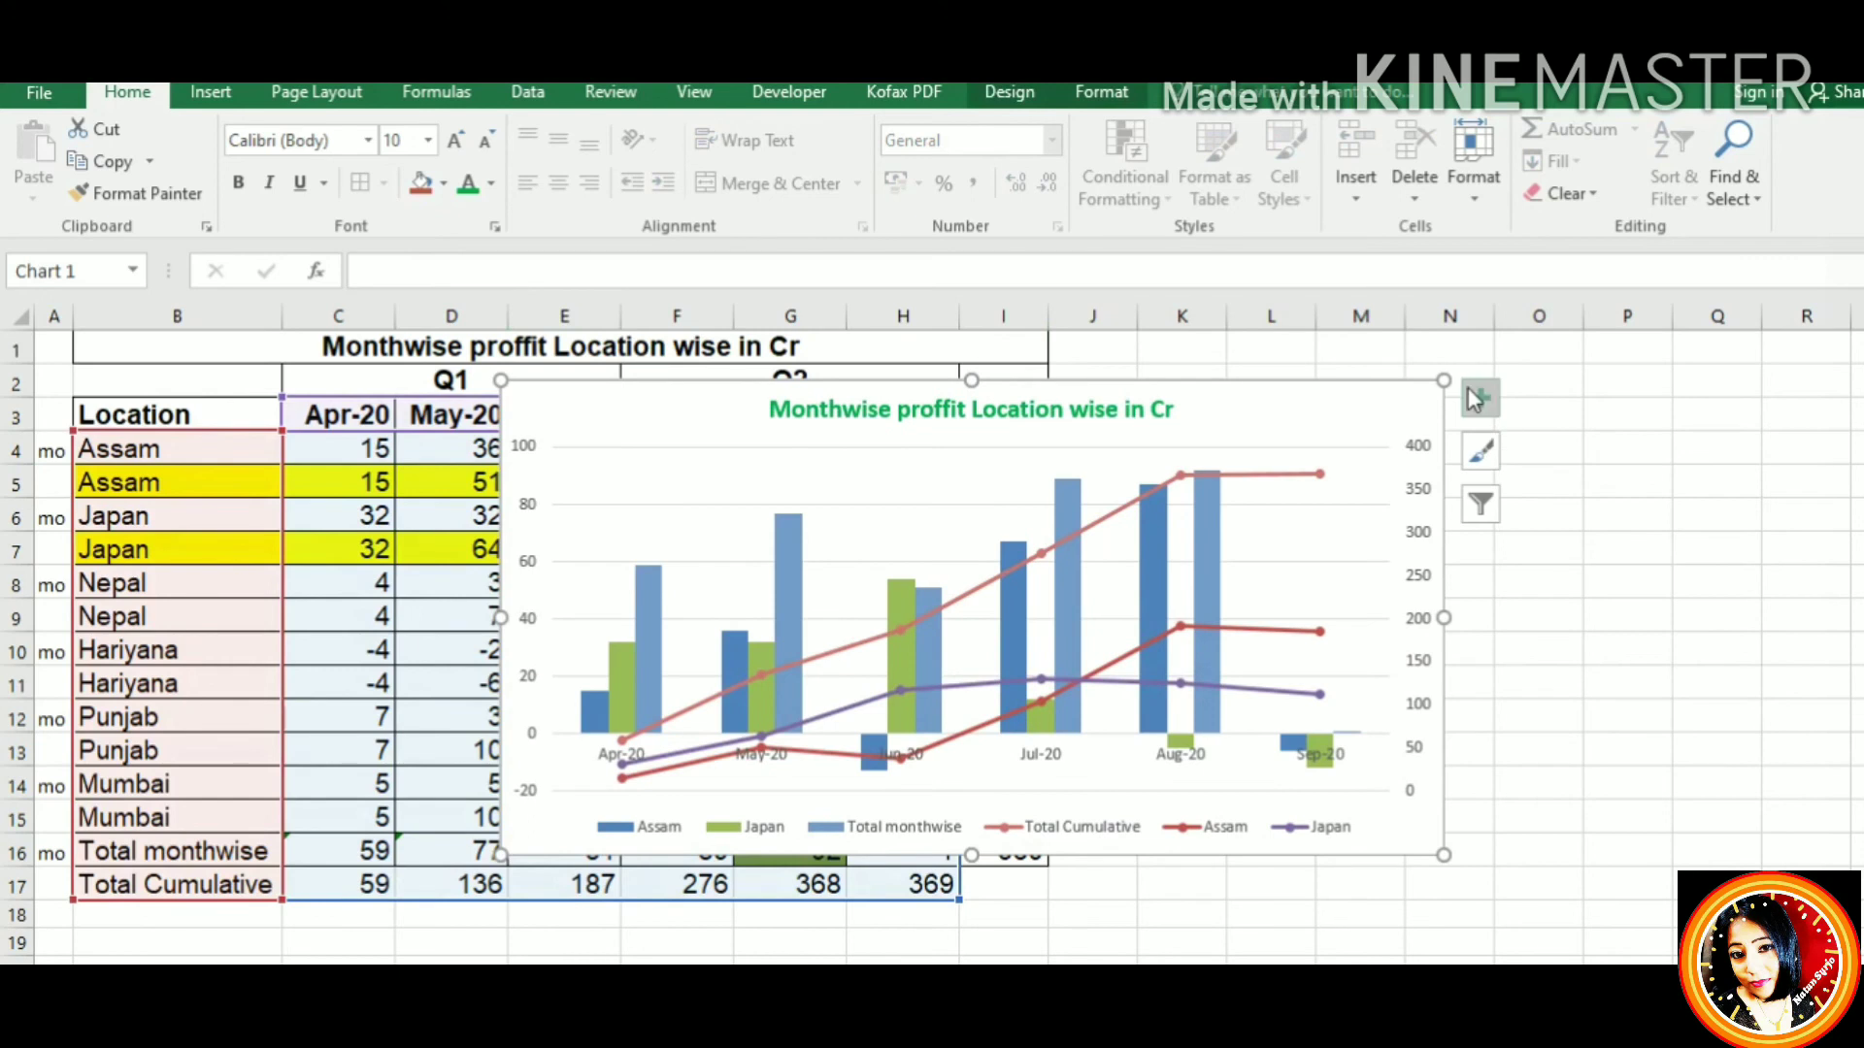
Add data labels at the Outside End position to the combo chart's series
left_click(1480, 399)
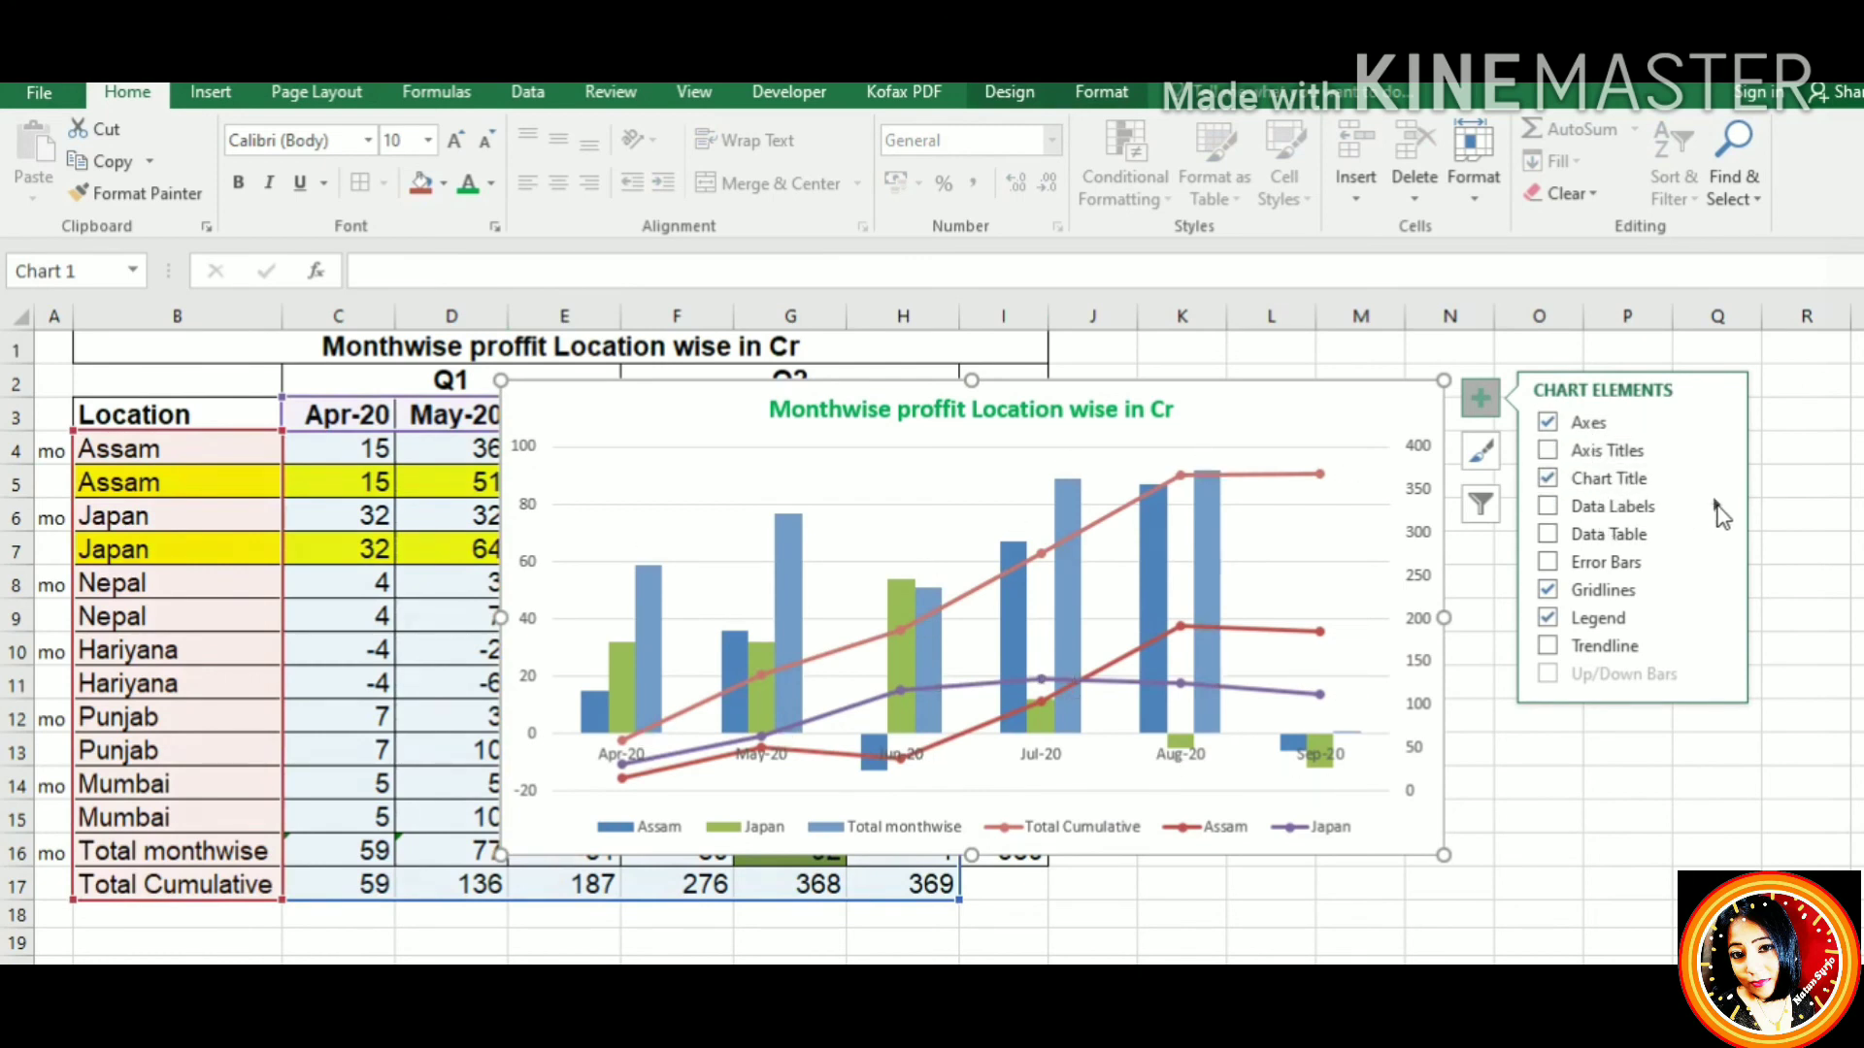
left_click(1717, 506)
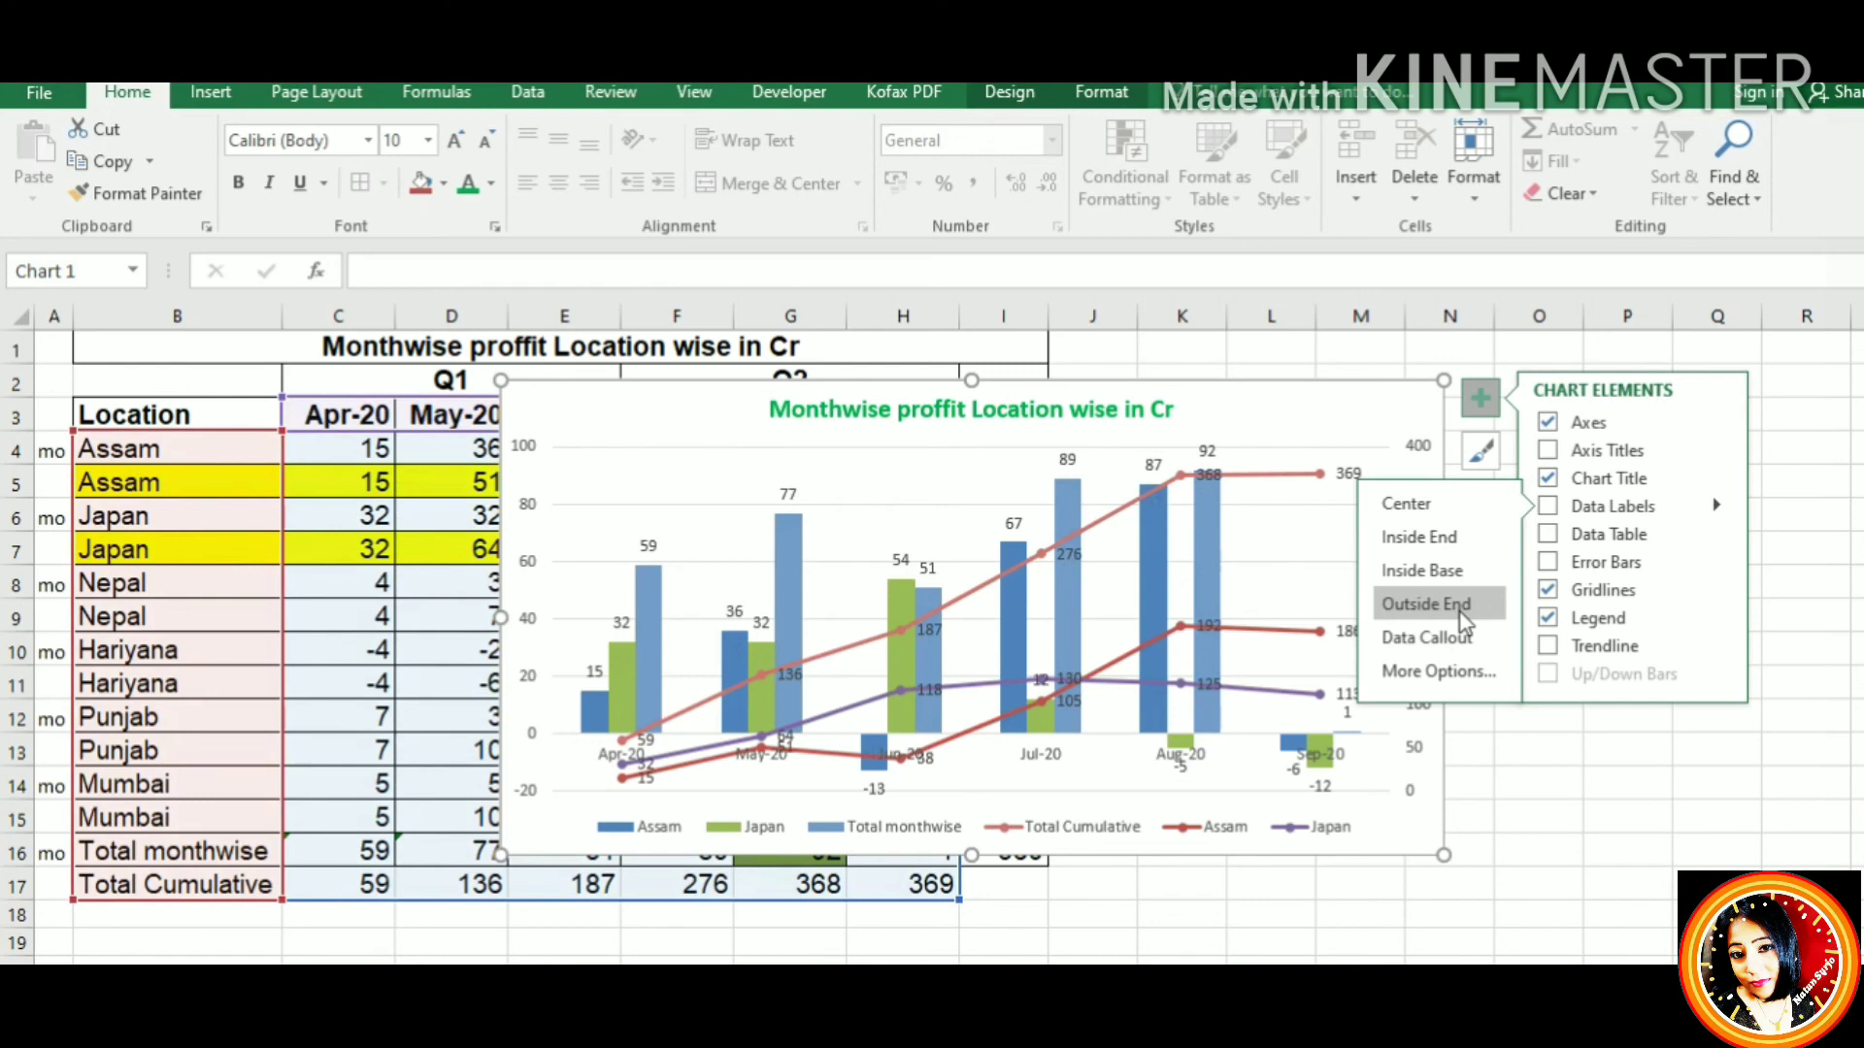
left_click(1464, 621)
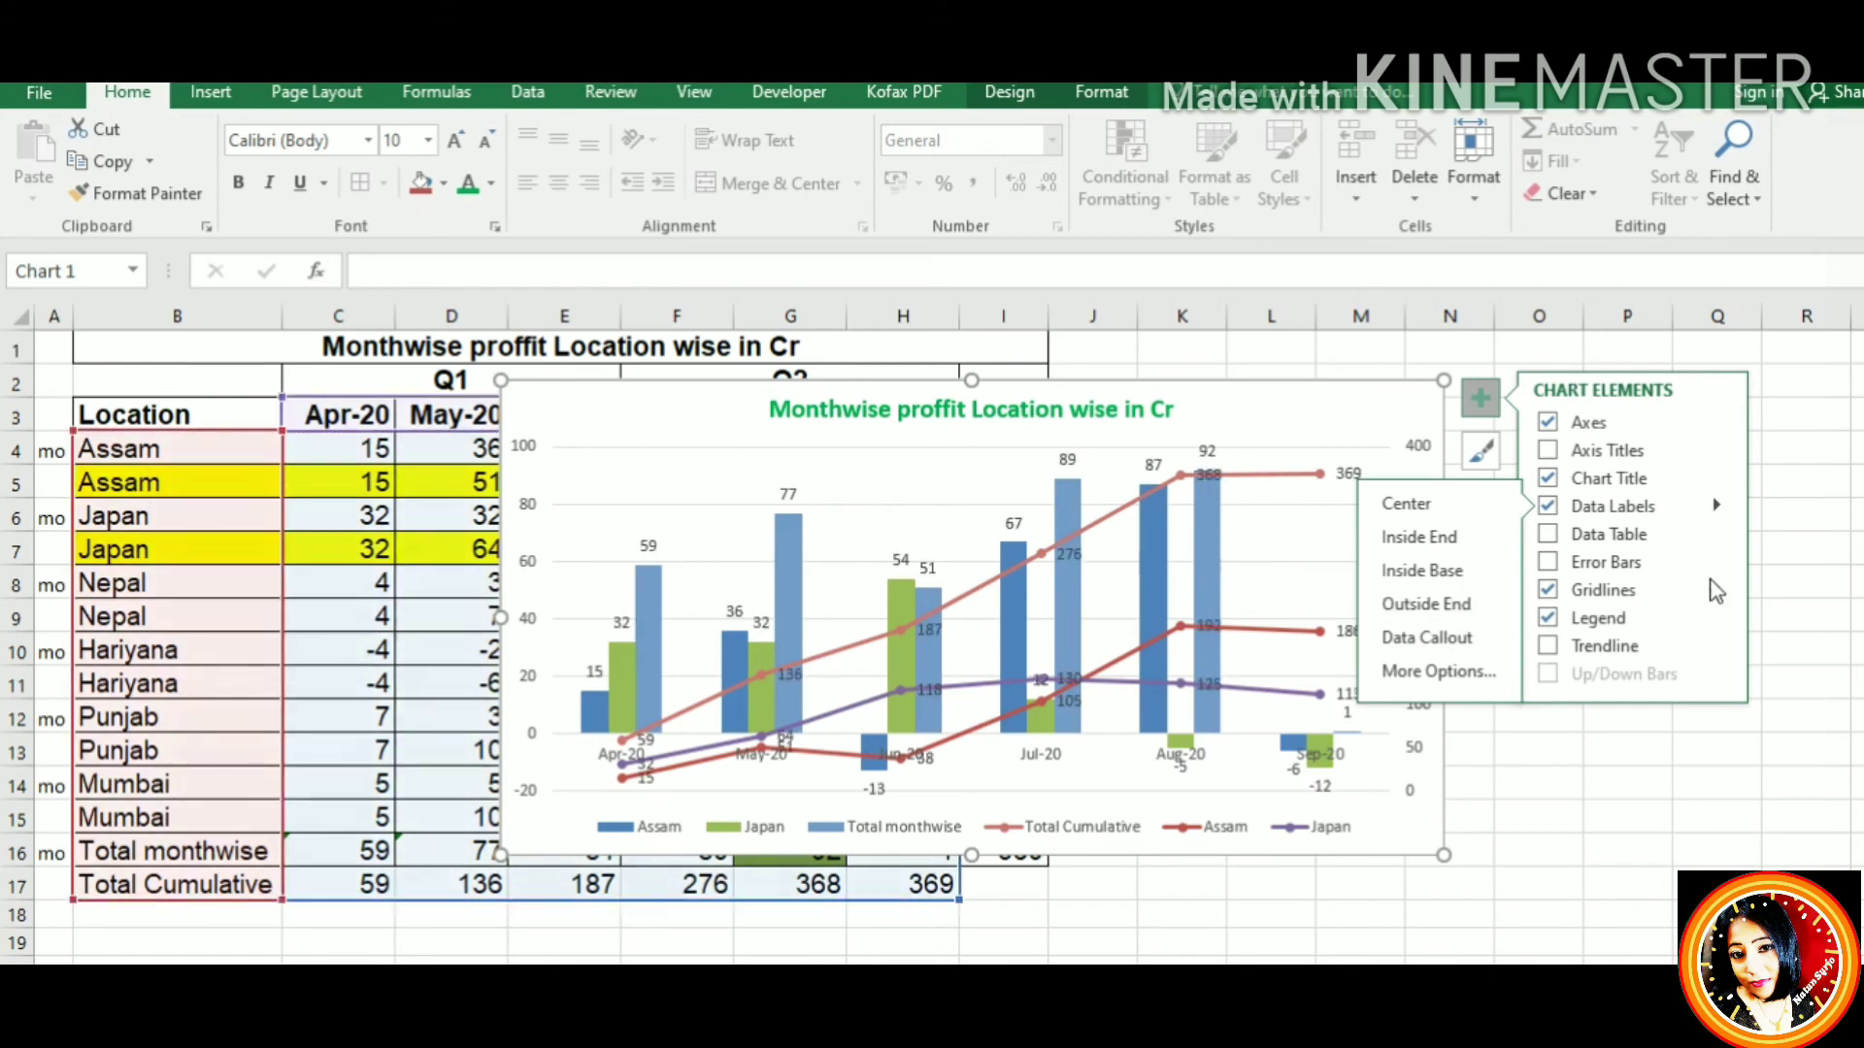
left_click(1784, 566)
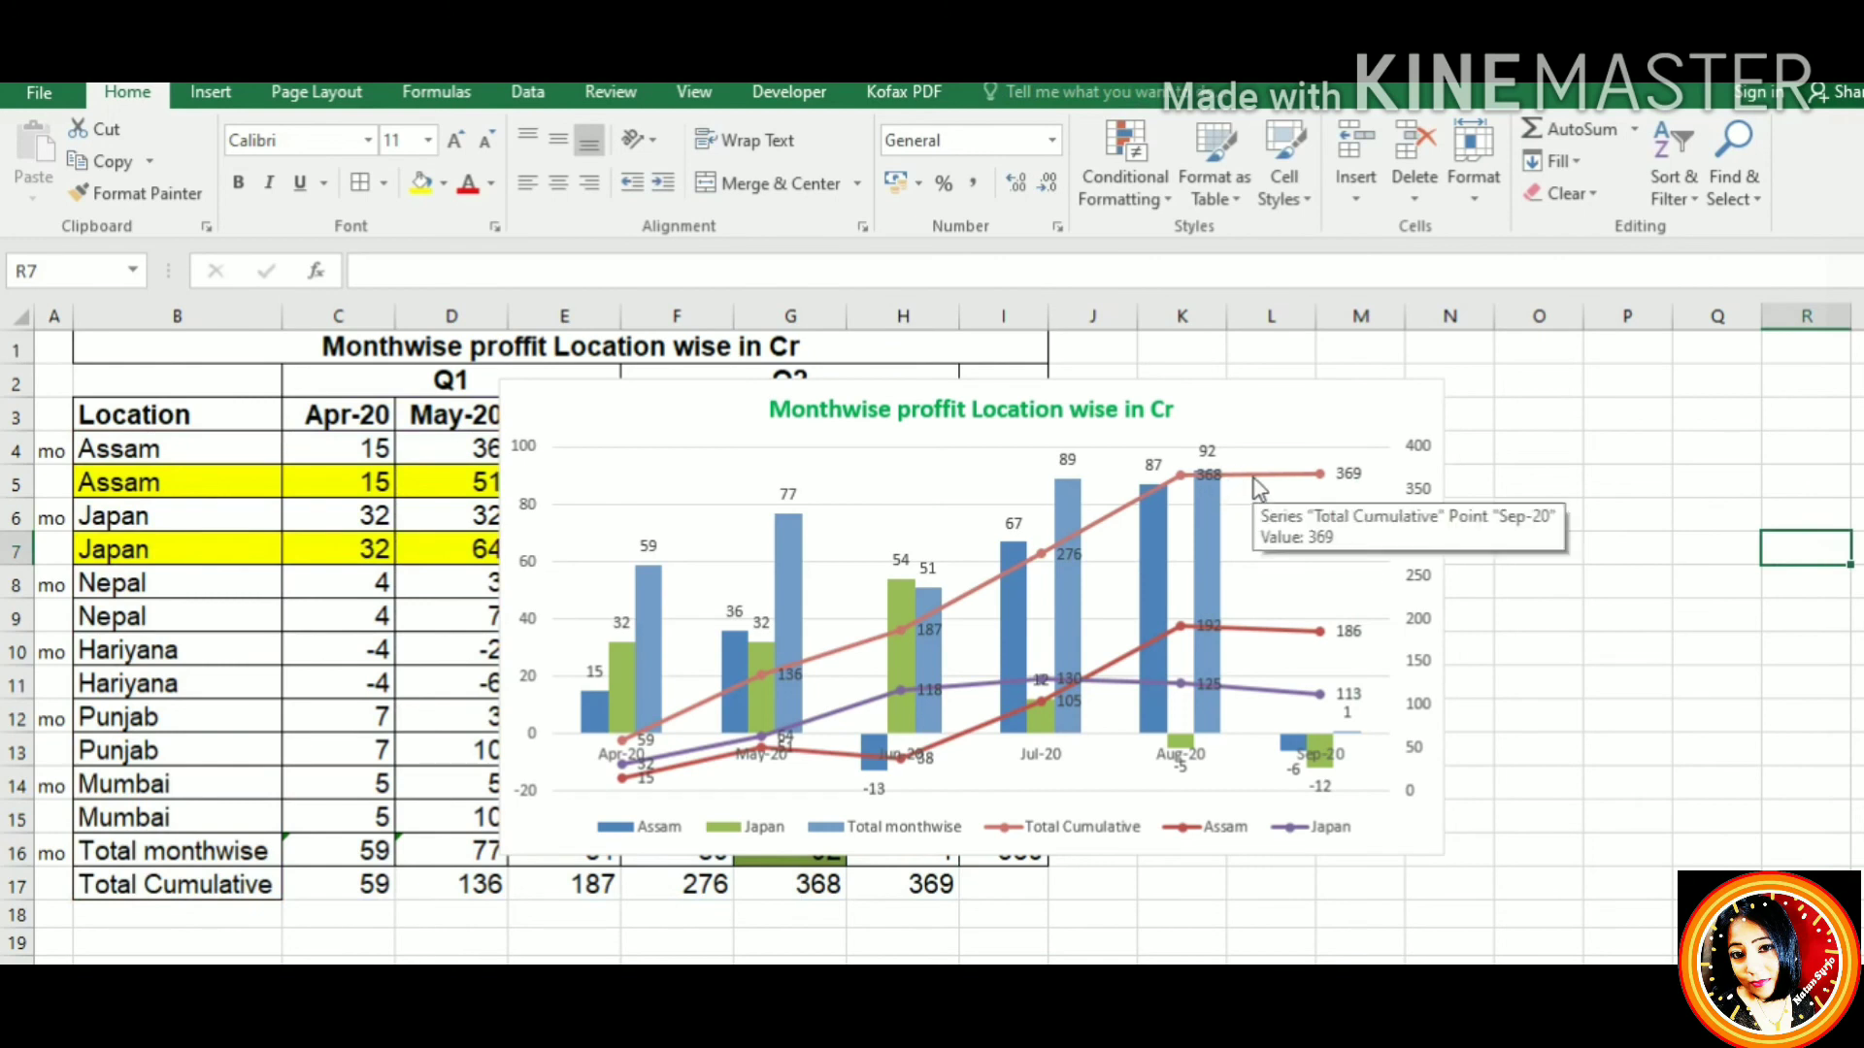
Remove the data labels from the Total Cumulative line only
left_click(1268, 476)
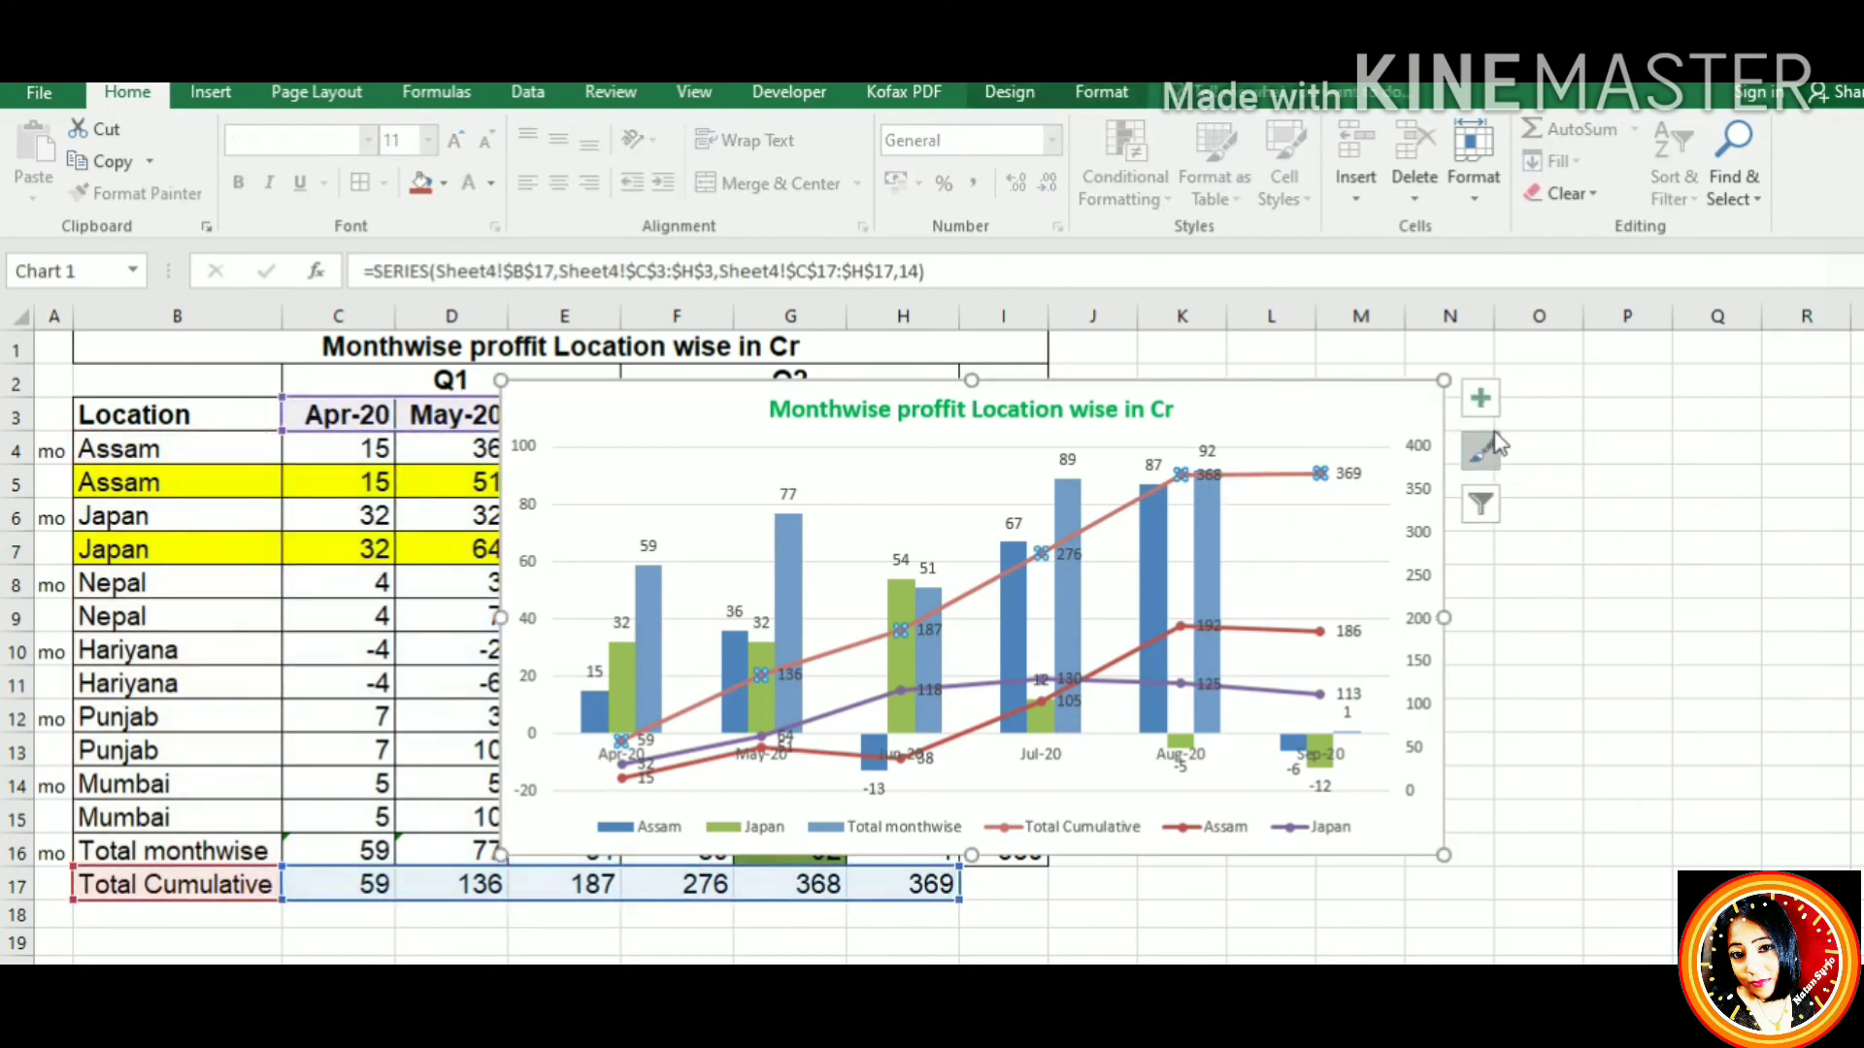
left_click(1480, 398)
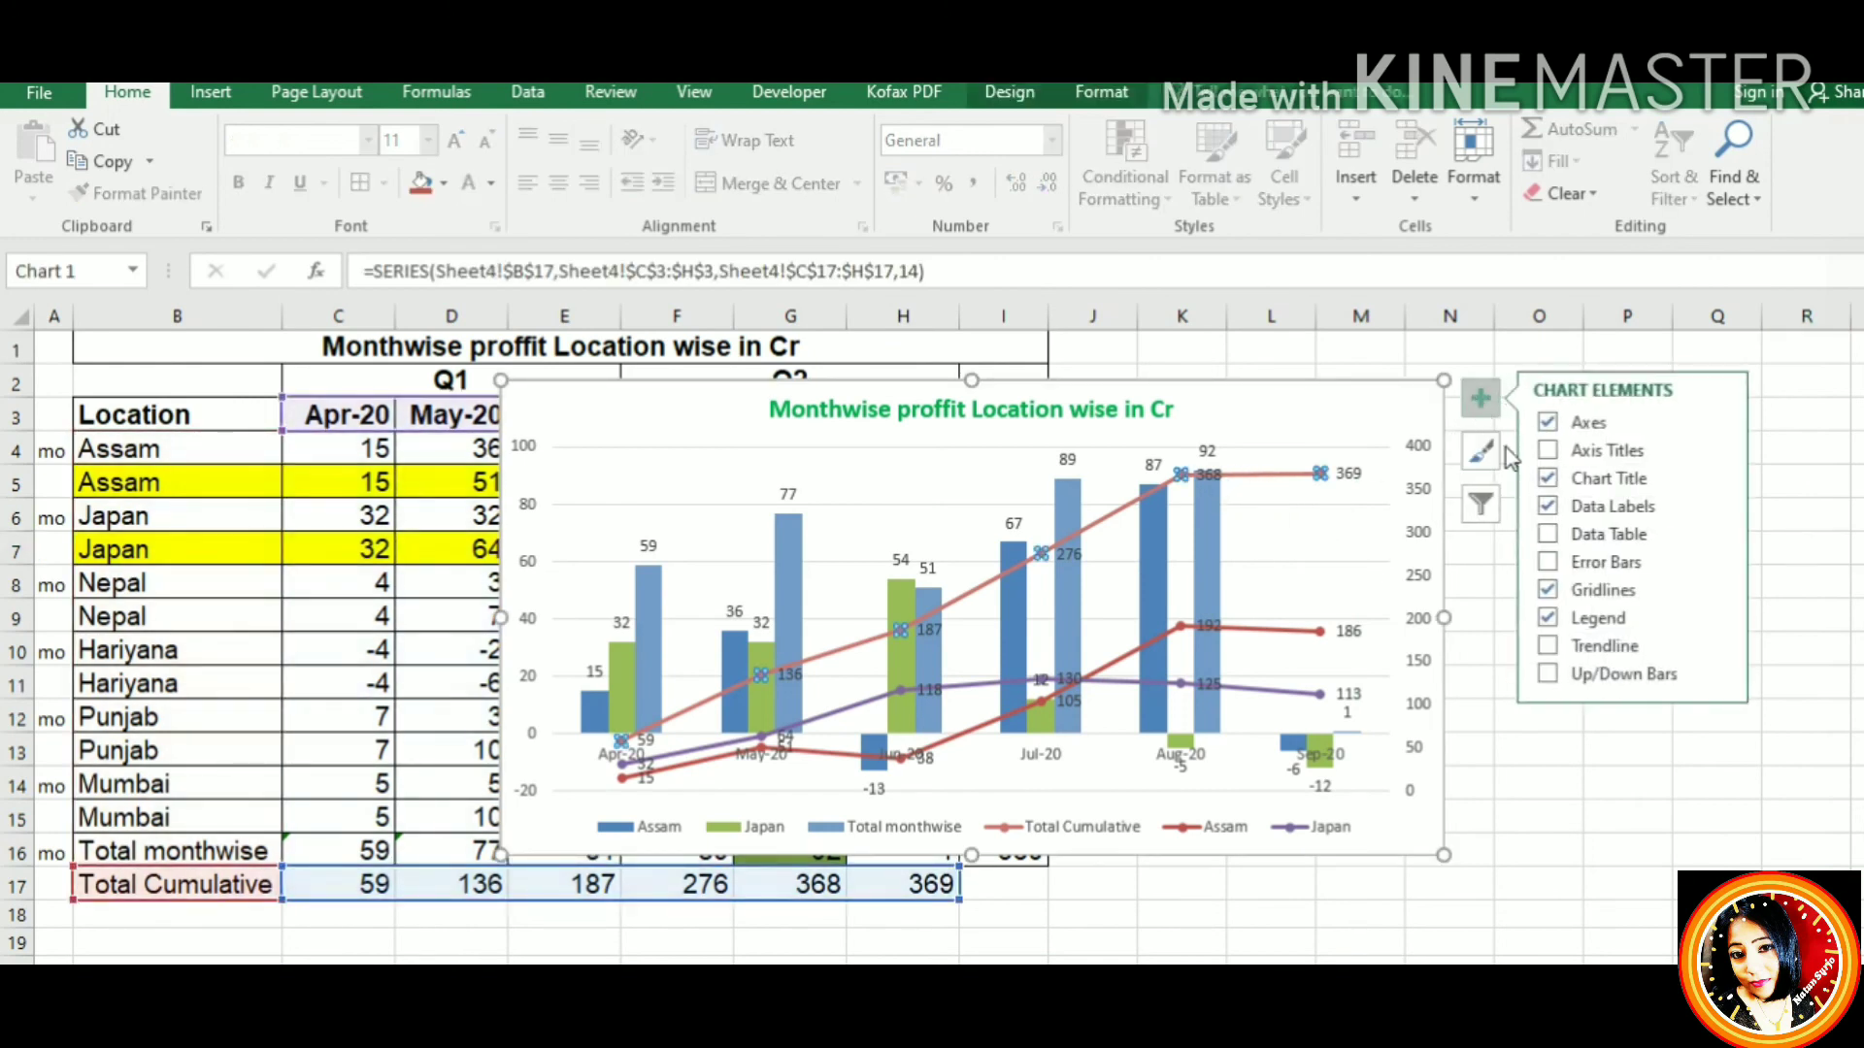
left_click(1549, 511)
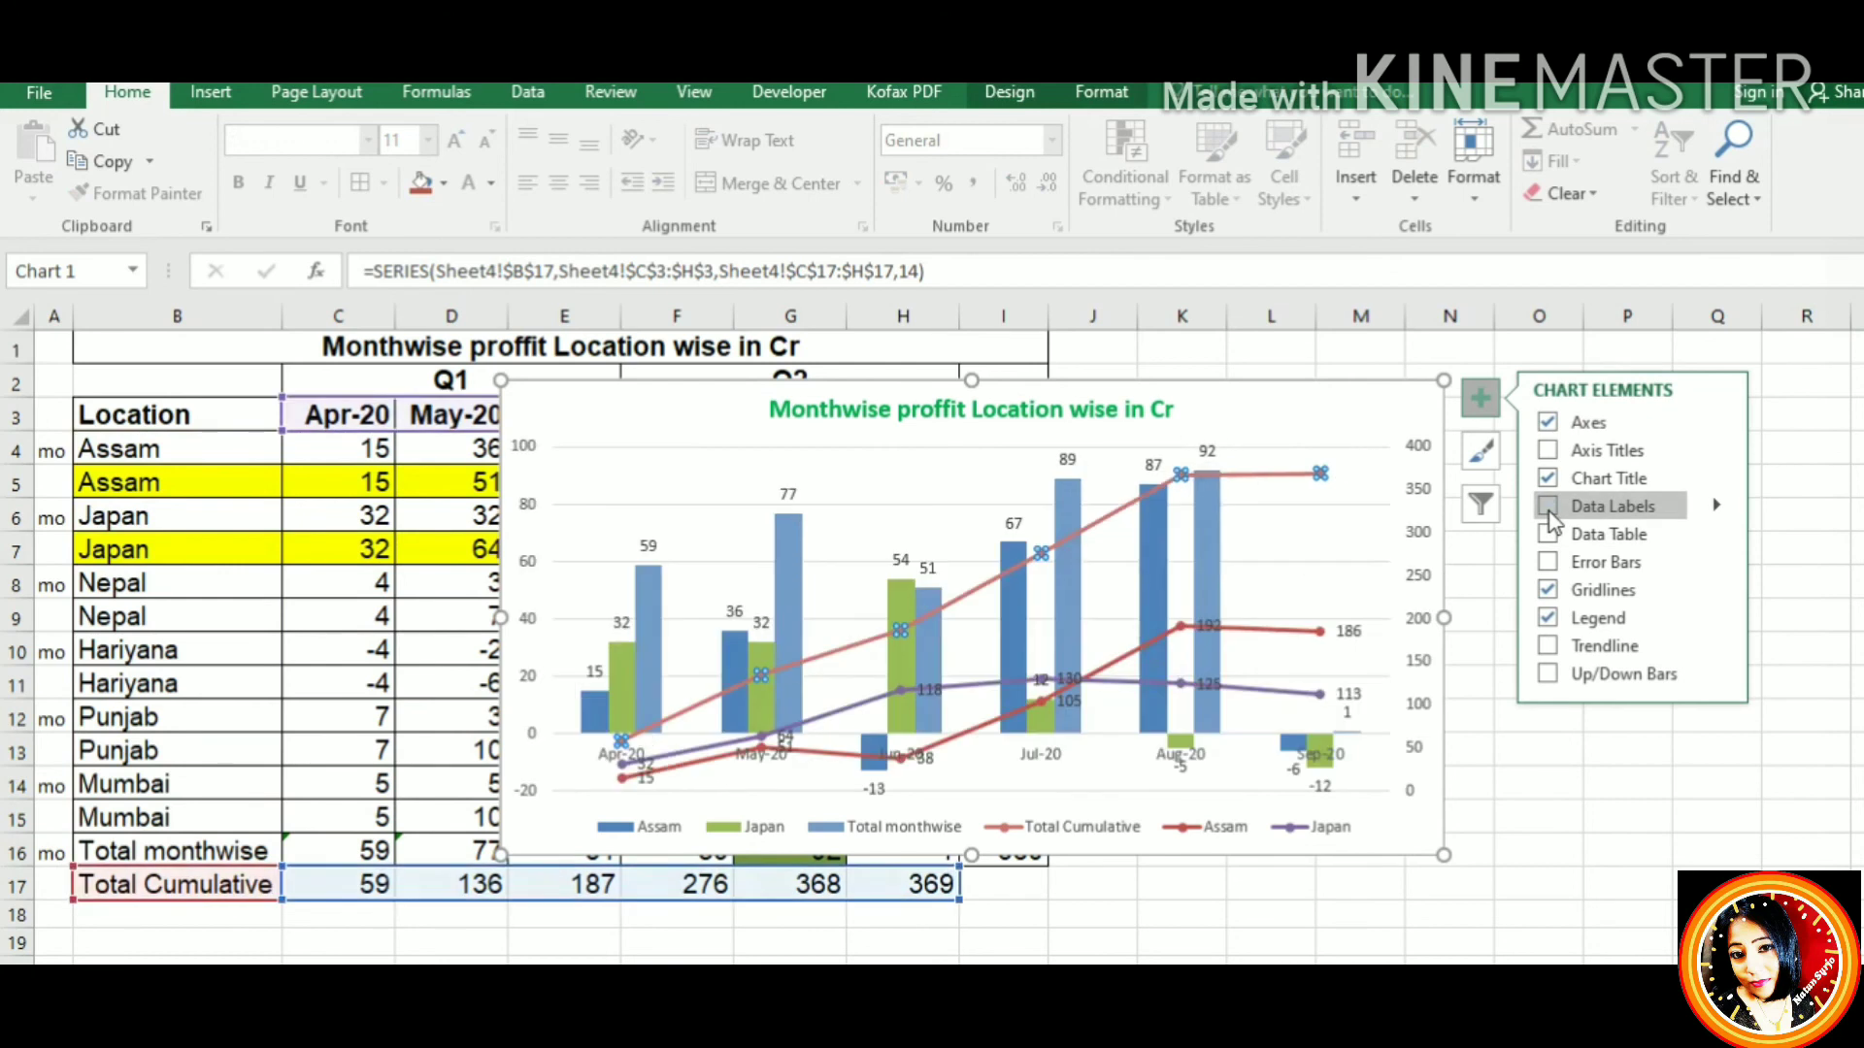
left_click(1782, 691)
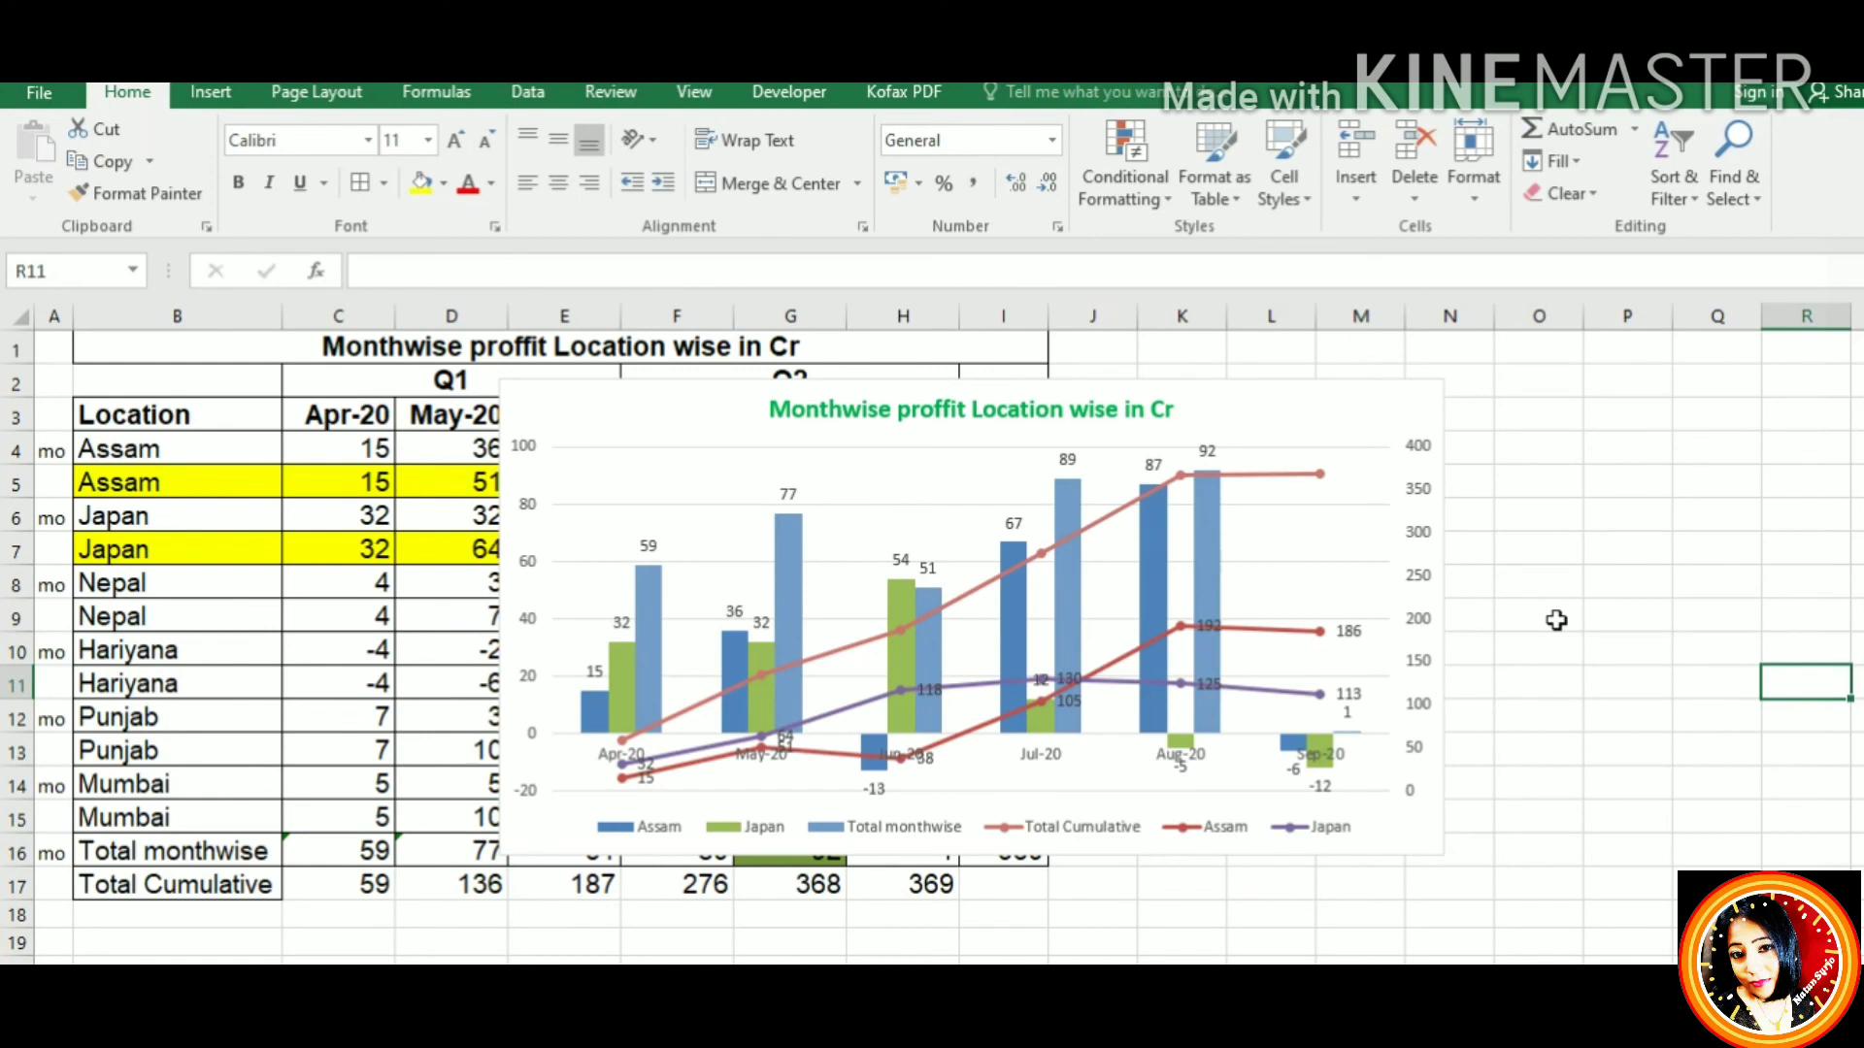
left_click(1117, 670)
left_click(1116, 670)
left_click(1616, 587)
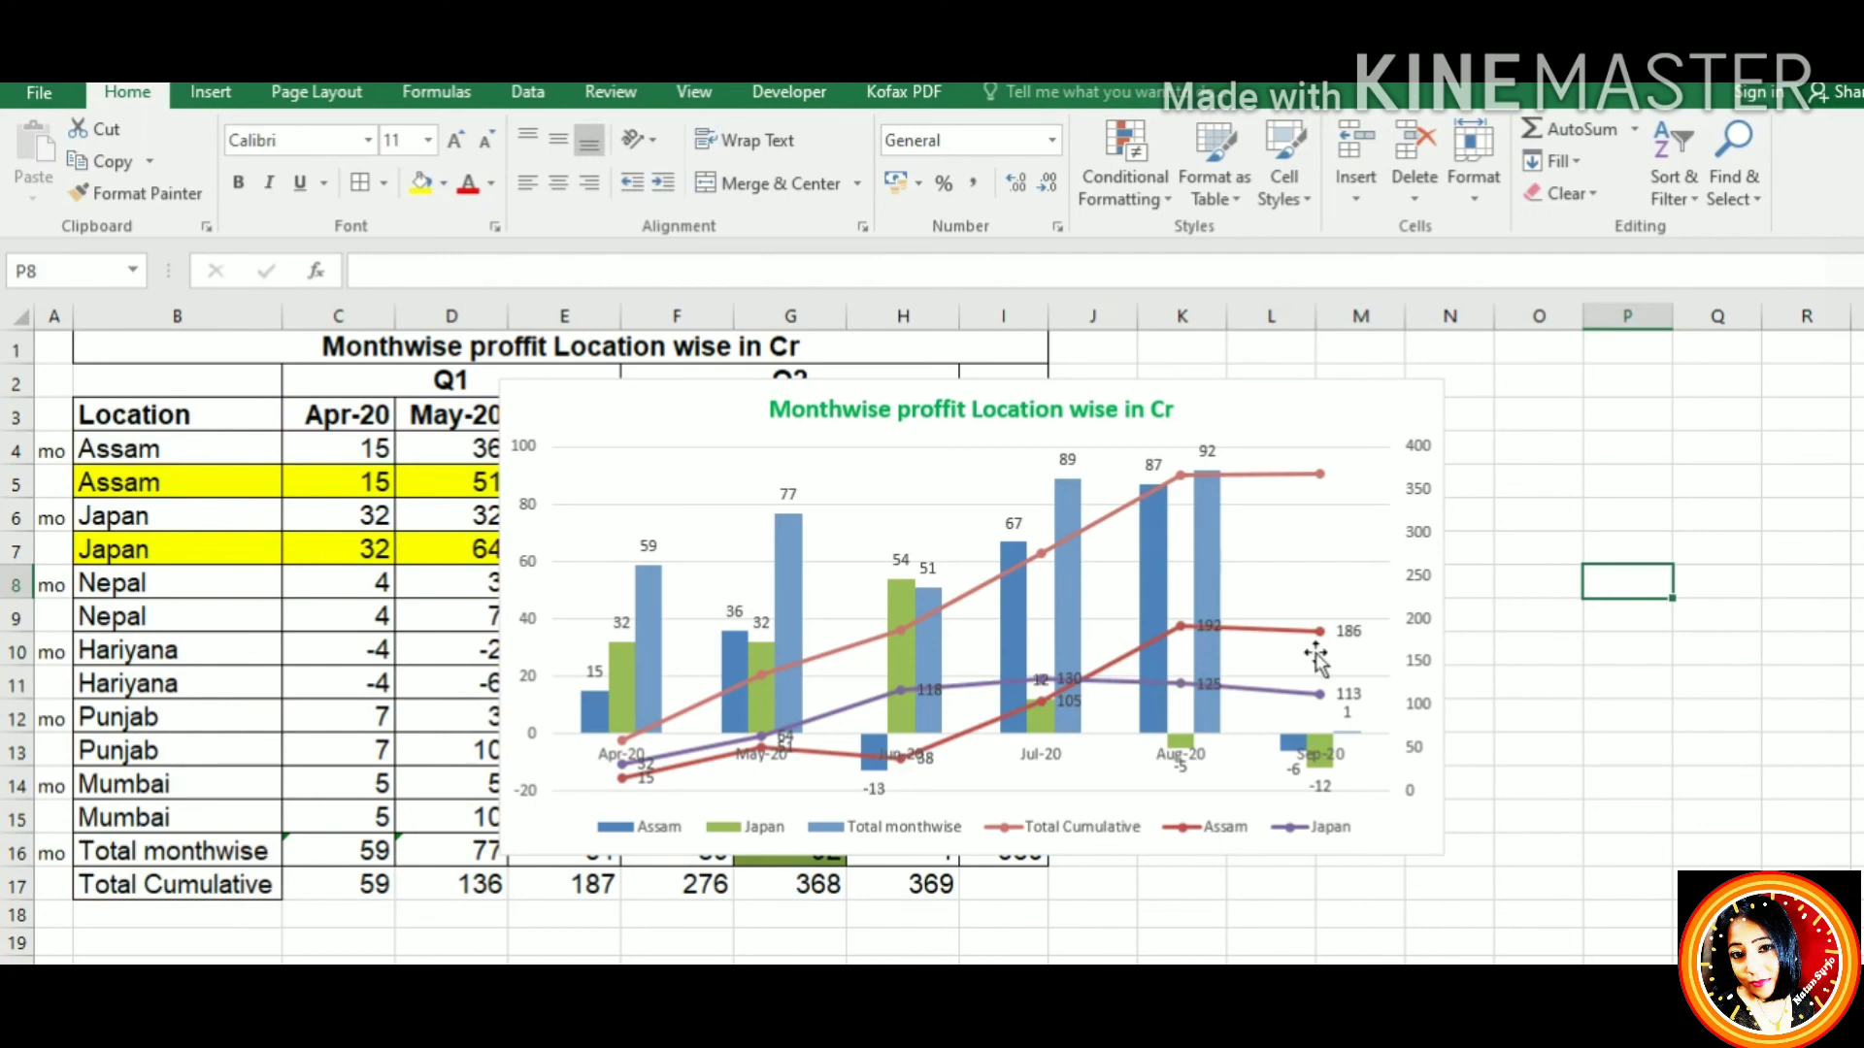
left_click(524, 686)
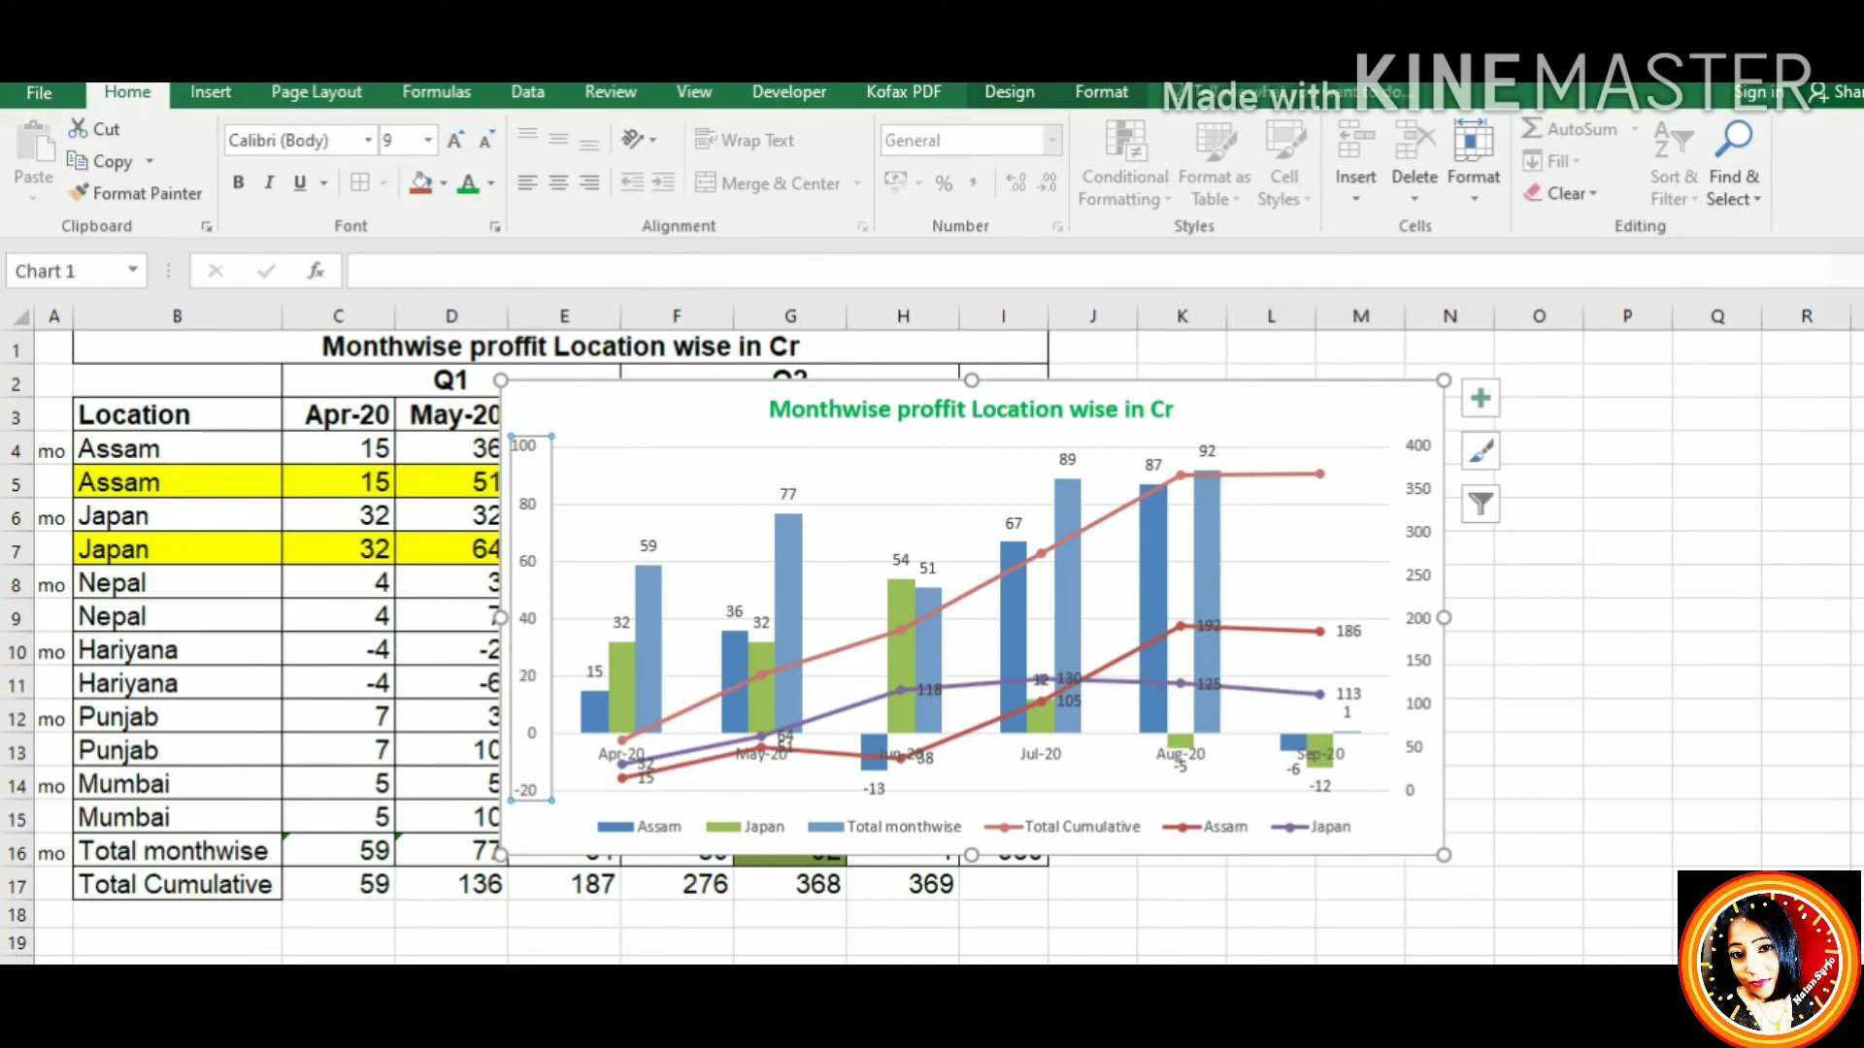
left_click(1423, 668)
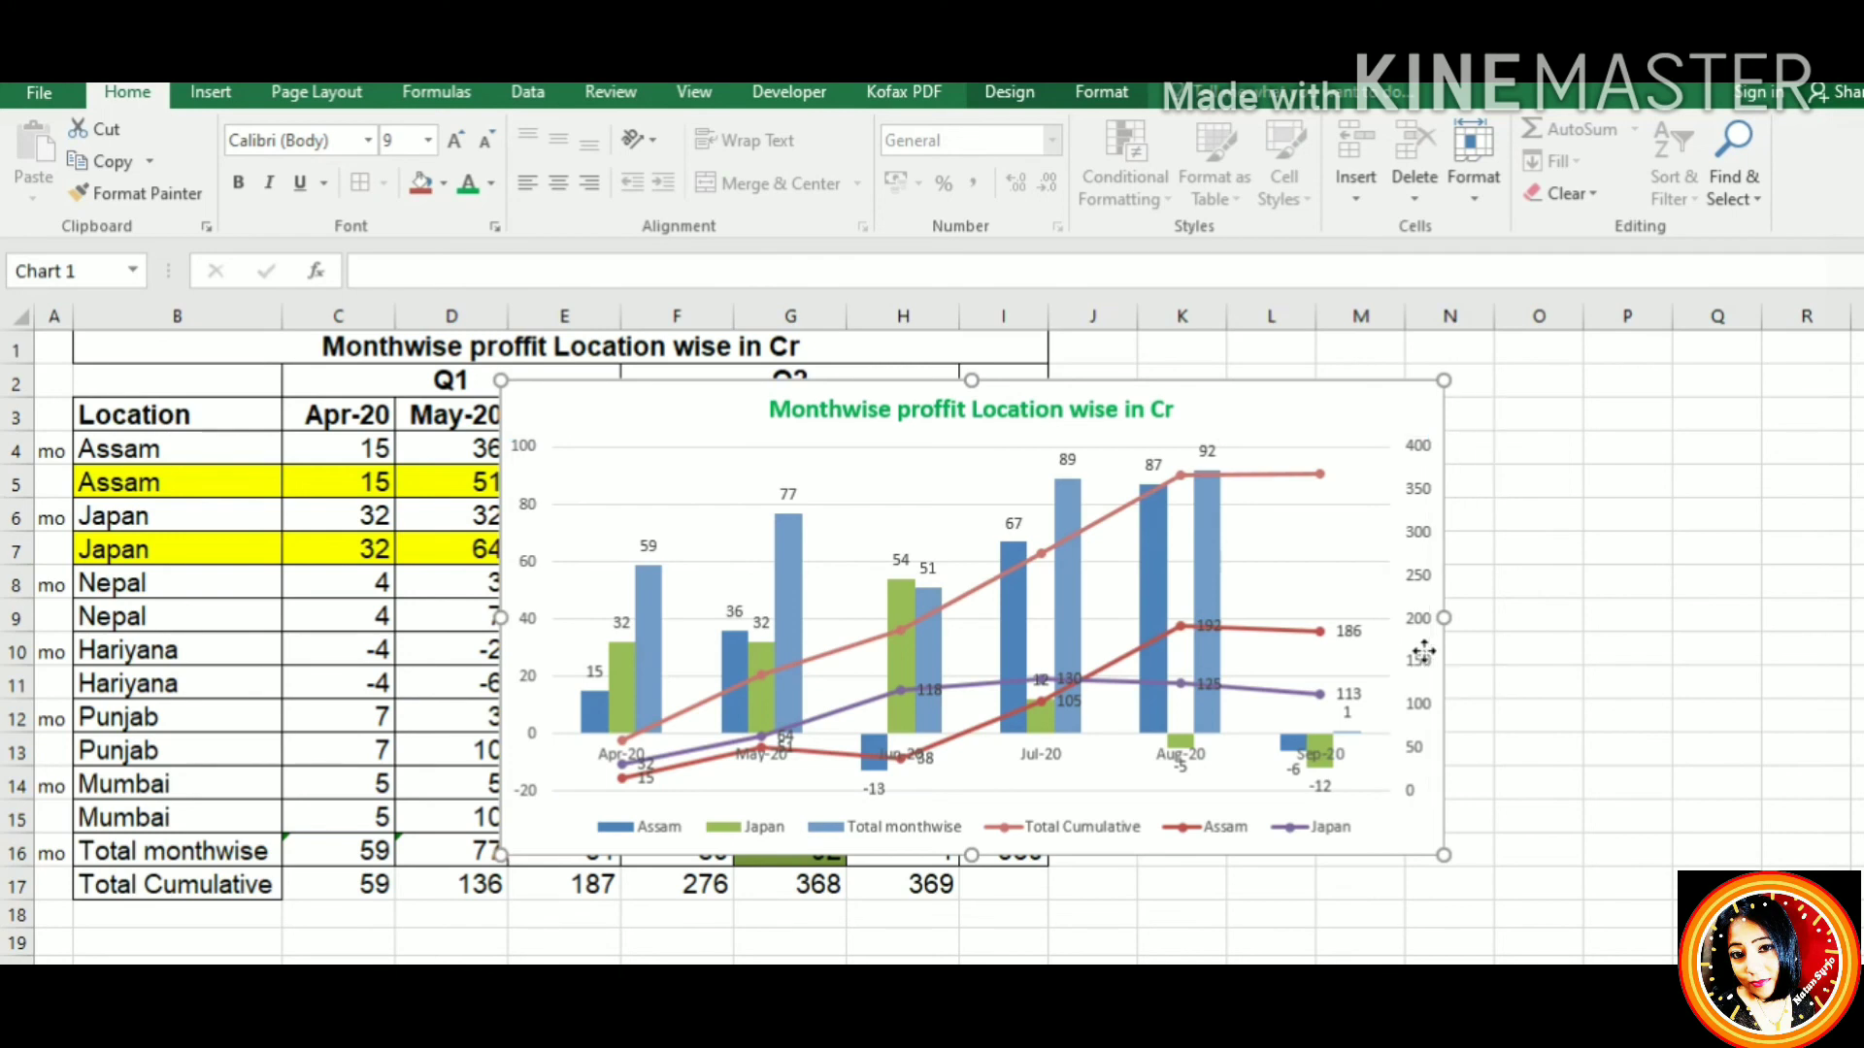
double_click(1427, 631)
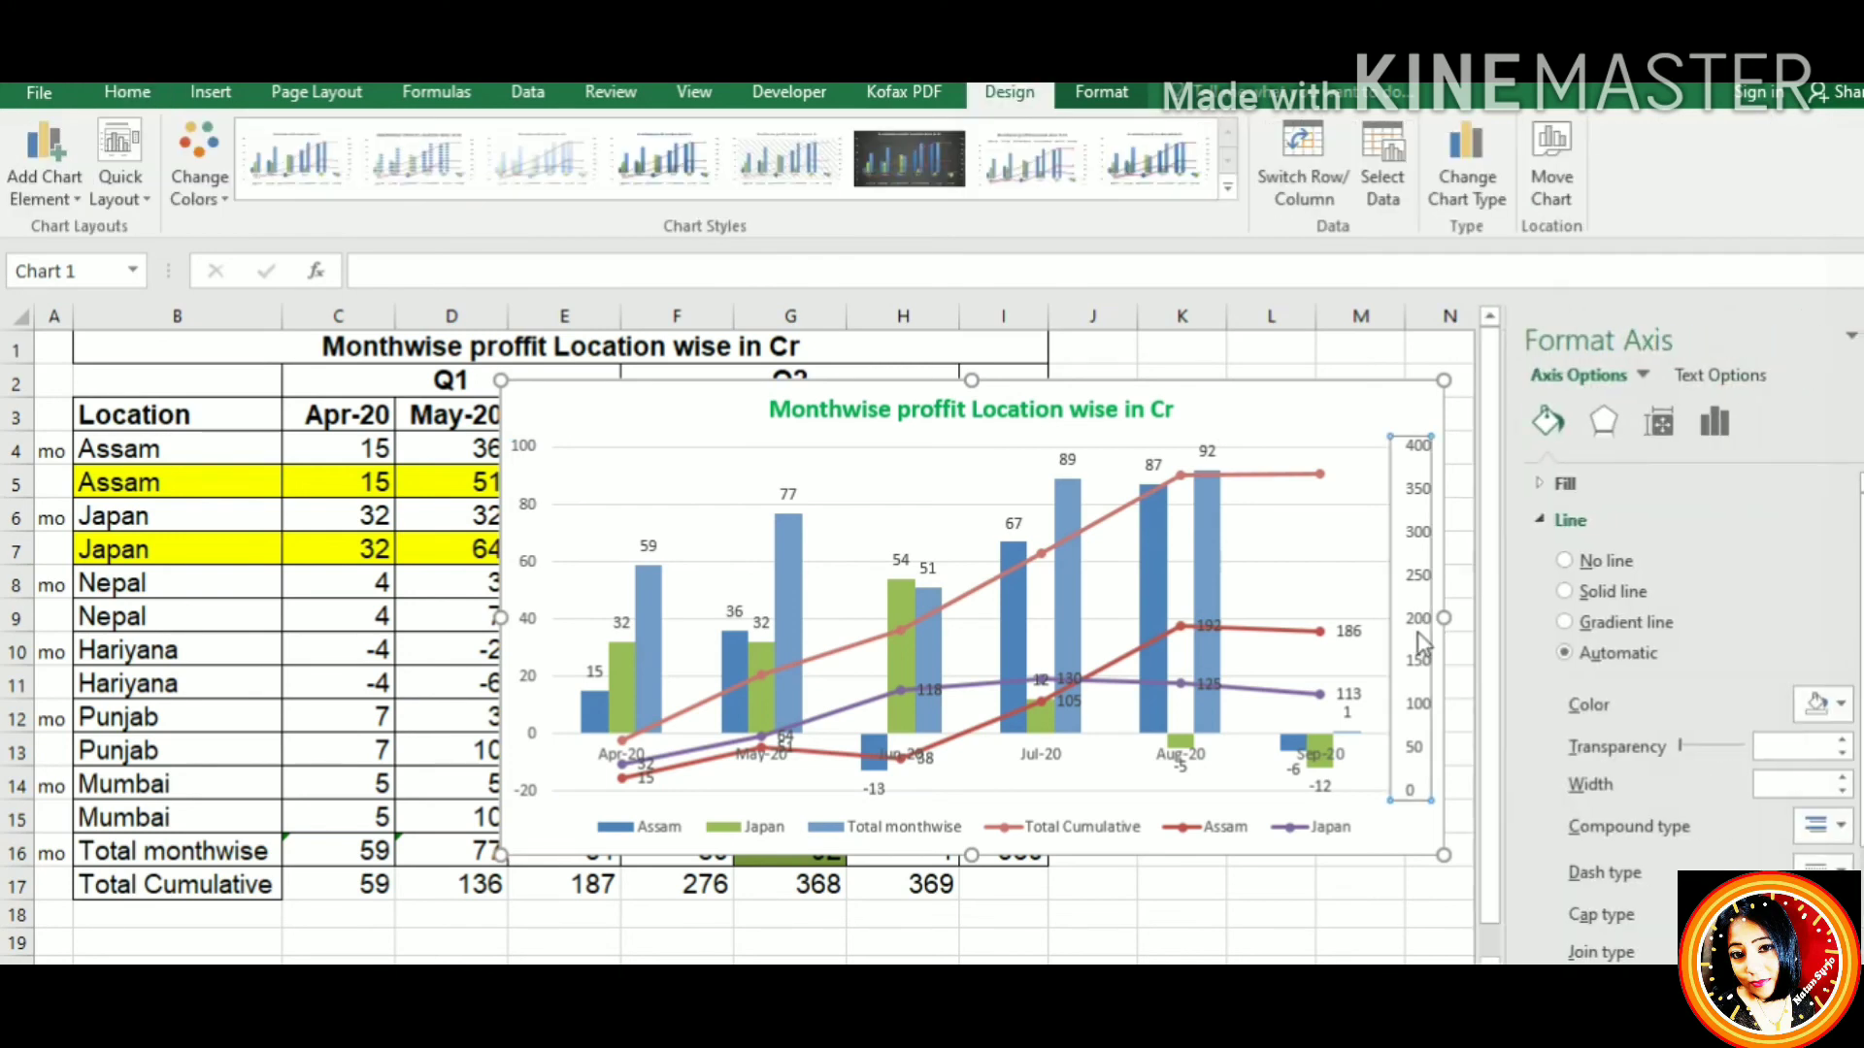
left_click(1854, 335)
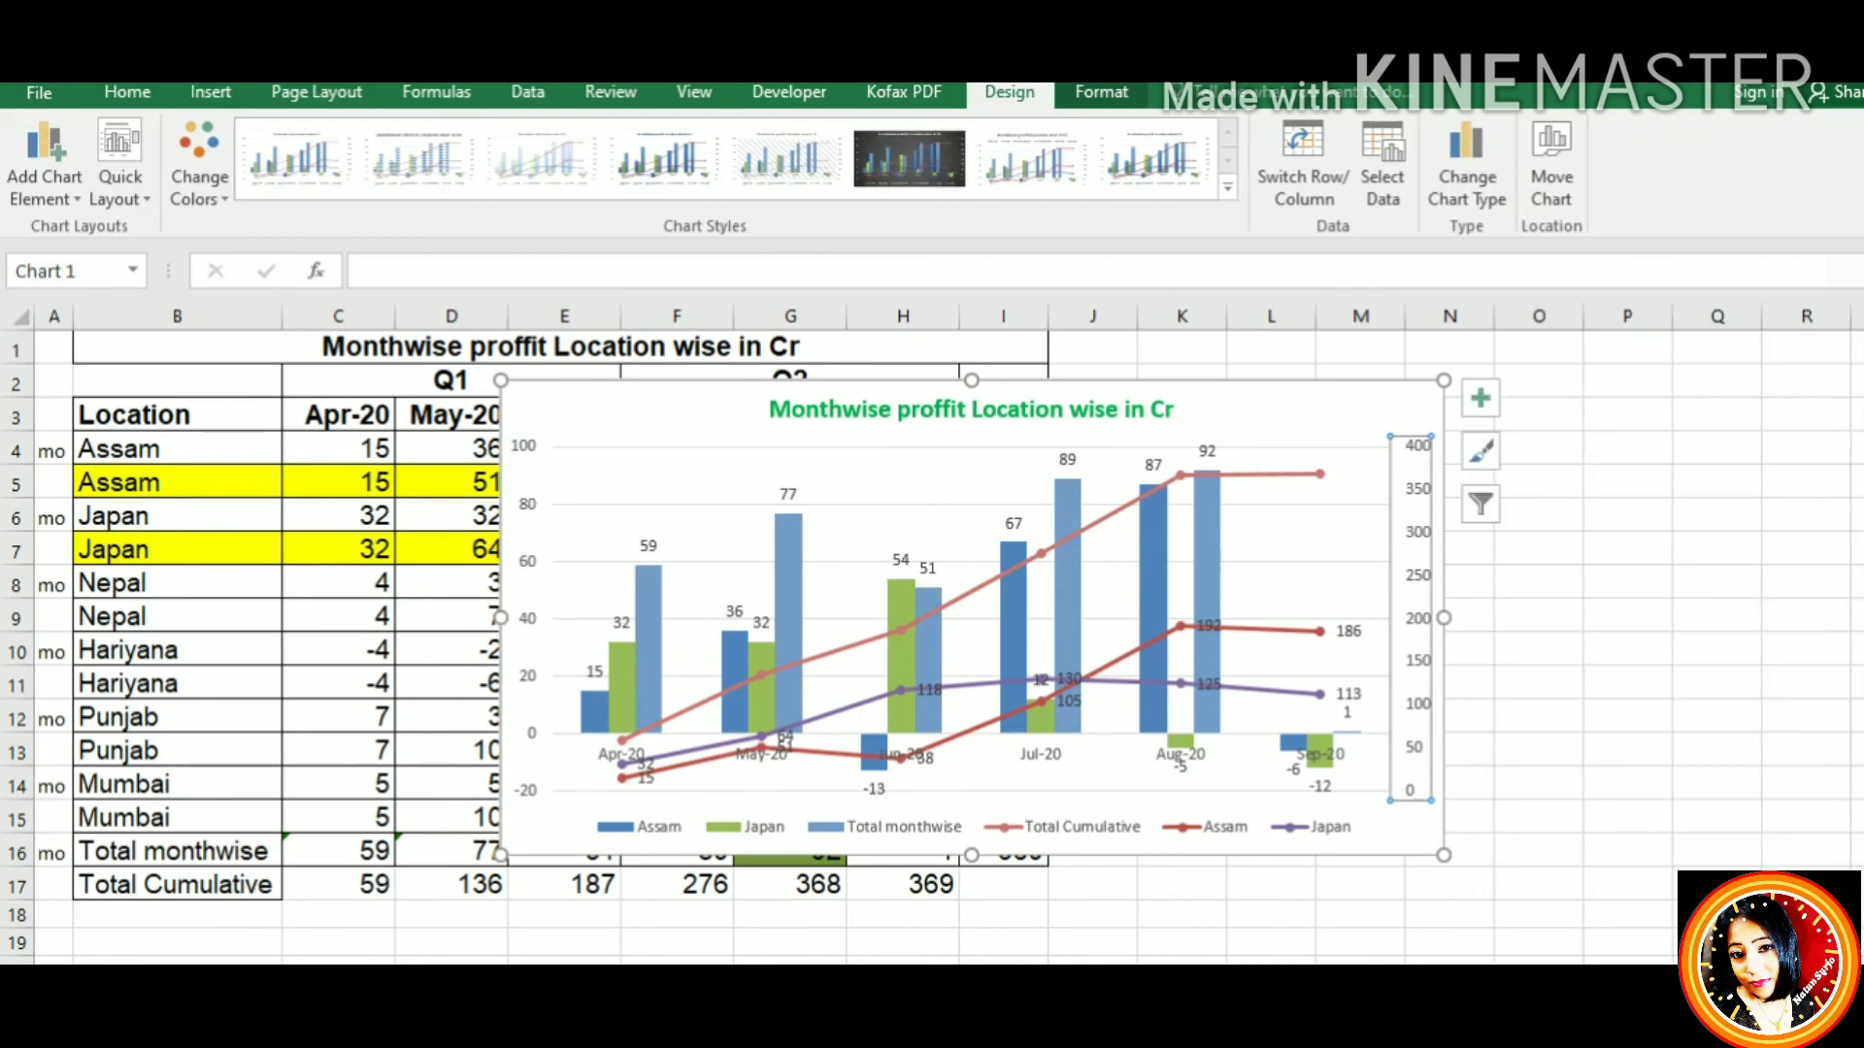
left_click(1481, 403)
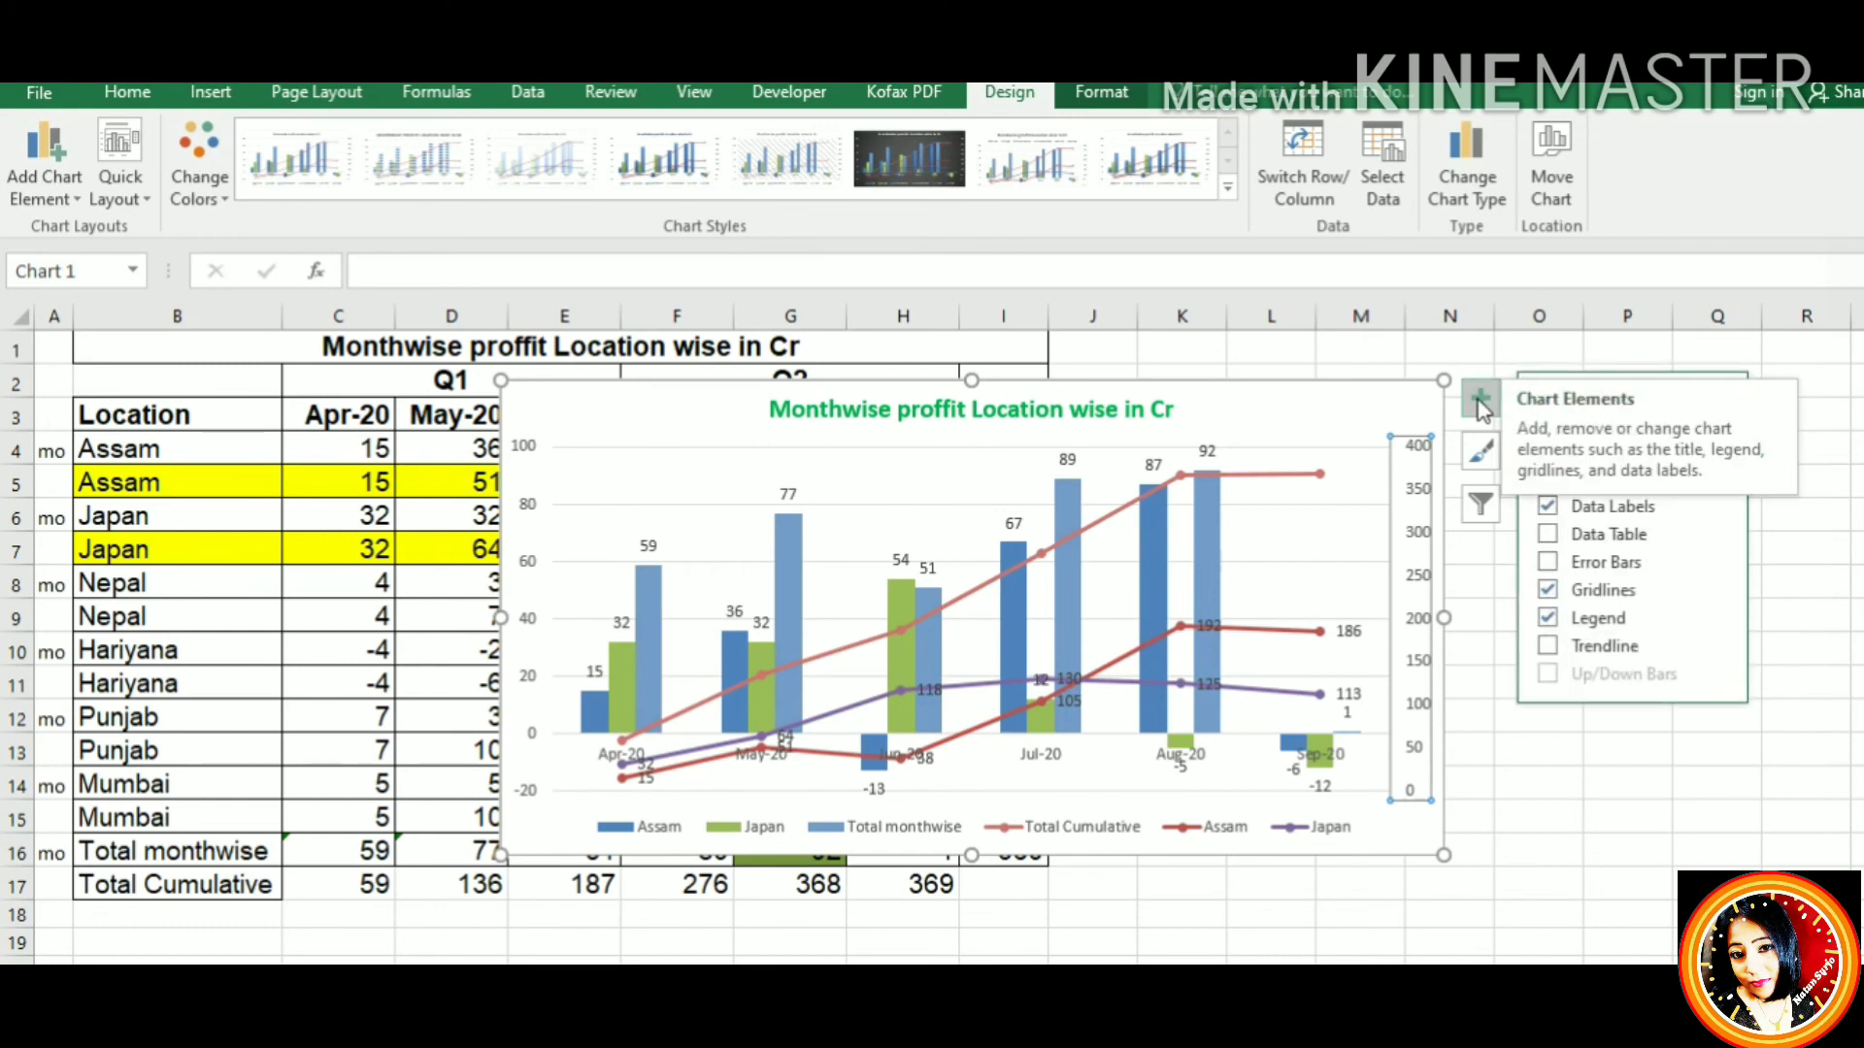
left_click(1550, 590)
left_click(1549, 592)
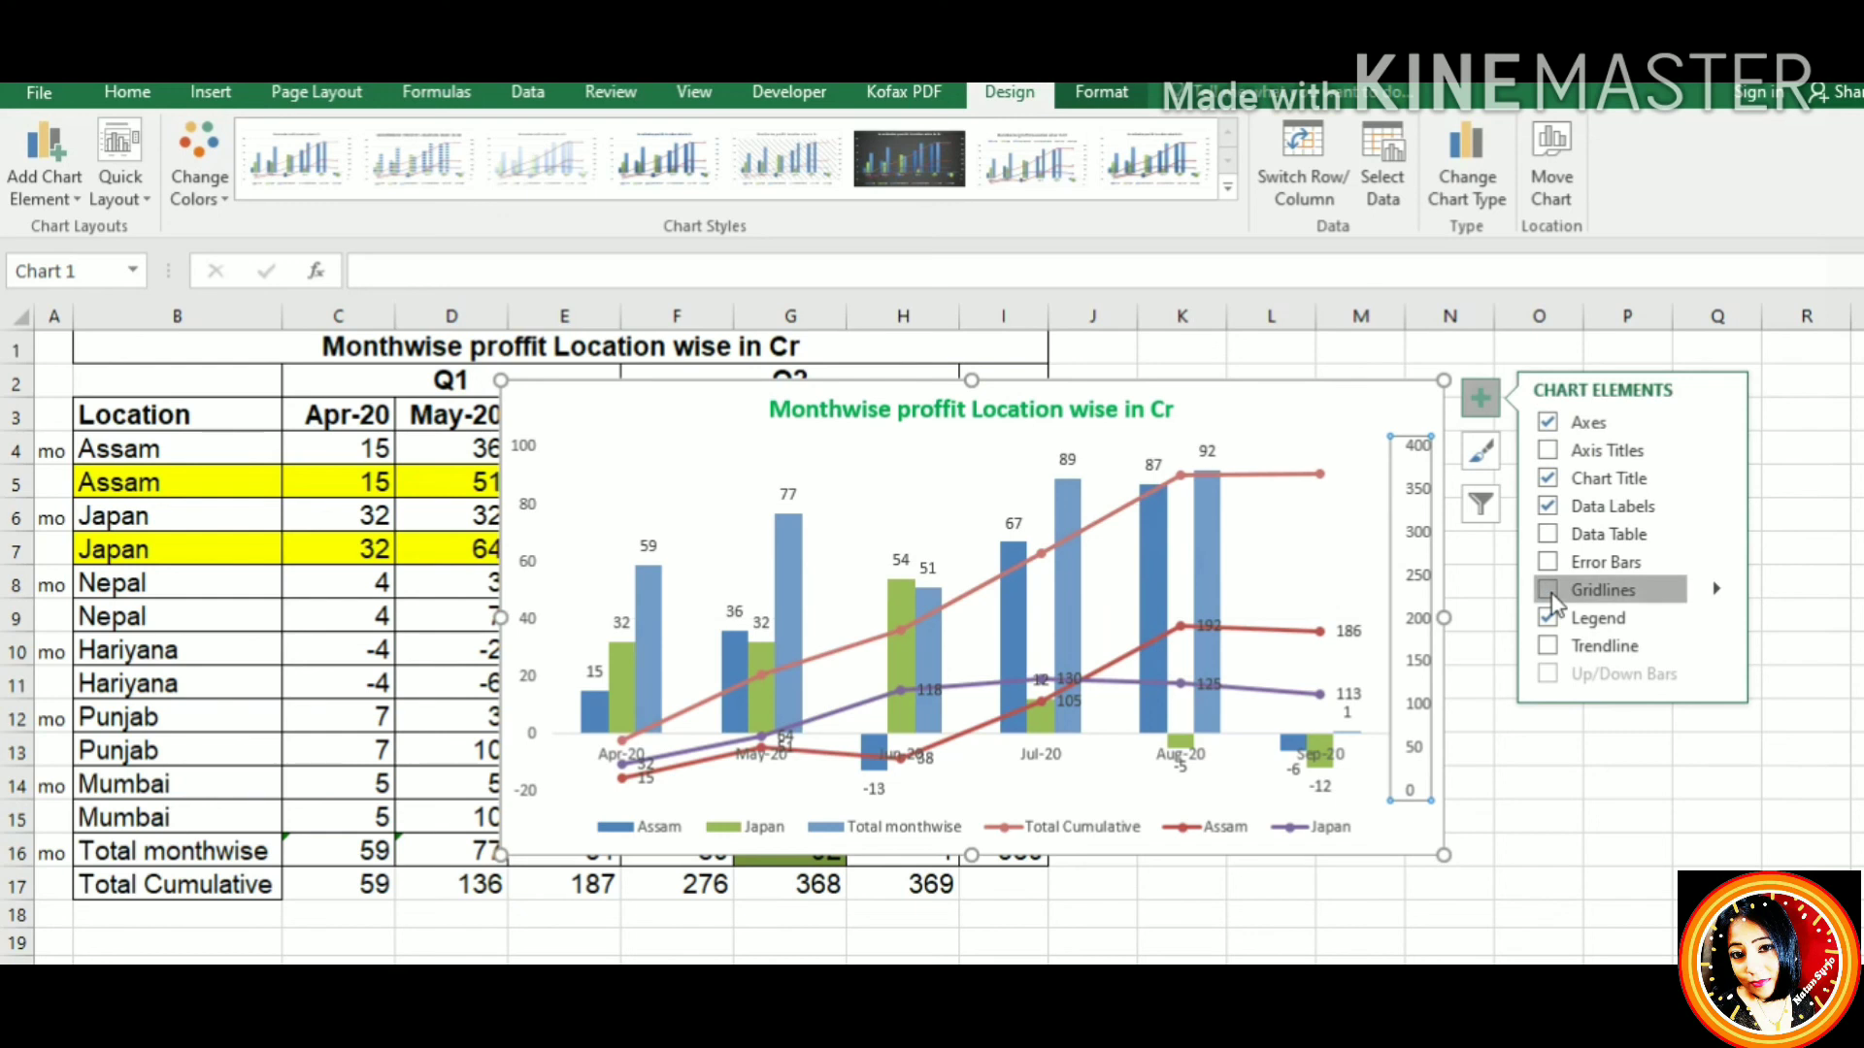
left_click(1603, 755)
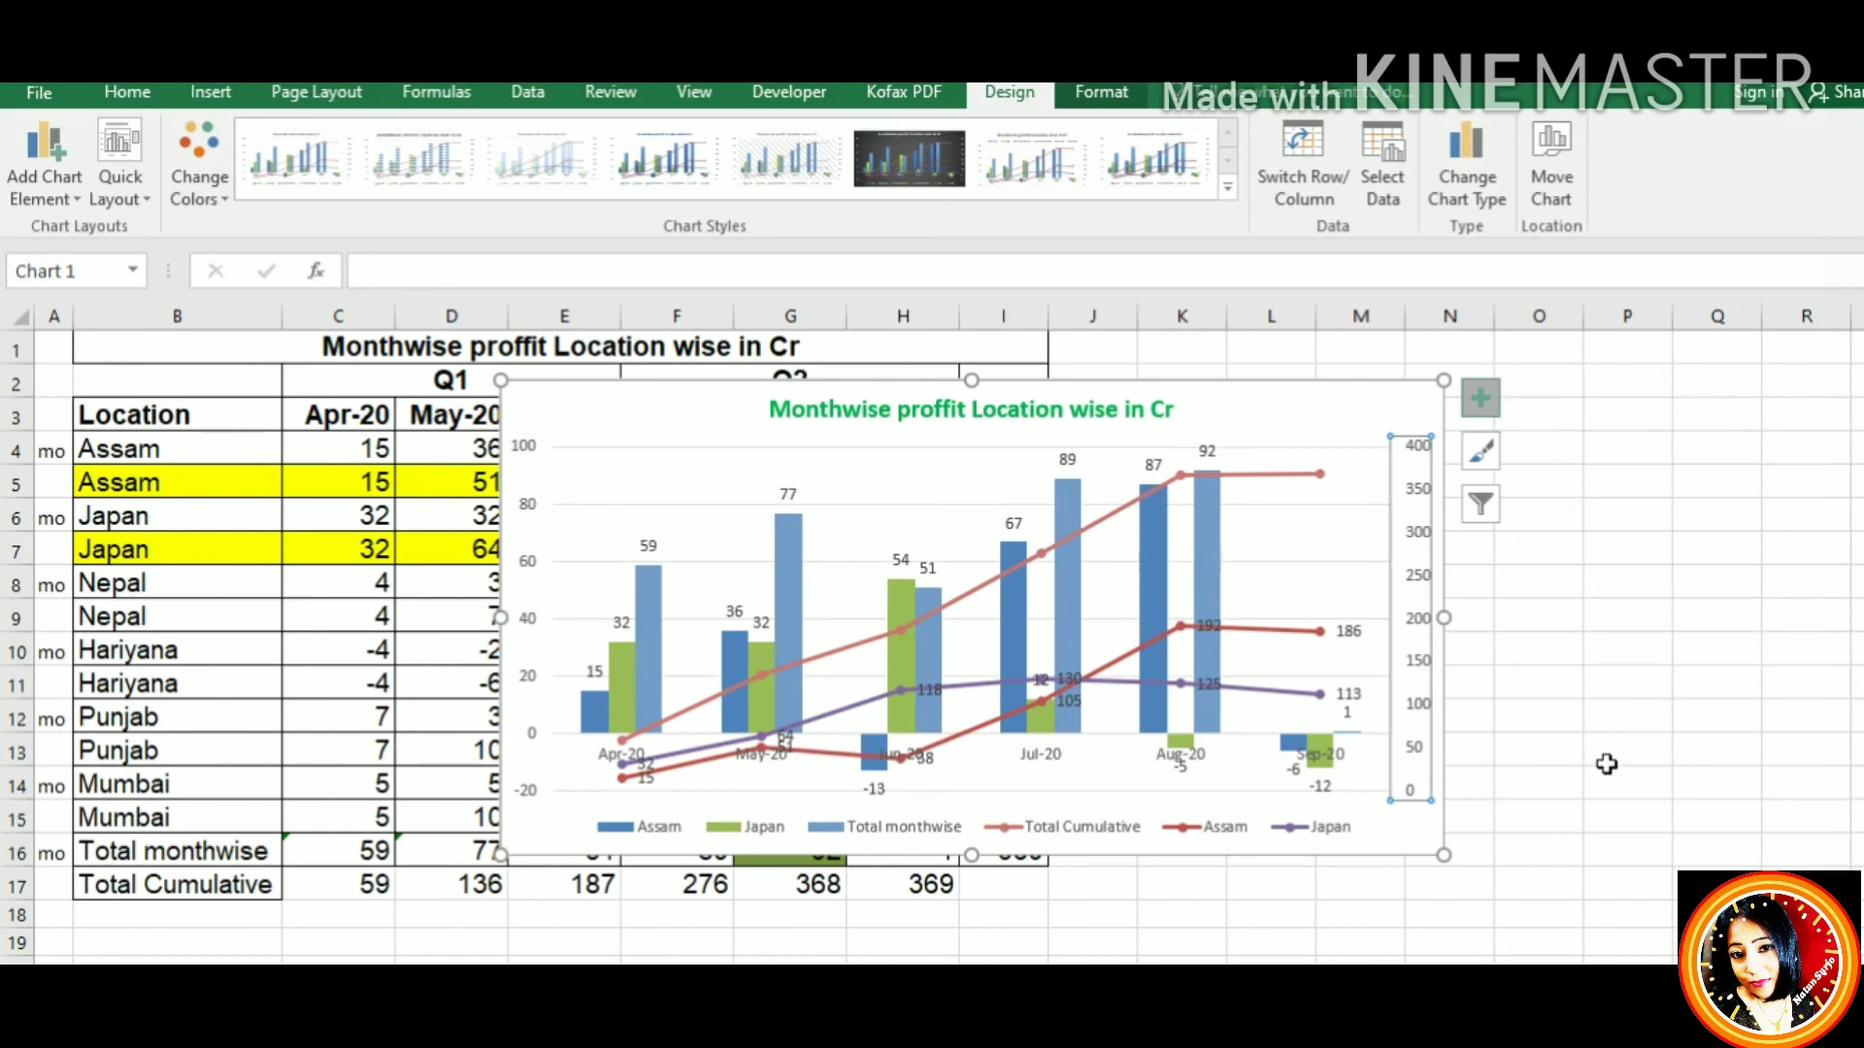
left_click(1369, 435)
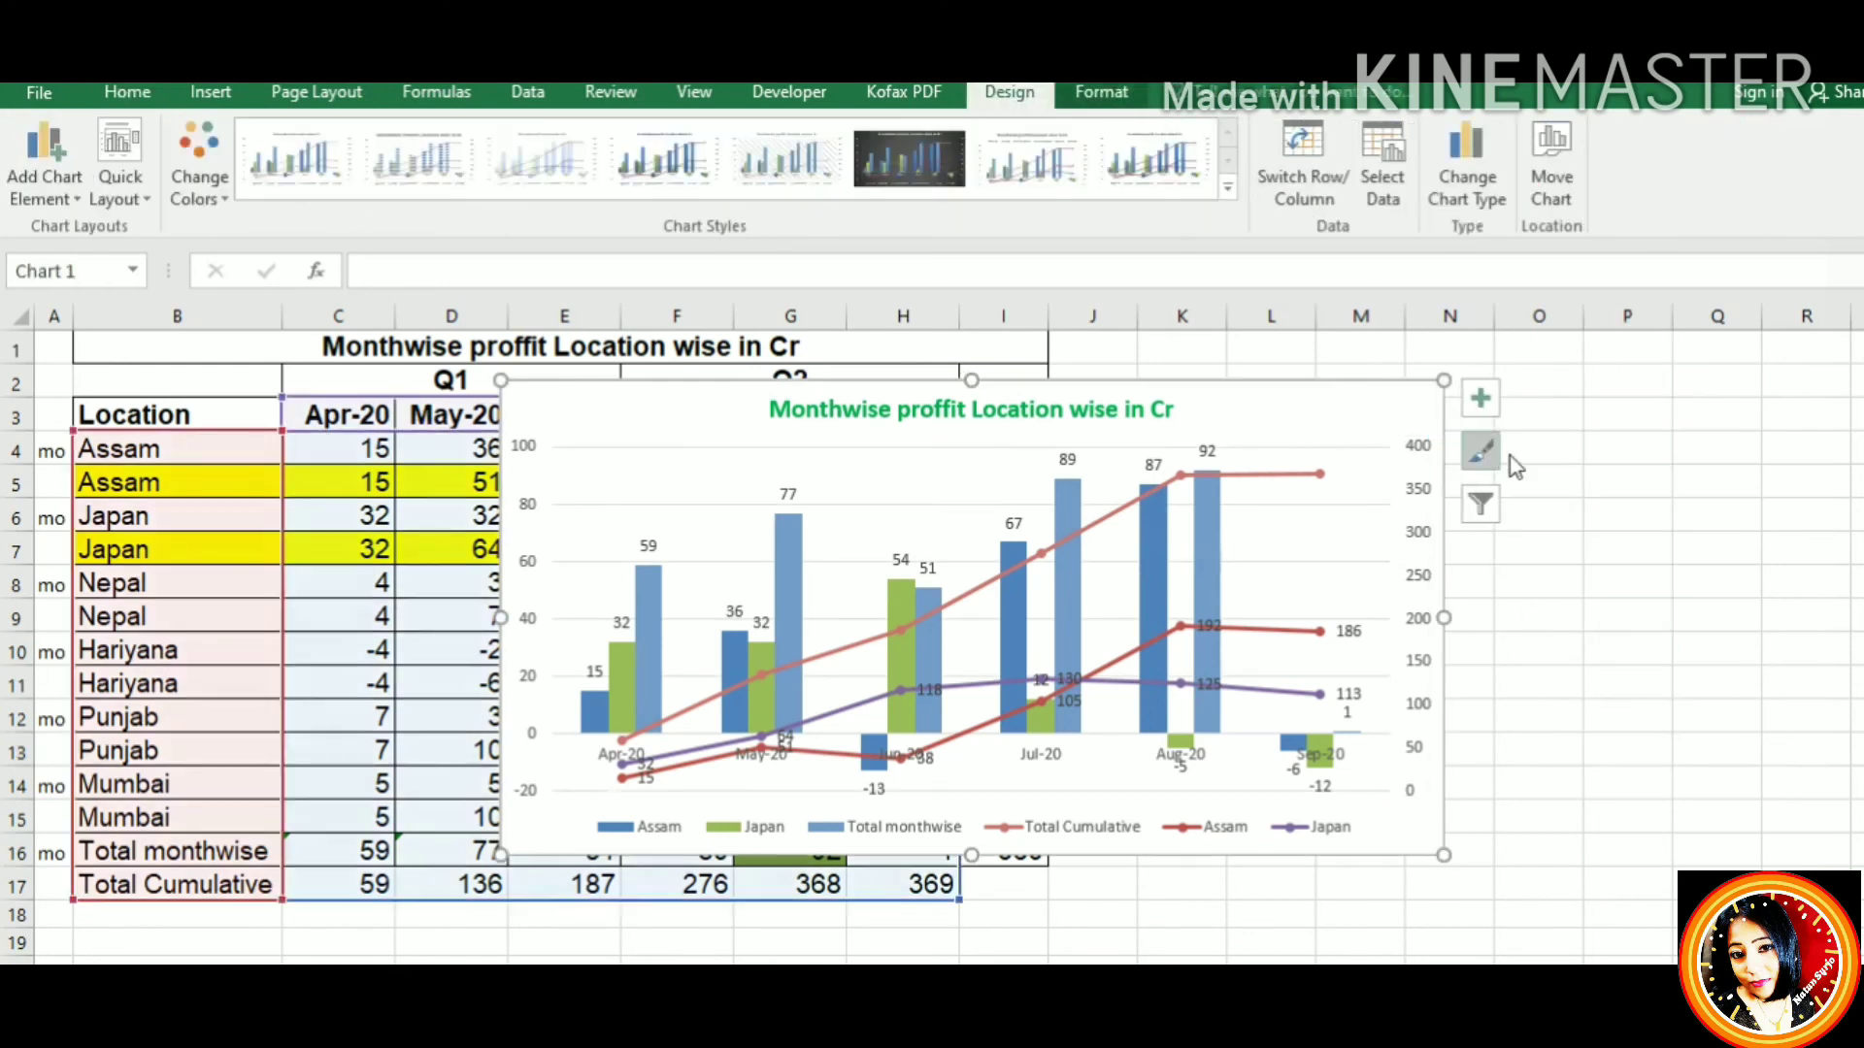
Toggle the first Nepal series in the chart filter, then close it without applying
left_click(1480, 504)
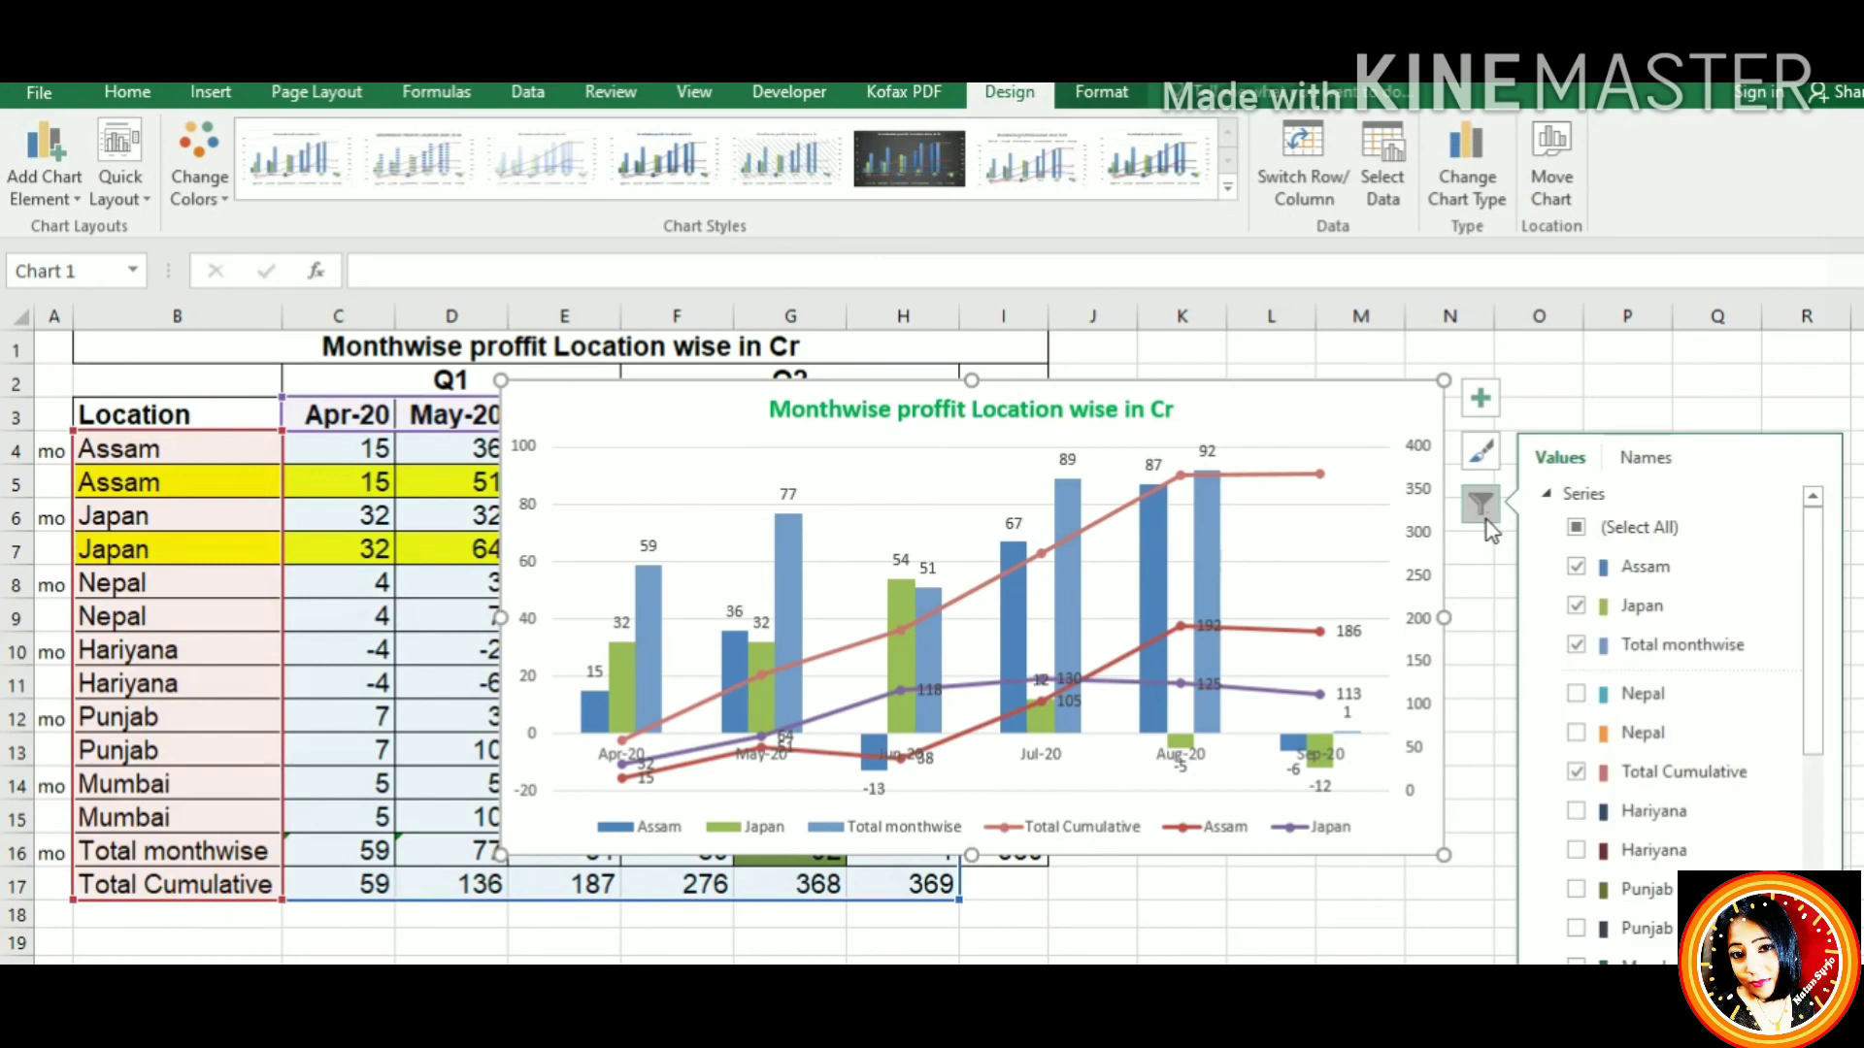
left_click(1575, 693)
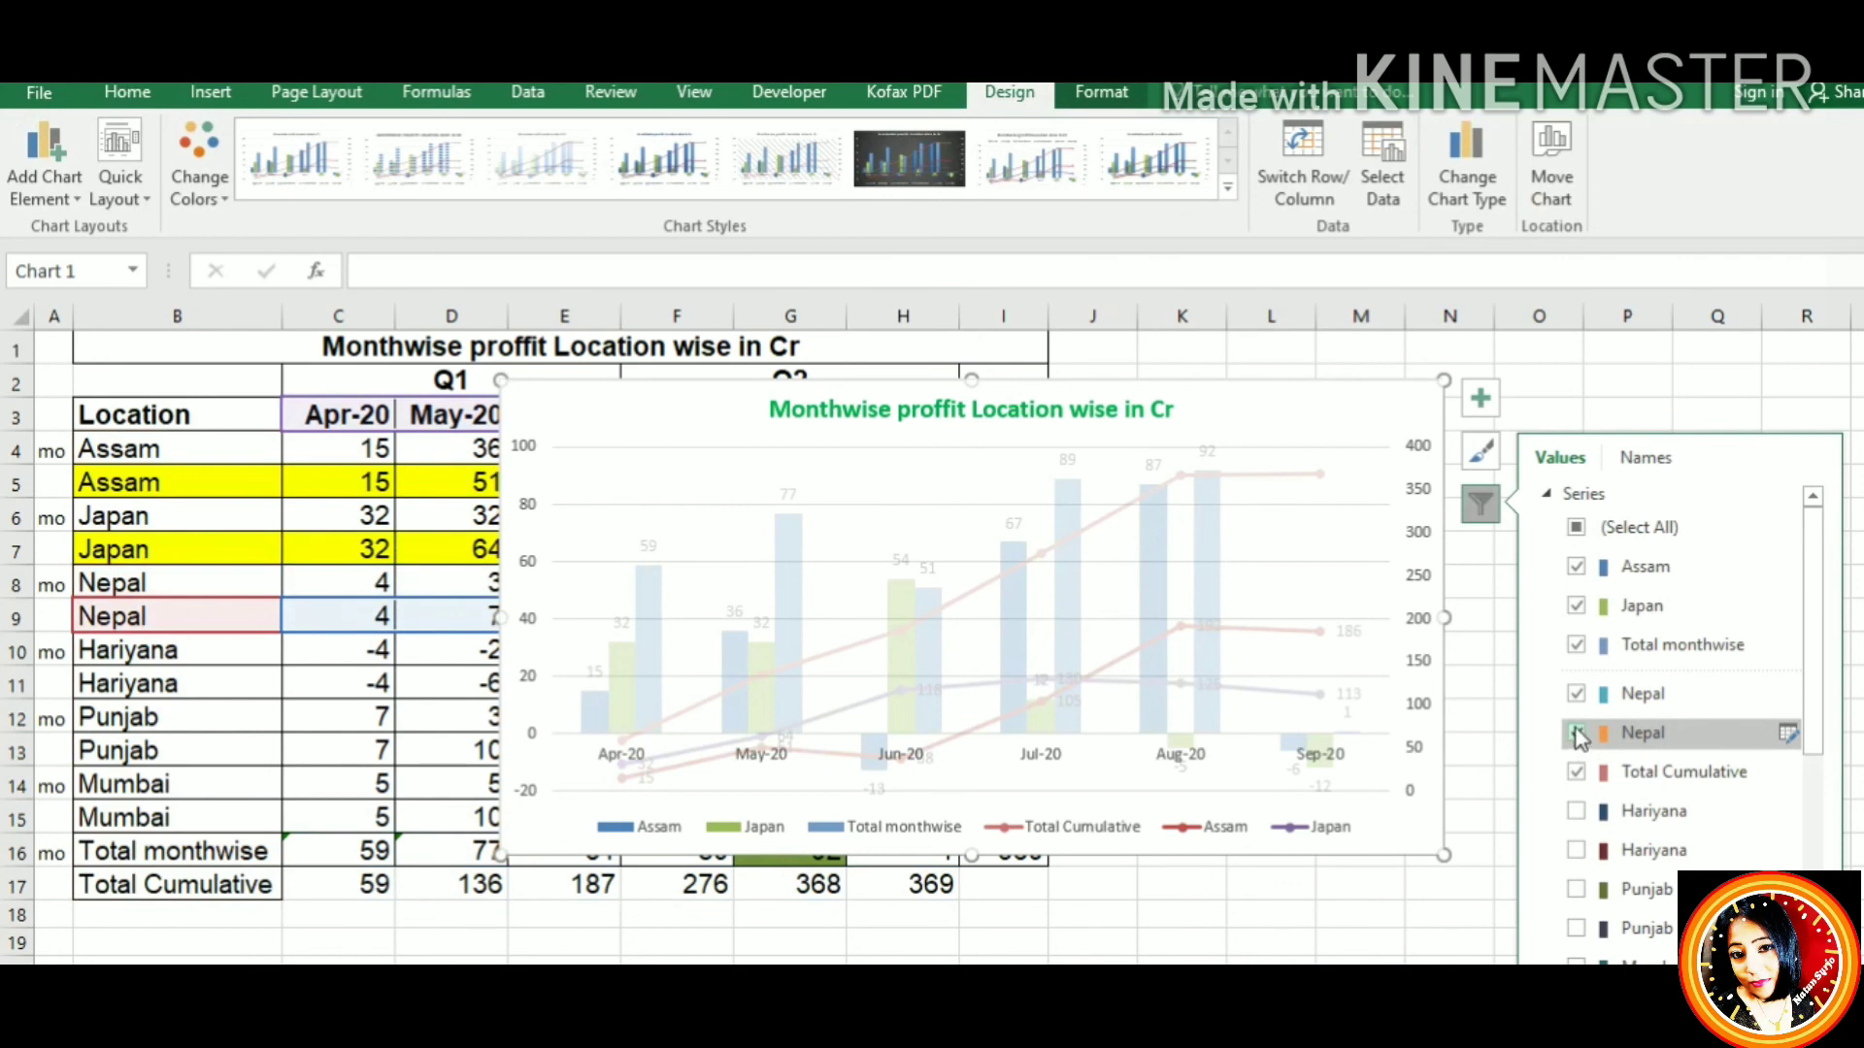
left_click(1575, 693)
left_click(1576, 693)
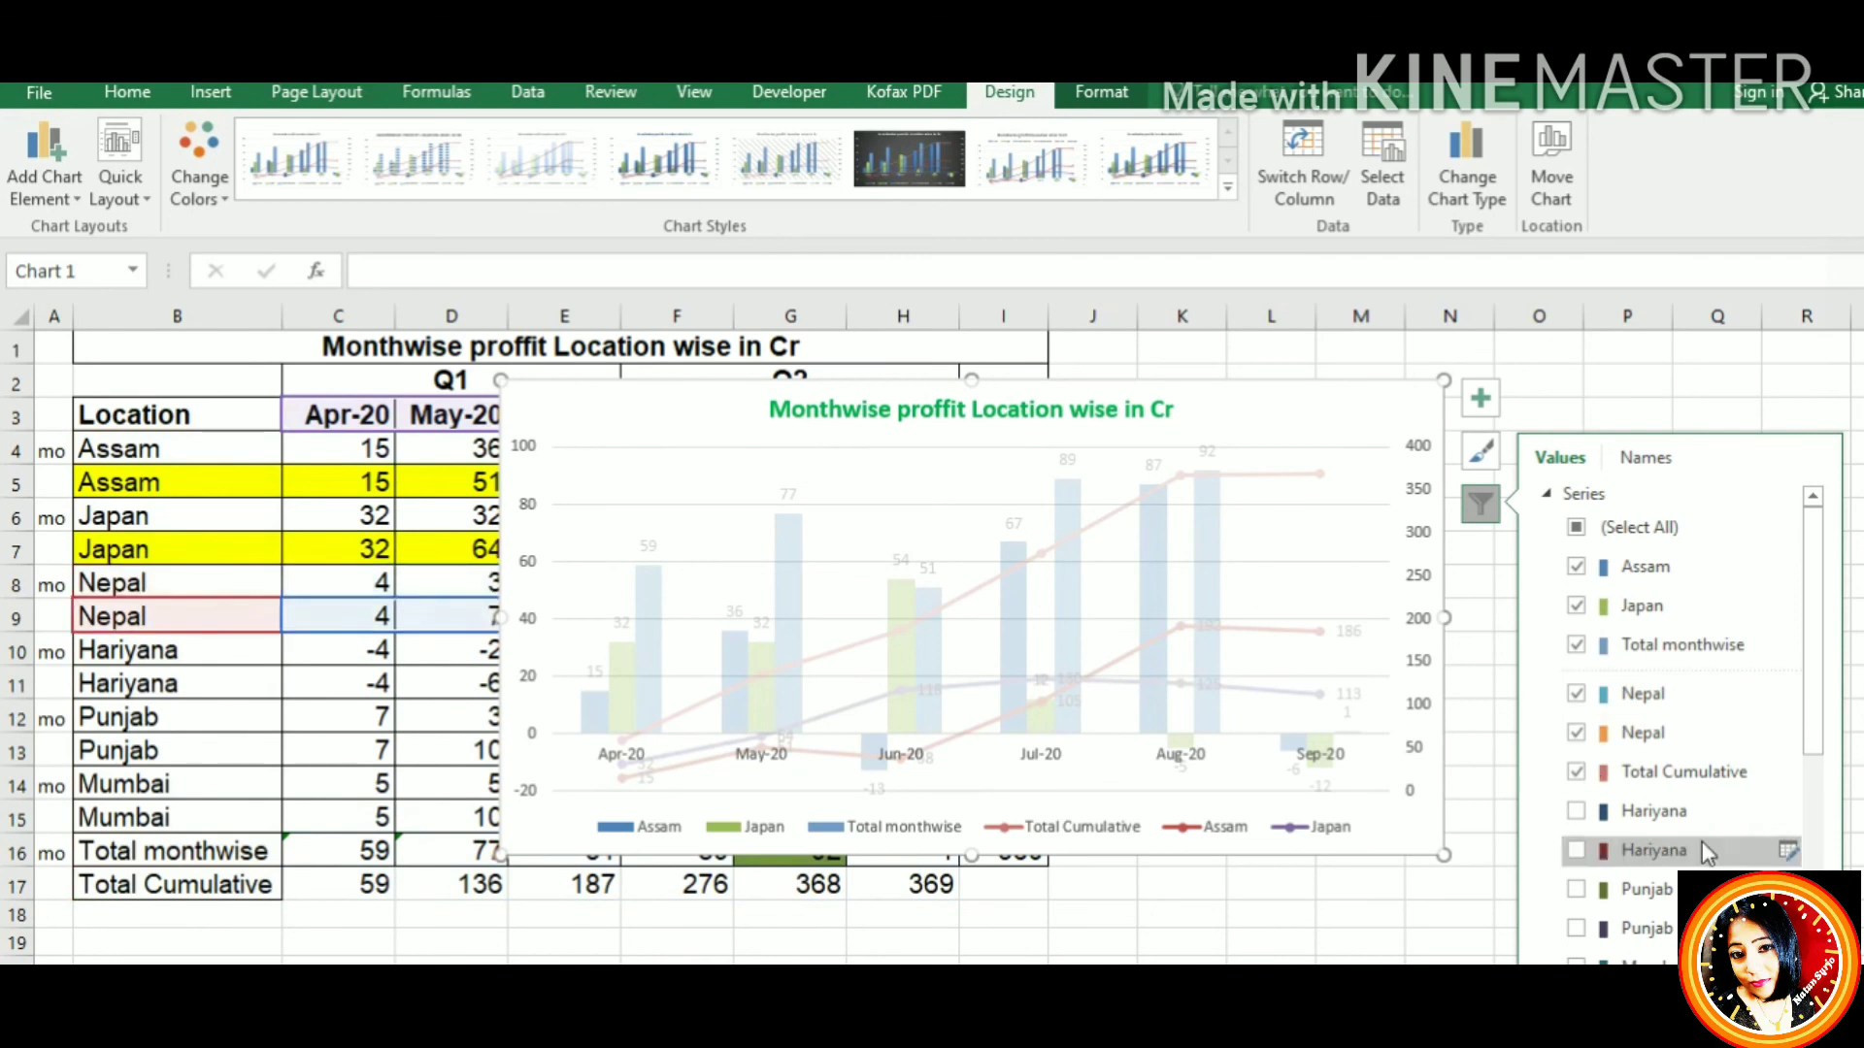
left_click(1664, 391)
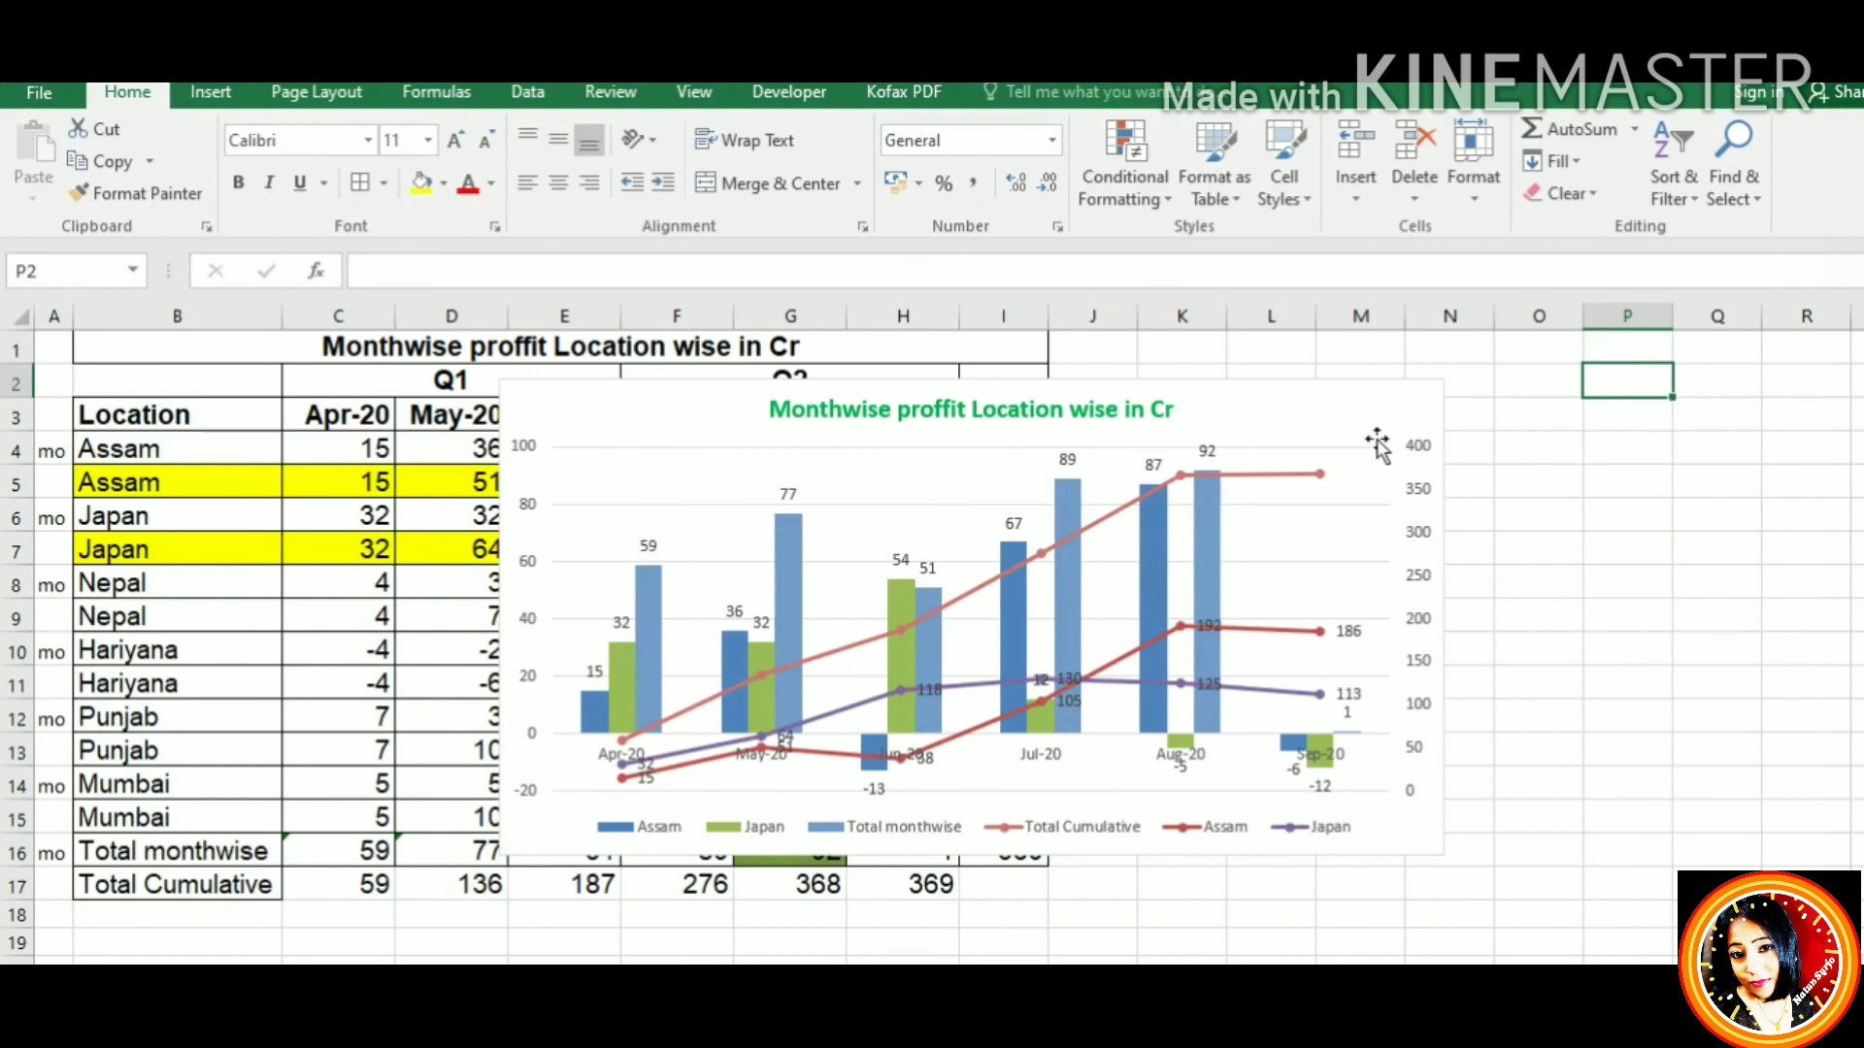
Include both Nepal series in the chart filter and close the filter panel
left_click(1427, 429)
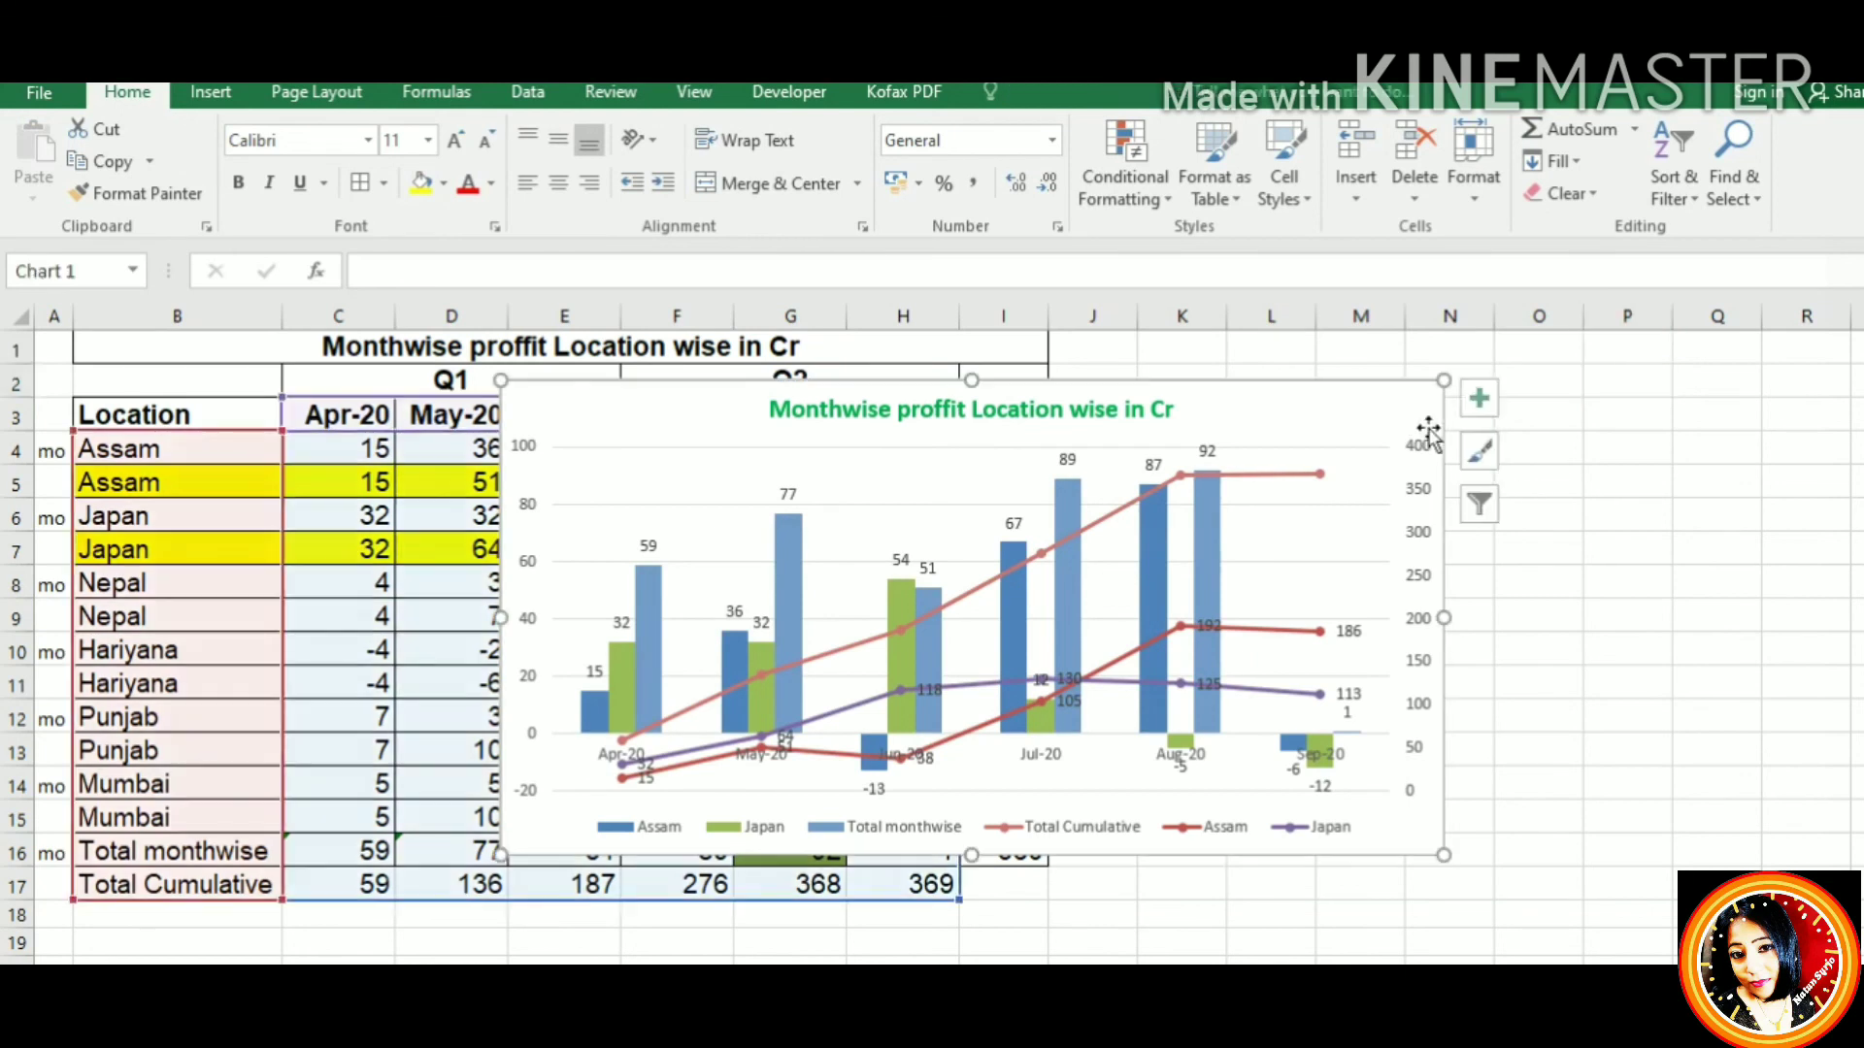
left_click(1482, 503)
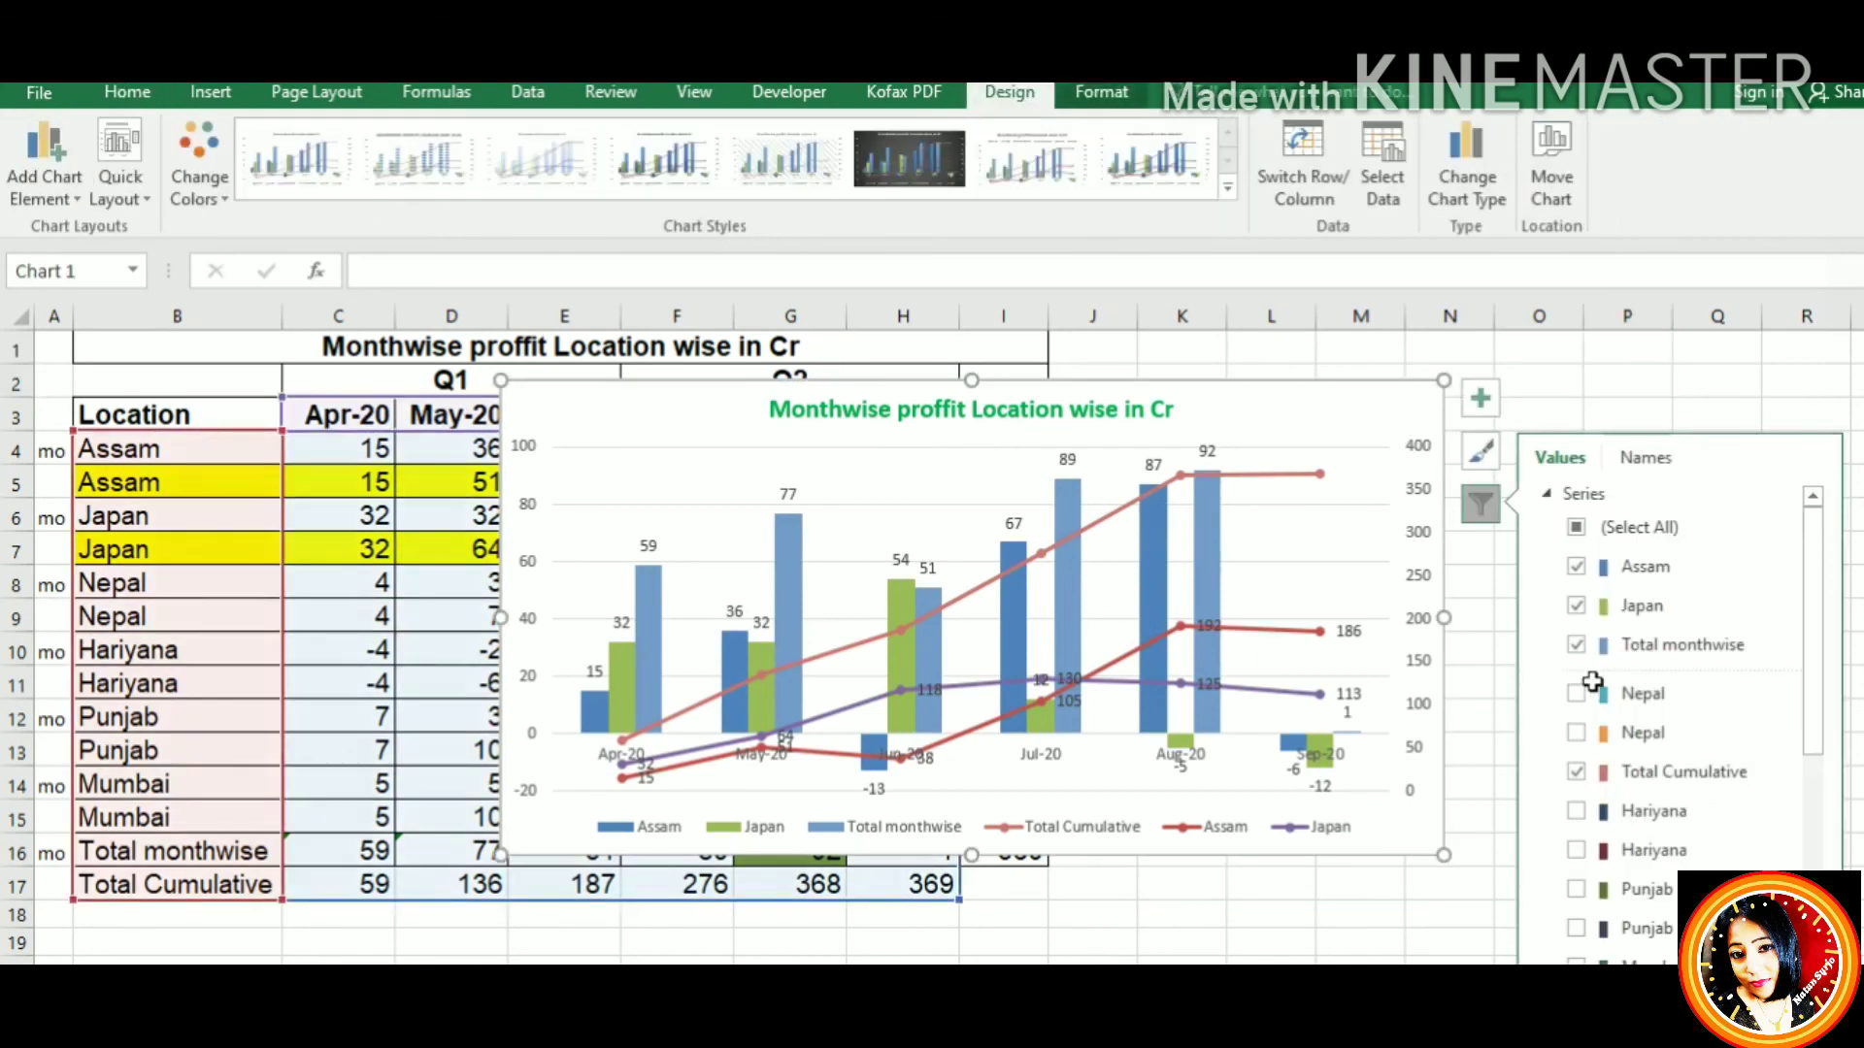
left_click(1576, 695)
left_click(1576, 733)
left_click_drag(1813, 631, 1814, 834)
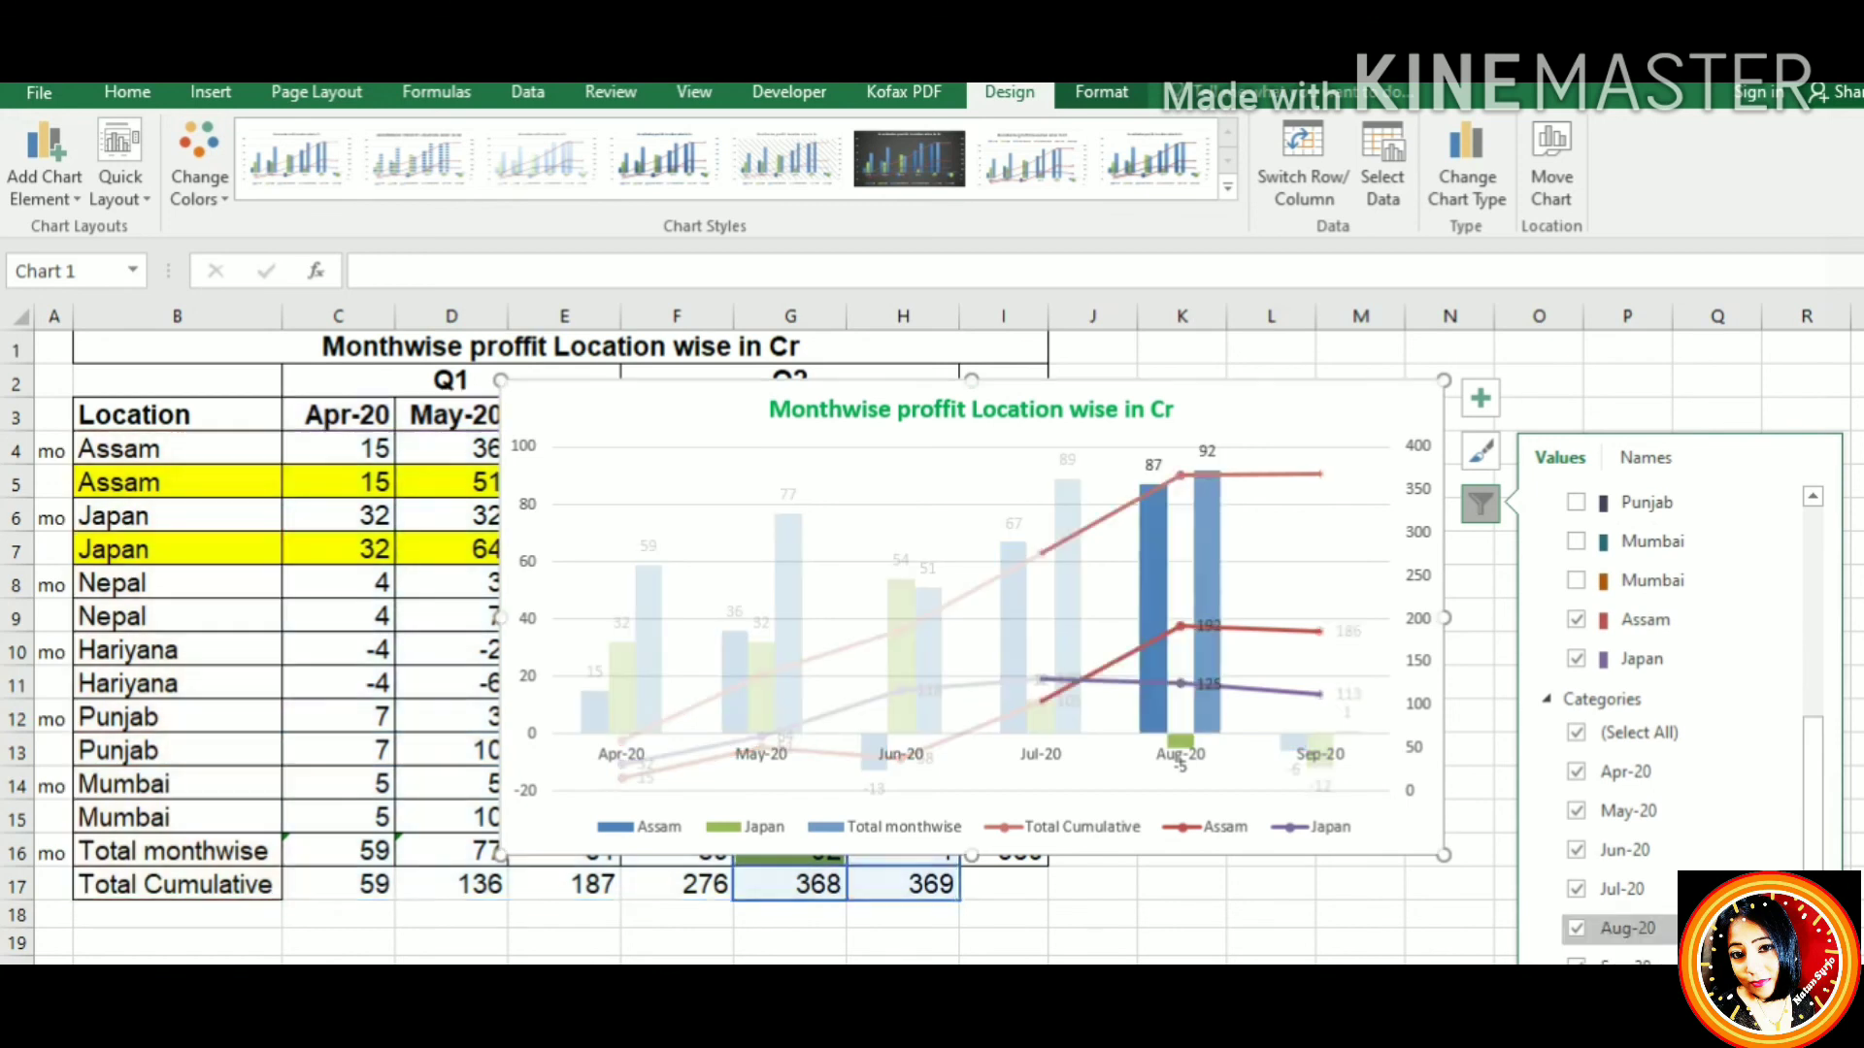
left_click(1628, 381)
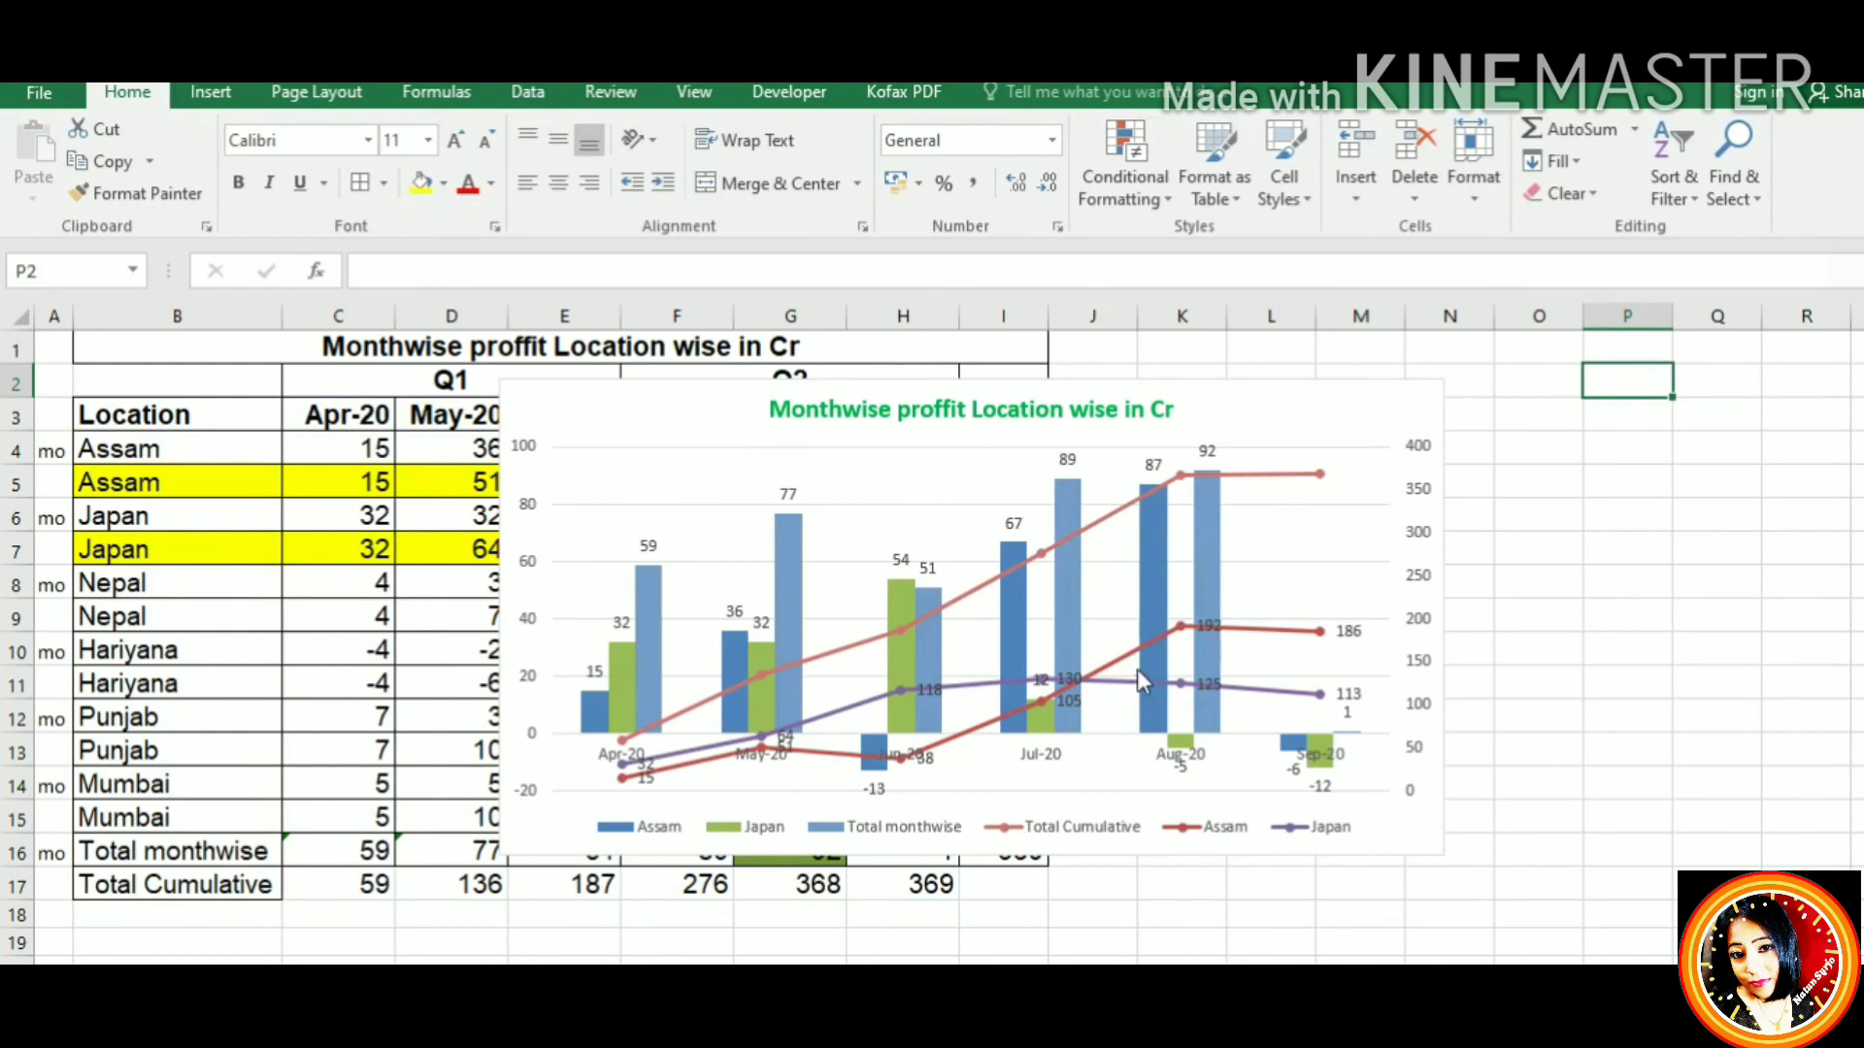
left_click(1443, 437)
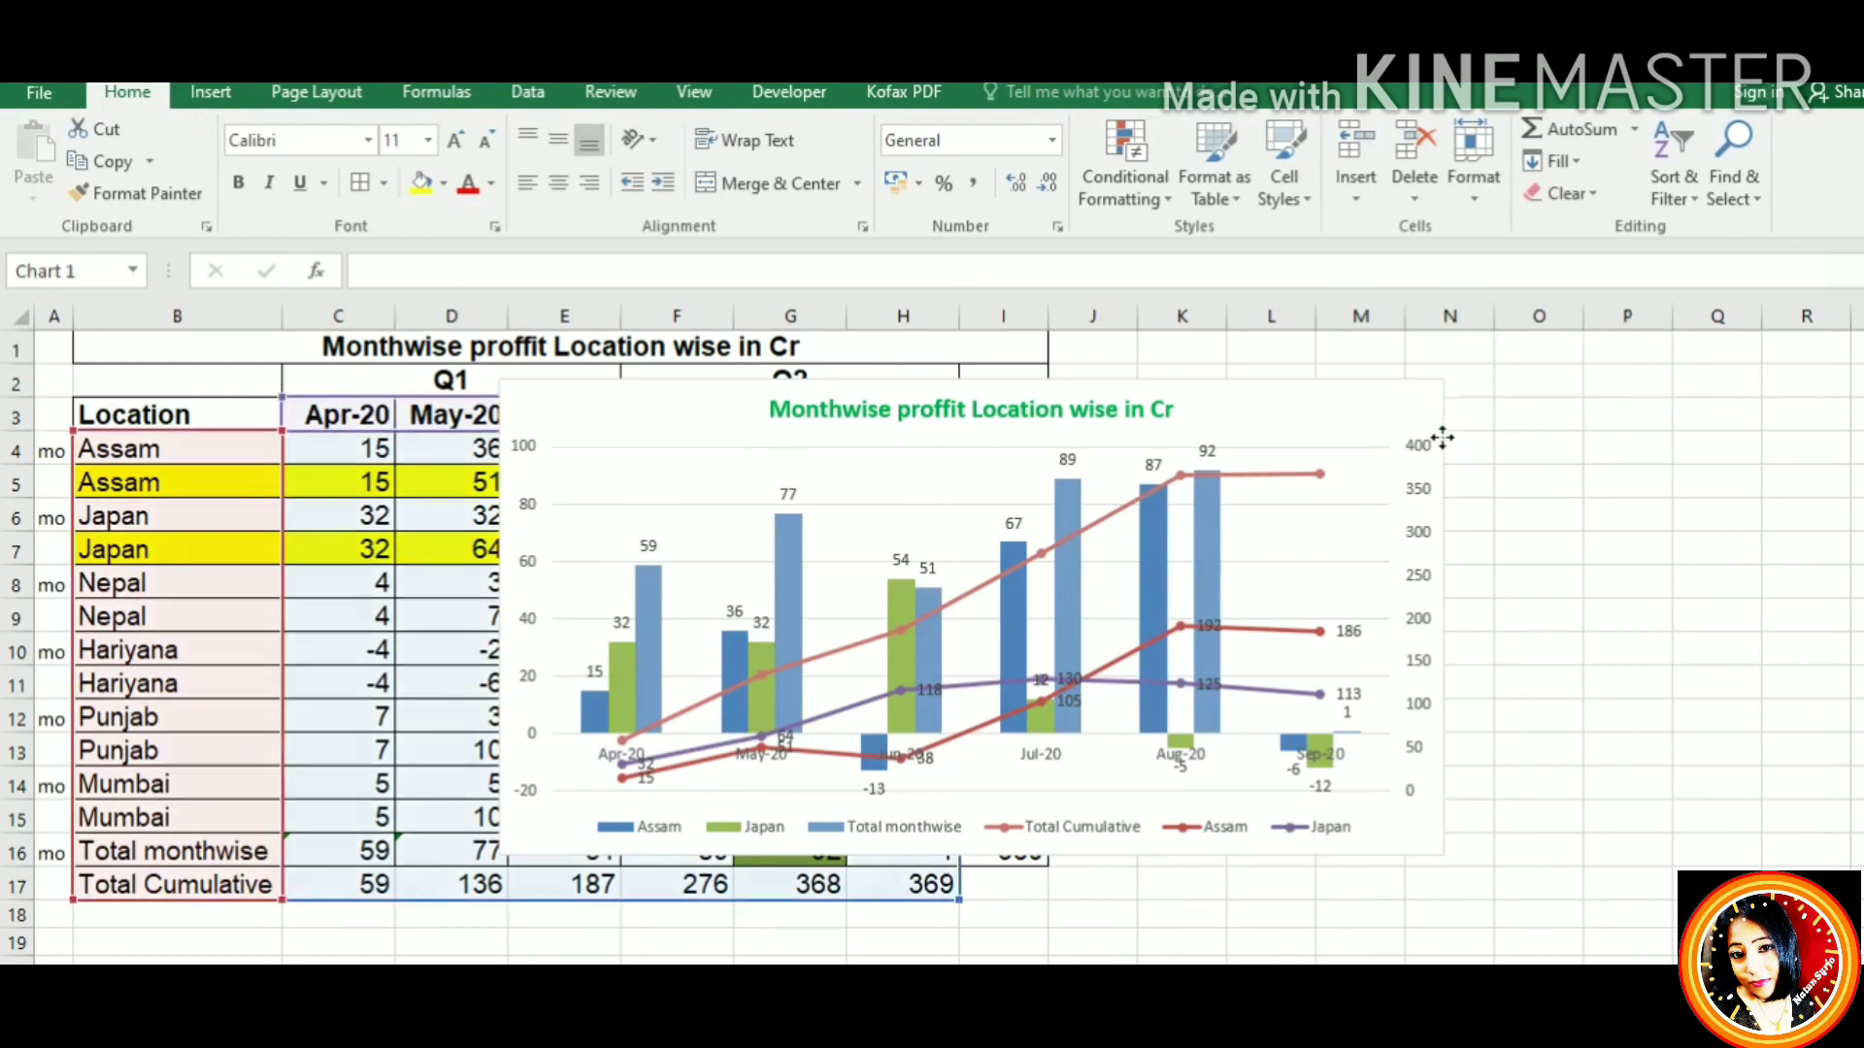
left_click(1481, 507)
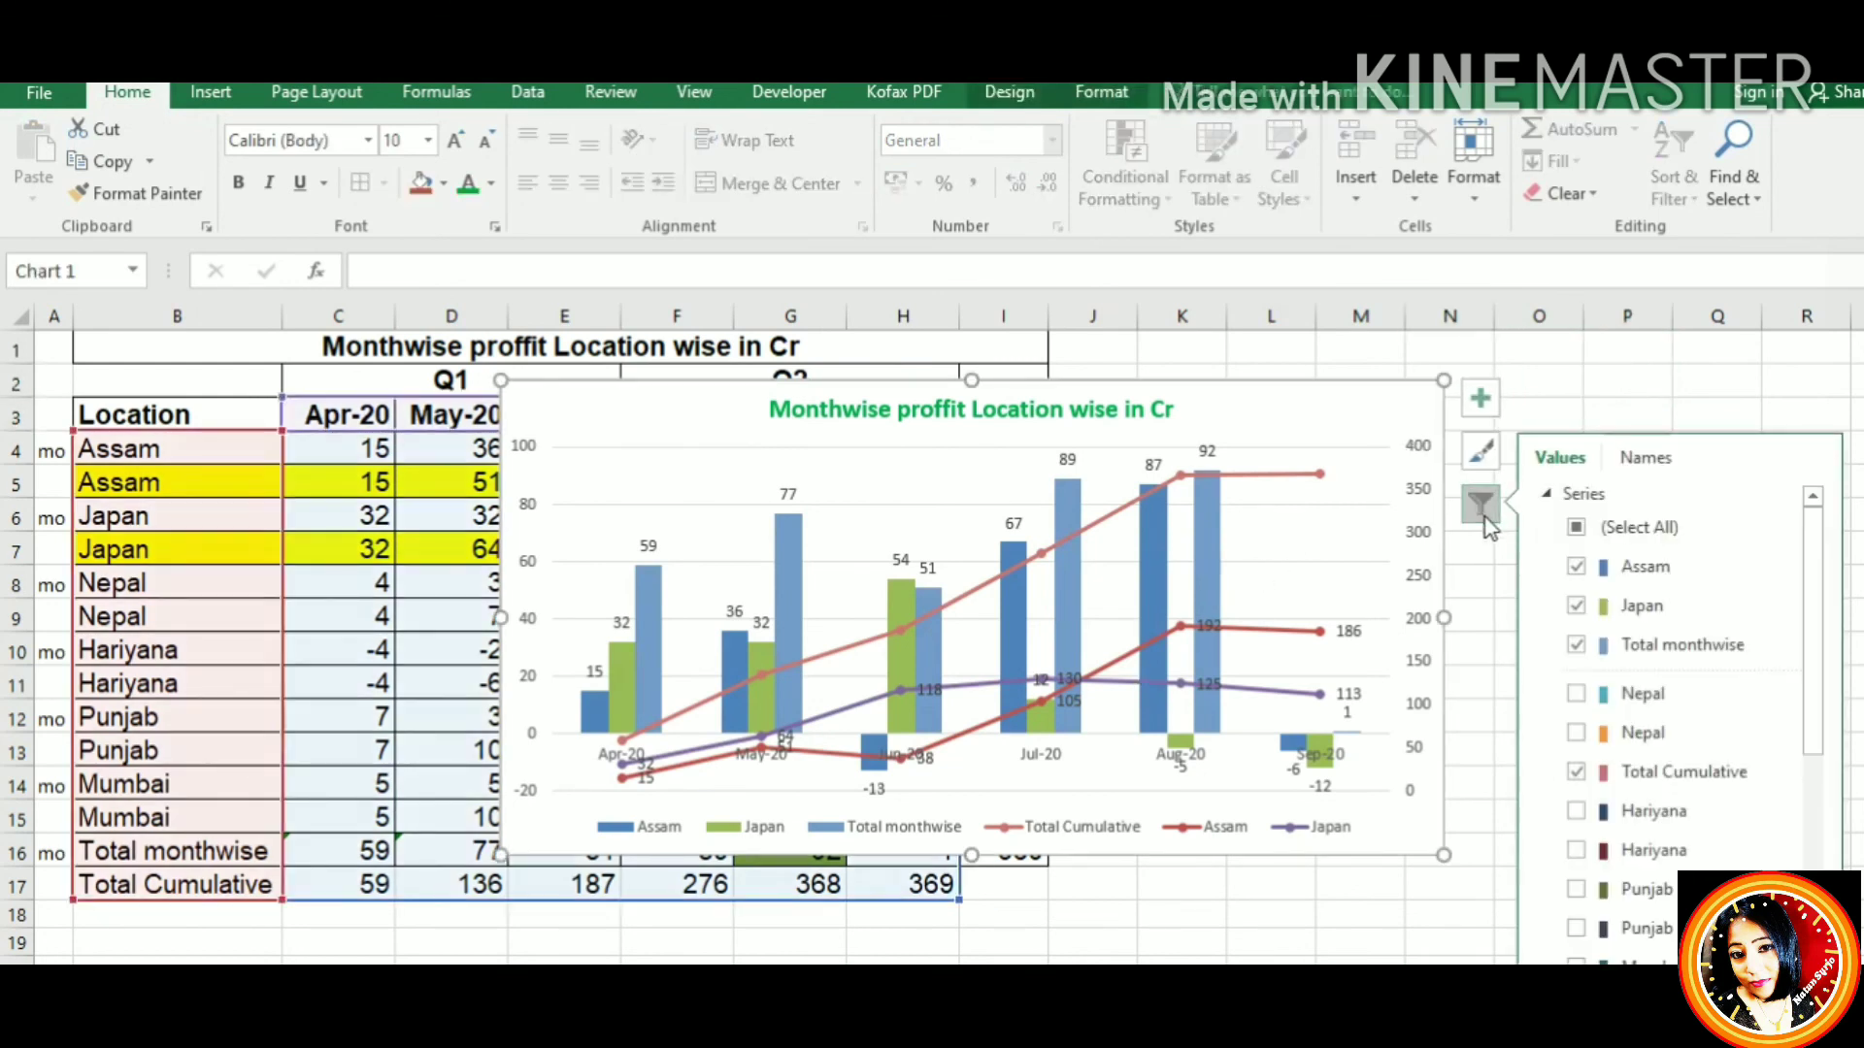
left_click(1575, 528)
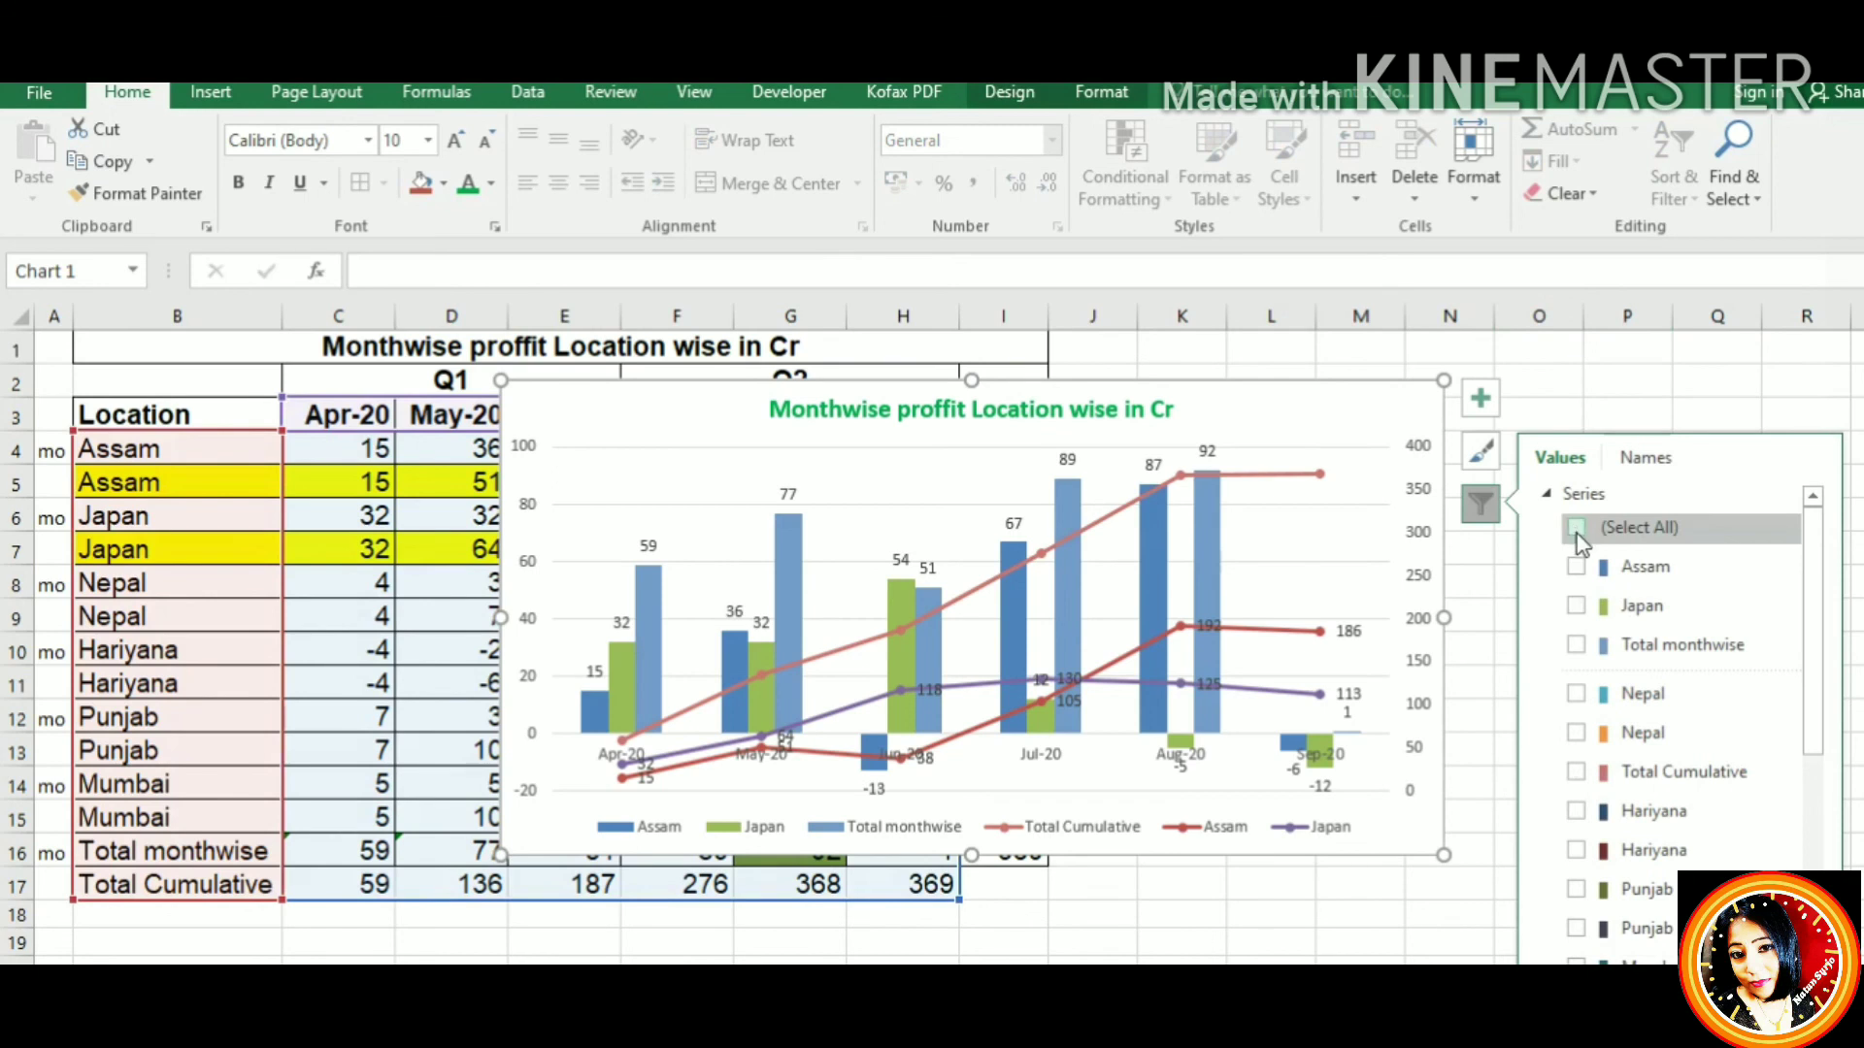
left_click(1575, 528)
left_click(1645, 459)
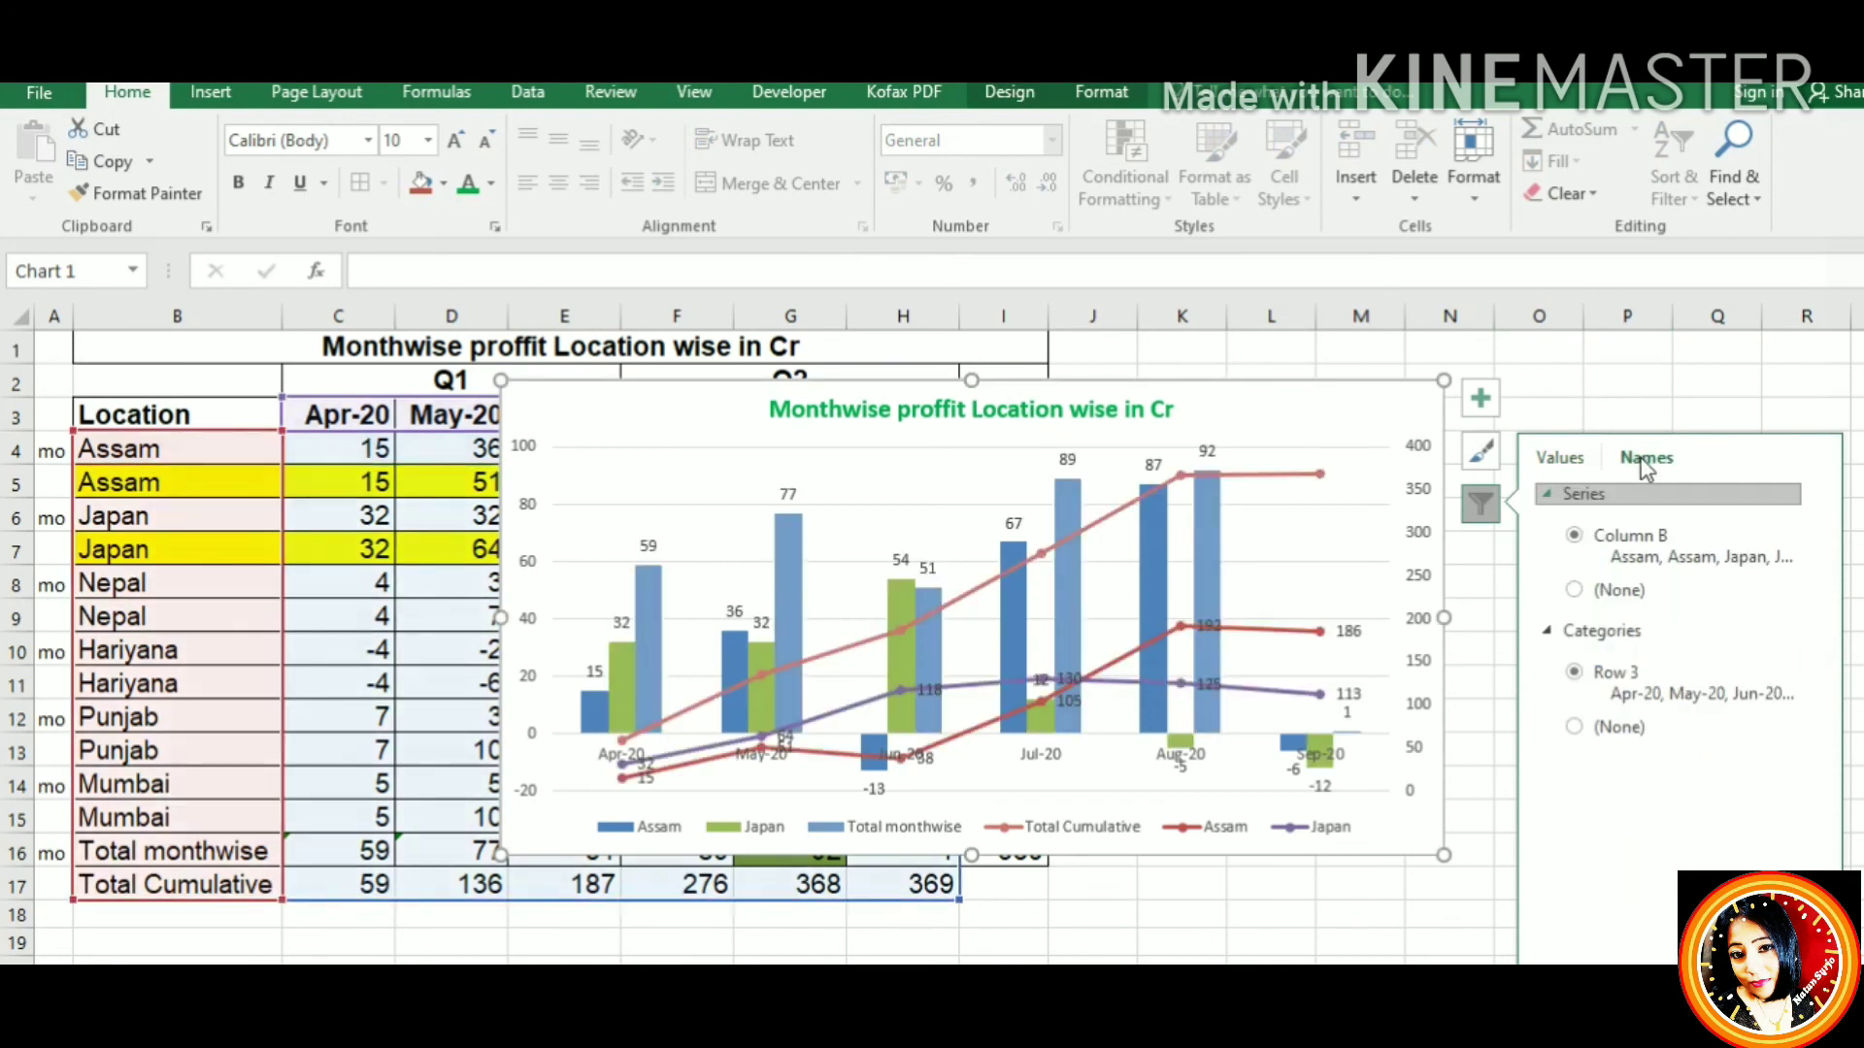
left_click(1559, 458)
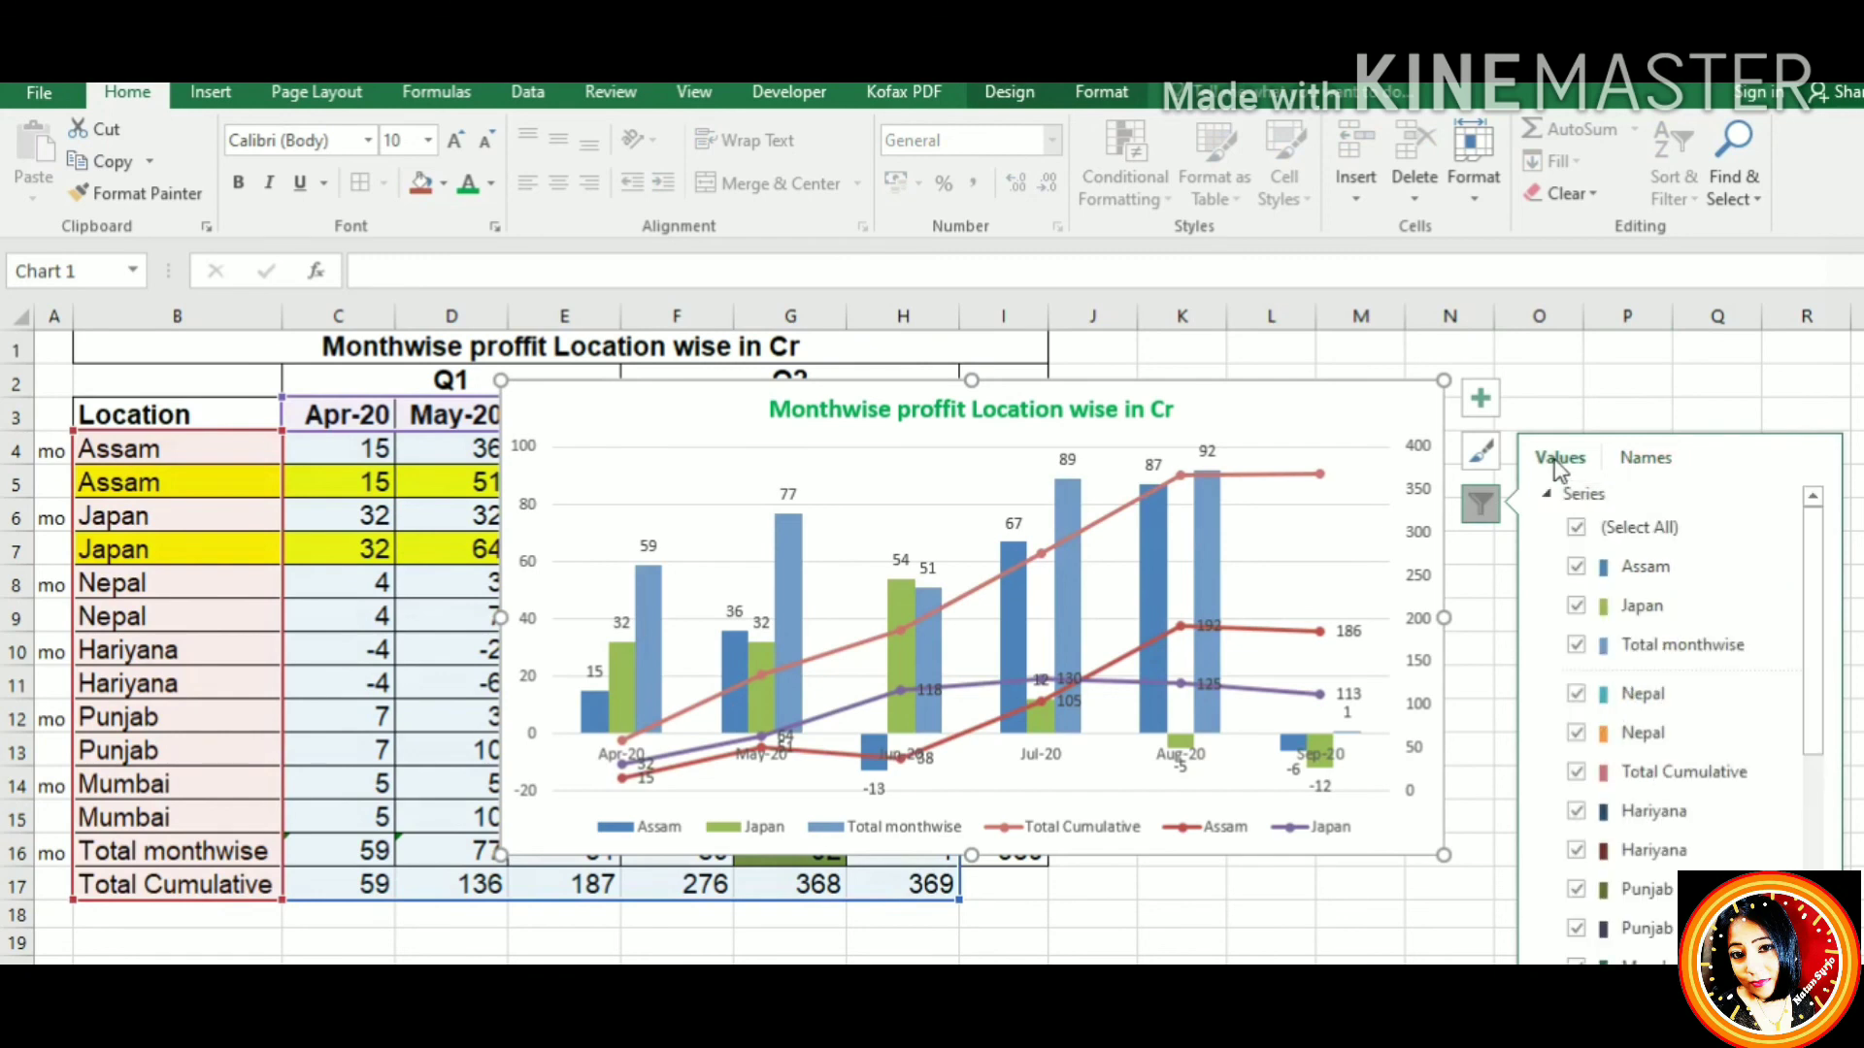
left_click(1576, 530)
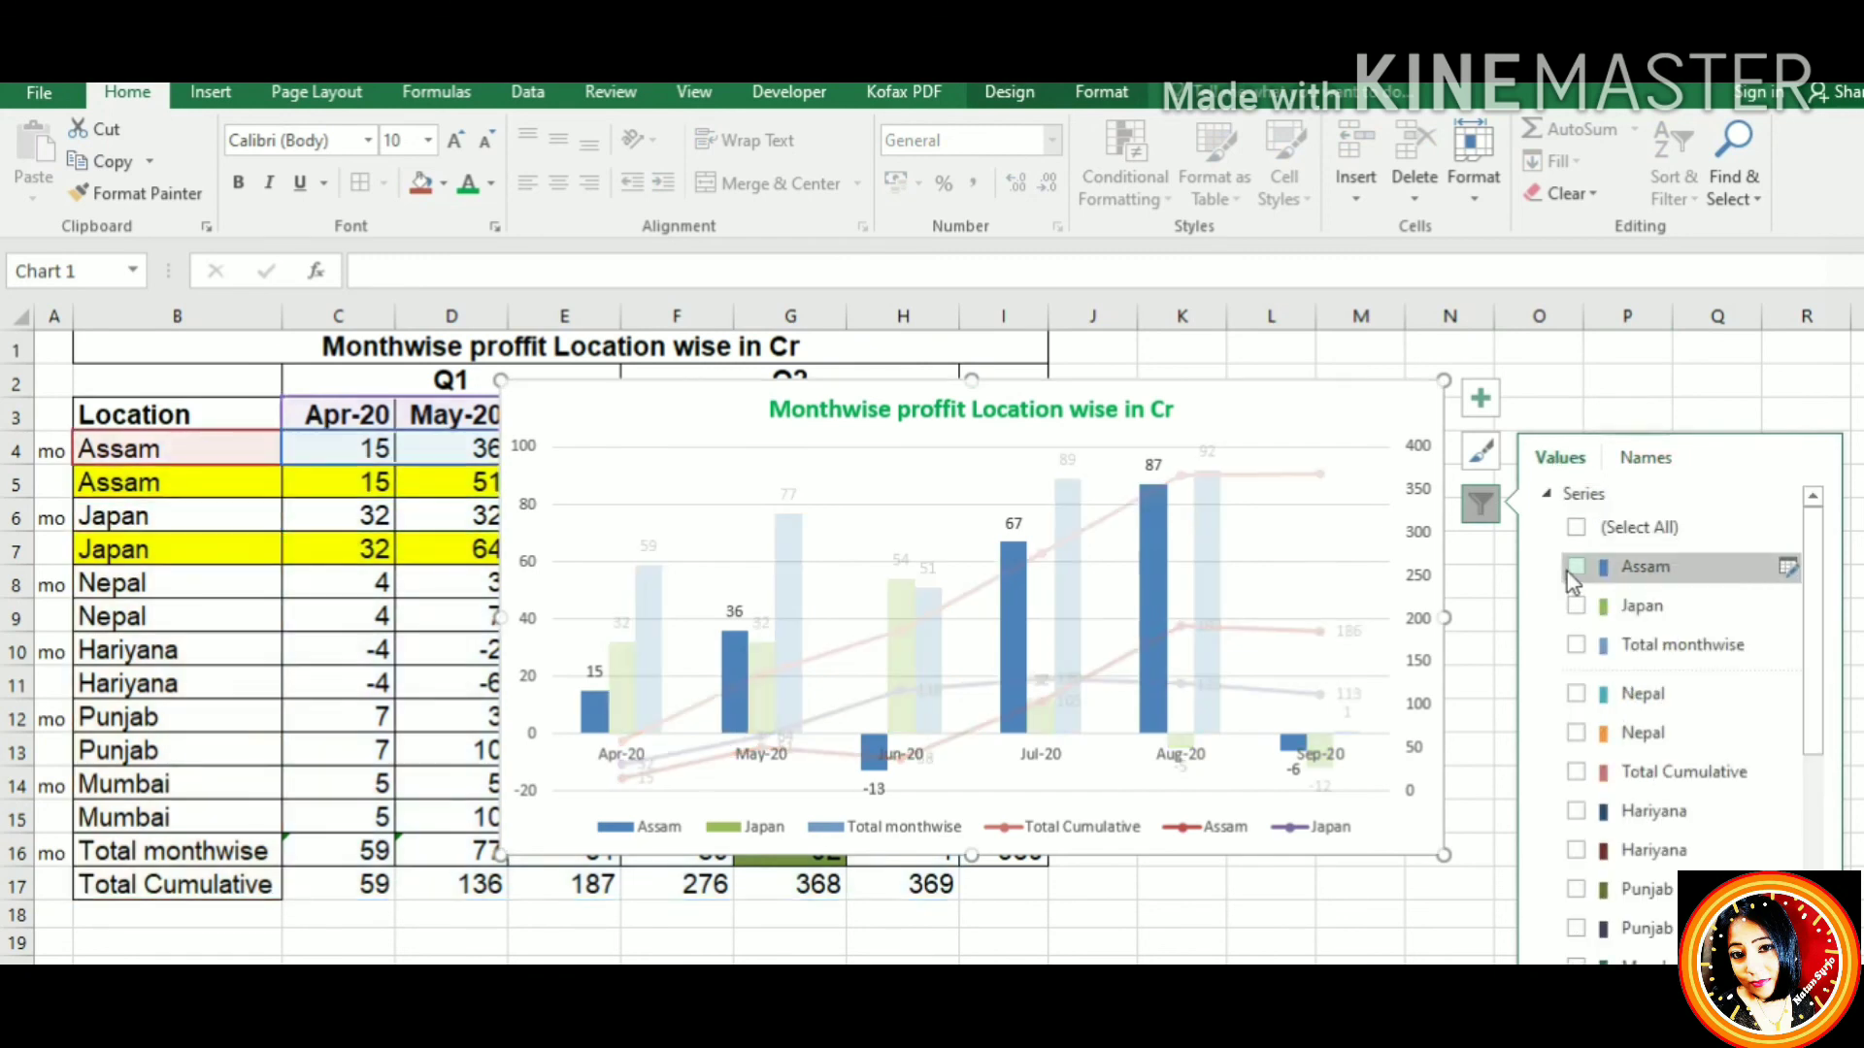
left_click(1576, 568)
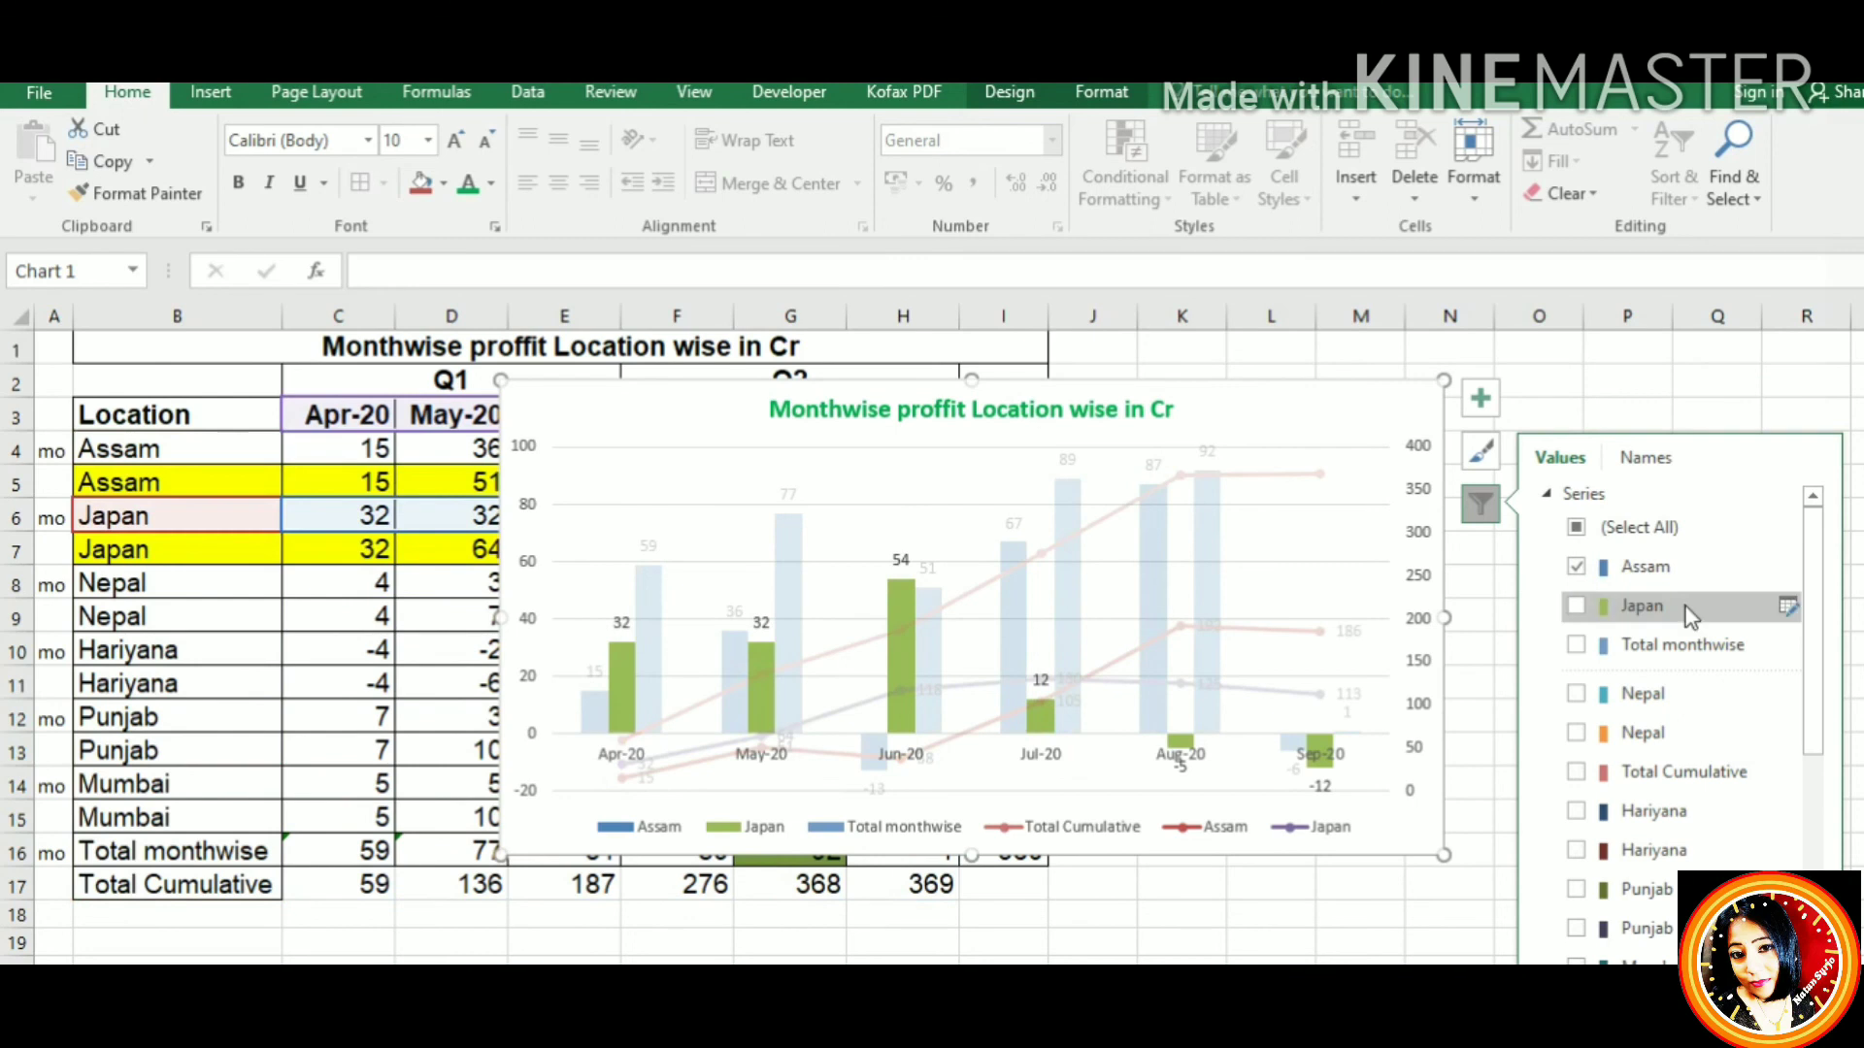
left_click(1576, 606)
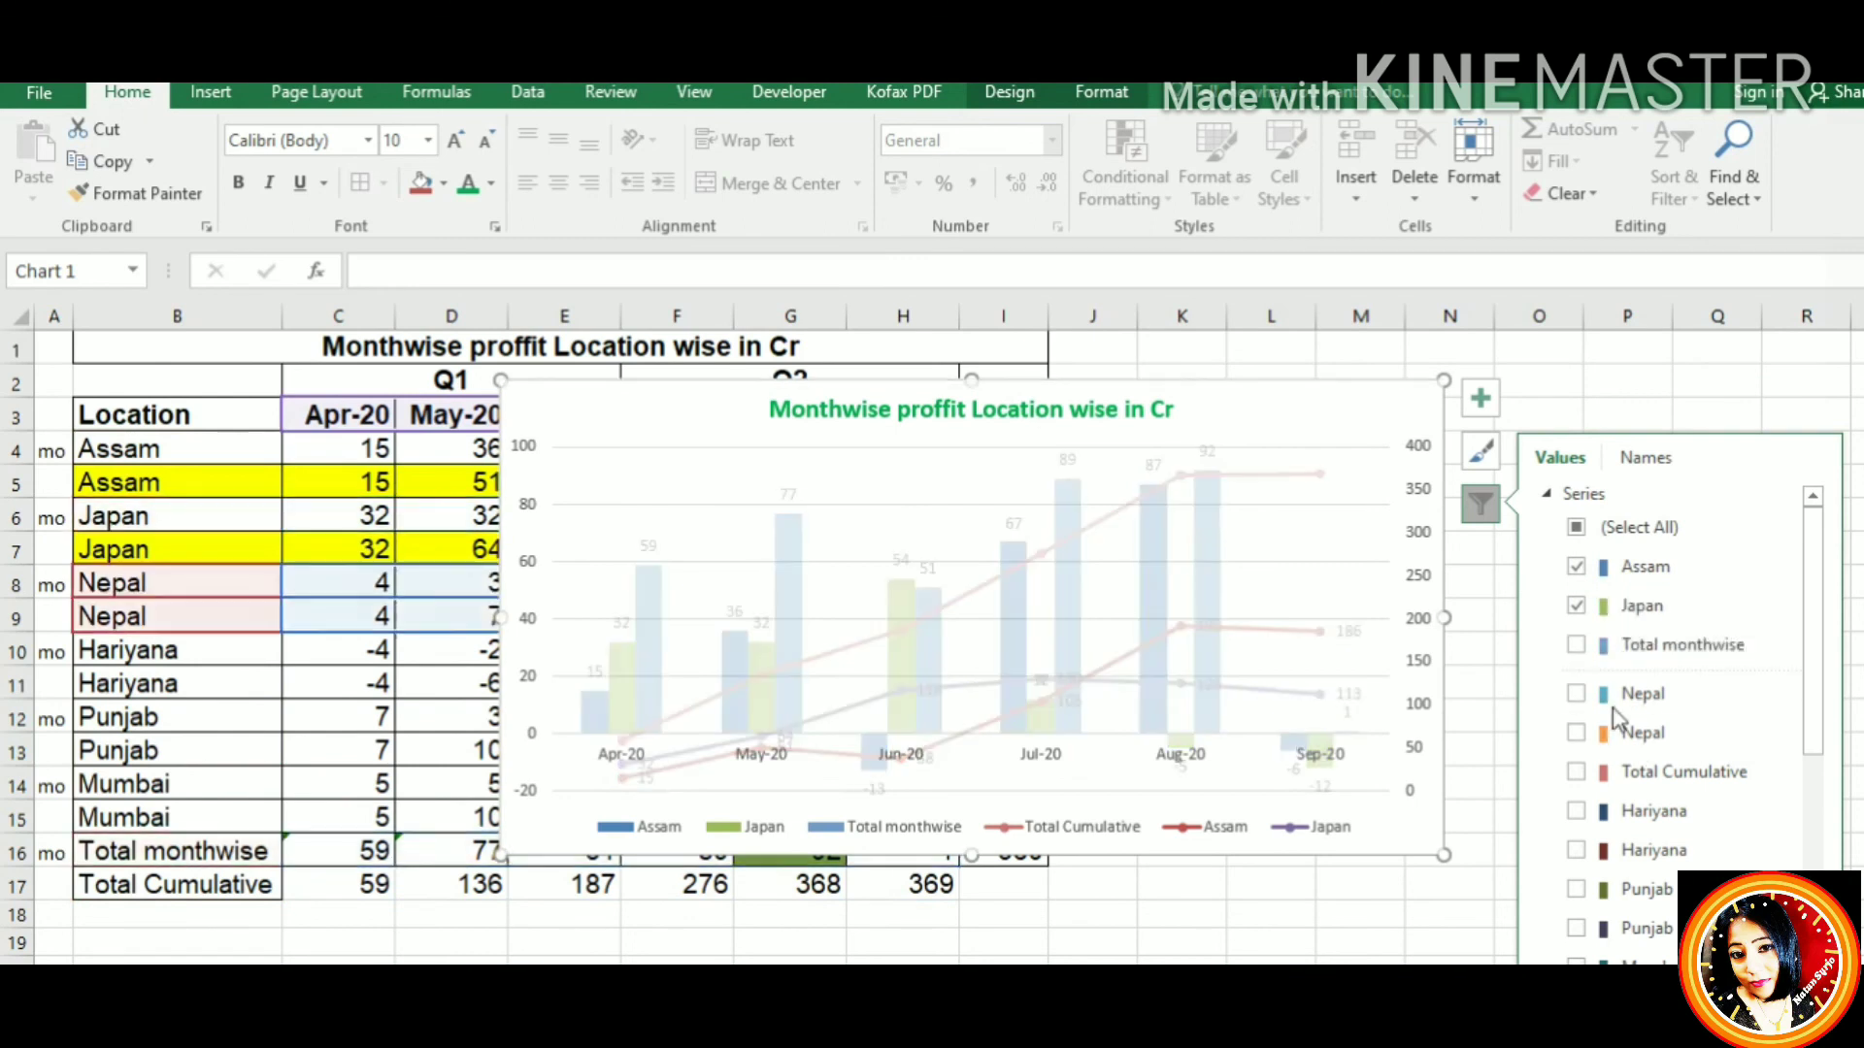
left_click(1763, 413)
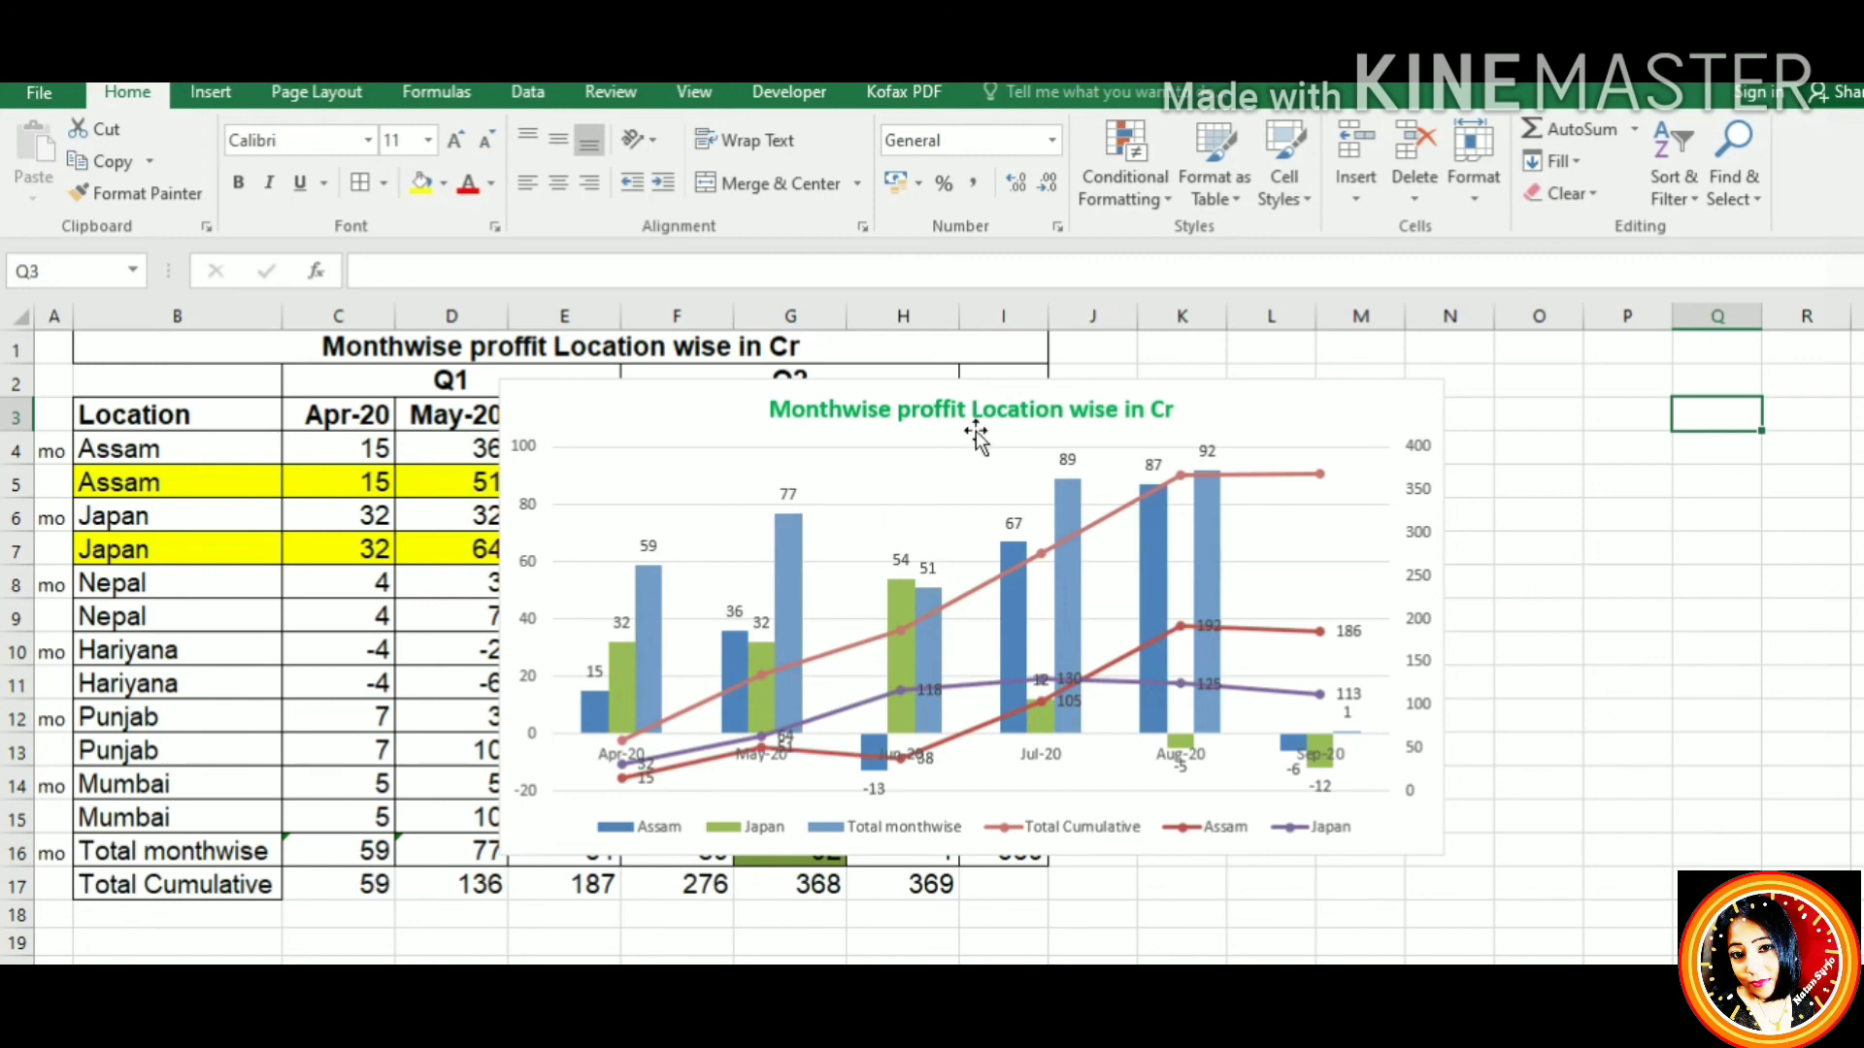
Shift the chart further right, then select cell C17
left_click_drag(1270, 417, 1411, 405)
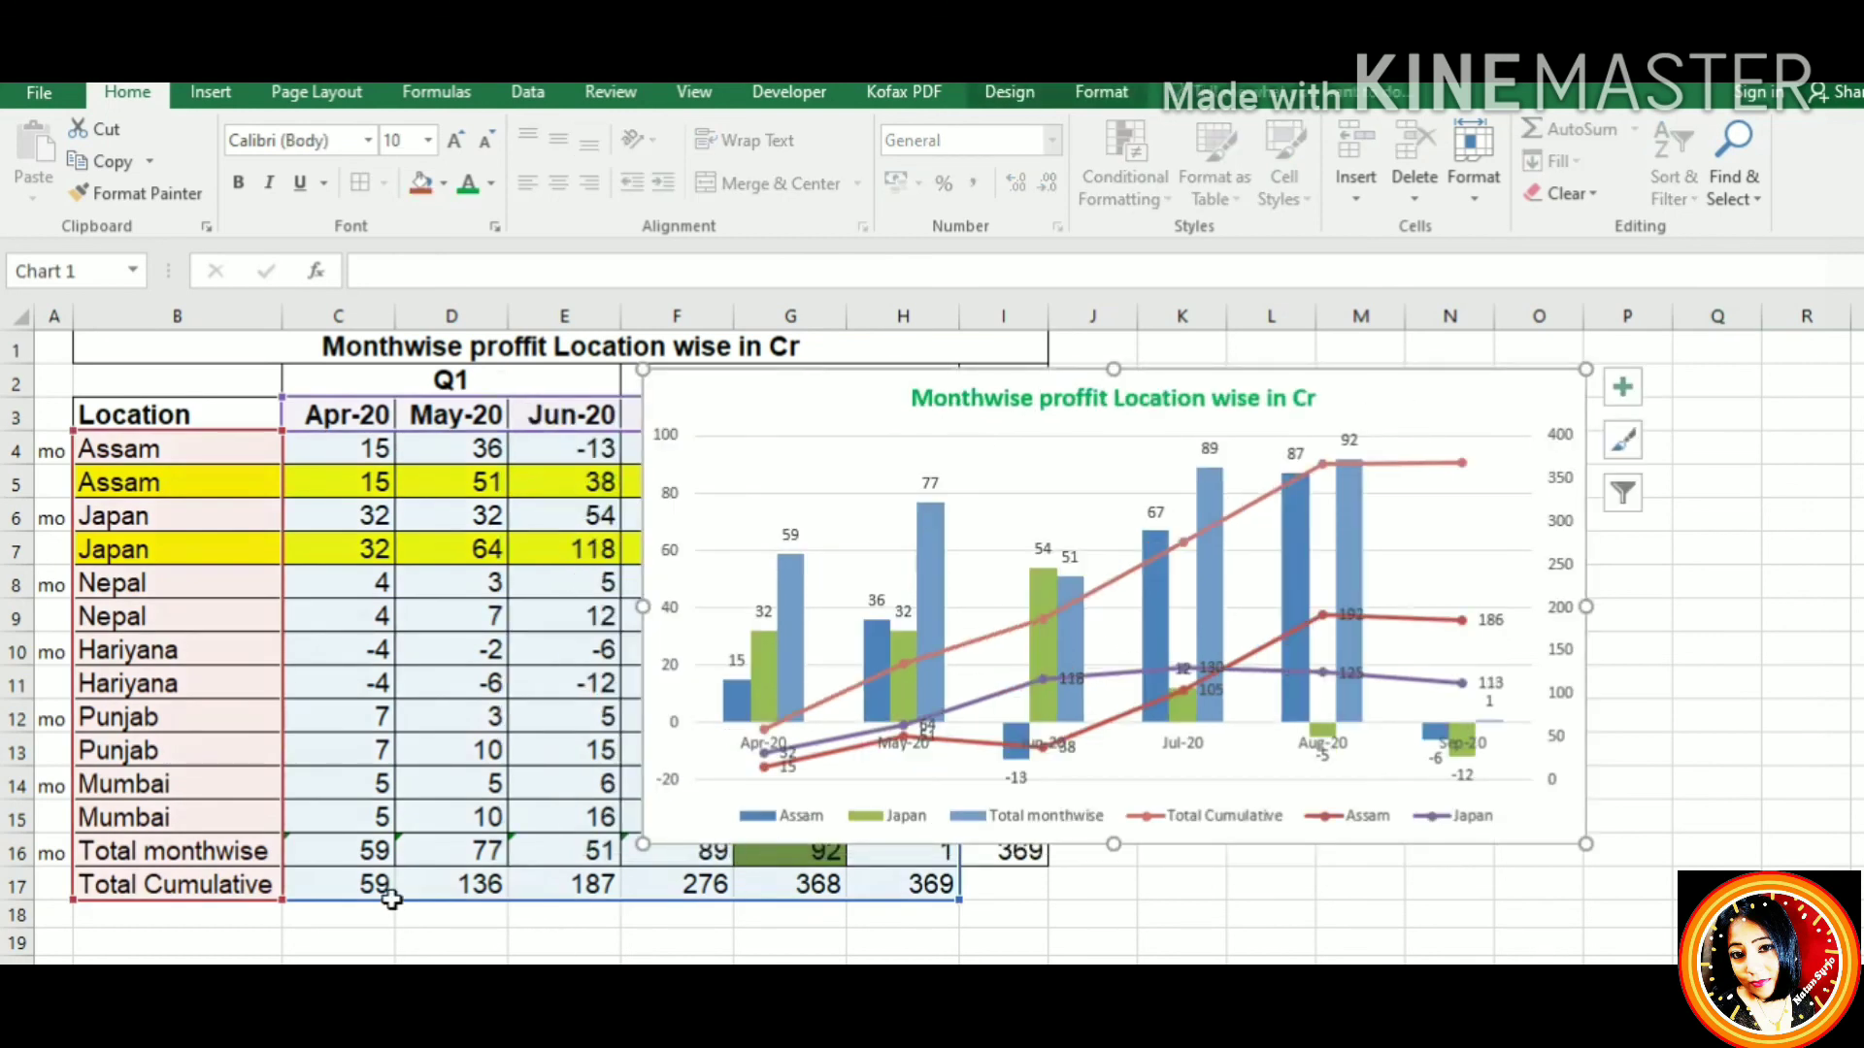
left_click(350, 895)
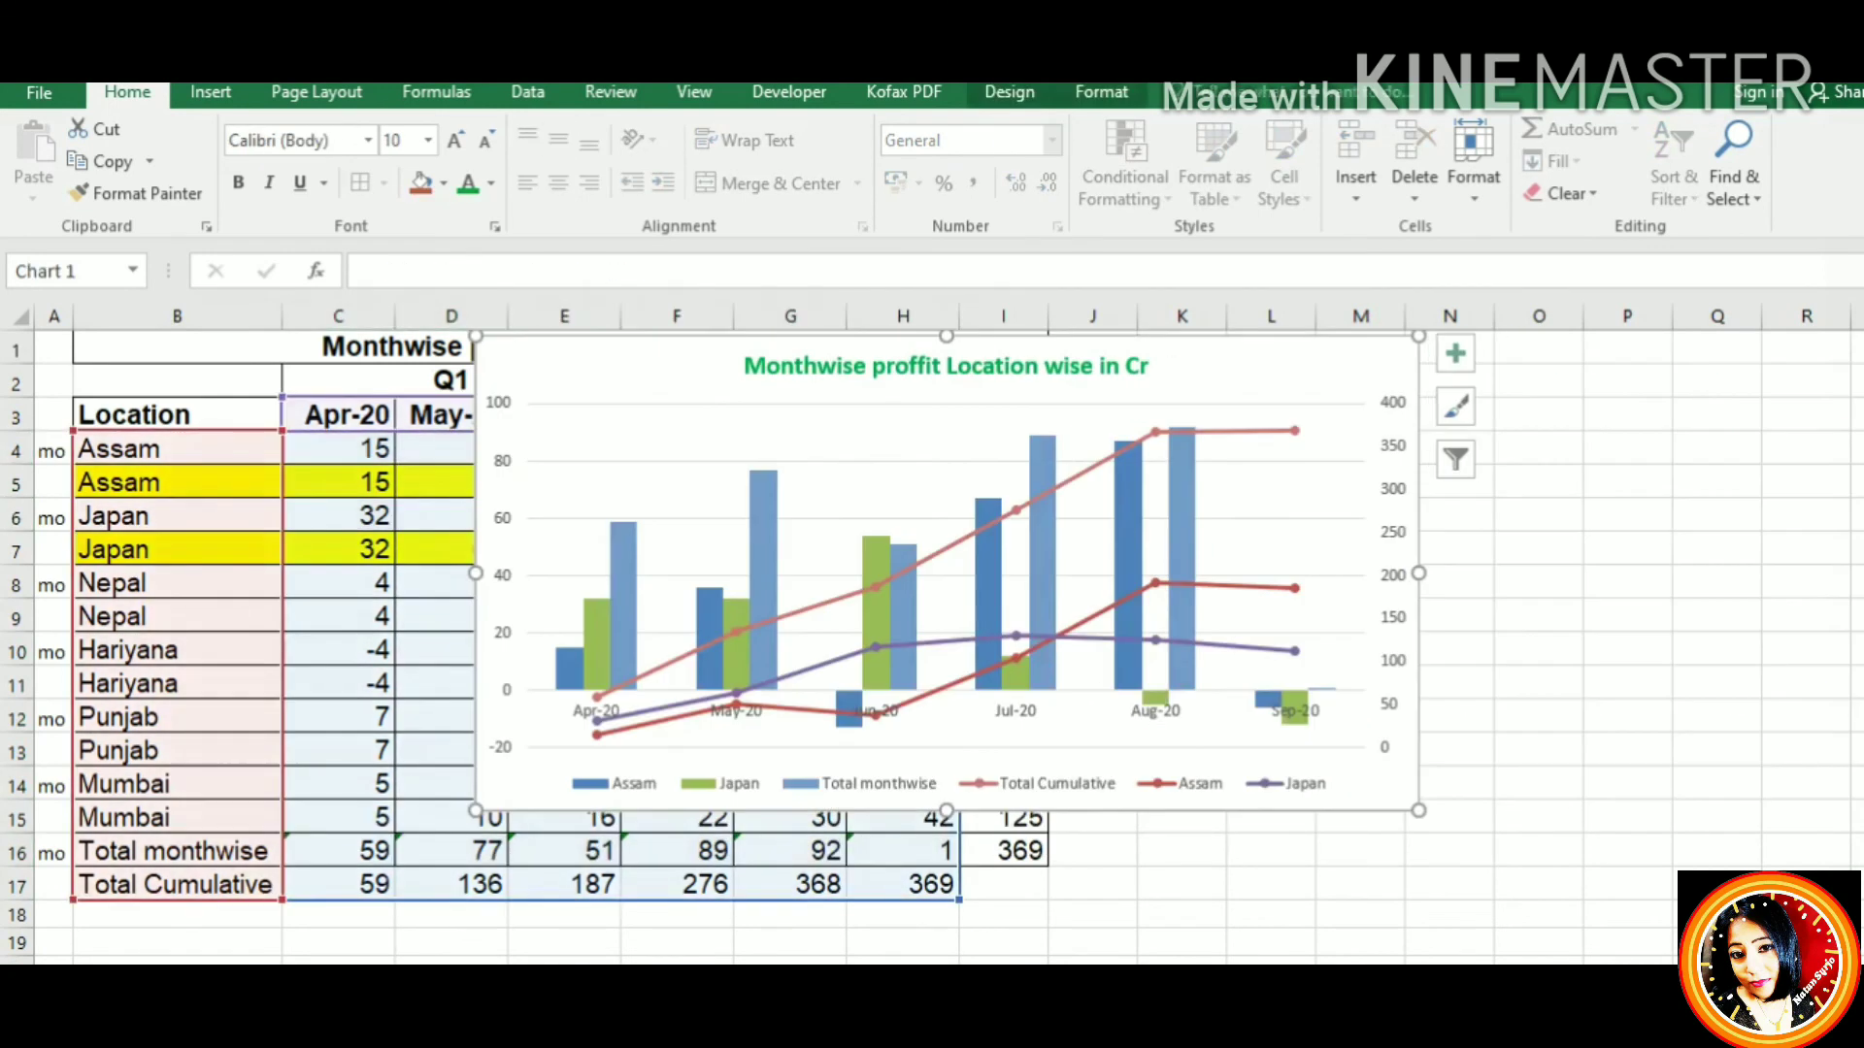
Undo the title link and the yellow fills on rows 5 and 7, reverting to 'Chart Title'
left_click(338, 850)
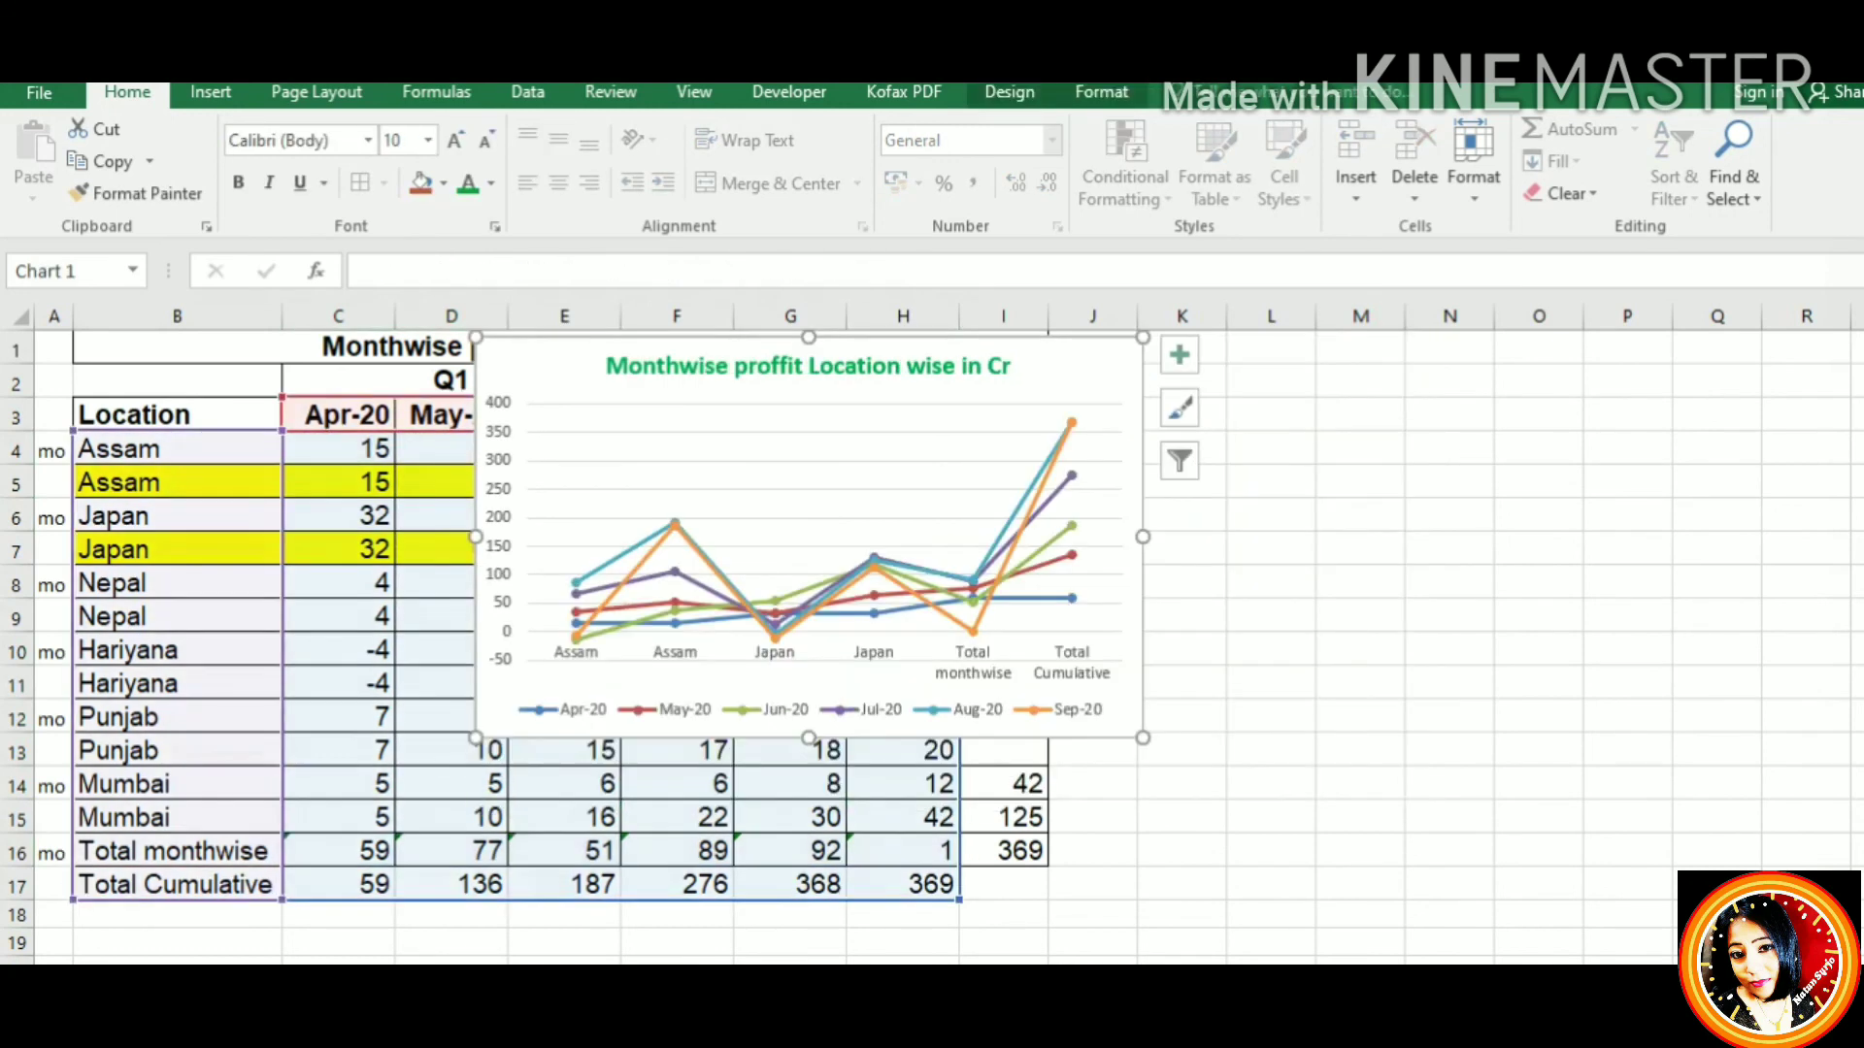
left_click(1405, 391)
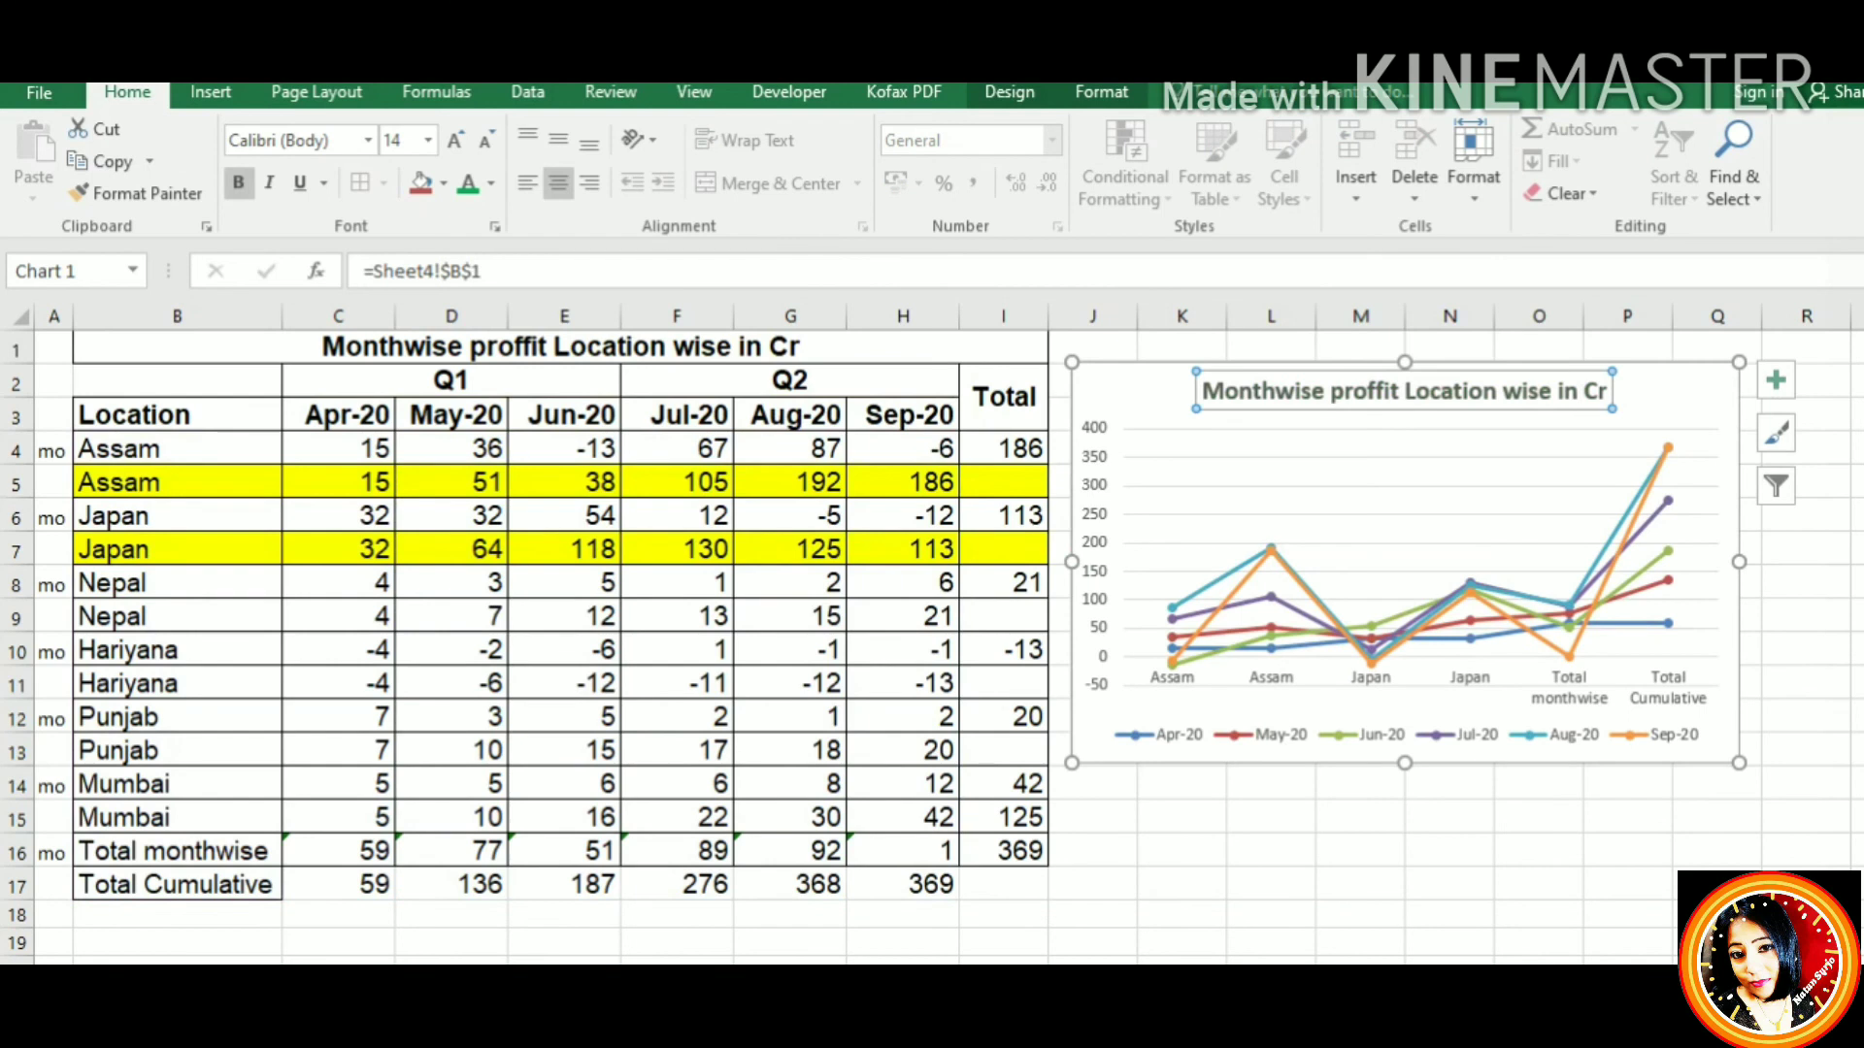
key("BackSpace")
key("Return")
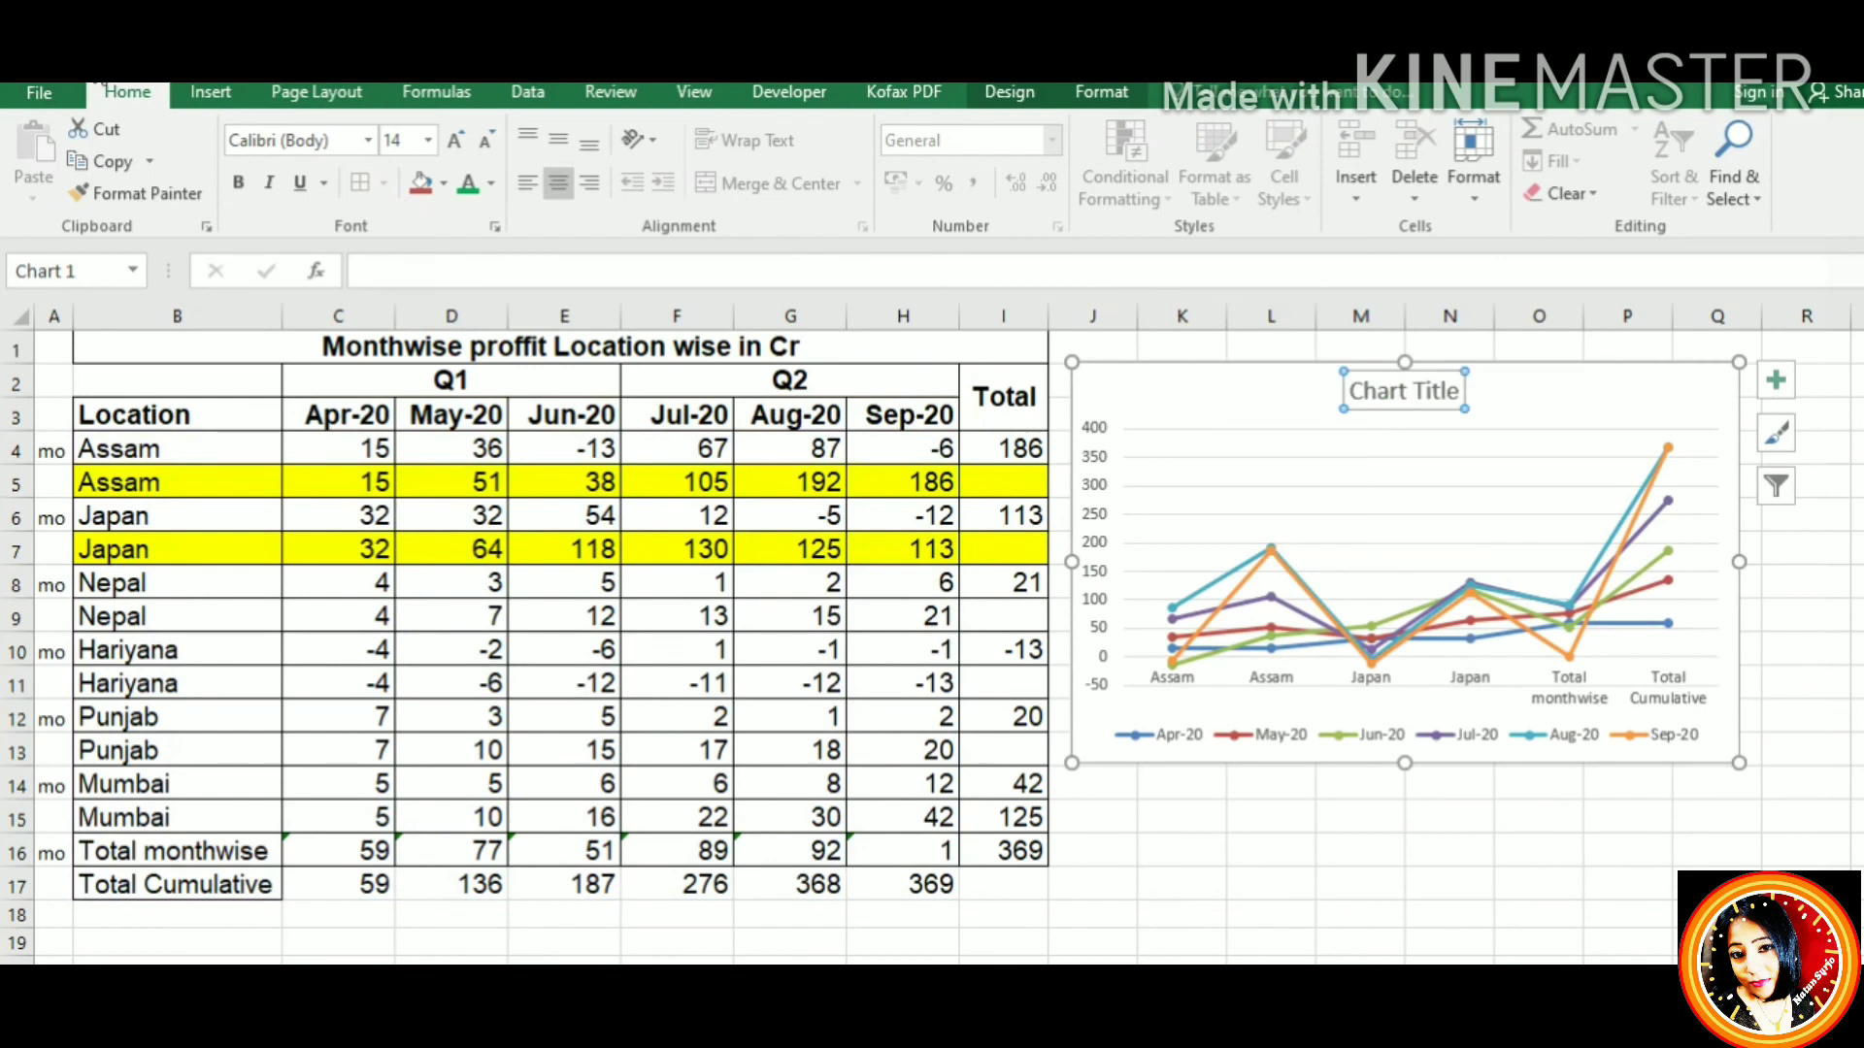
left_click(451, 483)
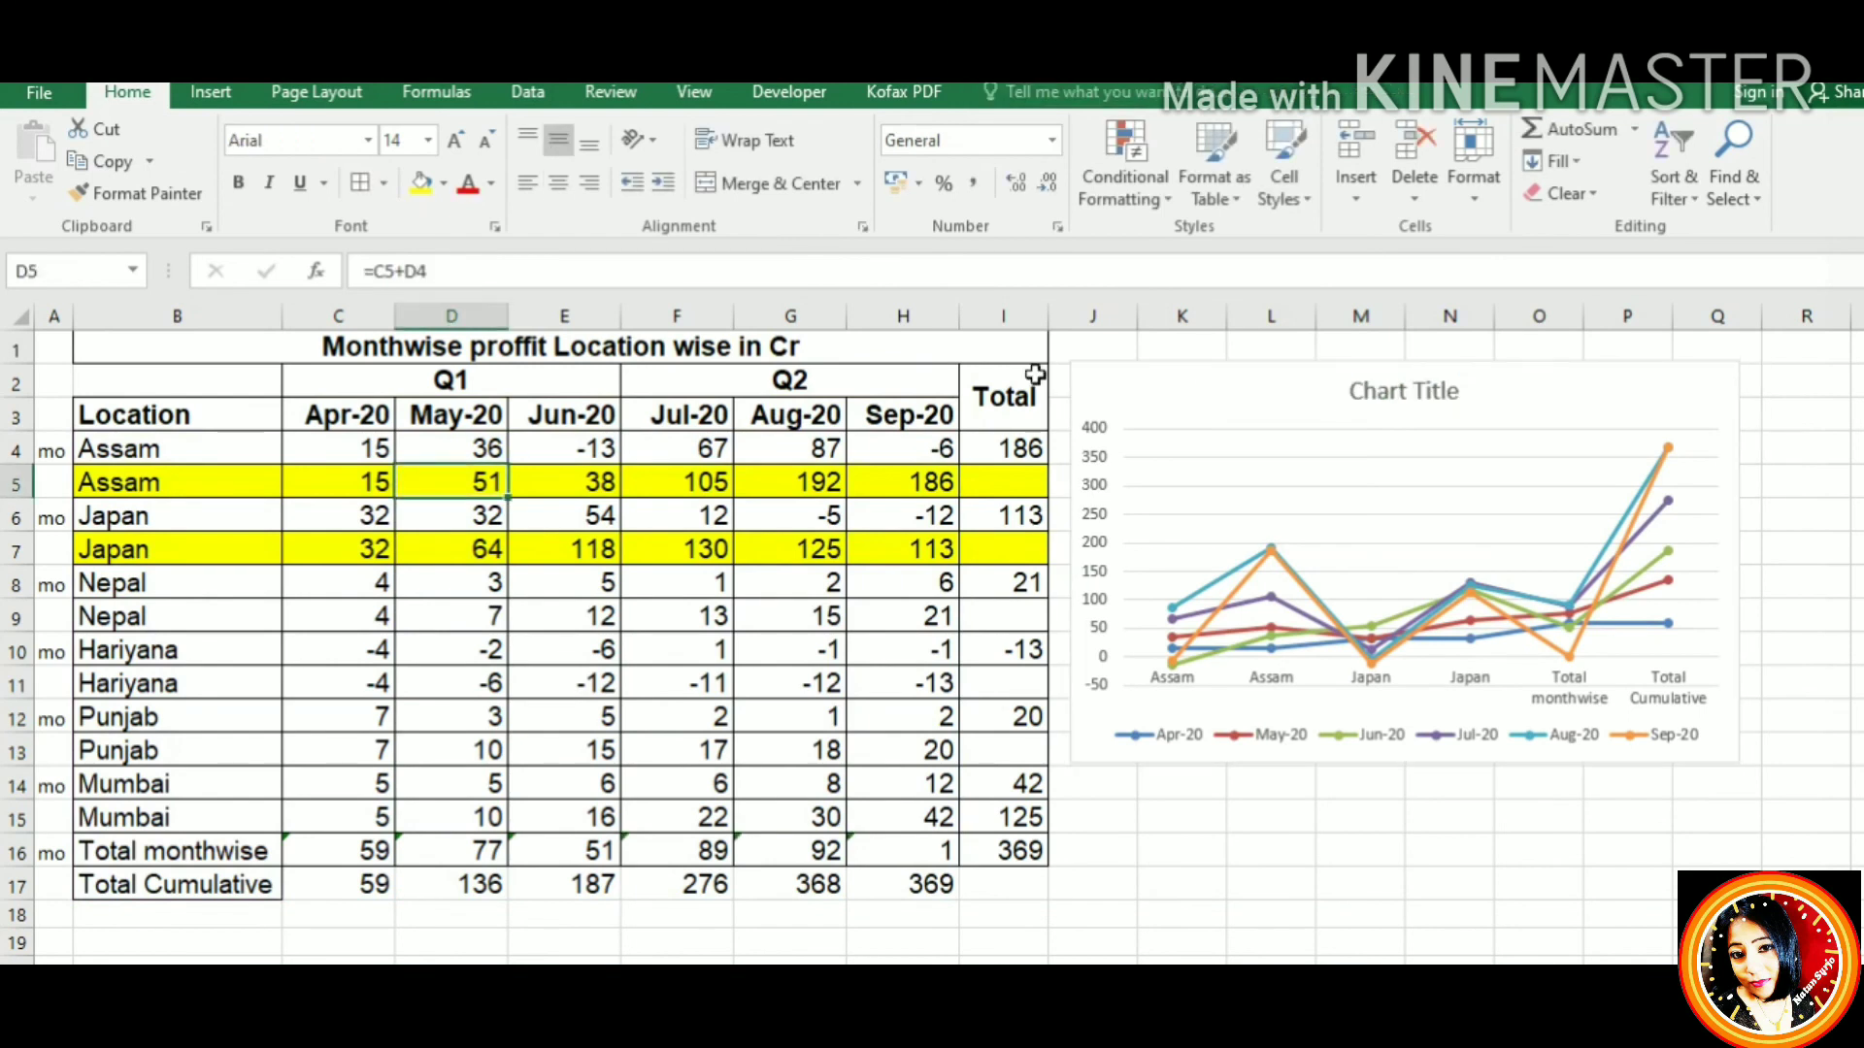
left_click(1364, 532)
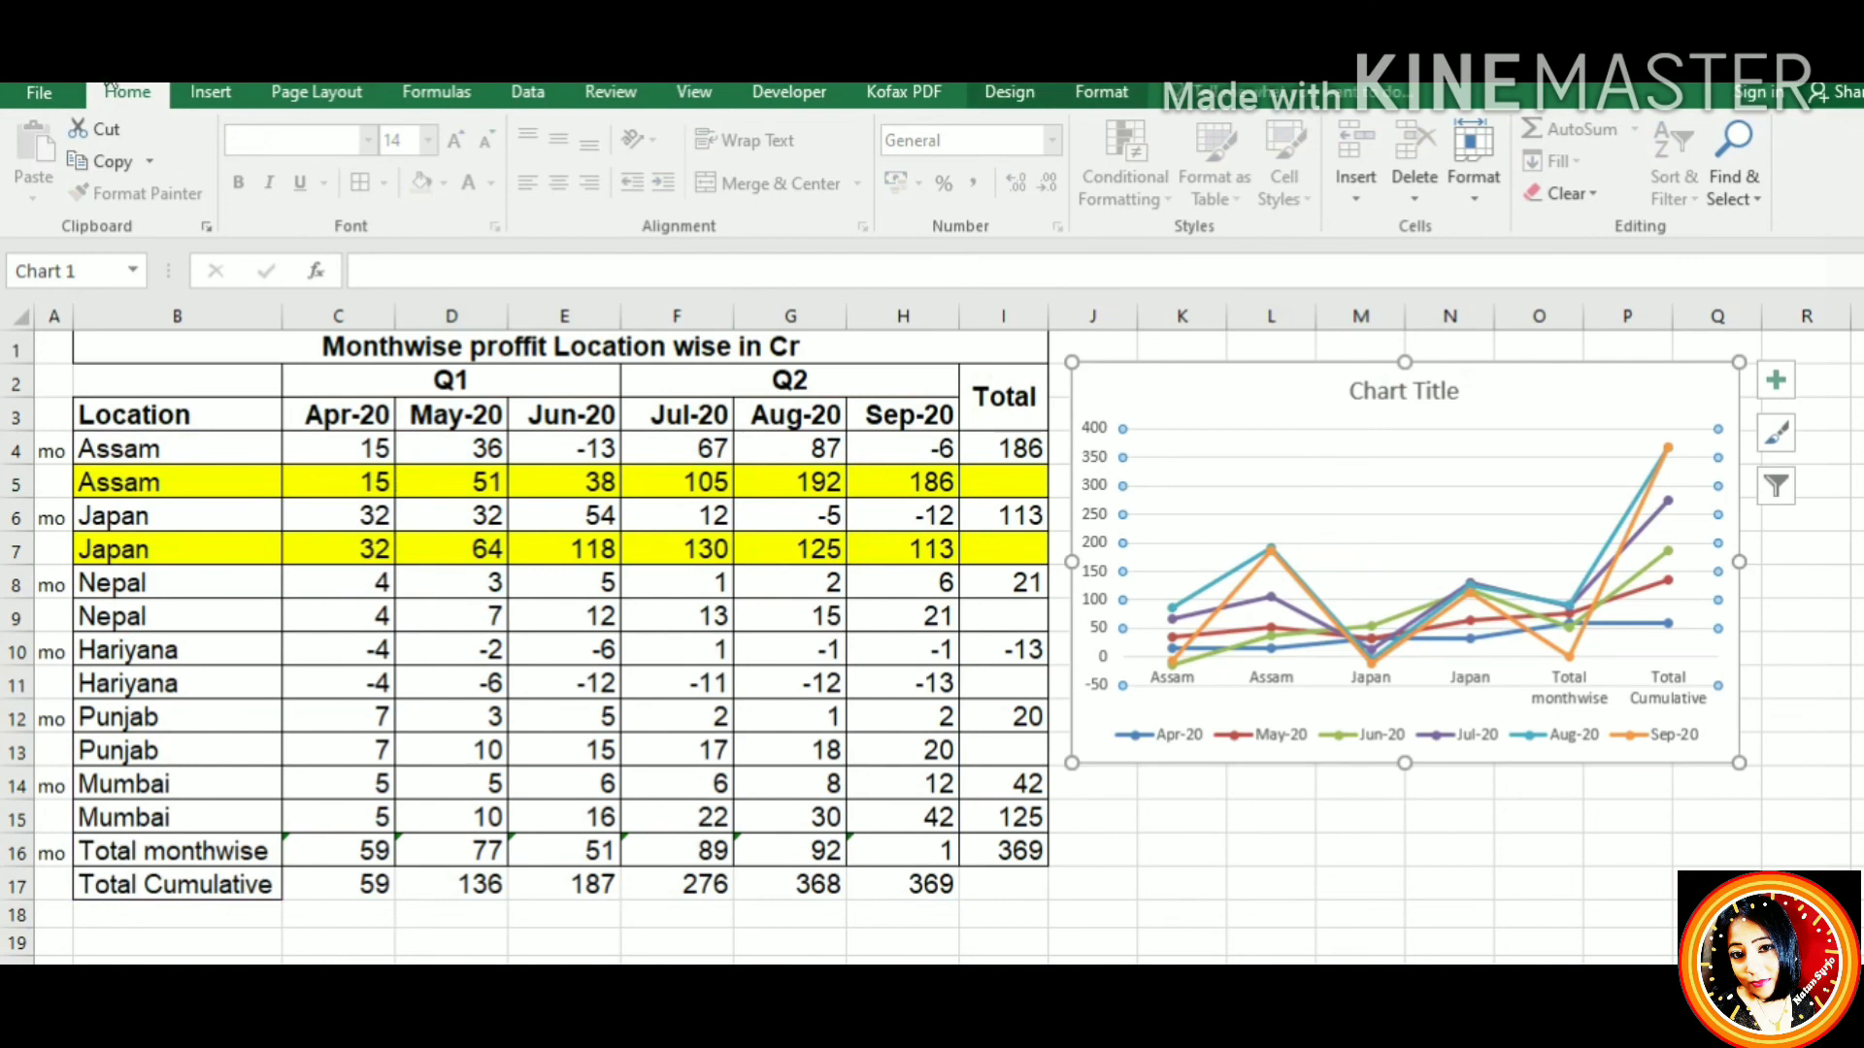
key("Escape")
key("ctrl+z")
key("ctrl+z")
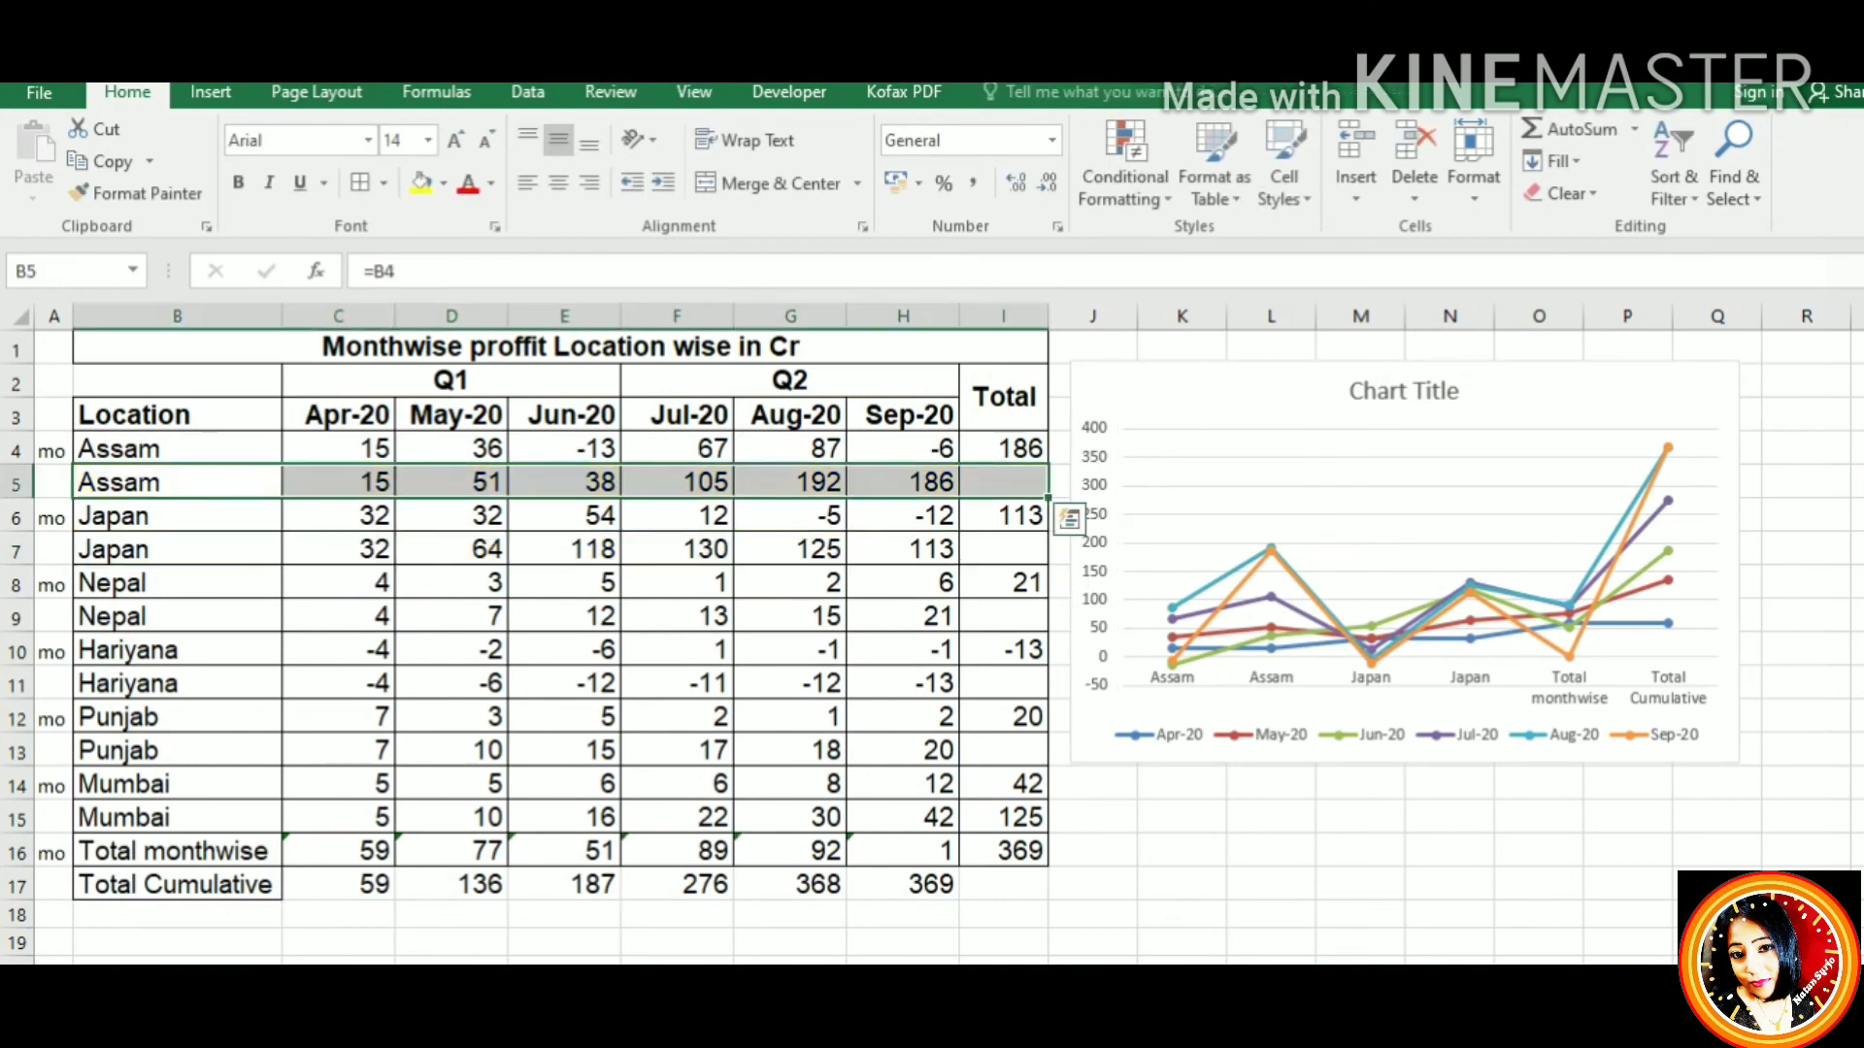
key("ctrl+z")
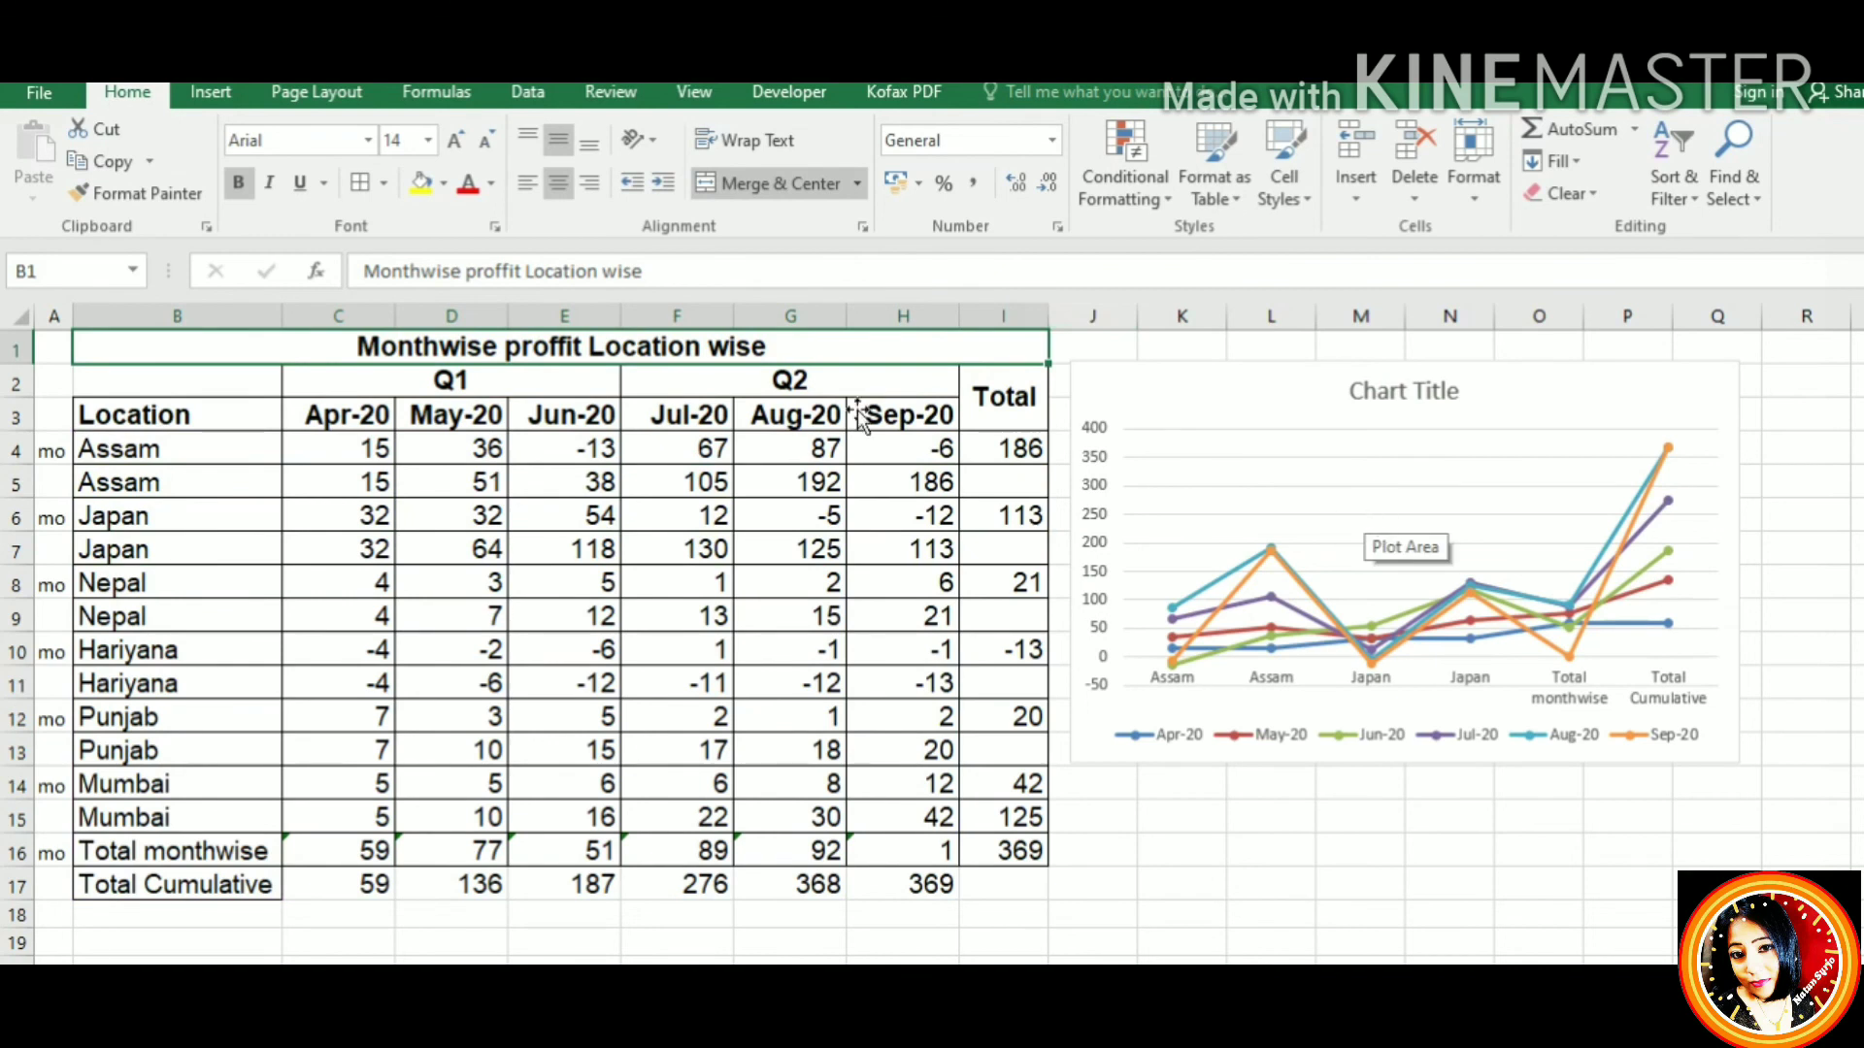
Redo the heading's 'in Cr' ending and the yellow fills on rows 5 and 7
key("ctrl+y")
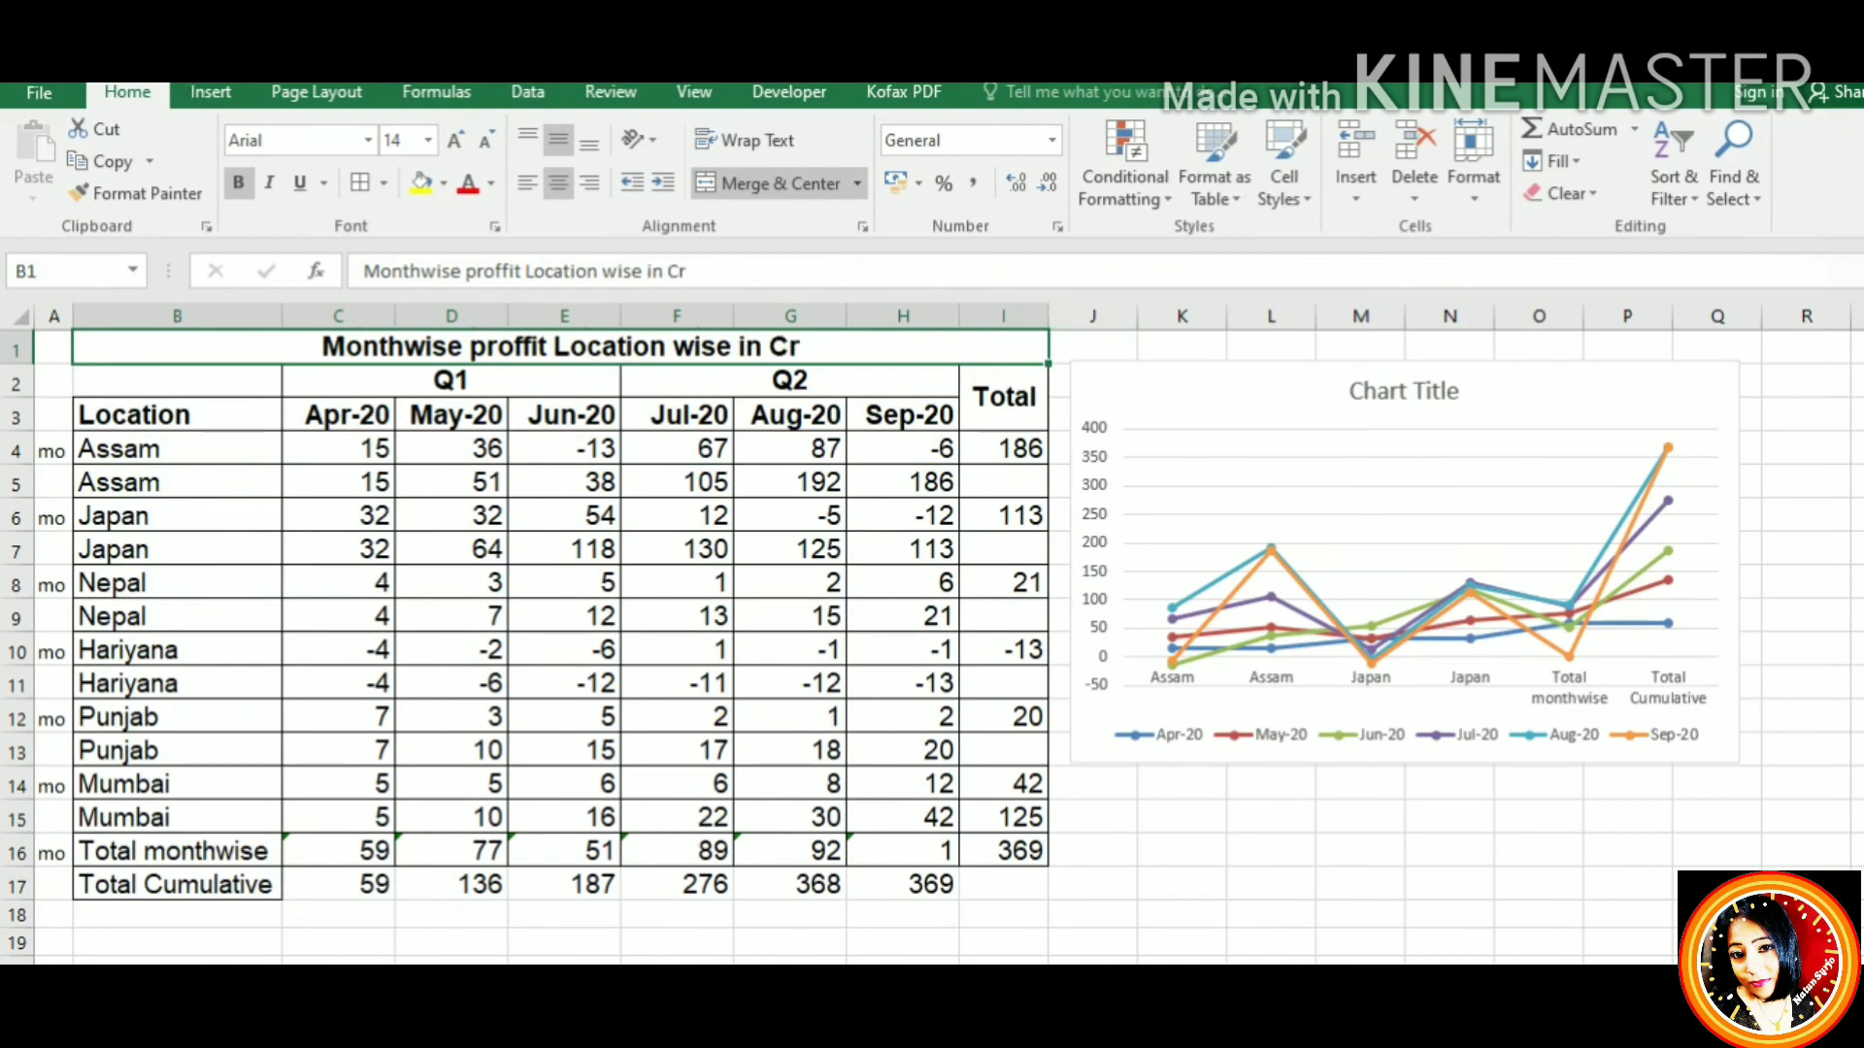
key("ctrl+y")
key("ctrl+y")
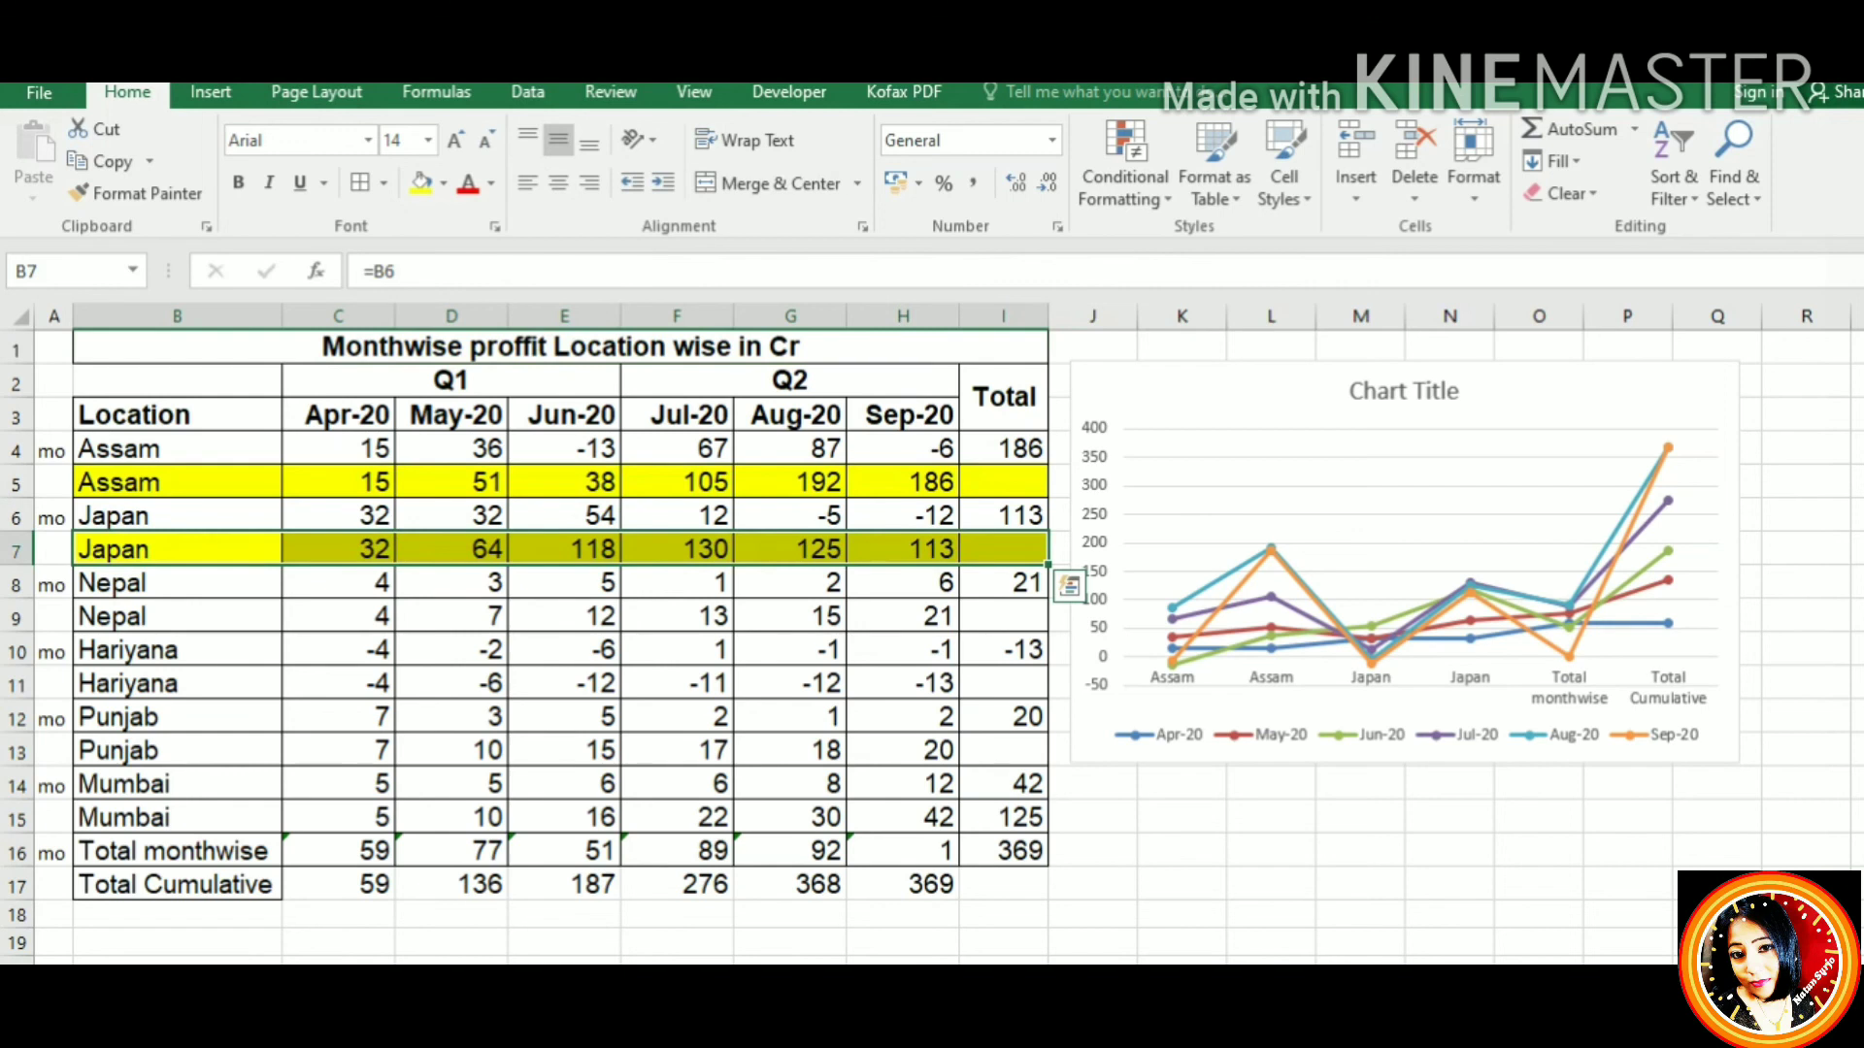
key("ctrl+y")
key("ctrl+y")
key("ctrl+y")
key("ctrl+y")
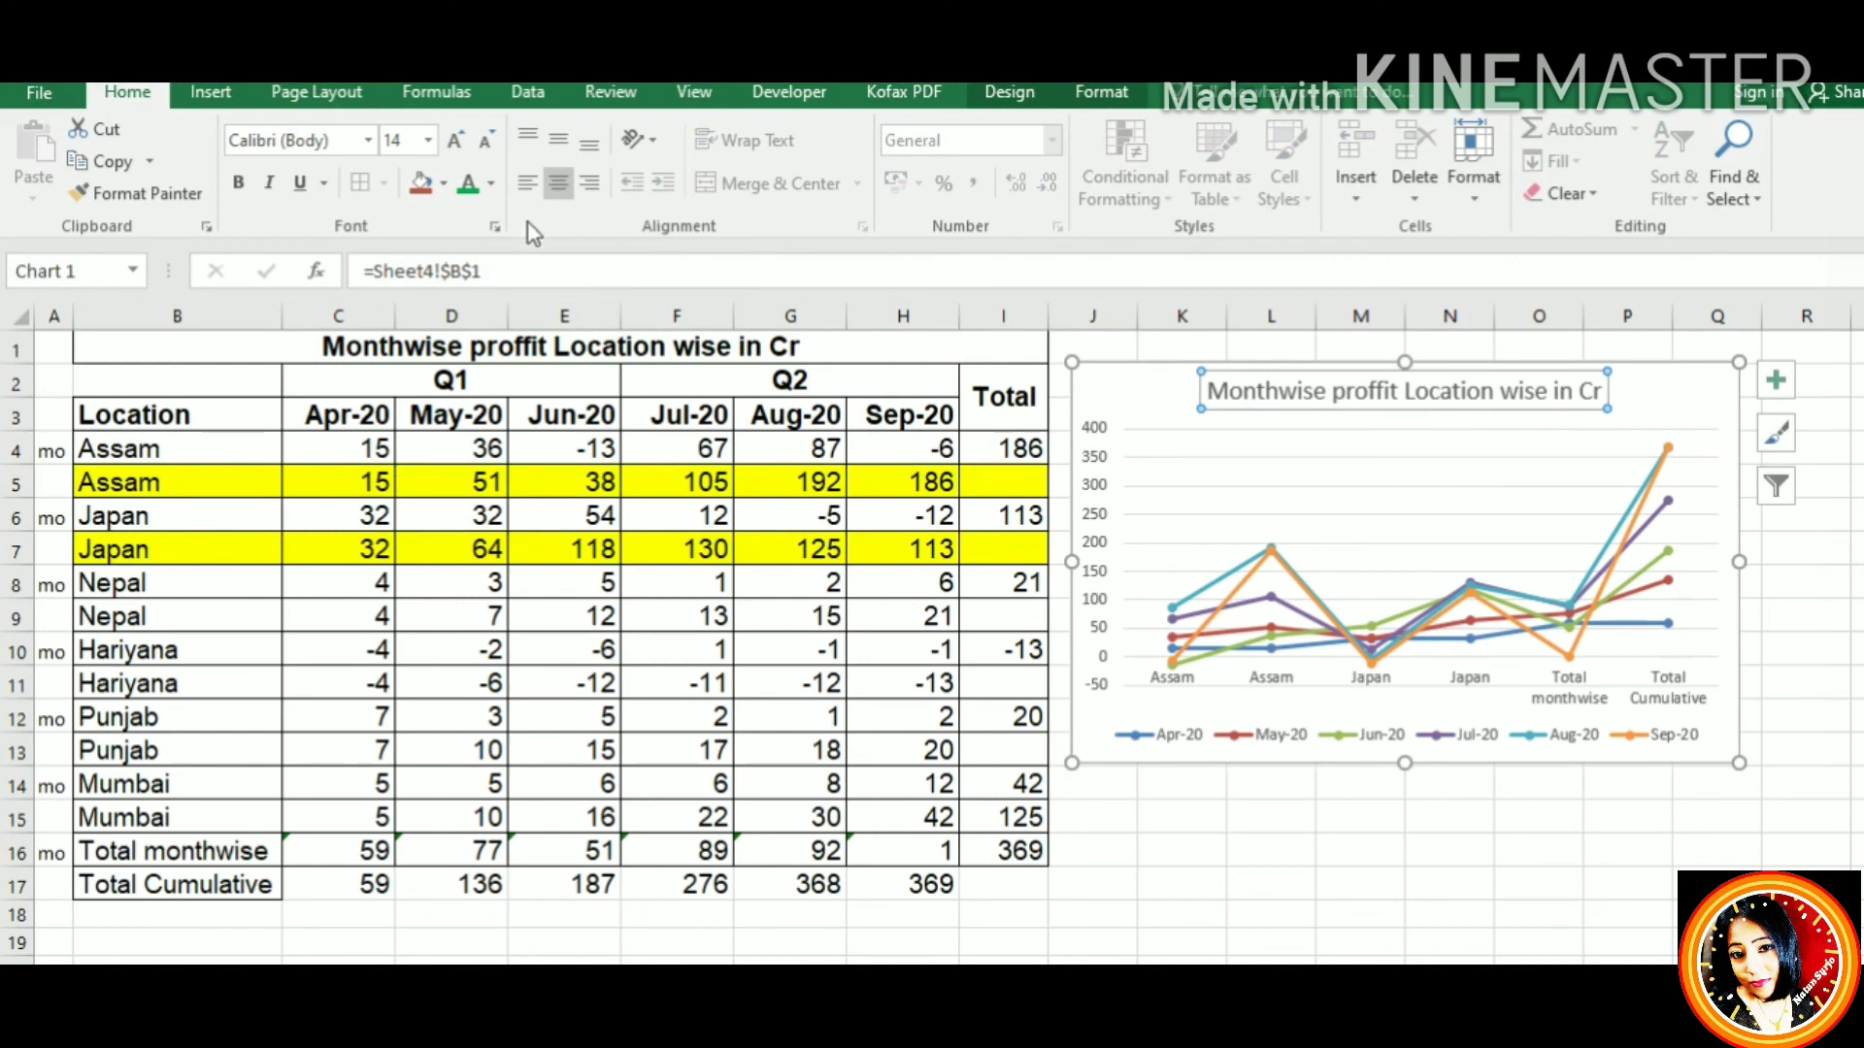
Select heading B1 and the chart title, then move the chart left over the table
left_click(450, 352)
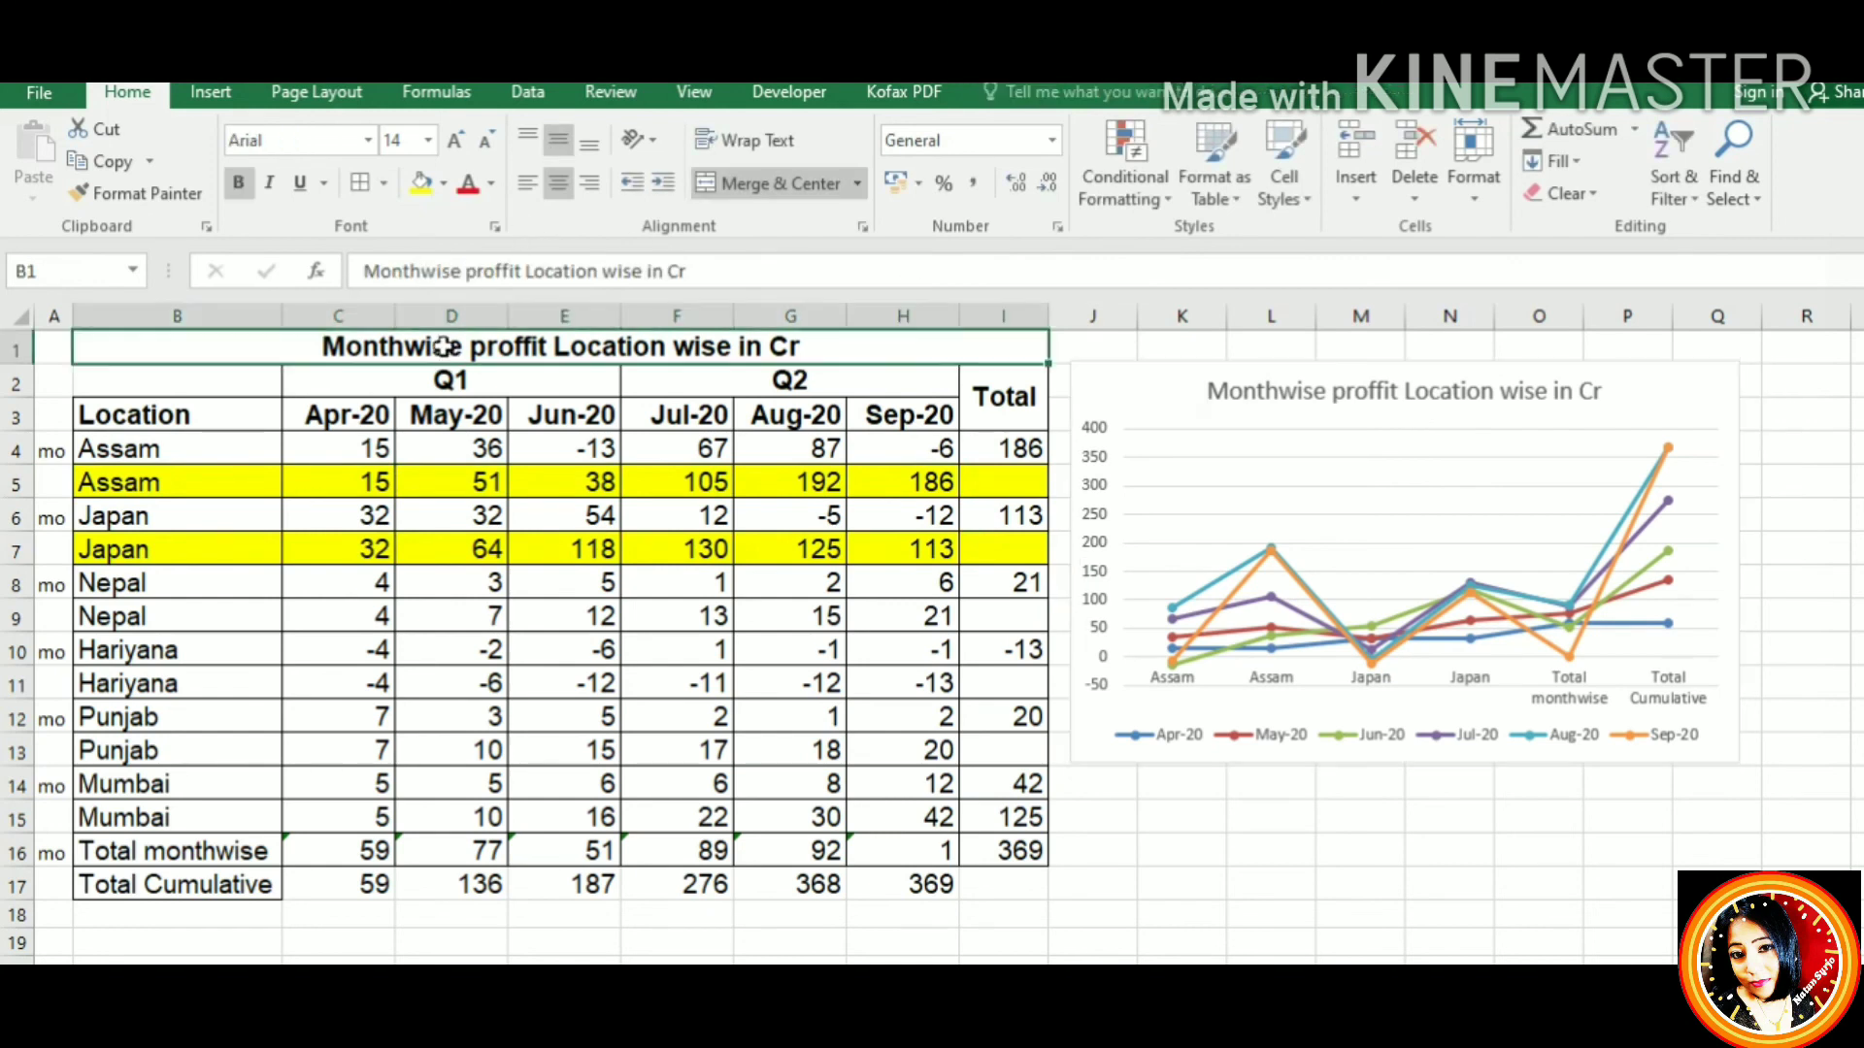
left_click(1470, 412)
left_click(1473, 409)
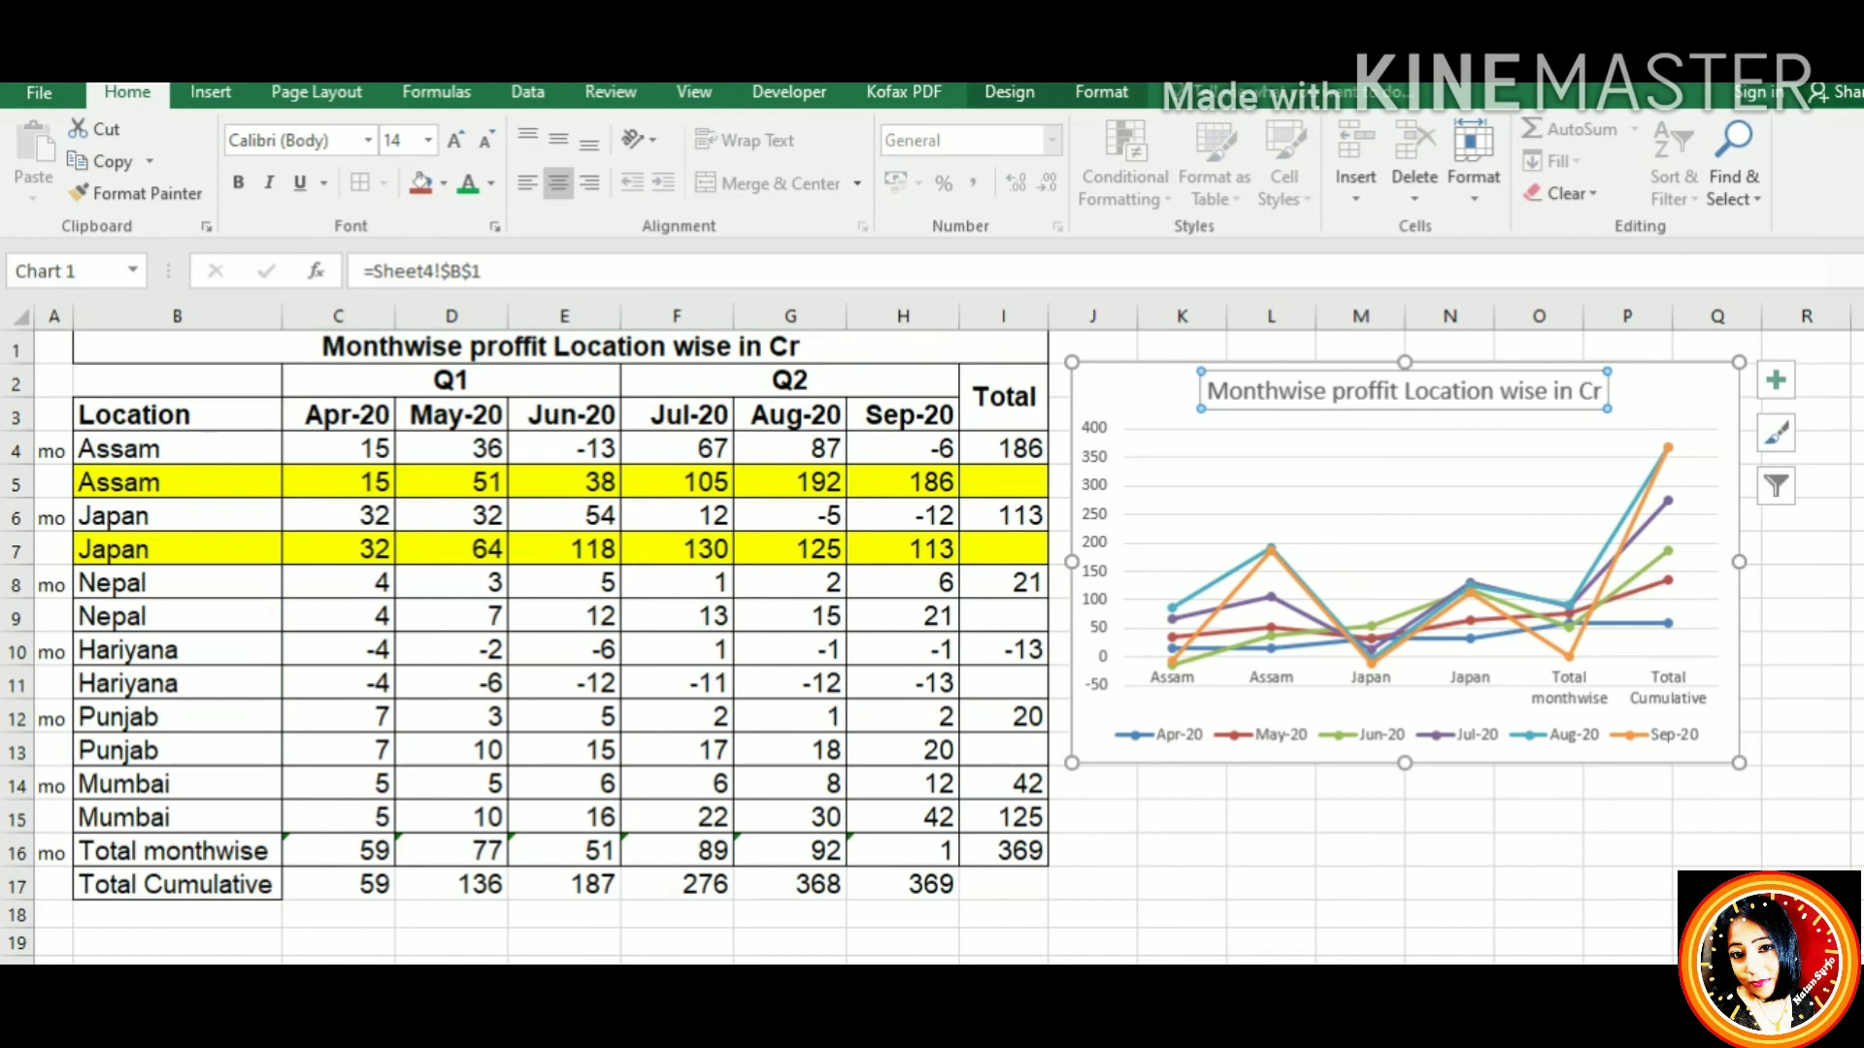
left_click_drag(1116, 379, 520, 353)
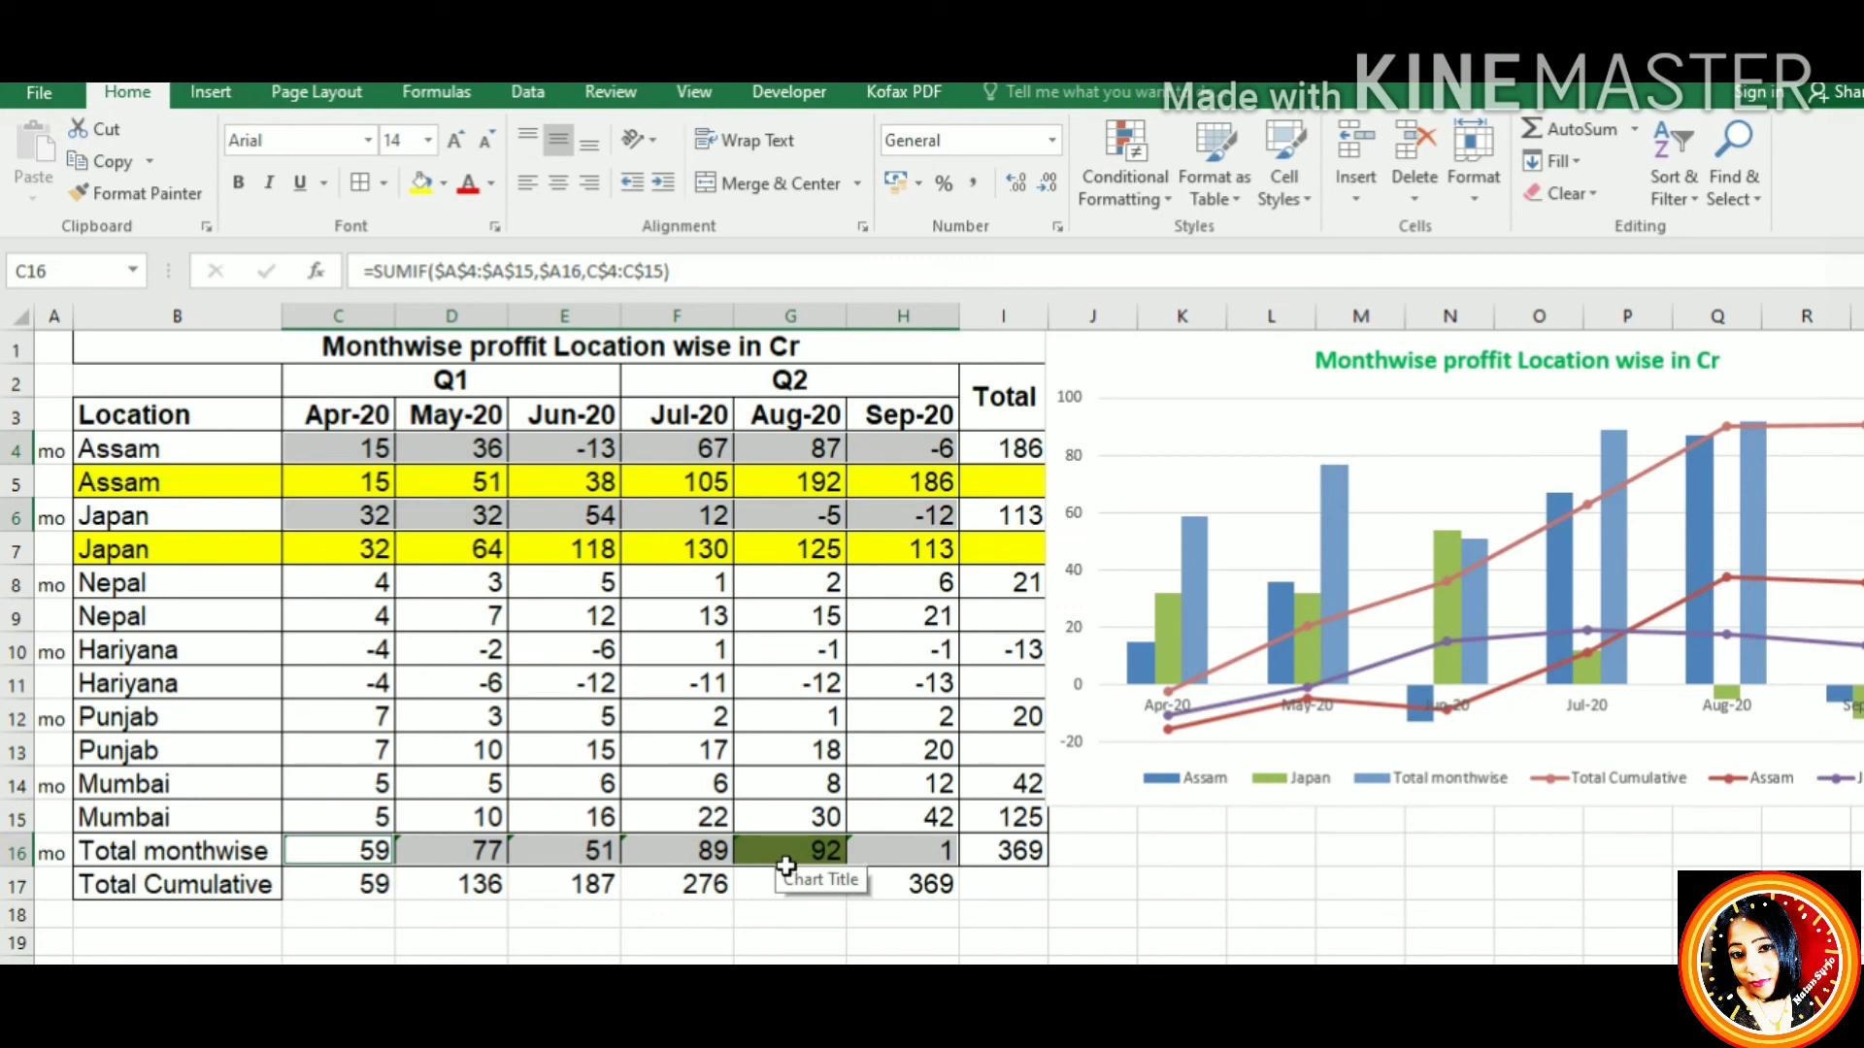
Move the chart left and add a data table with legend keys beneath the plot
left_click_drag(1194, 370, 816, 378)
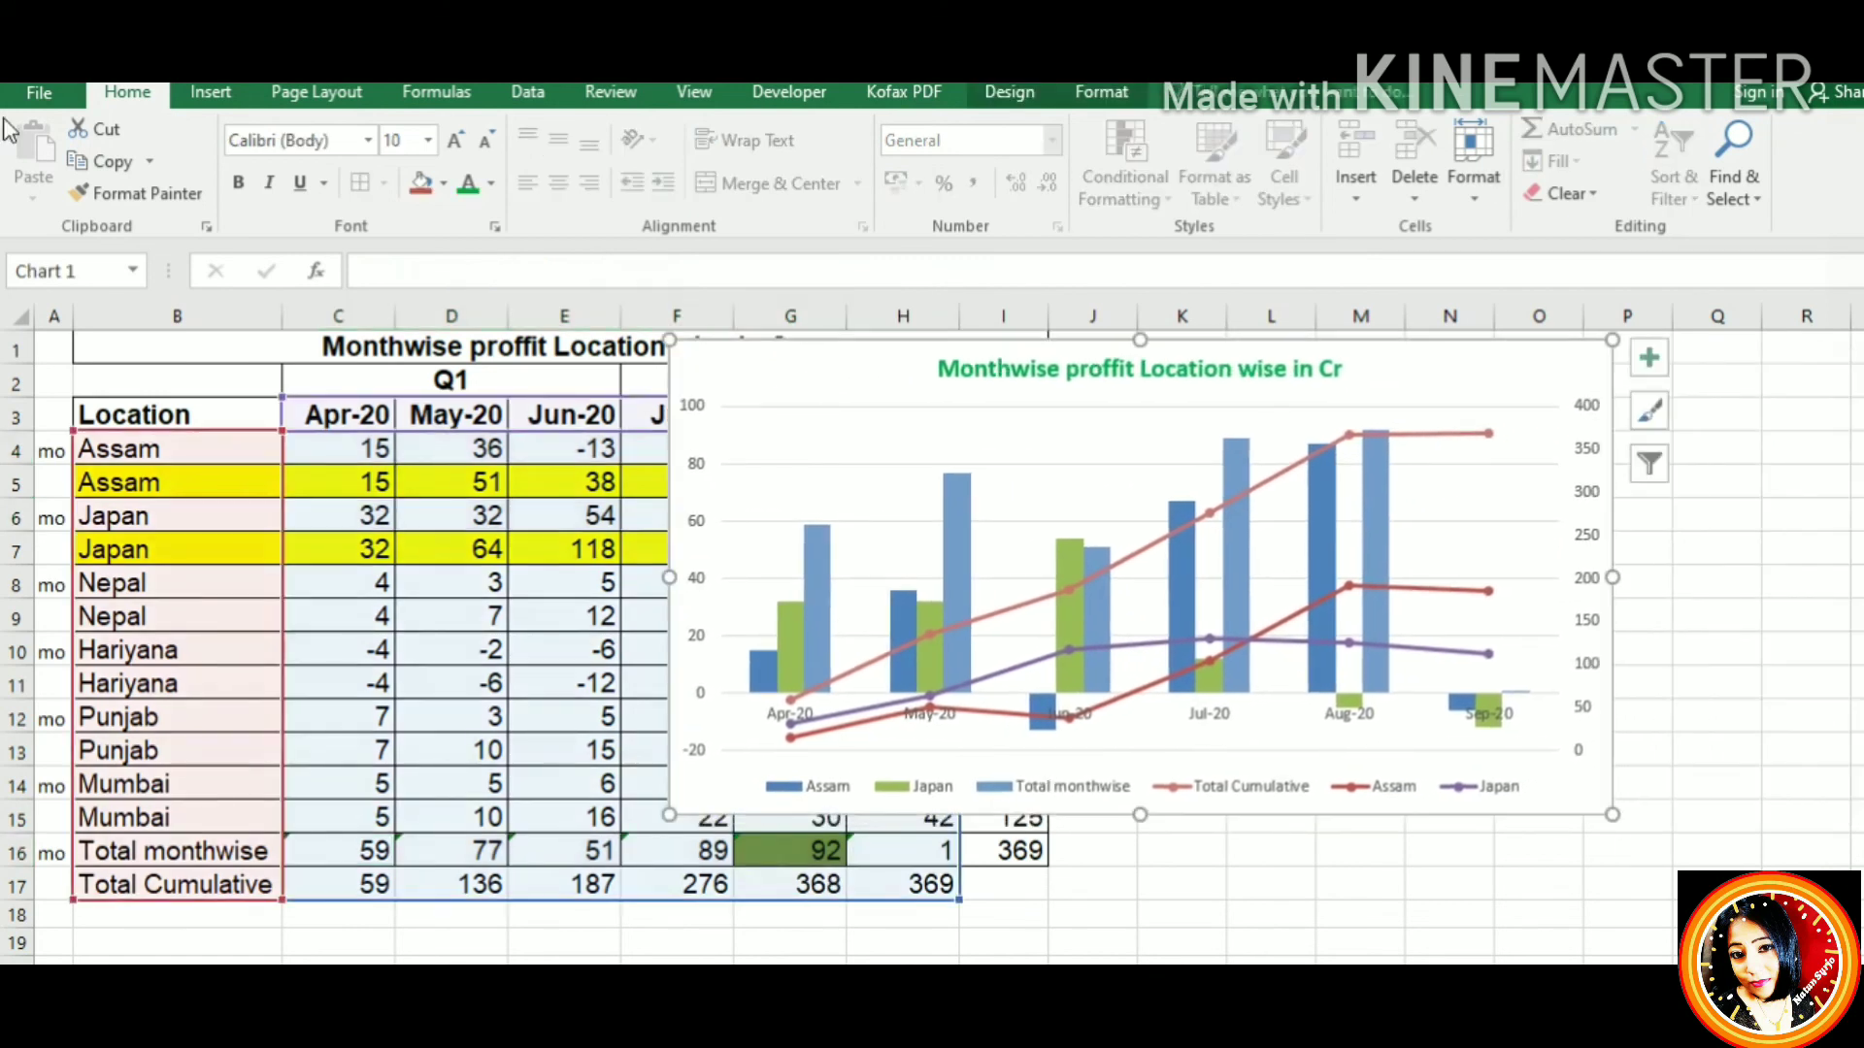
left_click(1664, 763)
left_click(1563, 781)
left_click(1647, 374)
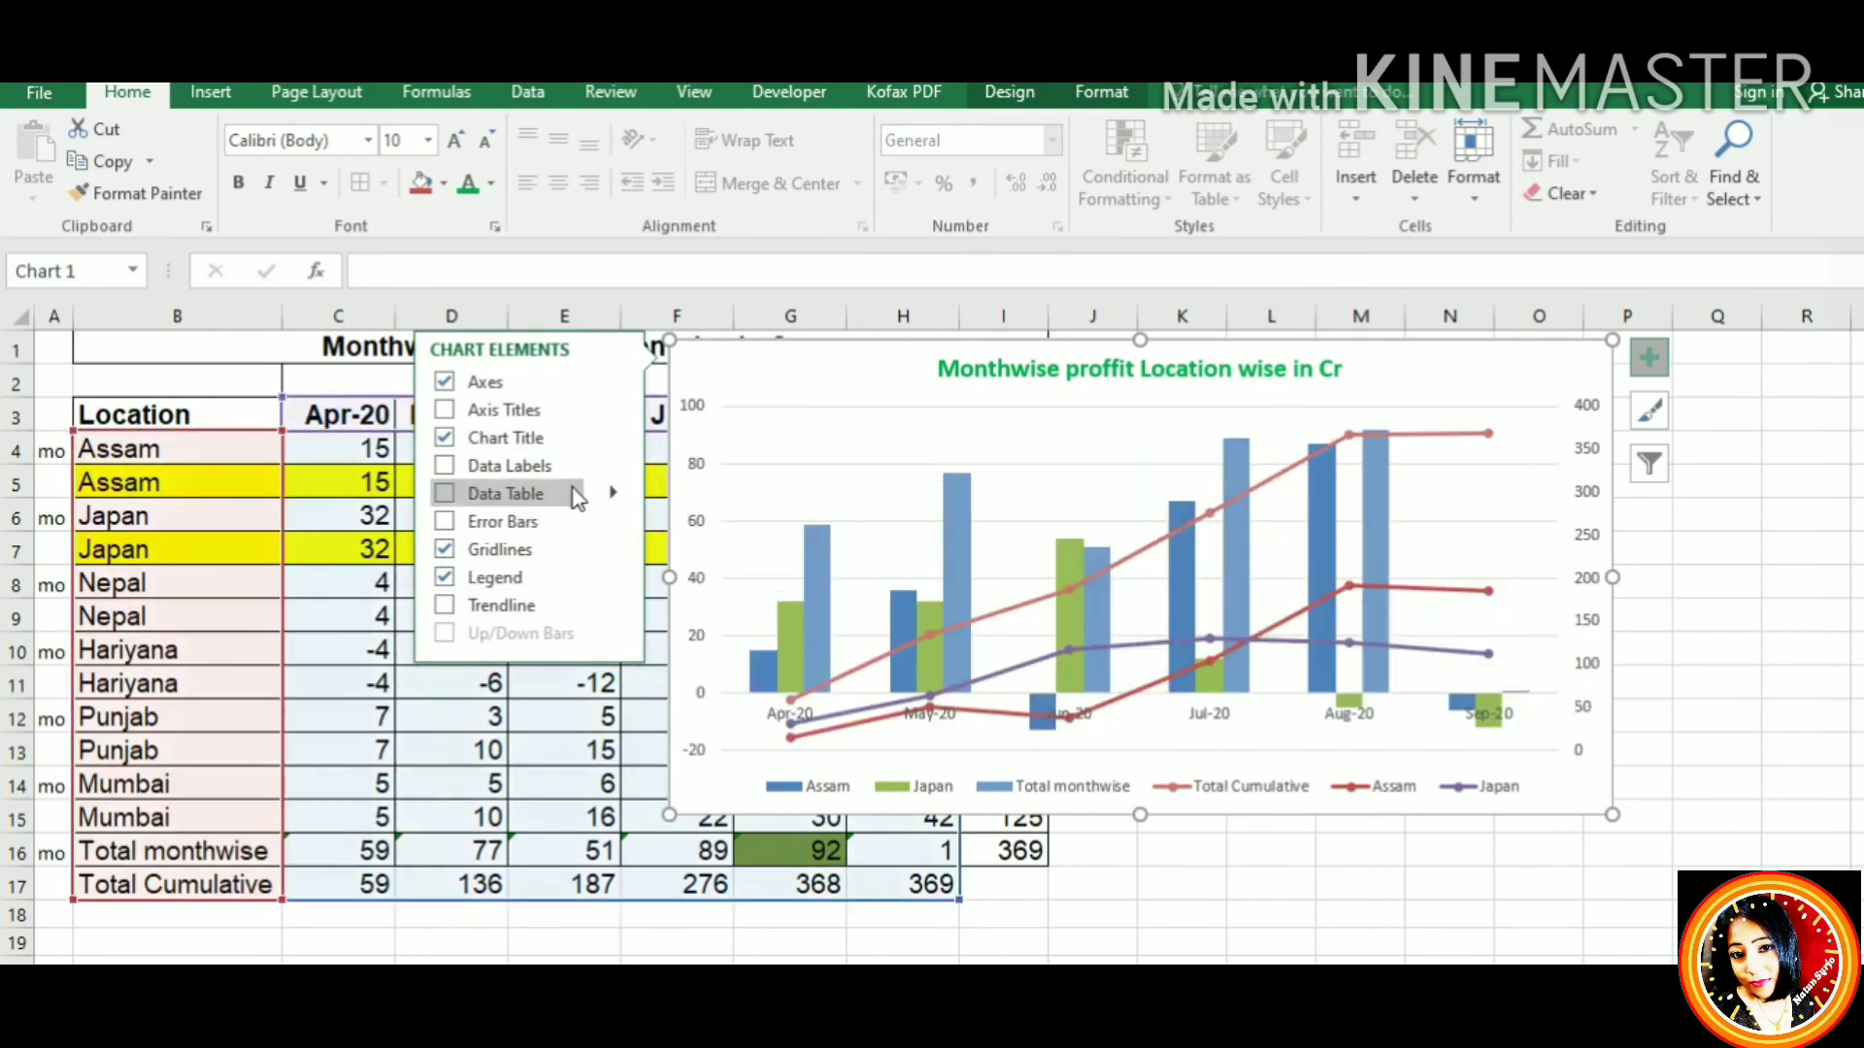
left_click(612, 492)
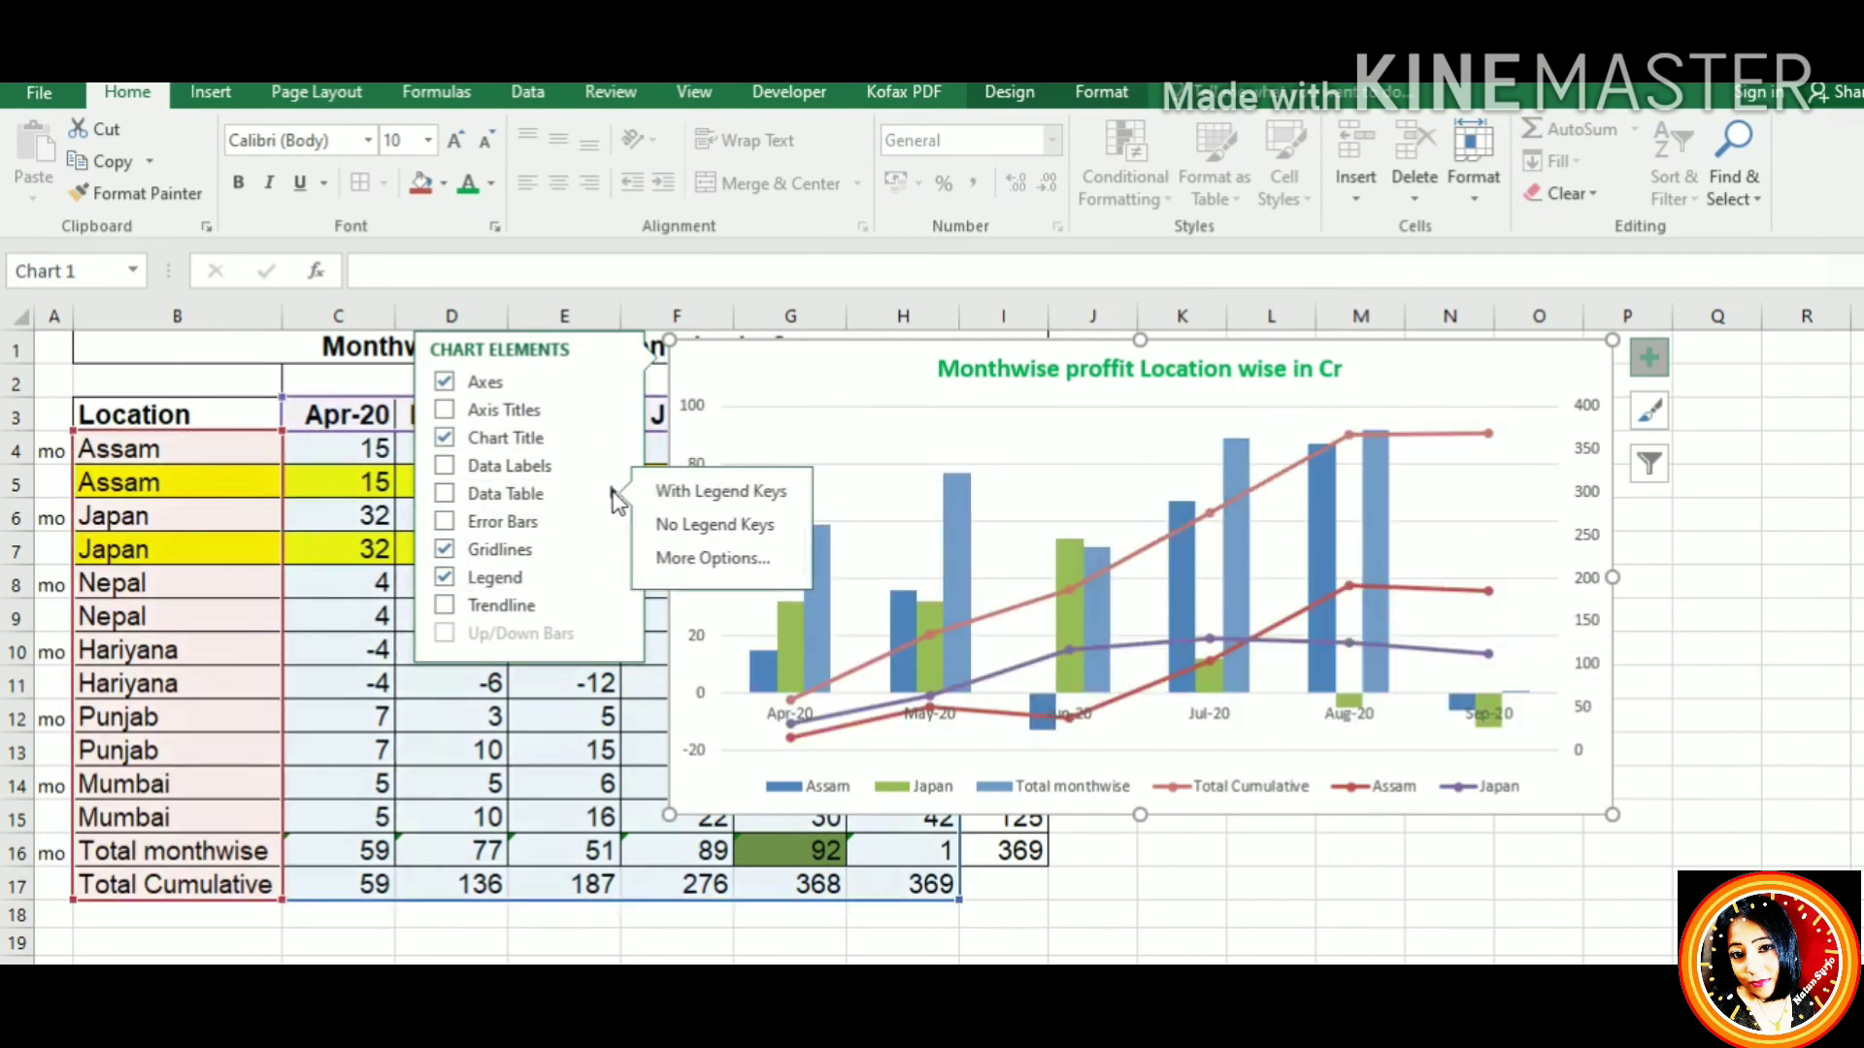
left_click(728, 492)
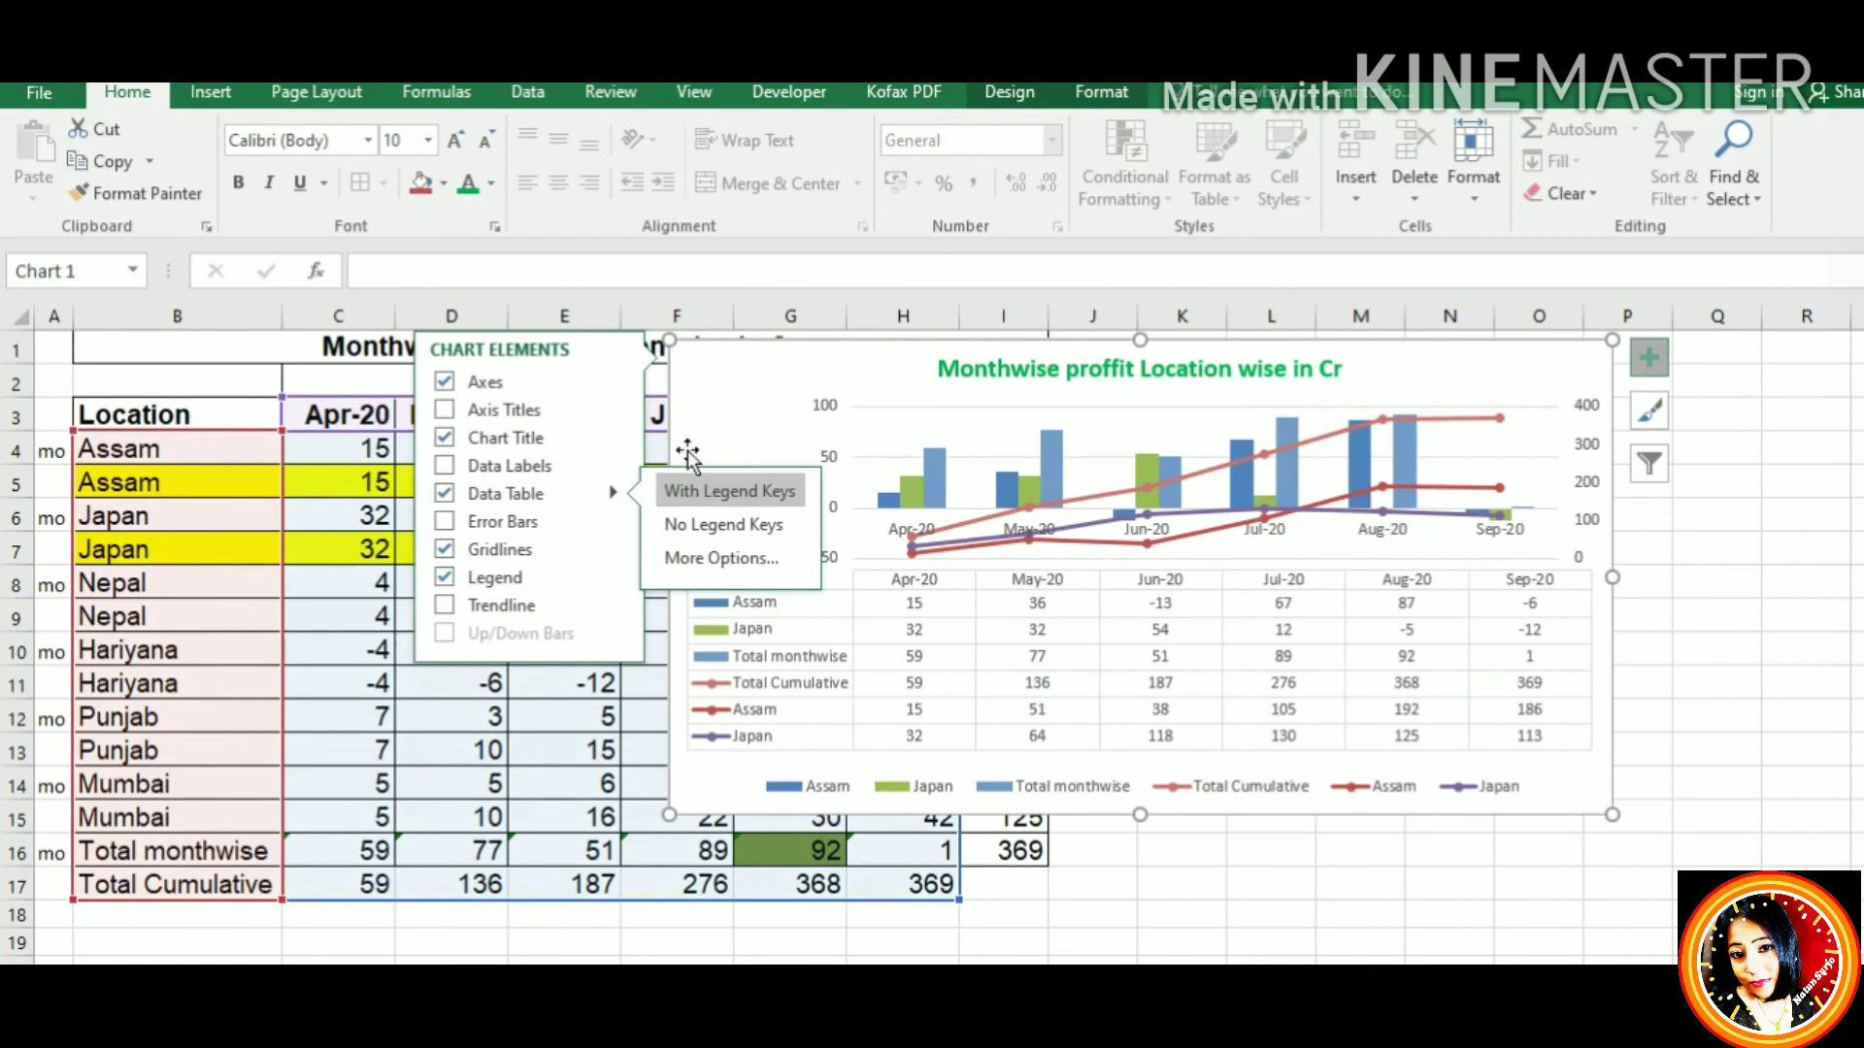
left_click(1767, 759)
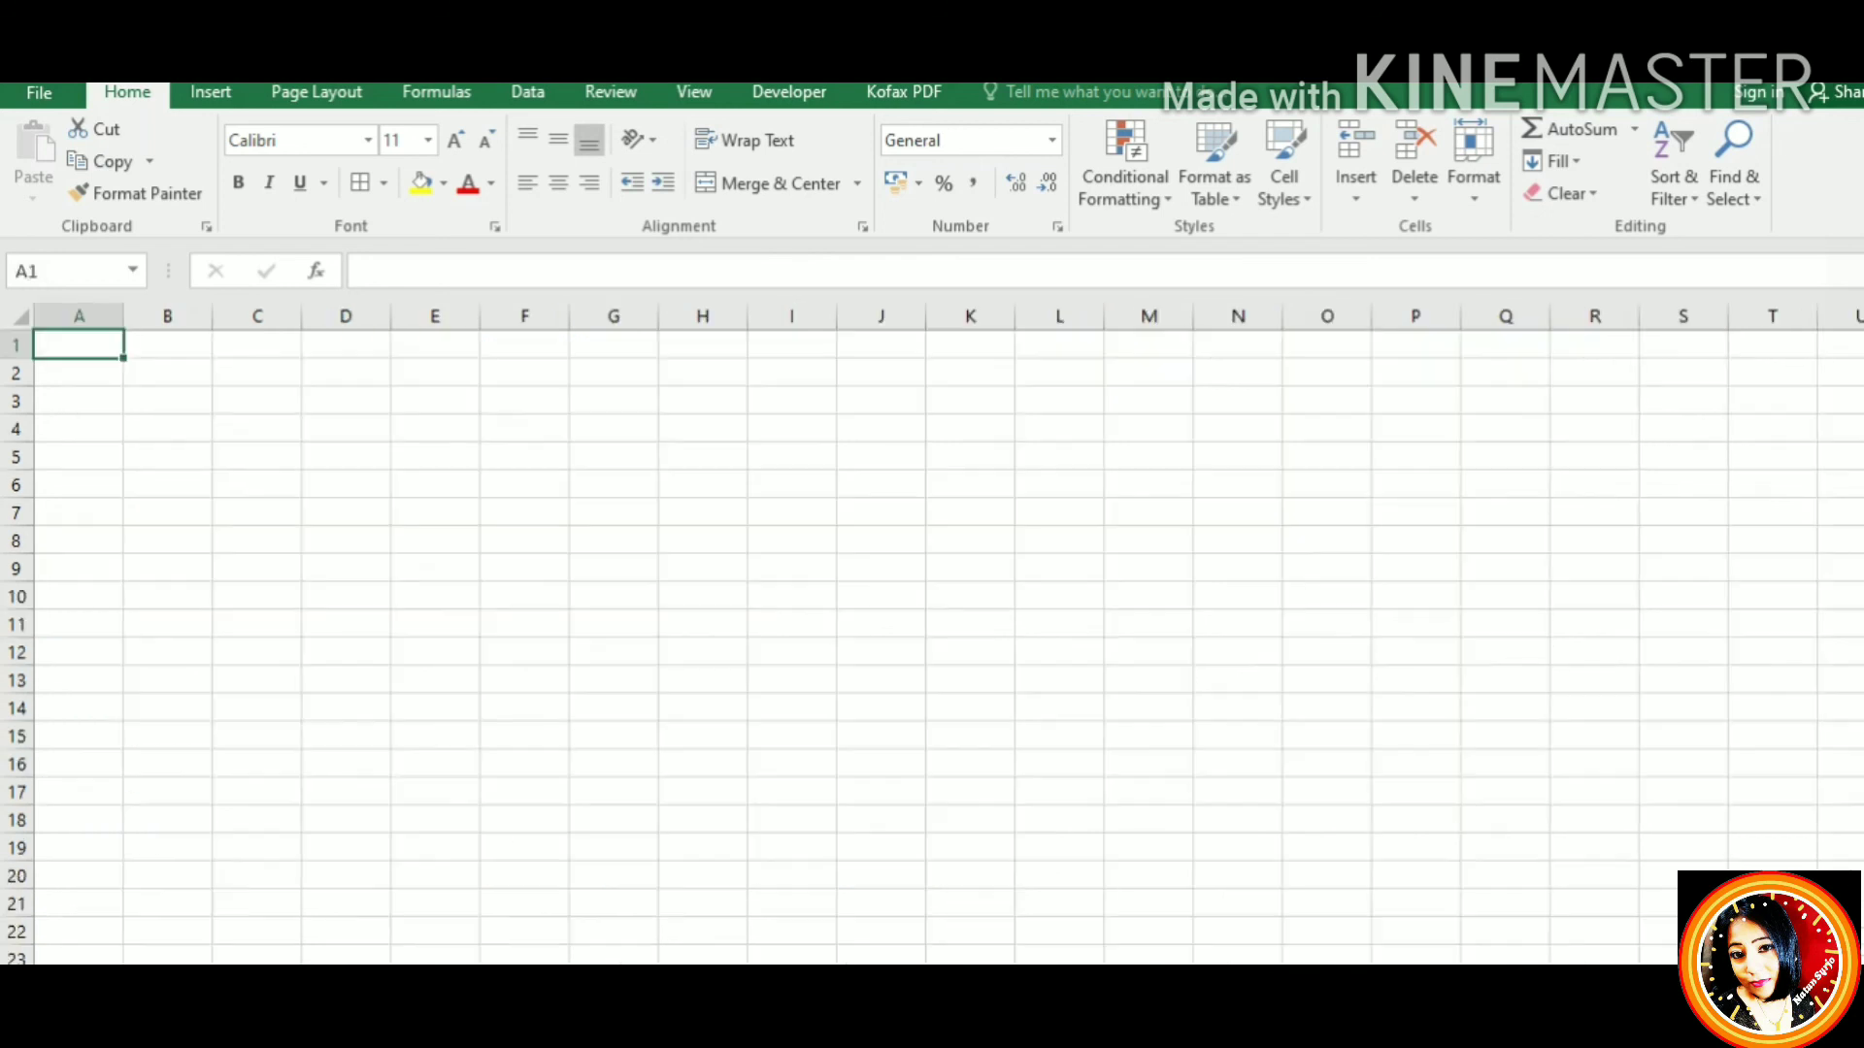
Hide the gridlines on the blank sheet
left_click(23, 319)
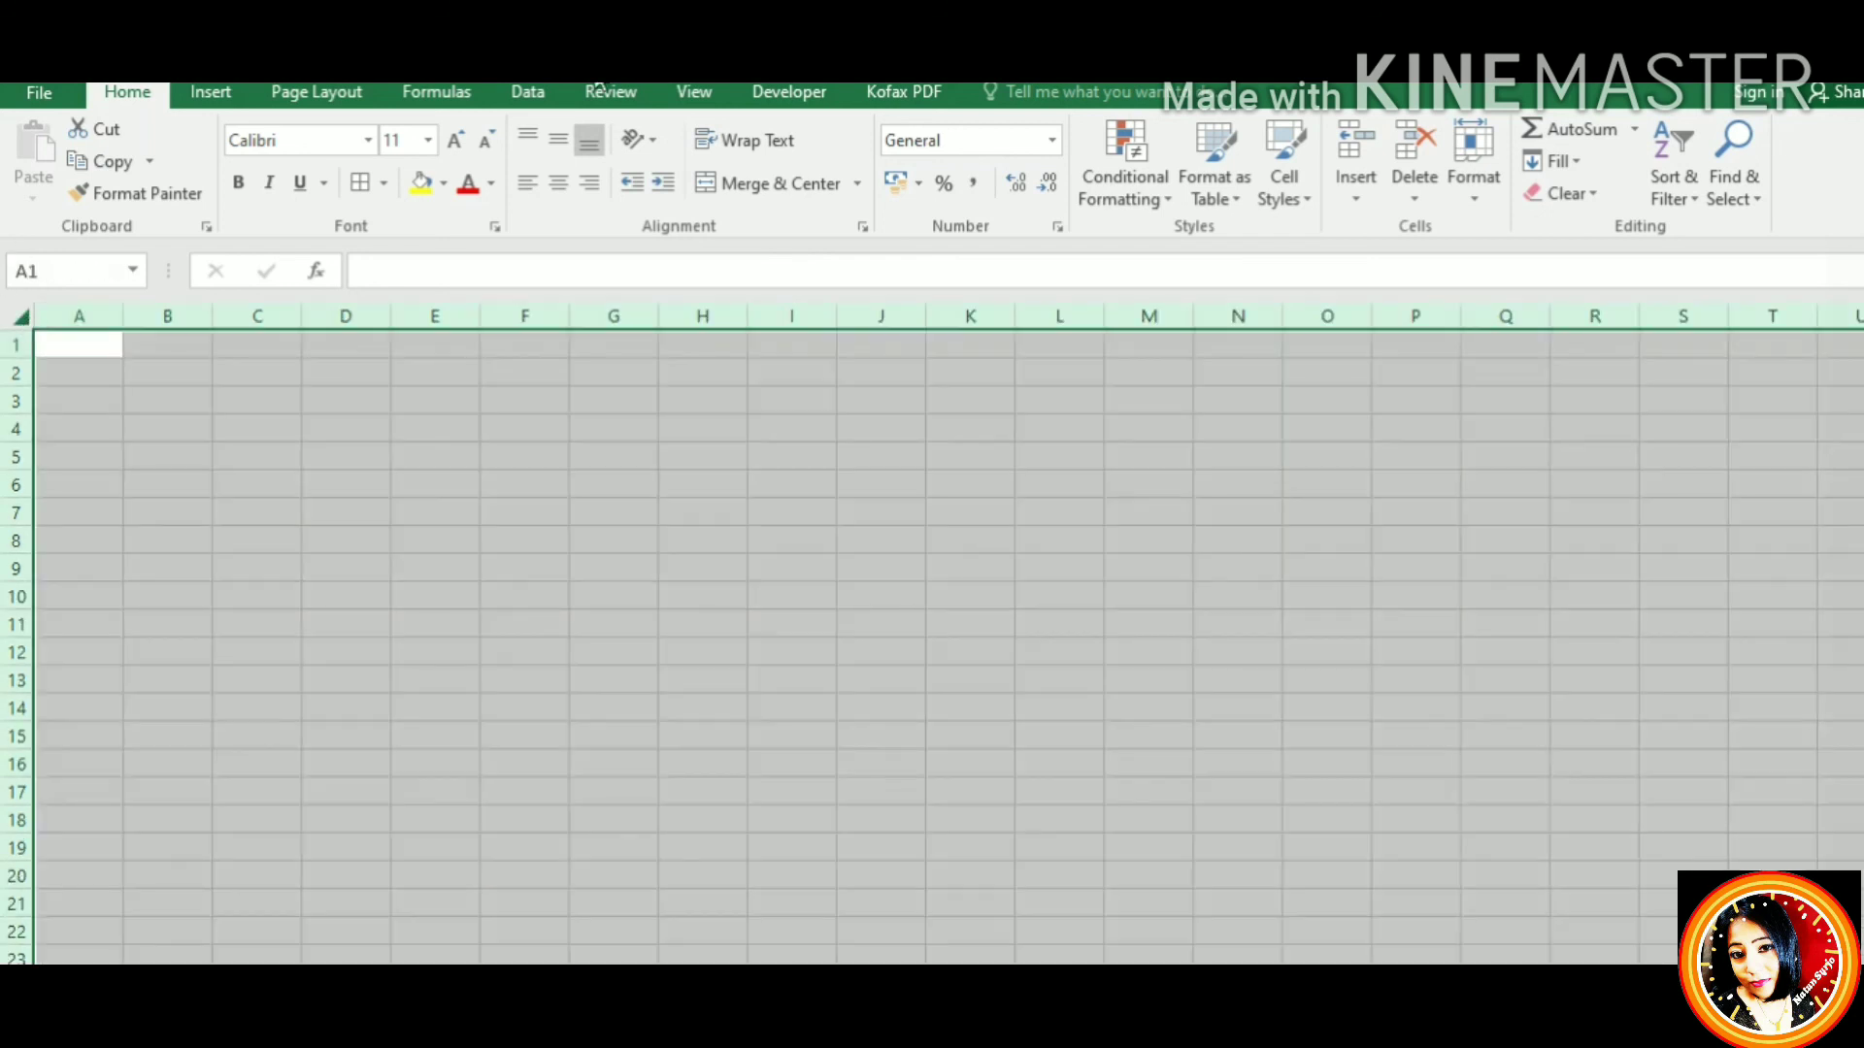
left_click(212, 94)
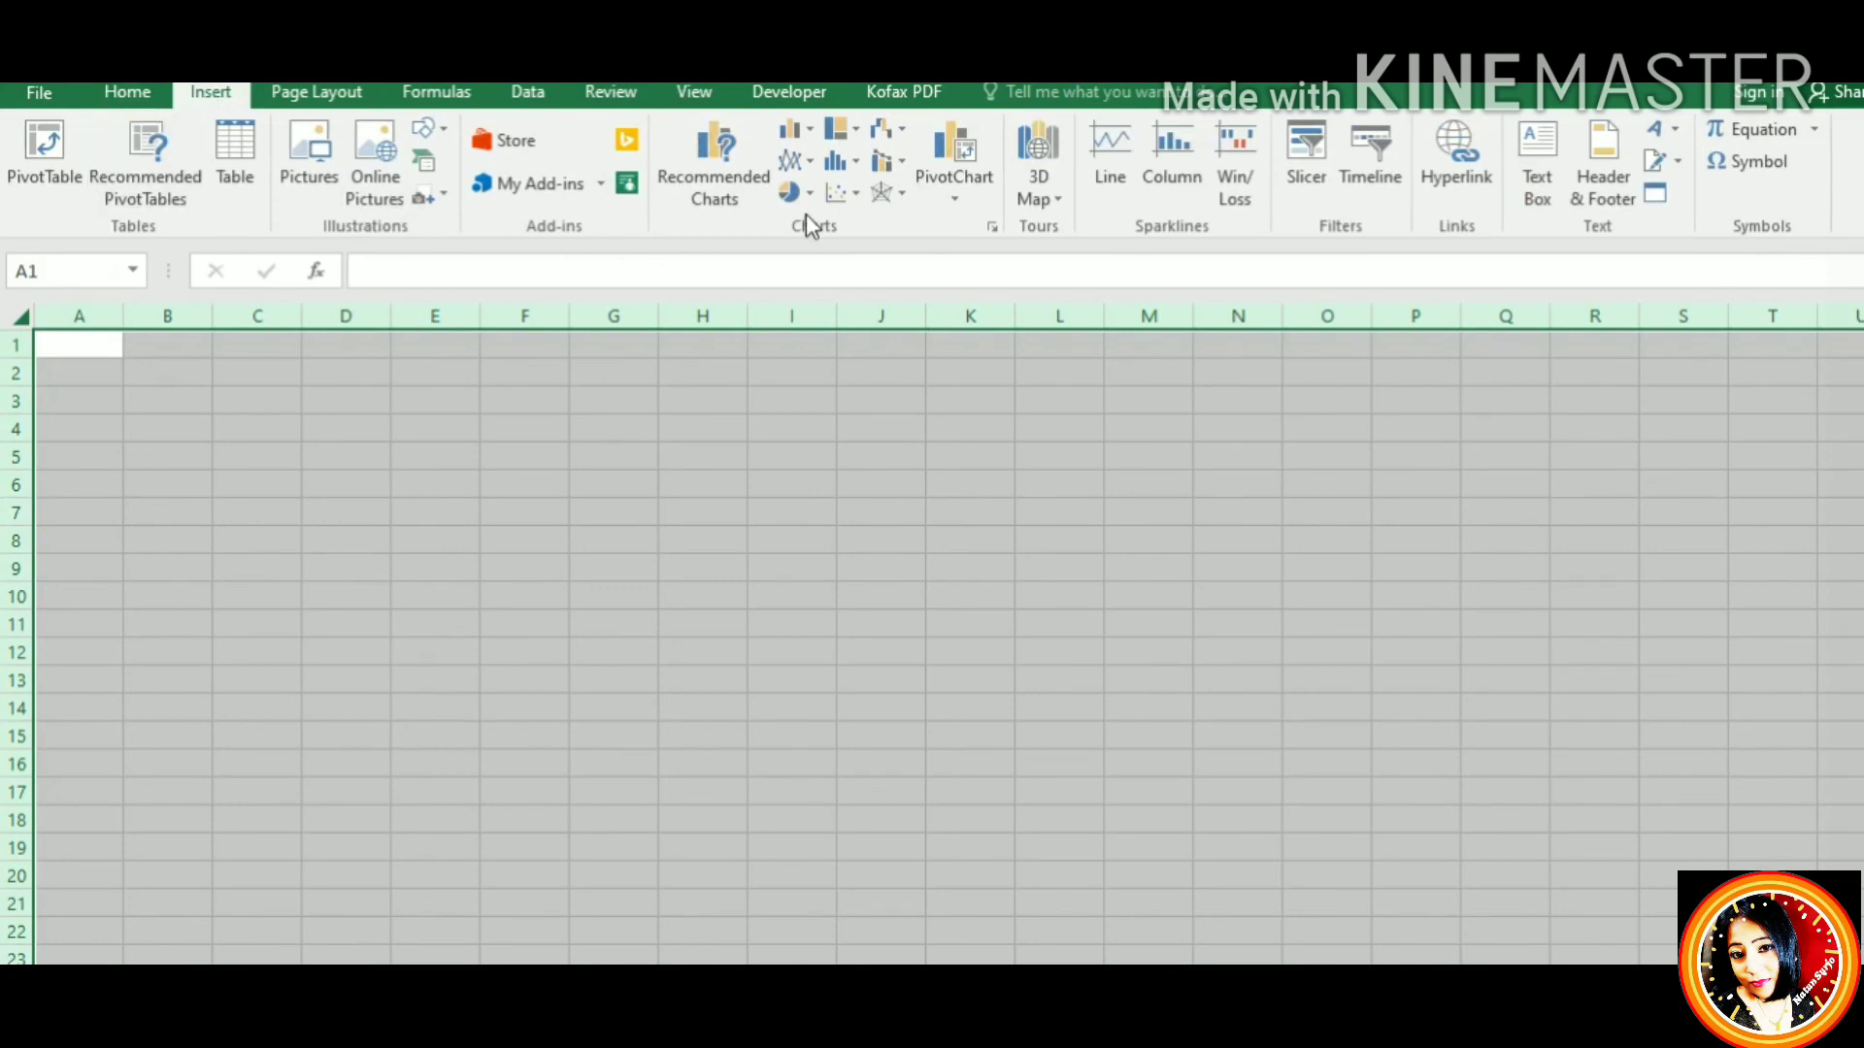
left_click(527, 92)
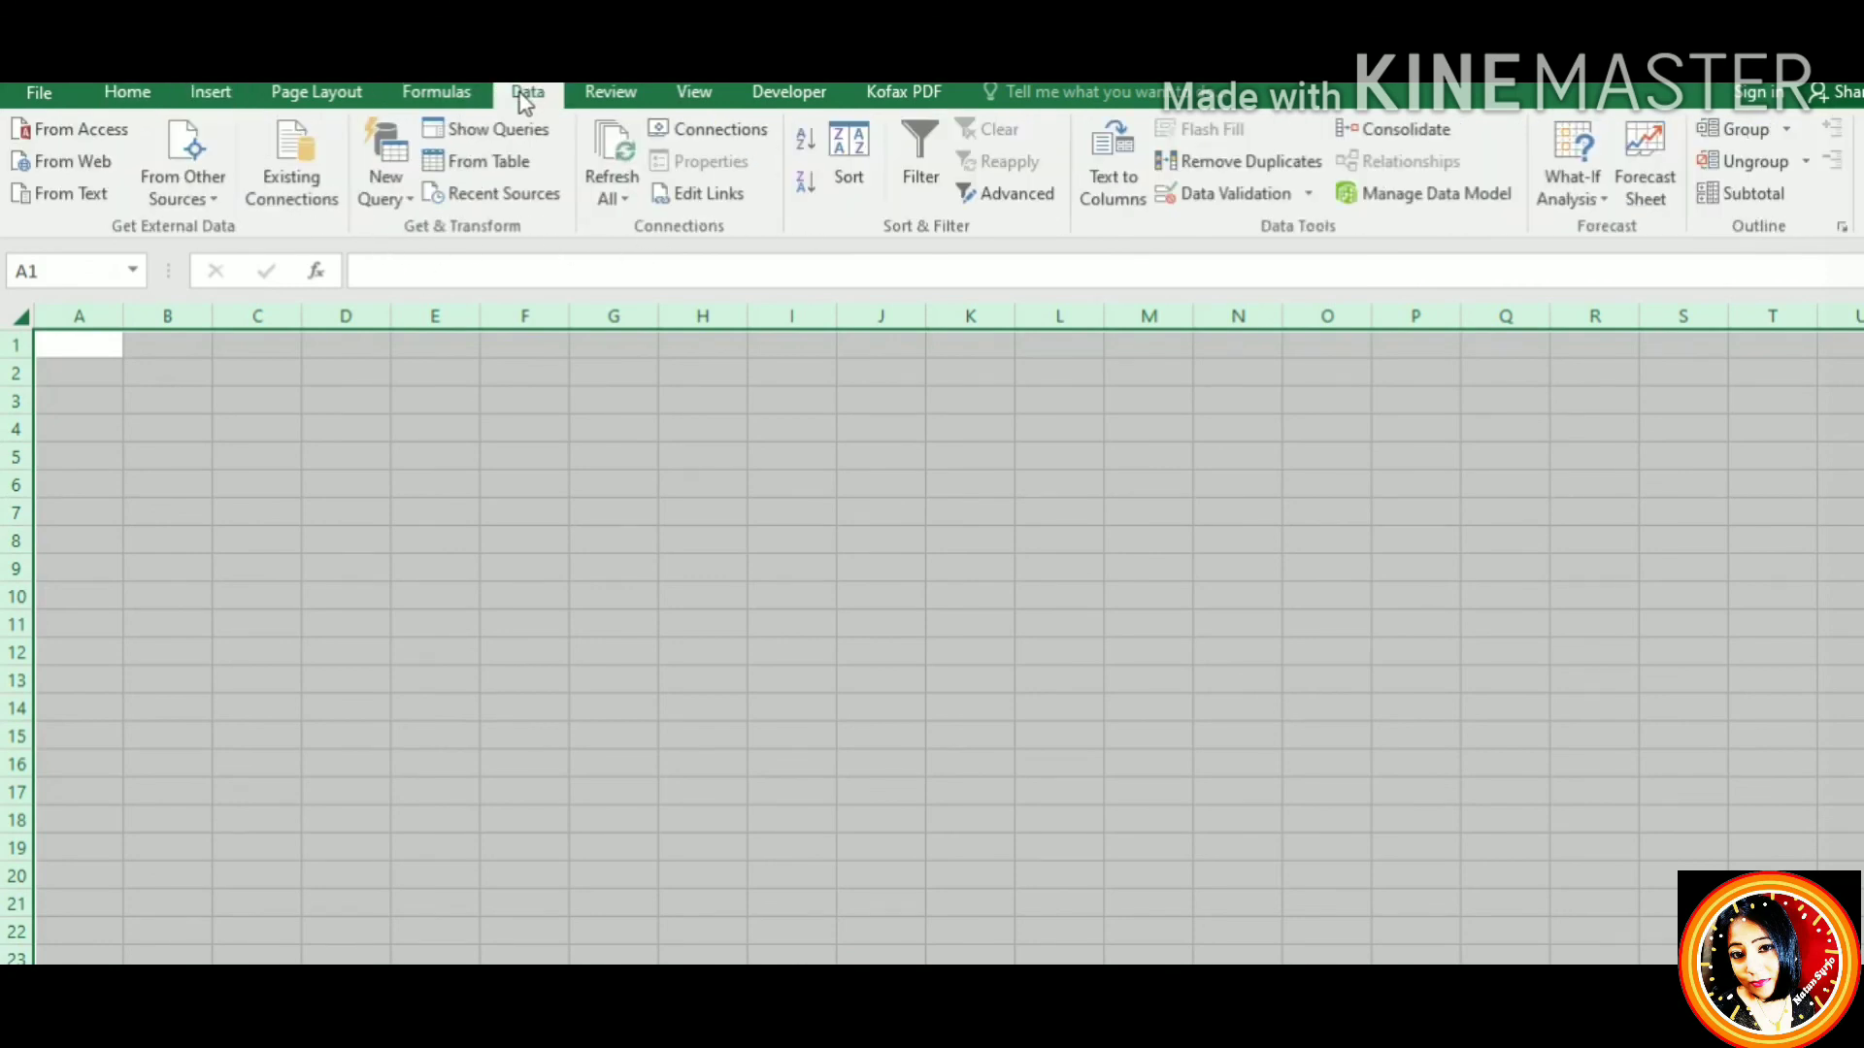
left_click(211, 93)
left_click(701, 94)
left_click(306, 184)
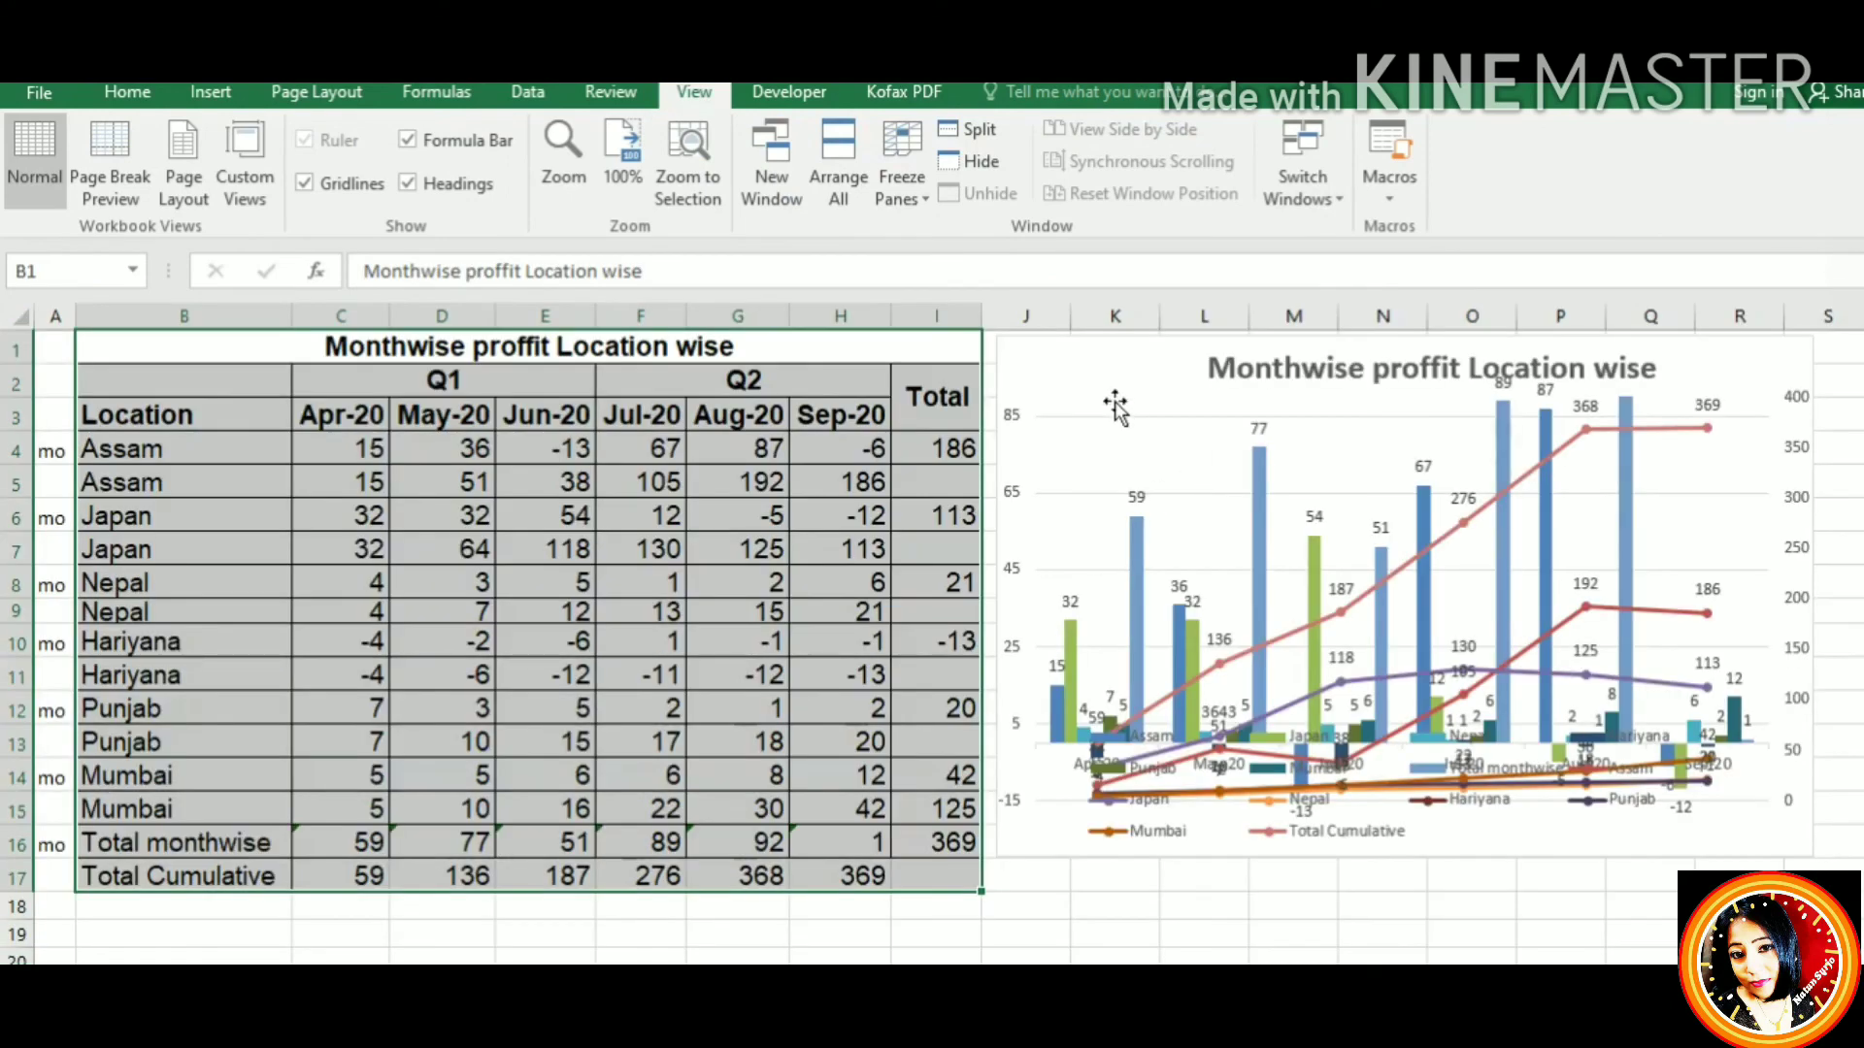
Copy the profit chart, paste it onto the blank sheet and reposition it
right_click(1099, 383)
left_click(1141, 435)
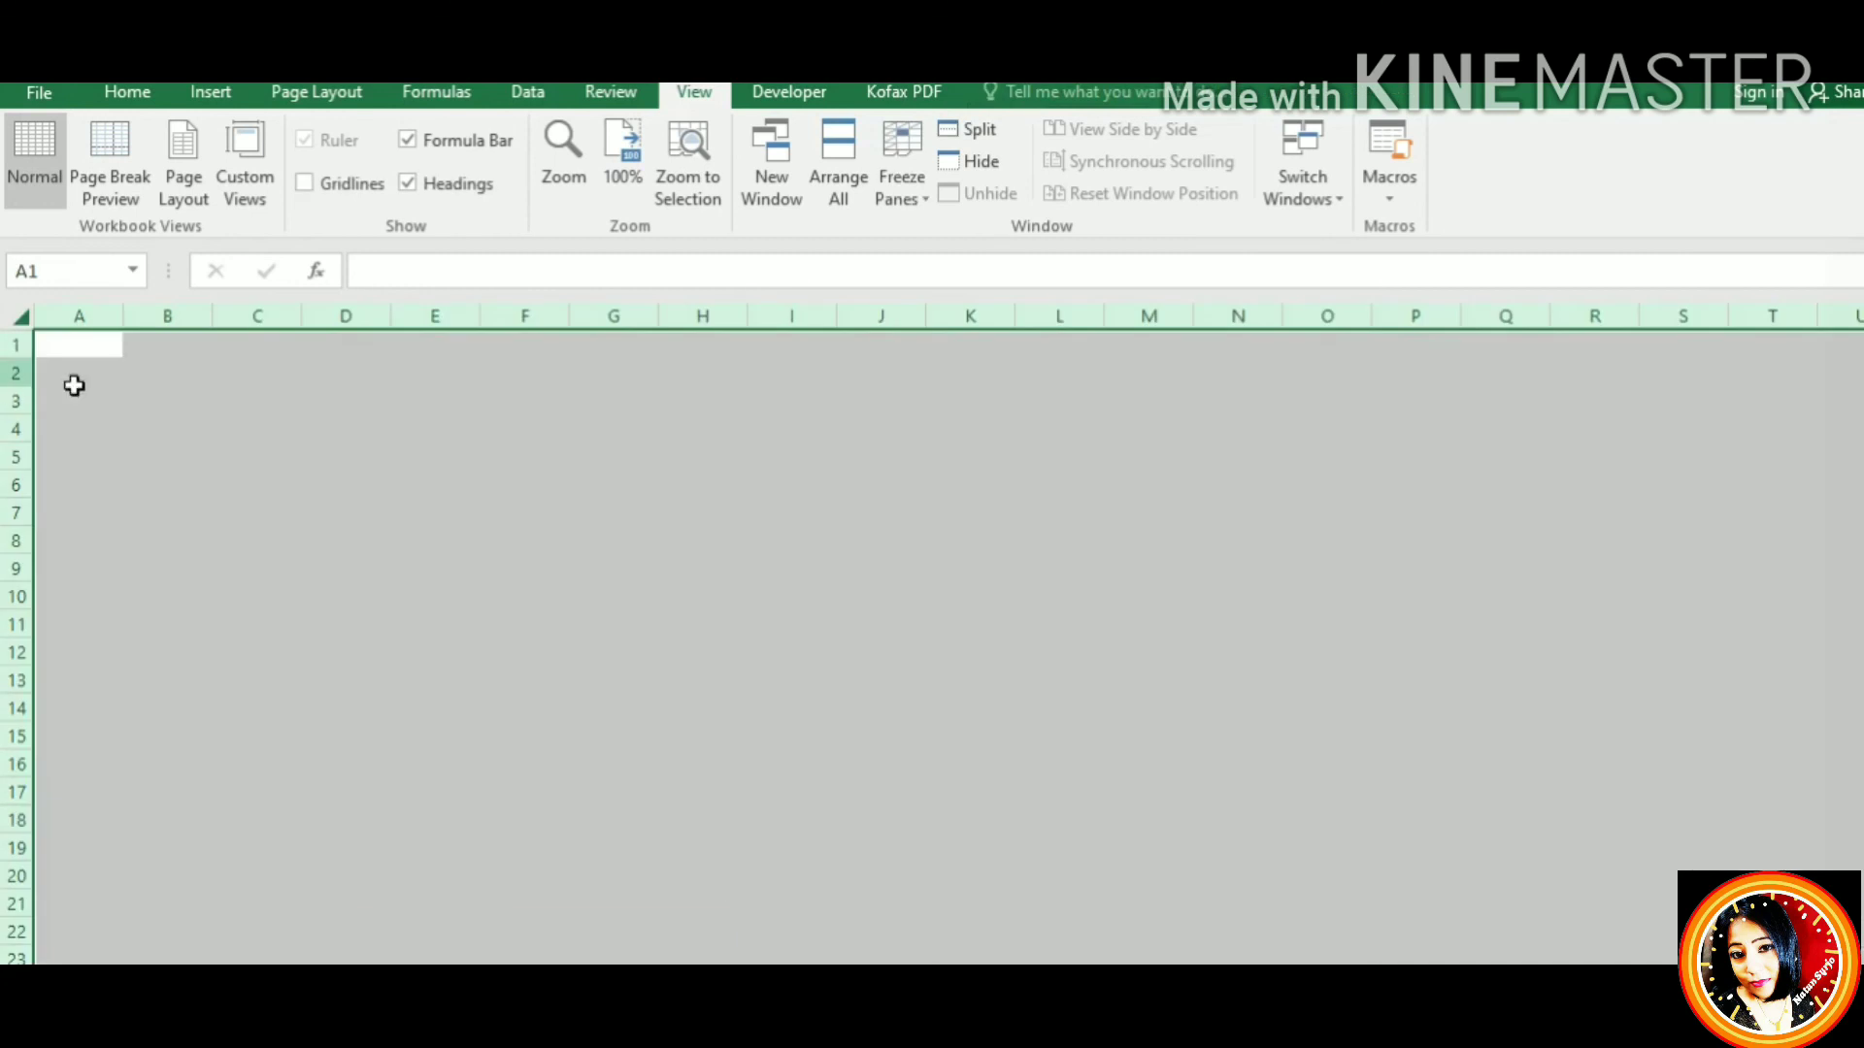
right_click(89, 380)
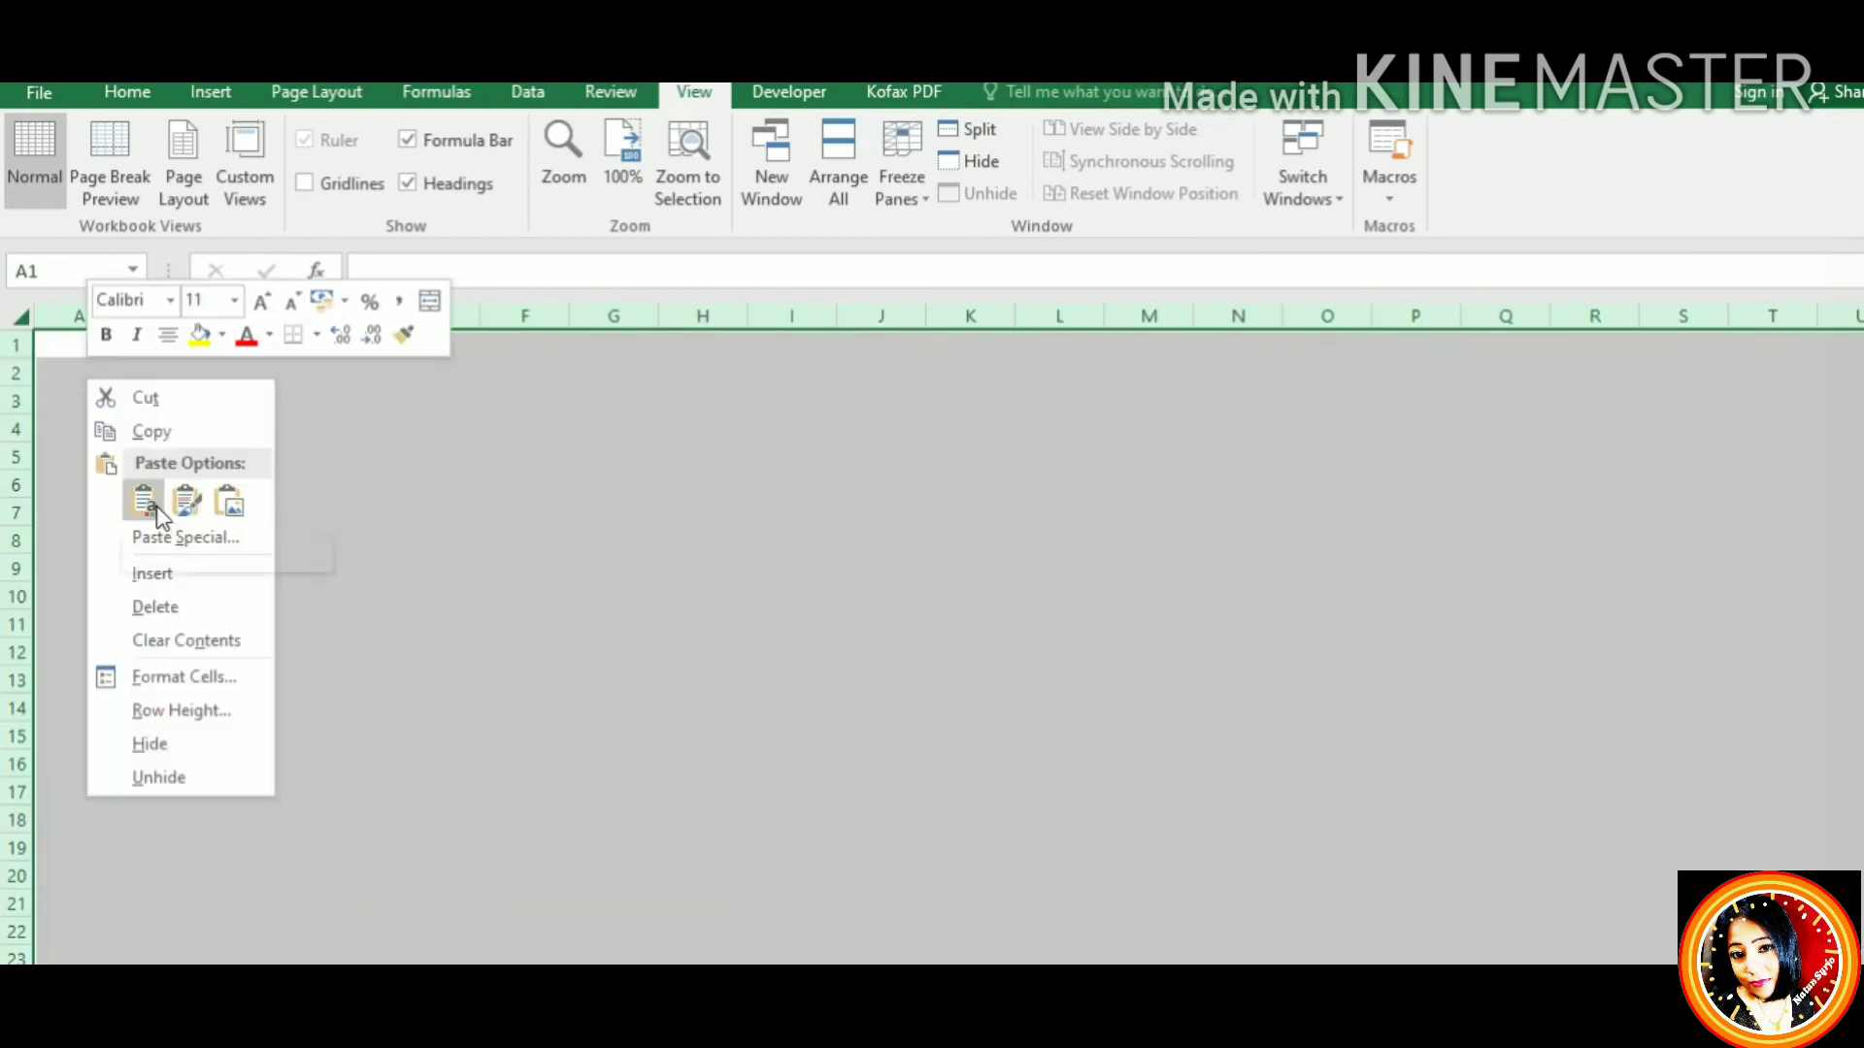
left_click(150, 505)
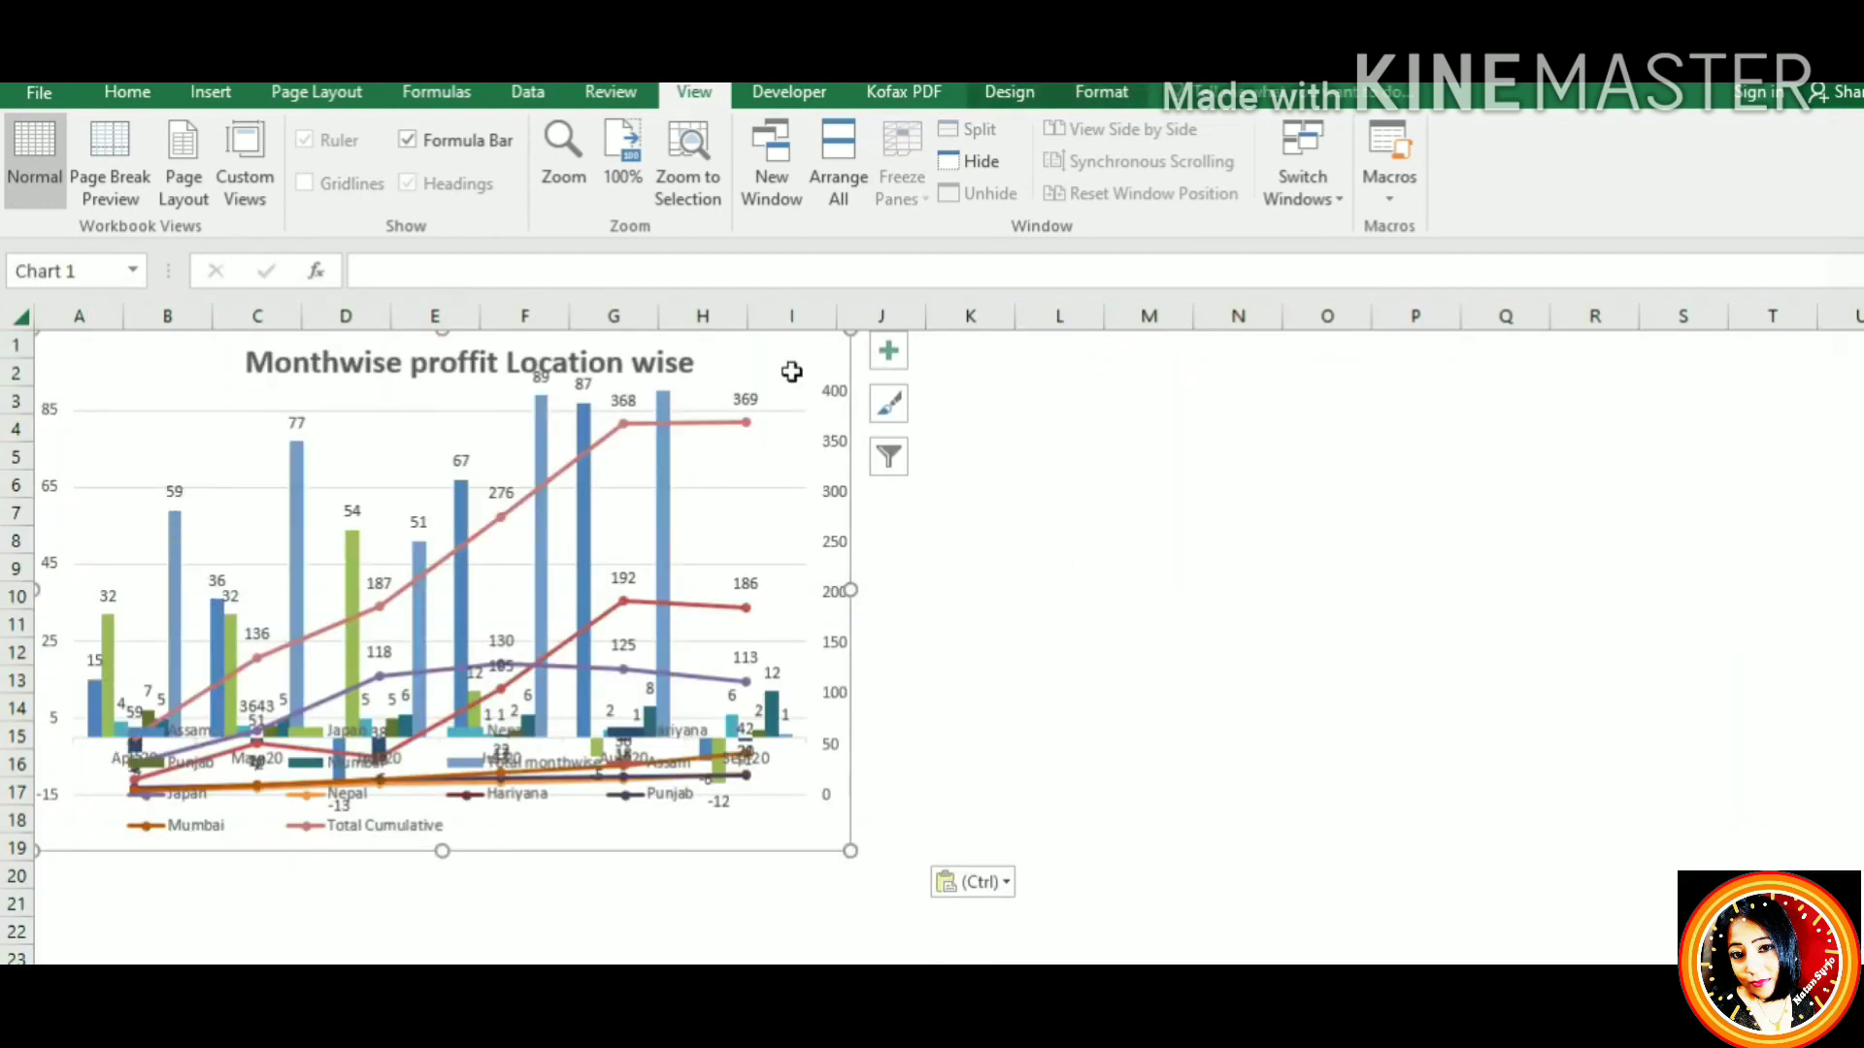
left_click_drag(782, 372, 969, 395)
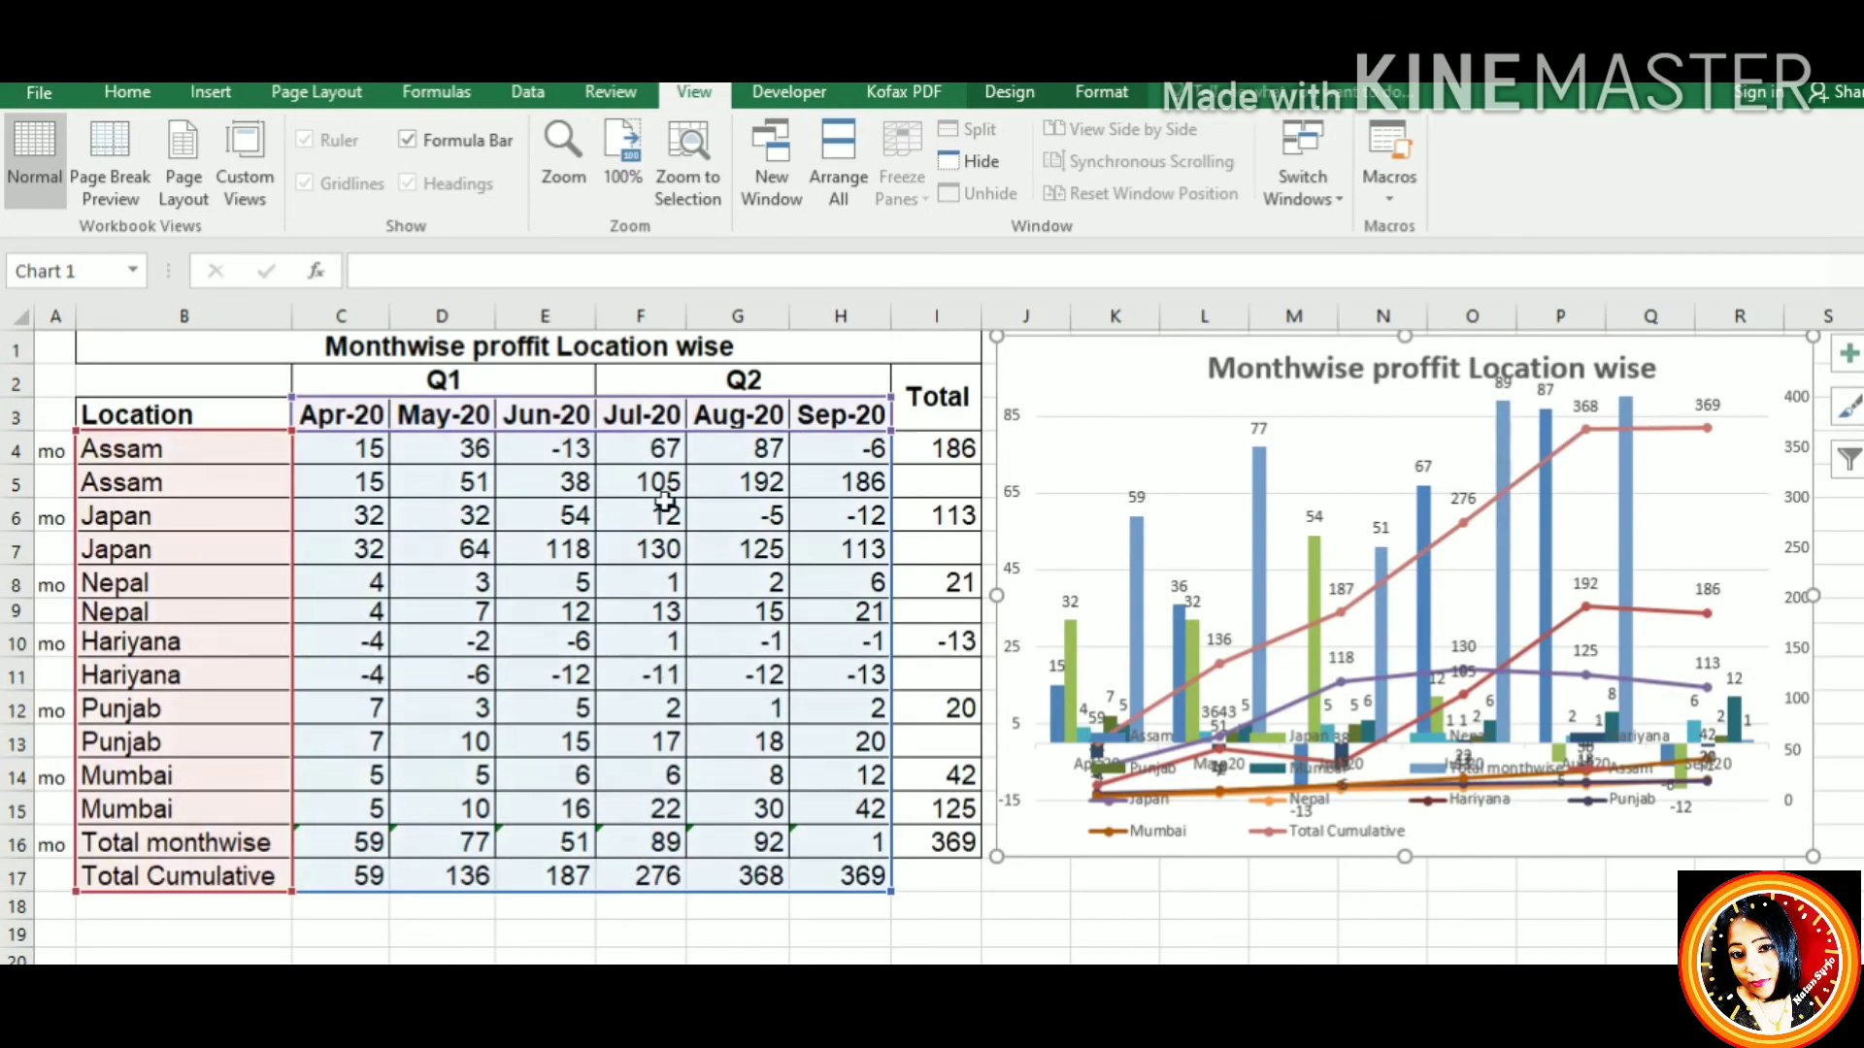
Change Assam's Jun-20 profit in E4 from -13 to -23
left_click(392, 282)
type("2")
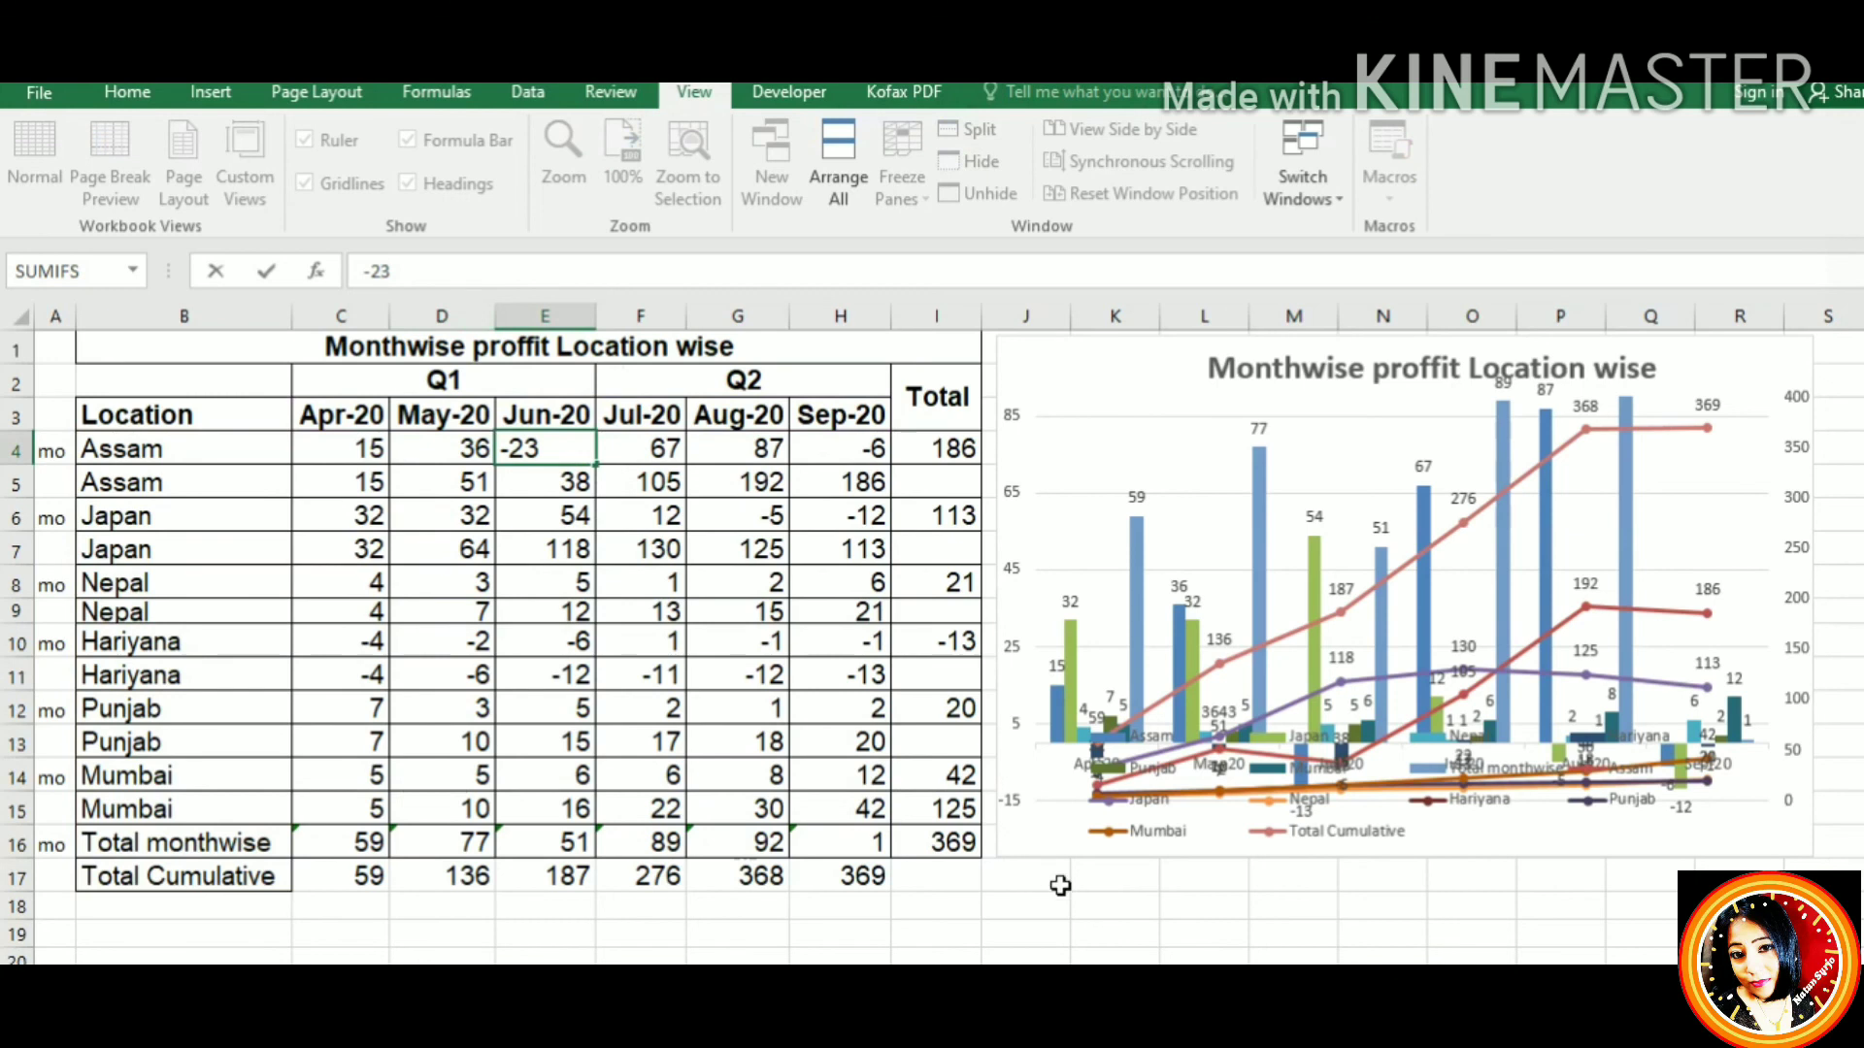
left_click(1053, 878)
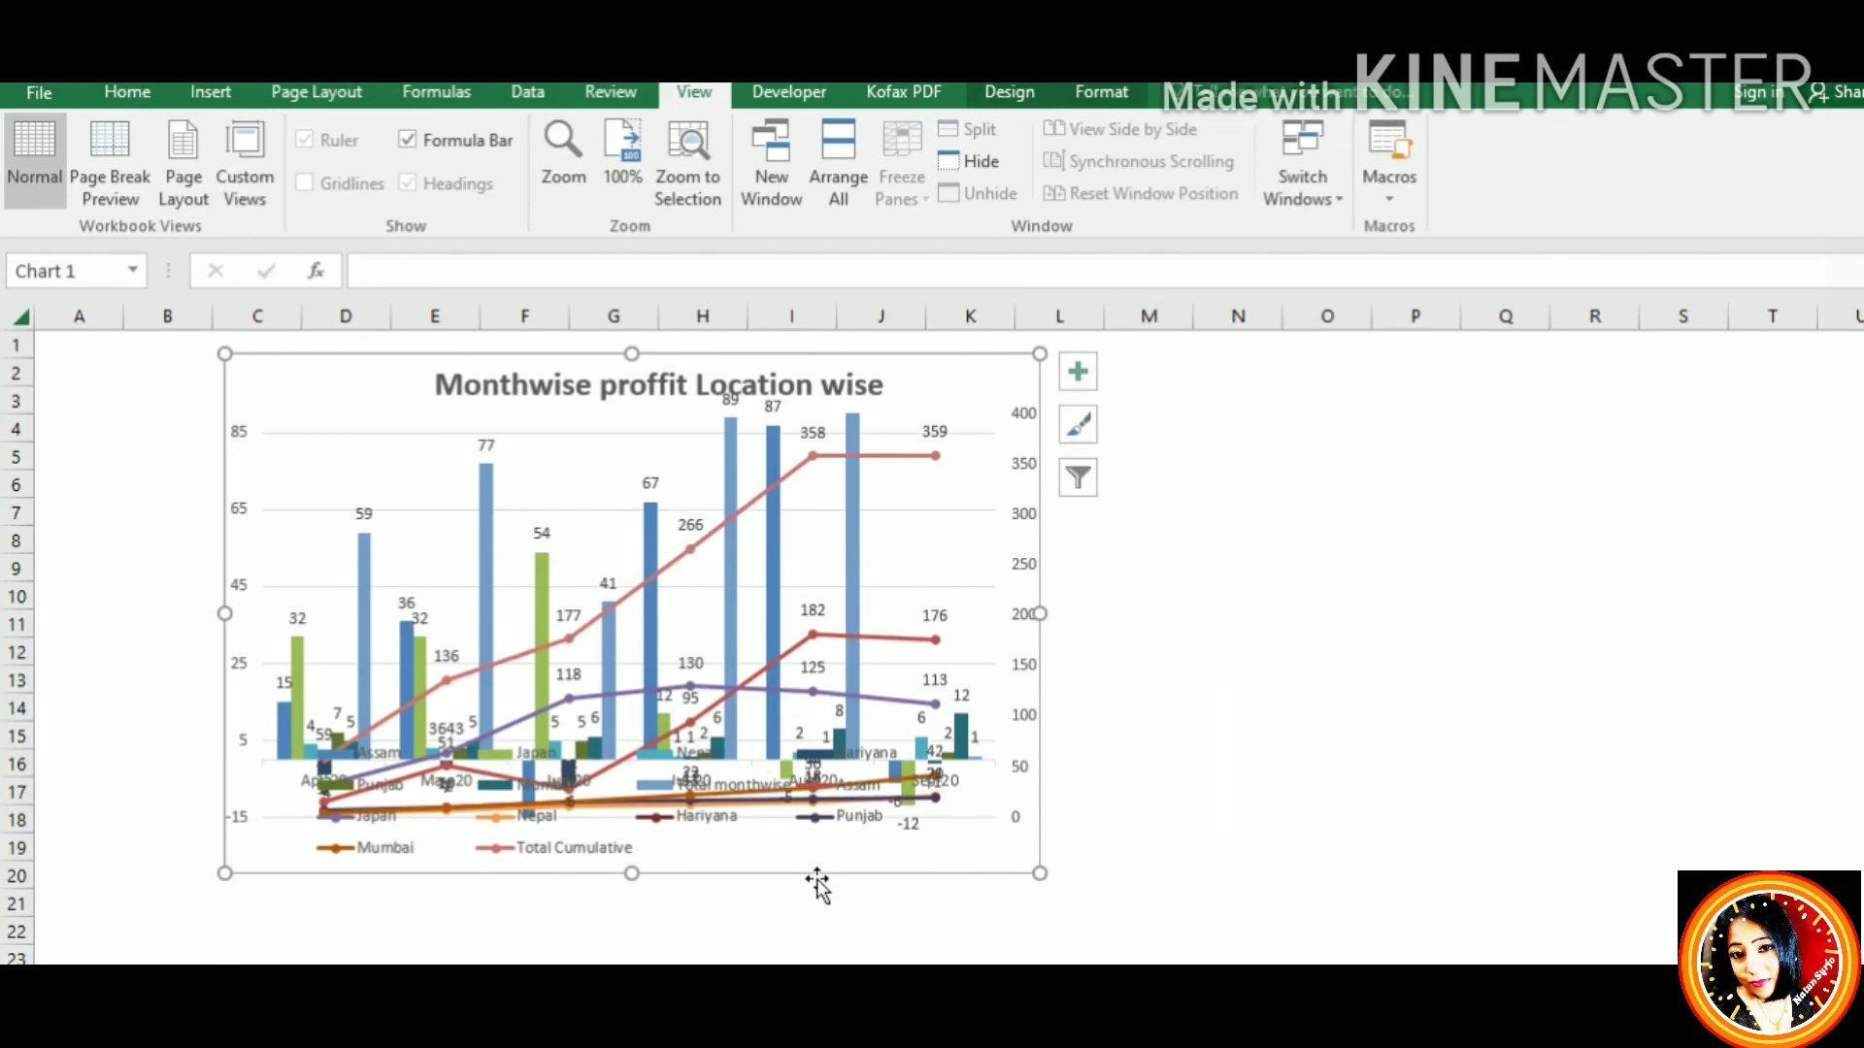
Give the copied chart a data table without legend keys
left_click(1081, 374)
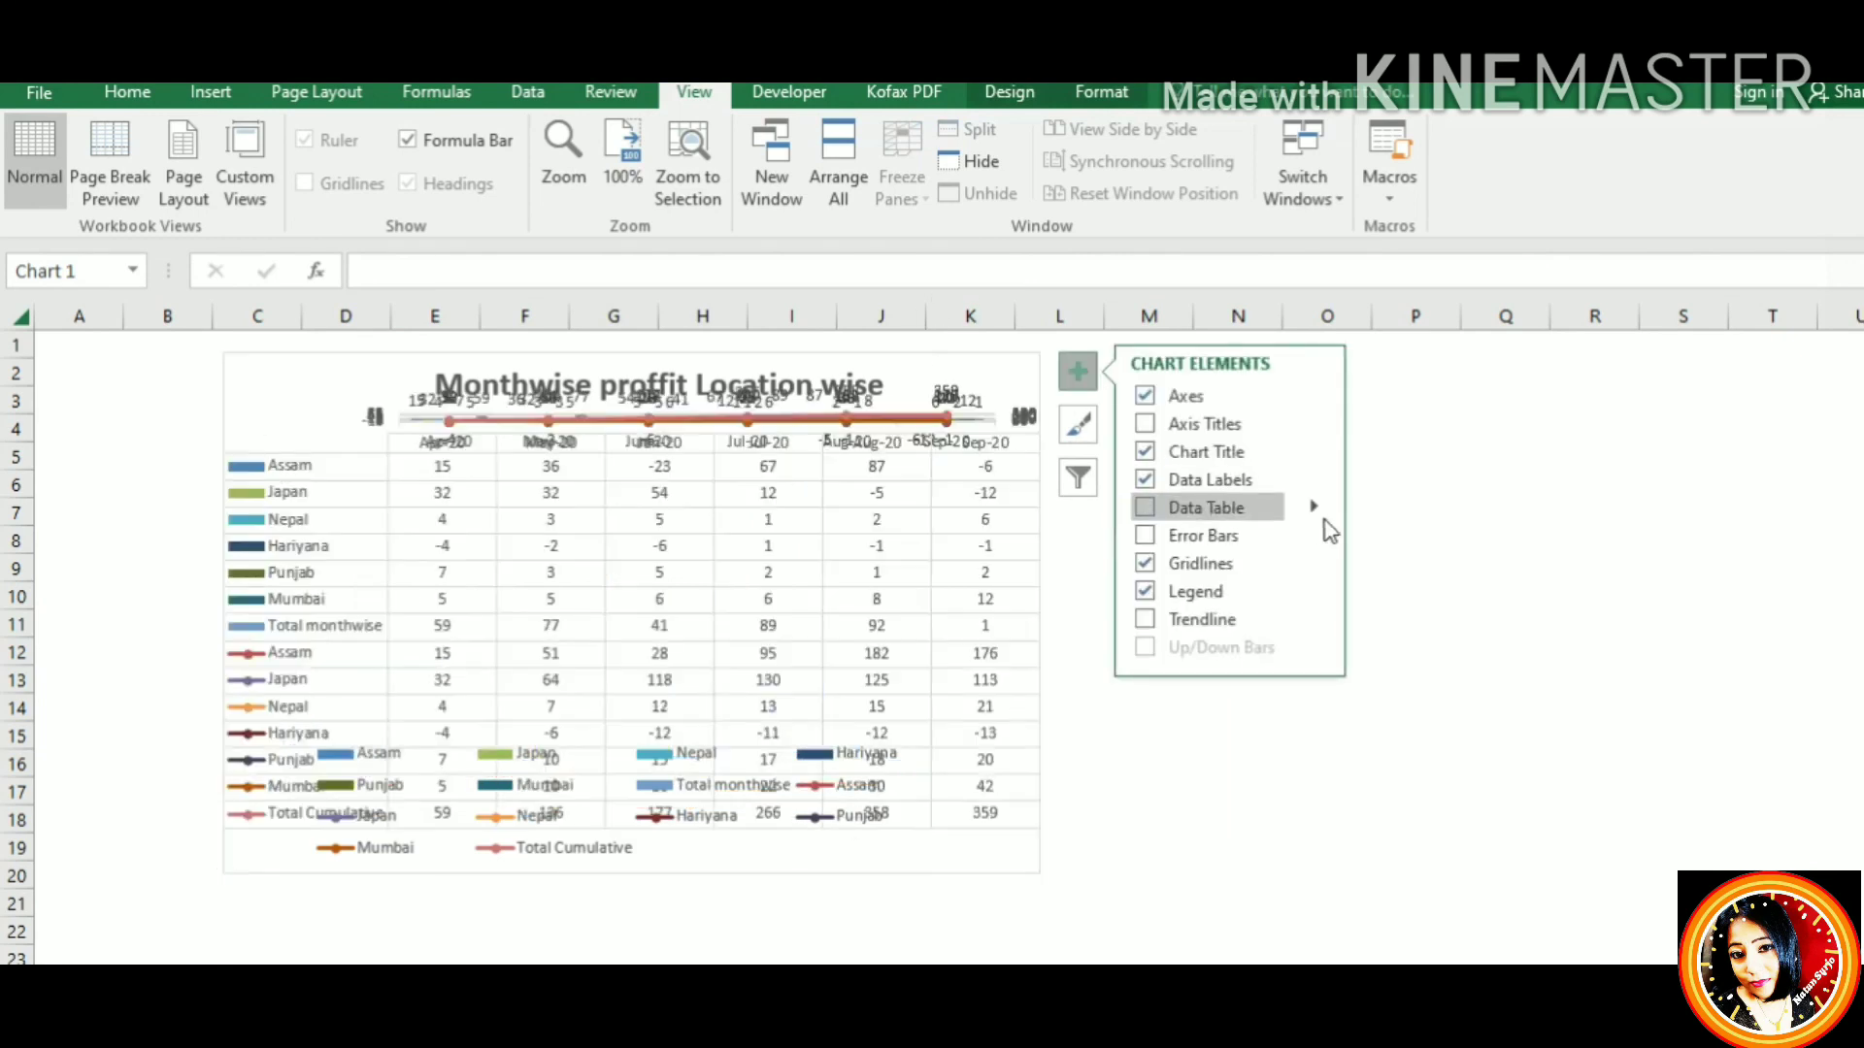
mouse_move(1313, 507)
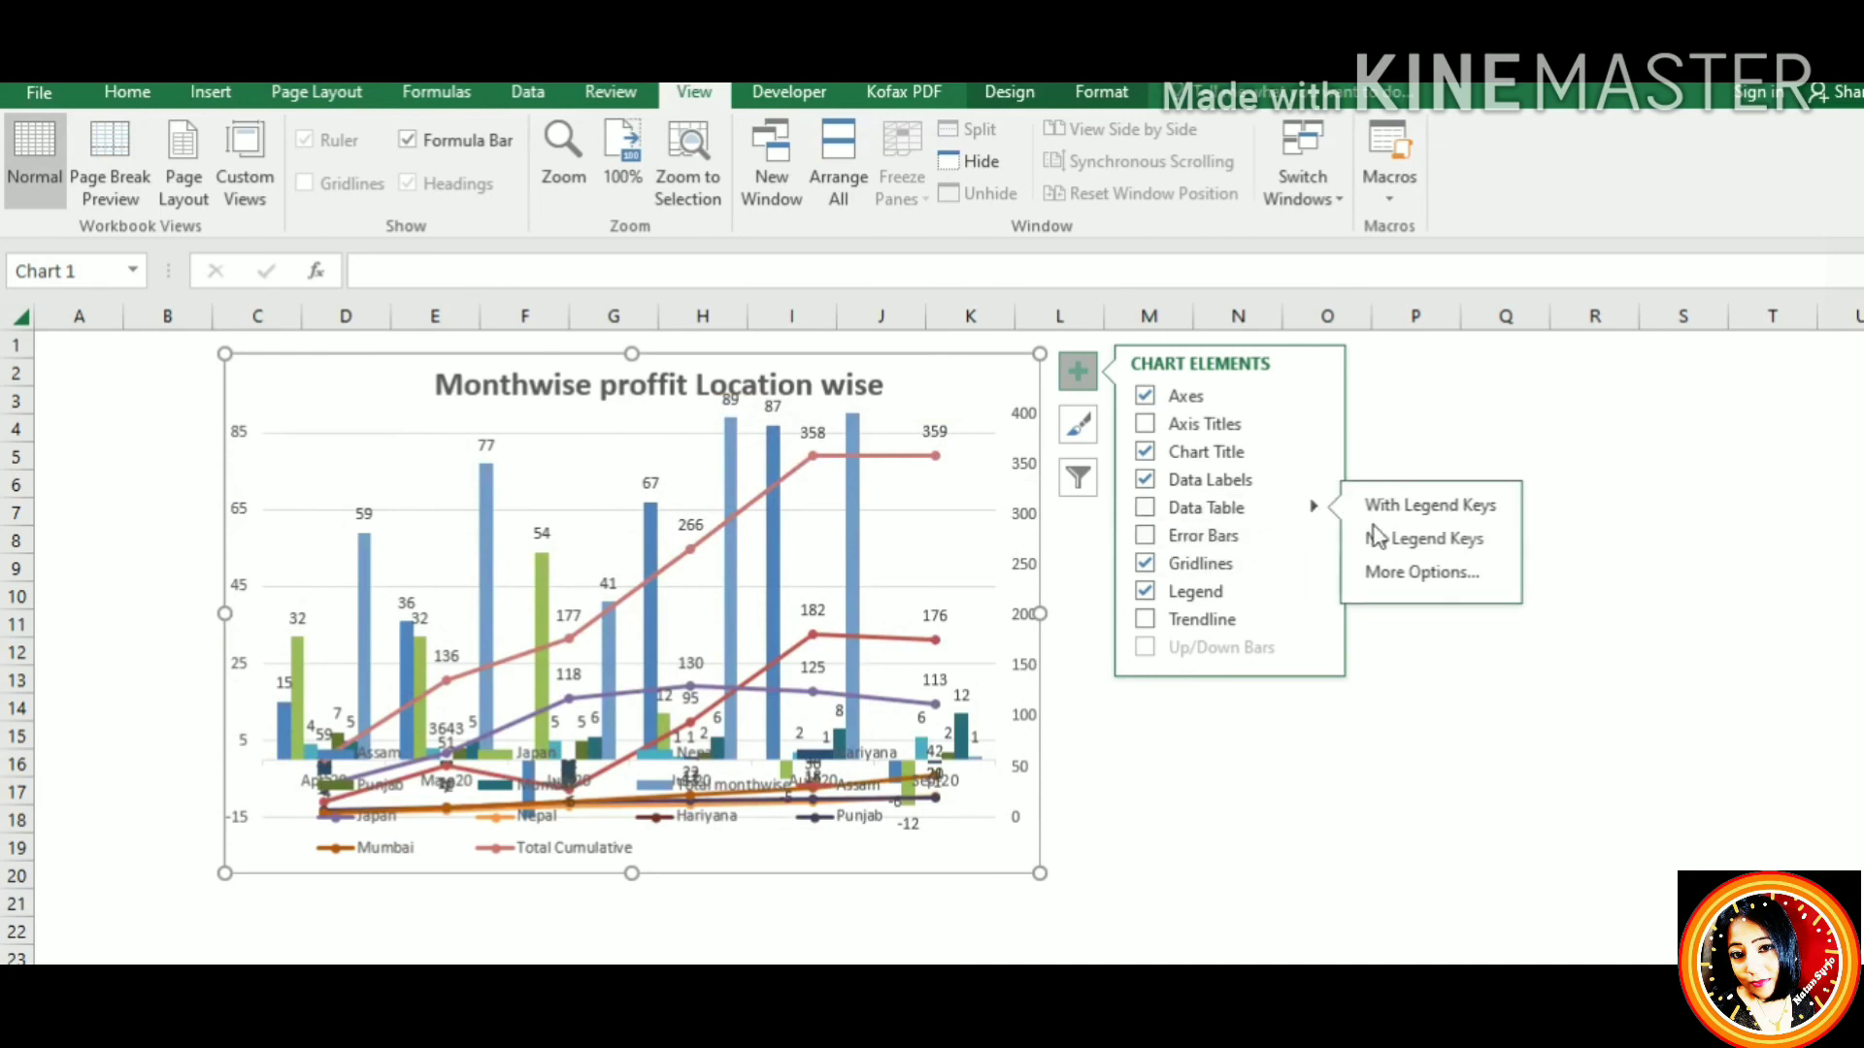
left_click(1410, 548)
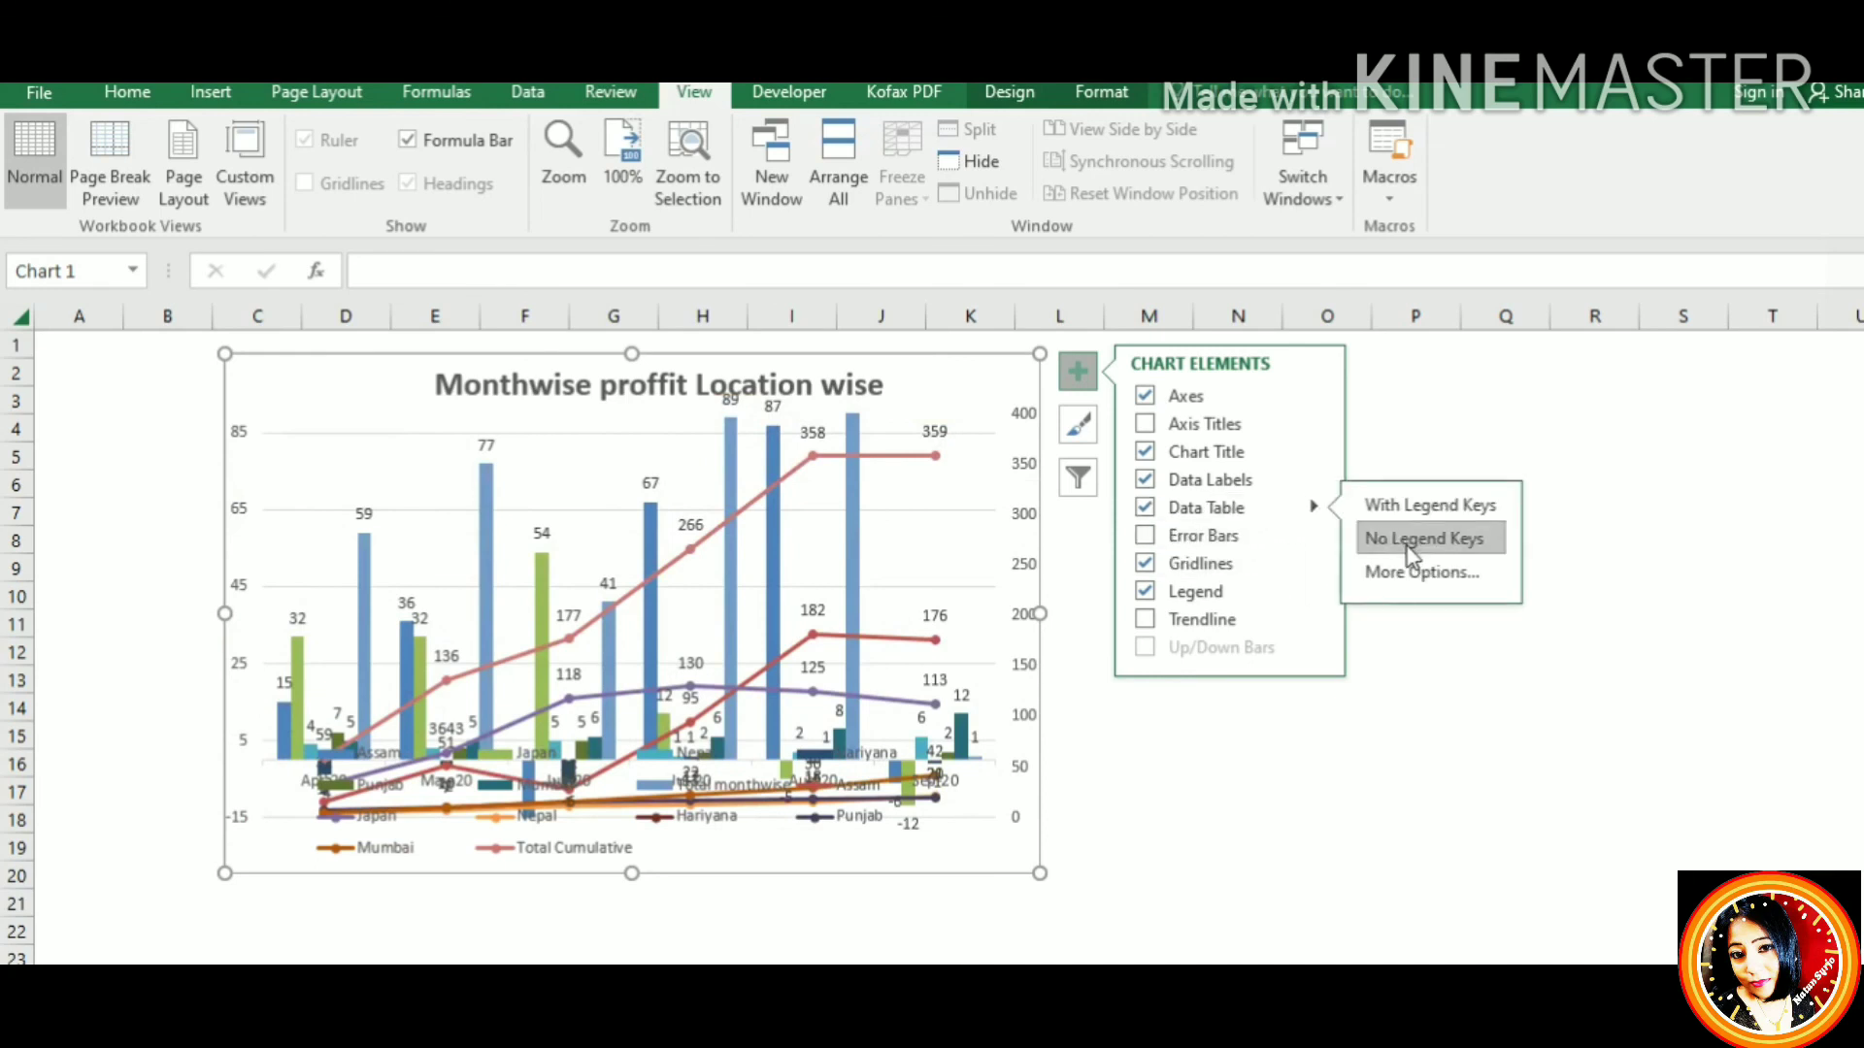
left_click(1411, 549)
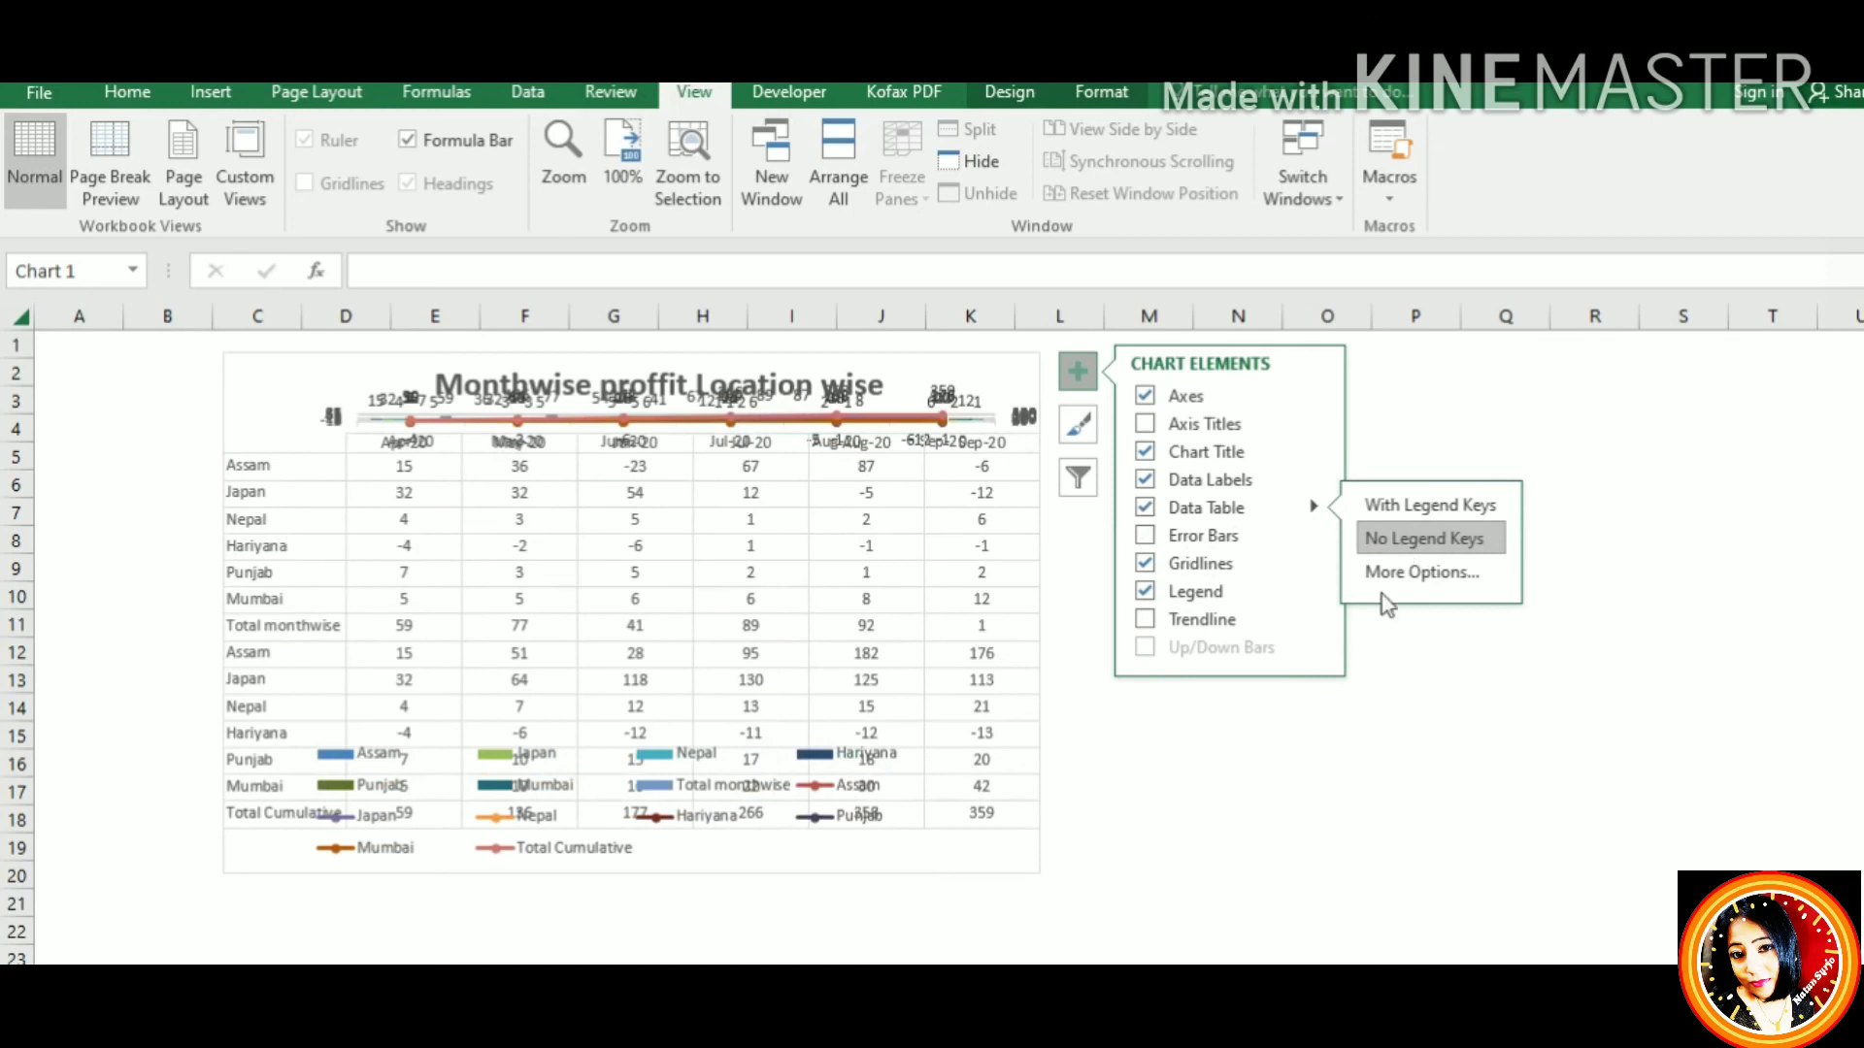
left_click(1338, 830)
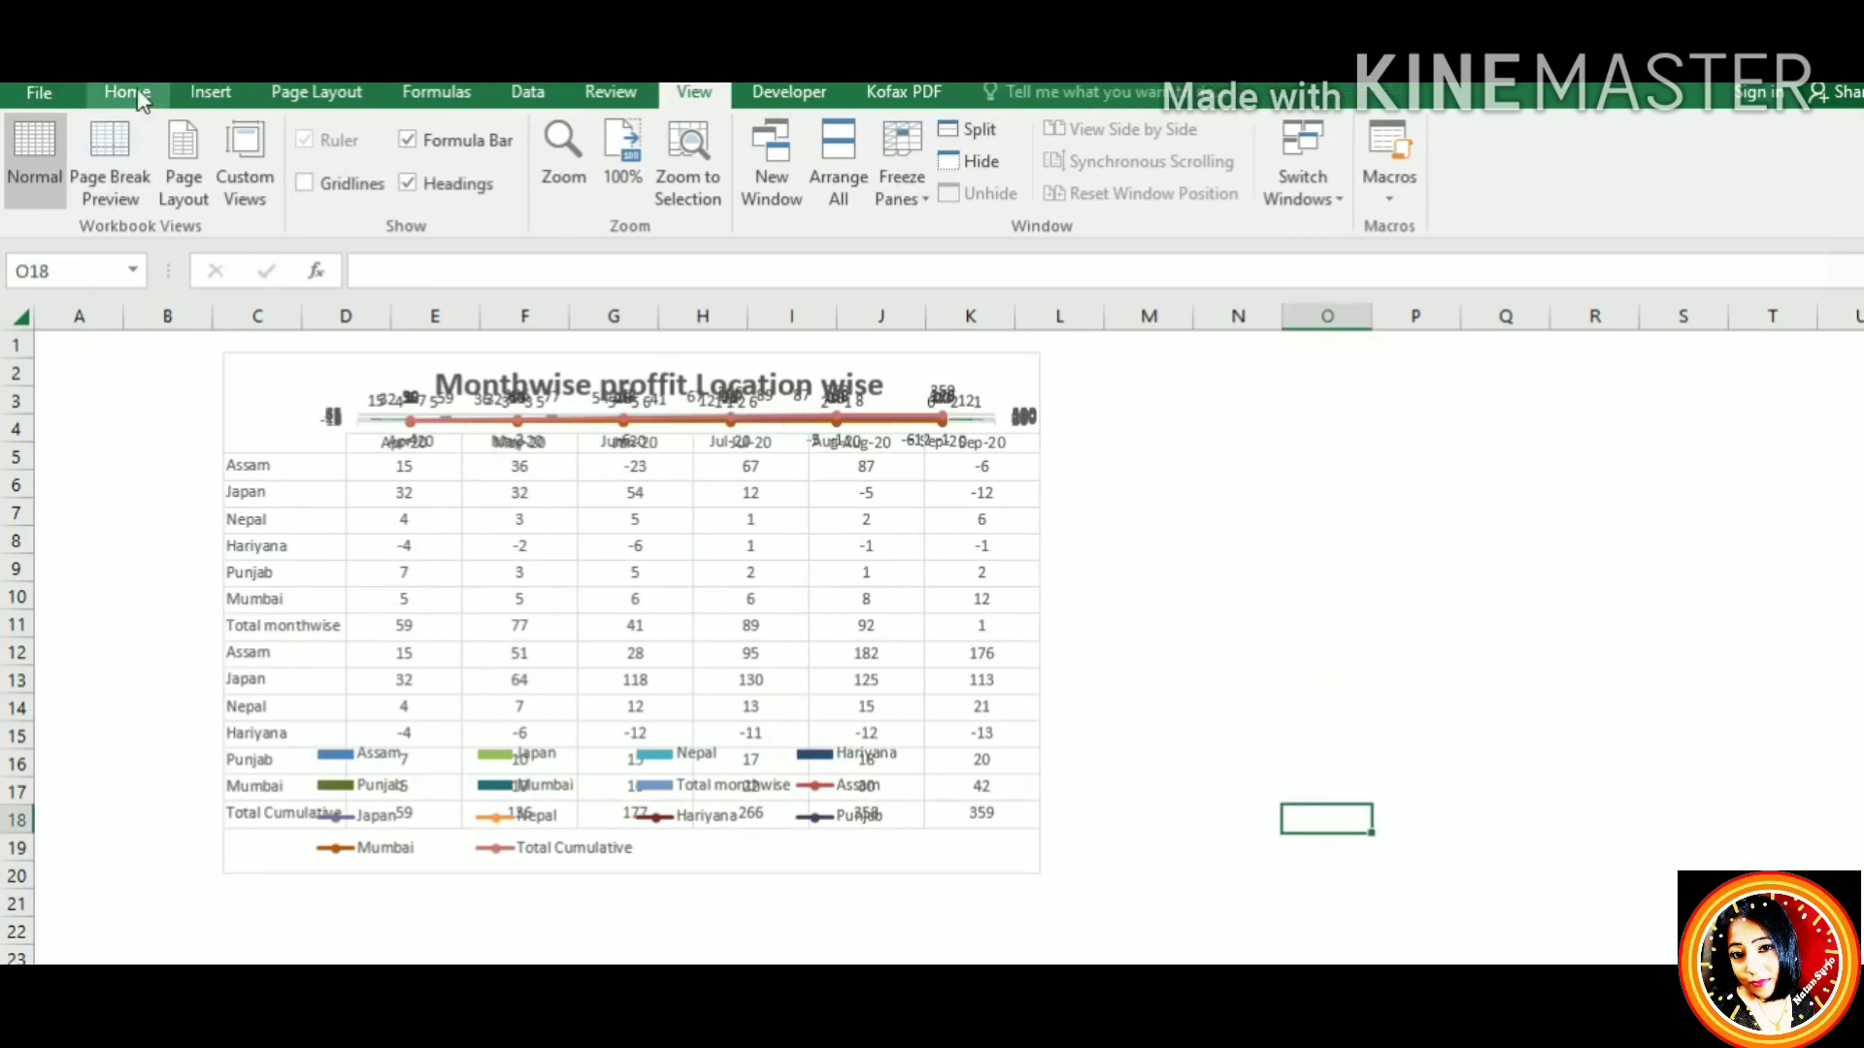
left_click(631, 612)
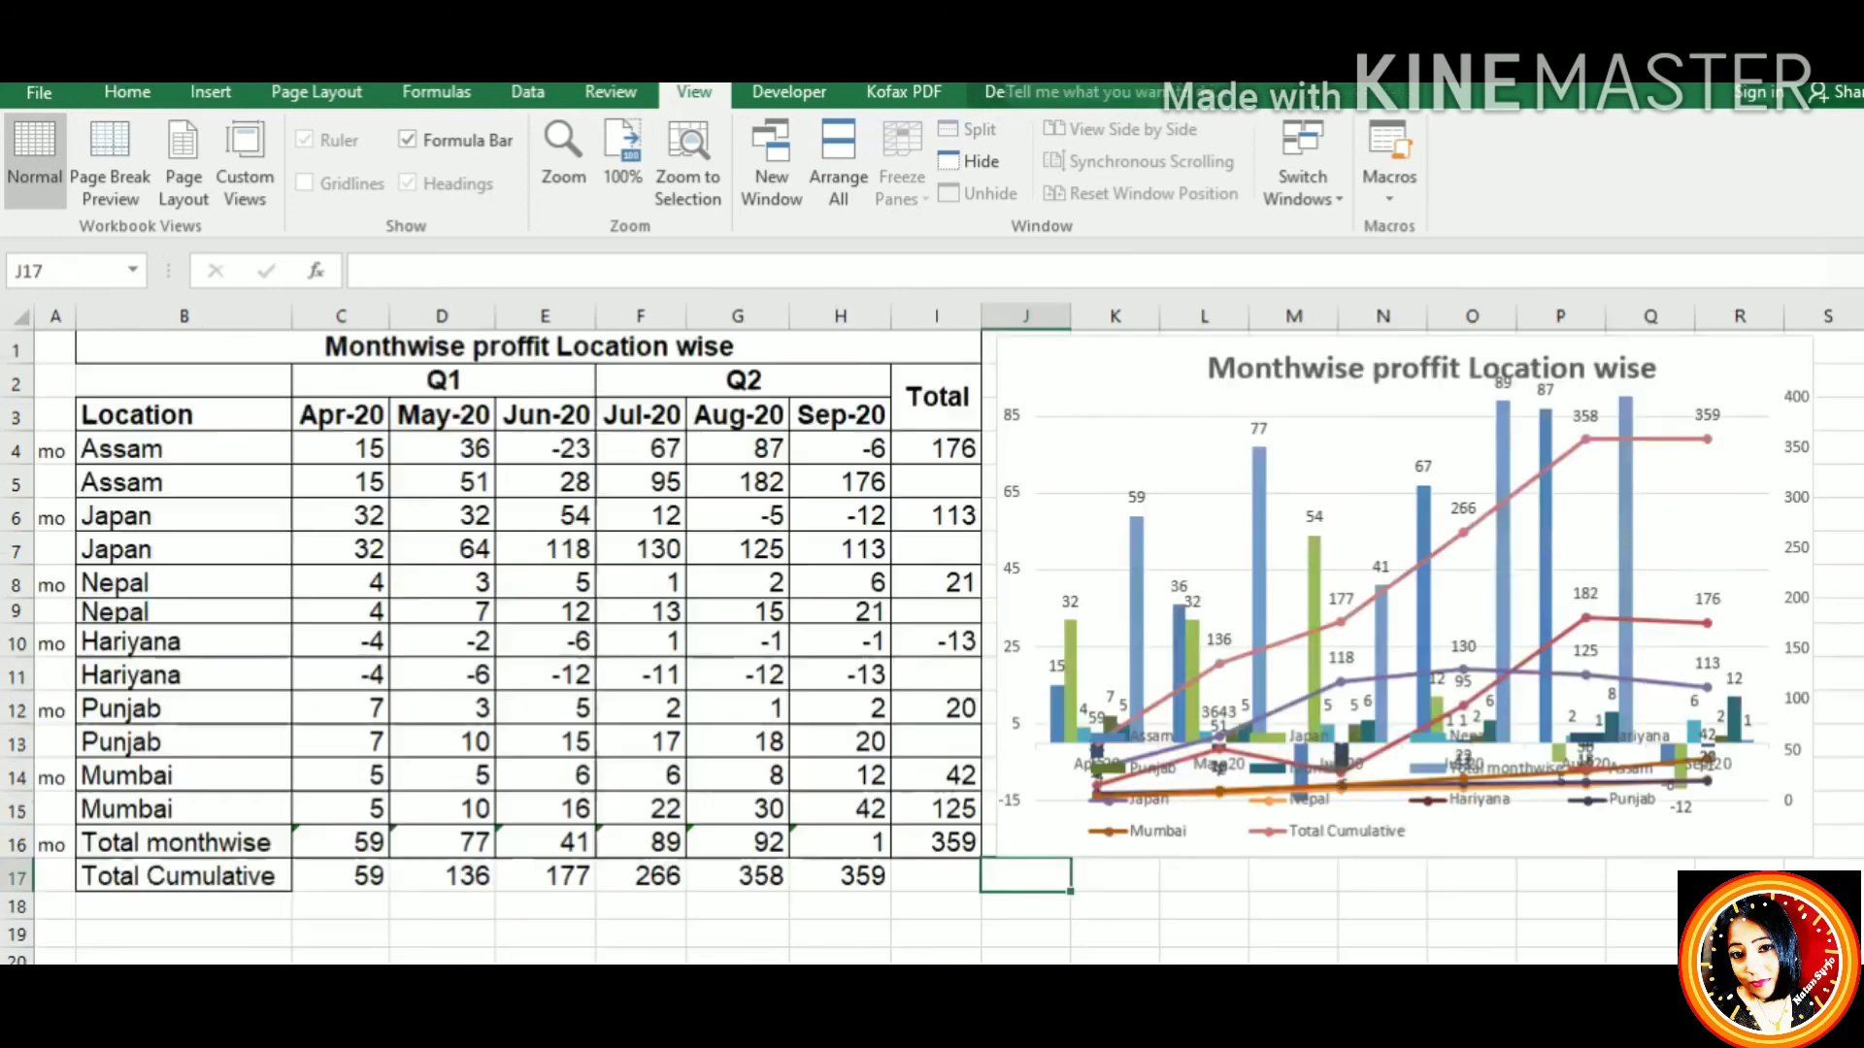
Check the E5 cumulative and E16 SUMIF formulas and the Total monthwise series range
left_click(578, 489)
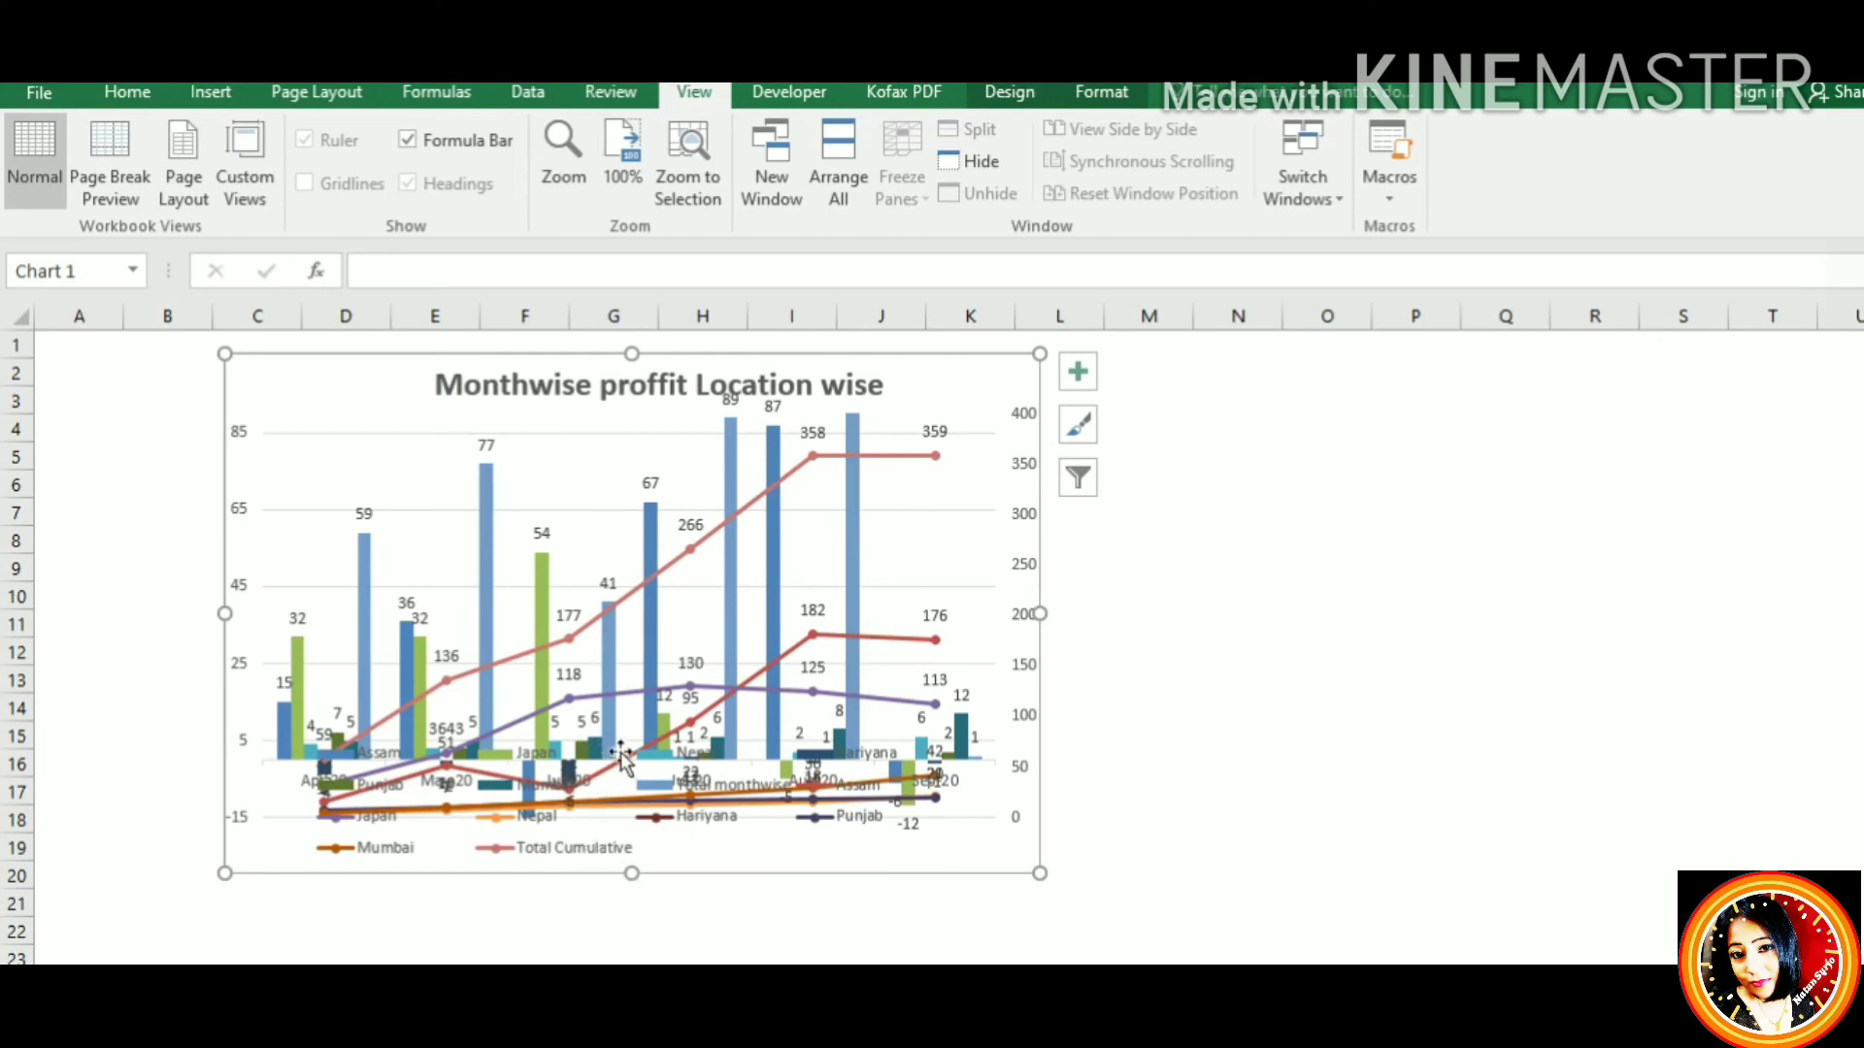
left_click(606, 684)
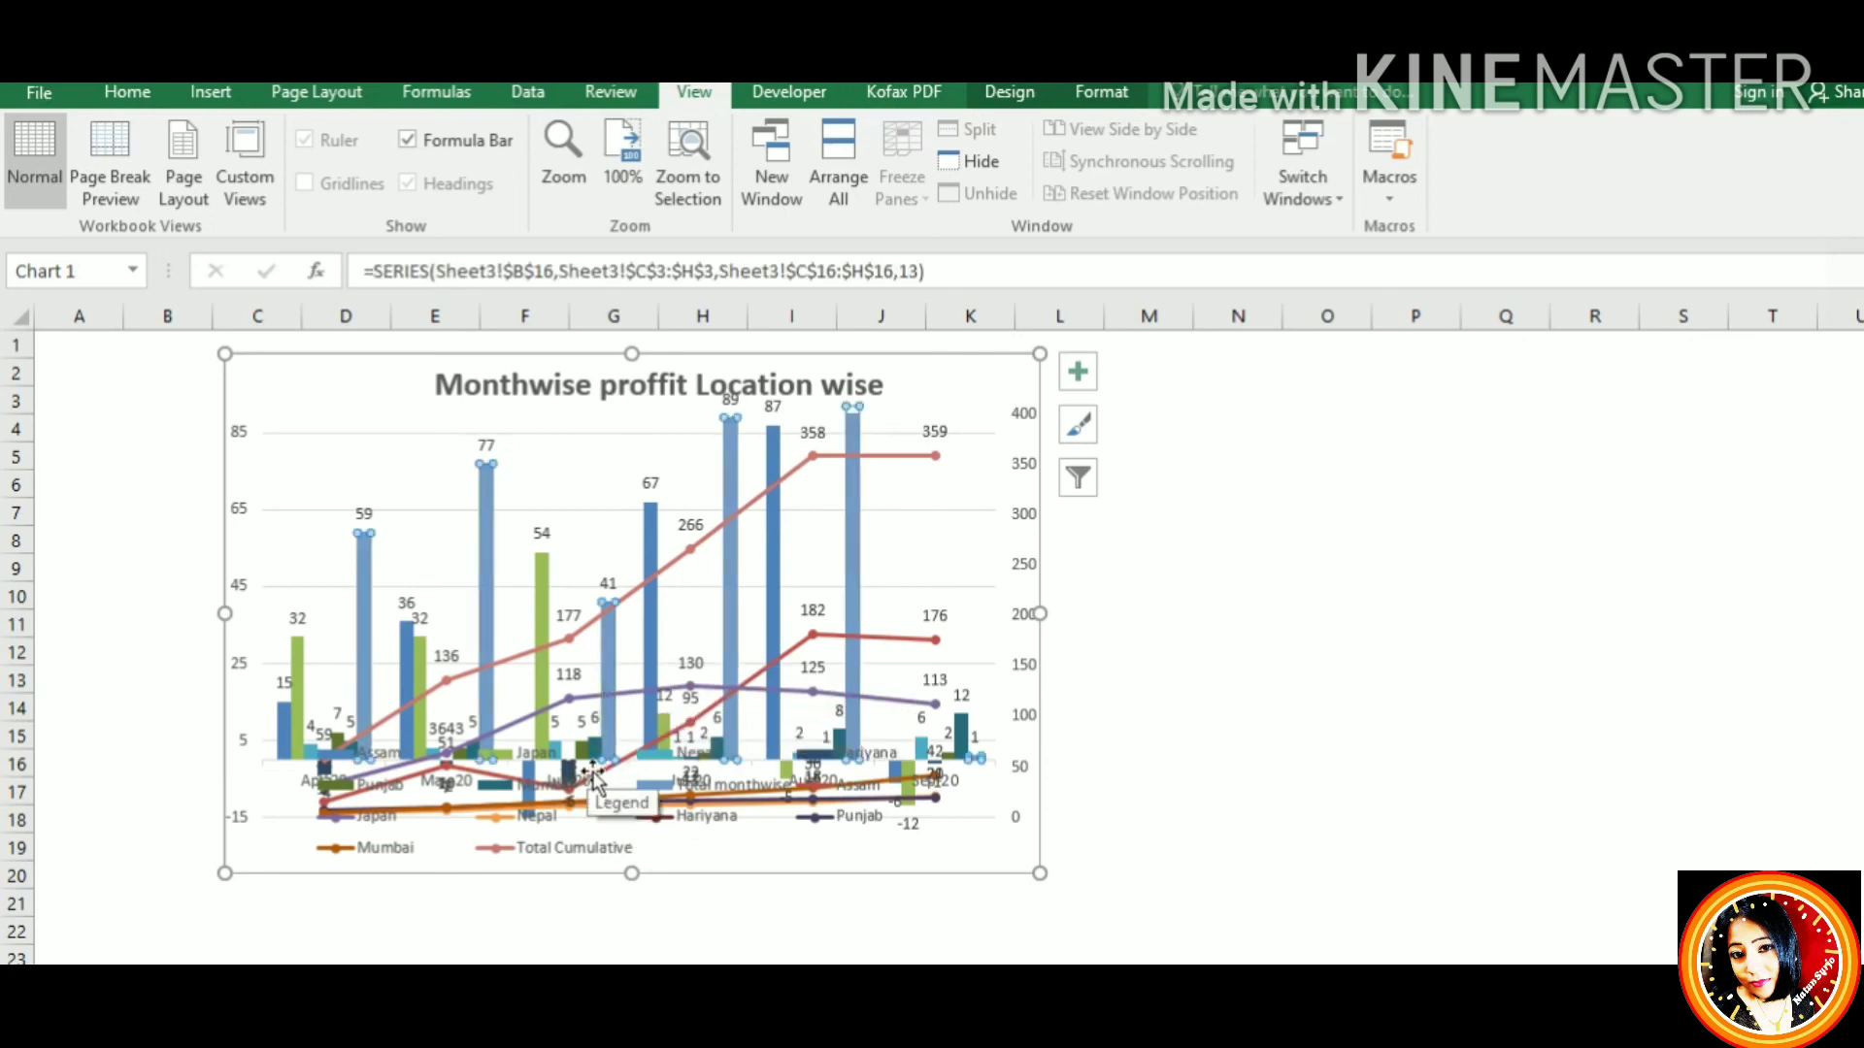
left_click(610, 776)
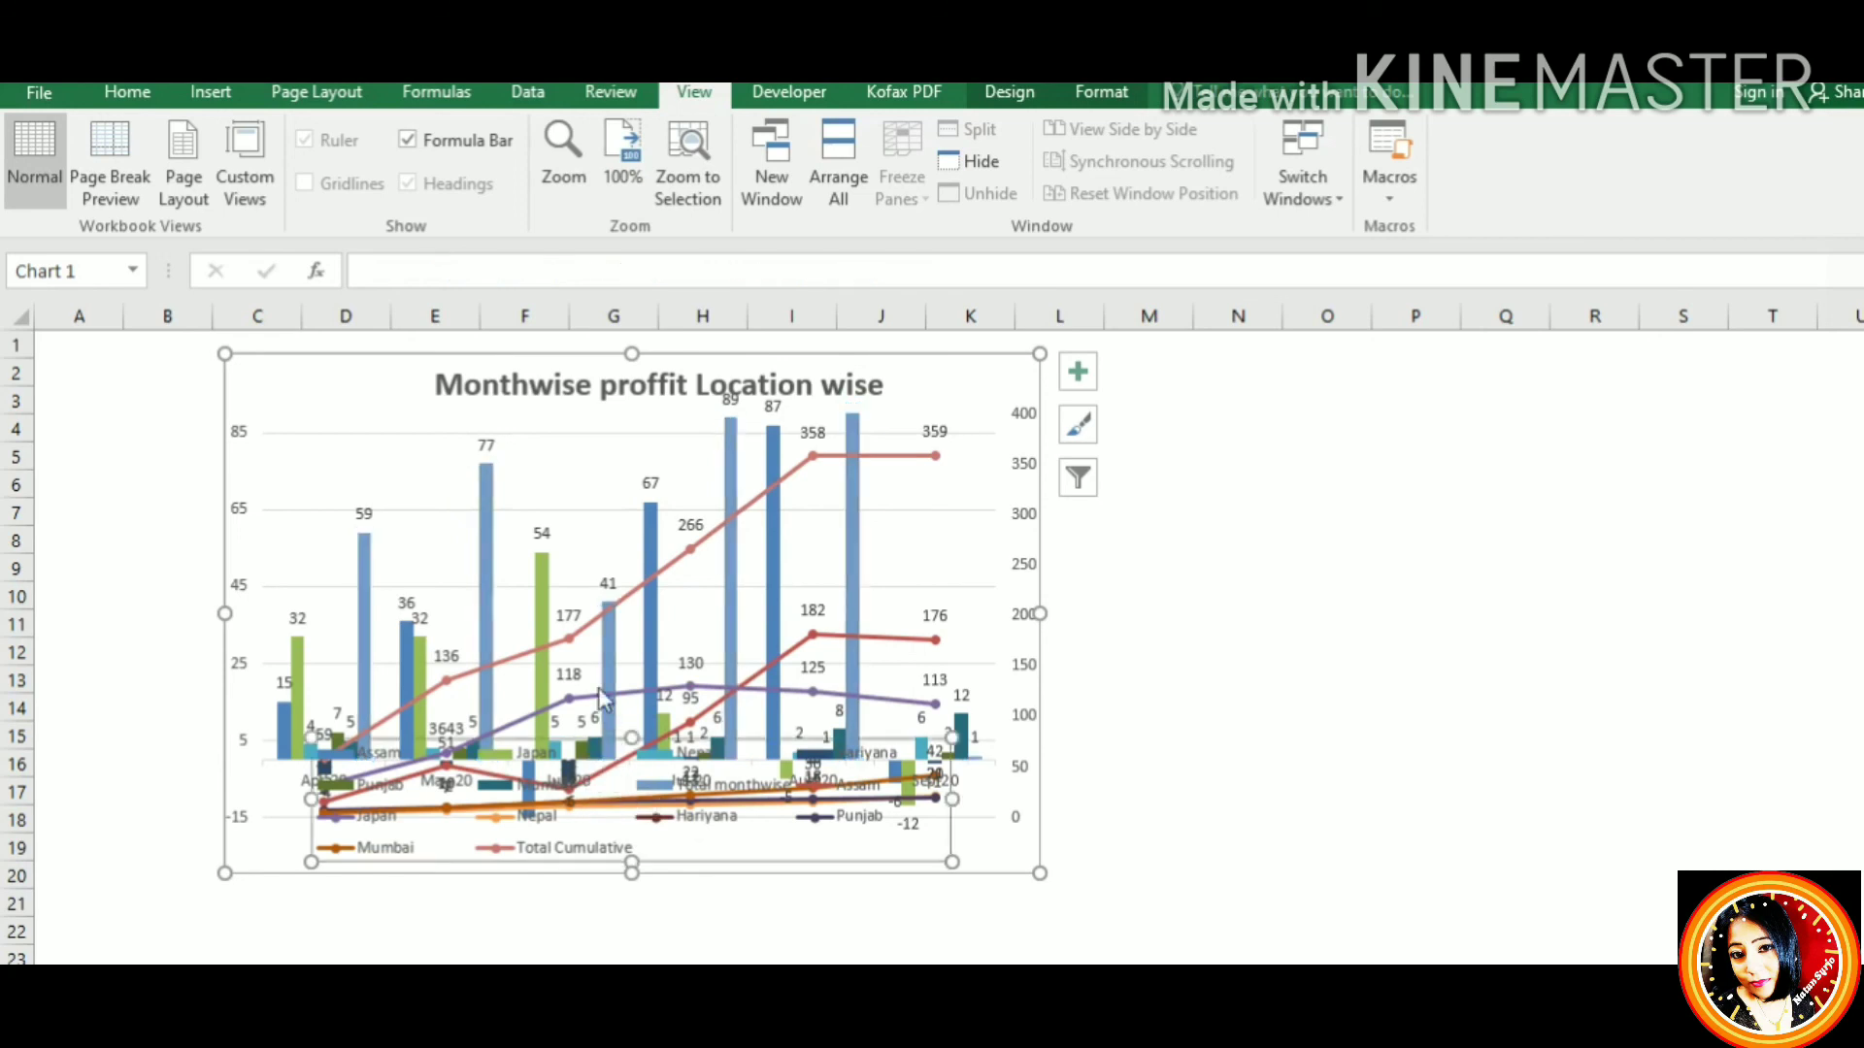
left_click(602, 660)
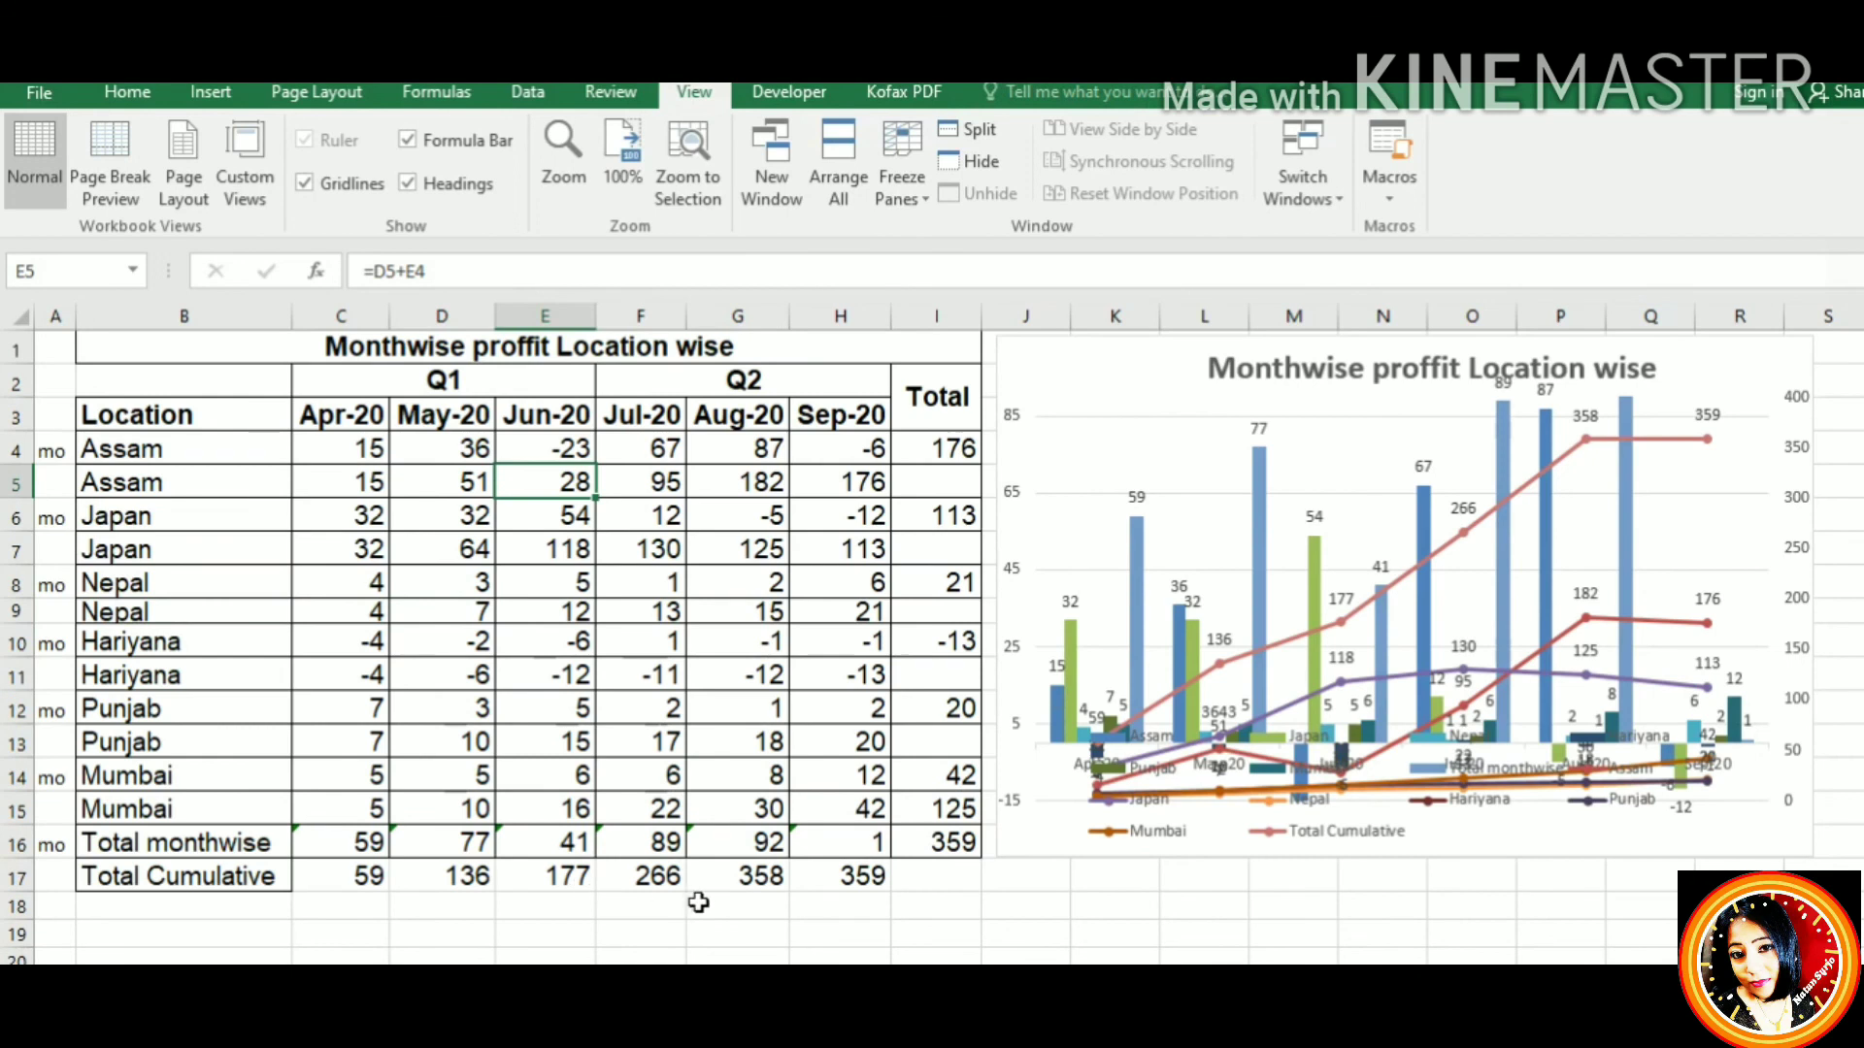
left_click(585, 851)
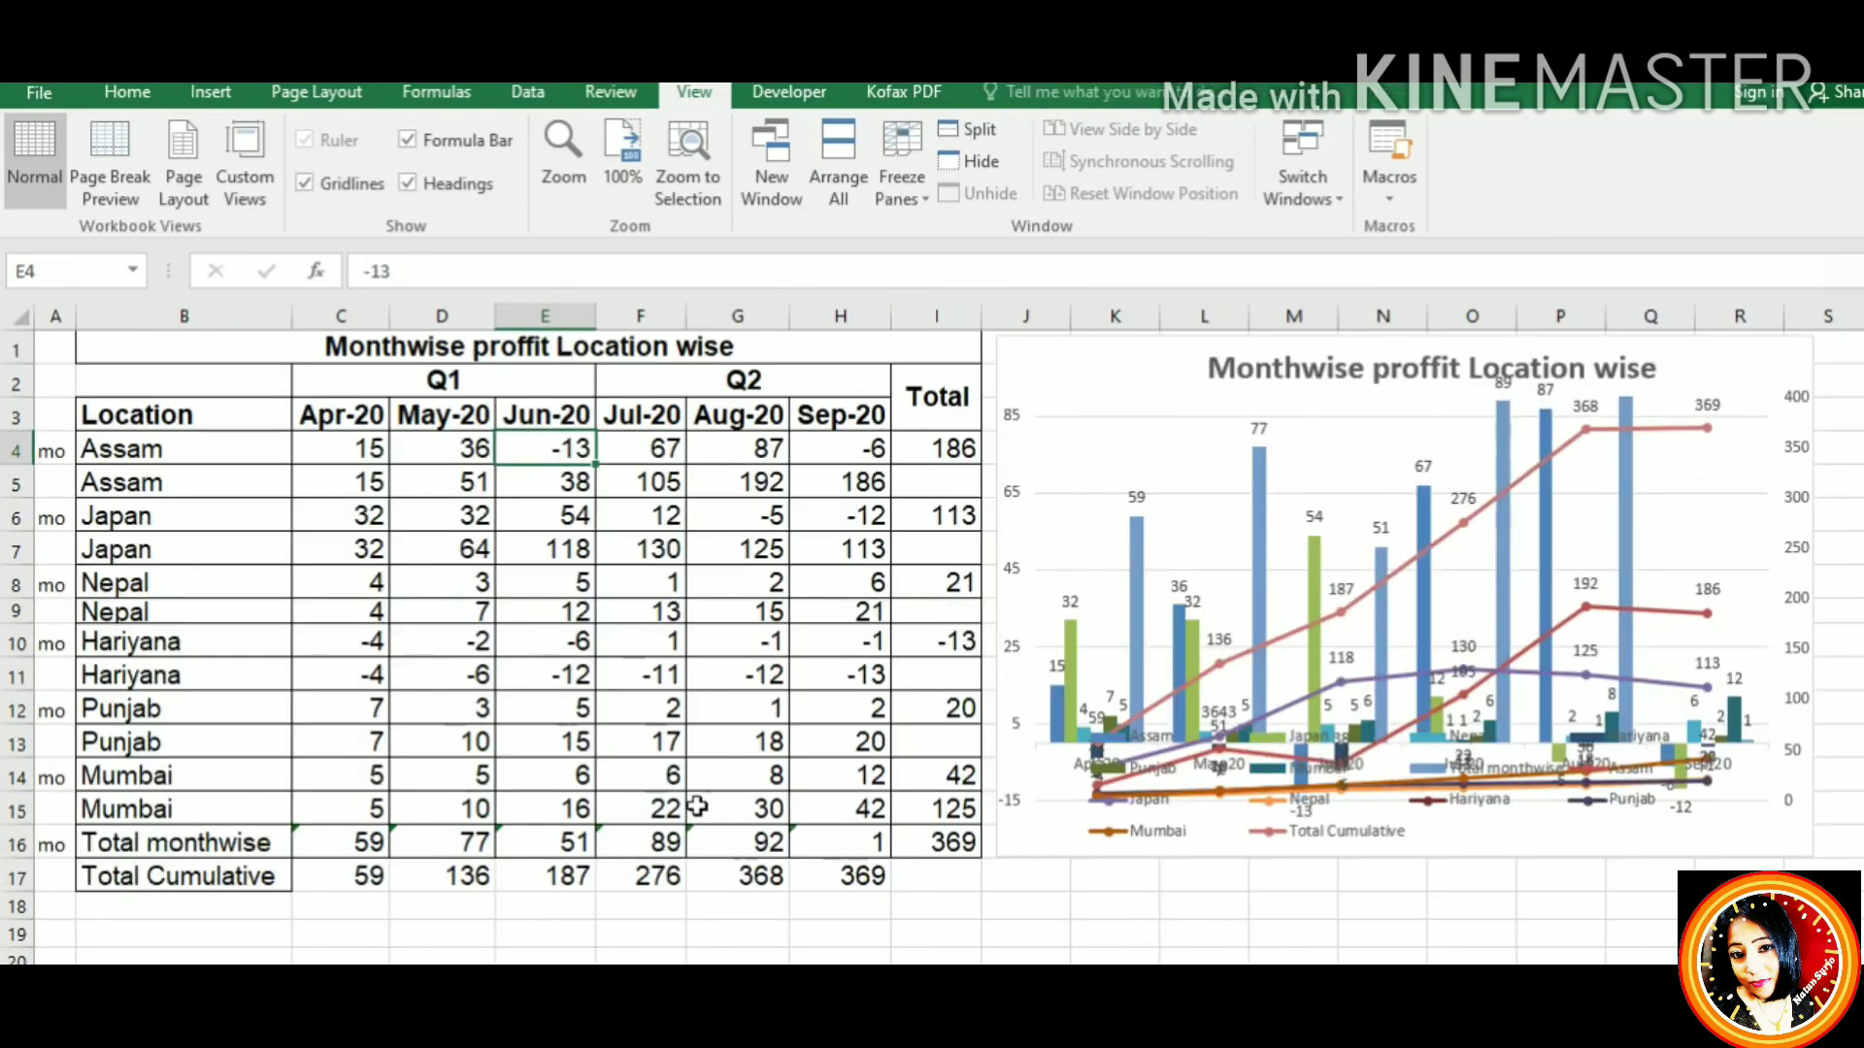
left_click(581, 850)
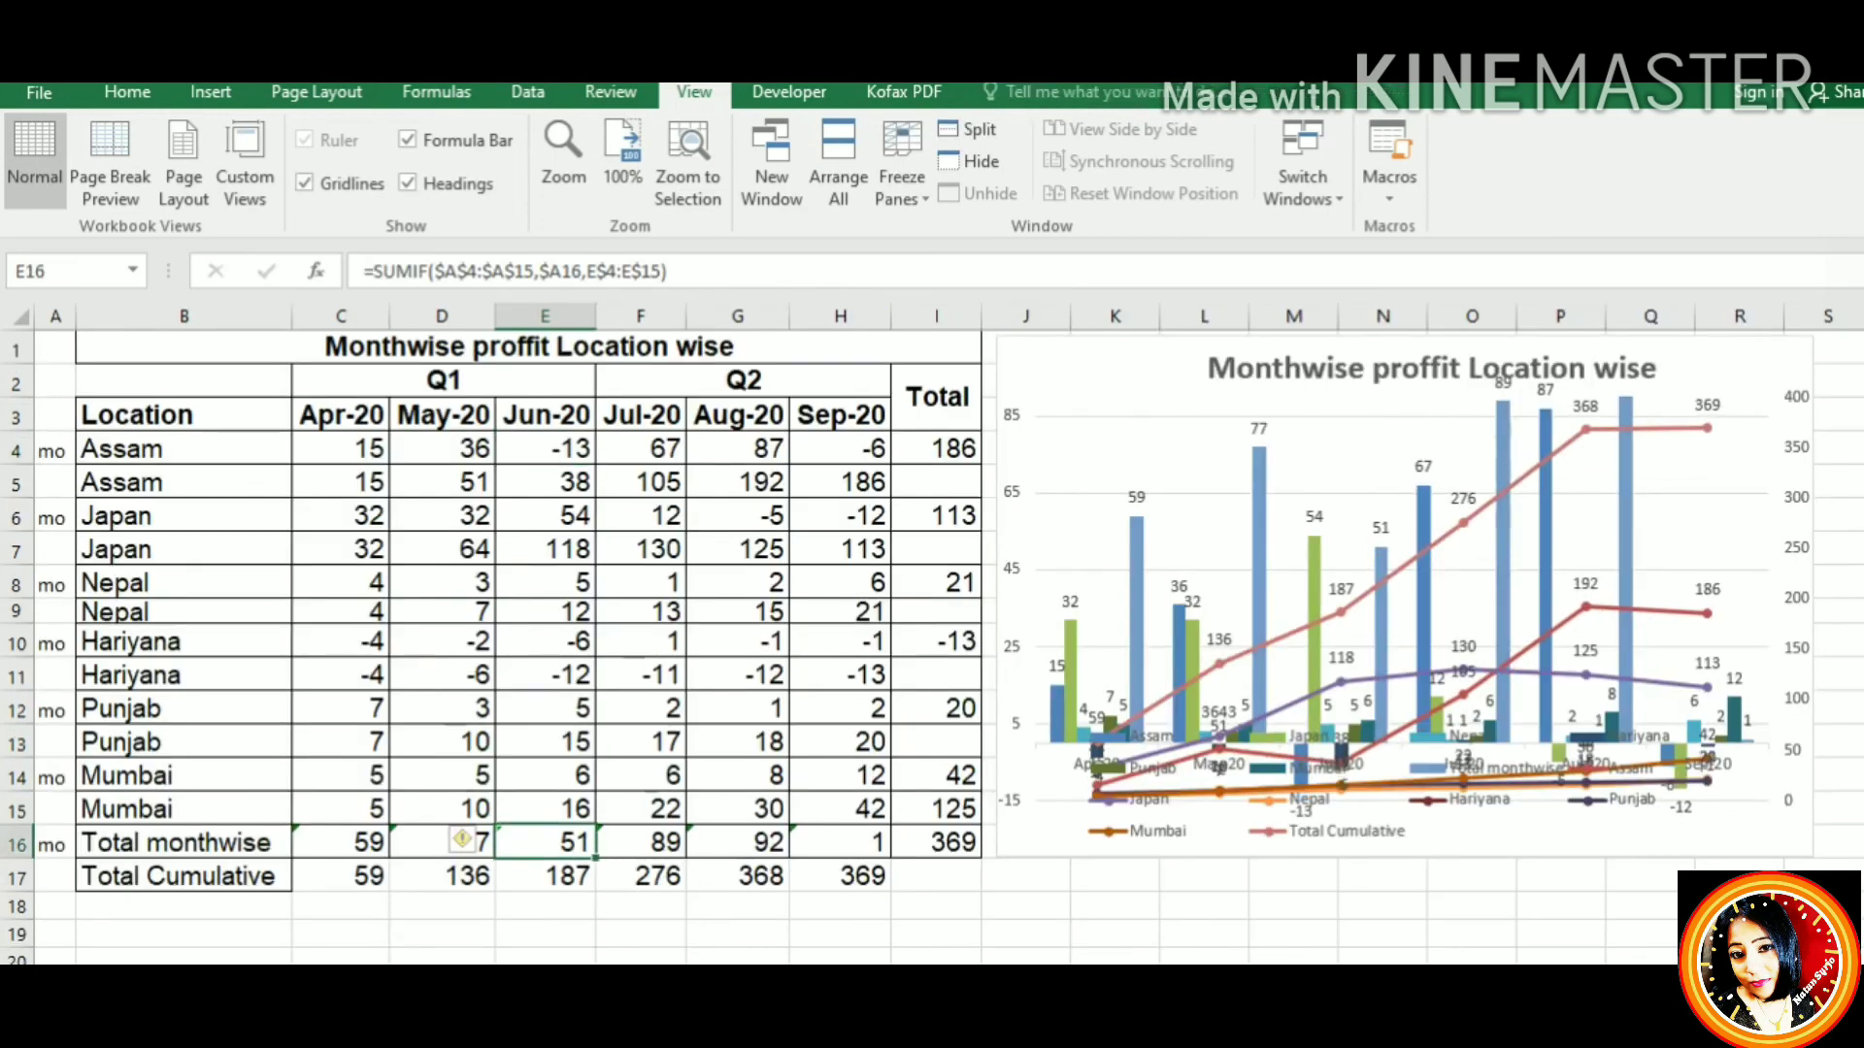
key("ctrl+z")
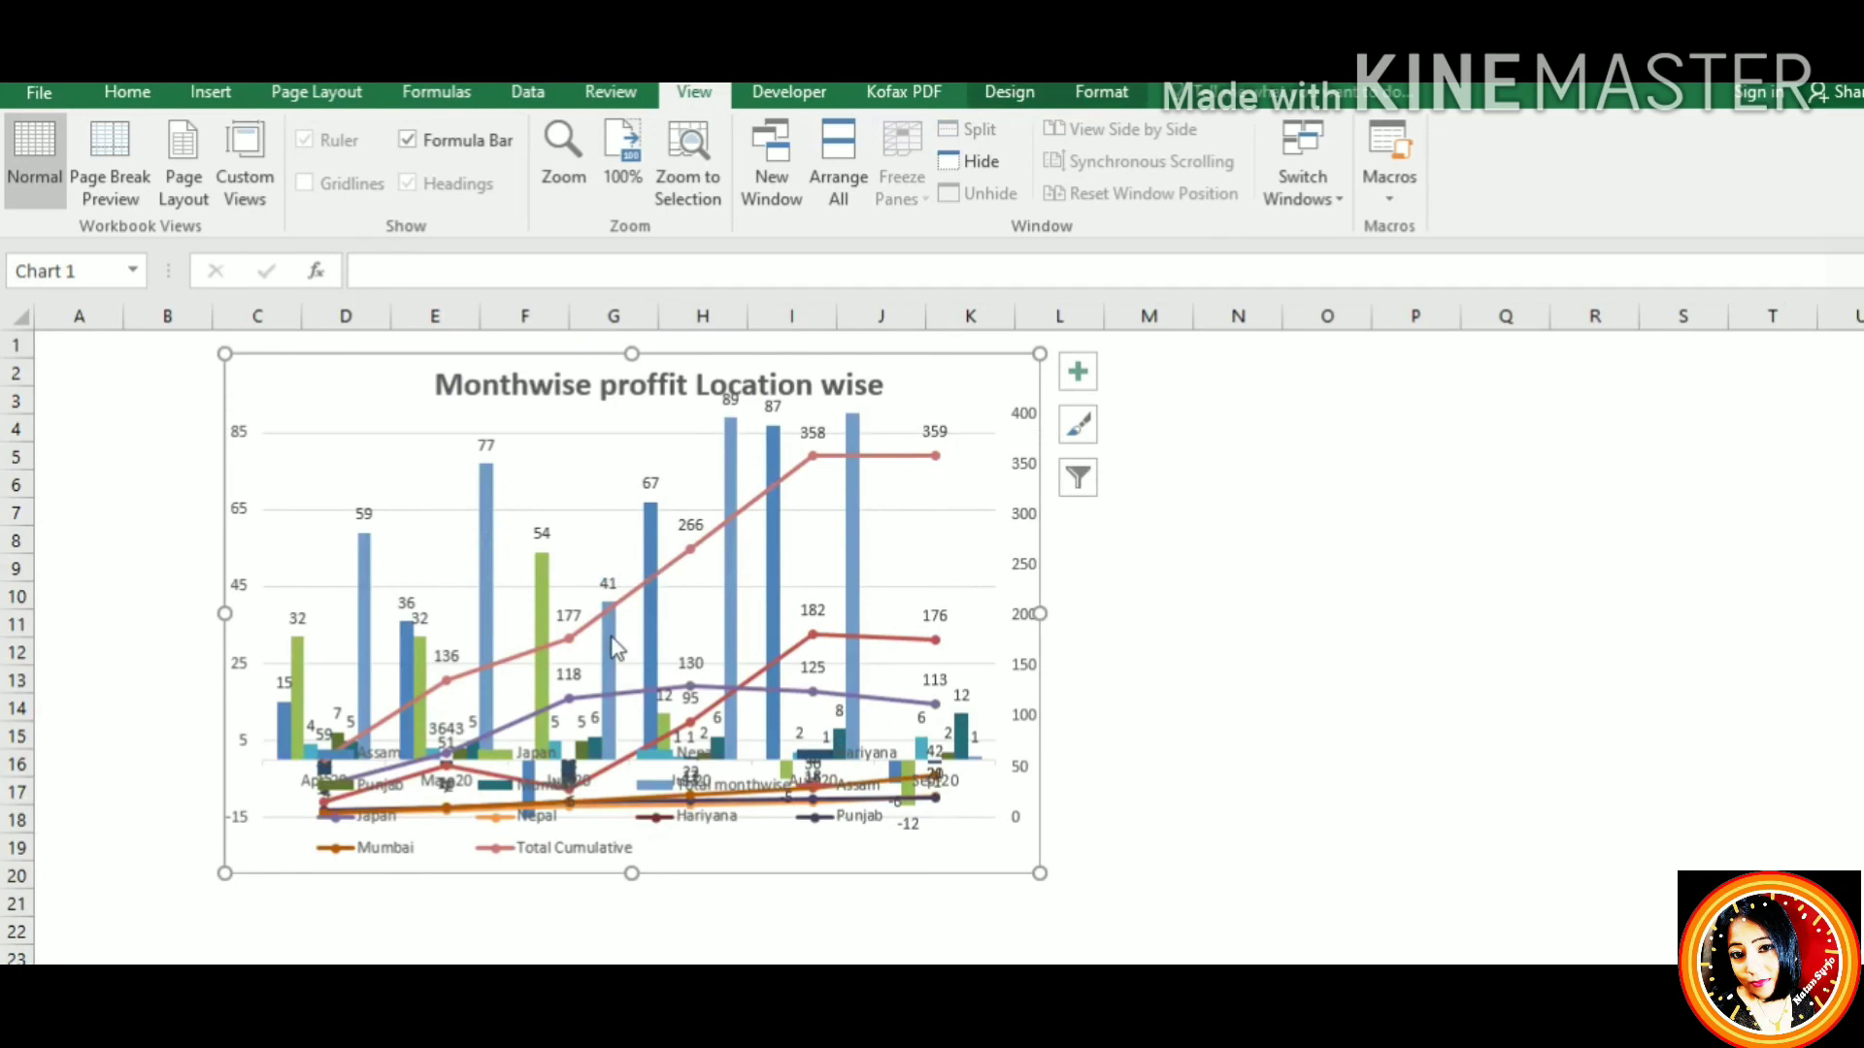
mouse_move(619, 623)
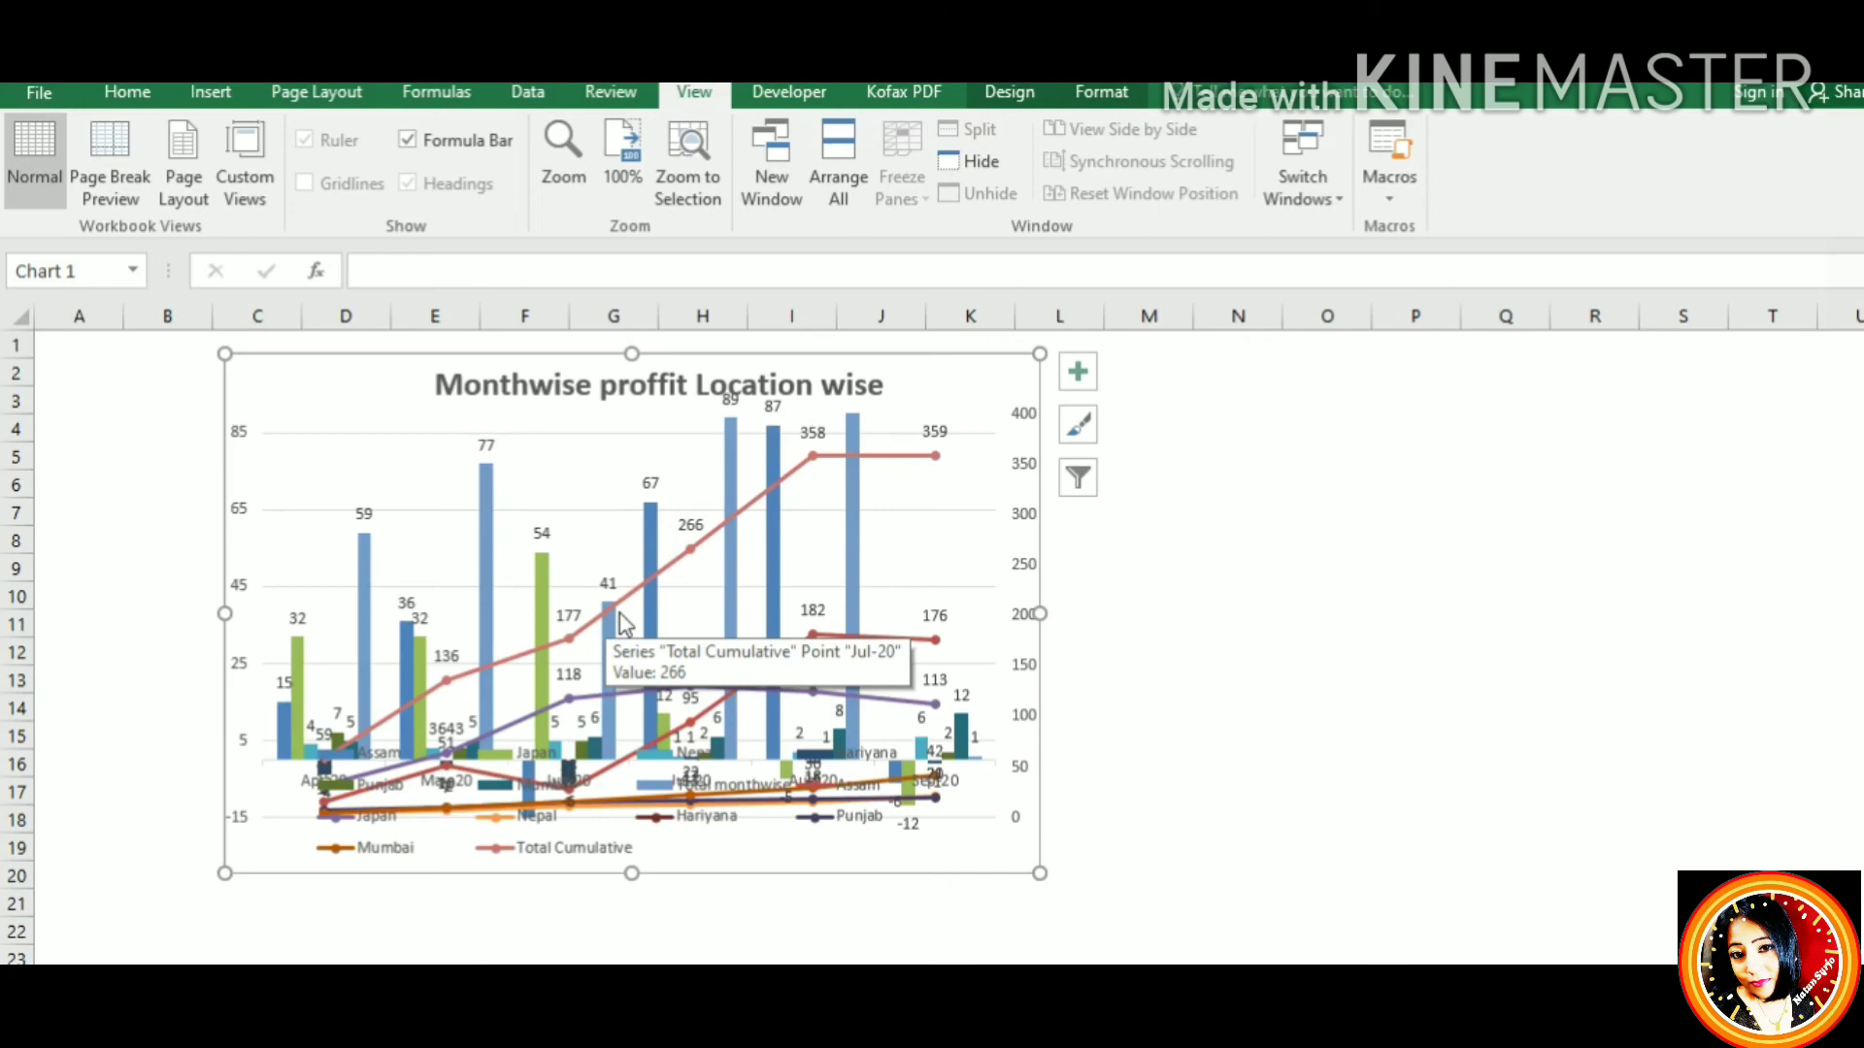
left_click(1031, 519)
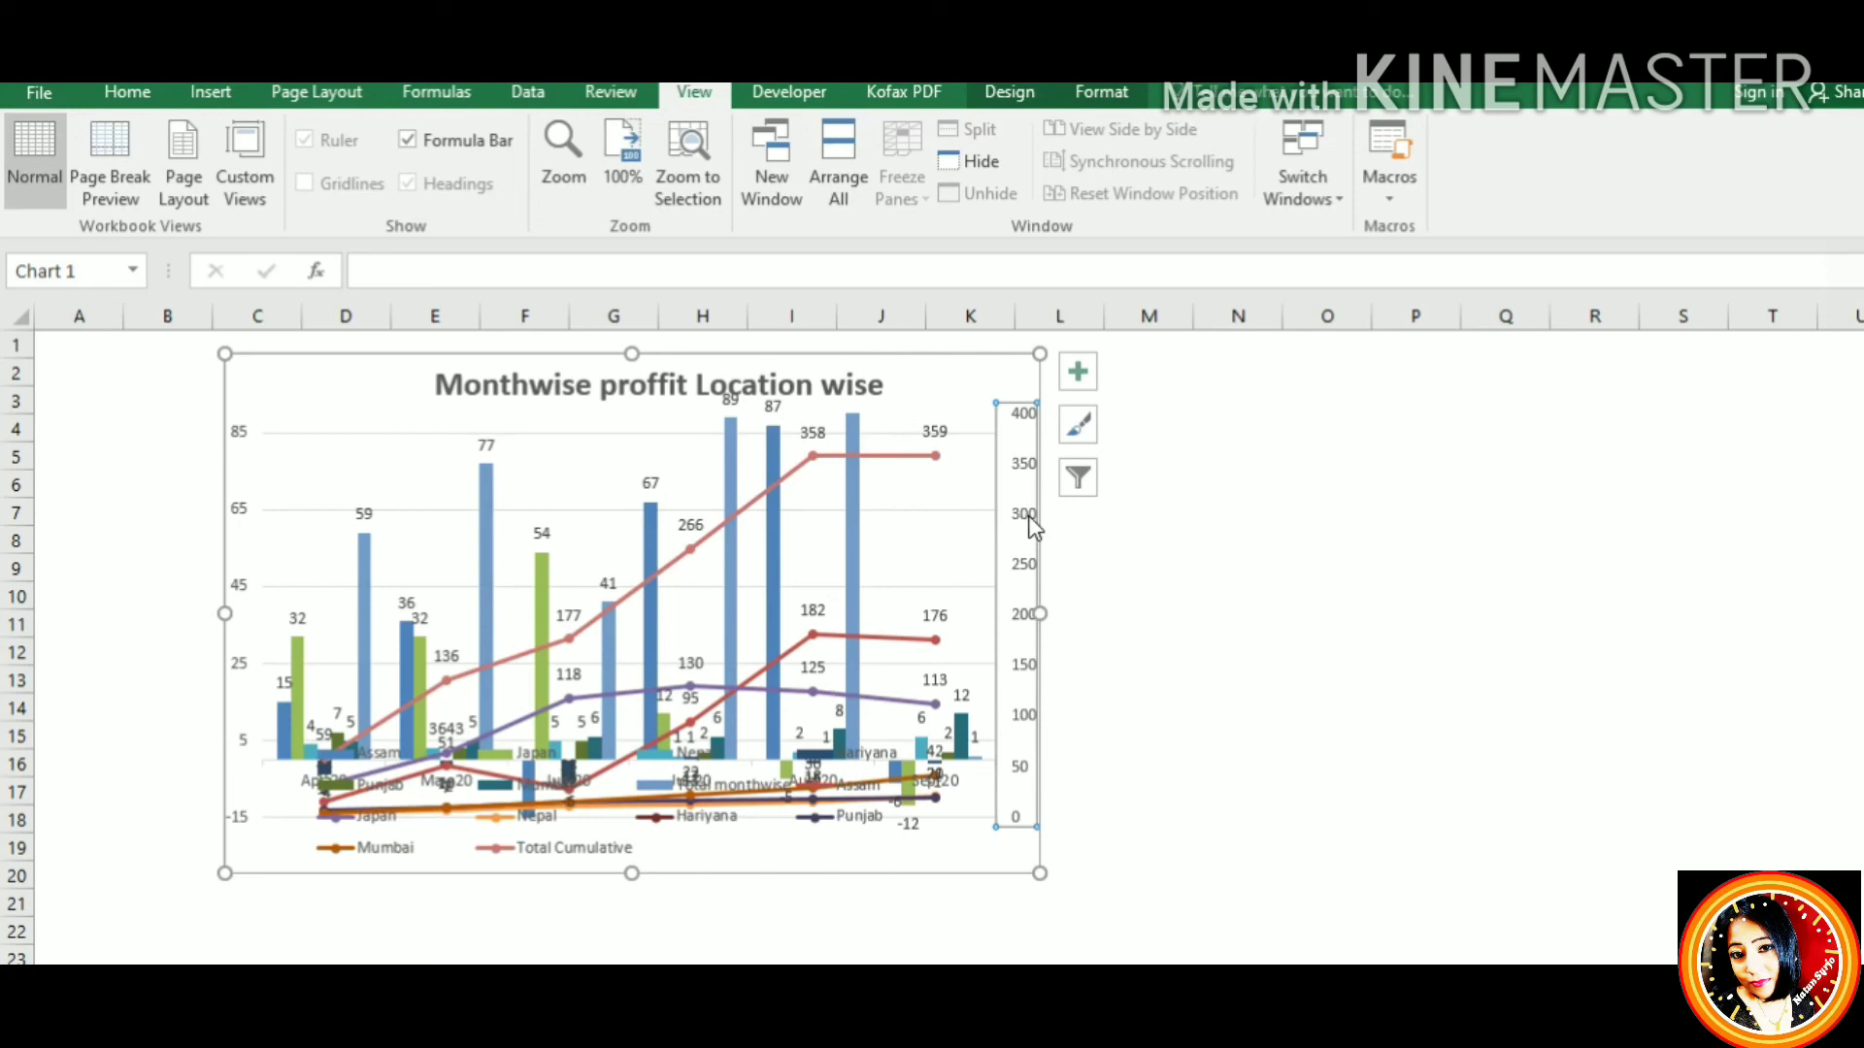
right_click(1030, 521)
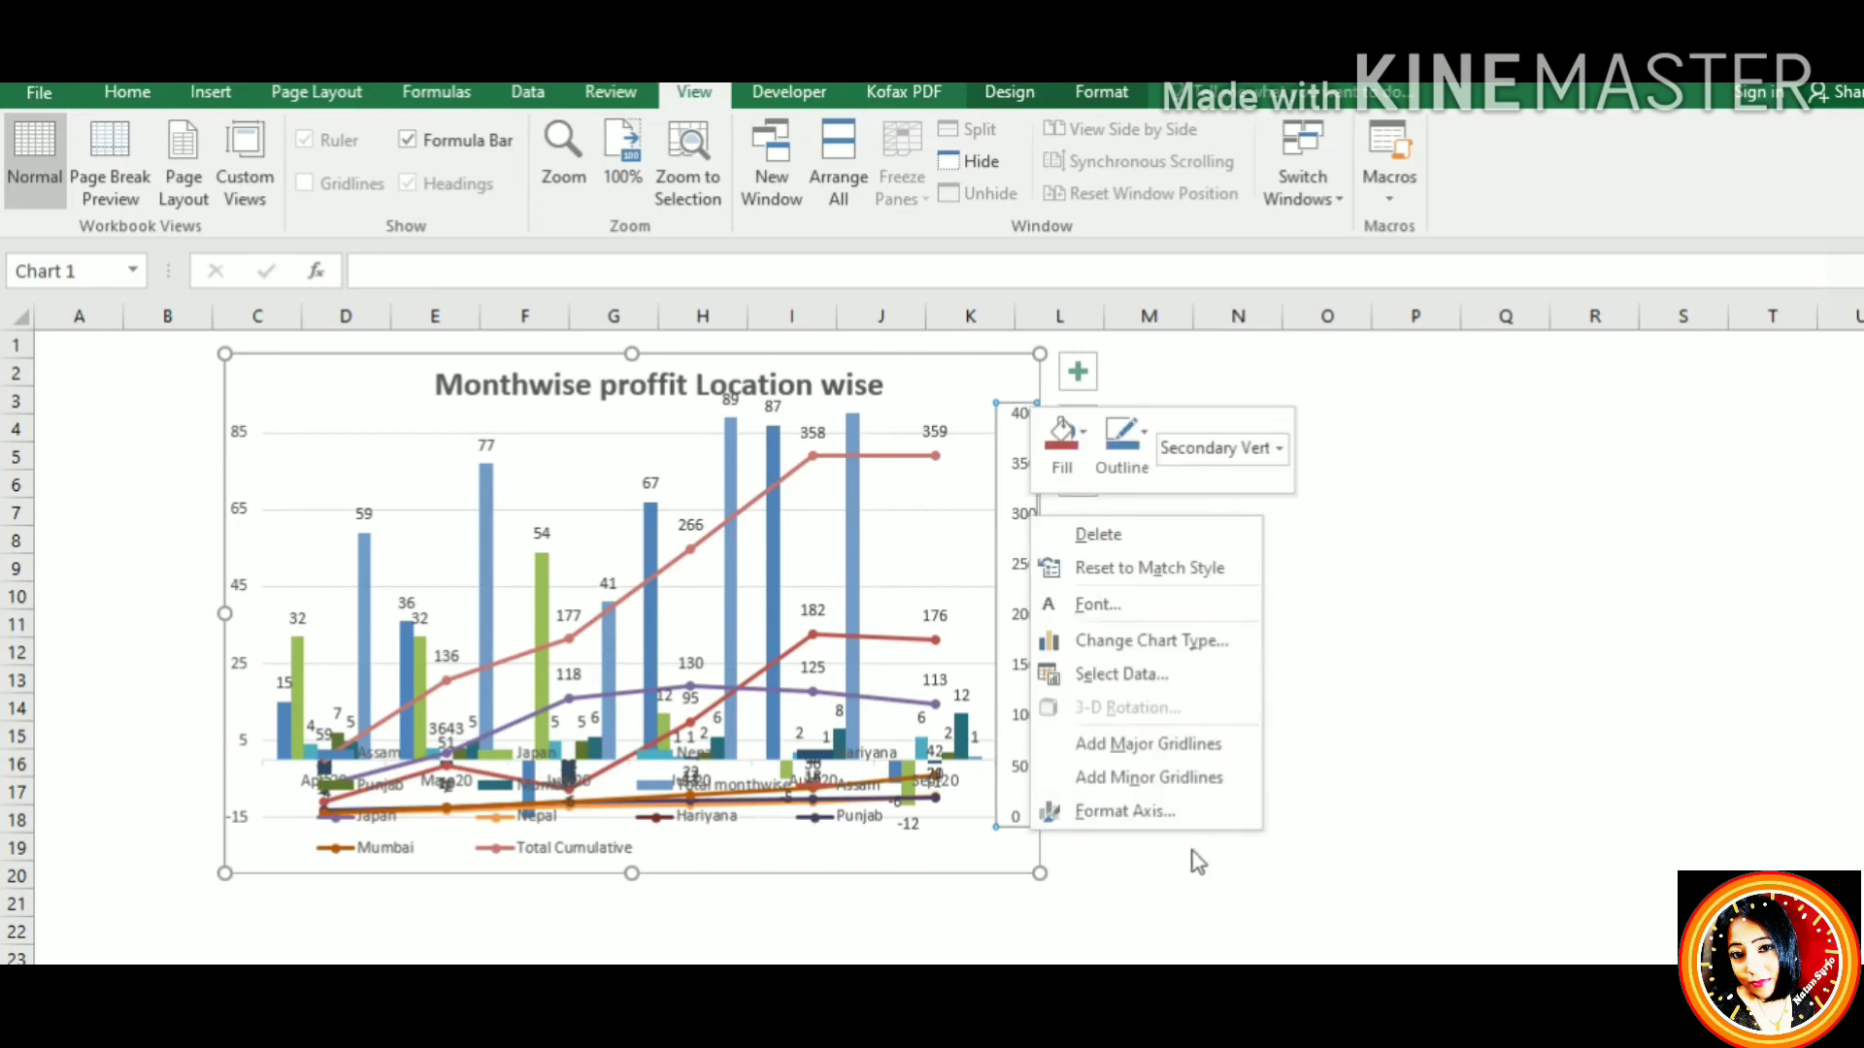
left_click(1126, 811)
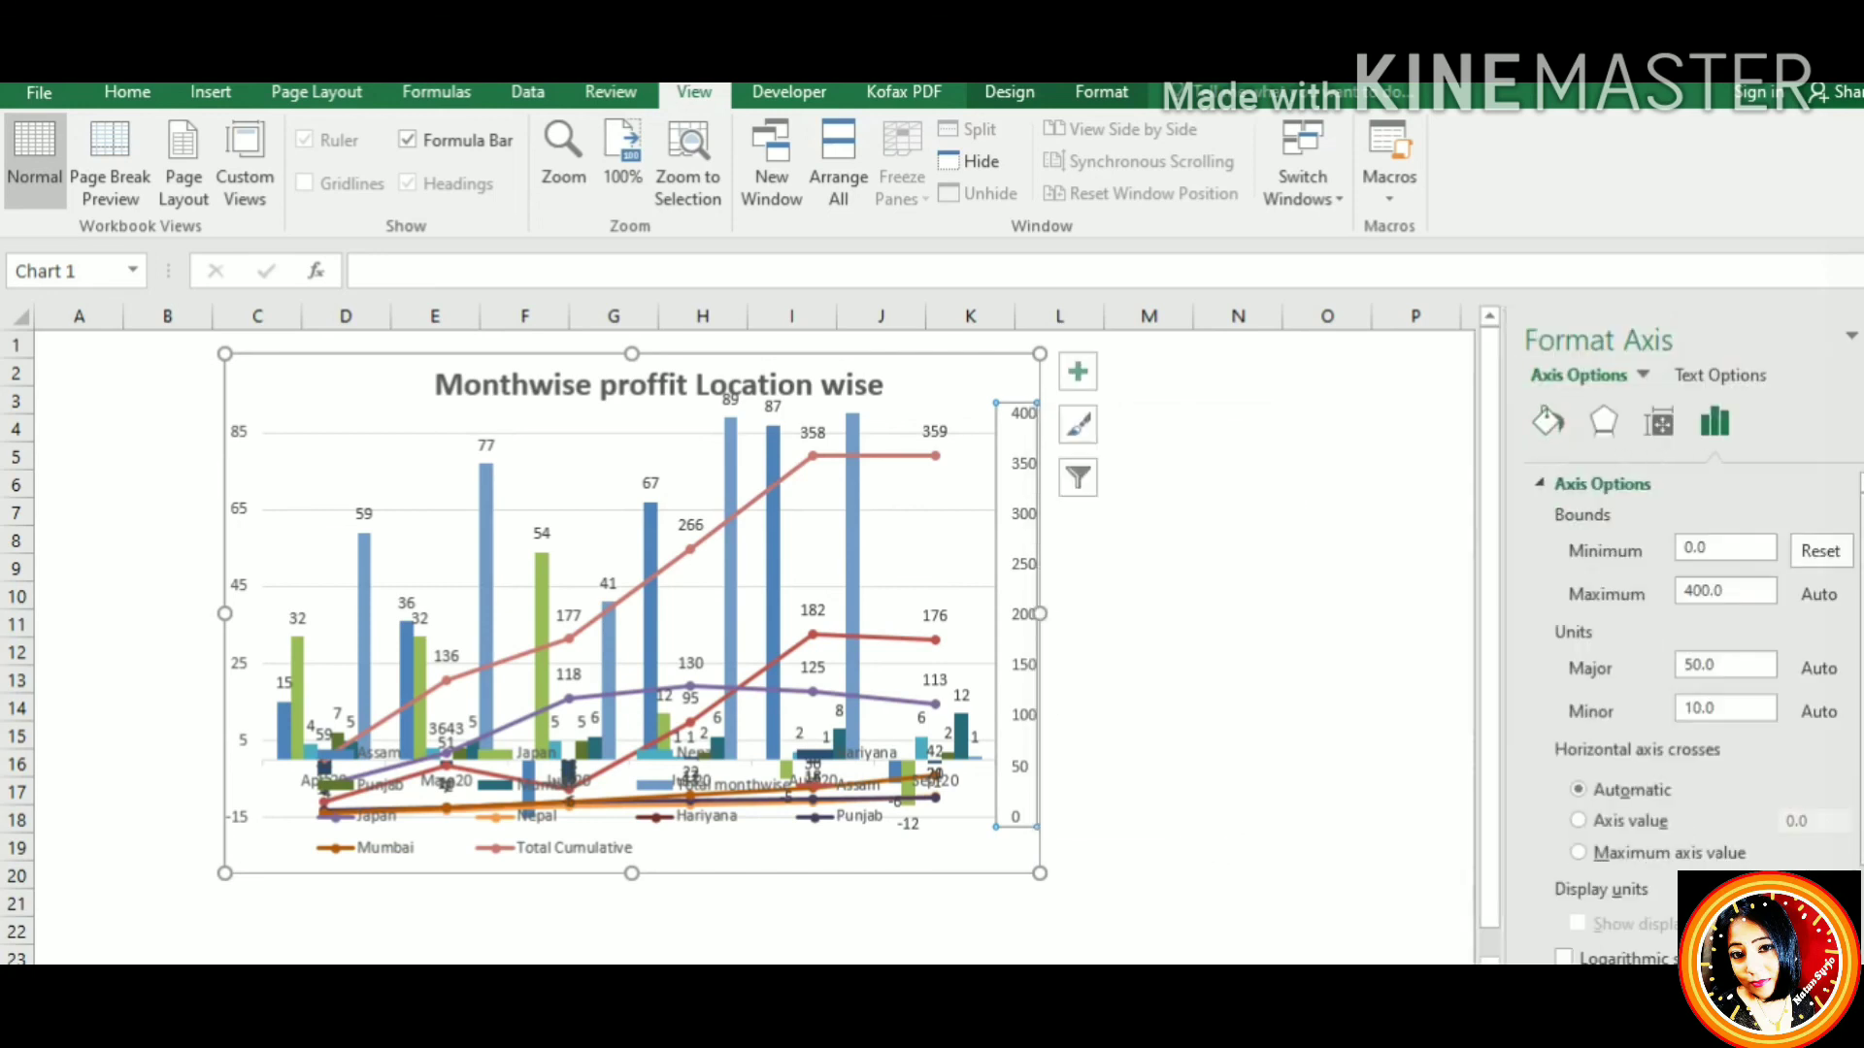